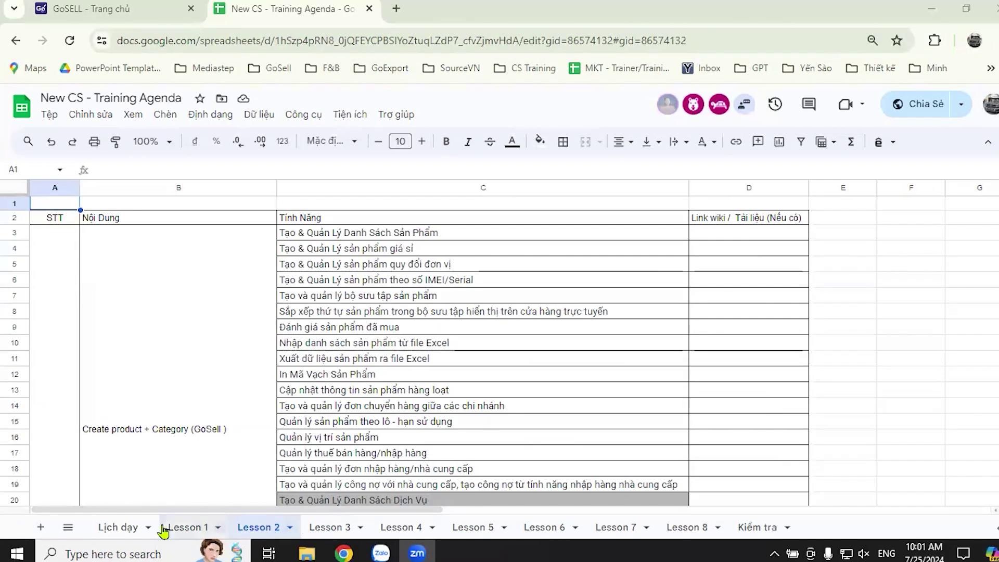
Open the Lịch dạy sheet and review the weekly training schedule, covering the morning and afternoon lessons from Tuesday to Friday.
click(122, 528)
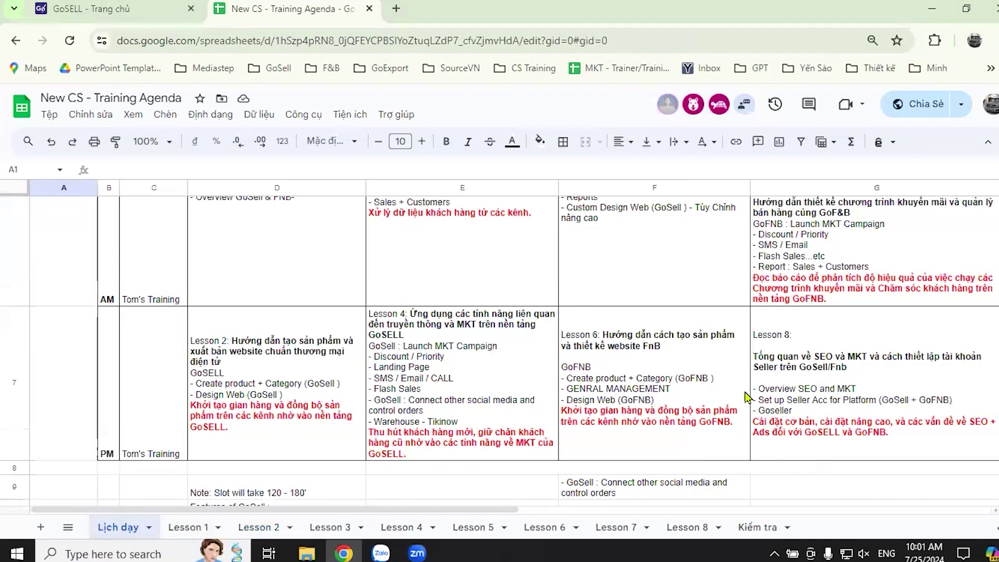
scroll(752, 398, up, 2)
scroll(755, 398, down, 2)
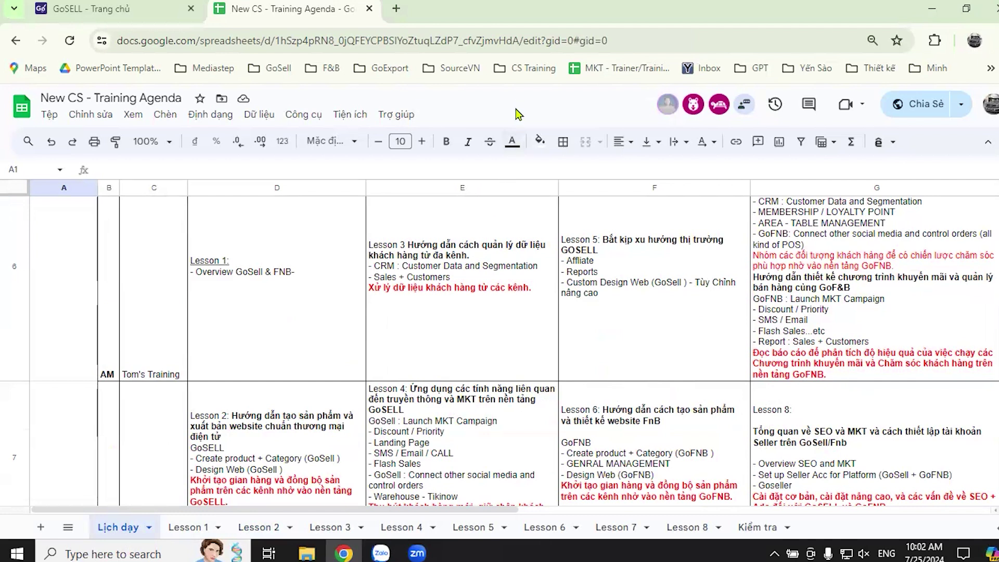
scroll(432, 410, up, 2)
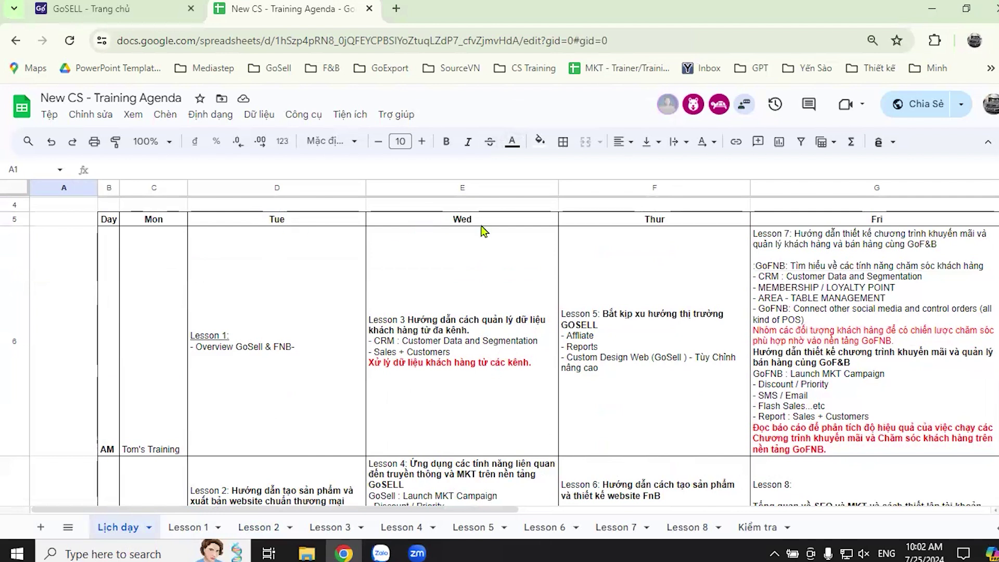
scroll(389, 416, down, 2)
scroll(389, 416, up, 2)
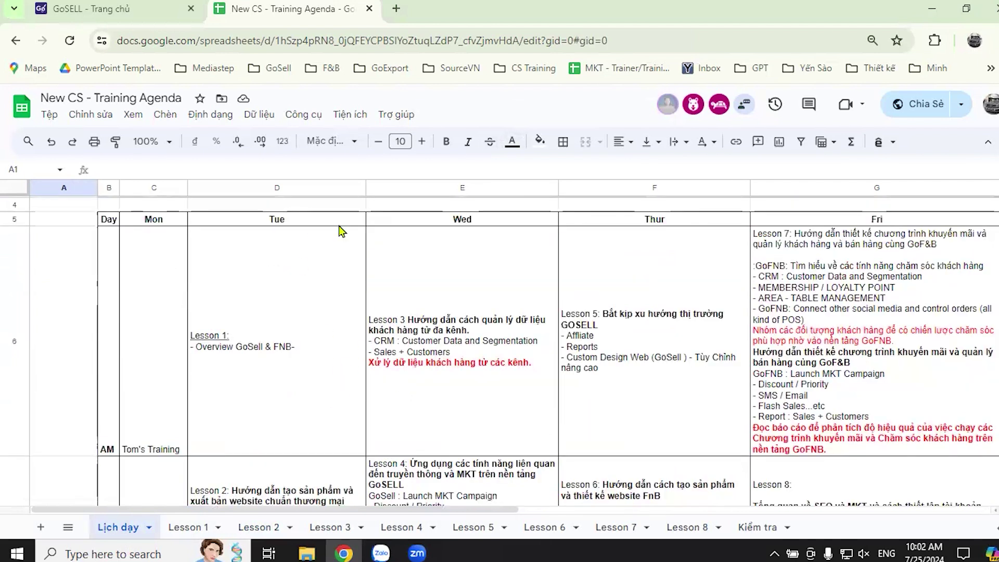
scroll(237, 489, down, 2)
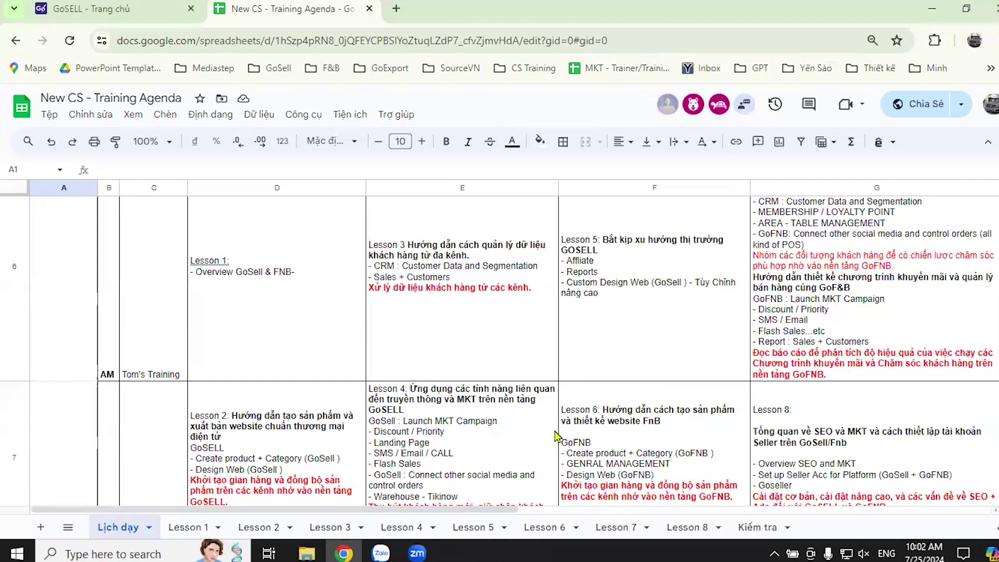
scroll(438, 359, up, 2)
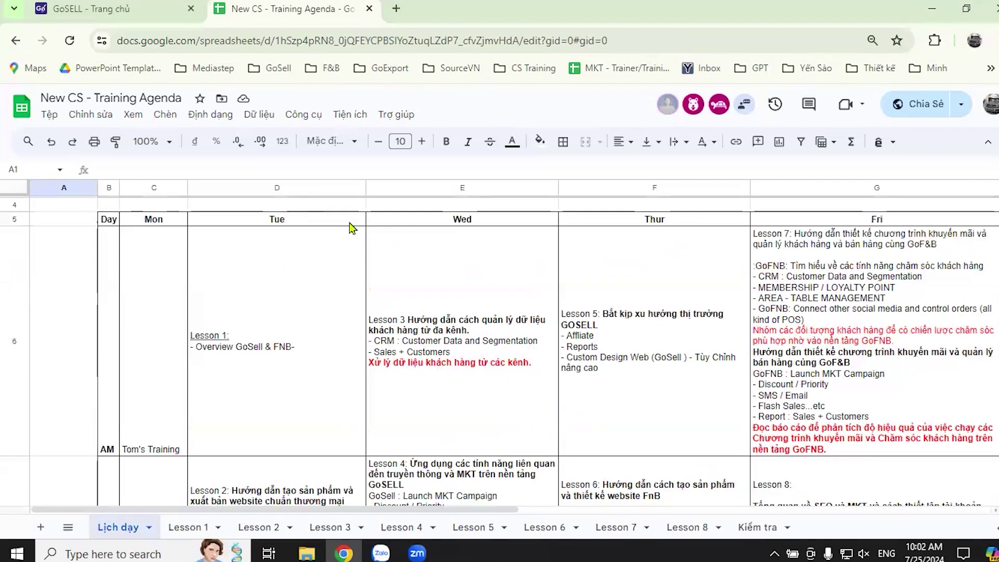
scroll(464, 384, down, 4)
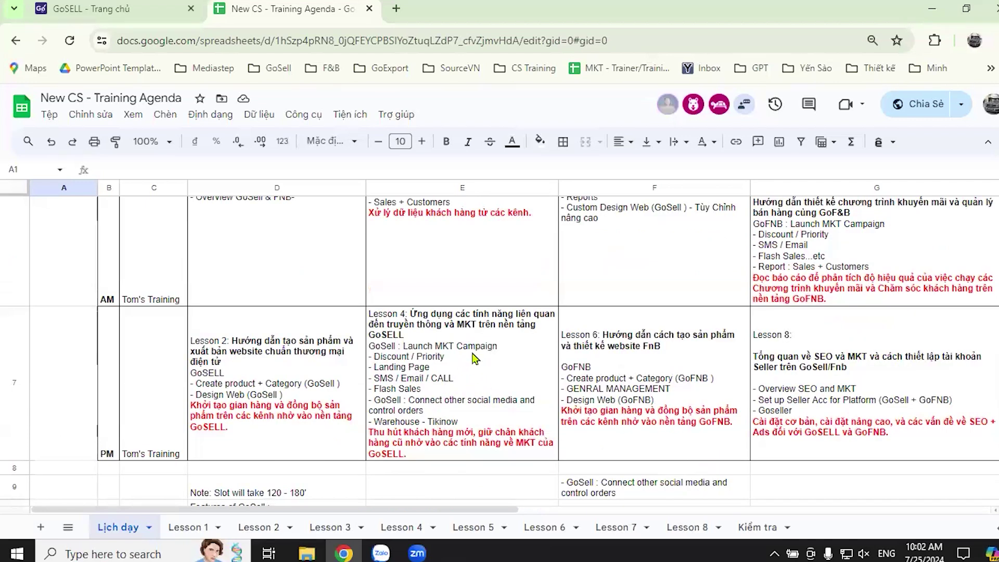
scroll(469, 354, up, 2)
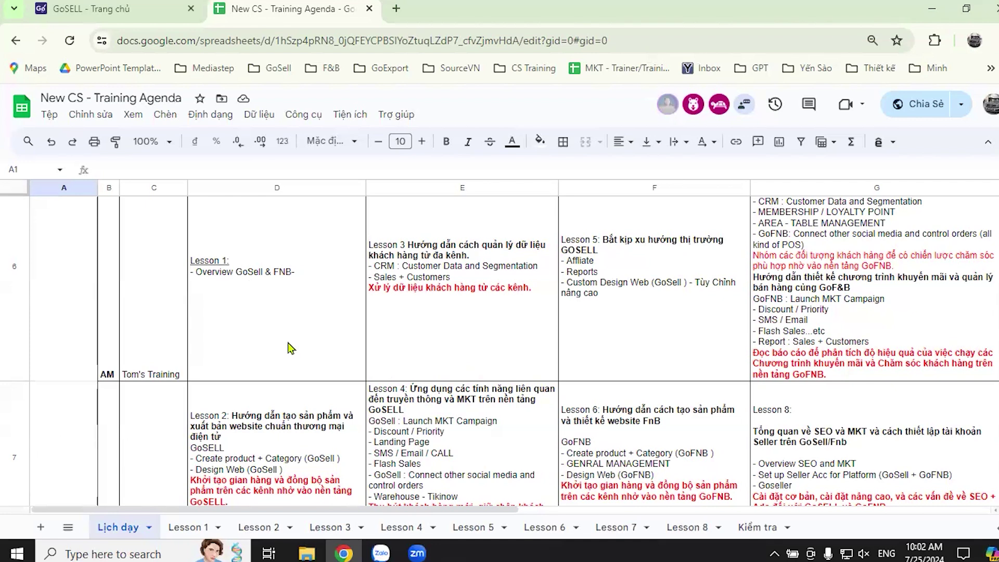
scroll(343, 315, up, 4)
scroll(582, 350, down, 5)
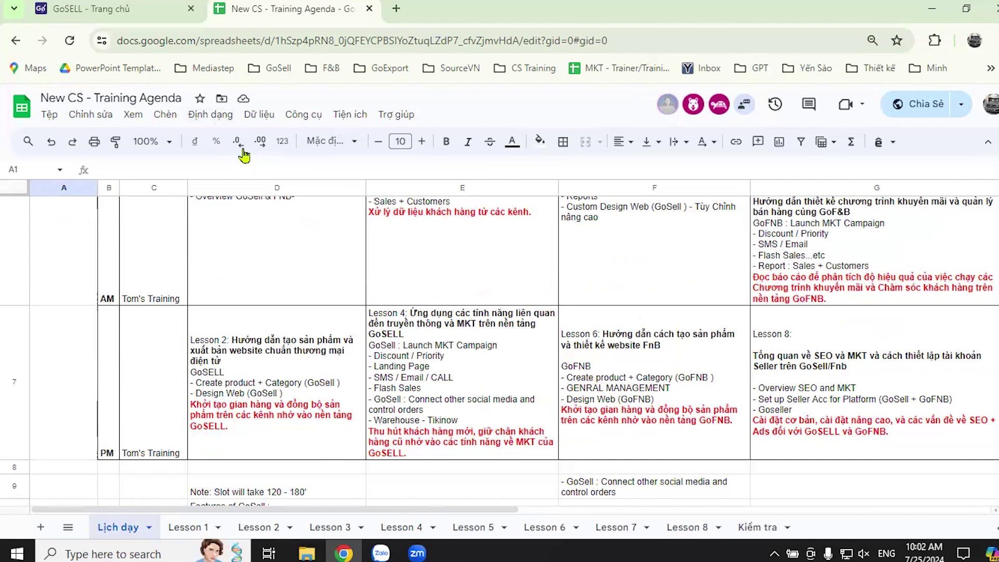
Look at the Lesson 2 sheet and return to Lịch dạy to review Tuesday's Lesson 1 and Lesson 2 topics.
click(257, 530)
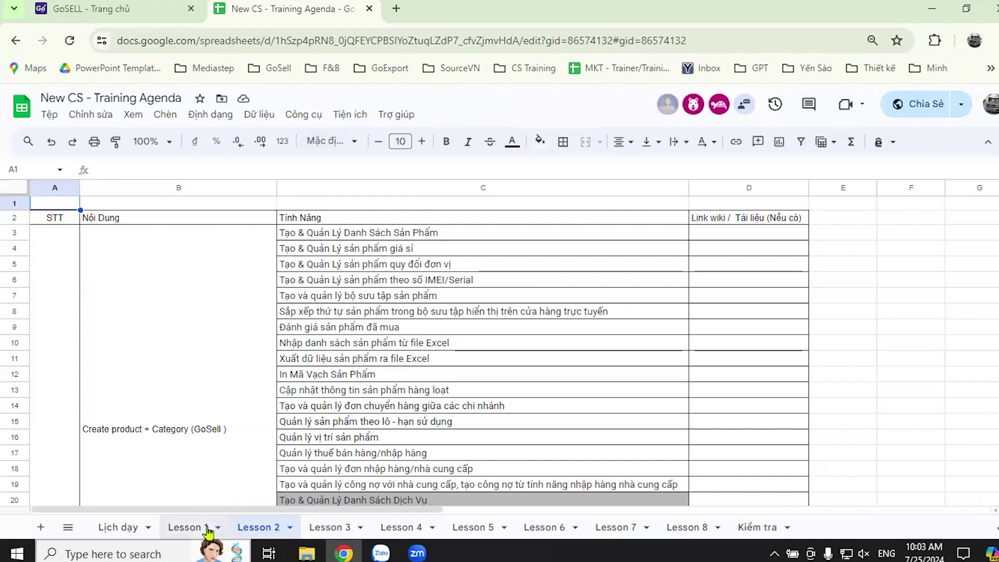
click(125, 527)
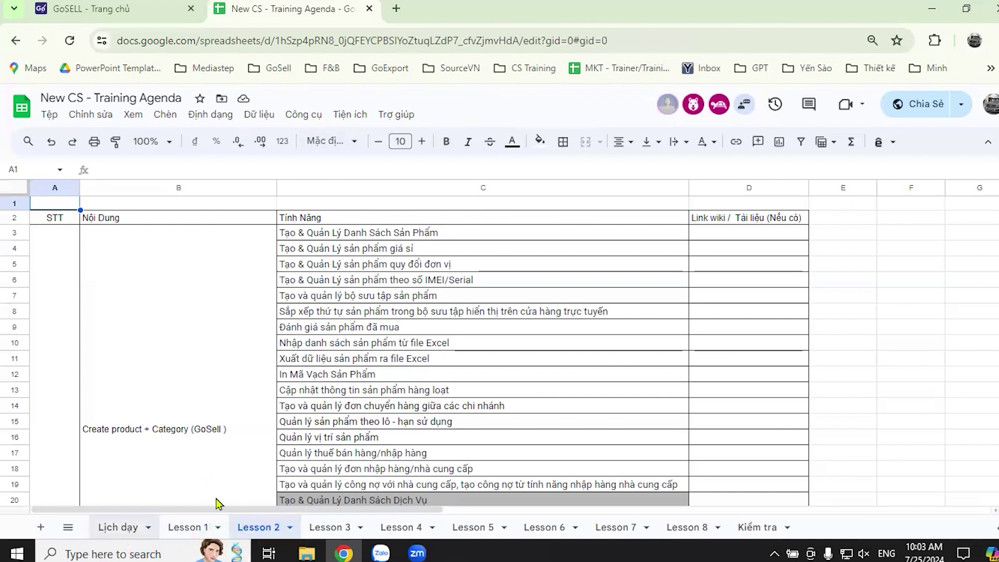
scroll(371, 430, up, 3)
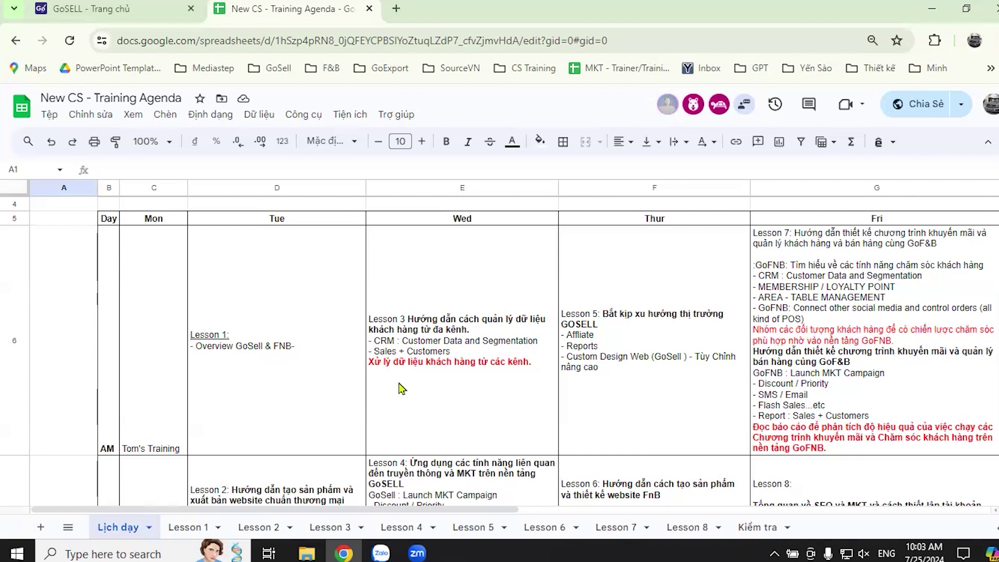
scroll(401, 383, down, 1)
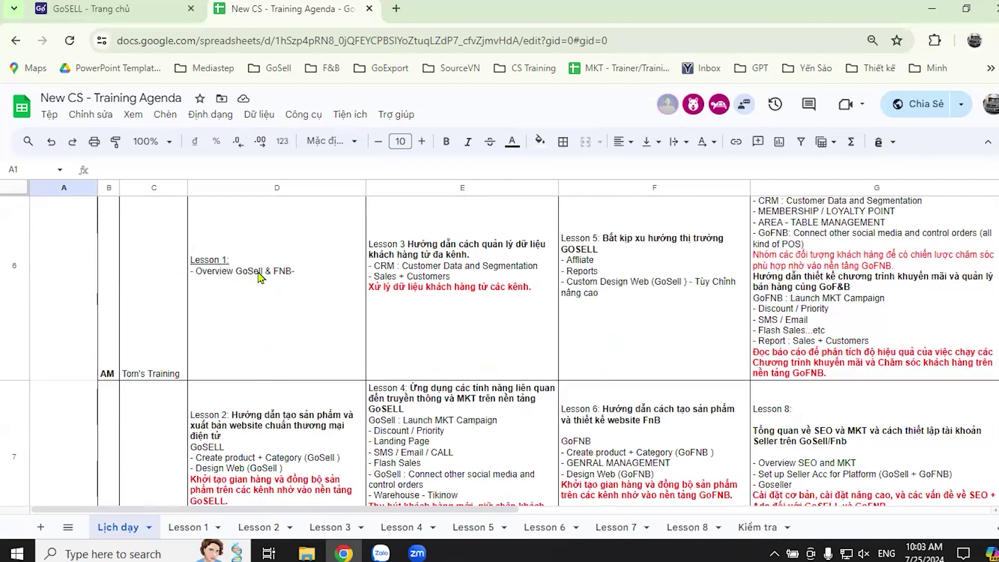
scroll(288, 297, down, 1)
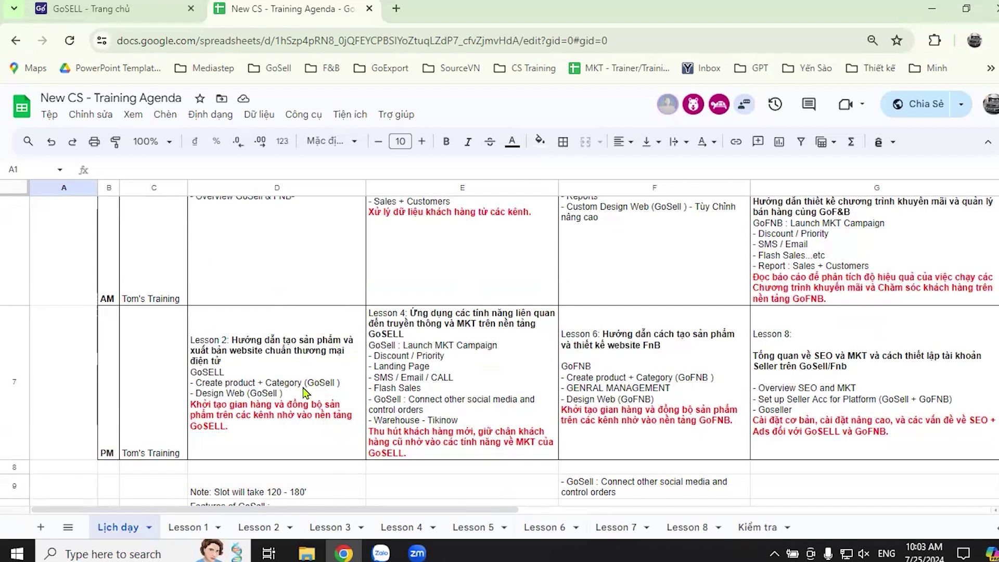
scroll(315, 388, up, 1)
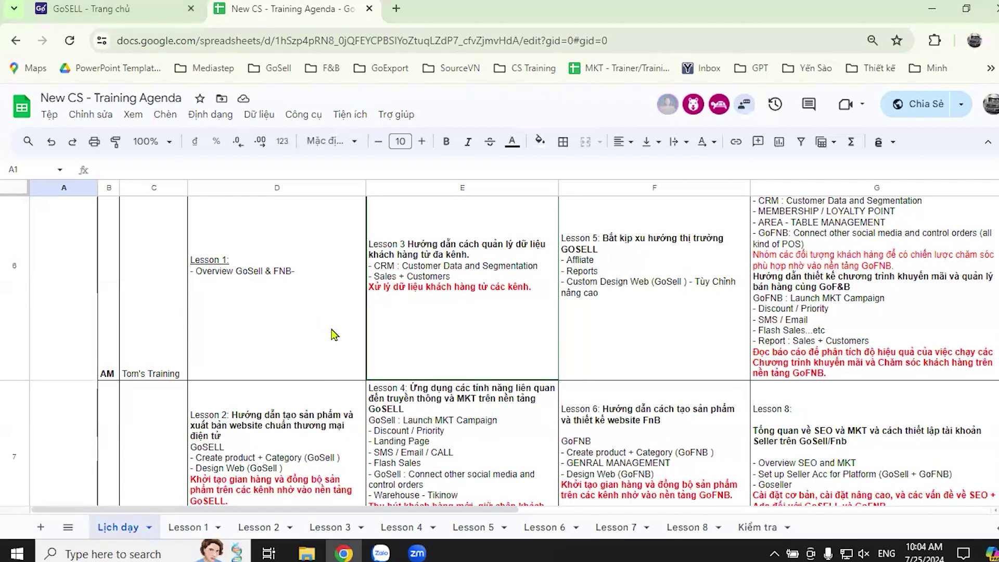
Review the Lesson 2 sheet's list of product and category features, checking it against the Lịch dạy schedule.
click(259, 527)
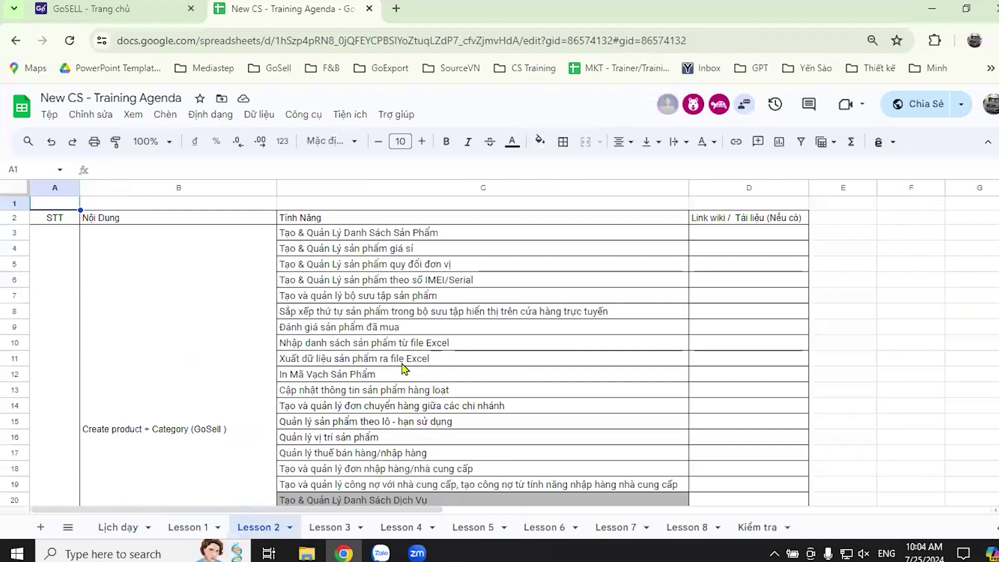
scroll(427, 342, down, 1)
scroll(428, 343, up, 1)
scroll(430, 346, down, 10)
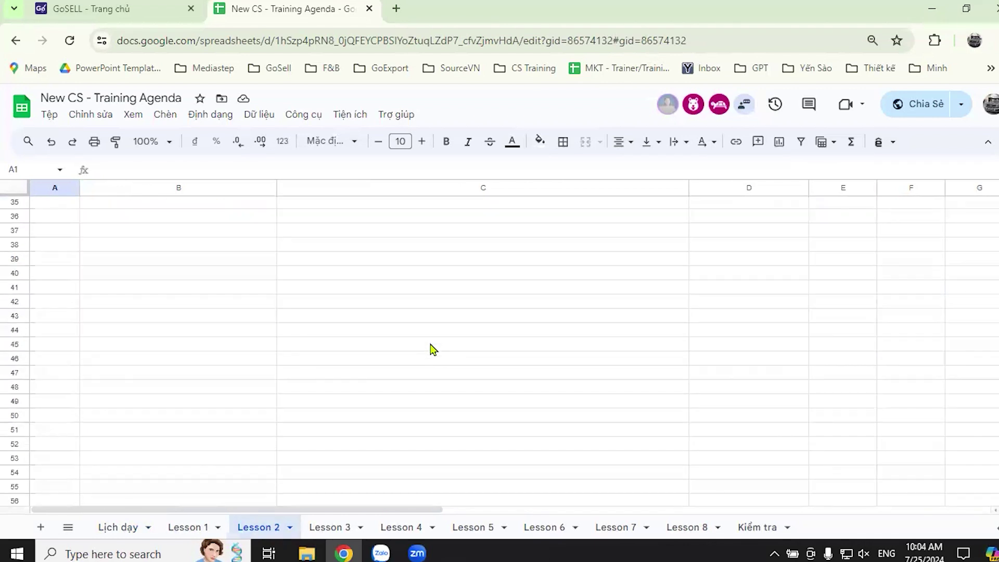
scroll(429, 346, up, 5)
scroll(418, 391, up, 5)
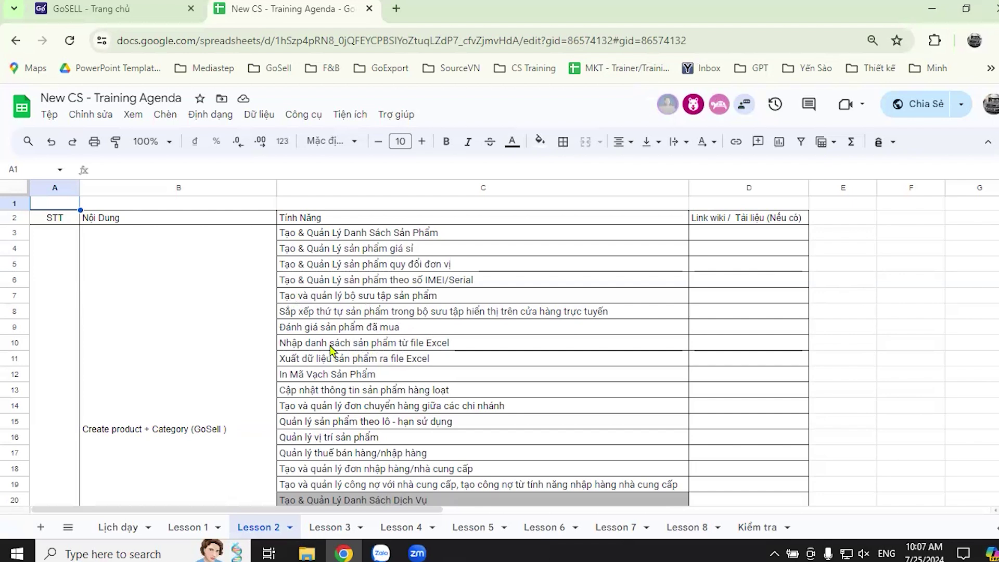
click(130, 528)
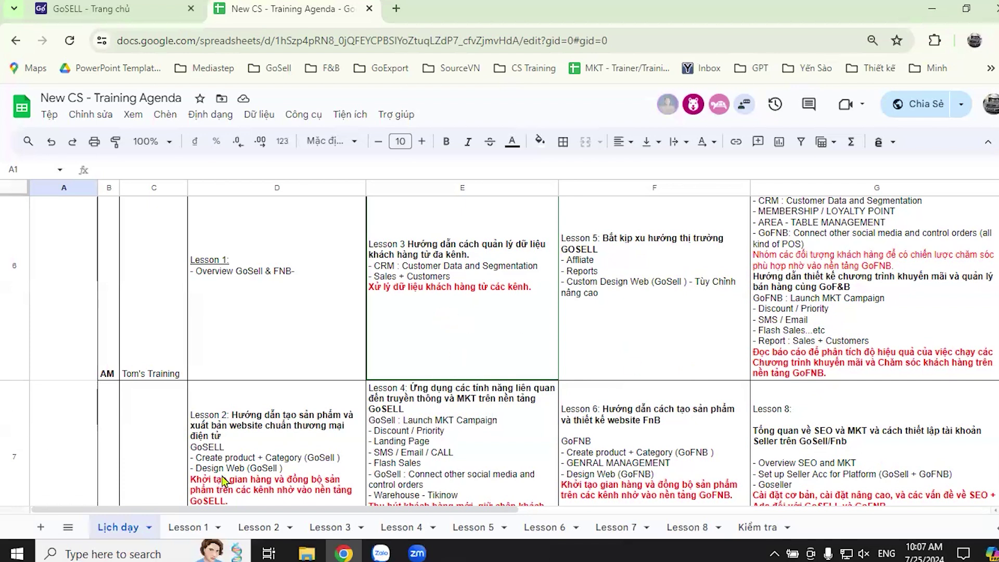
click(260, 527)
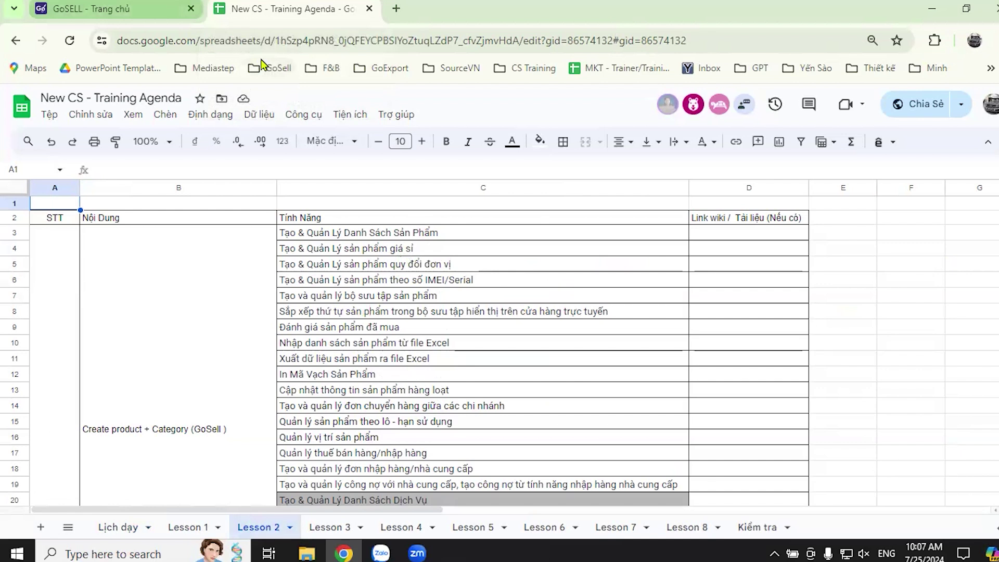
Switch to the GoSELL admin site, open the BÁNH NĂNG LƯỢNG online storefront and look over its homepage.
key(ctrl+shift+Tab)
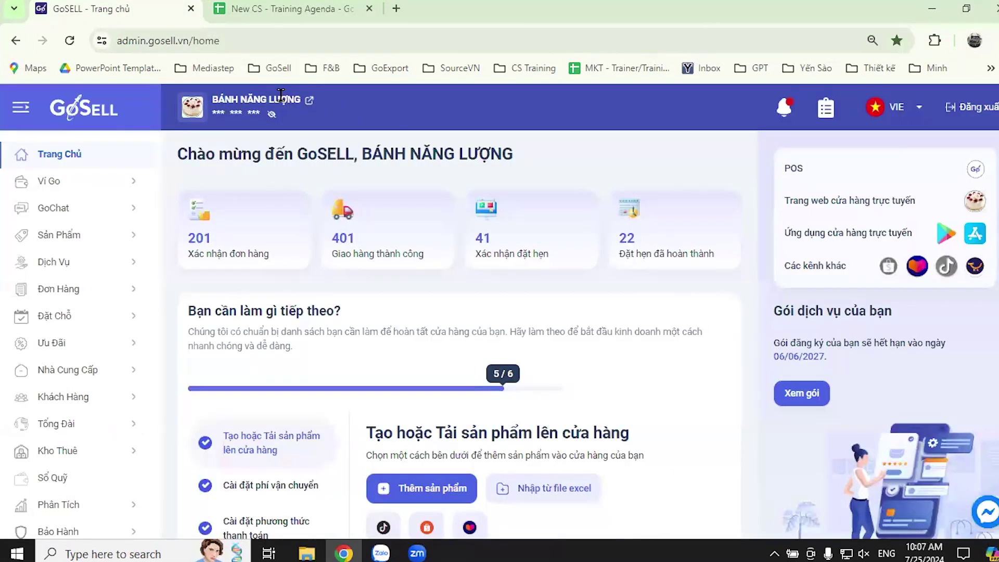
click(309, 99)
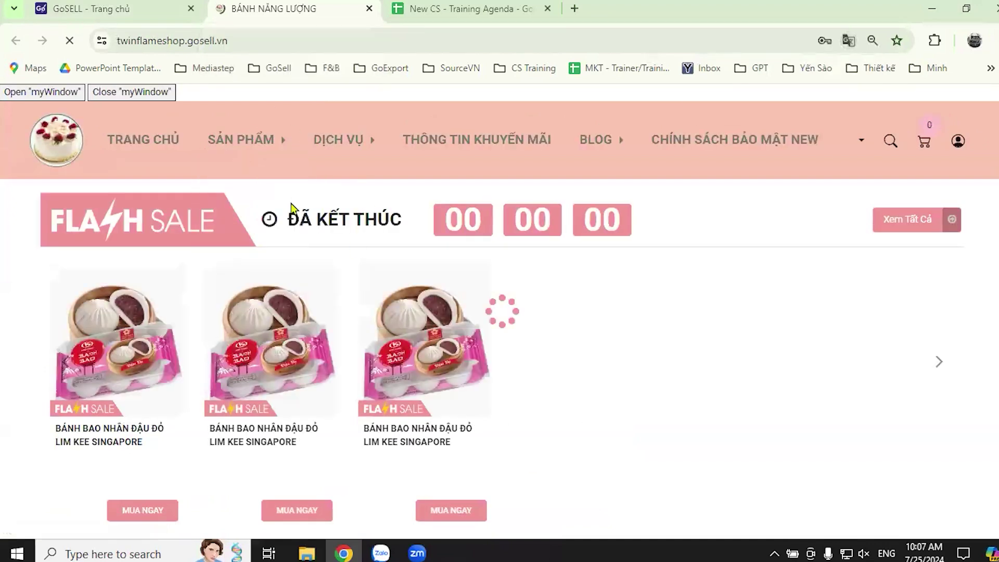
scroll(577, 385, down, 4)
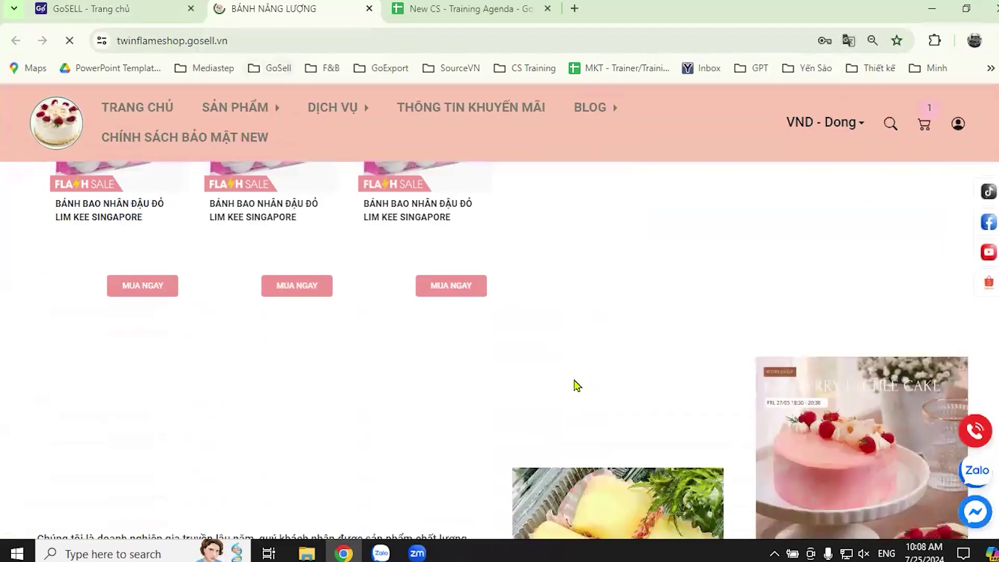
scroll(574, 387, down, 4)
scroll(568, 397, up, 8)
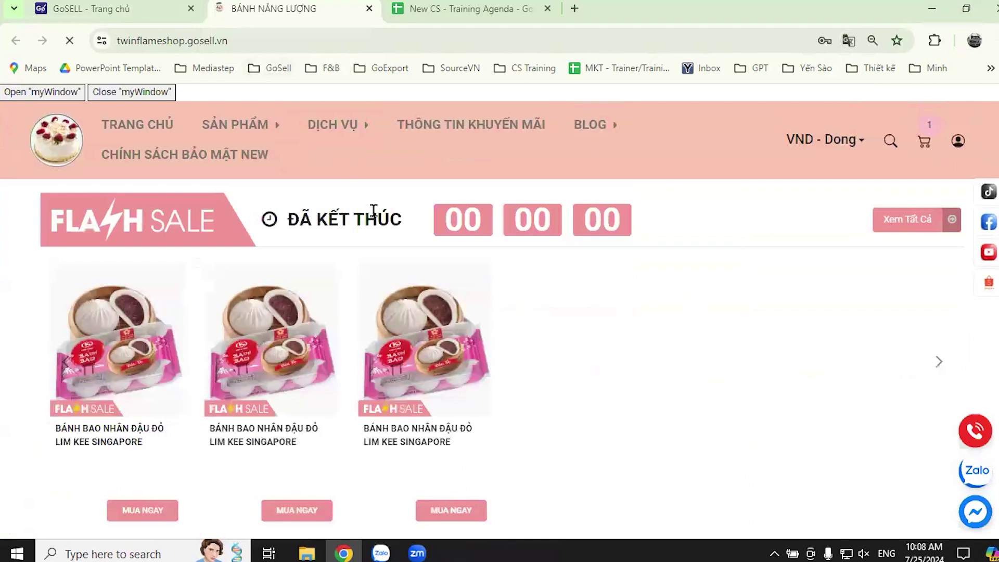
Open the BÁNH SINH NHẬT product collection in the storefront and browse its products.
mouse_move(255, 128)
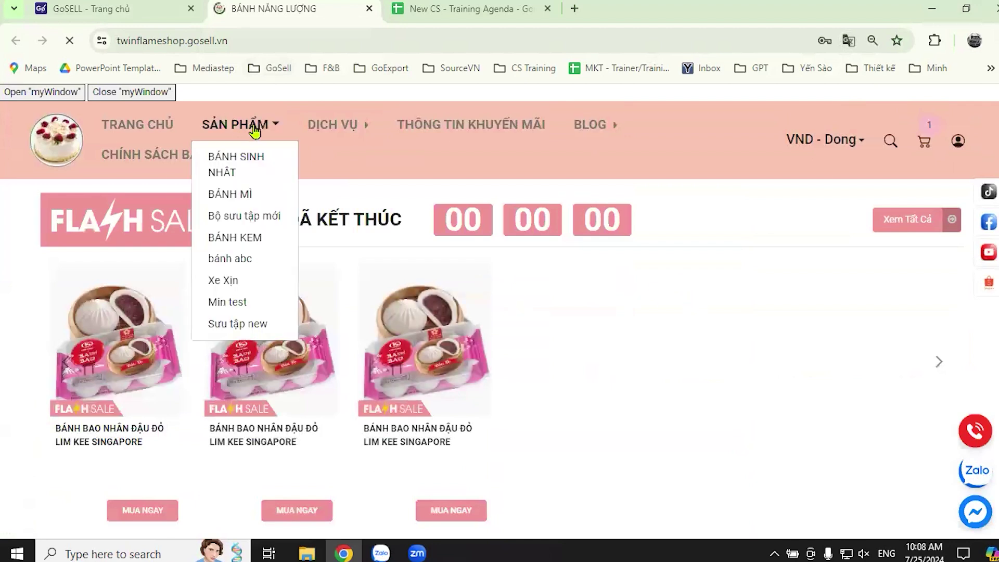
click(241, 166)
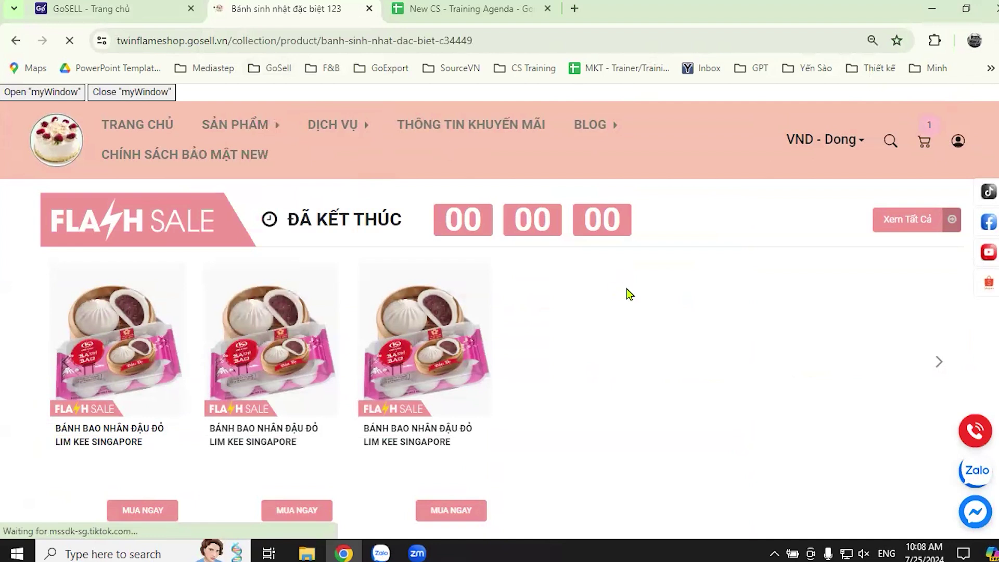
scroll(556, 307, down, 5)
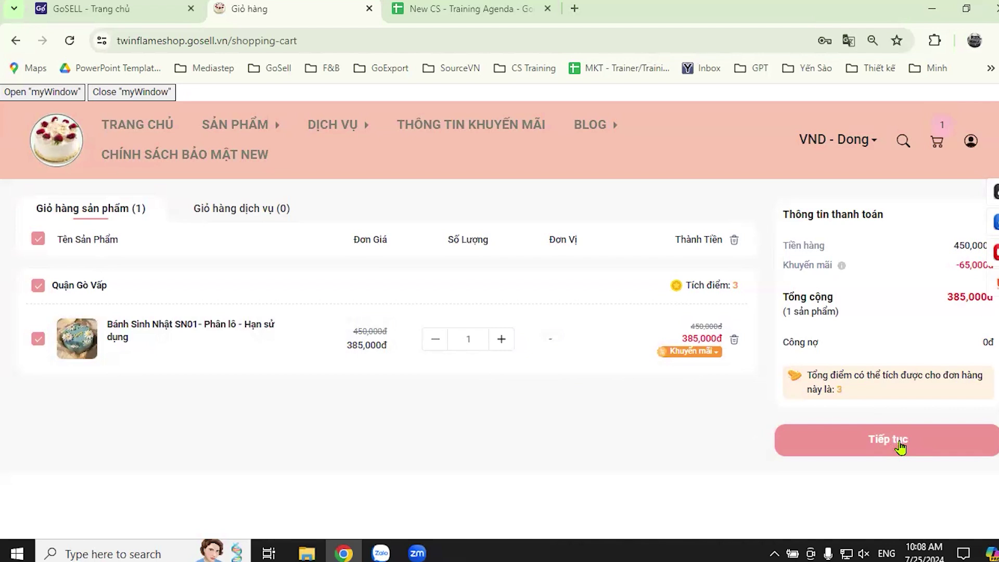
Proceed from the shopping cart to checkout and review the delivery, promotion, payment method and order total sections.
click(901, 444)
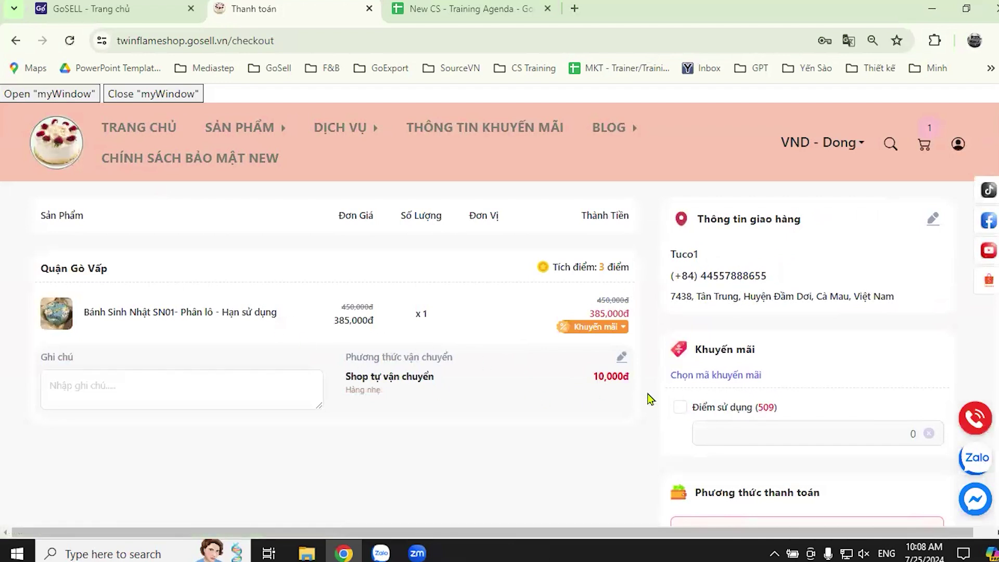
scroll(565, 408, down, 3)
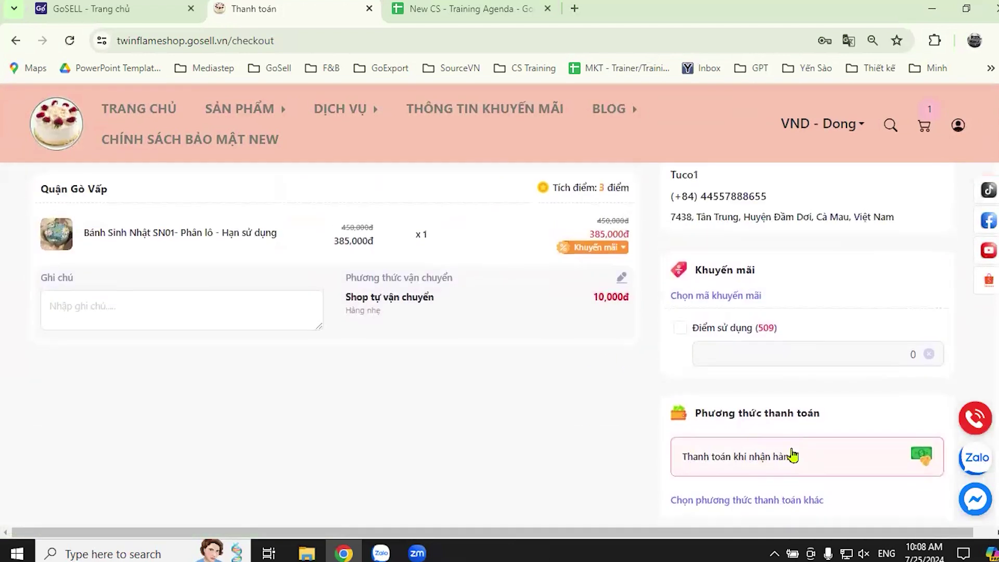
scroll(677, 354, up, 1)
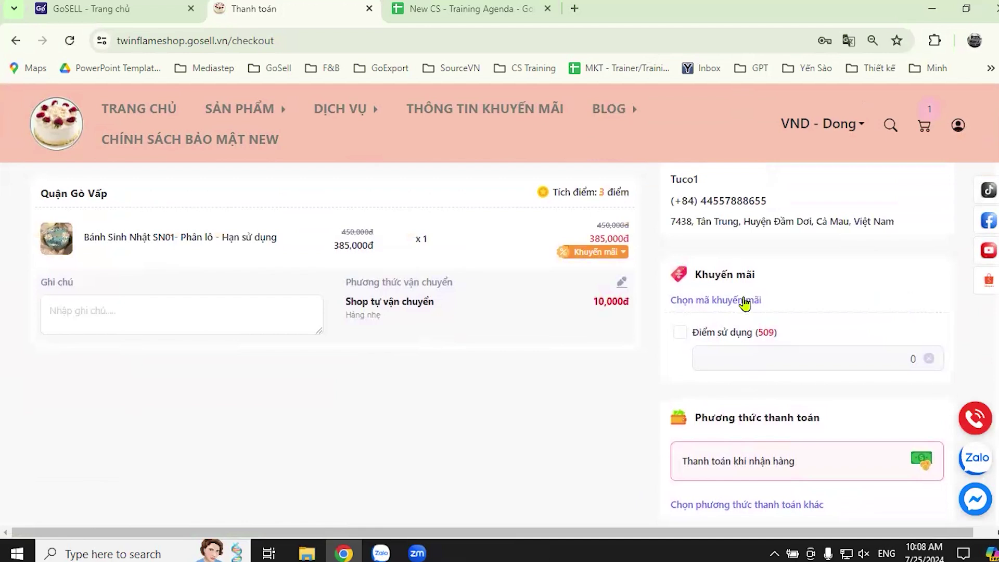
scroll(655, 411, down, 4)
scroll(650, 467, down, 4)
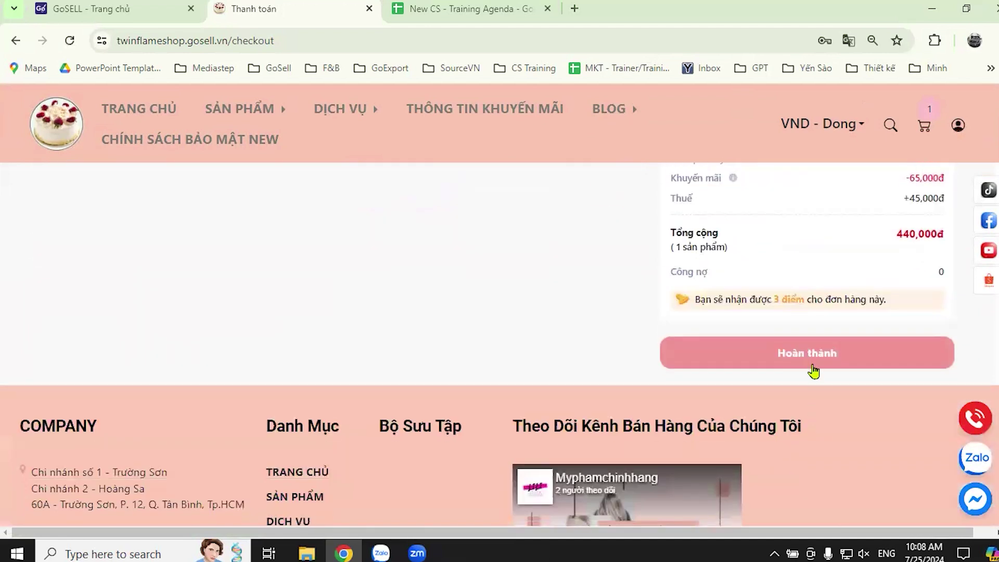
scroll(603, 359, up, 3)
scroll(610, 362, up, 6)
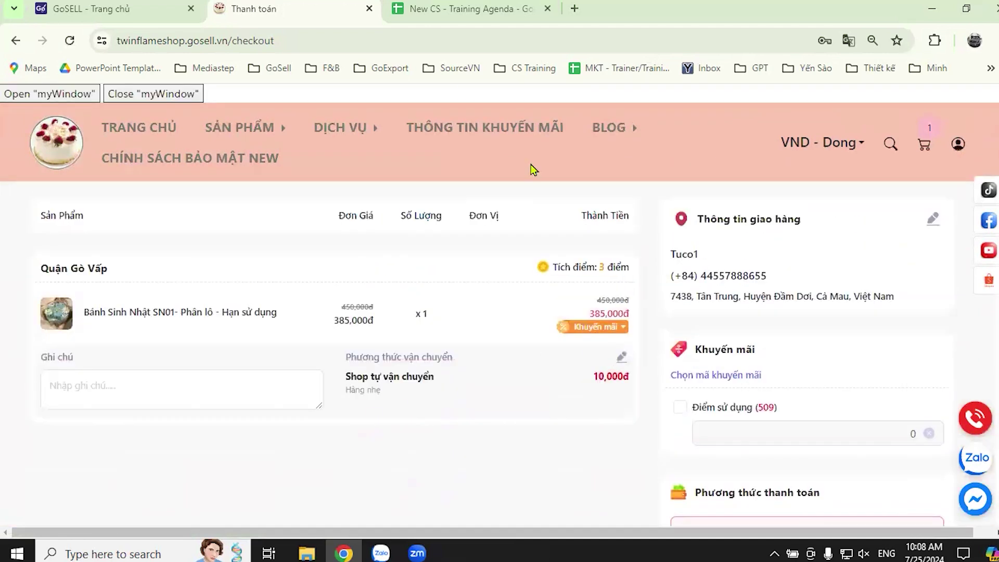
Leave the checkout for the BÁNH SINH NHẬT collection and look over its cake listings.
mouse_move(268, 132)
click(237, 170)
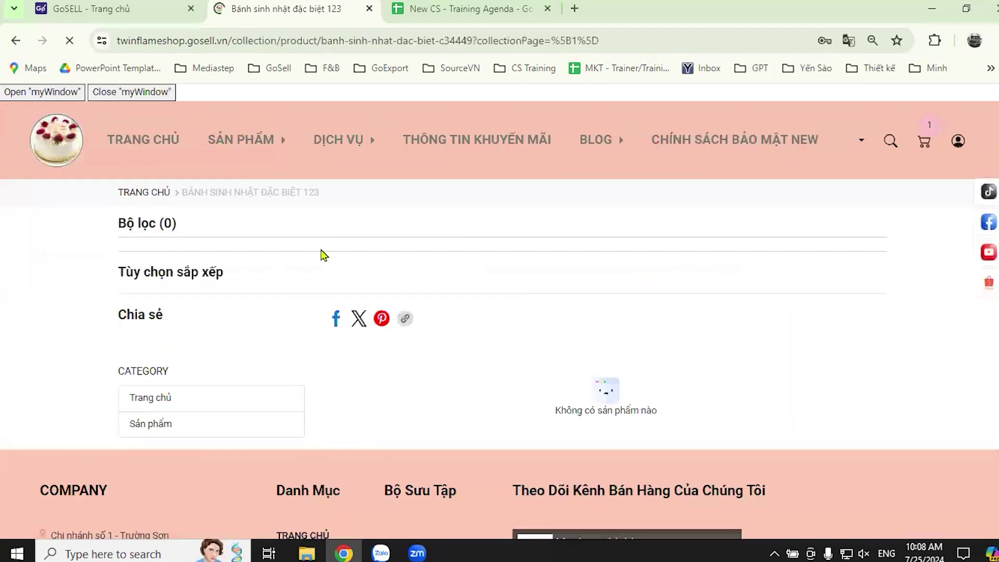
scroll(497, 363, down, 1)
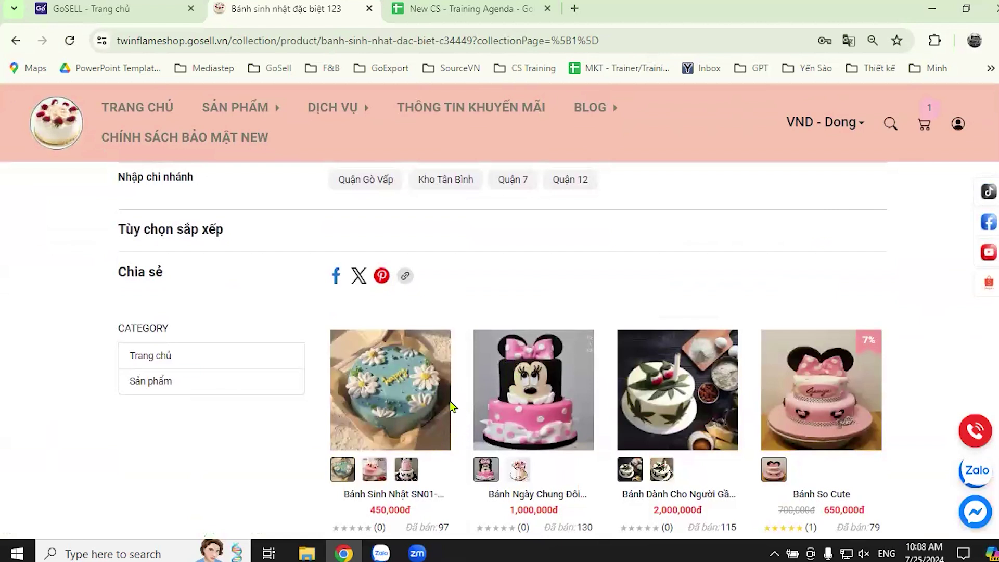
scroll(451, 402, down, 2)
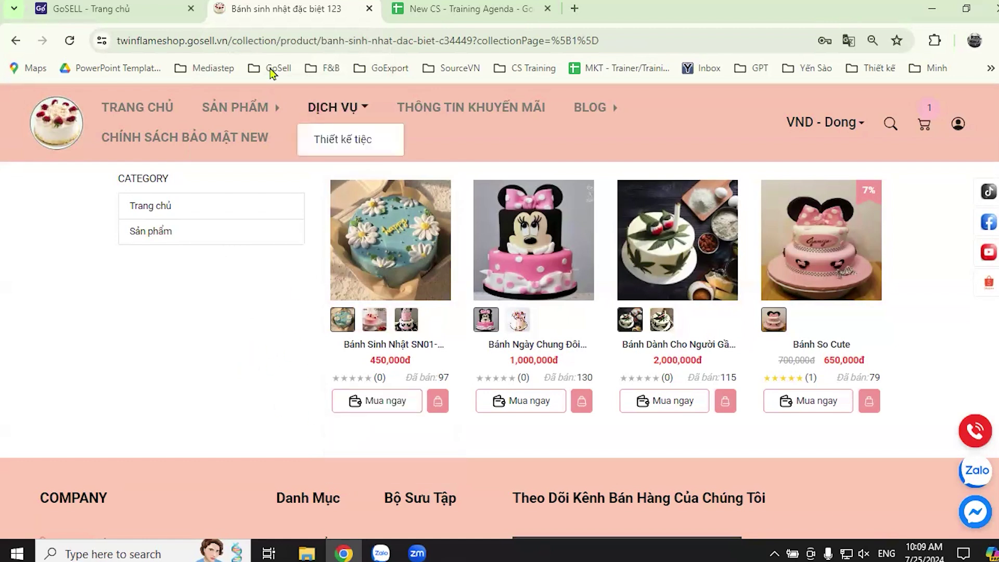
Return to the GoSELL admin homepage and look over its order statistics and store setup checklist.
key(ctrl+1)
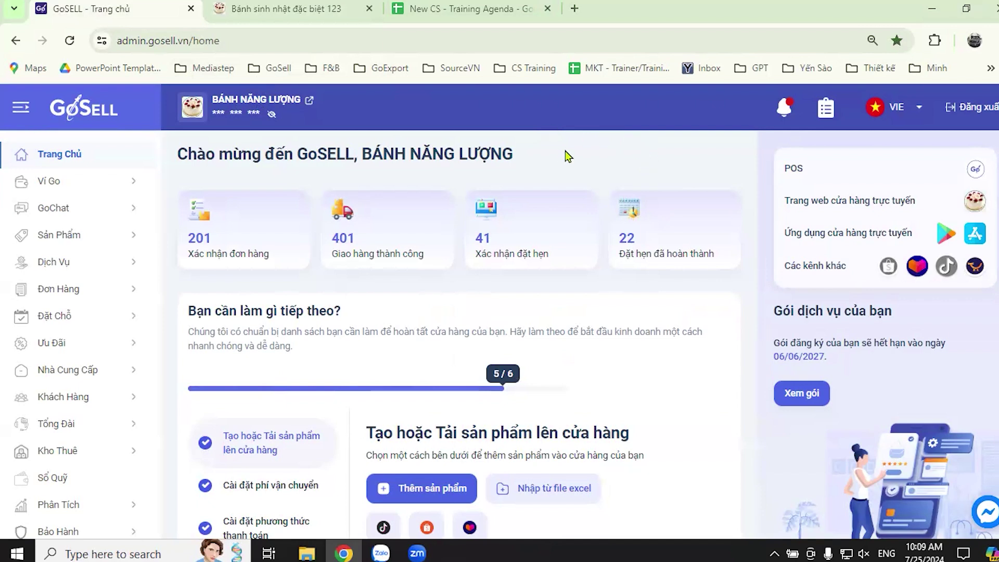
scroll(563, 410, down, 3)
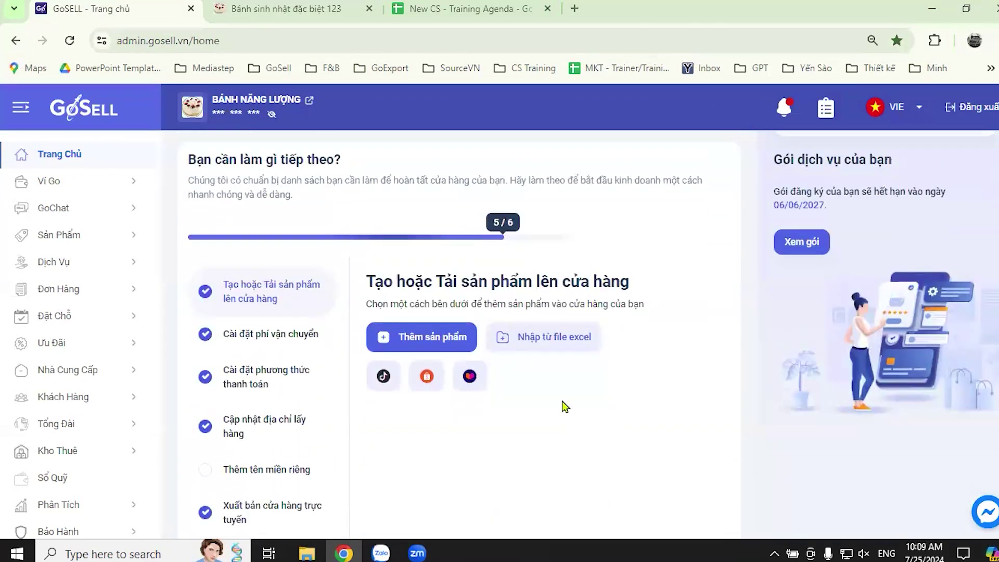
scroll(564, 406, up, 3)
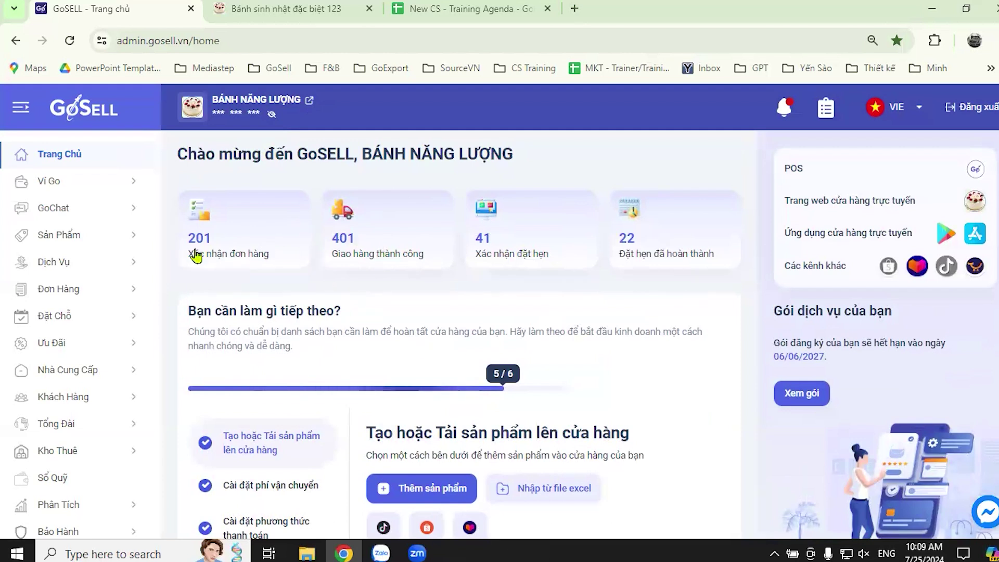
scroll(651, 394, down, 3)
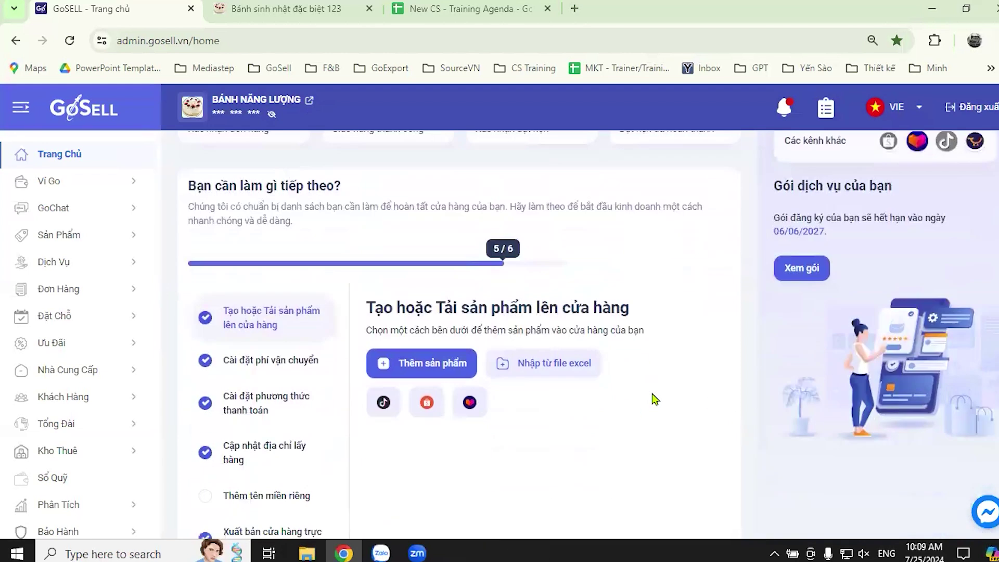
scroll(632, 363, up, 3)
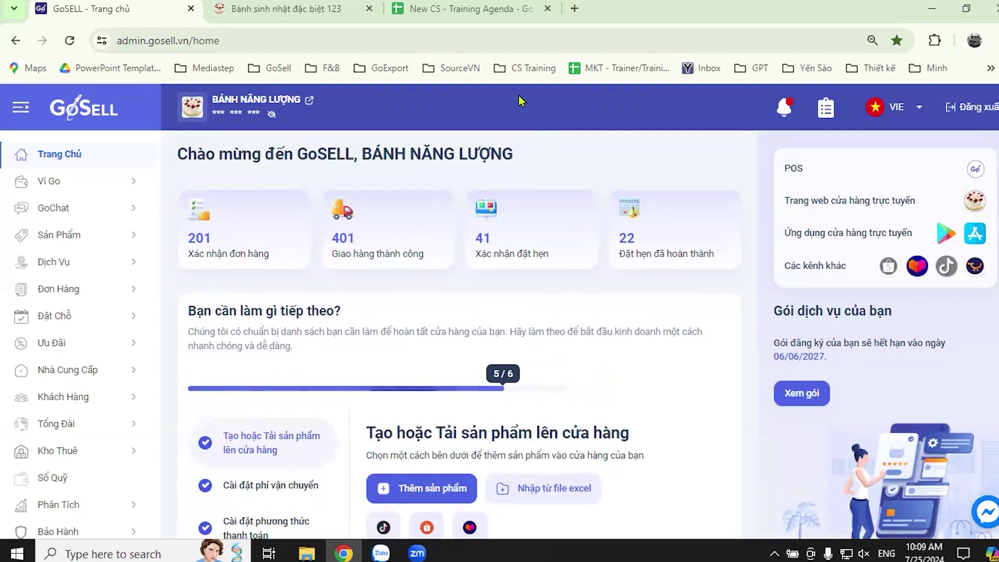
Open the product list, start creating a new product and look through the form from product information to SEO settings.
click(66, 244)
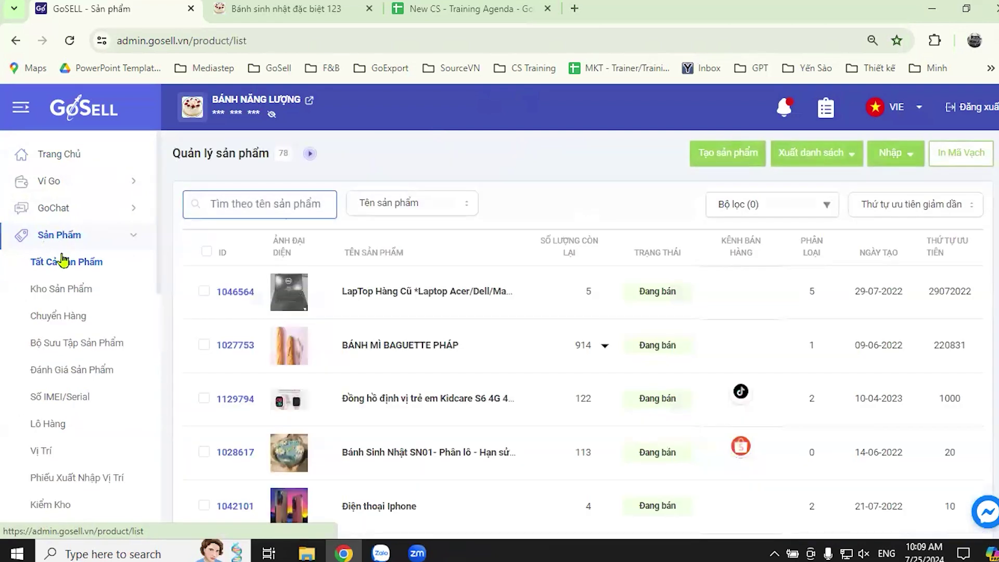
click(730, 156)
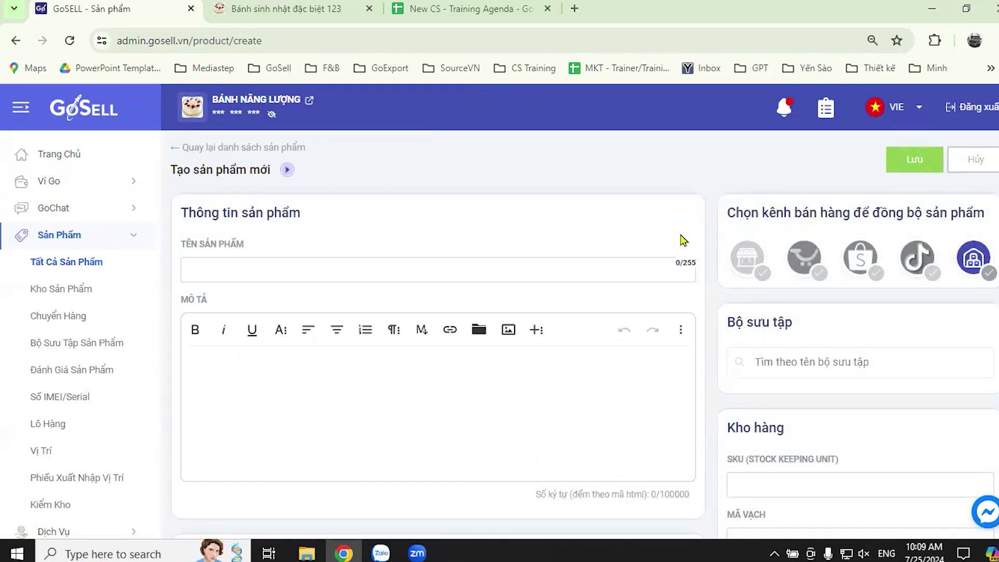
scroll(695, 224, down, 20)
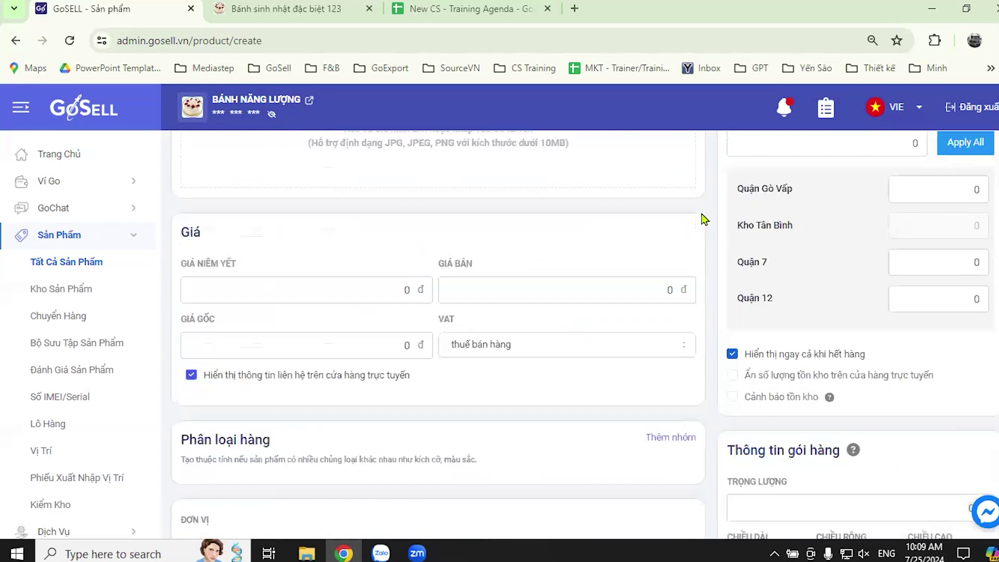
scroll(714, 308, up, 20)
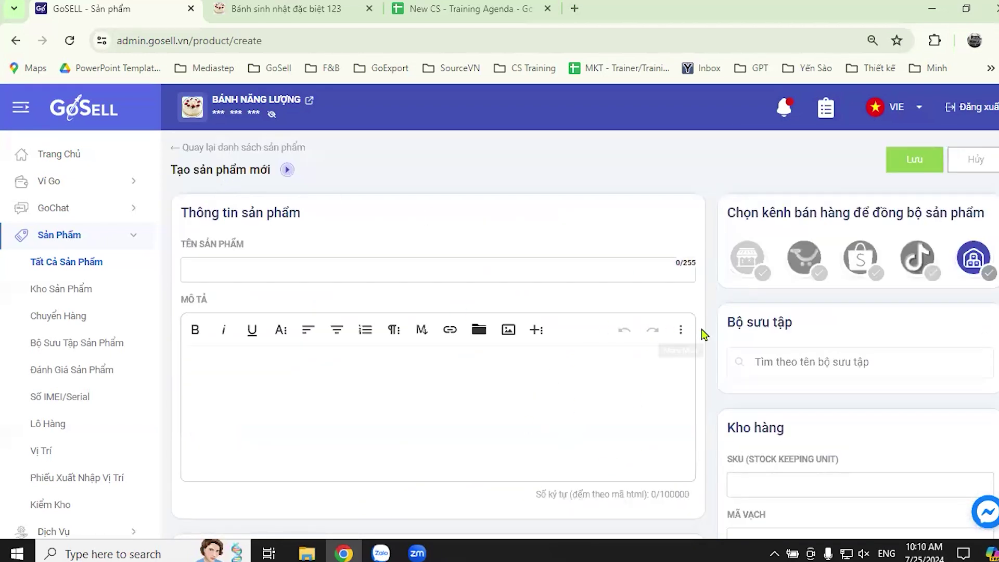
scroll(701, 329, down, 20)
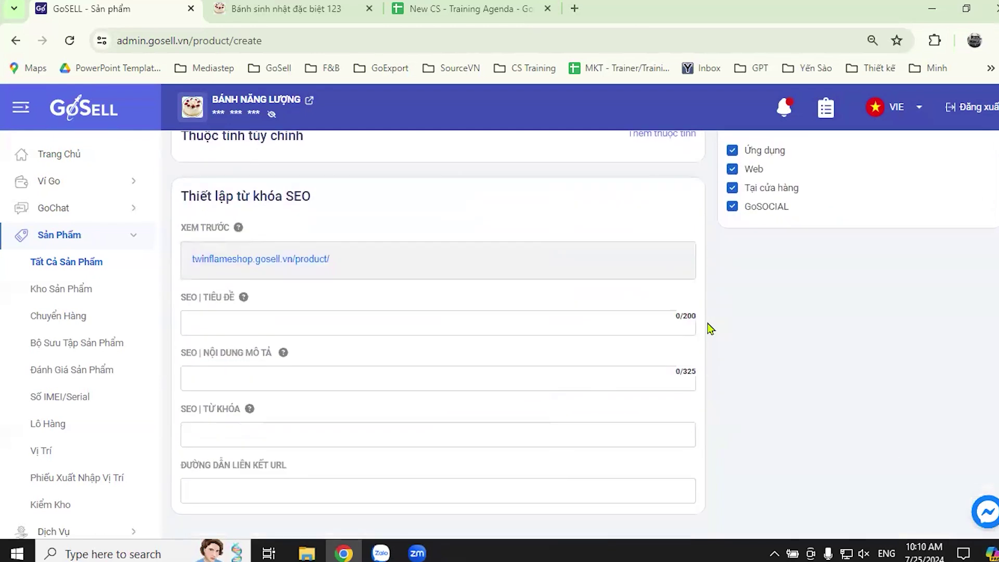
scroll(711, 327, up, 20)
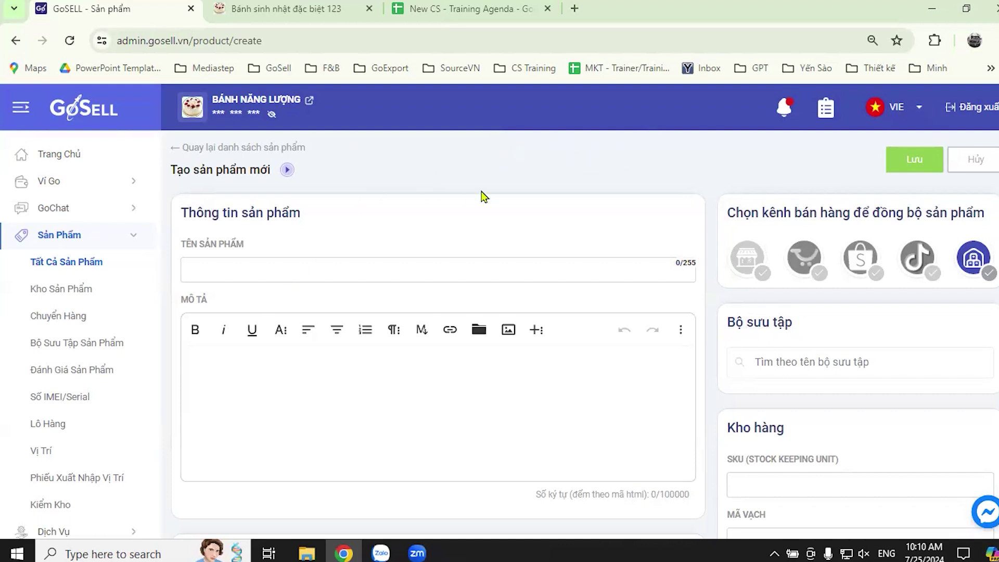
Name the new product "Bánh Su Kem Chocolate".
click(310, 272)
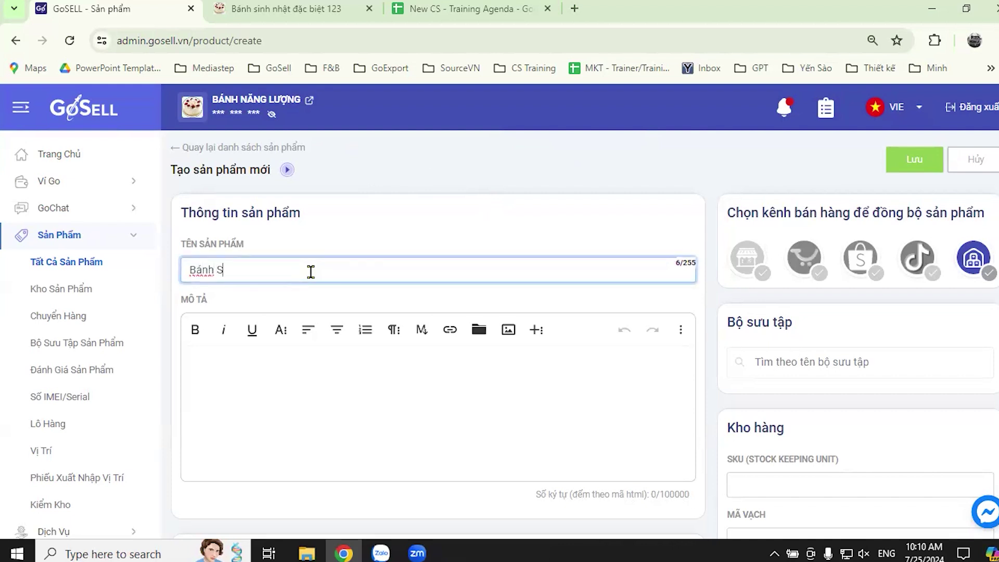
text(Bánh Su Kem)
text(Chocolate)
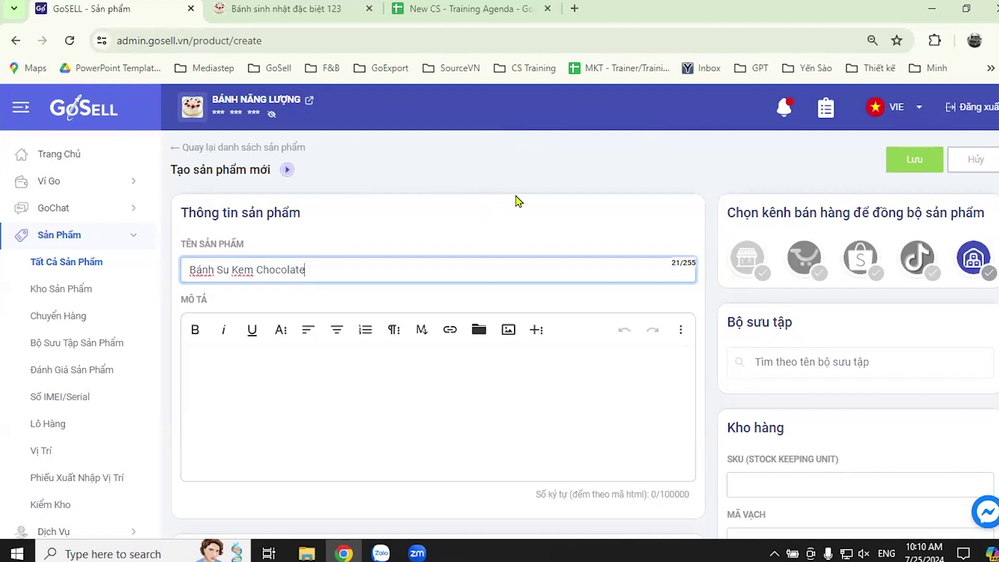
click(619, 227)
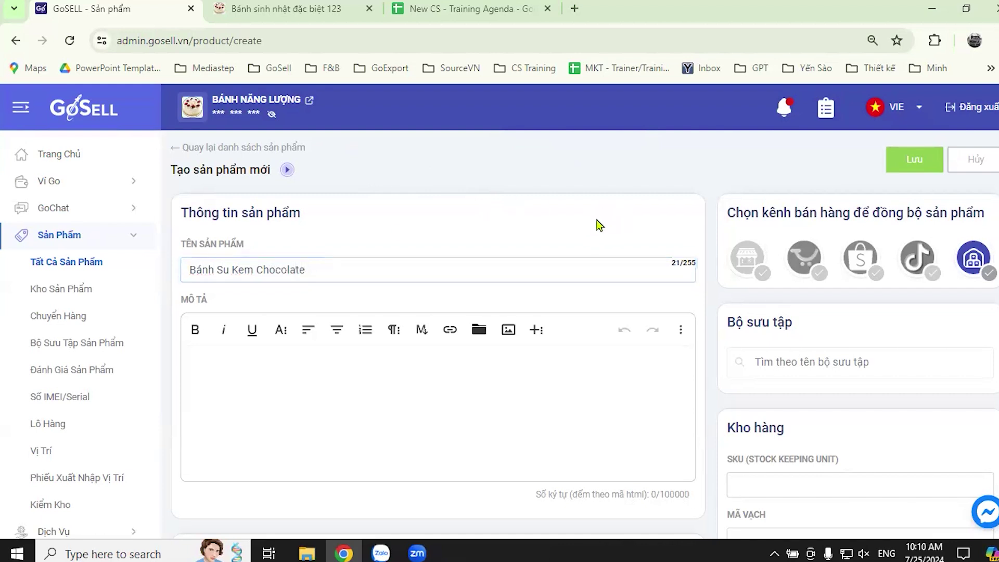
Enter "Bánh nhân chocolate ngon số dzách" as the product description and show the editor's additional text formatting options.
click(294, 369)
text(Bánh nhân )
text(chóc)
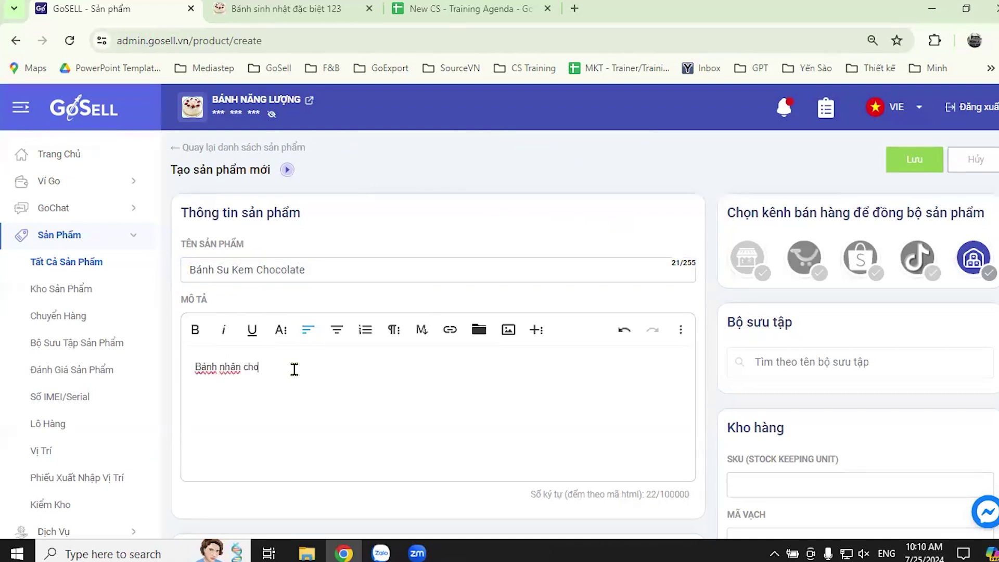
text(olate)
key(BackSpace)
key(BackSpace)
key(BackSpace)
key(BackSpace)
text(ngon )
text(sổ)
text( dzach)
text(s)
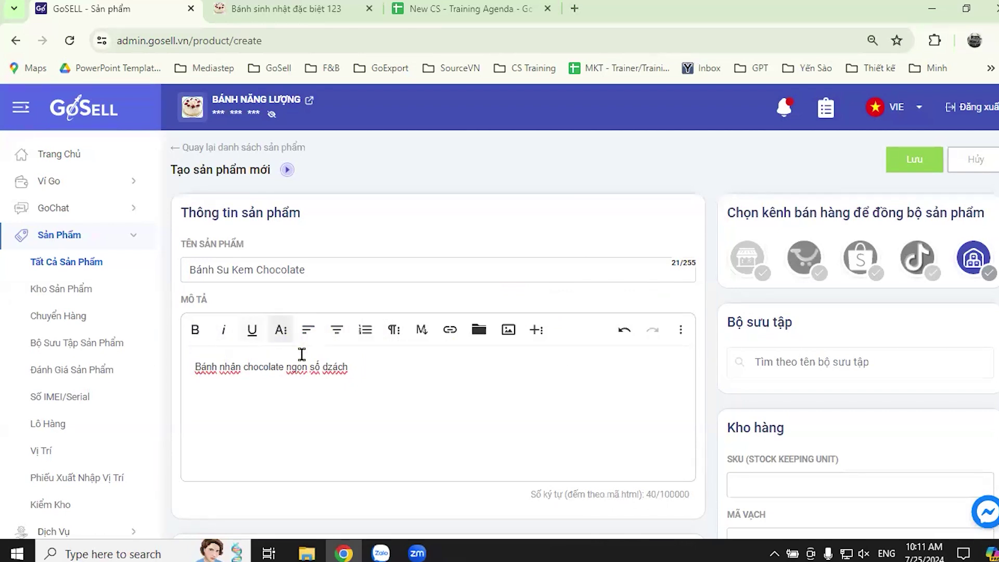
click(284, 338)
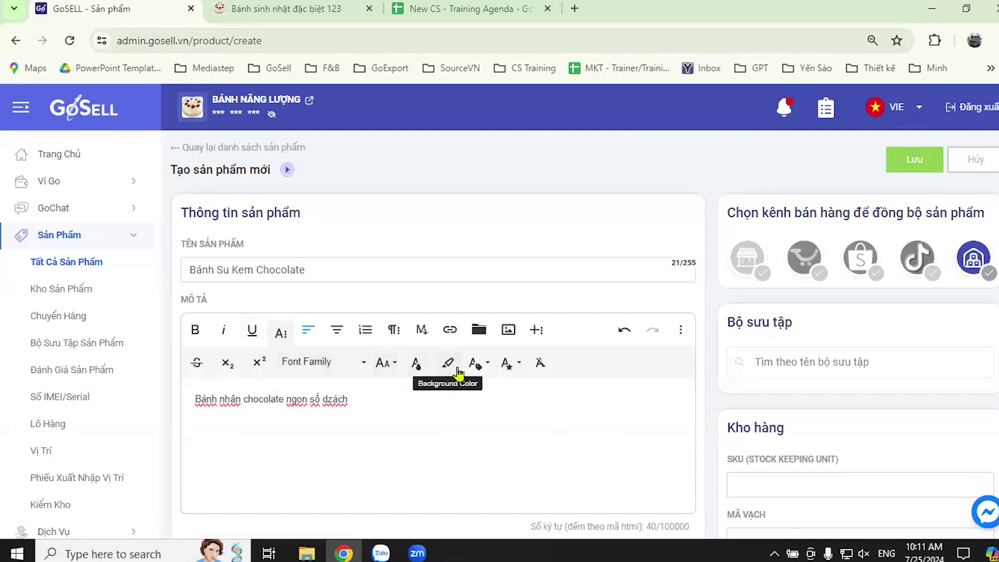
Check the Lesson 2 sheet of the New CS - Training Agenda spreadsheet in its separate window and return to the product form.
scroll(431, 415, down, 1)
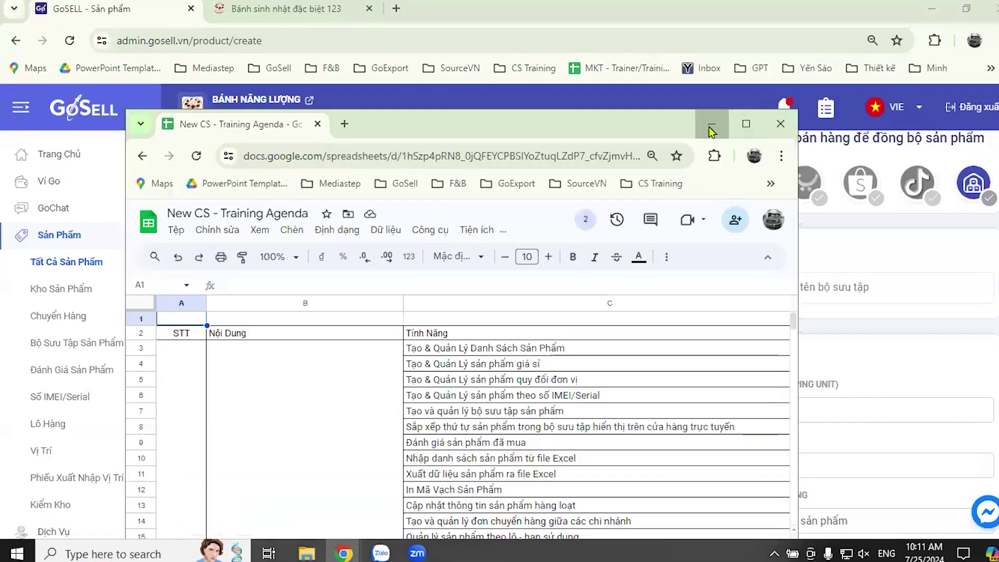
click(709, 126)
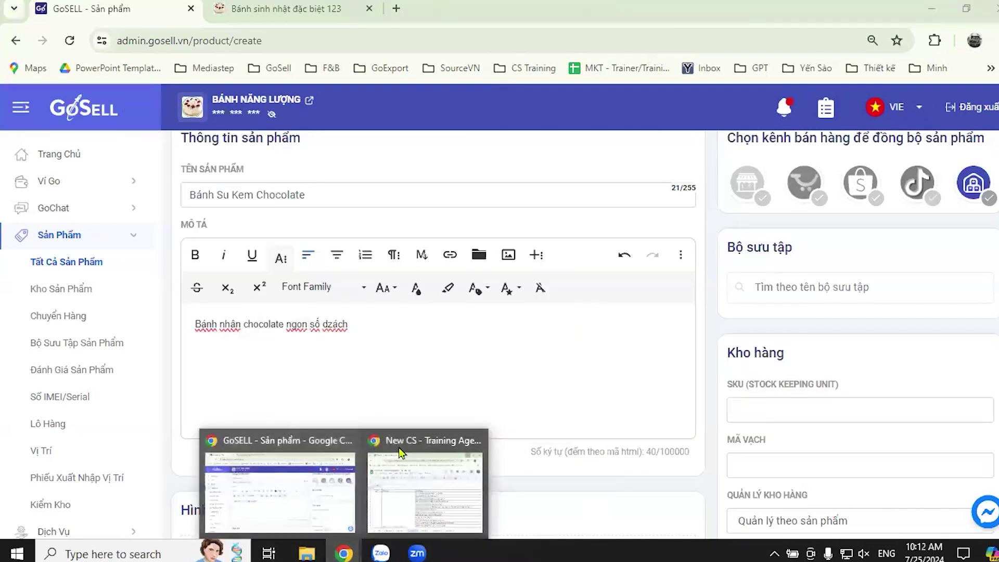
click(426, 490)
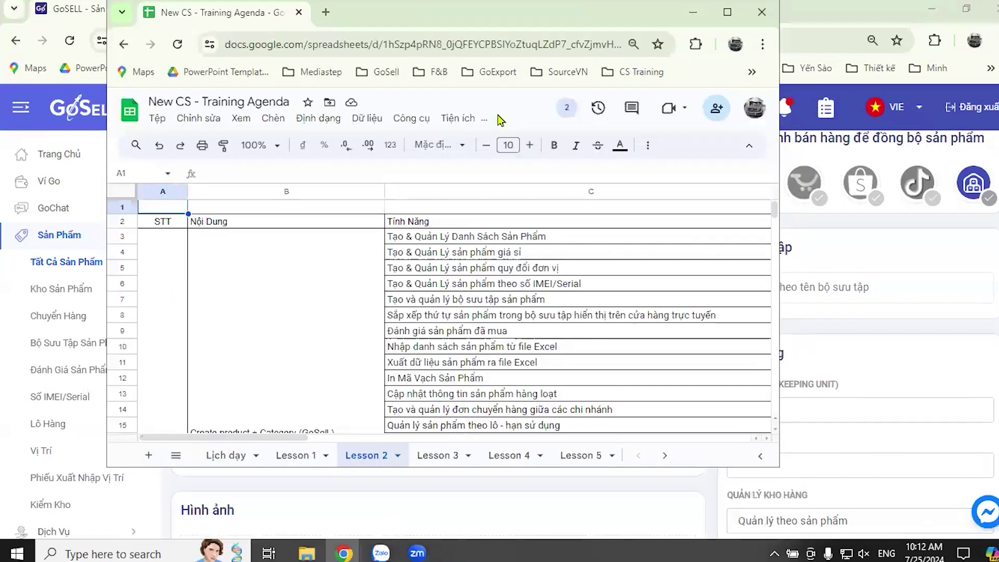
key(alt+Tab)
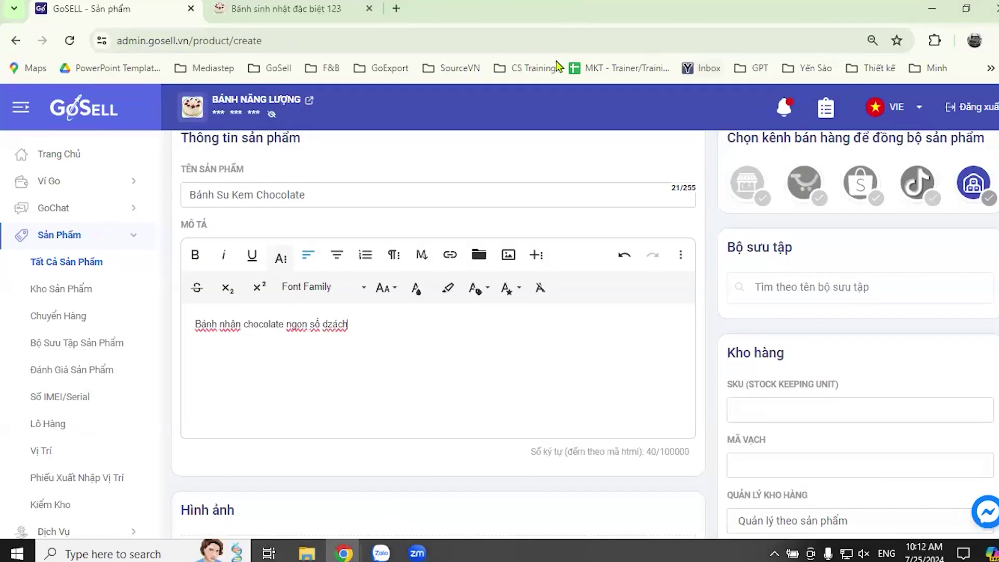
Search Google in a new browser tab for "bánh su kem chocolate".
click(397, 8)
click(458, 319)
text(bánh)
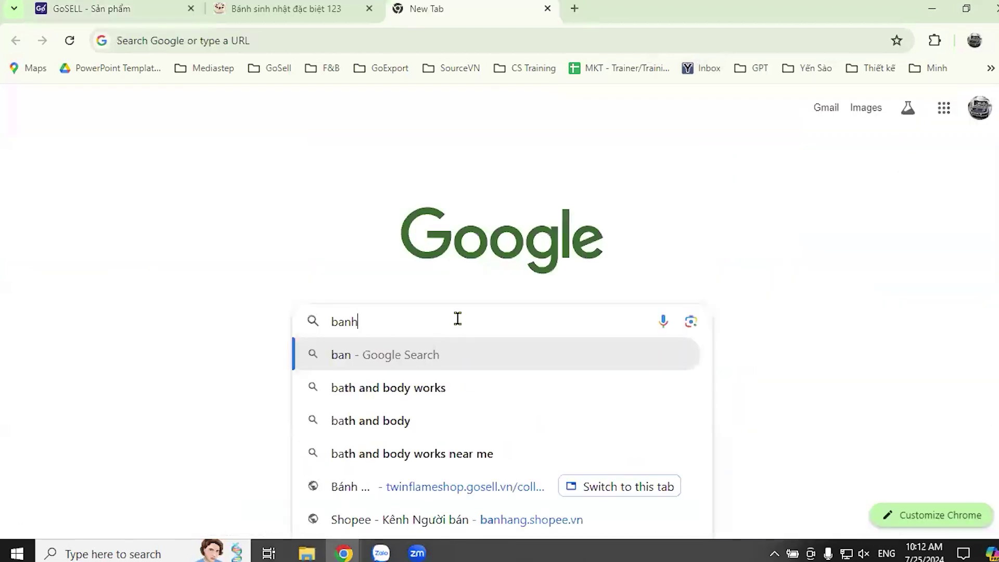
text( su kem cho)
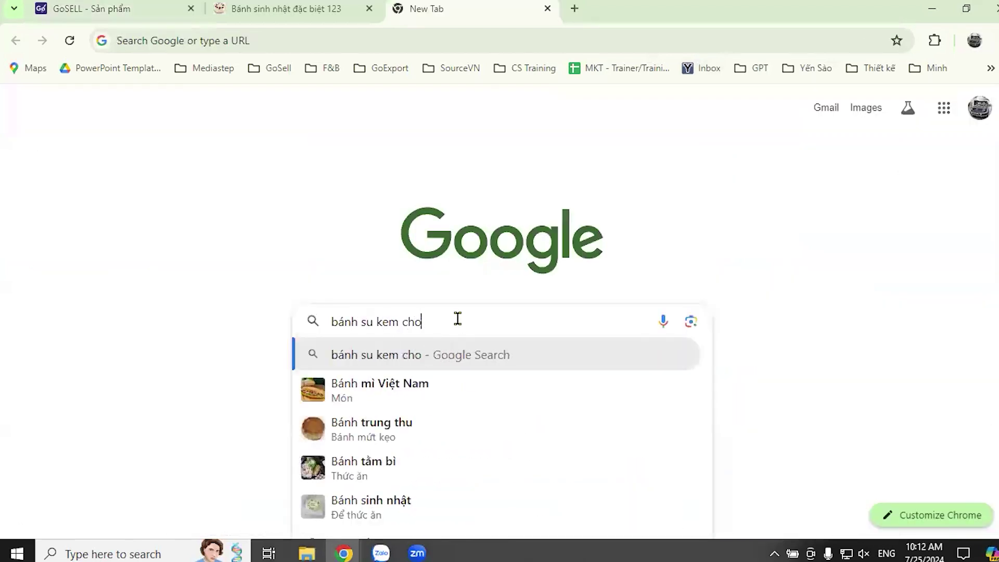
text(co)
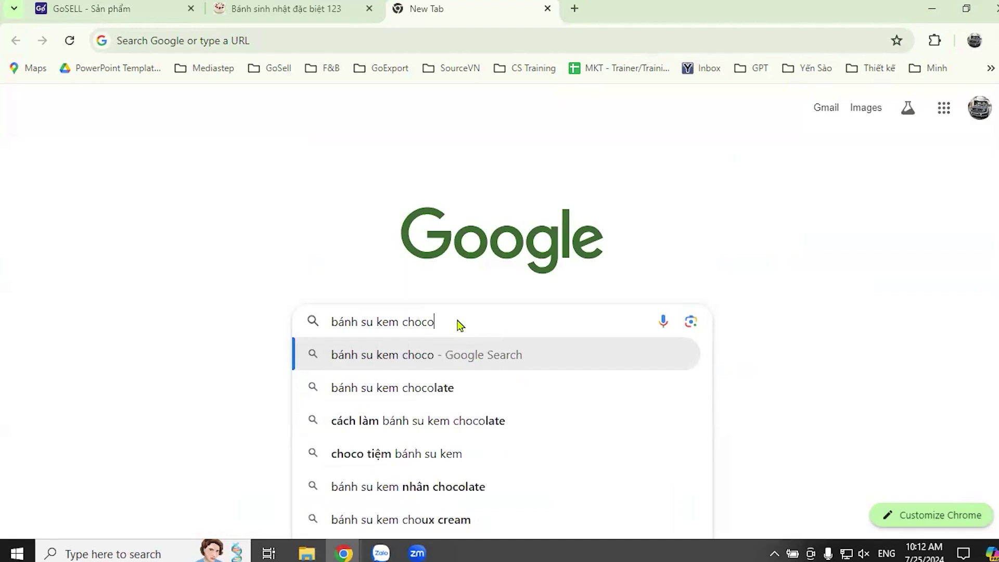
click(445, 396)
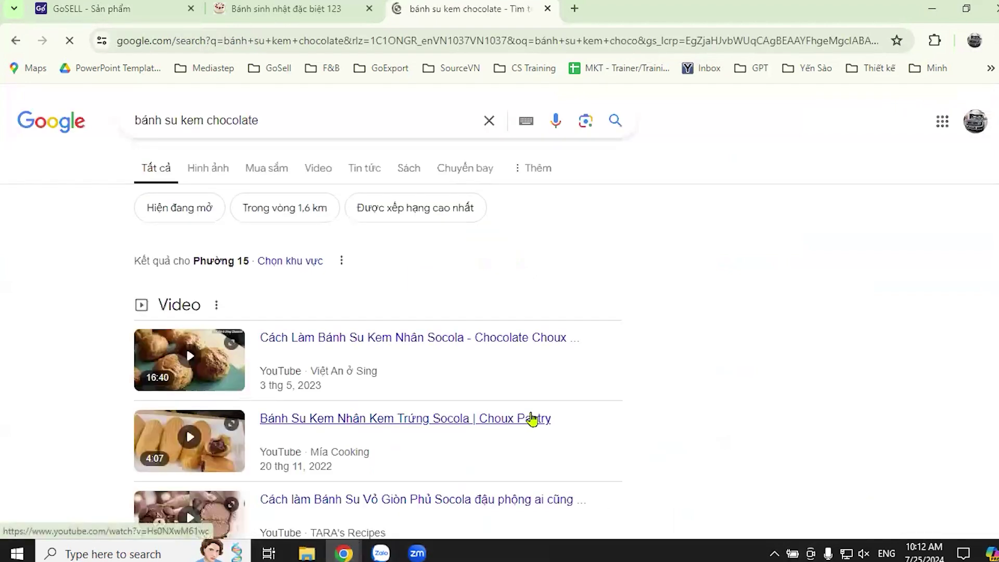
Browse the search results and open Freshgarden's product page for Bánh Su Kem Nhân Socola.
scroll(385, 359, down, 6)
scroll(389, 354, down, 4)
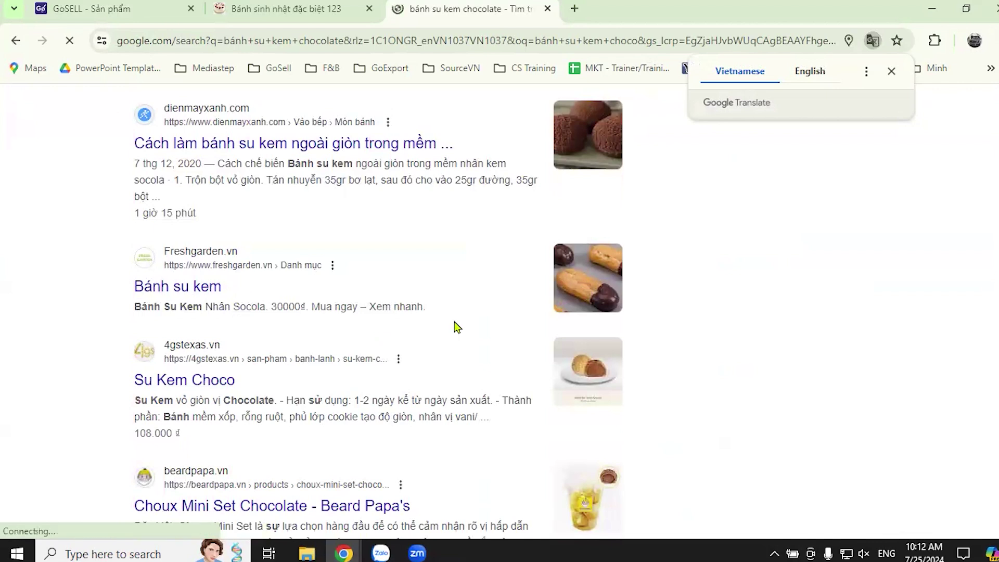
scroll(509, 299, down, 3)
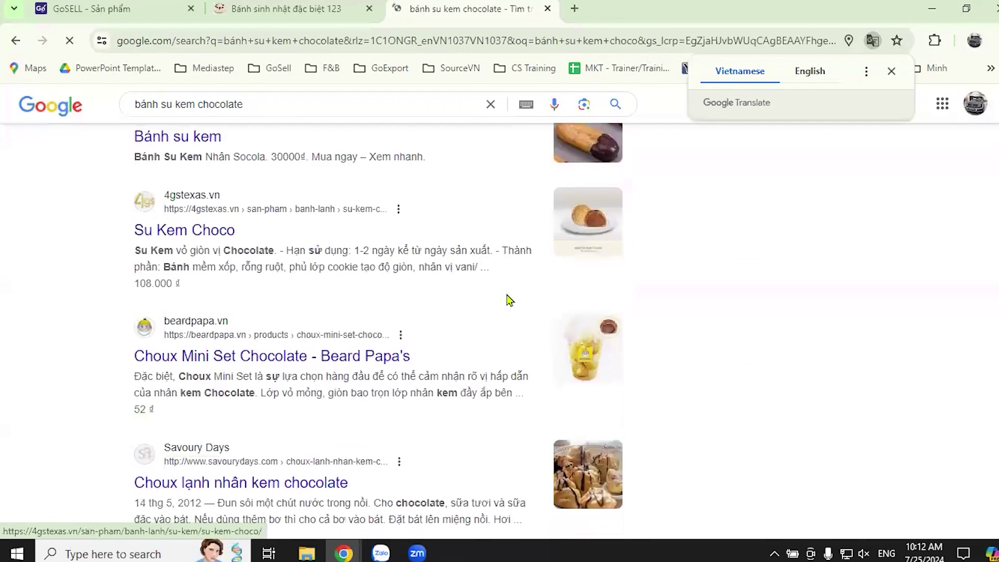
scroll(536, 313, down, 1)
scroll(536, 312, up, 3)
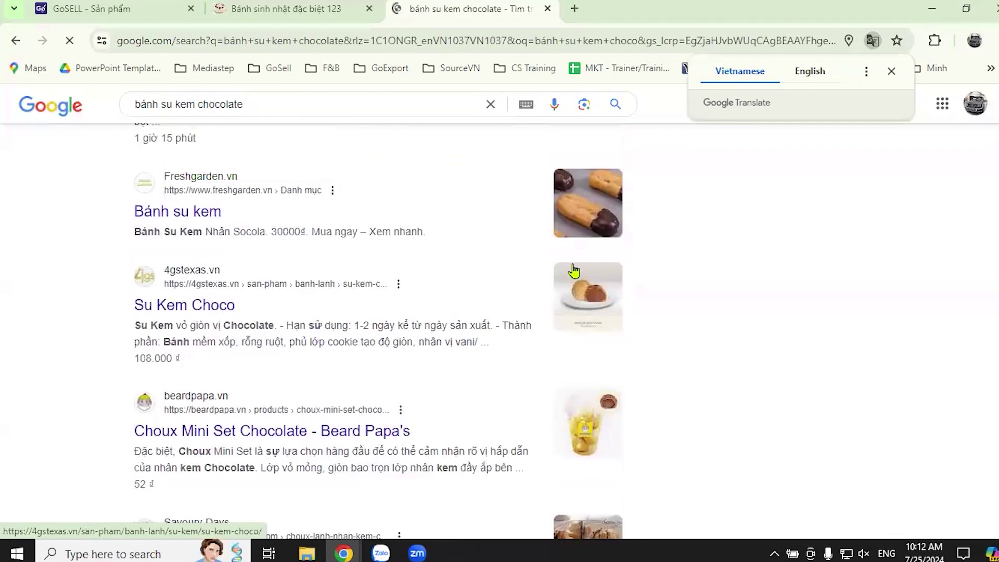
click(585, 205)
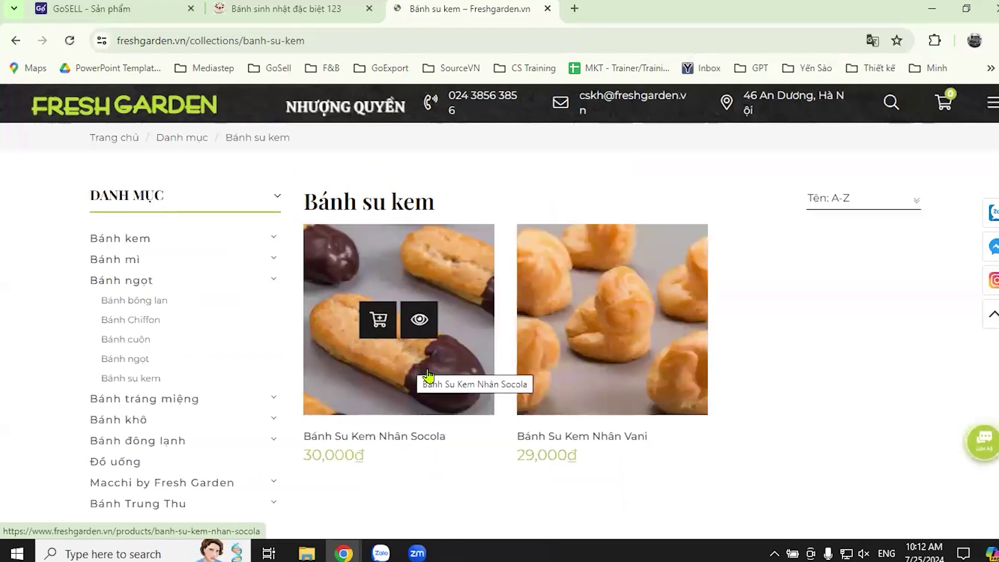
click(415, 380)
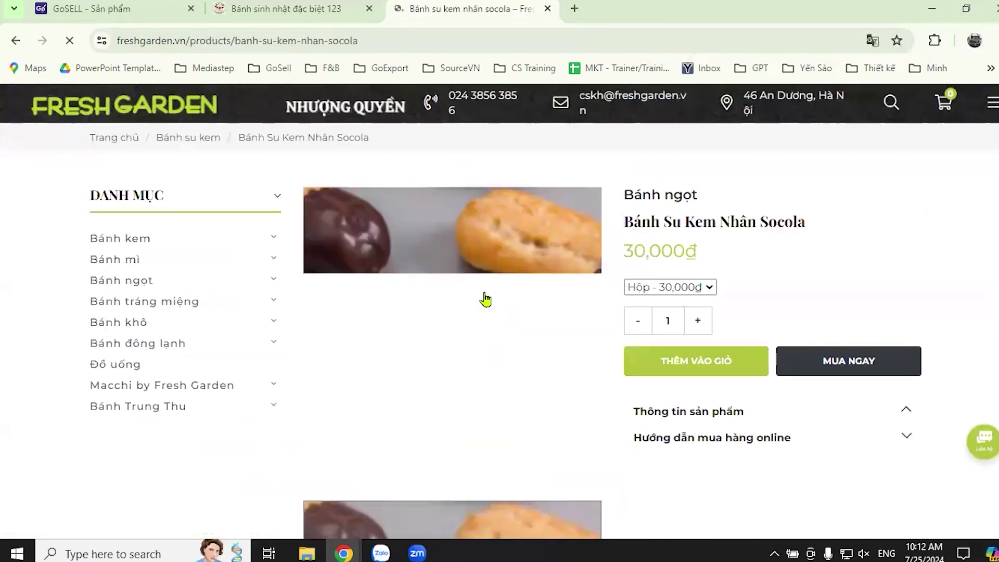
Copy the product photo's image address, open it in a new tab and close the Freshgarden product page.
right_click(458, 323)
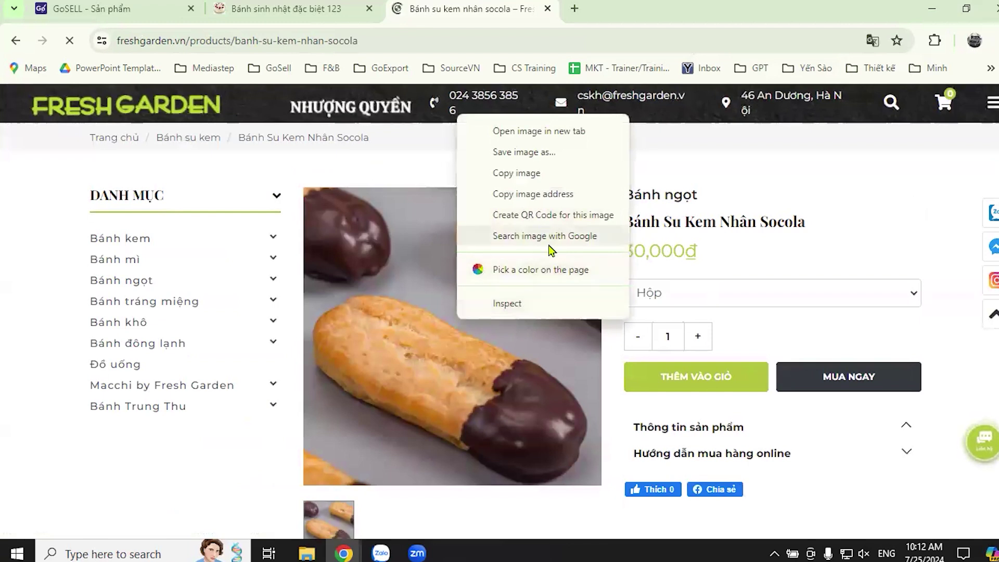
click(568, 195)
click(575, 8)
key(ctrl+v)
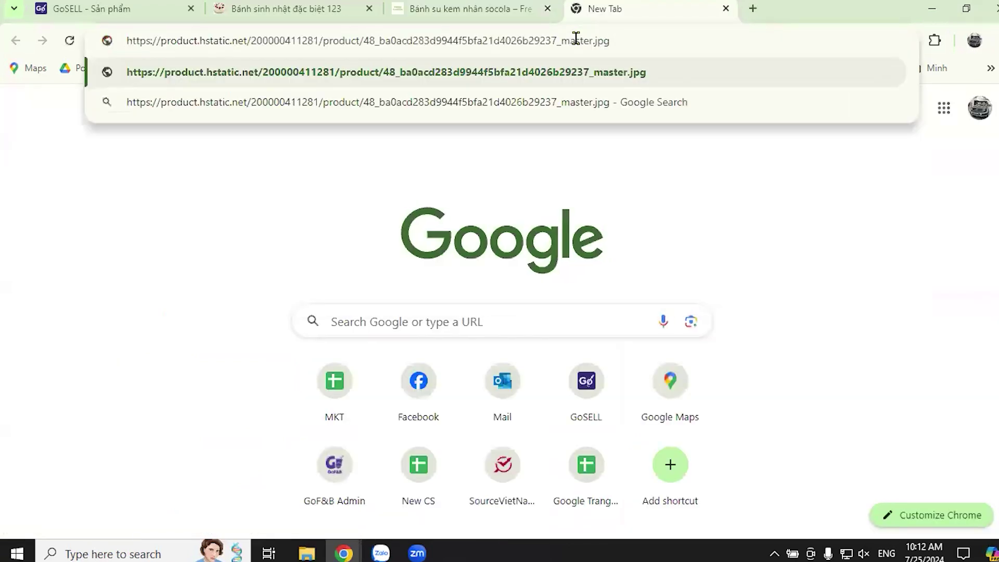
key(Return)
click(548, 9)
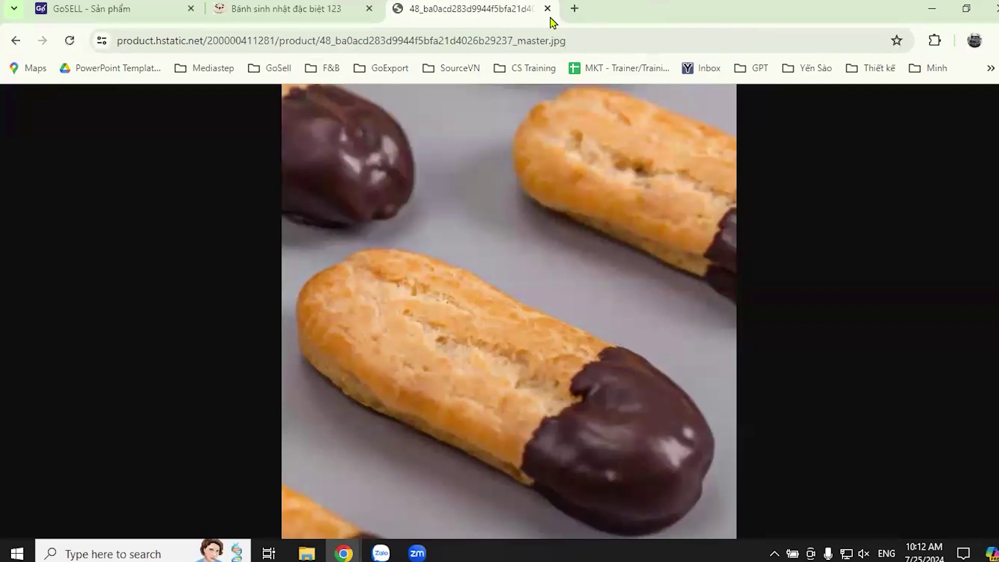
Save the full-size éclair photo as a JPEG in the F&B folder under Desktop and return to the product form.
click(481, 278)
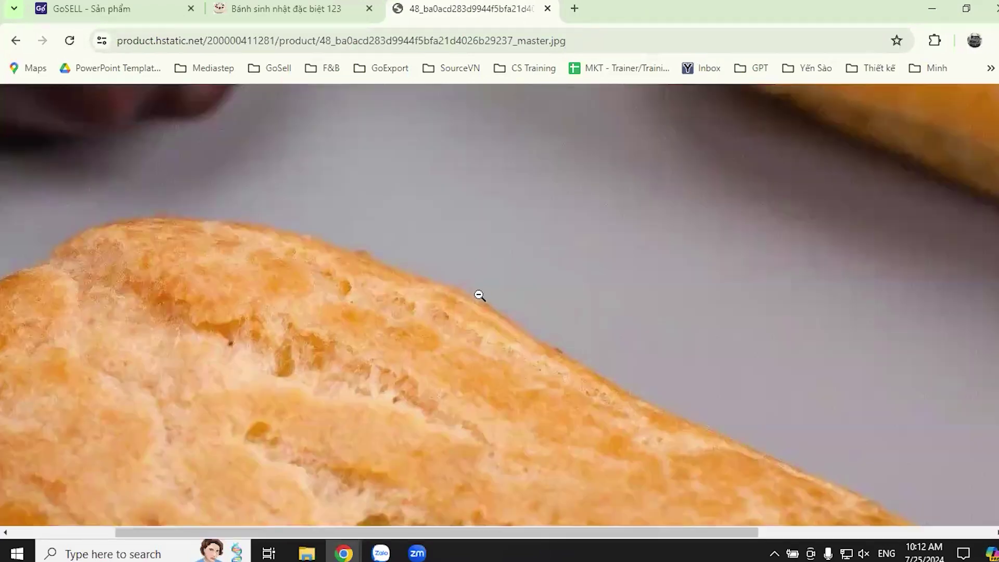
click(479, 294)
right_click(480, 293)
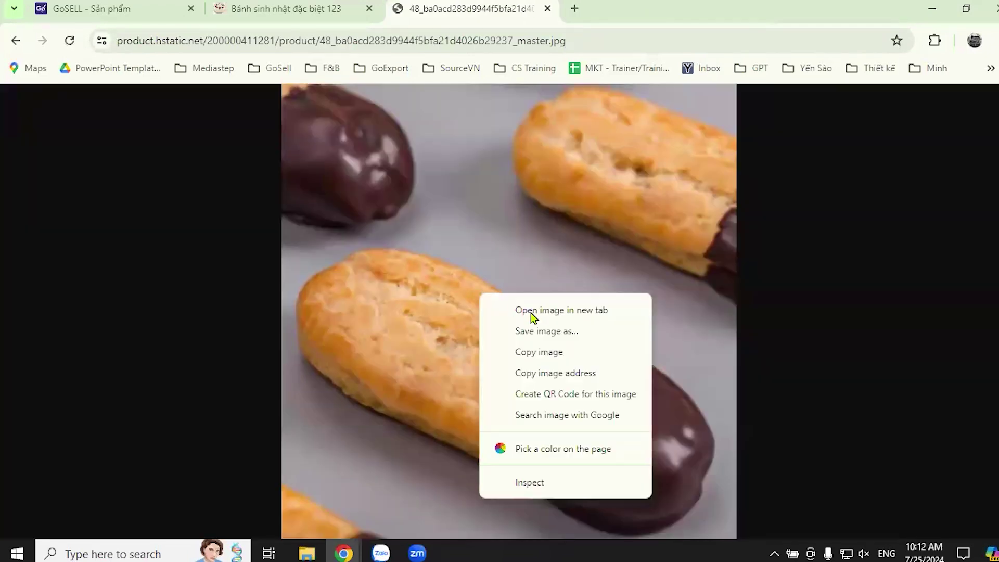
click(576, 333)
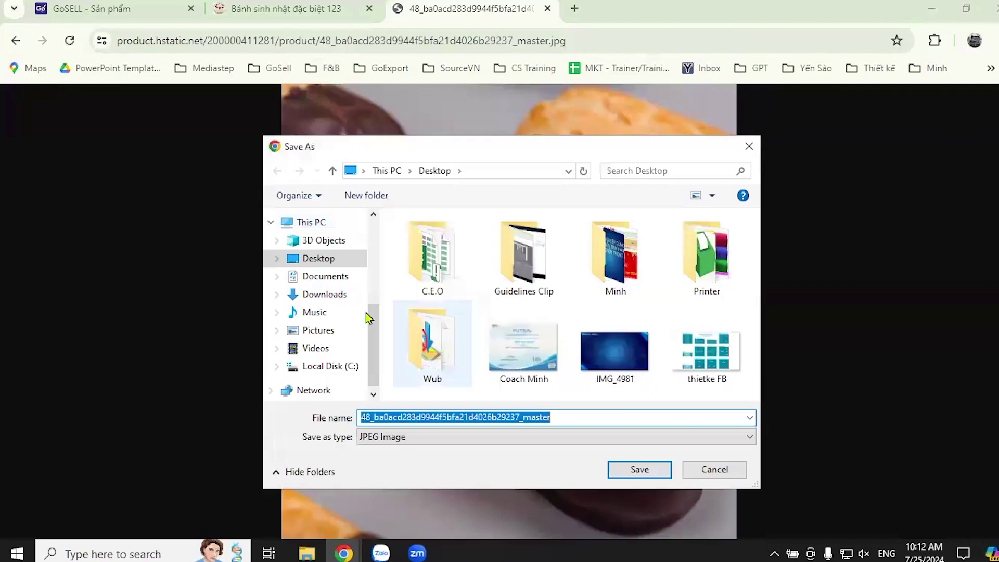
double_click(636, 276)
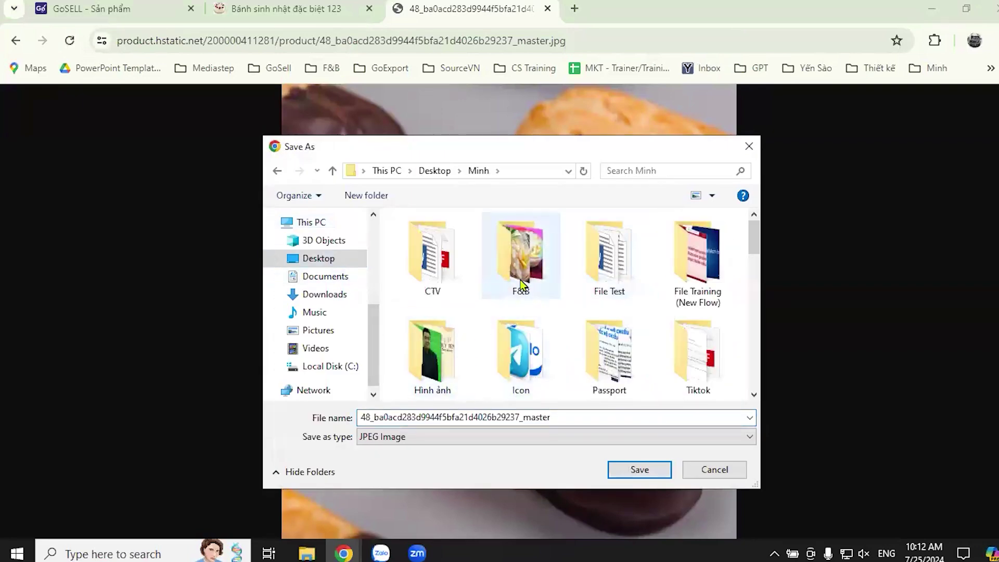
double_click(527, 267)
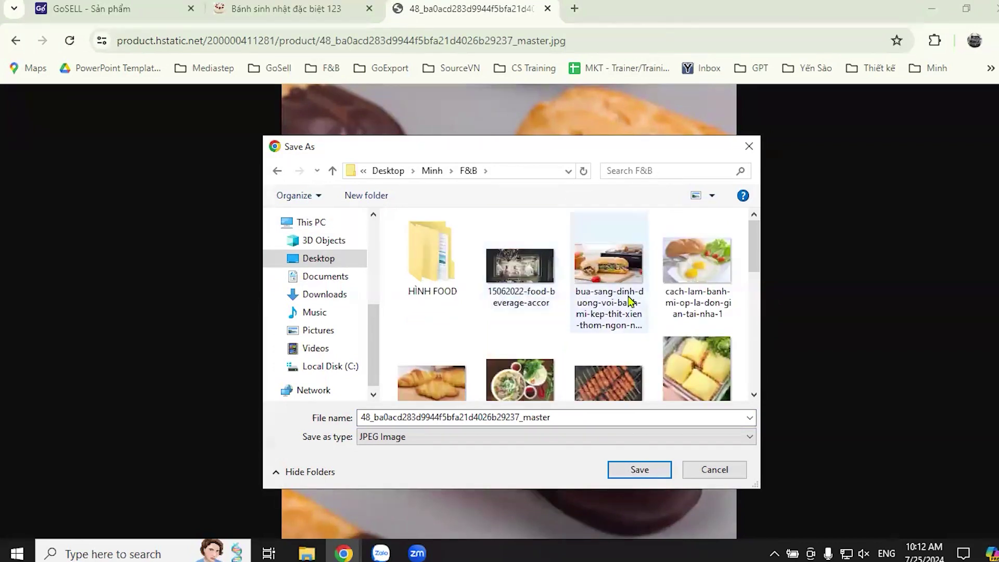
click(645, 473)
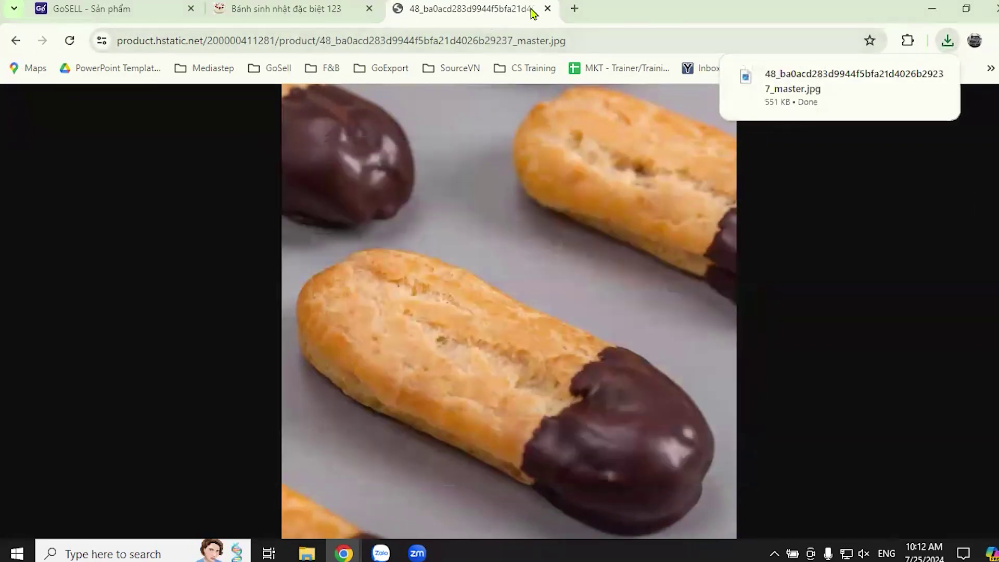
click(547, 9)
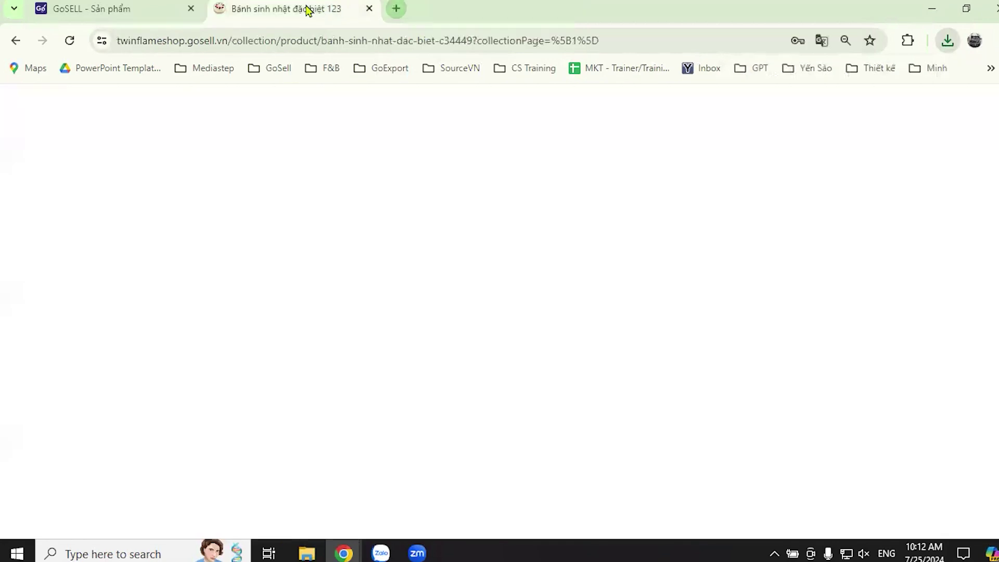
click(104, 9)
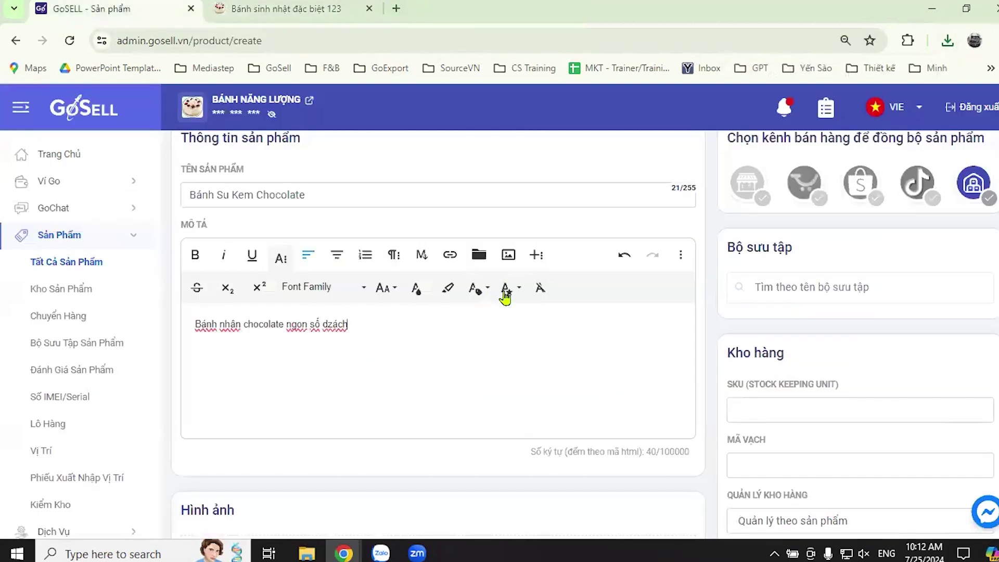
Insert the saved éclair photo from the F&B folder on a new line below the description text.
click(510, 256)
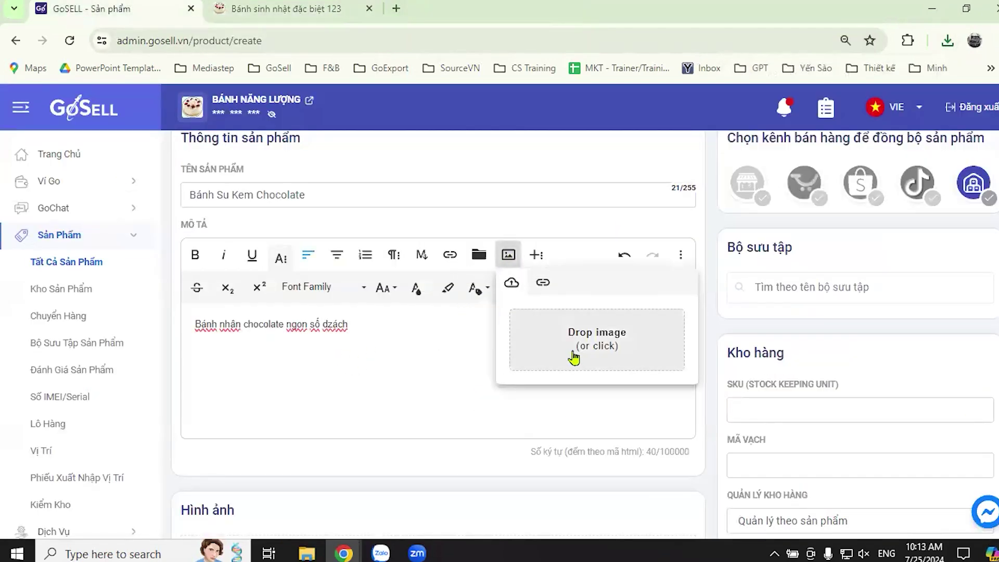
click(409, 329)
key(Return)
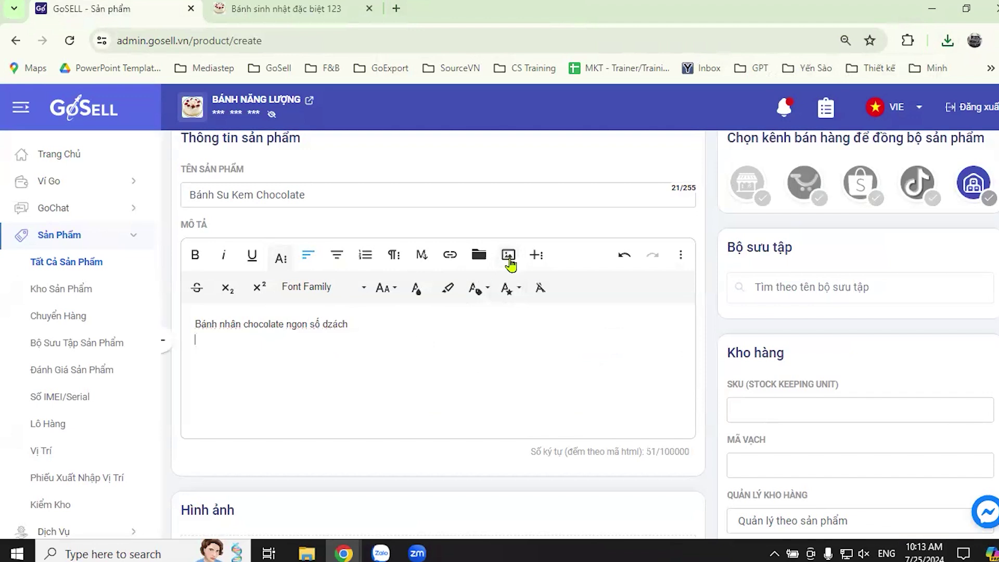
click(509, 260)
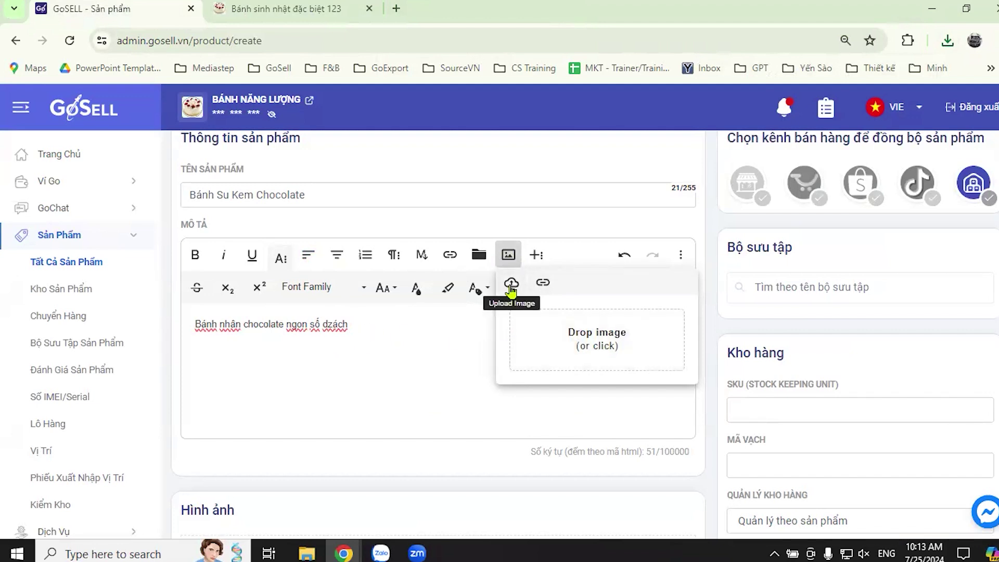
click(604, 345)
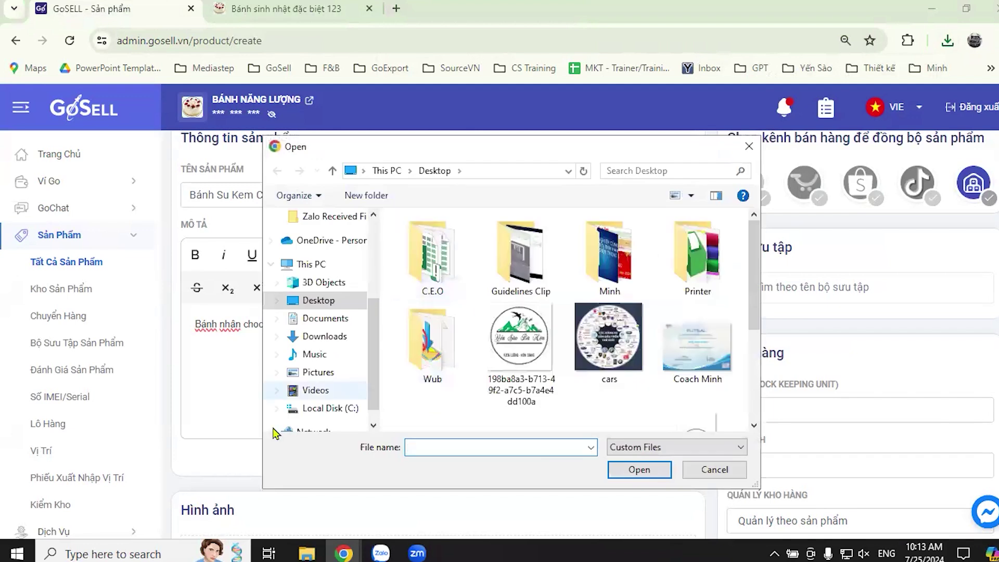
double_click(621, 265)
double_click(520, 255)
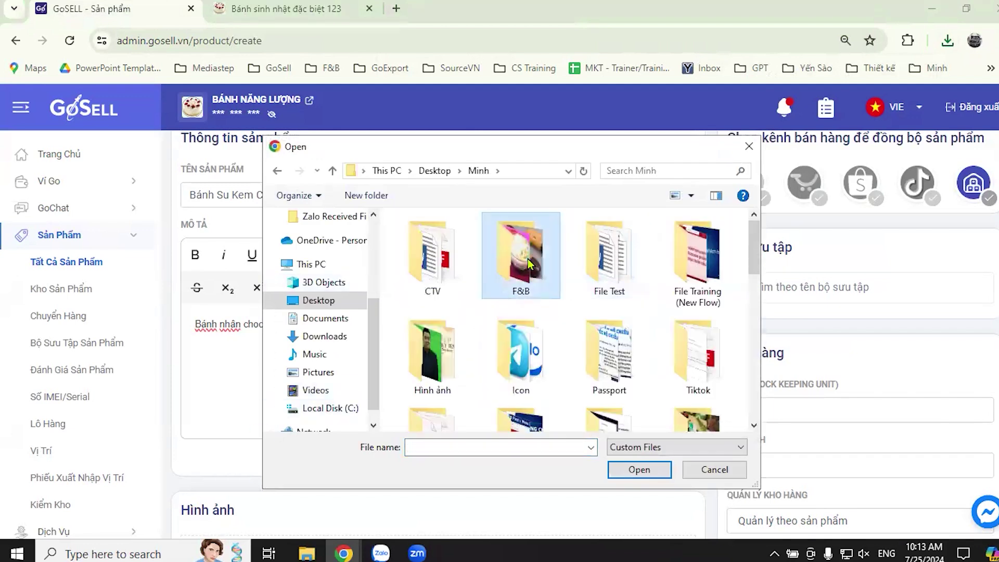
click(557, 268)
click(652, 472)
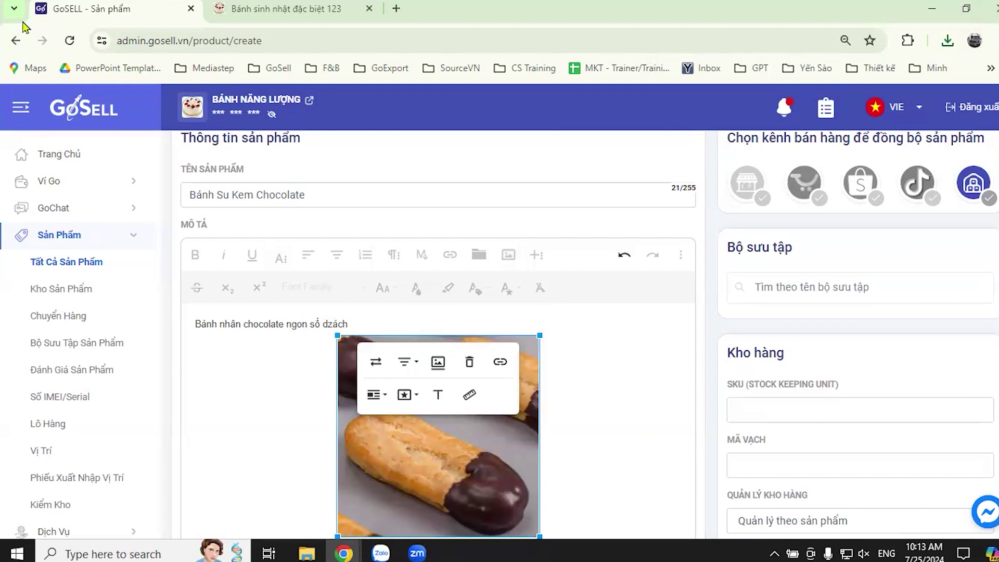
scroll(577, 372, down, 4)
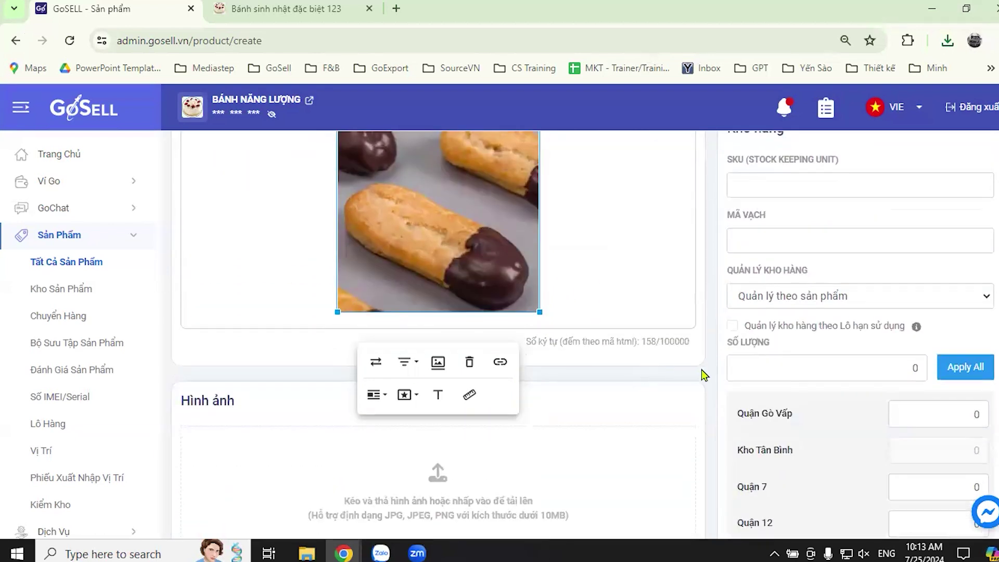
click(675, 374)
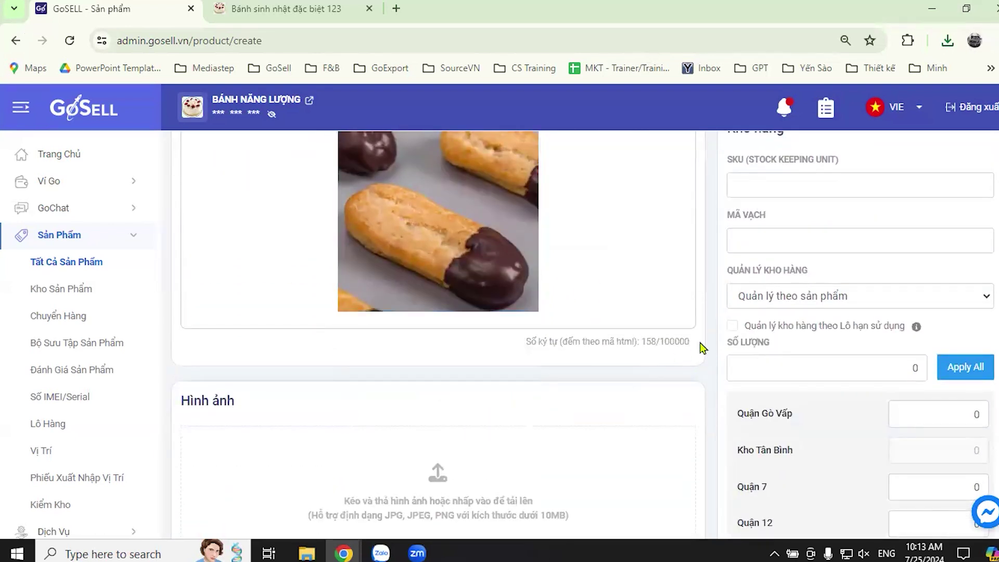
scroll(695, 360, up, 2)
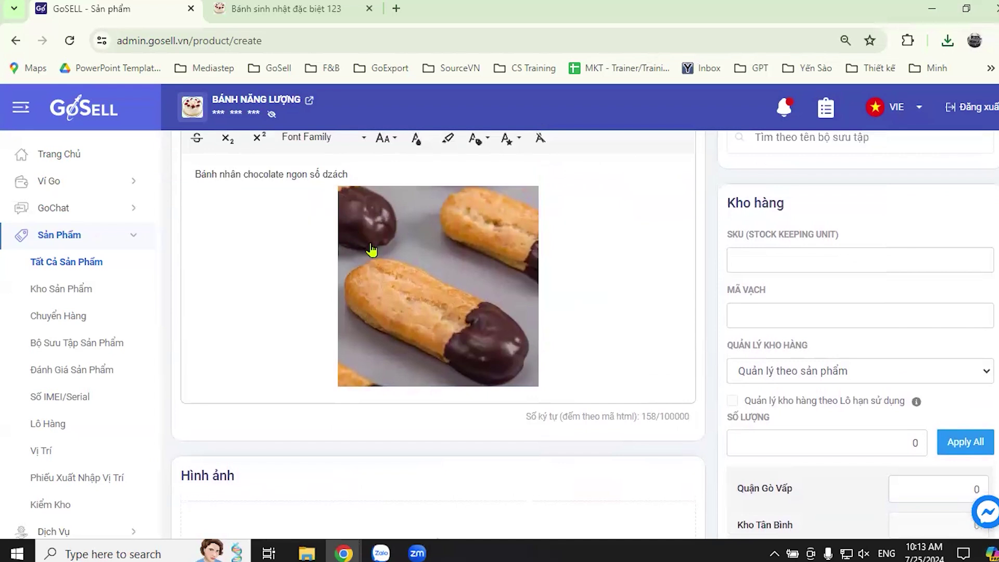
Compare the form's description image and Hình ảnh section with how product pictures are shown on the storefront.
scroll(342, 314, down, 5)
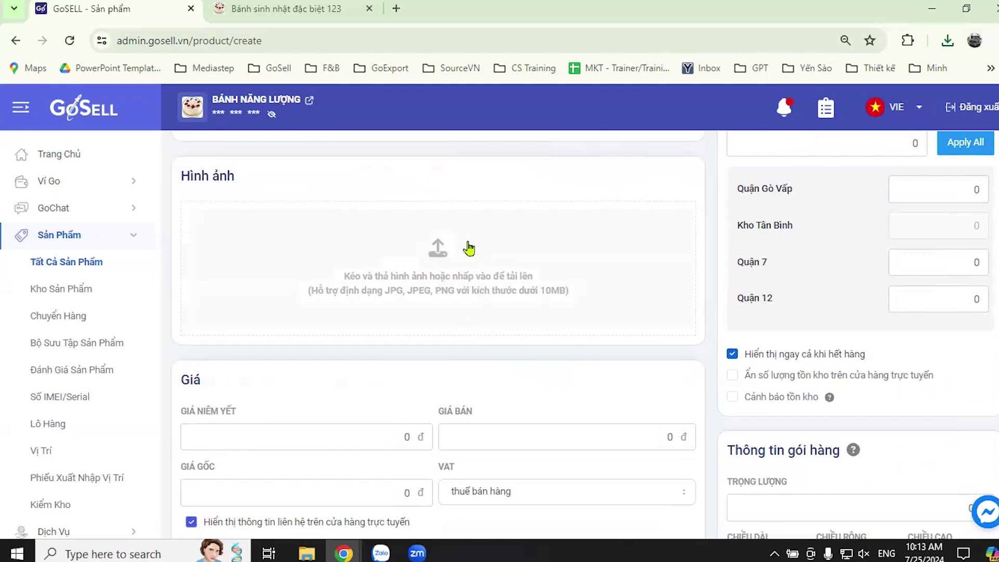
scroll(707, 284, up, 6)
scroll(705, 292, down, 3)
click(283, 9)
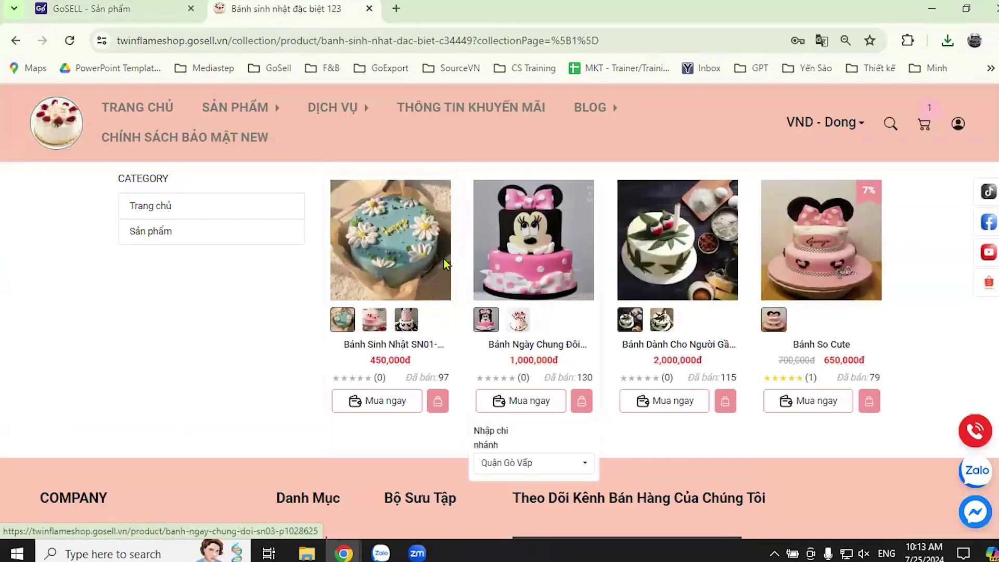
click(115, 9)
scroll(499, 274, up, 2)
scroll(197, 322, down, 2)
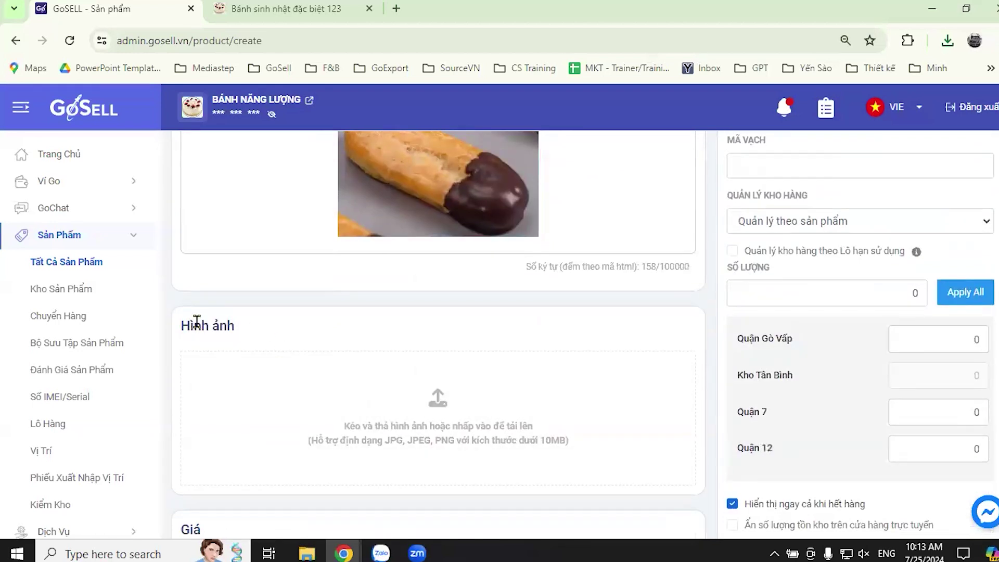
scroll(488, 273, up, 3)
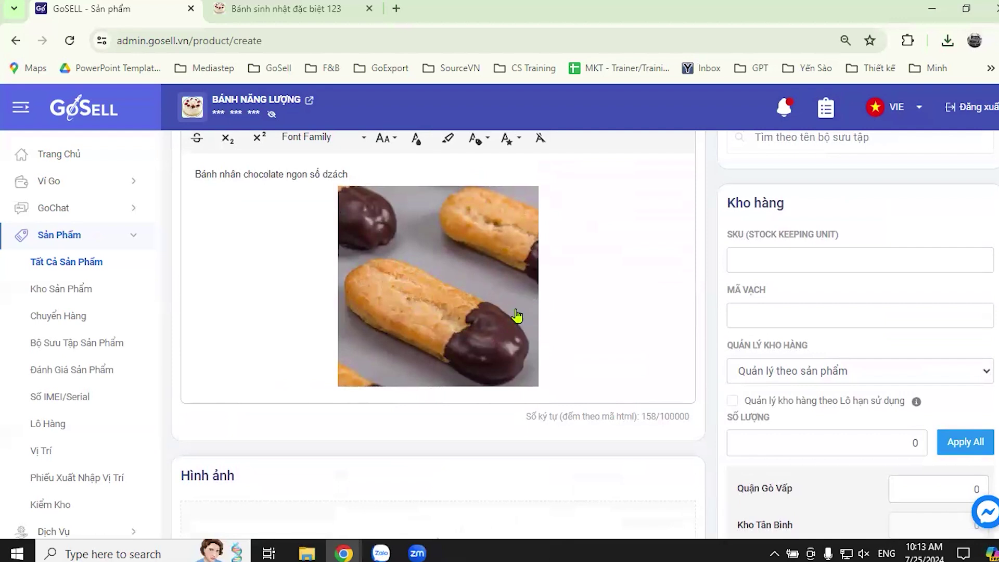
Upload the éclair photo to the Hình ảnh section as the product's representative image, without adding another photo.
scroll(587, 351, down, 4)
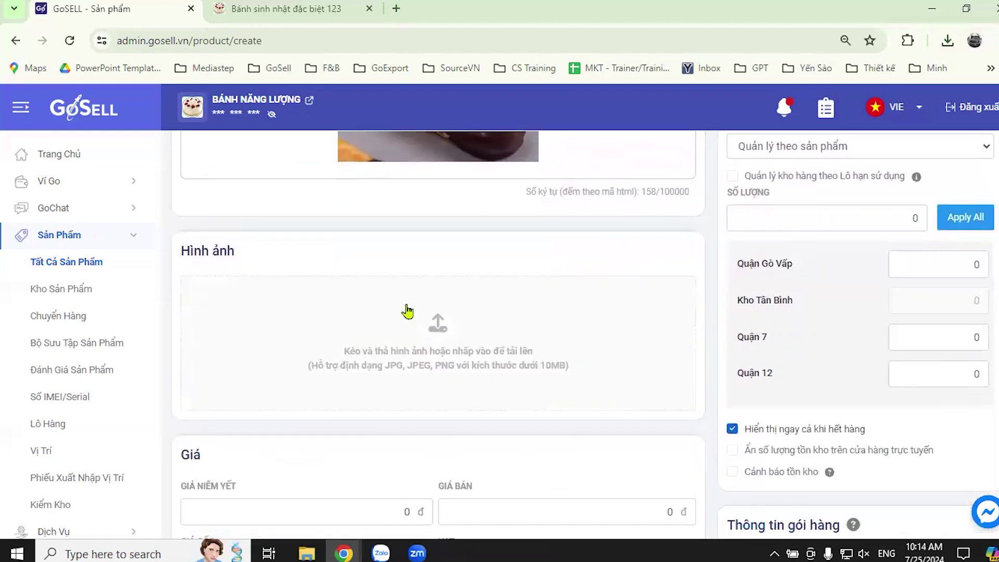
click(475, 340)
click(530, 255)
click(641, 470)
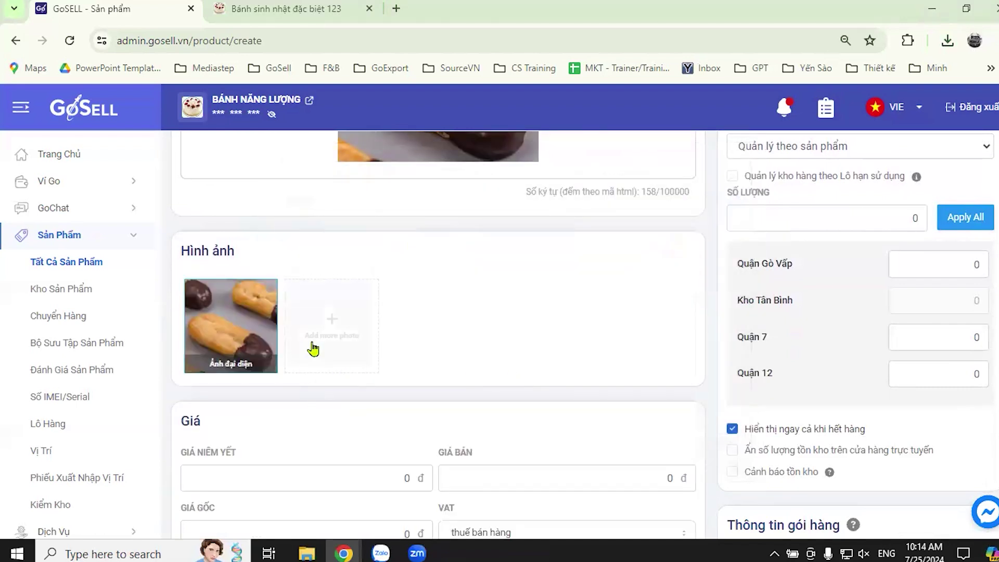
click(331, 325)
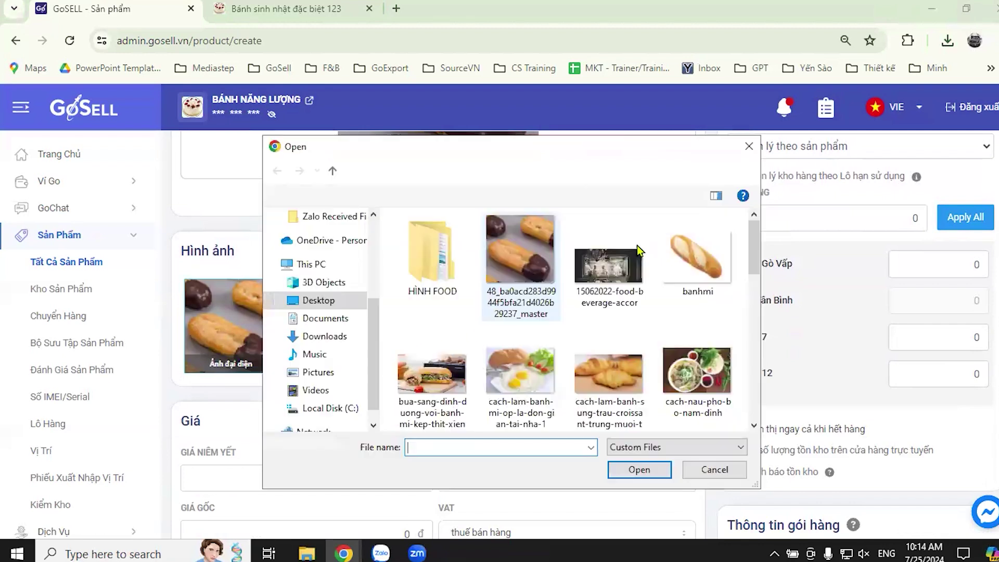
key(Escape)
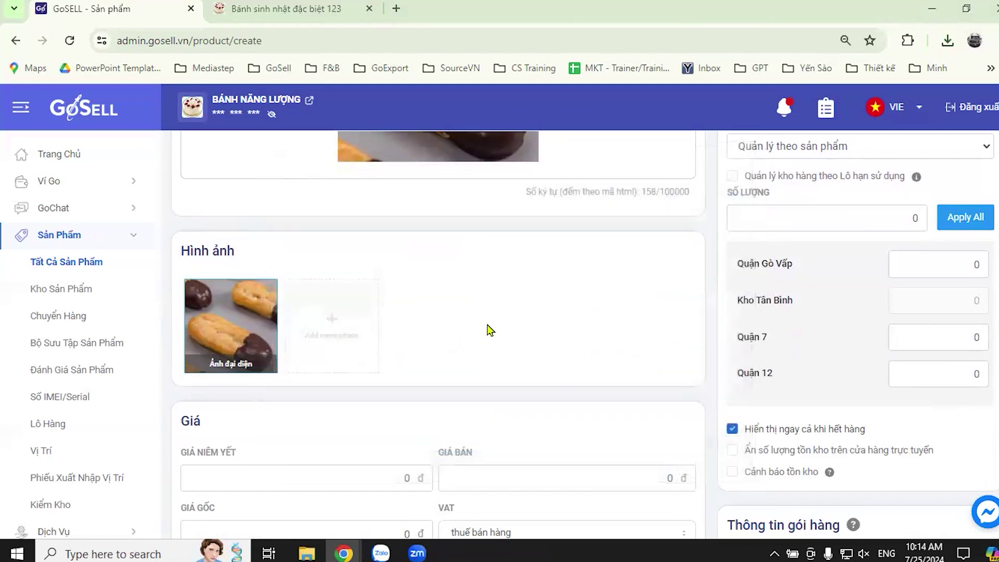
Set the listed price (Giá niêm yết) to 15,000 đ and the selling price (Giá bán) to 8,000 đ.
scroll(483, 294, down, 3)
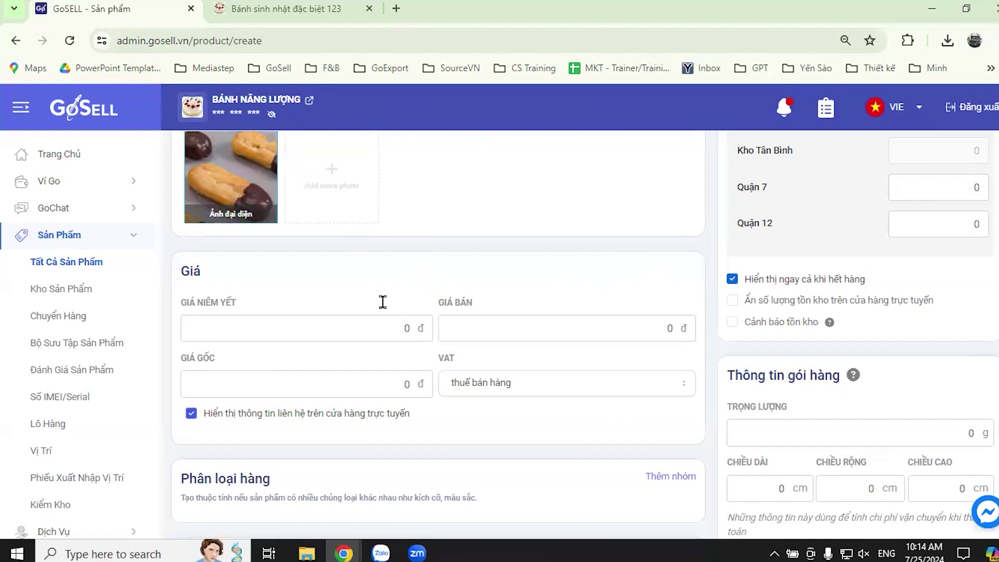
click(359, 323)
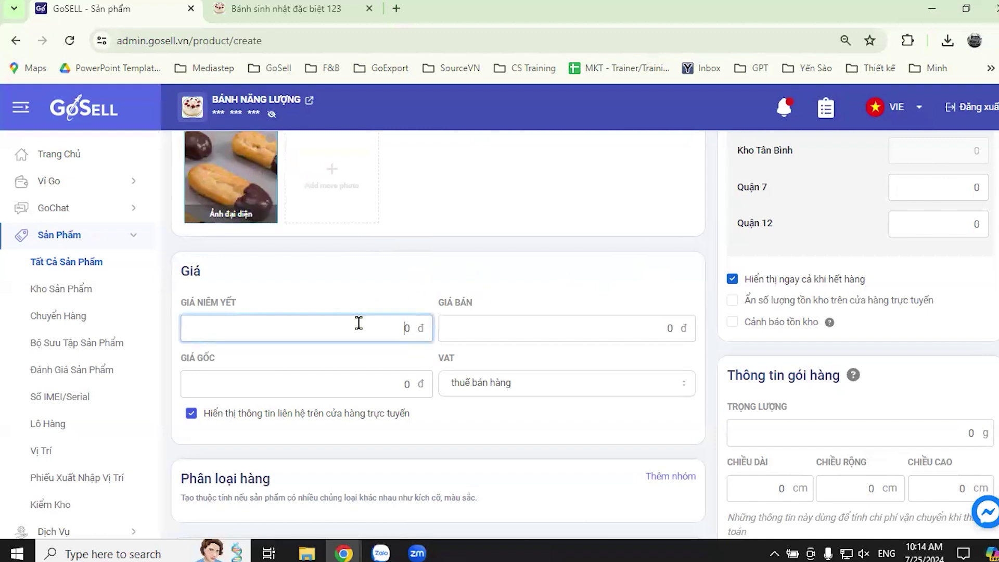
click(409, 325)
key(BackSpace)
text(150000)
key(BackSpace)
click(682, 329)
click(669, 327)
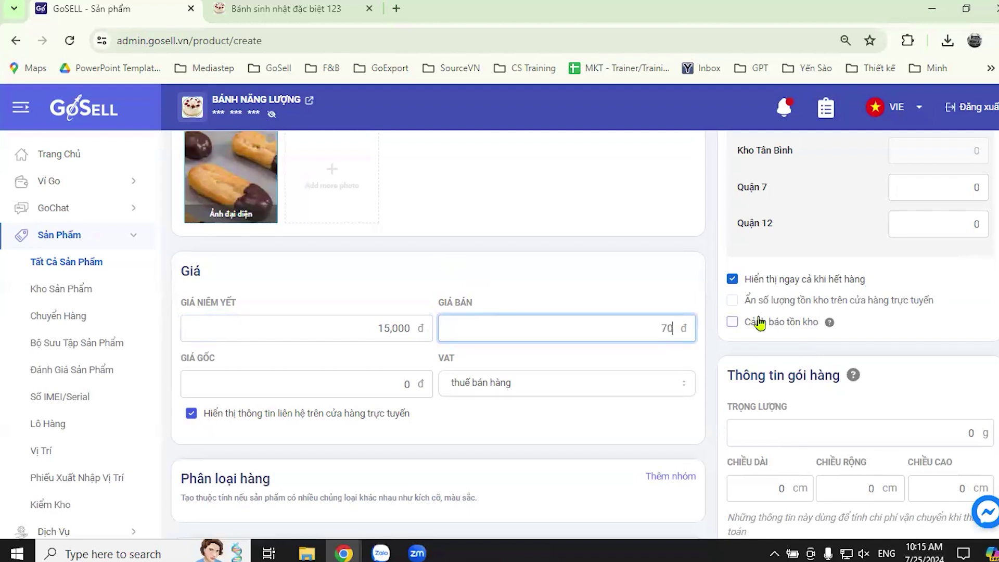
text(000)
Set the original price (Giá gốc) to 2,000 đ.
click(406, 385)
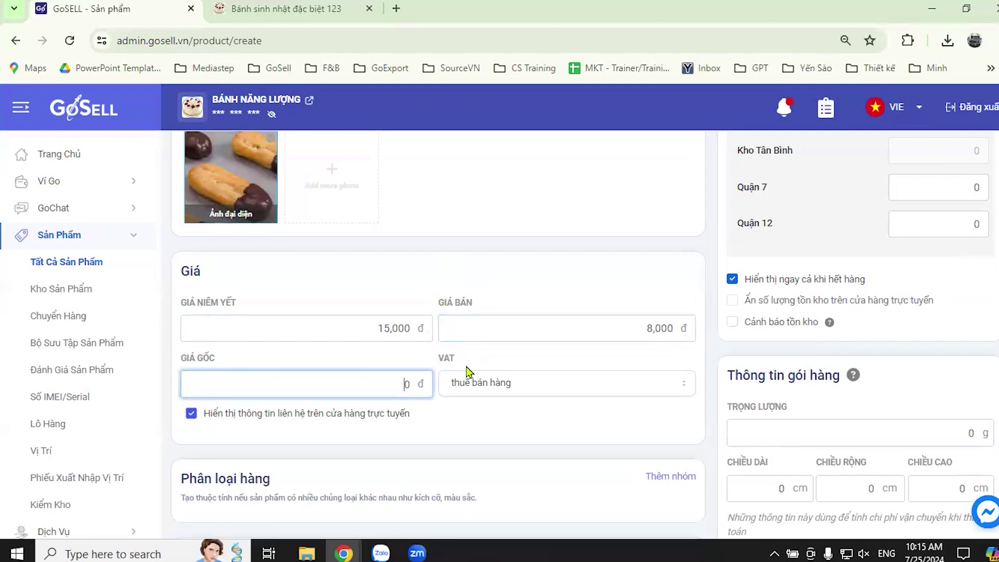
key(Delete)
text(2000)
click(513, 433)
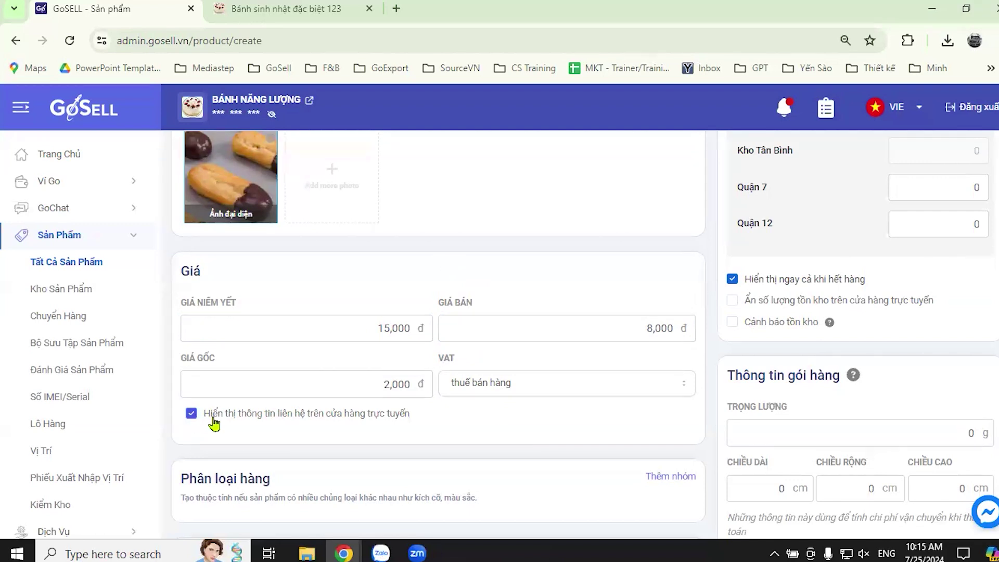
Turn off showing contact information on the online store and choose "thuế bán hàng" as the VAT.
click(192, 415)
click(581, 396)
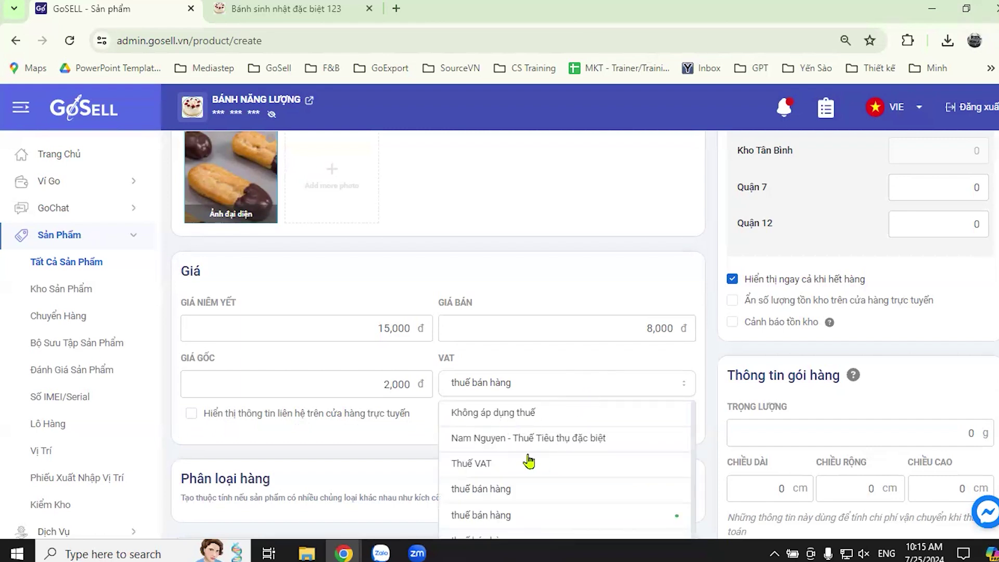
scroll(529, 461, down, 1)
click(475, 428)
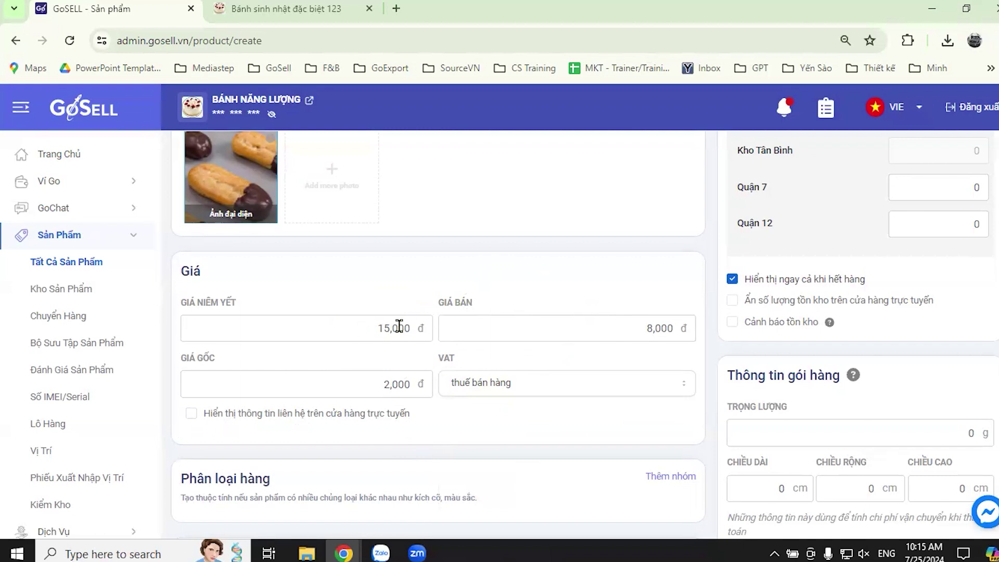
Check on the storefront how the listed and selling prices are displayed for Bánh So Cute.
click(266, 9)
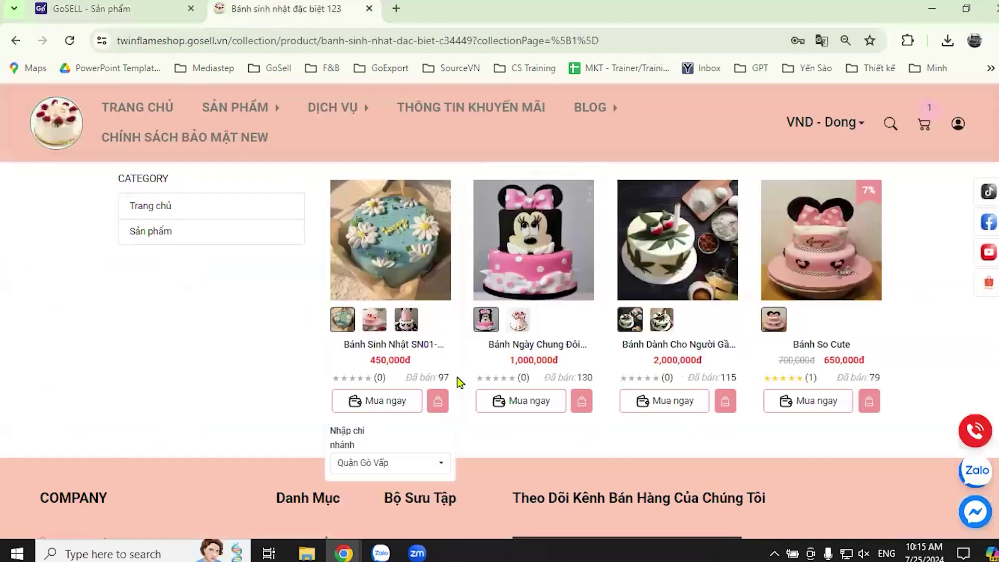
scroll(504, 382, down, 3)
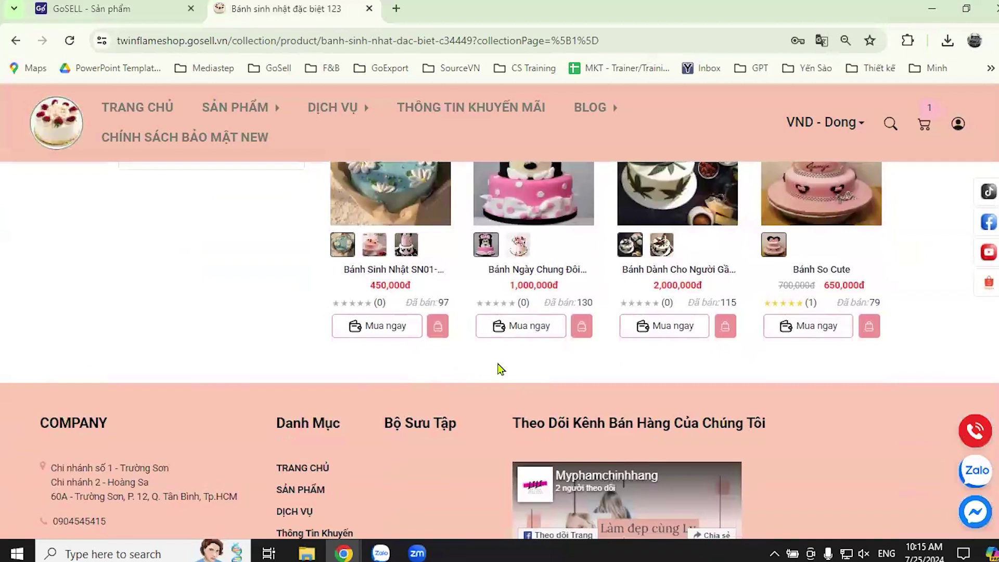
mouse_move(812, 326)
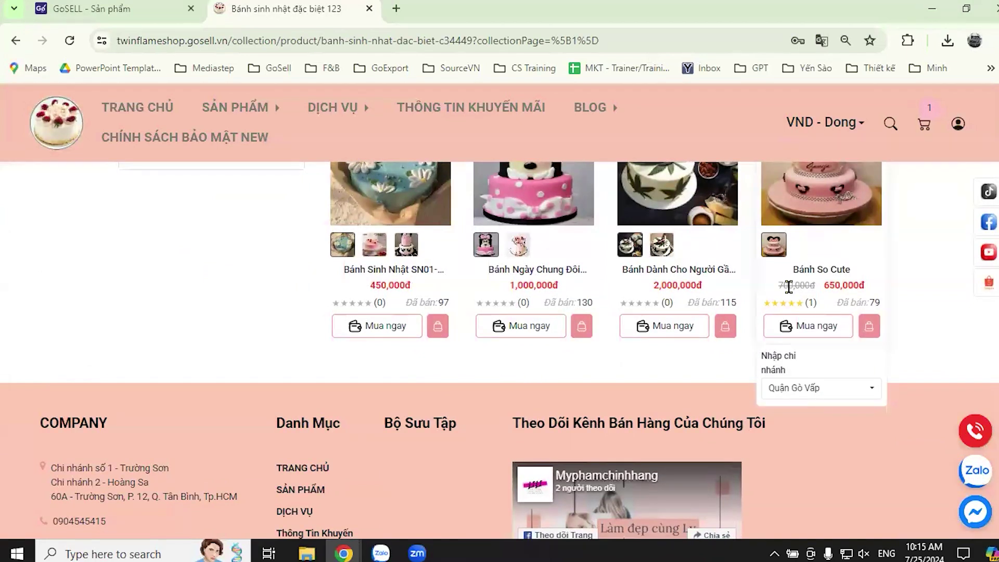
Compare the listed price with the selling price shown under Bánh So Cute on the storefront.
drag(779, 289, 827, 319)
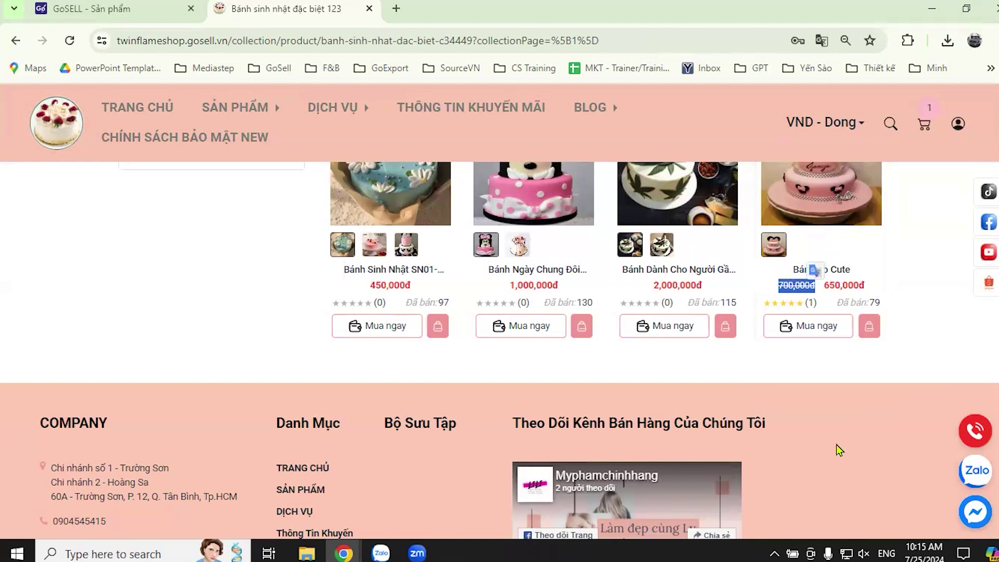
click(966, 368)
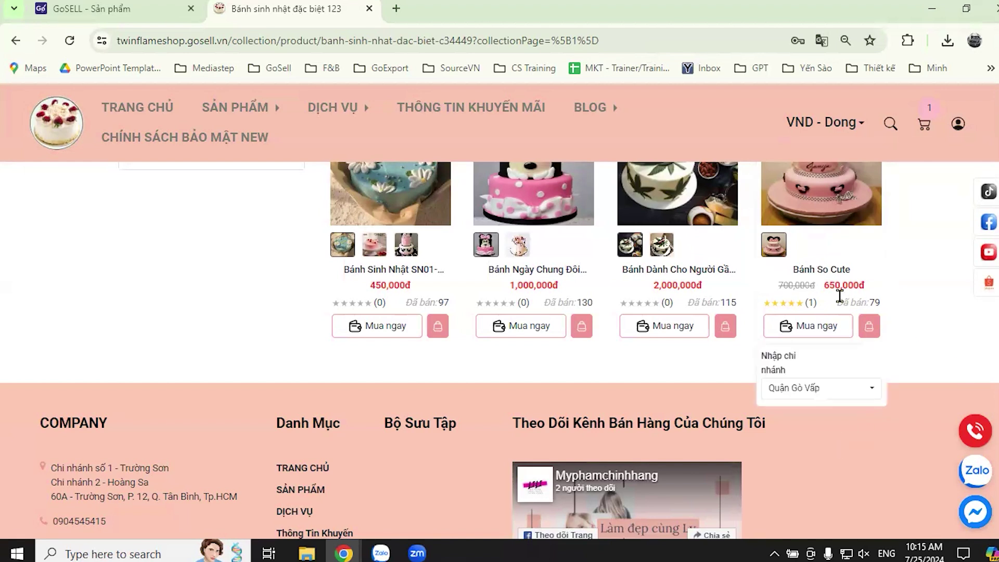
drag(826, 285, 865, 286)
click(929, 356)
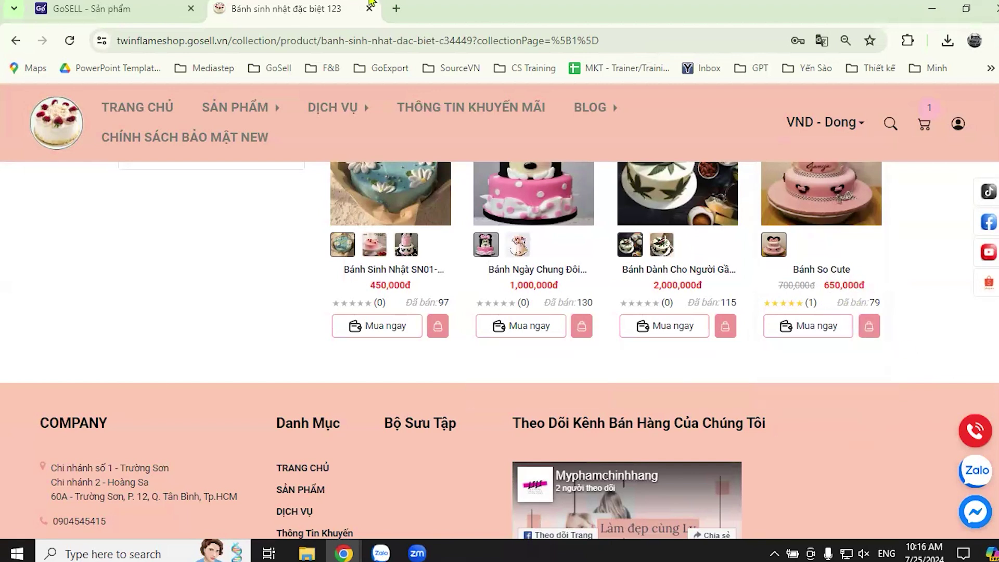
Return to the GoSELL product creation page and review the product's name, description, image and price details.
click(104, 9)
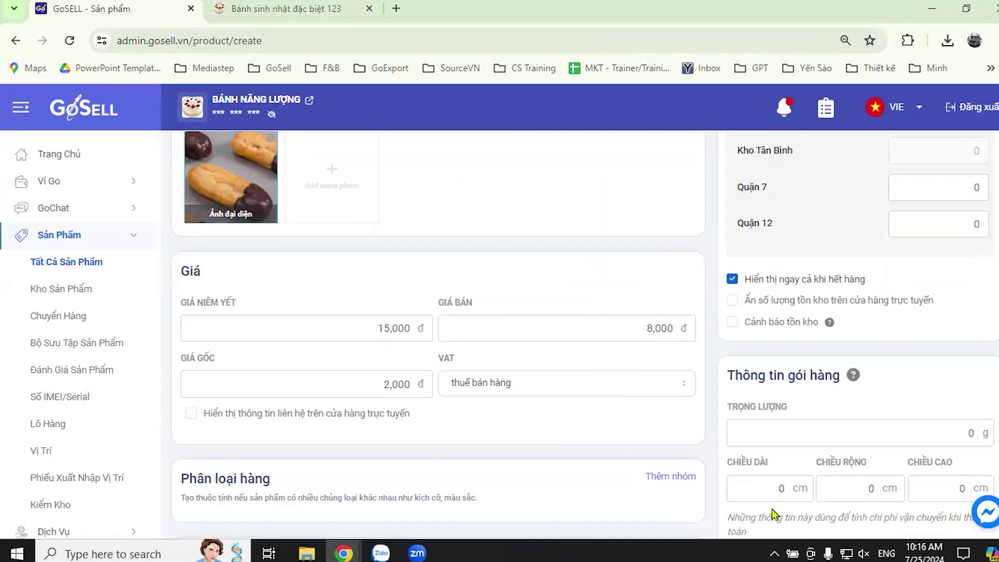
scroll(624, 385, up, 3)
scroll(626, 378, down, 6)
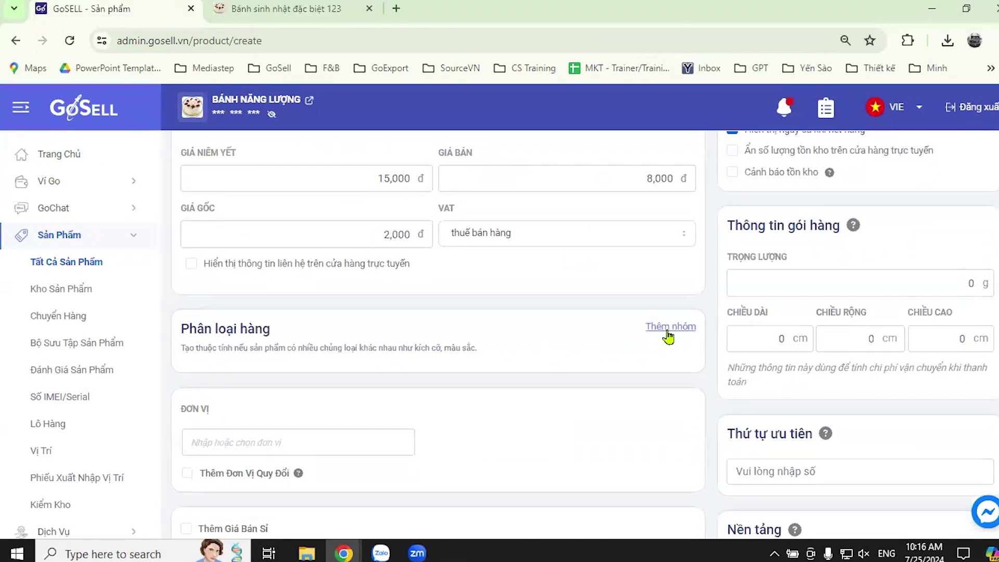
scroll(524, 342, up, 5)
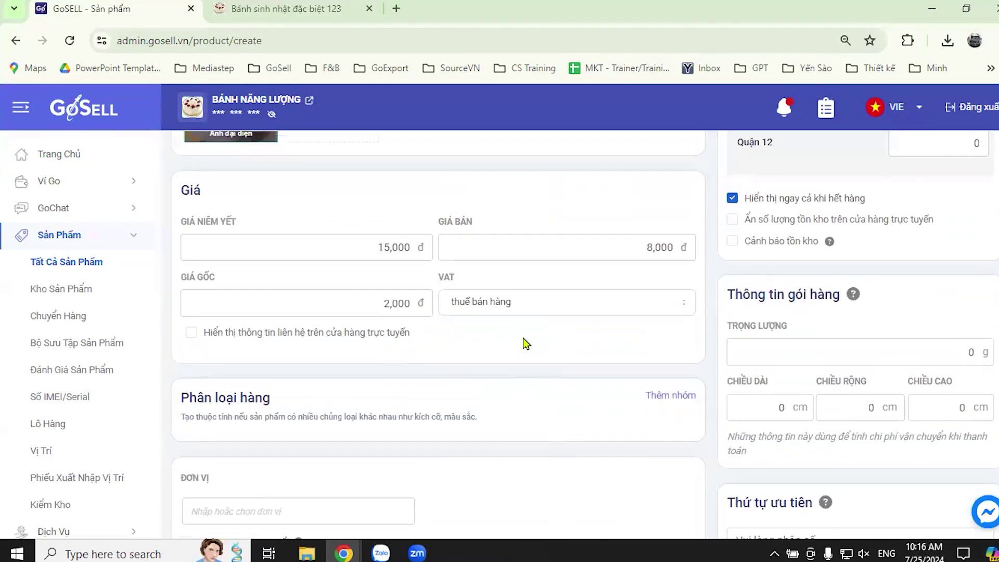
scroll(546, 325, down, 4)
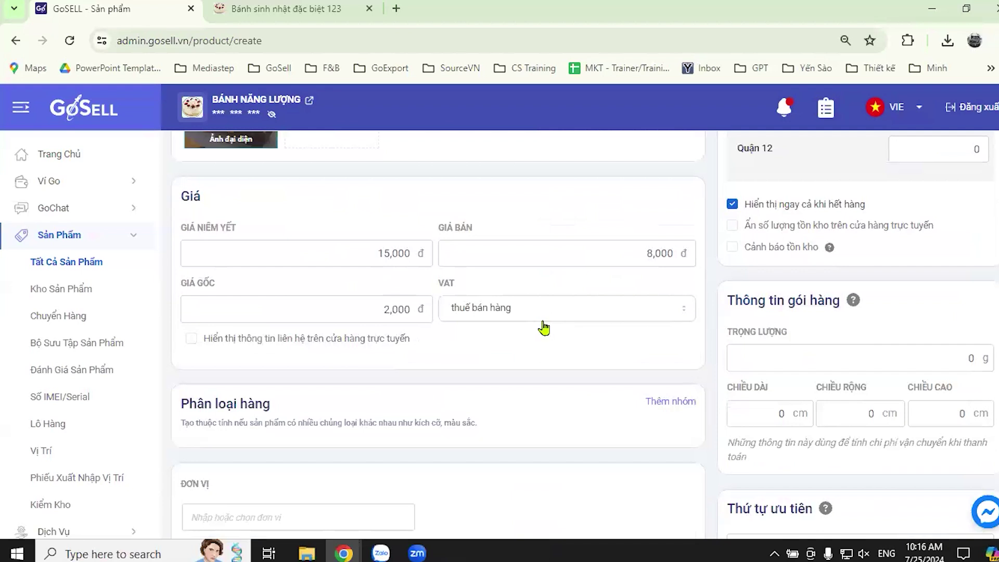
scroll(539, 394, up, 10)
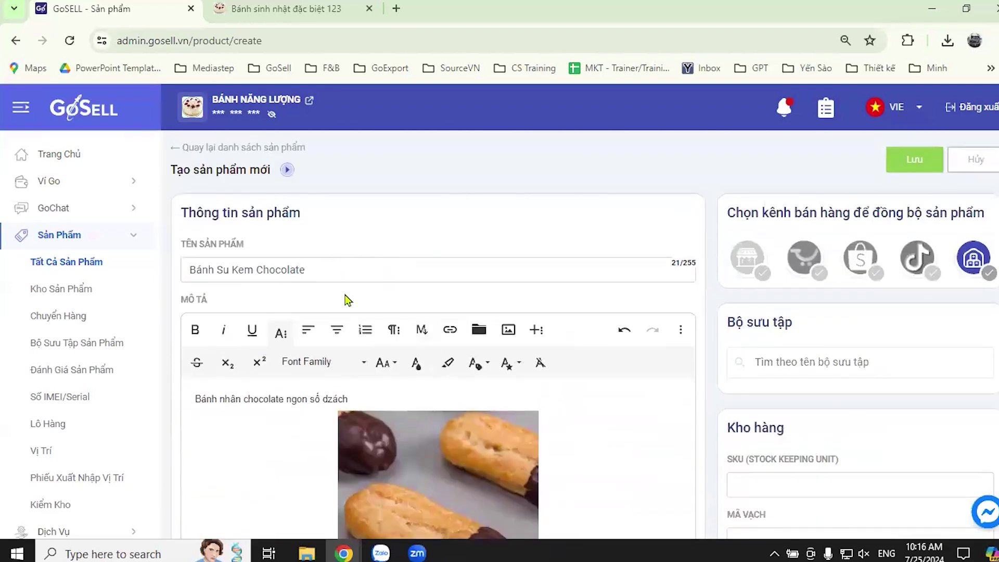
scroll(464, 309, down, 12)
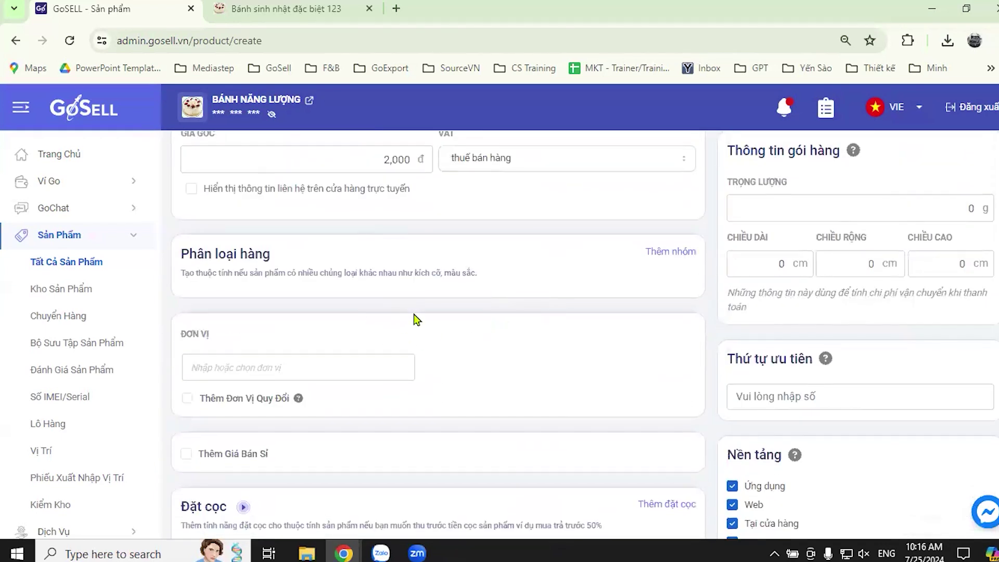
scroll(413, 319, up, 12)
scroll(341, 206, up, 1)
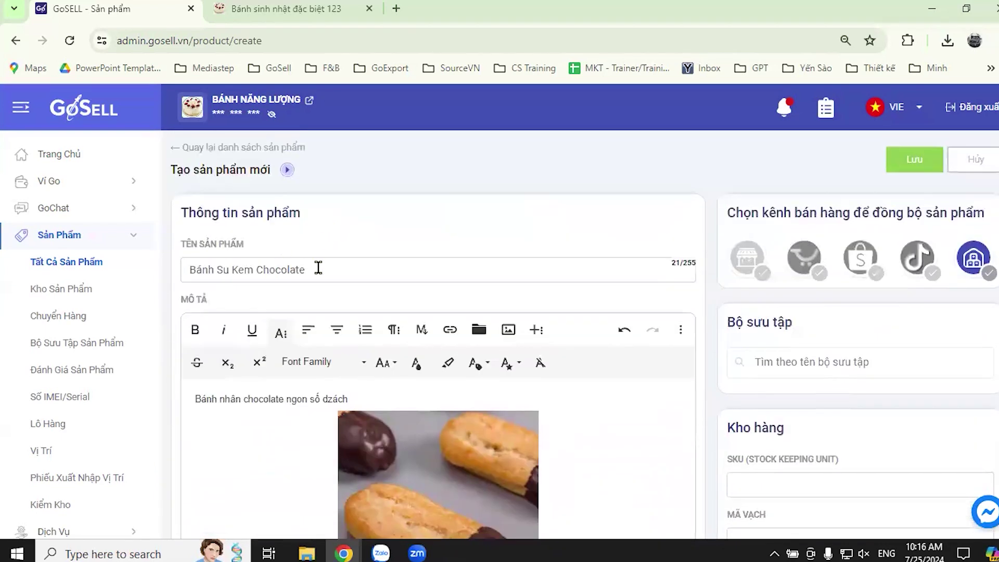
scroll(574, 287, down, 10)
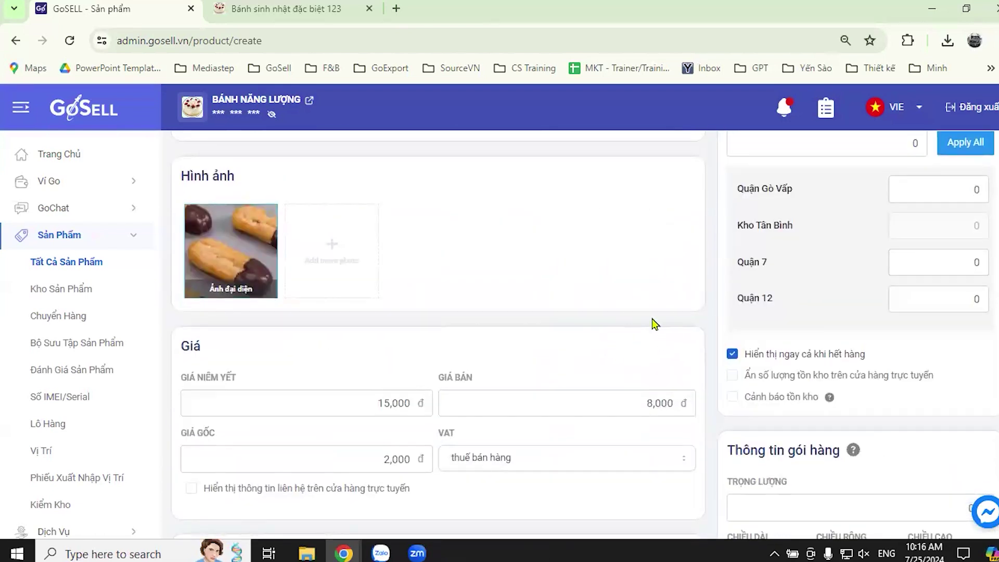
scroll(655, 330, down, 4)
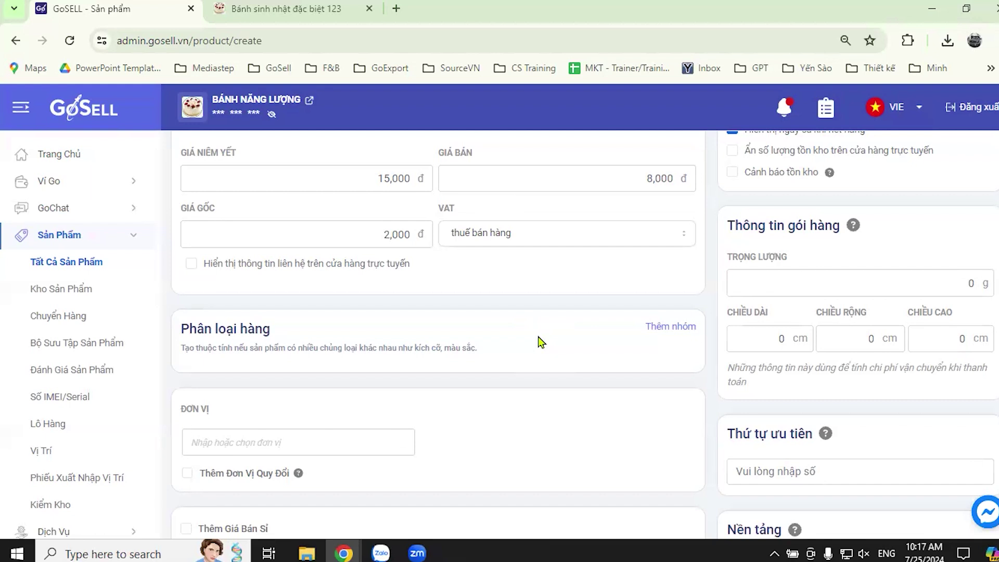
Add a product variation group (Phân loại hàng) named "Màu" with the values "Đen" and "Trắng".
click(679, 329)
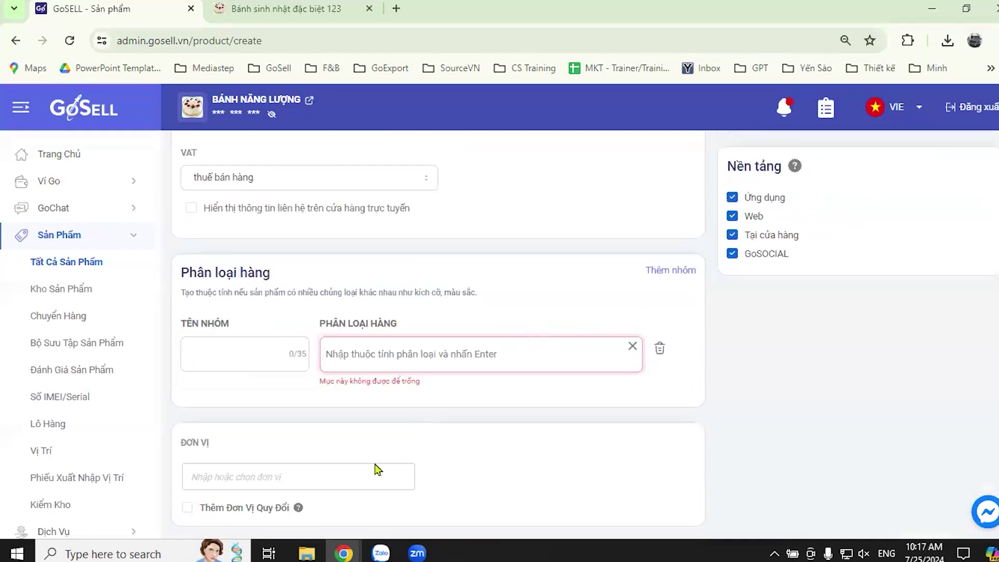
click(265, 361)
text(Màu)
click(404, 348)
text(Đên)
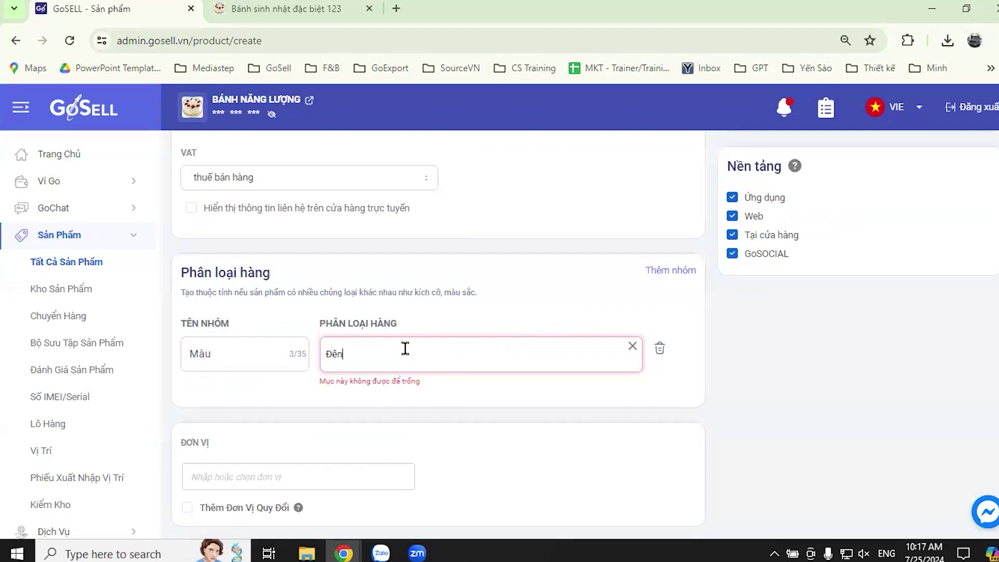
key(BackSpace)
text(en)
key(Return)
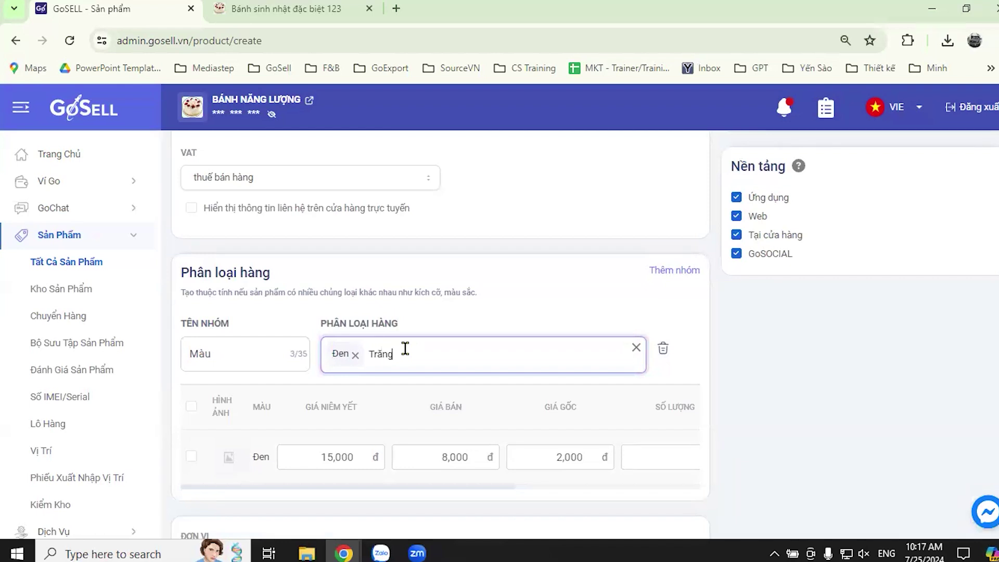
text(Trắng)
key(Return)
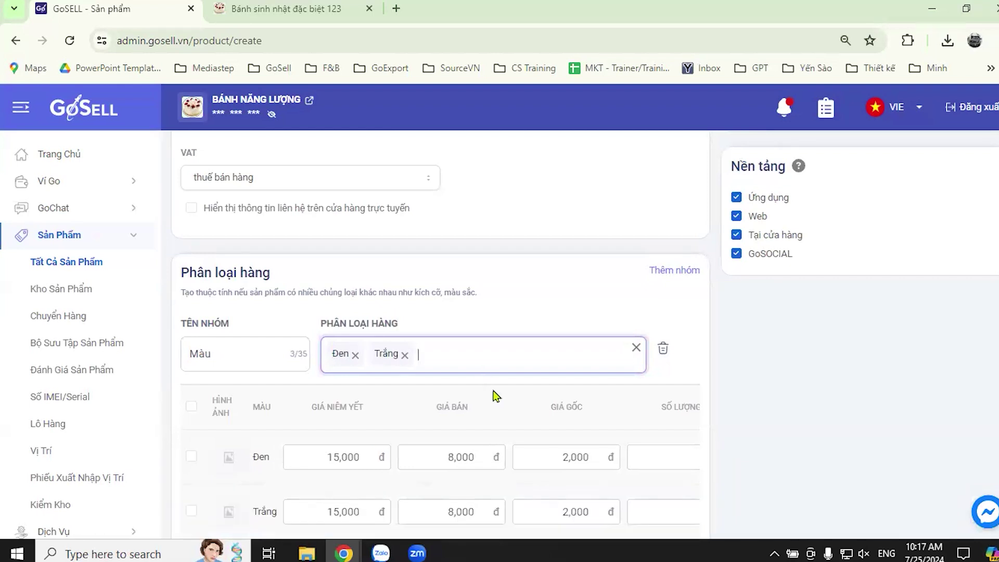
Review the price rows of the Đen and Trắng variants, and delete the Màu variation group.
scroll(482, 380, down, 3)
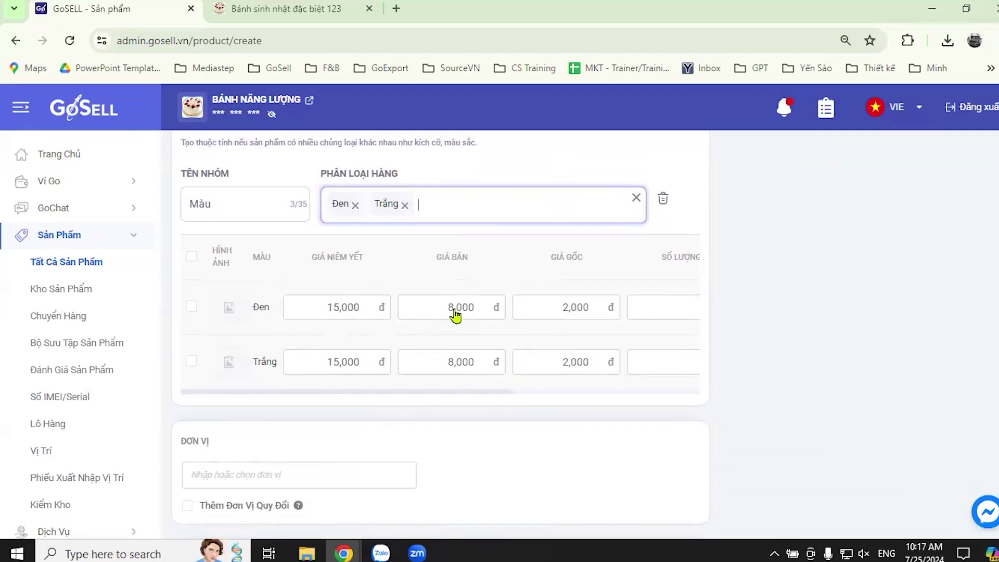
scroll(526, 329, up, 10)
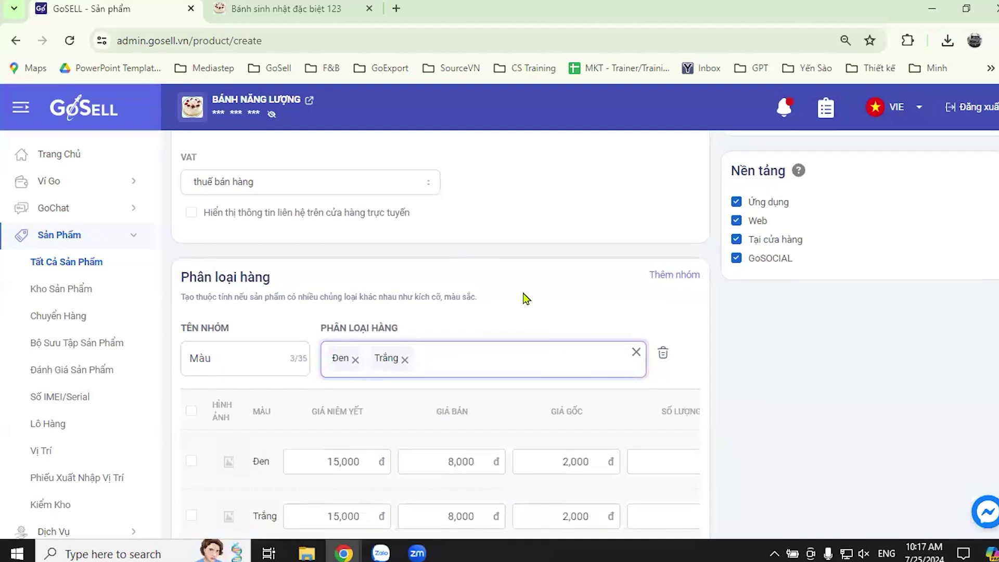
scroll(569, 361, up, 2)
scroll(571, 350, down, 15)
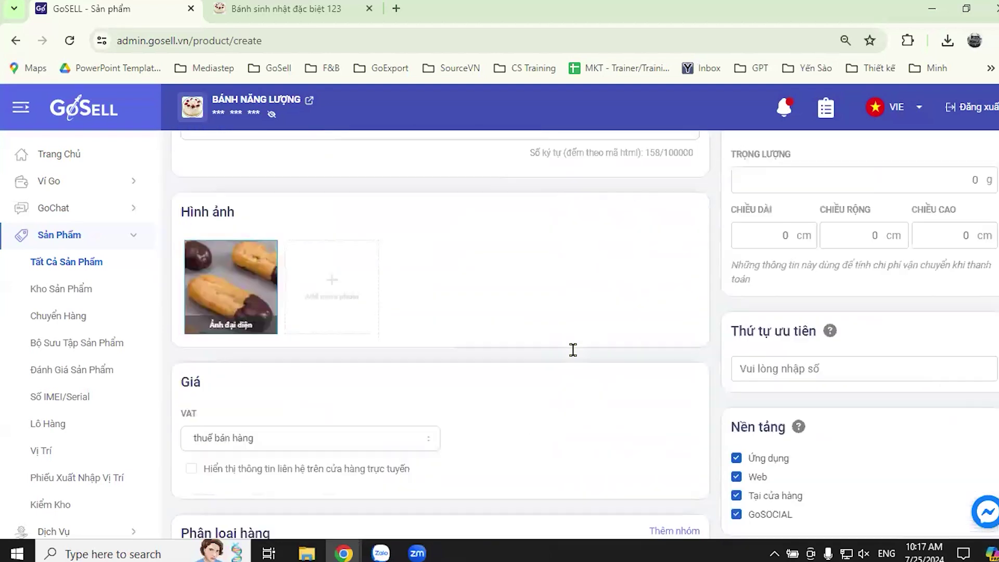
scroll(599, 336, down, 4)
scroll(598, 328, up, 4)
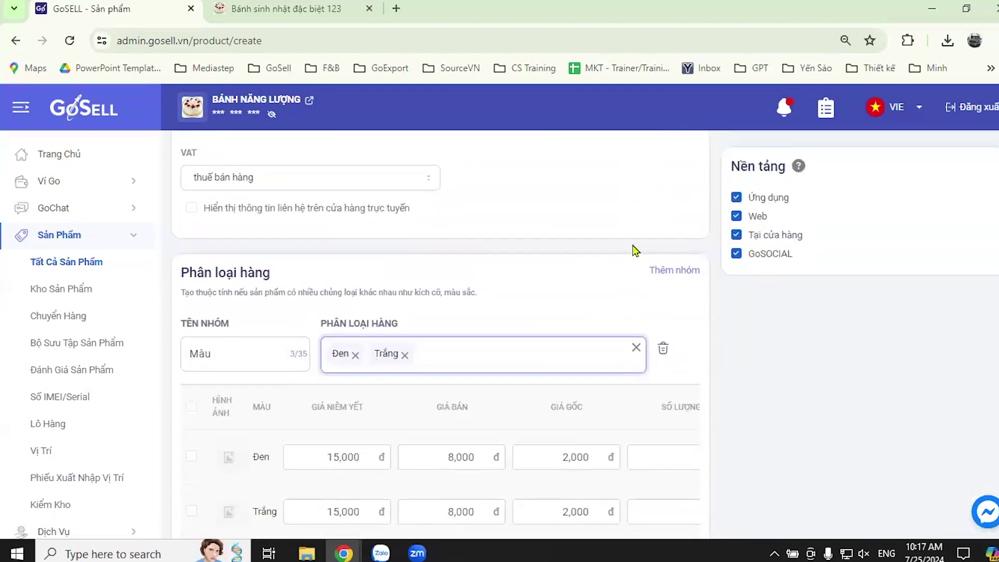
click(663, 350)
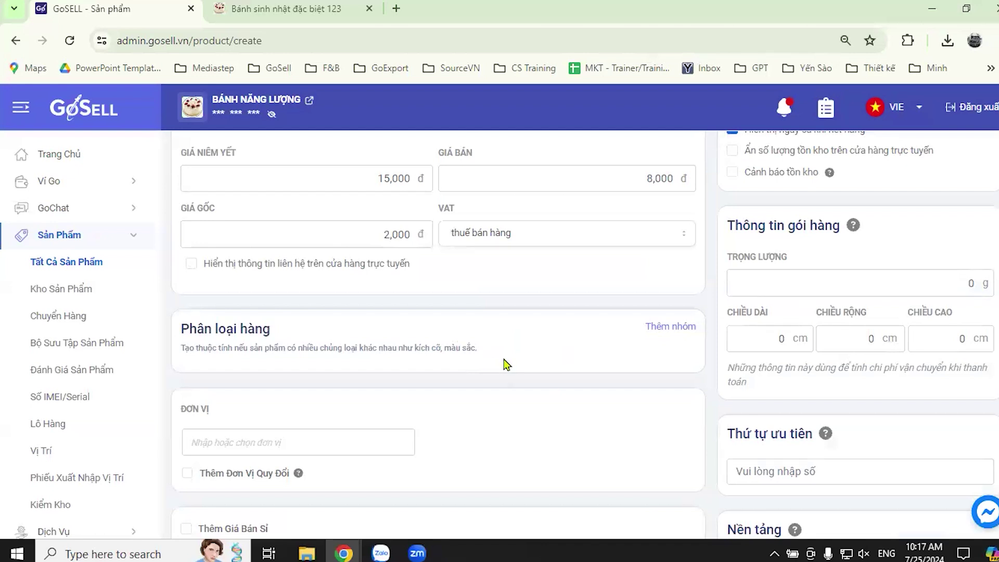
Enable adding conversion units (Thêm Đơn Vị Quy Đổi) and set the product's unit to "Cái".
scroll(580, 363, down, 1)
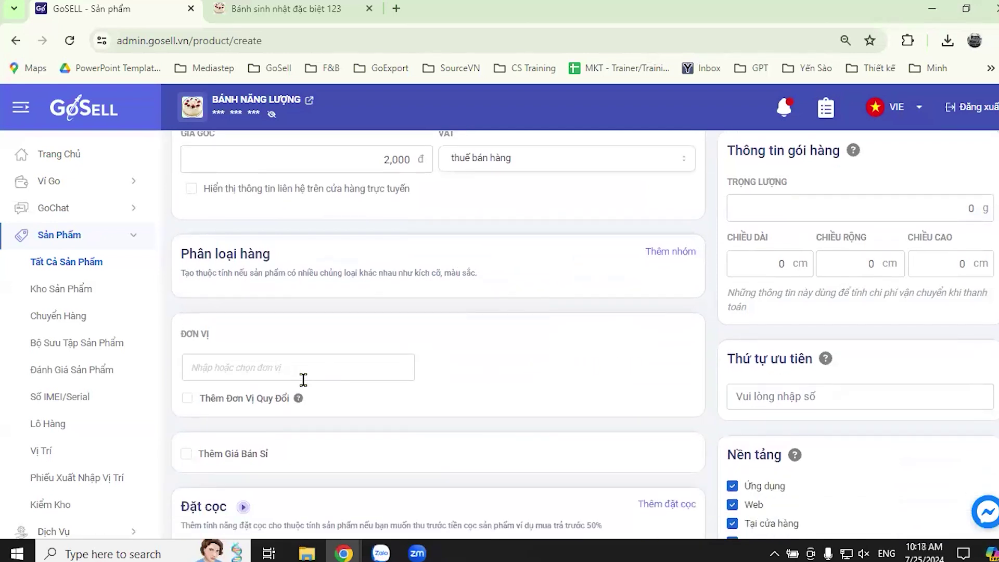
click(188, 398)
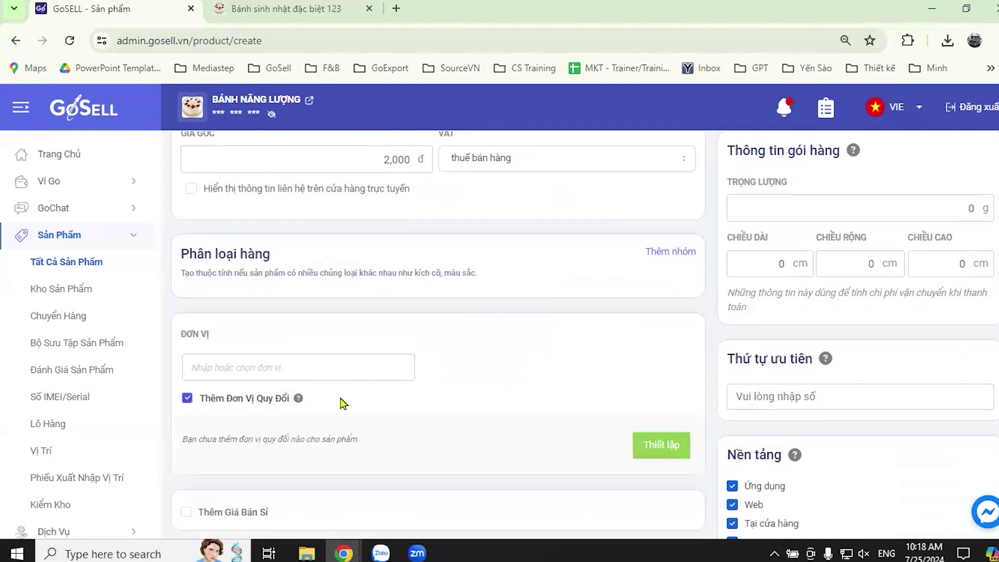
click(306, 368)
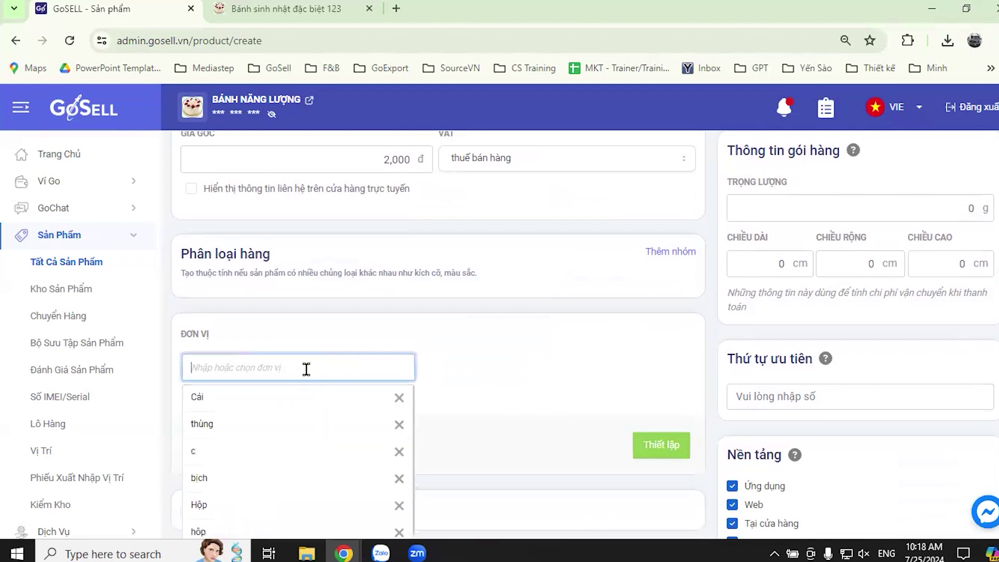
text(C)
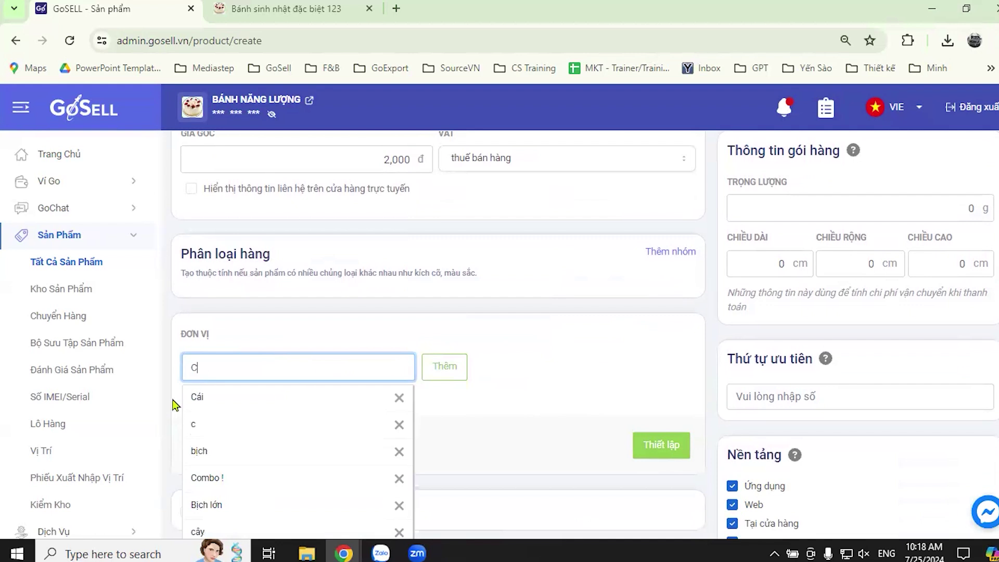
click(197, 398)
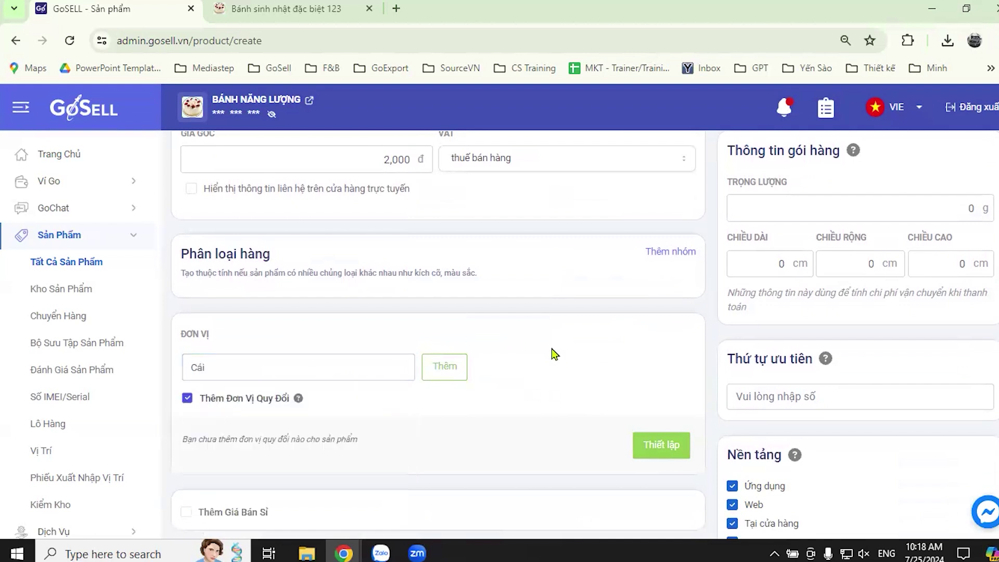
Demonstrate switching the conversion unit option (Thêm Đơn Vị Quy Đổi) off and on, leaving it enabled.
click(187, 398)
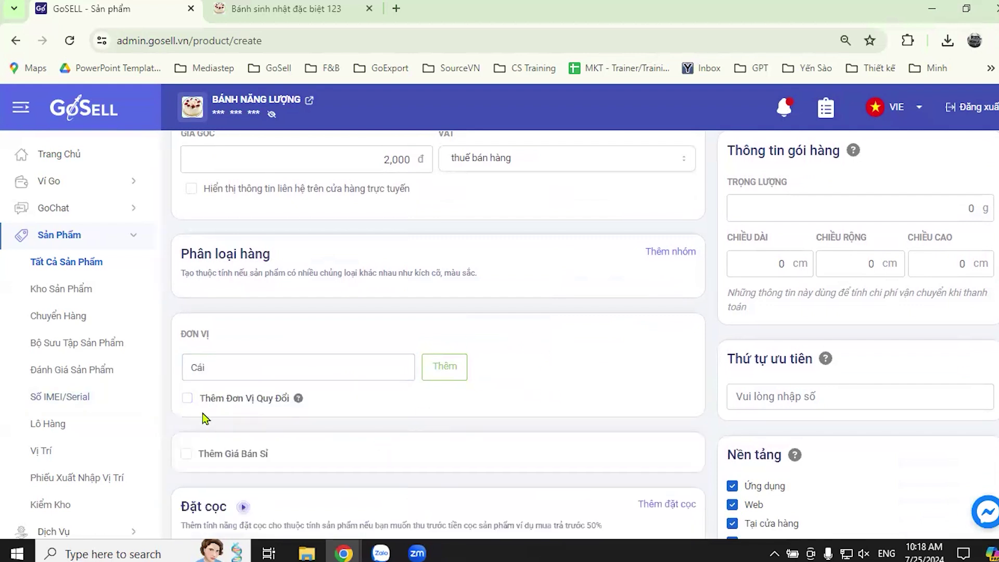
click(187, 398)
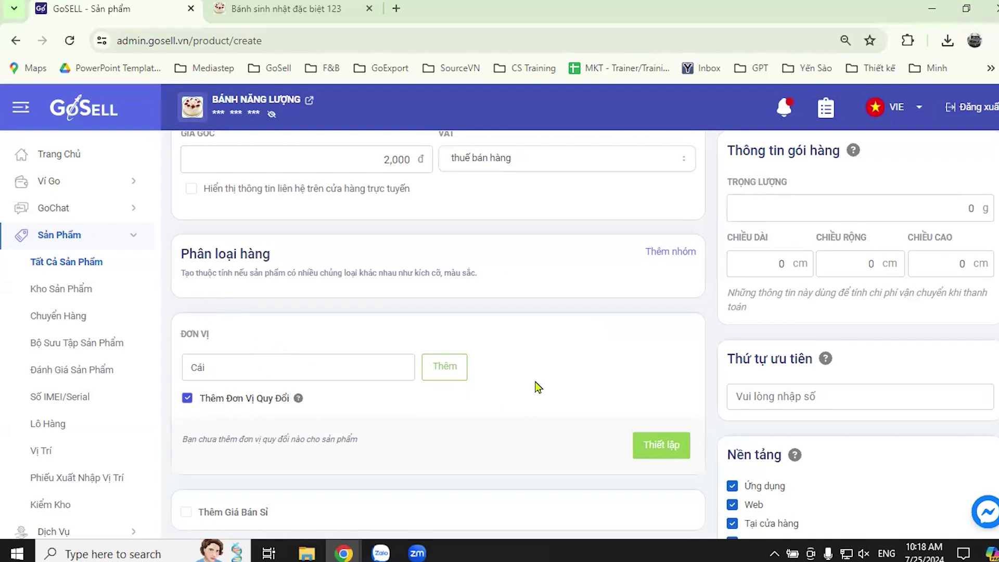
click(187, 399)
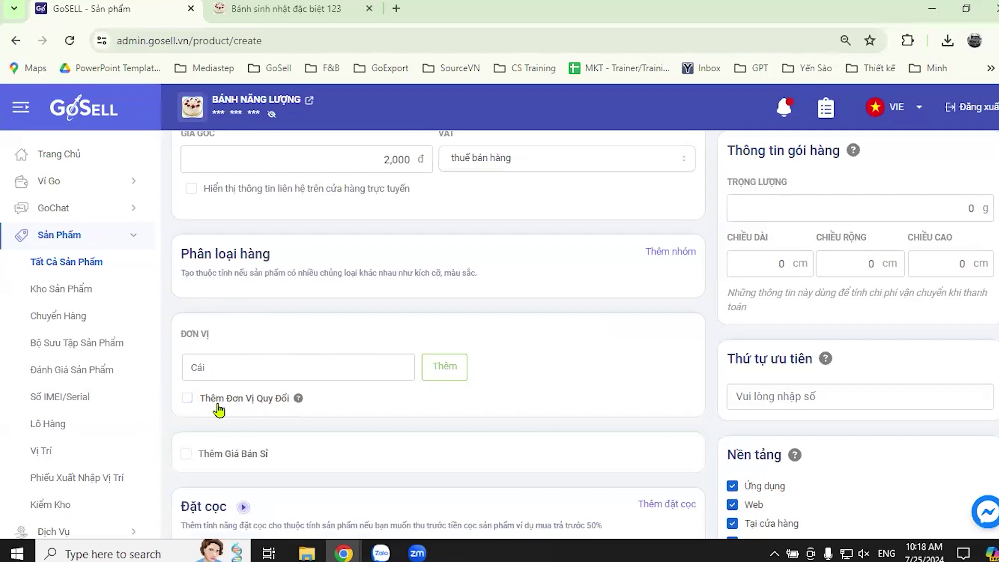
click(187, 400)
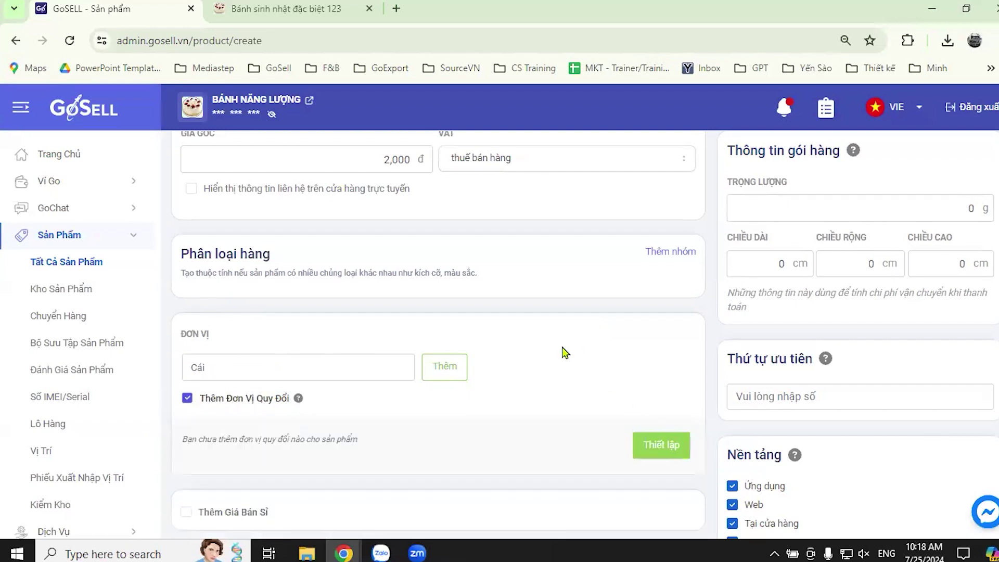
Open the conversion unit setup and add the unit "Hộp" with a quantity of 5 Cái.
click(669, 446)
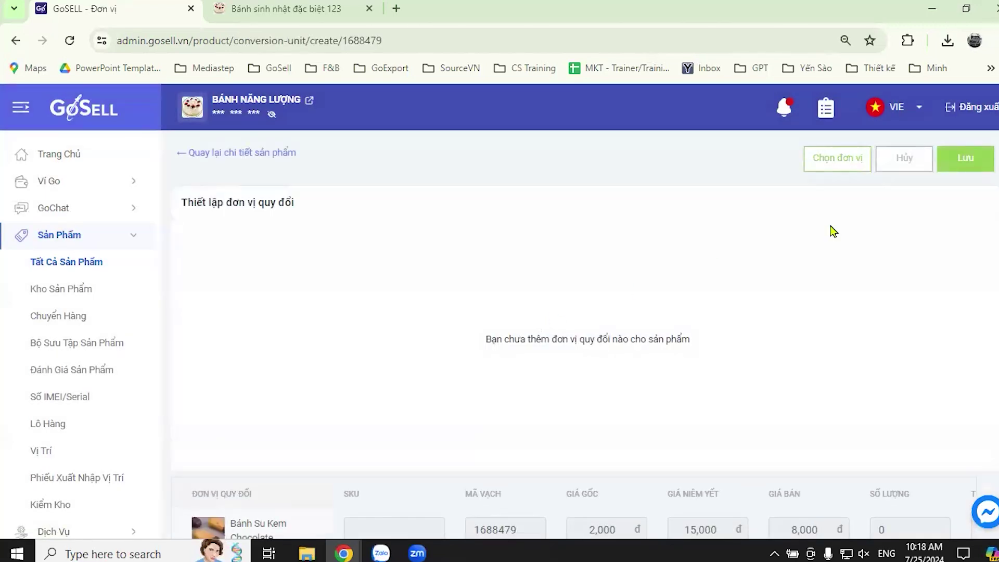
click(832, 161)
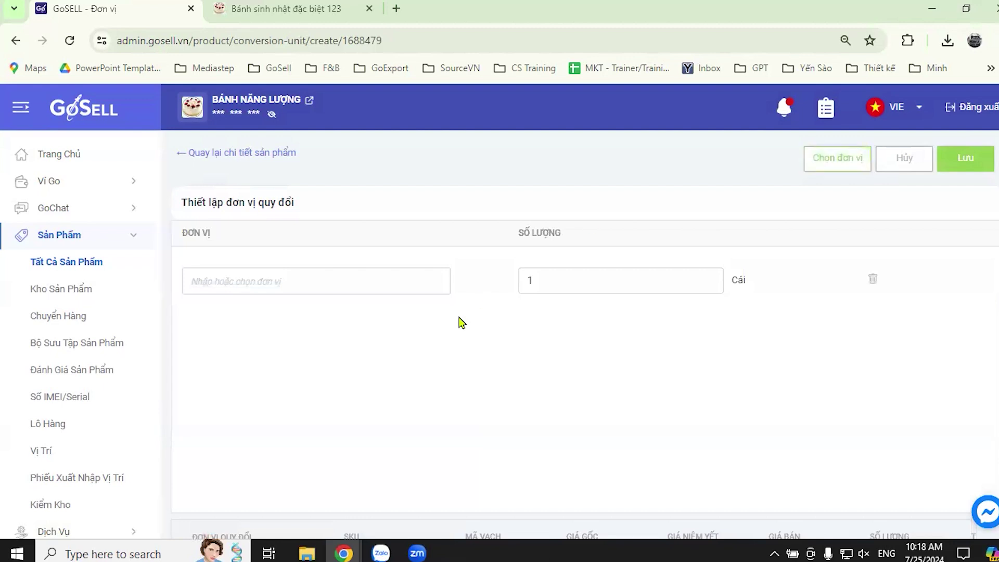
click(321, 286)
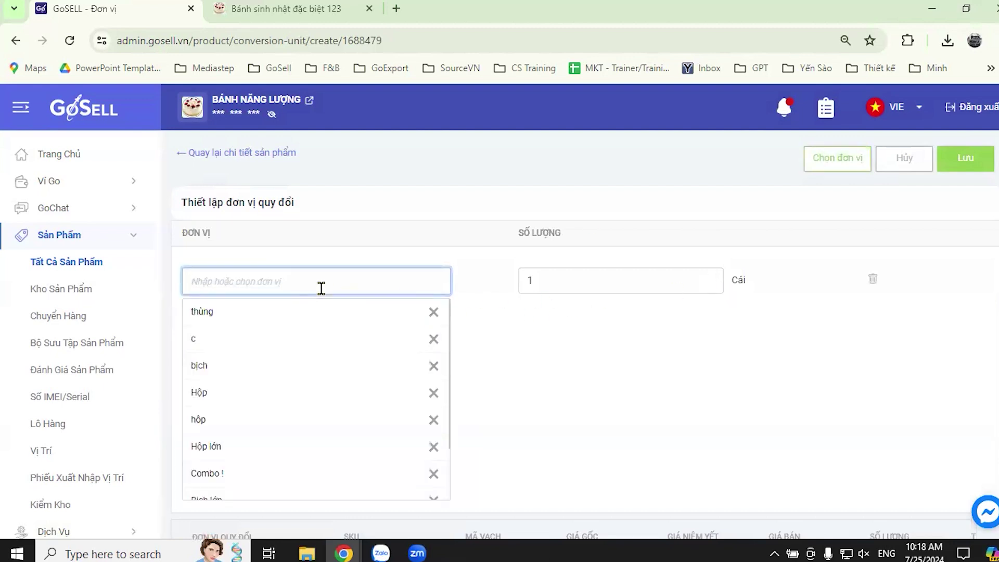
click(206, 395)
click(555, 279)
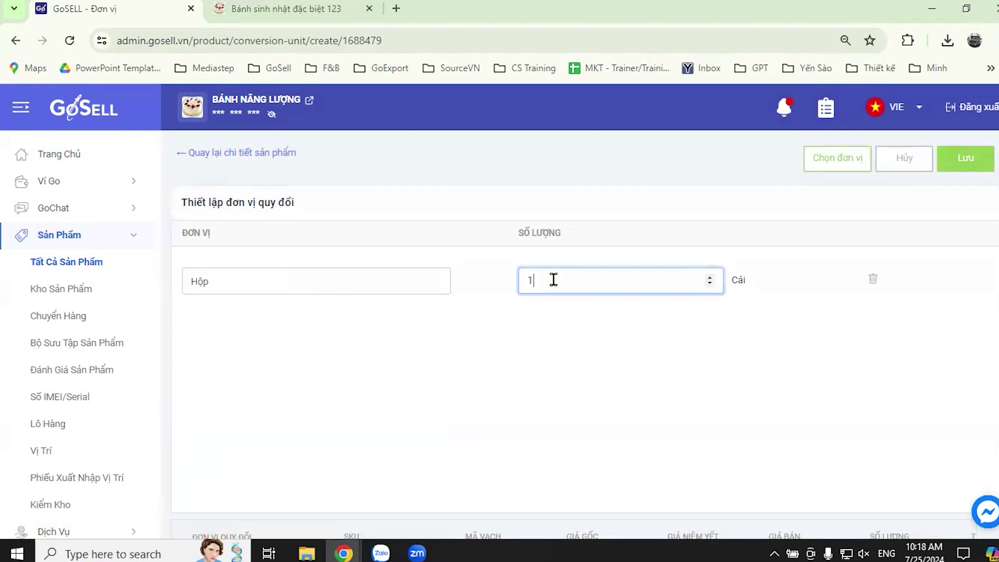
click(710, 277)
click(710, 277)
click(710, 277)
click(710, 277)
click(548, 321)
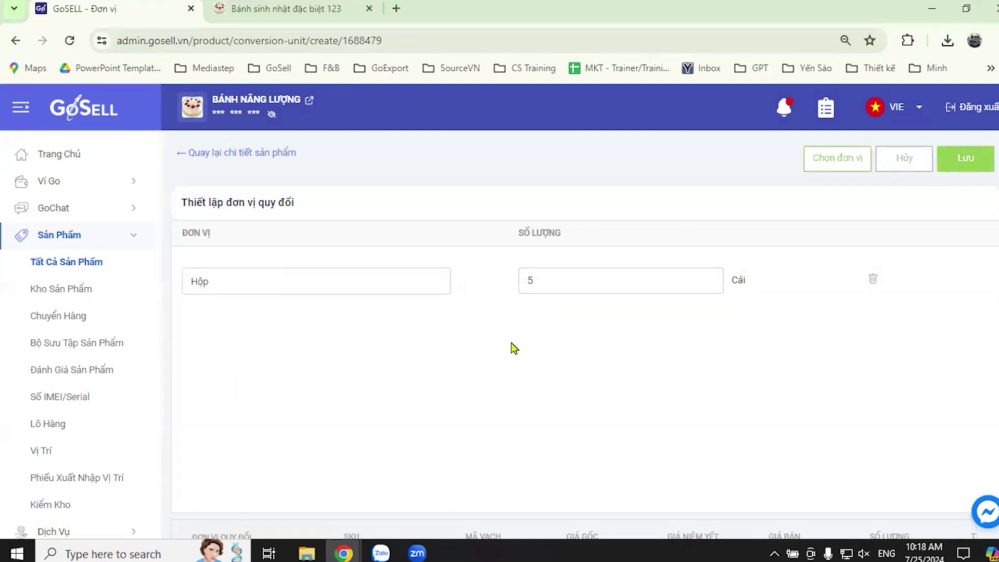
Change the conversion unit's name to "Hộp nhỏ" and add it as a new unit.
click(292, 284)
text(nh)
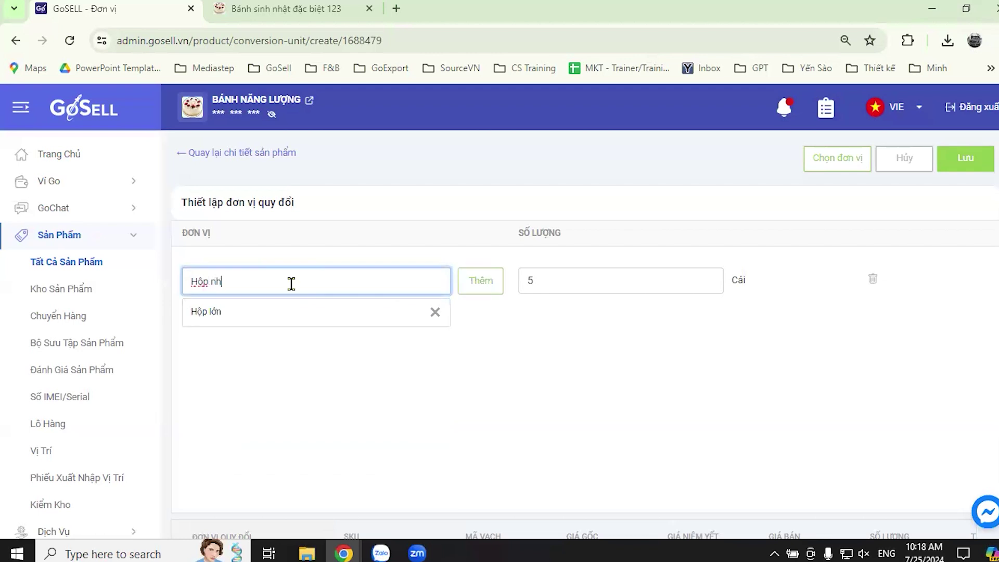
text(ỏ)
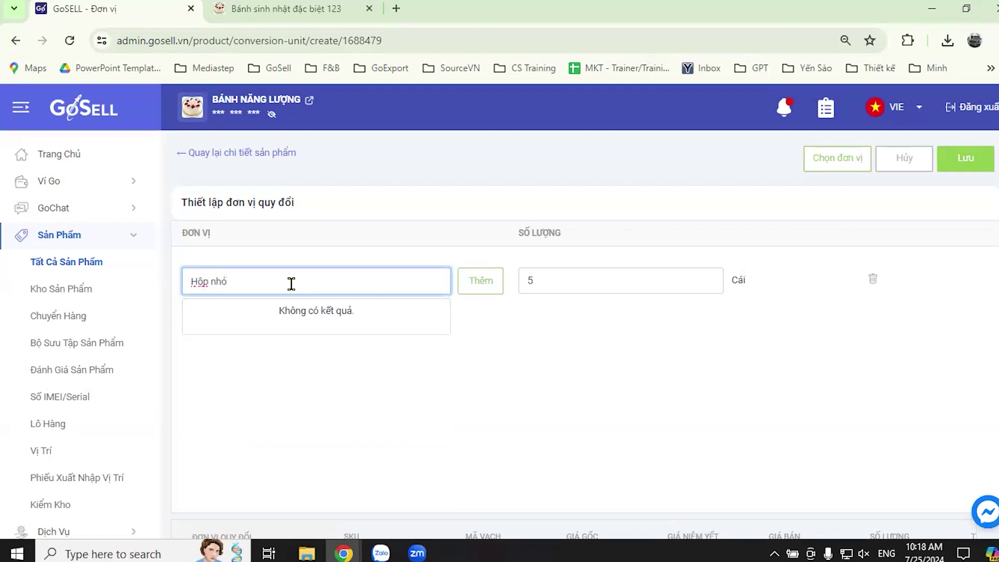
click(479, 284)
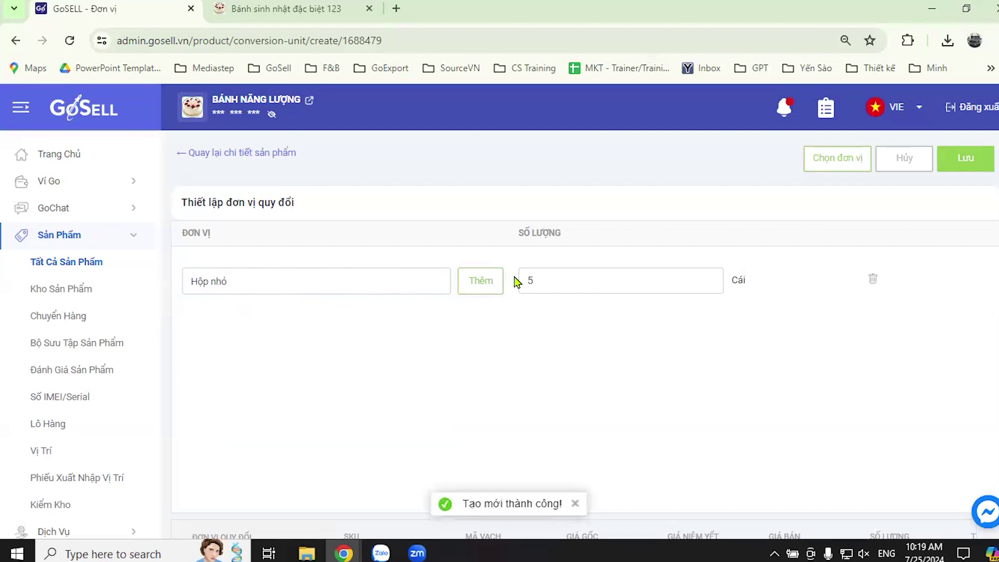
Add a second conversion unit "Hộp lớn" with a quantity of 10 Cái and save the conversion unit setup.
click(815, 168)
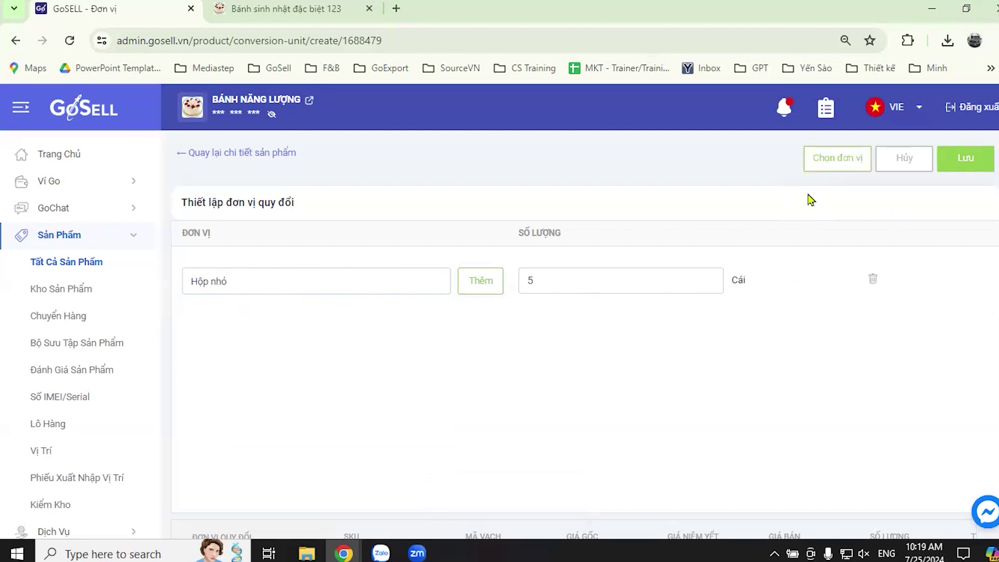
click(830, 168)
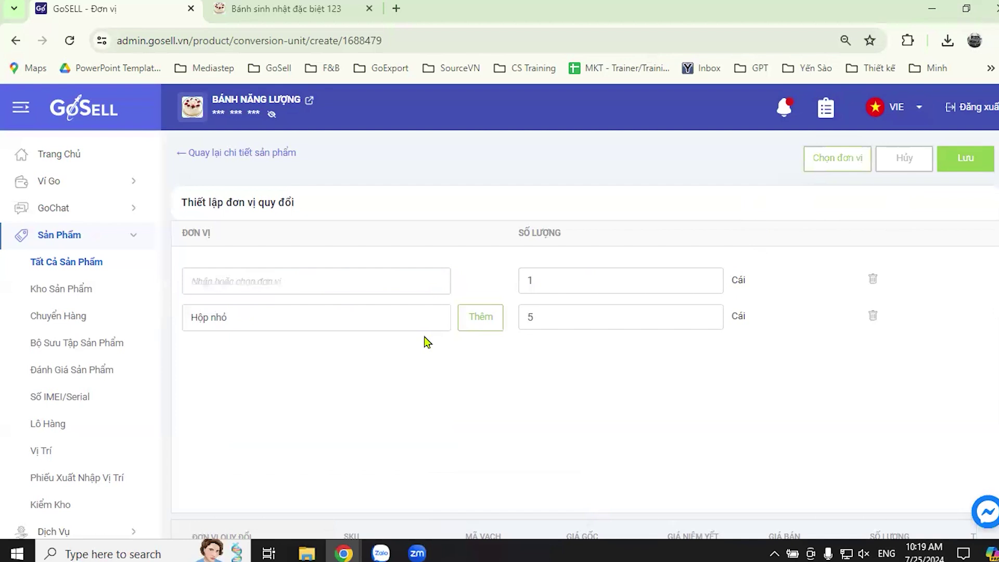
click(307, 289)
text(Hop)
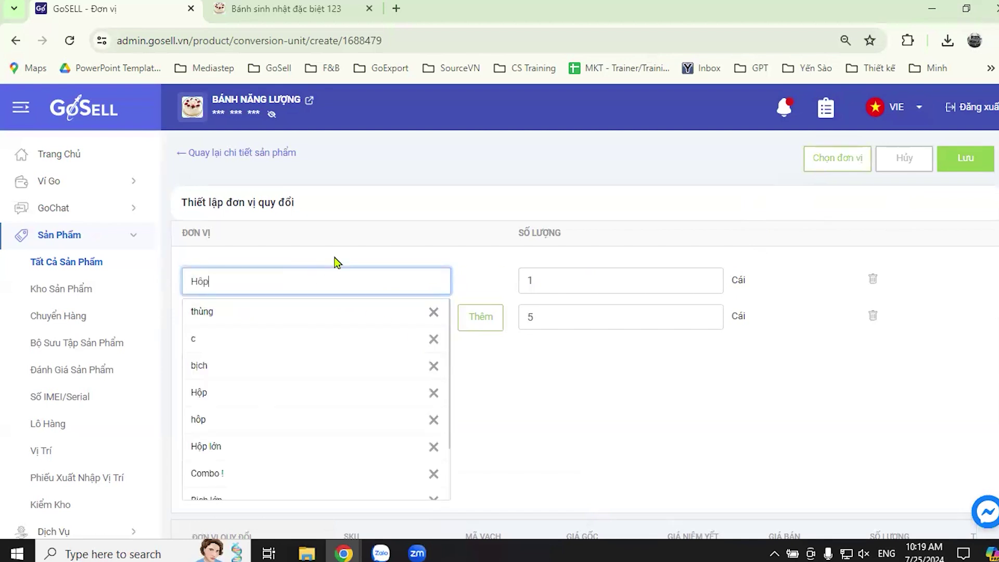
text( lon)
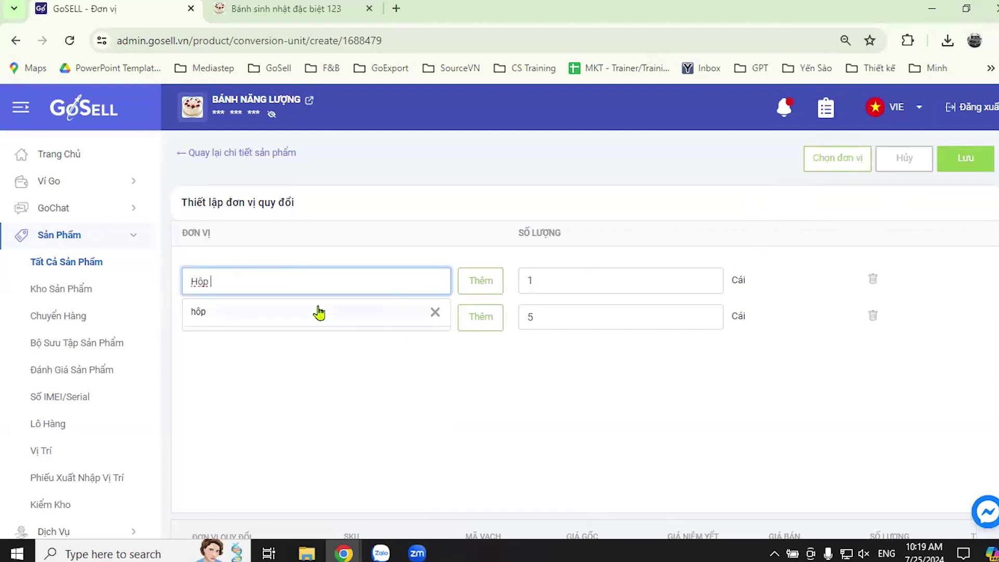
text(ws)
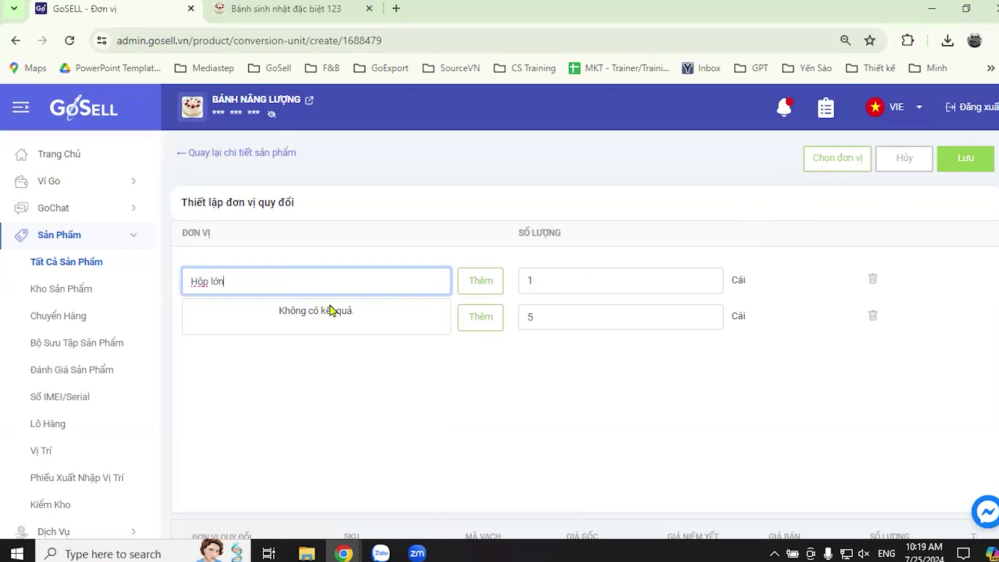
click(212, 310)
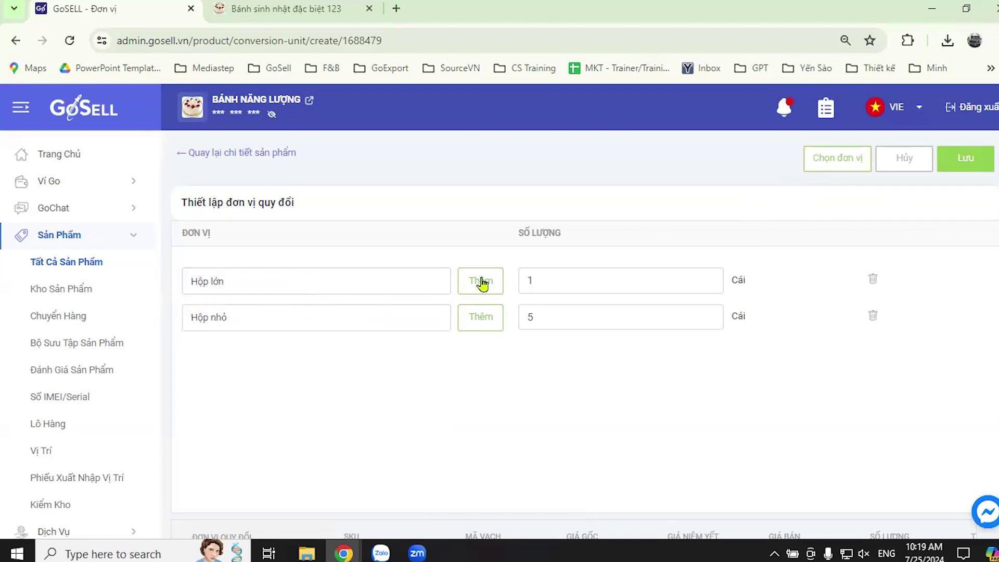
click(552, 278)
text(0)
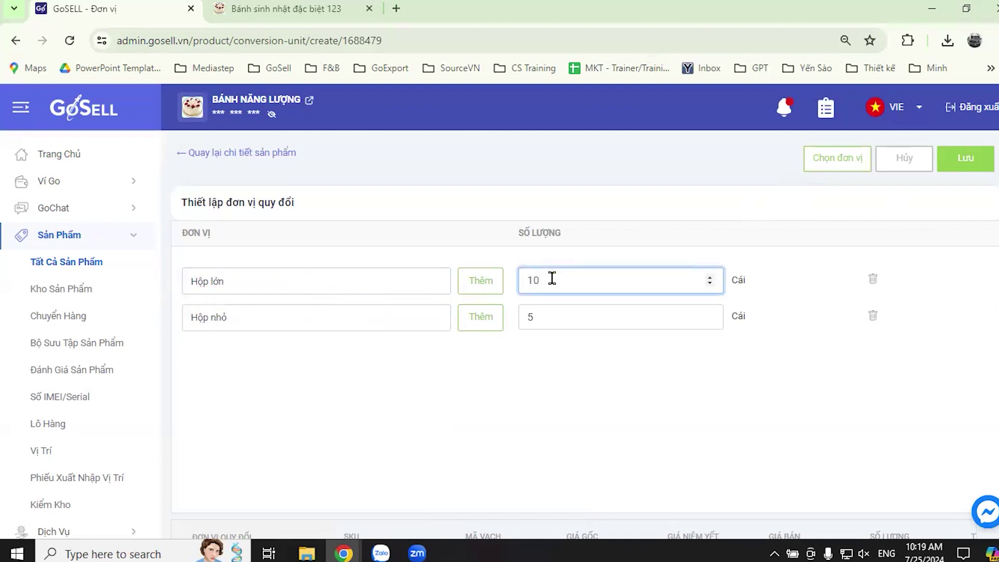
click(695, 357)
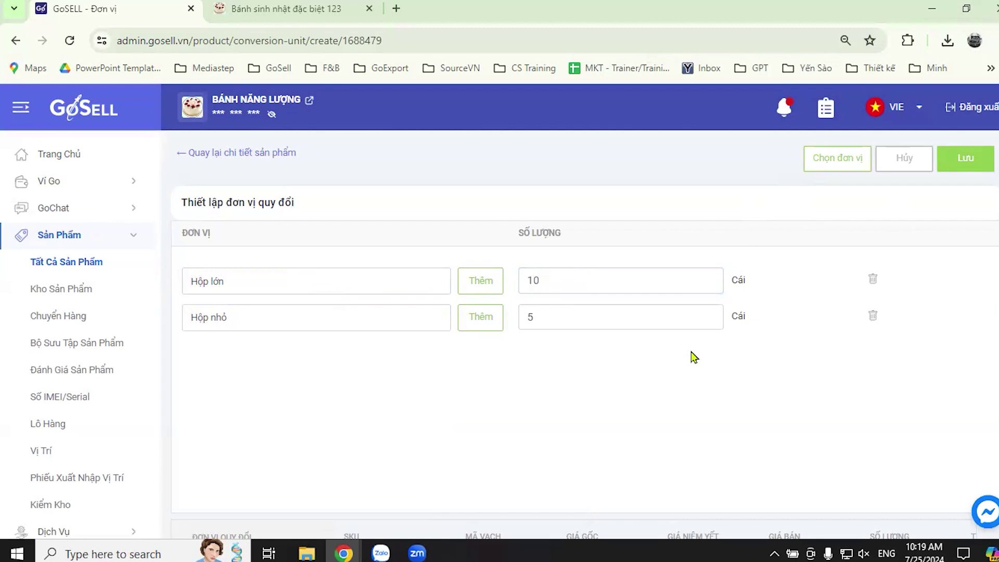
click(980, 164)
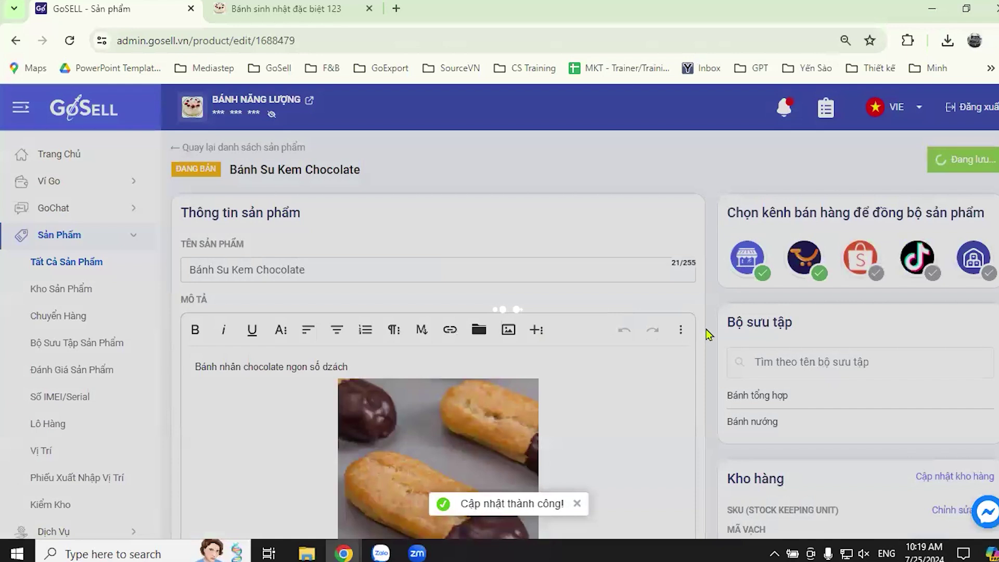
Show the deposit (Đặt cọc) value entry for the product, and remove it without a value.
scroll(705, 330, down, 15)
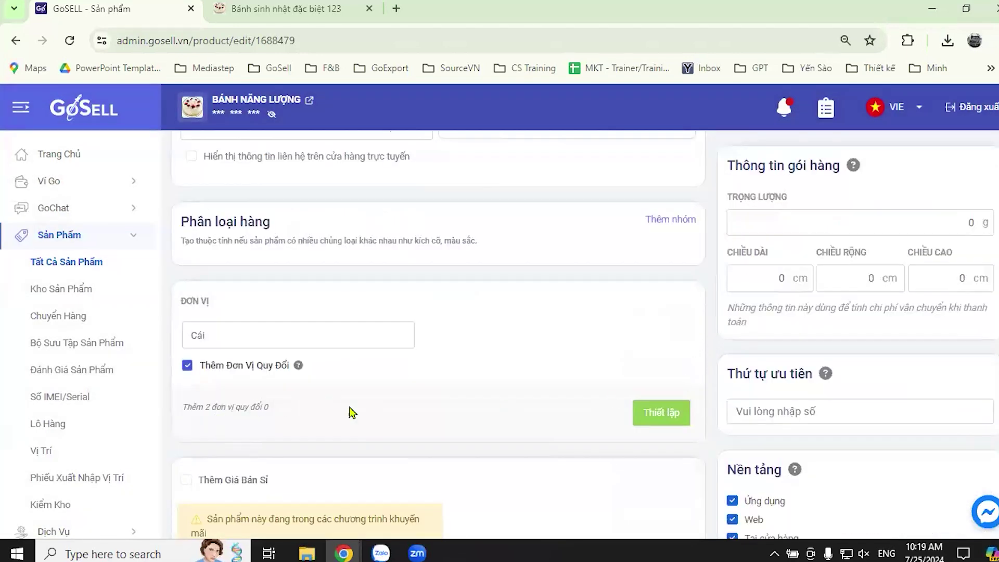
scroll(650, 353, down, 3)
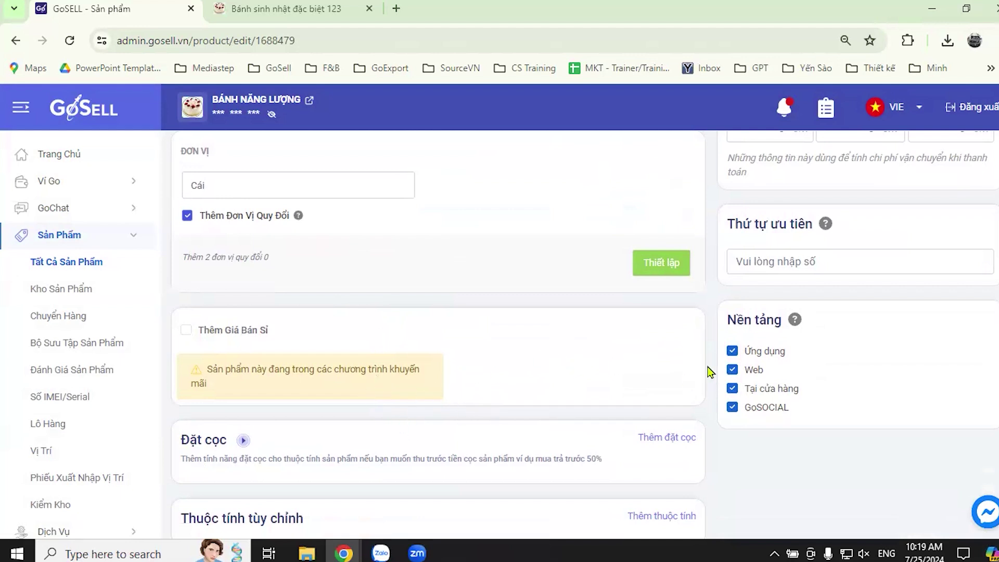
scroll(698, 365, down, 4)
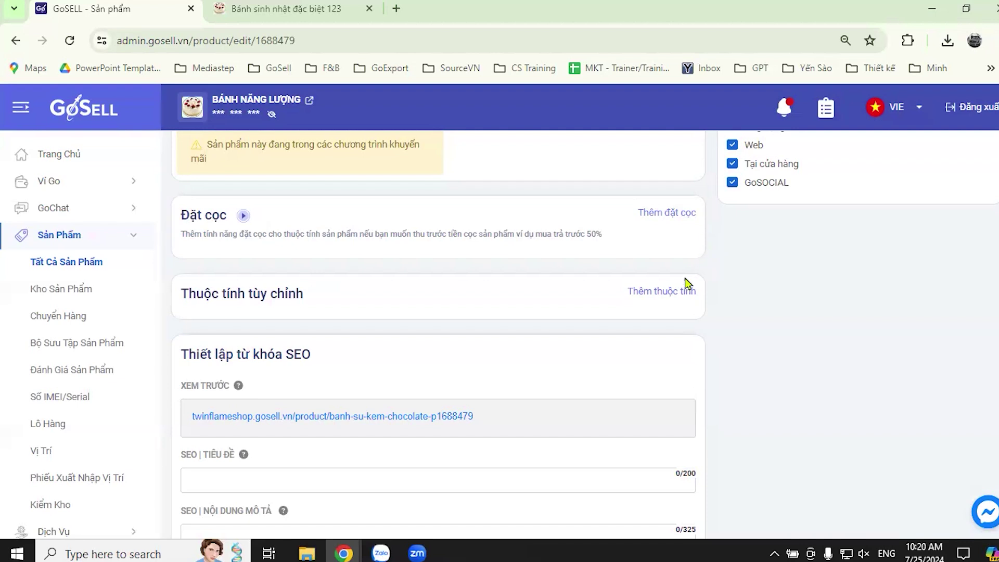
click(676, 214)
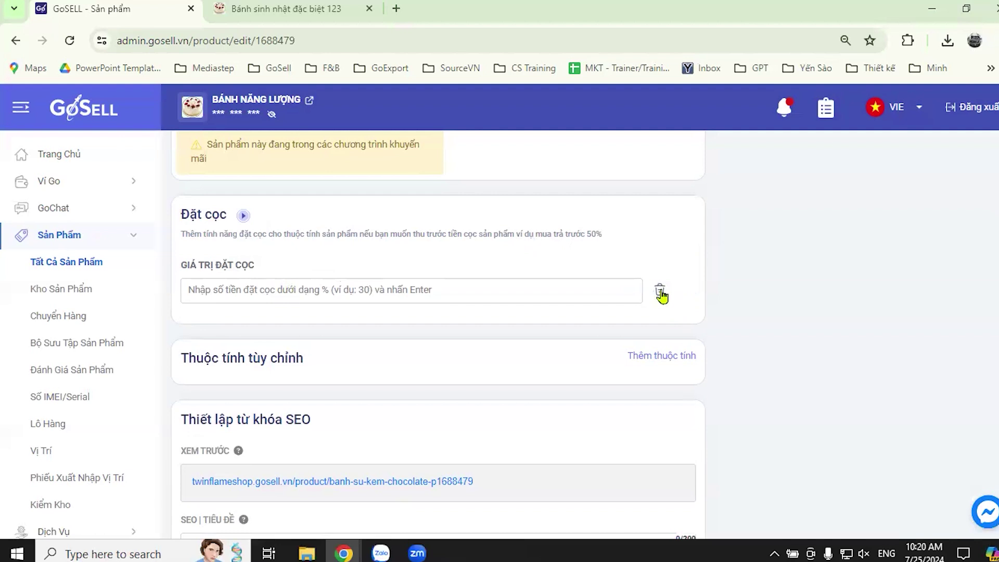
click(660, 293)
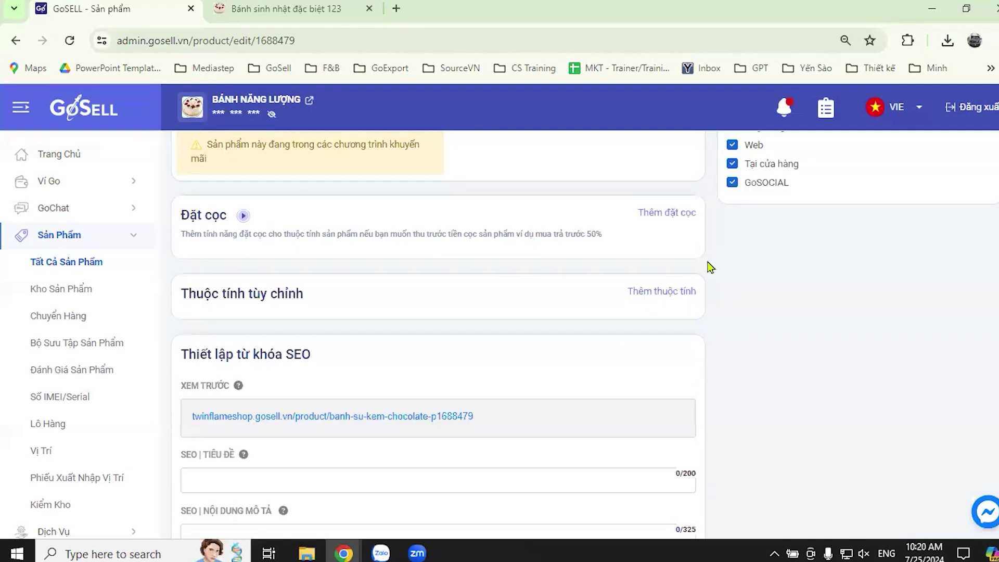
Show a blank custom attribute row (Thuộc tính tùy chỉnh) and delete it.
click(664, 293)
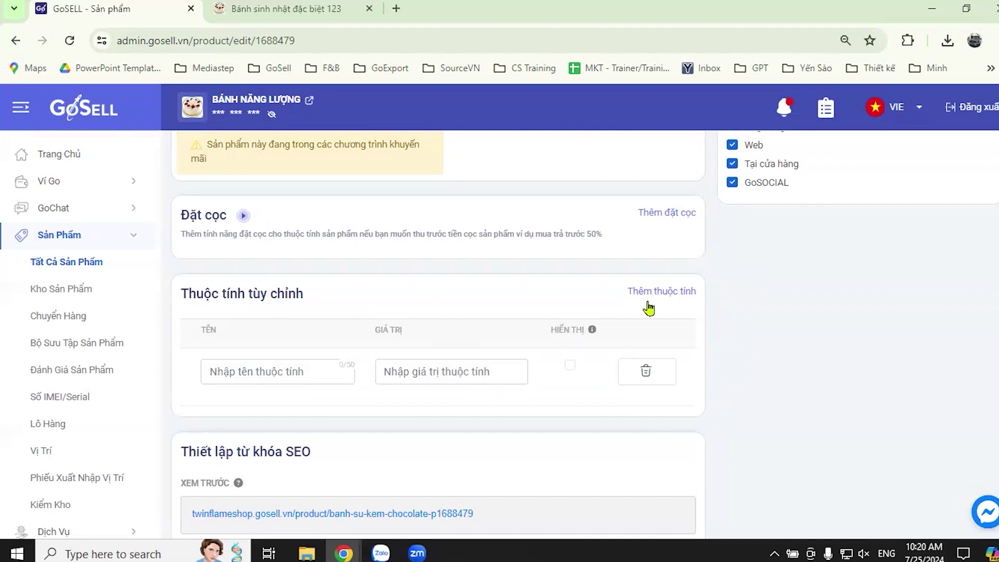
mouse_move(592, 333)
click(657, 372)
Review the product's SEO keyword settings, from the link preview to the URL field.
scroll(721, 325, down, 3)
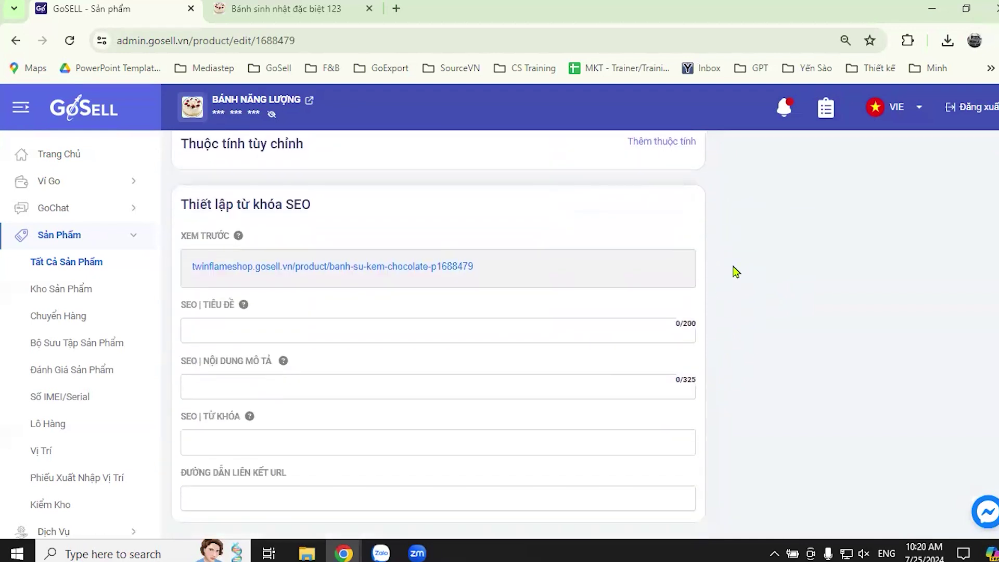
scroll(710, 256, up, 3)
scroll(712, 259, down, 3)
Review the product's sales channel sync options and its collection section (Bộ sưu tập).
scroll(667, 384, up, 10)
scroll(678, 395, up, 10)
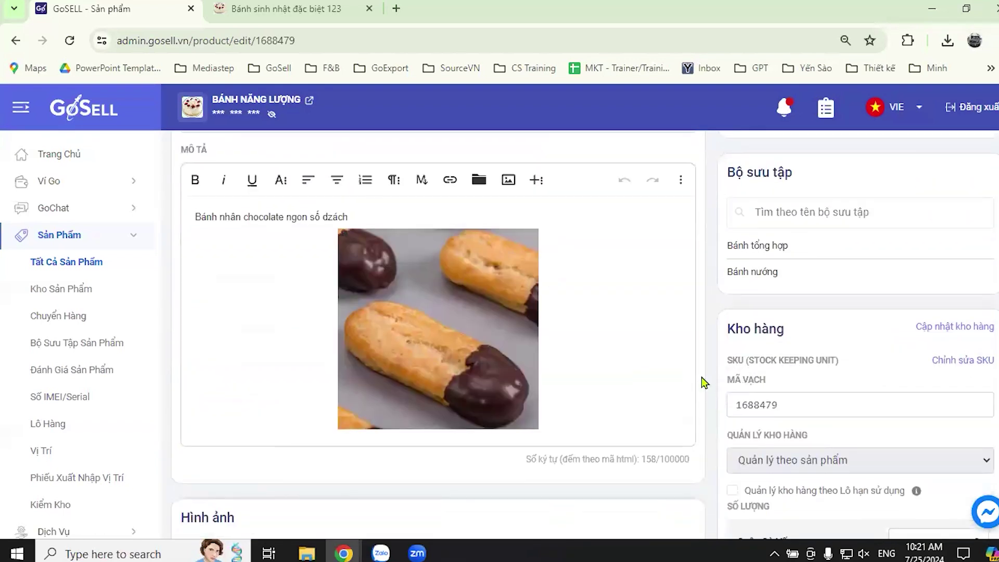
scroll(702, 377, up, 3)
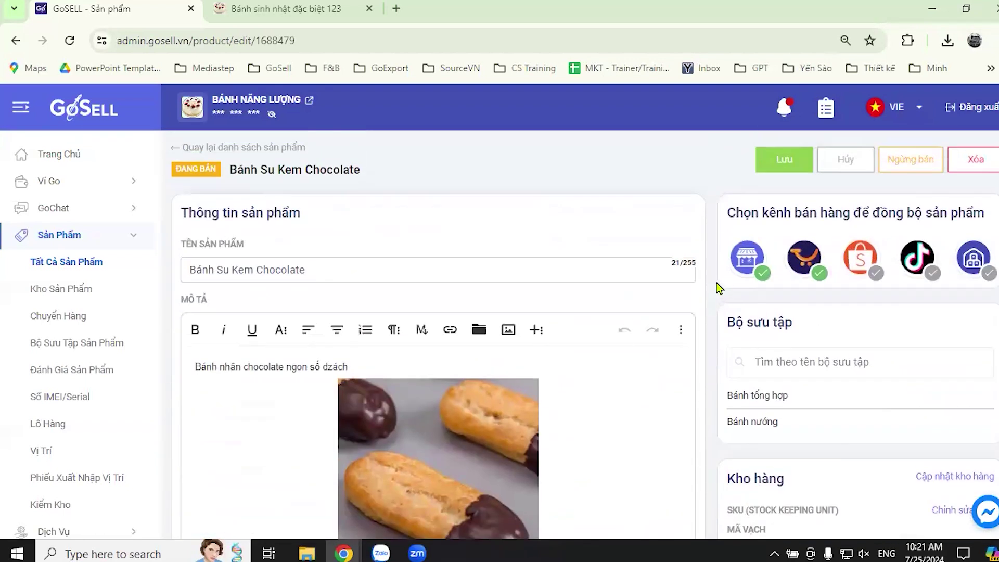
scroll(547, 403, down, 3)
scroll(713, 312, down, 1)
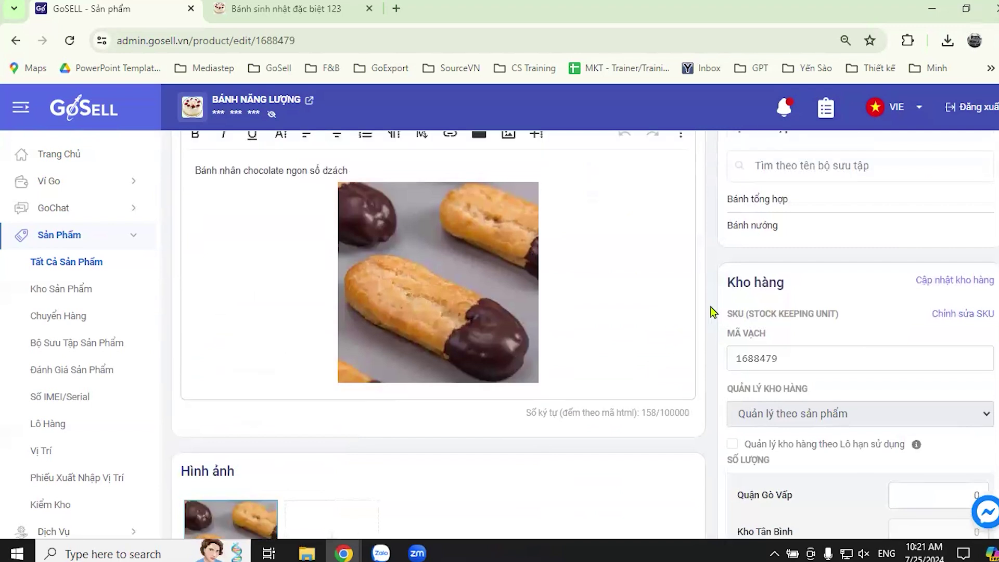
scroll(713, 313, up, 3)
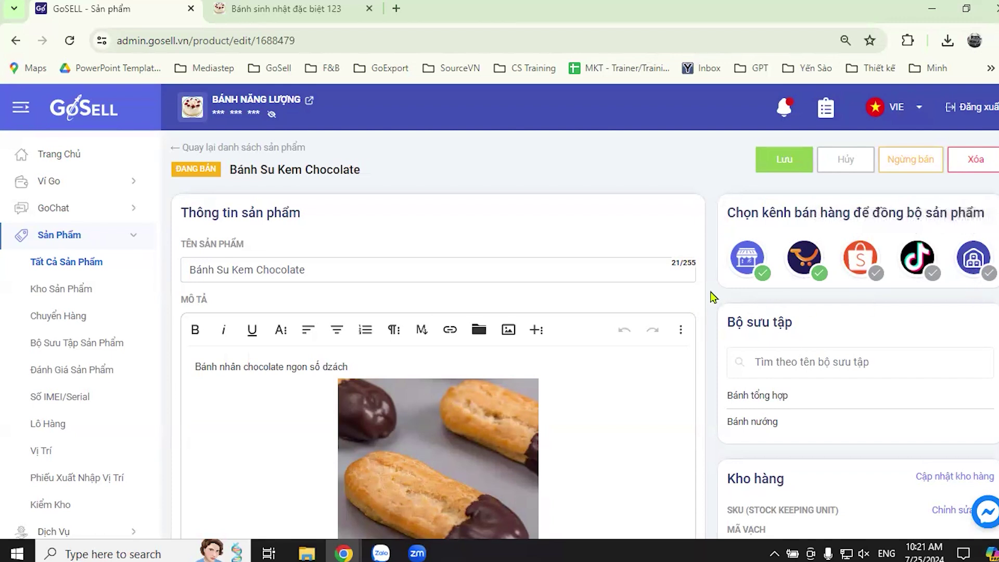
scroll(713, 302, down, 3)
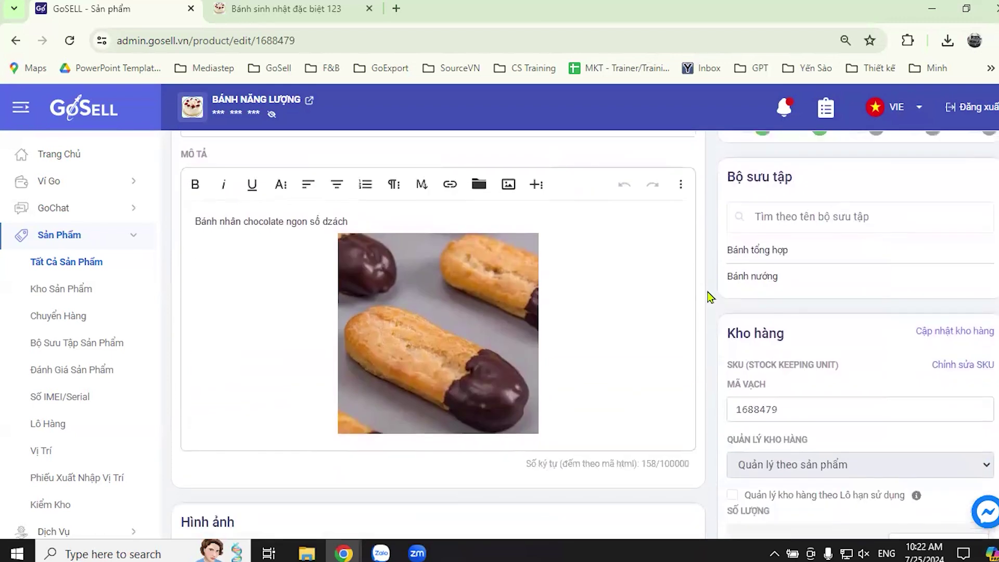
scroll(712, 301, up, 3)
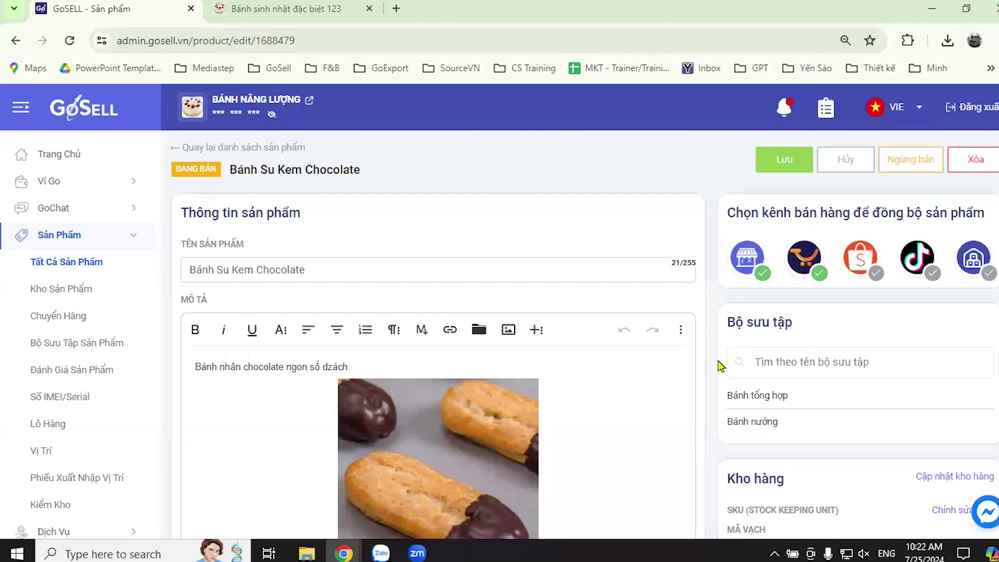
scroll(801, 360, down, 2)
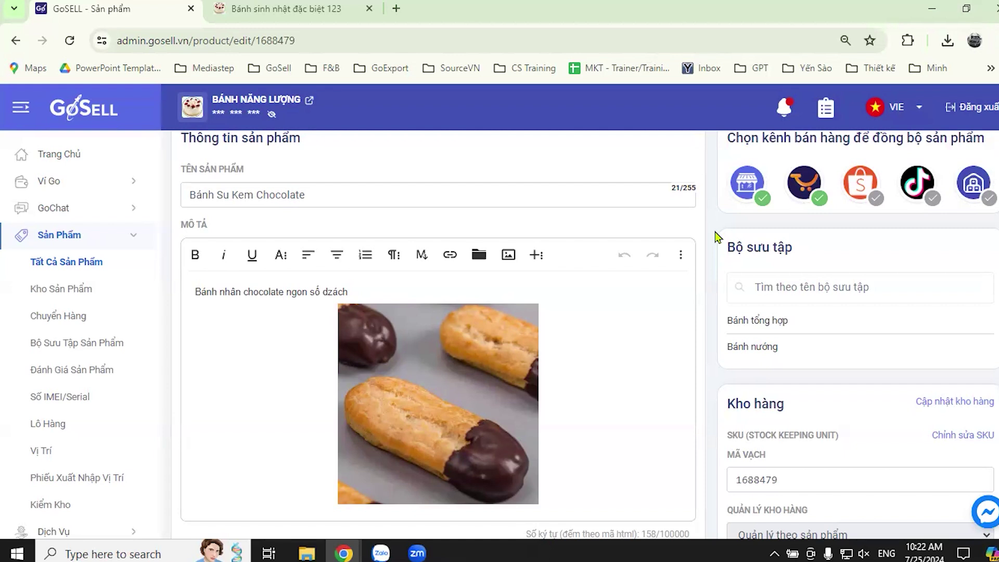
Switch to the storefront's birthday cake collection page and examine the SẢN PHẨM collections and the listed products.
click(291, 8)
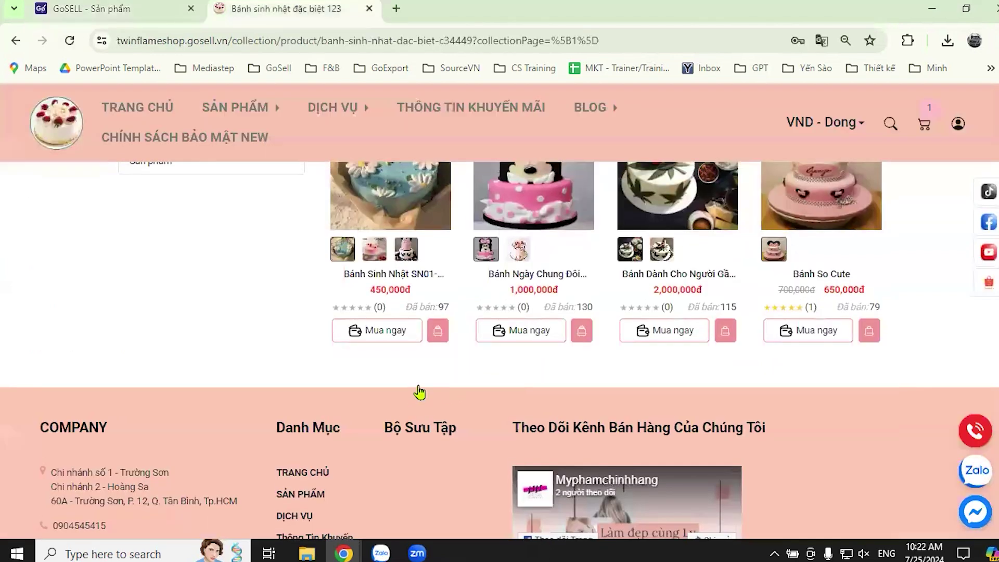
scroll(443, 396, up, 6)
mouse_move(239, 125)
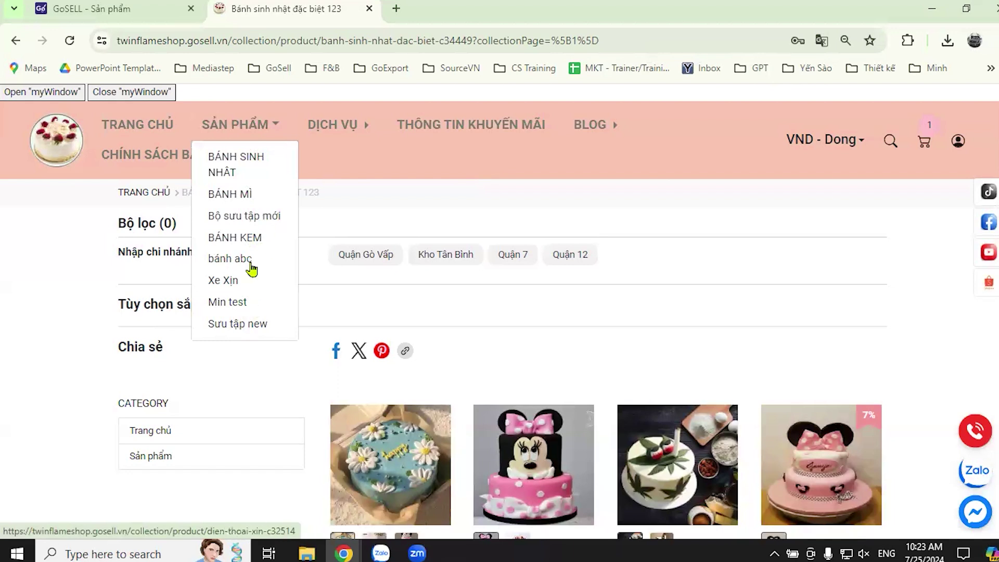
mouse_move(263, 140)
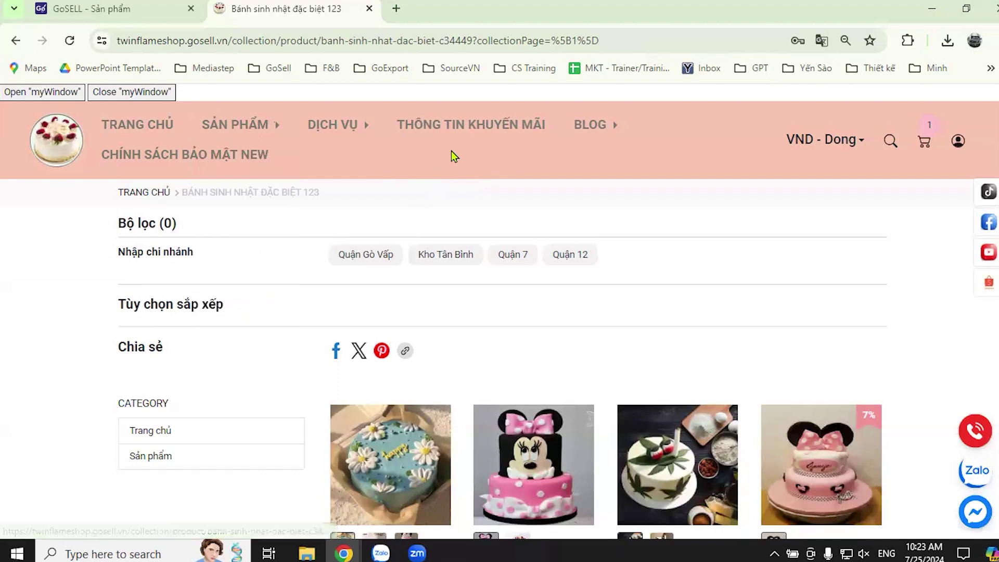
scroll(521, 347, down, 2)
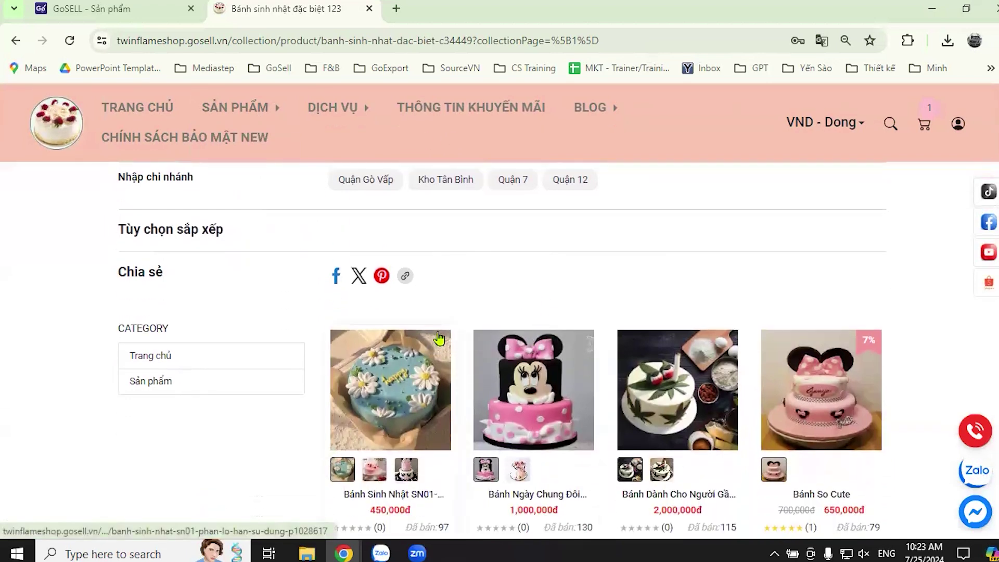
scroll(442, 338, down, 3)
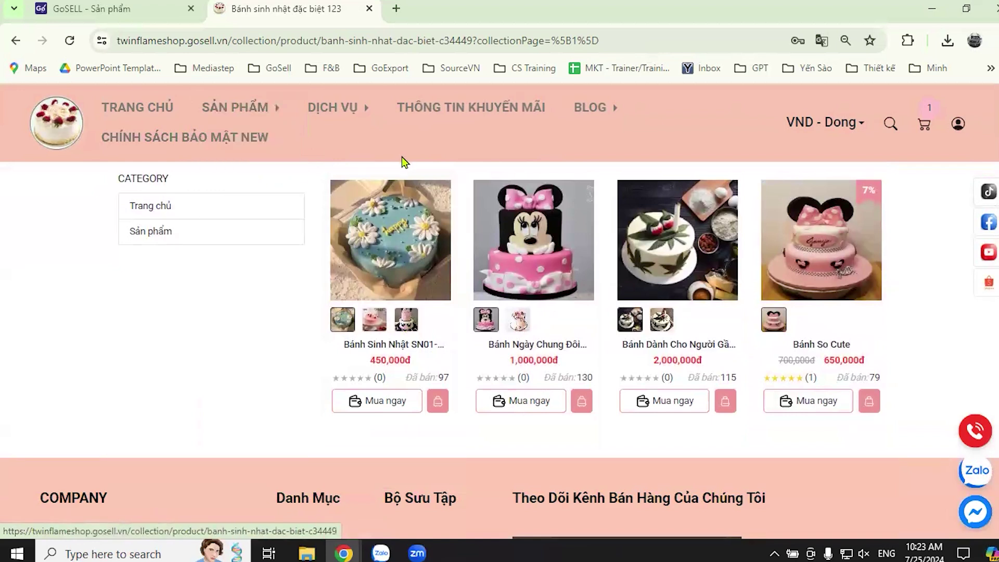
Return to the GoSELL admin product page and examine the collection and inventory (Kho hàng) sections.
click(146, 9)
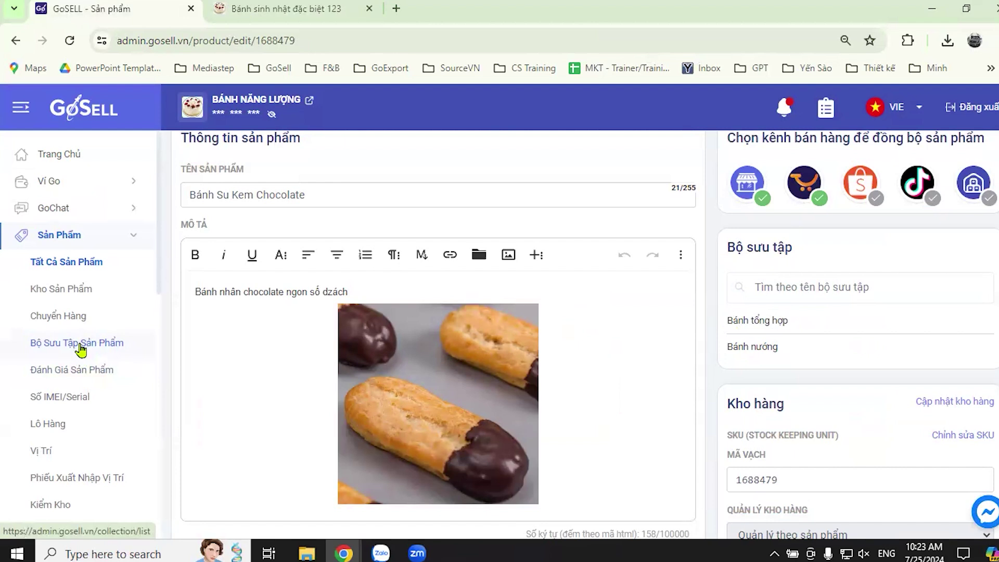
scroll(713, 255, down, 3)
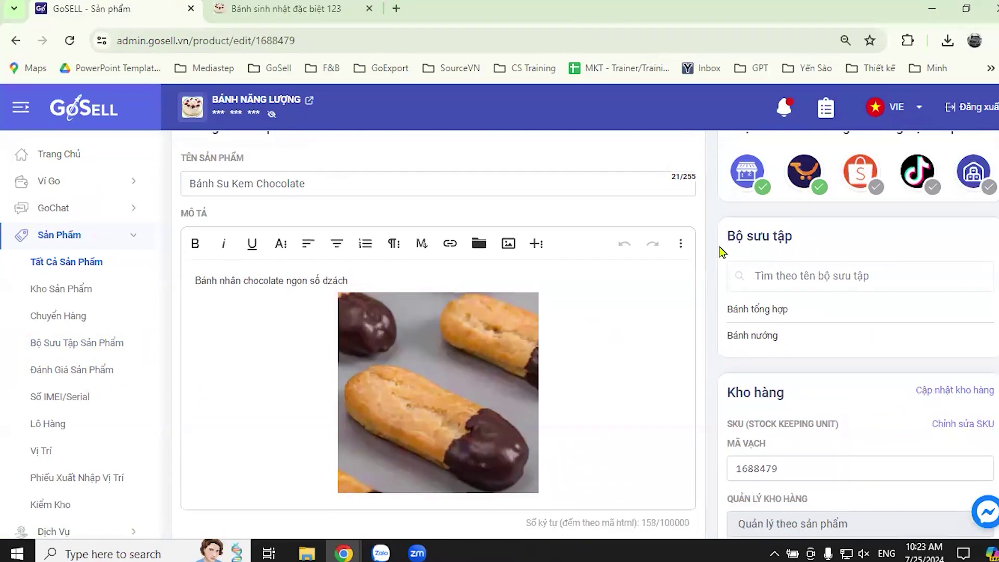
scroll(713, 257, down, 2)
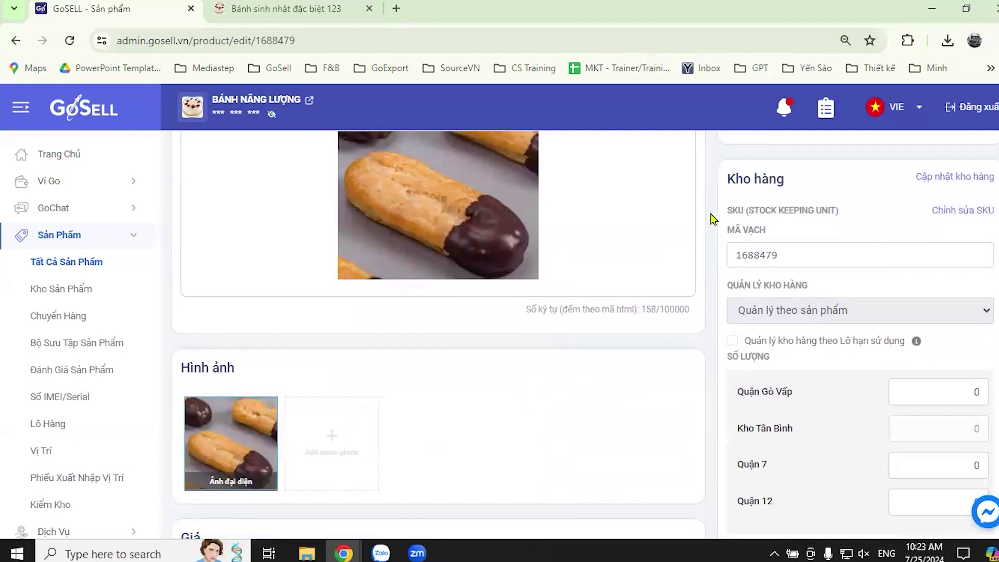
scroll(710, 221, down, 2)
scroll(726, 229, up, 3)
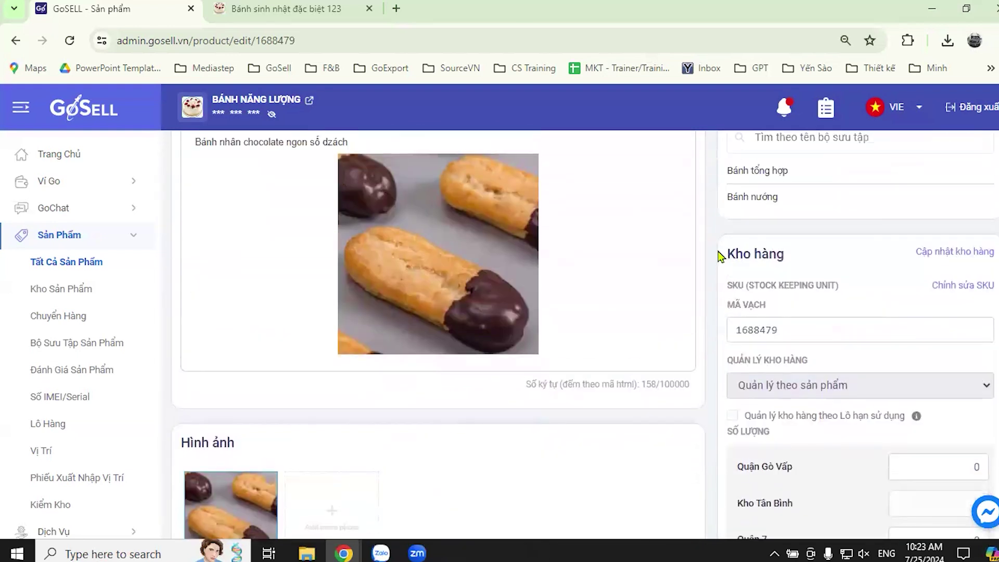
Examine the product's inventory section (Kho hàng), covering the SKU, barcode, stock management method and branch quantities.
scroll(723, 250, down, 3)
scroll(723, 255, up, 1)
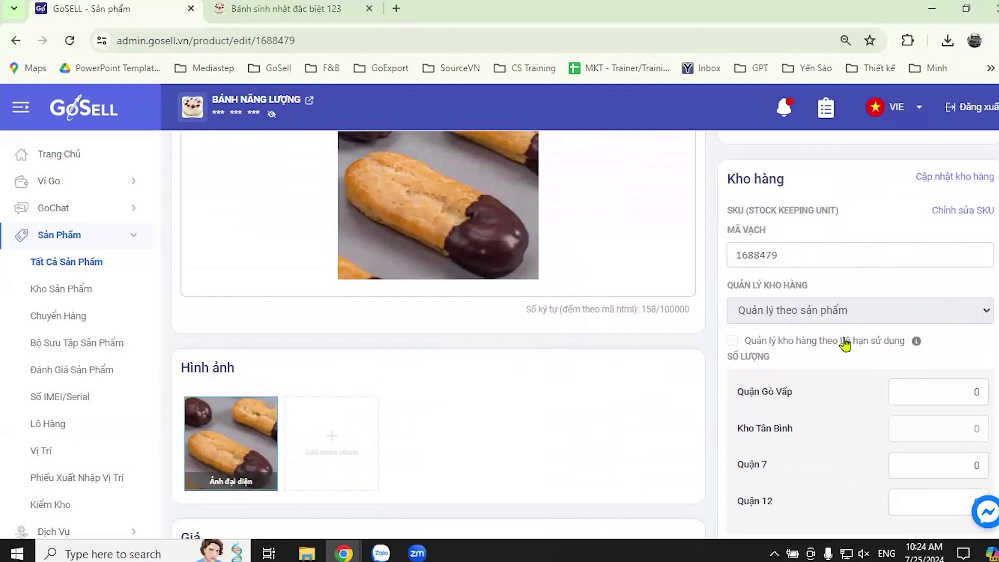
scroll(753, 343, down, 2)
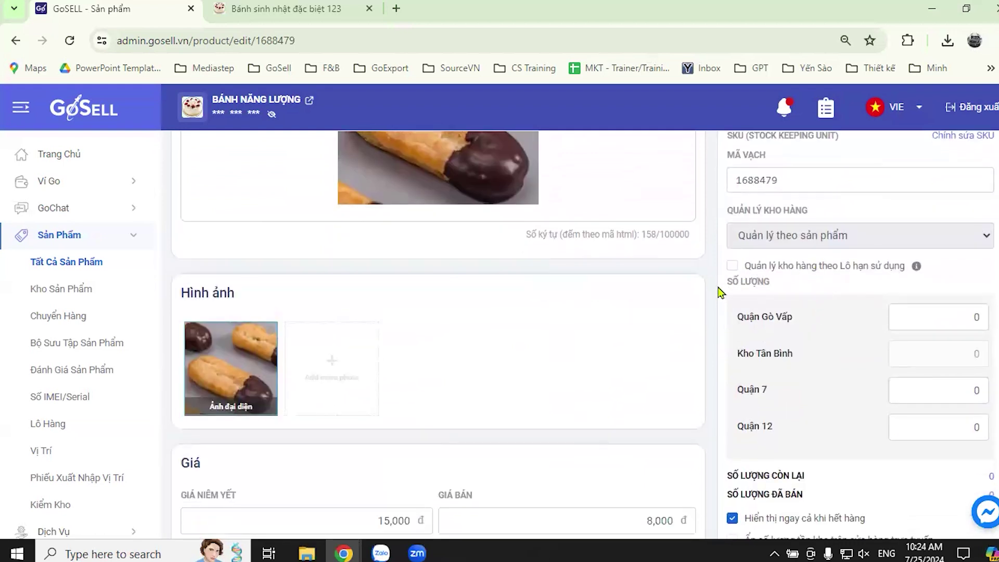
scroll(711, 343, down, 2)
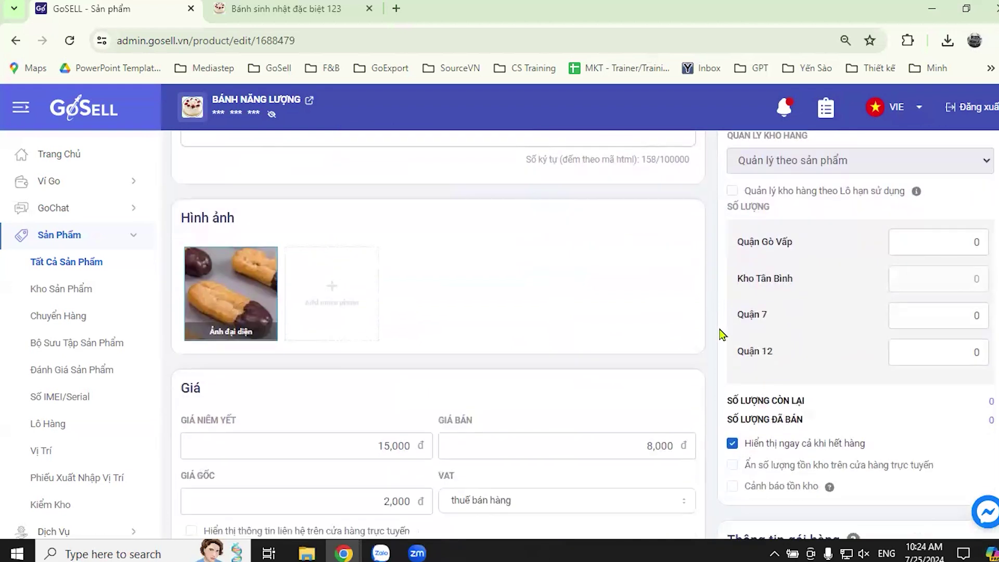
scroll(722, 333, up, 6)
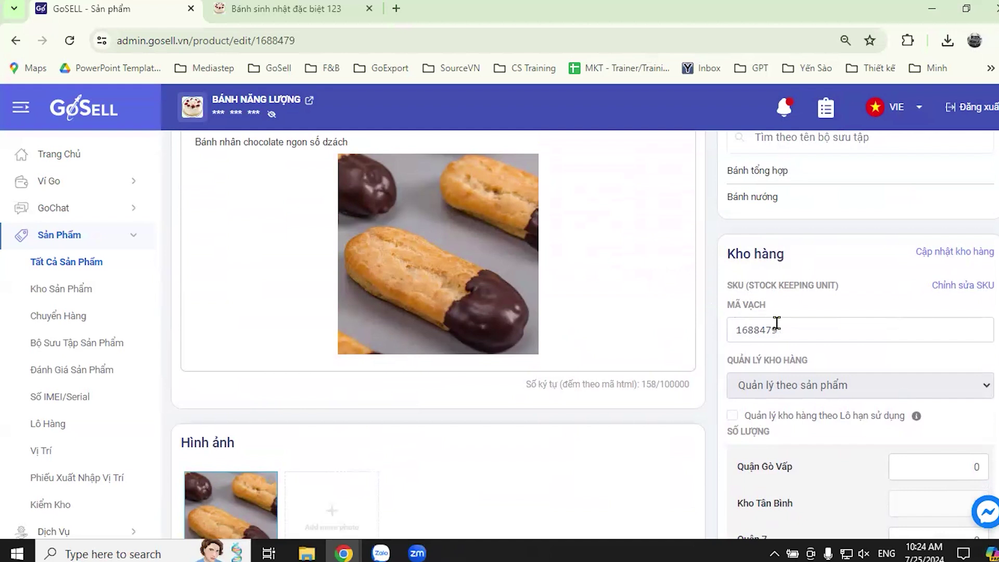
scroll(684, 331, down, 6)
scroll(702, 330, up, 2)
scroll(703, 330, down, 7)
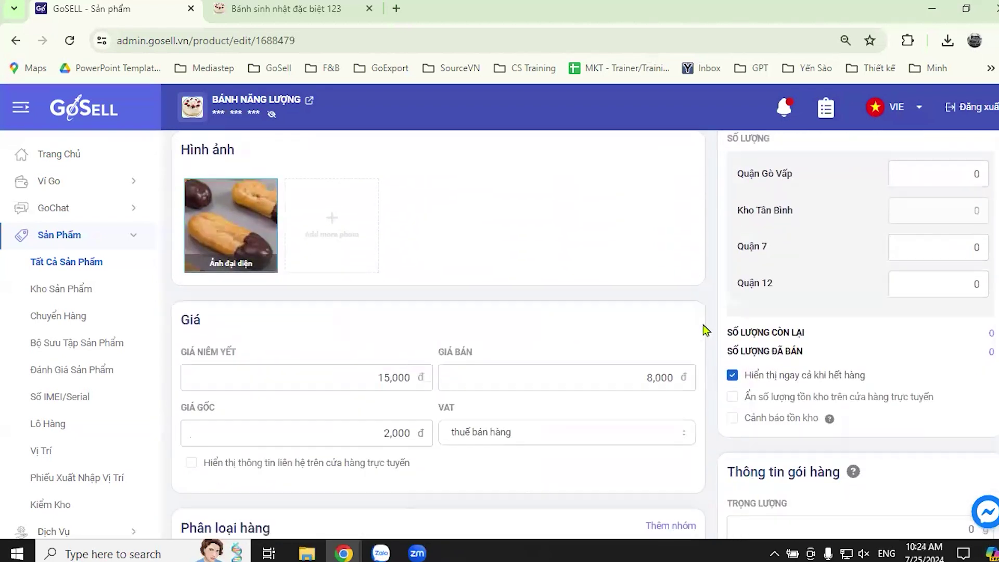
scroll(703, 330, up, 8)
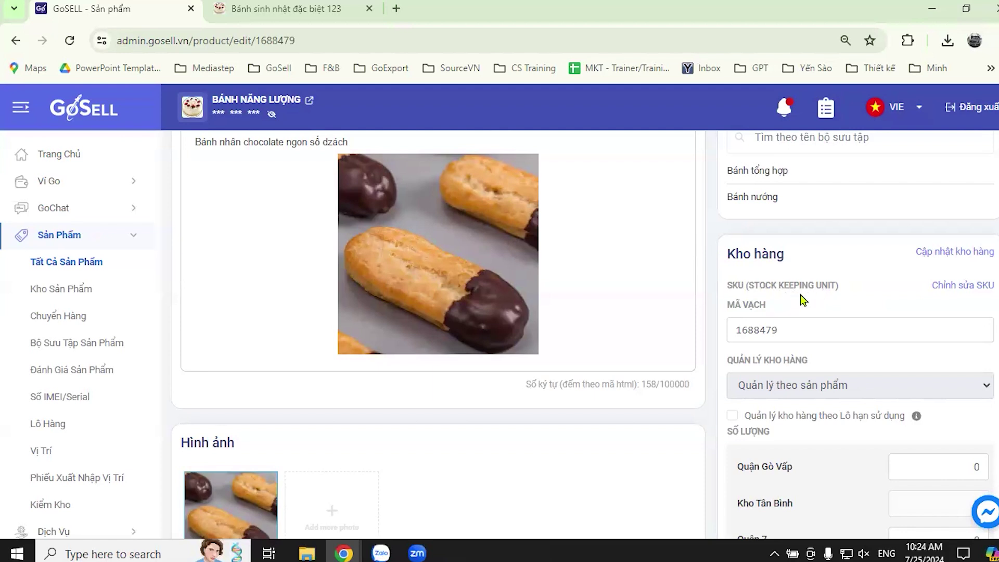
scroll(713, 312, down, 3)
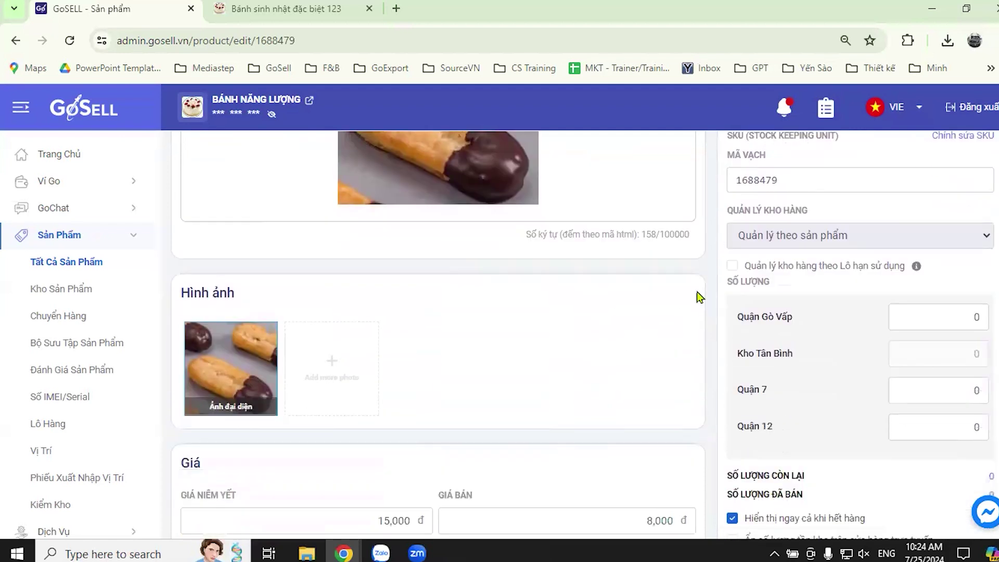
scroll(705, 283, up, 3)
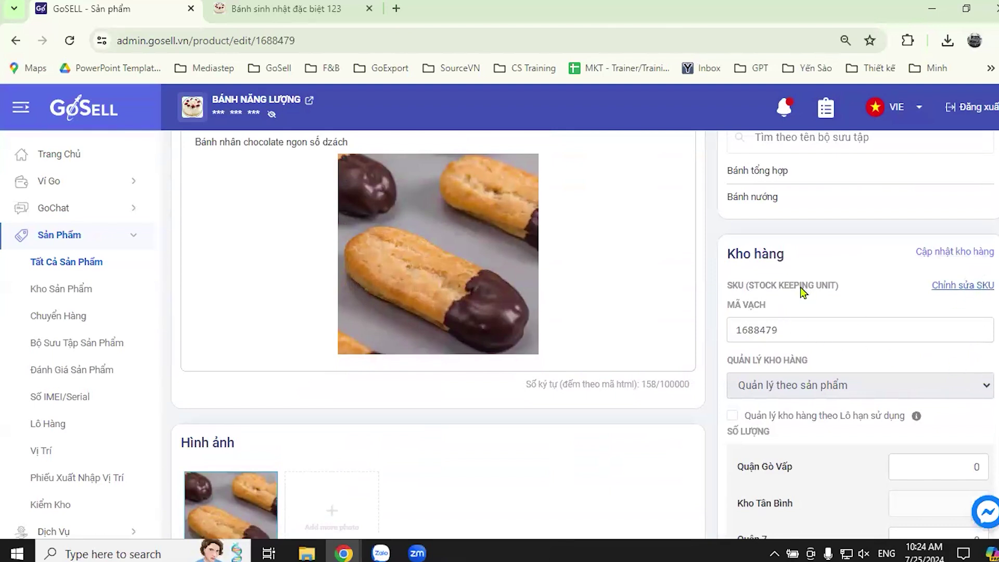
Review the stock management method and the option to manage stock by expiry lot (Lô hạn sử dụng), along with the quantity fields.
scroll(812, 292, up, 3)
scroll(719, 307, down, 4)
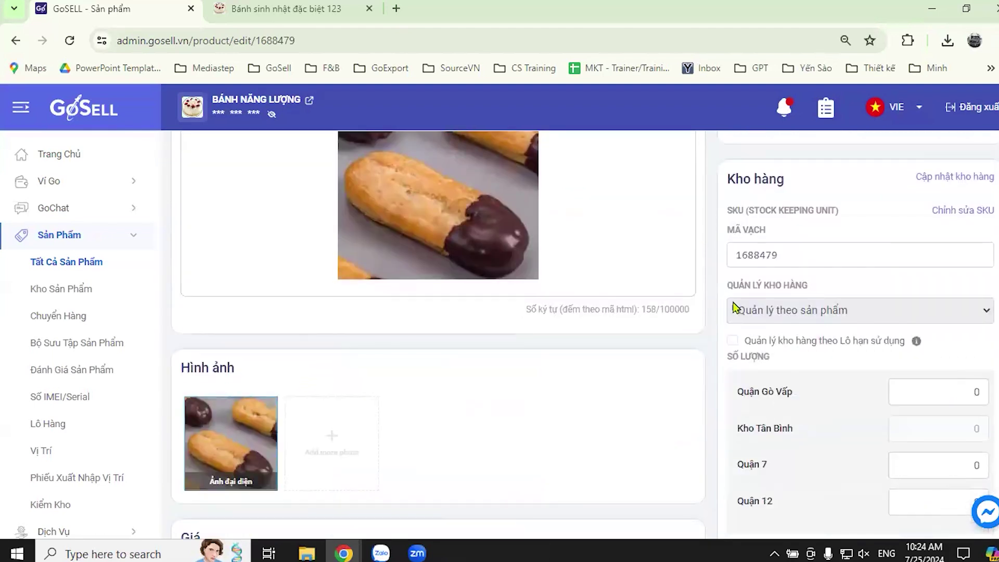
scroll(724, 318, down, 2)
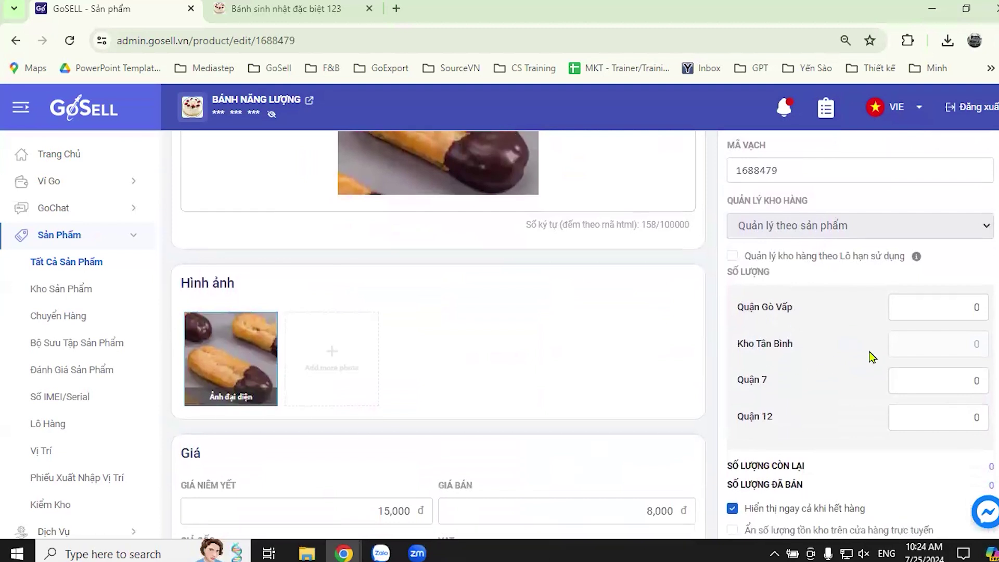
scroll(872, 357, down, 3)
scroll(920, 351, up, 3)
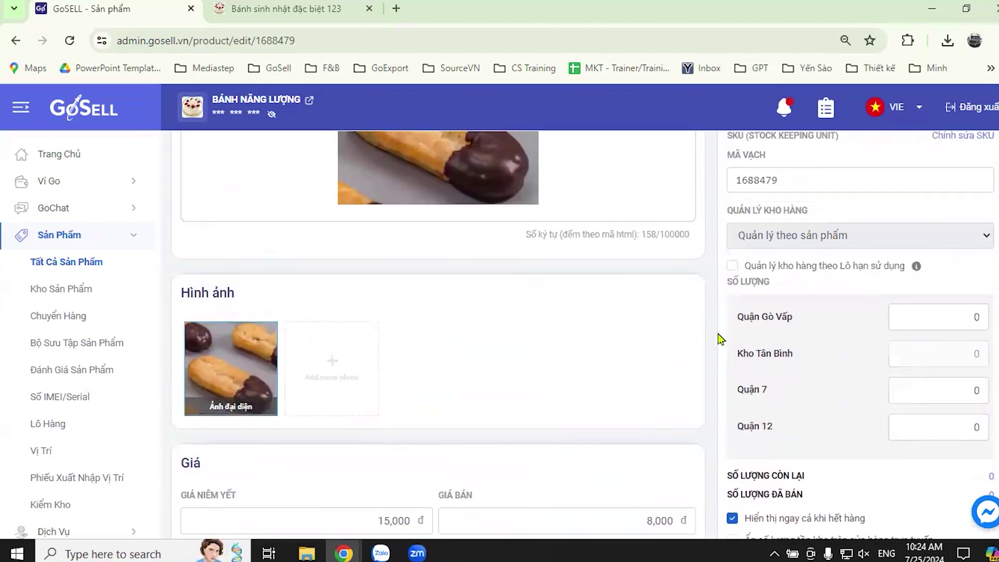
scroll(713, 332, down, 3)
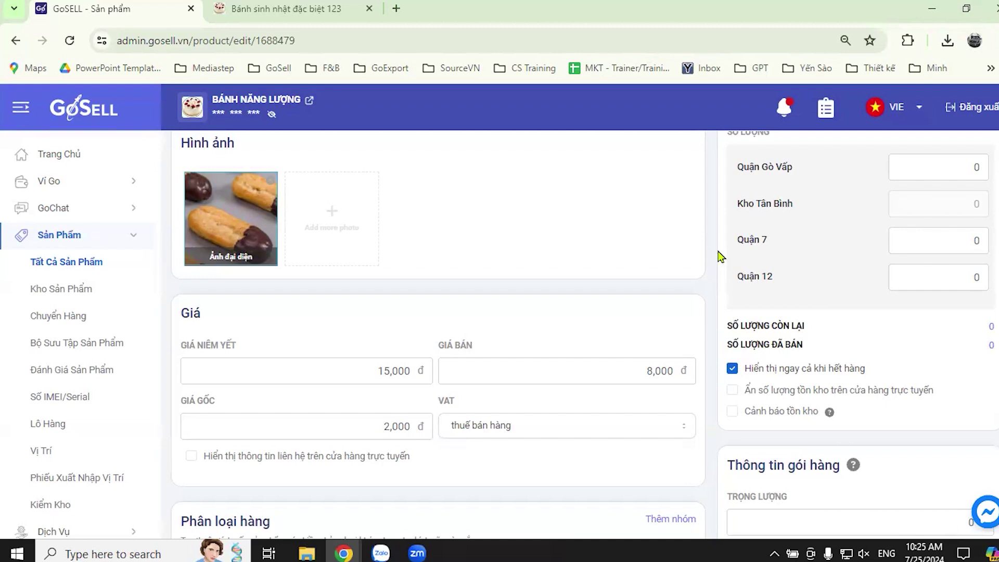
scroll(545, 280, up, 1)
scroll(562, 312, up, 5)
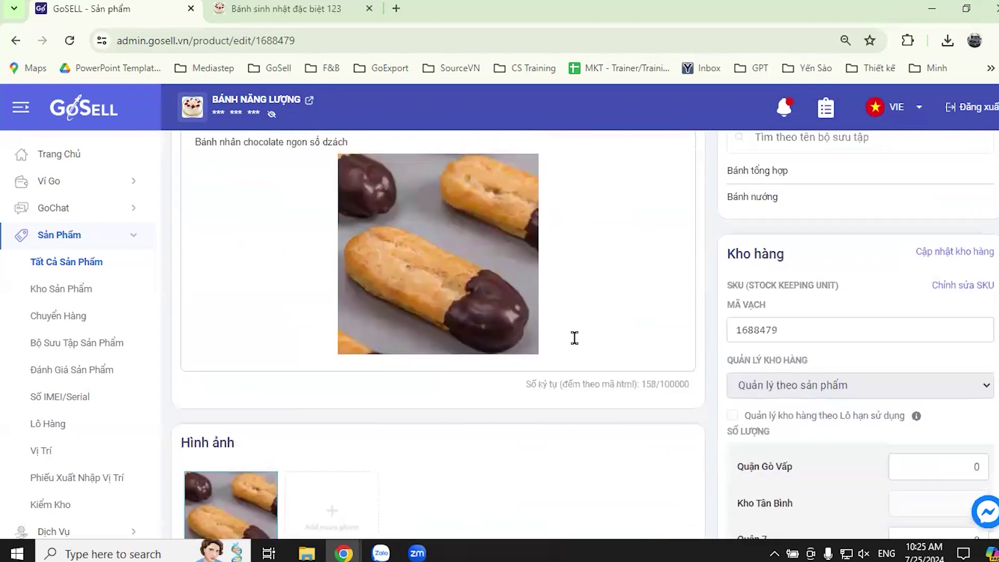
scroll(741, 322, down, 4)
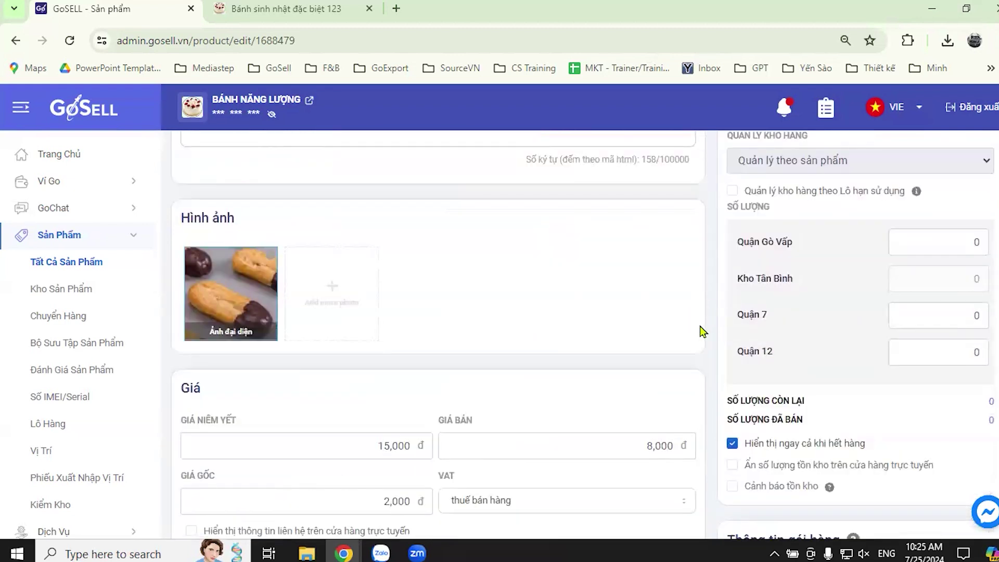
scroll(714, 343, up, 1)
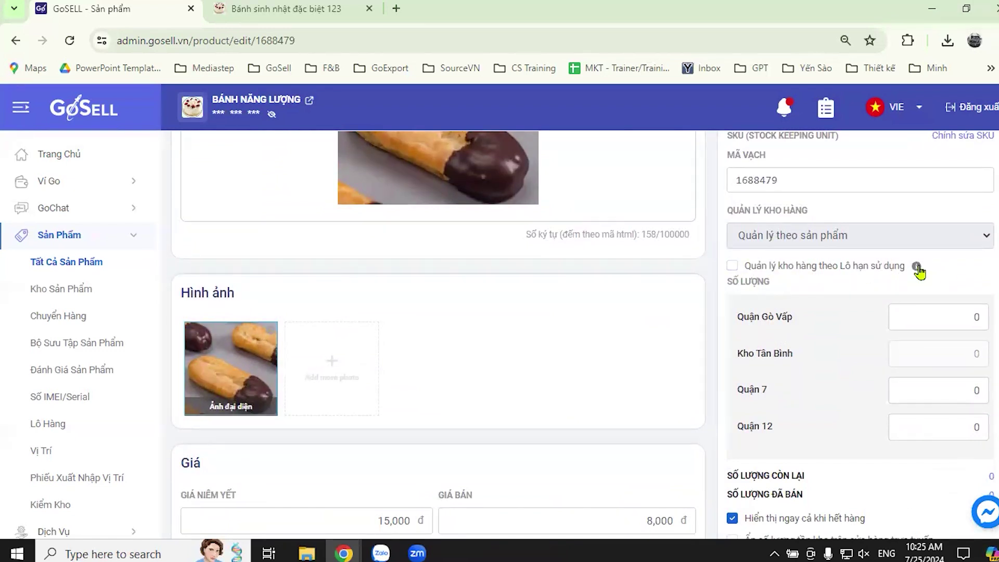
mouse_move(918, 269)
scroll(717, 324, down, 1)
scroll(716, 329, up, 1)
Update the stock of Bánh Su Kem Chocolate for all selected branches, changing (Thay đổi) the quantity to 100.
click(976, 323)
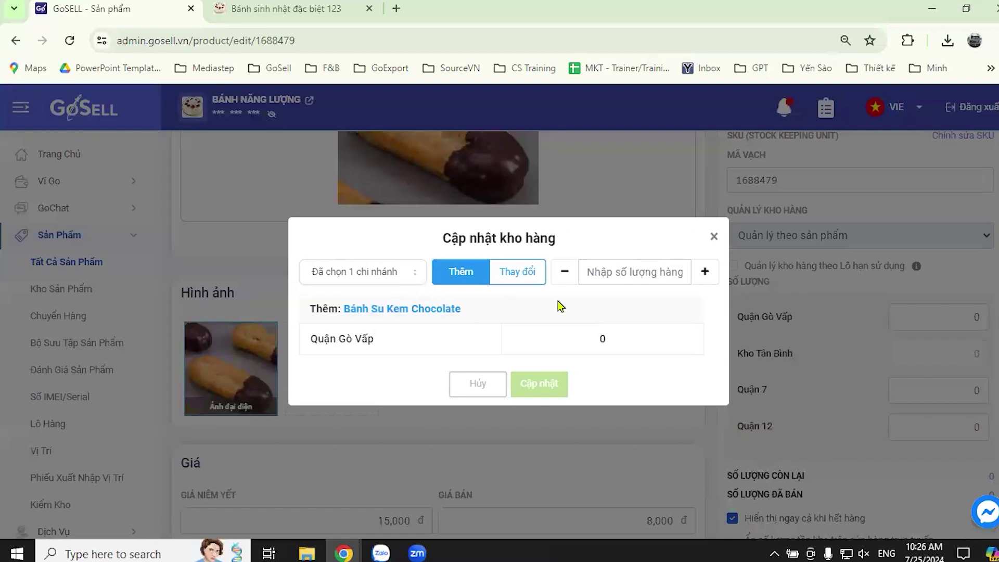
click(403, 272)
click(341, 298)
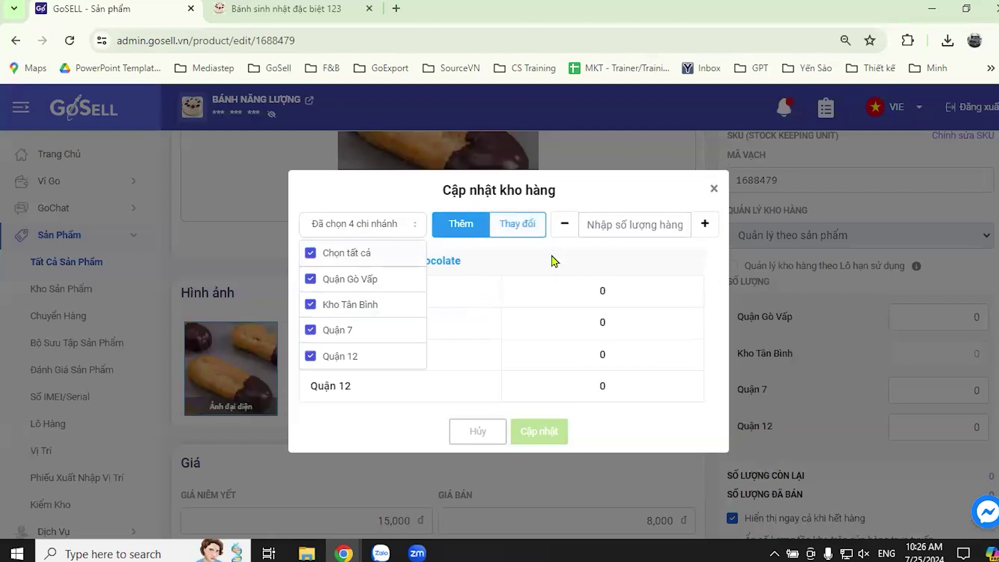
click(544, 270)
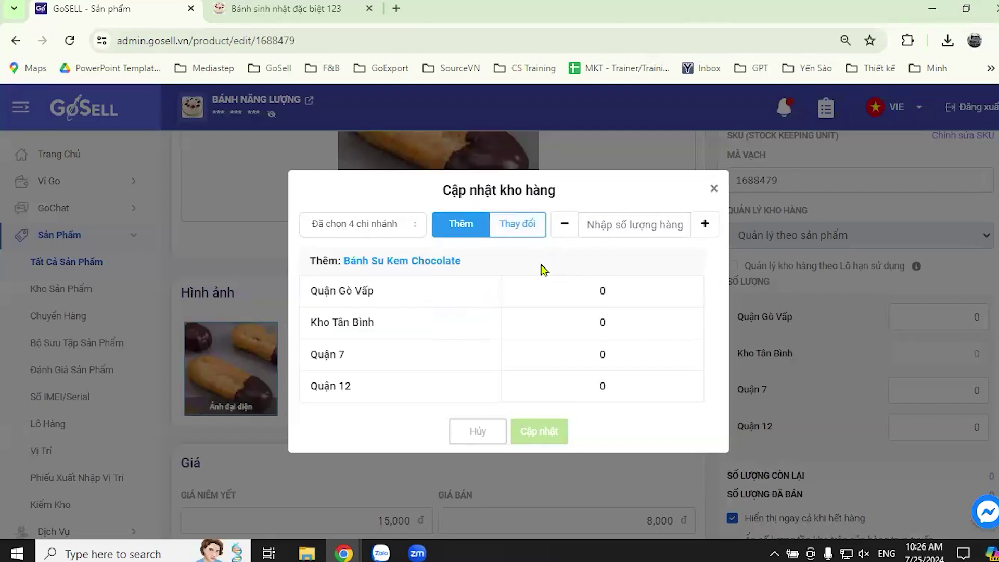
click(520, 229)
click(640, 229)
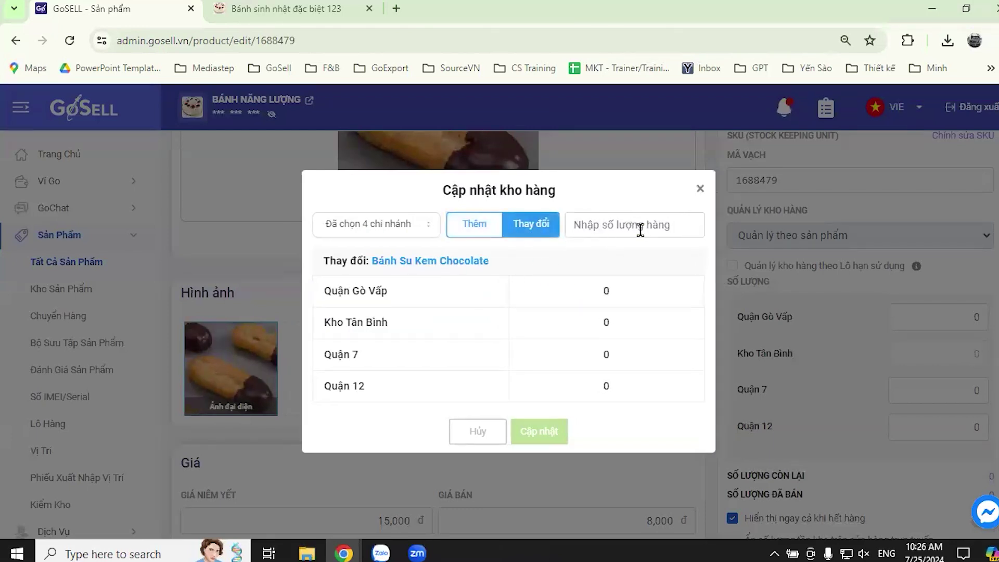
text(100)
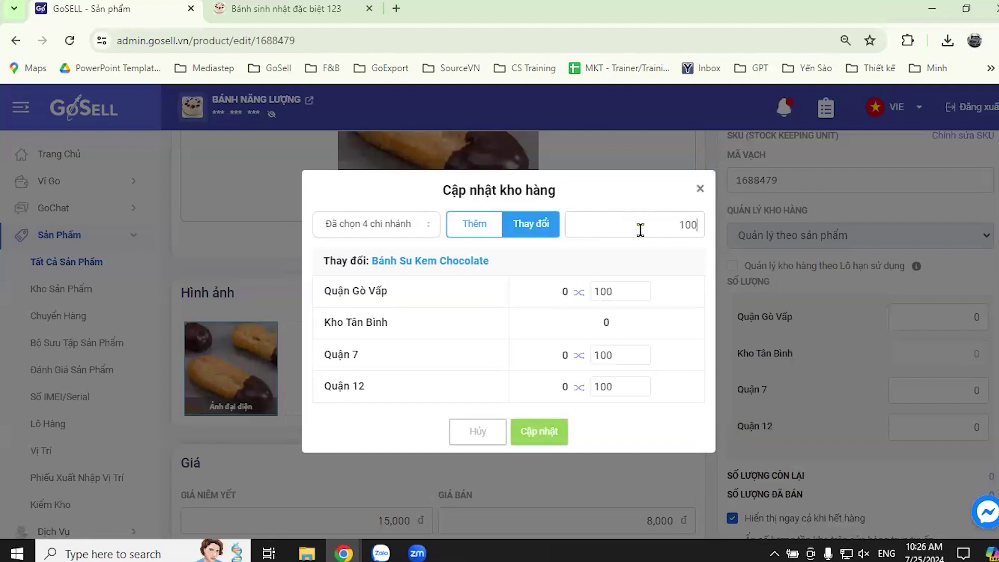
click(542, 442)
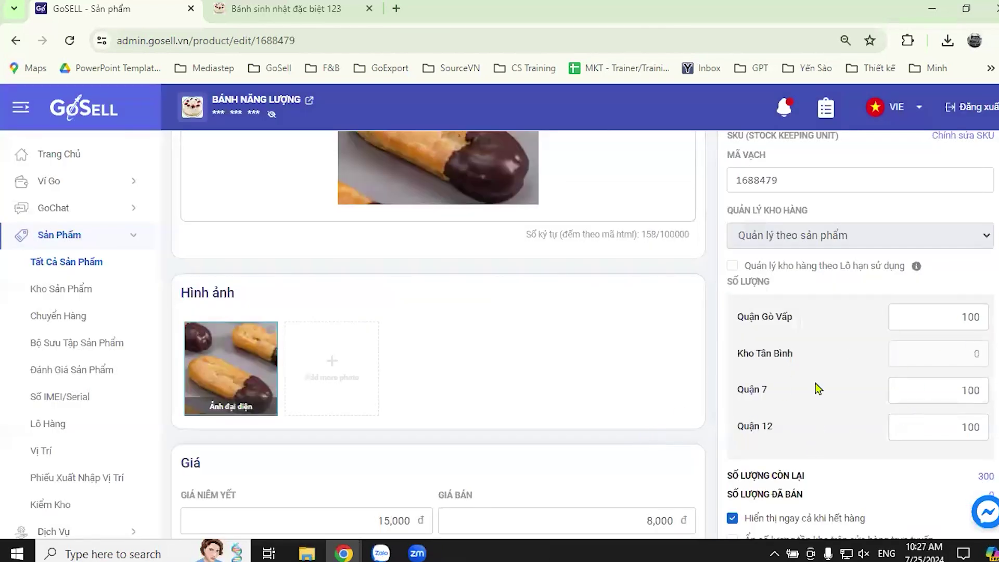
Review the branch quantities and the remaining (Số lượng còn lại) and sold (Số lượng đã bán) totals.
scroll(788, 390, down, 1)
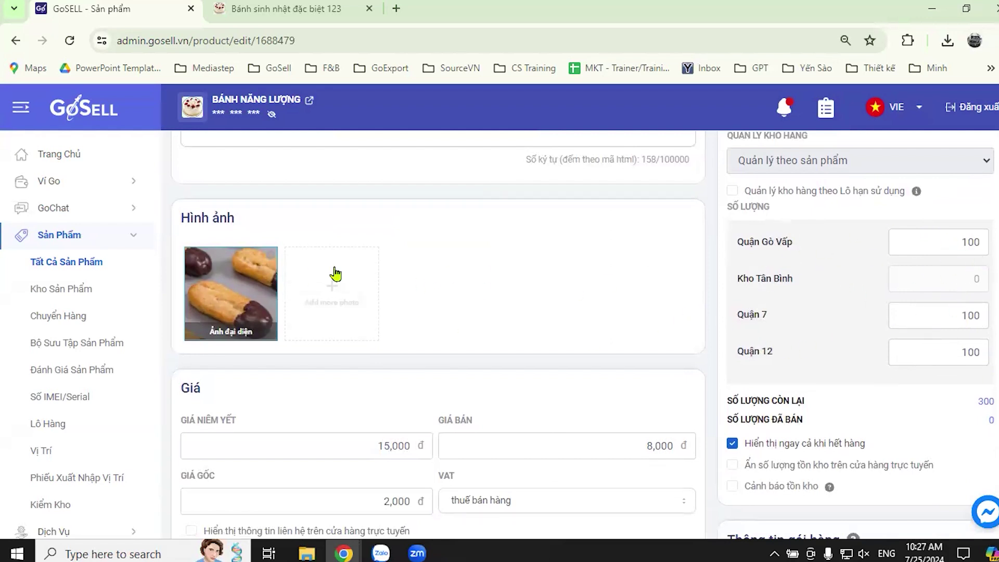
scroll(641, 340, up, 4)
scroll(709, 307, down, 5)
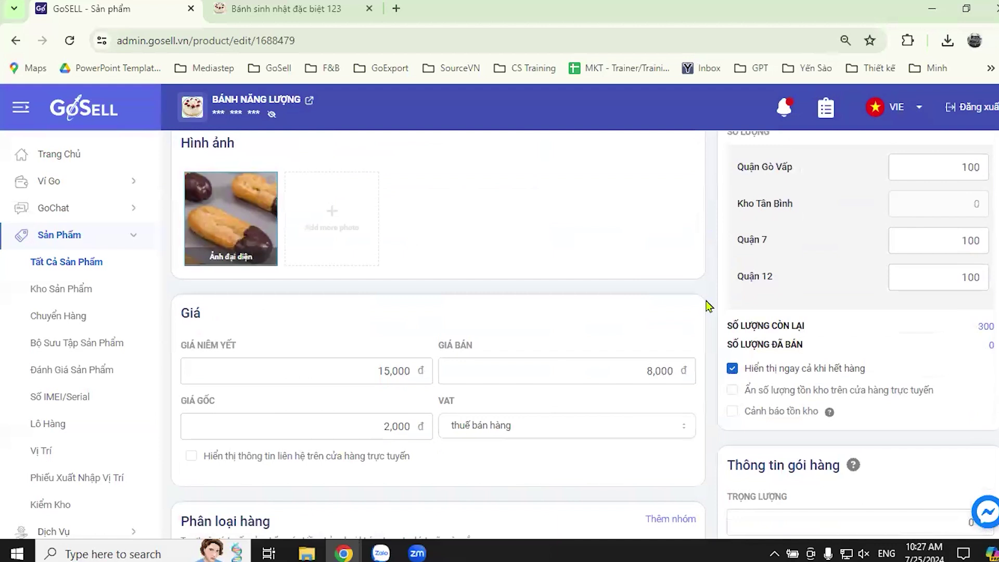
scroll(709, 308, down, 1)
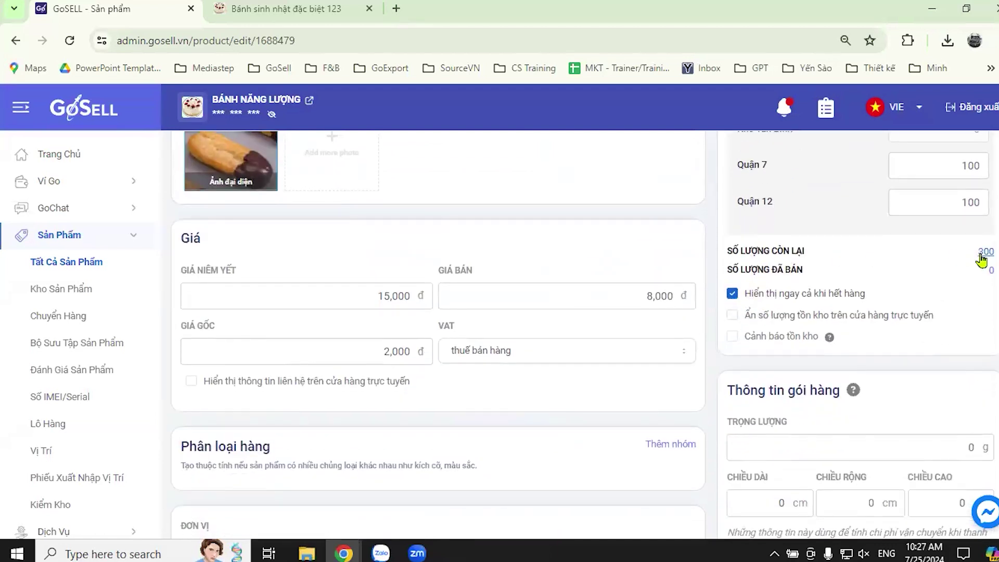
scroll(880, 299, up, 1)
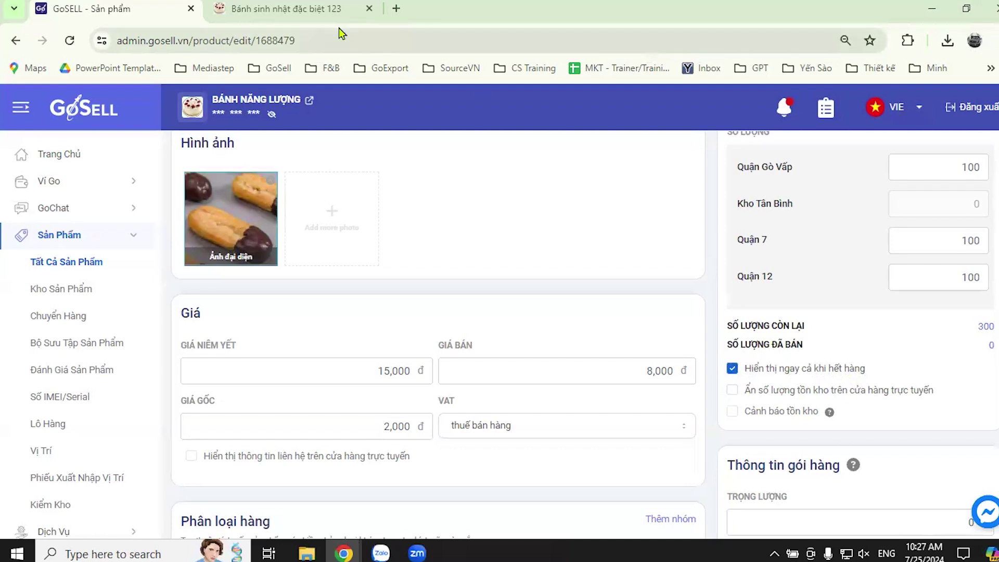
Compare the option "Hiển thị ngay cả khi hết hàng" with the product listing on the storefront's birthday cake page.
click(286, 8)
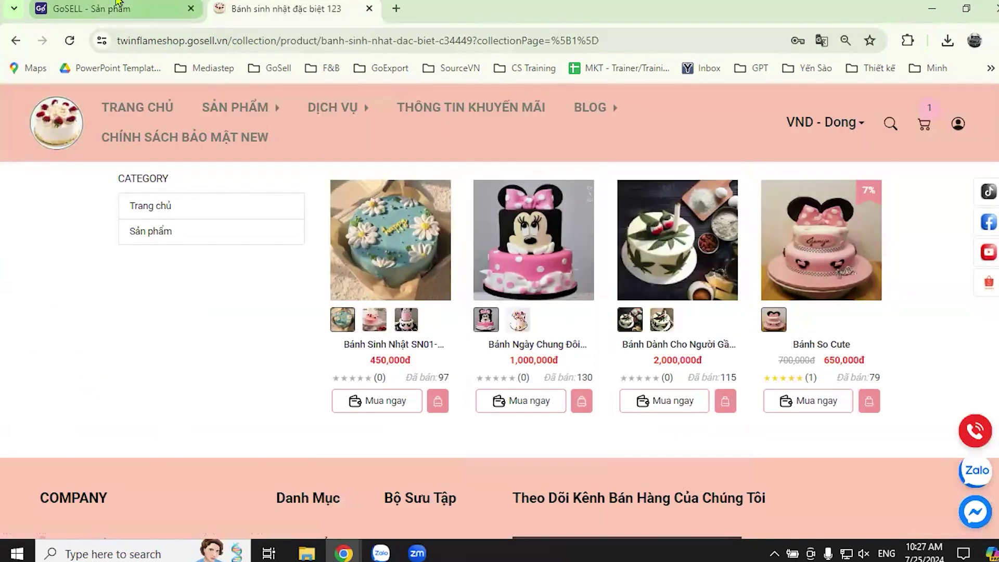
click(120, 8)
click(733, 368)
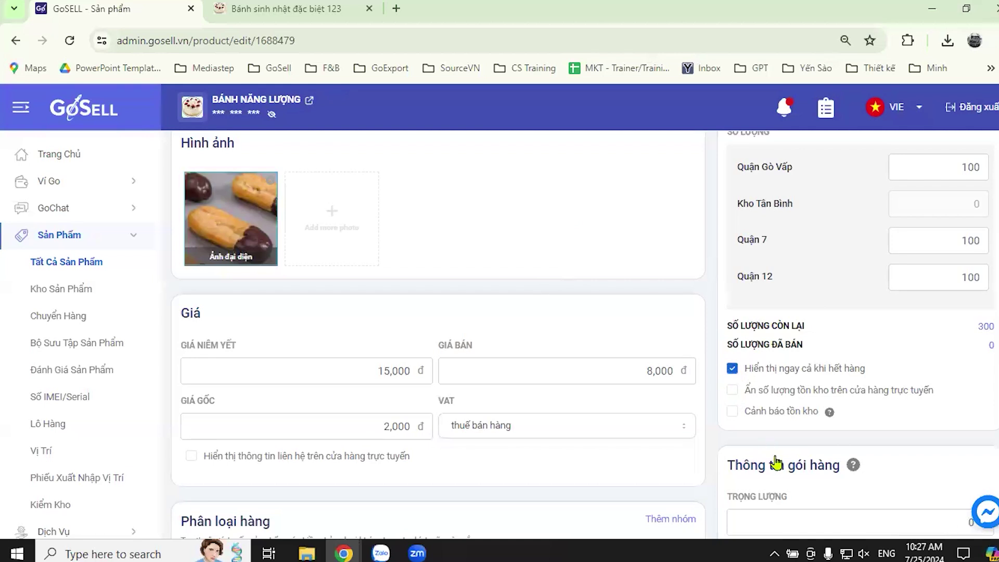
click(365, 3)
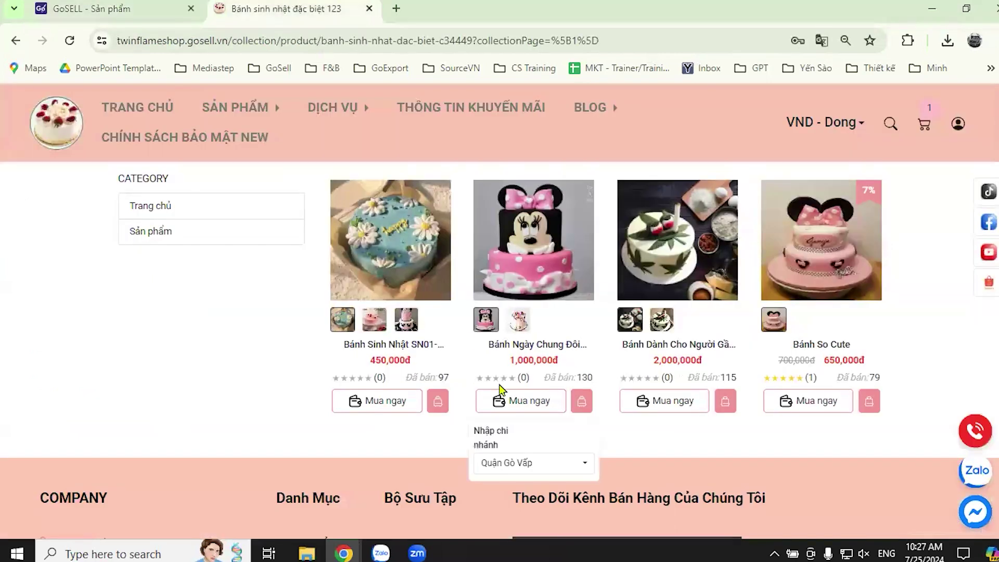
click(98, 13)
click(733, 369)
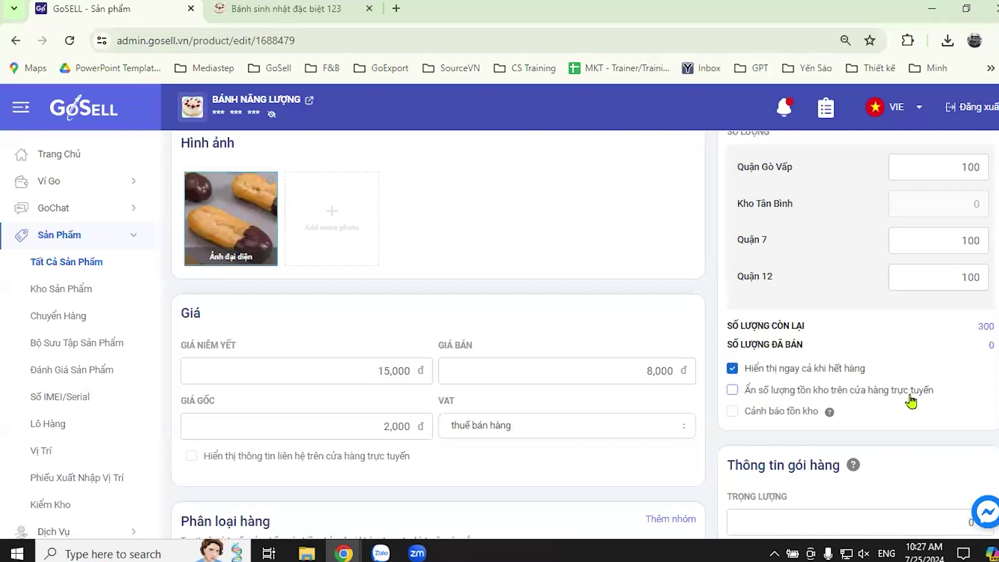
Check the option "Ẩn số lượng tồn kho trên cửa hàng trực tuyến" against the storefront's product listing.
click(732, 390)
click(274, 9)
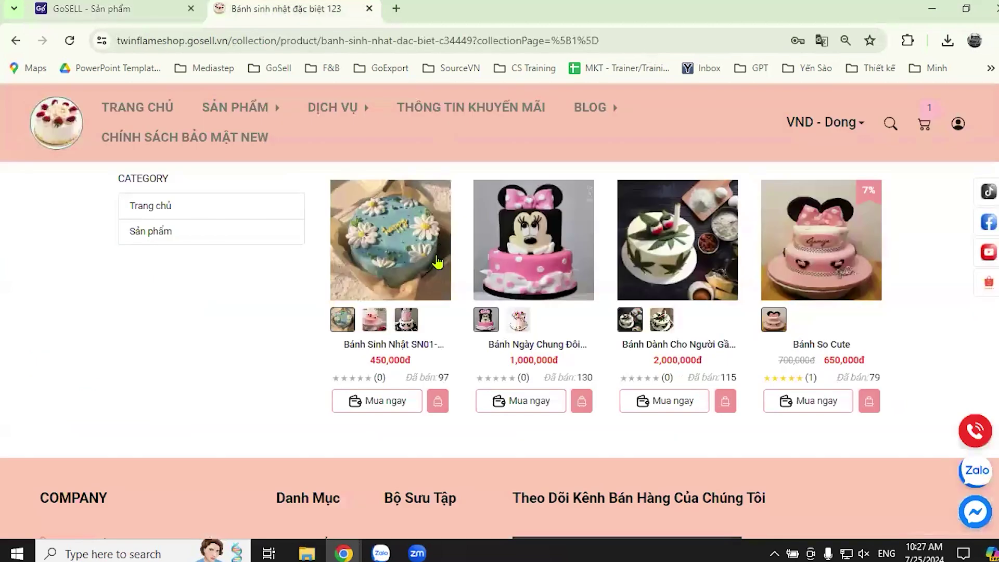
mouse_move(633, 400)
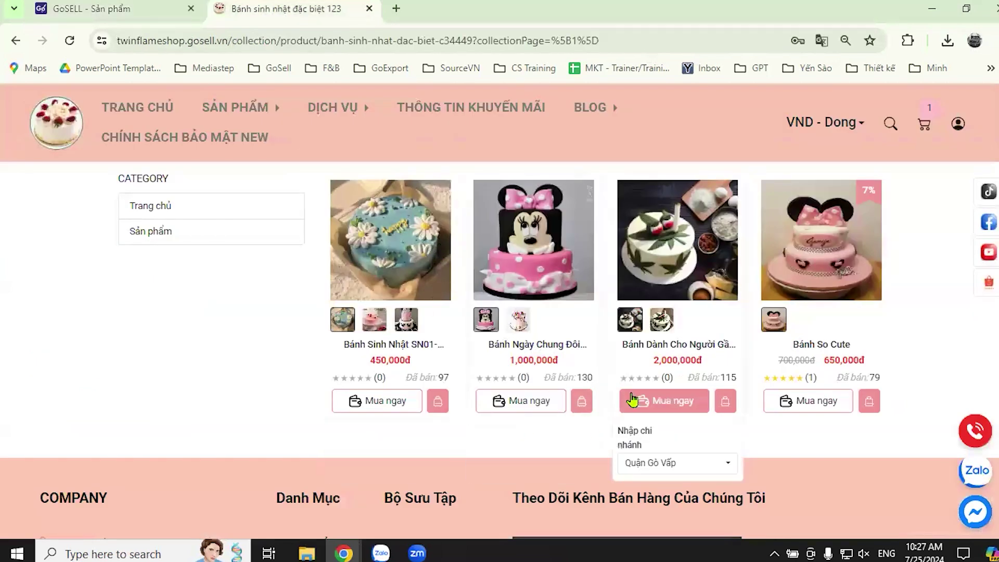
click(99, 9)
click(735, 391)
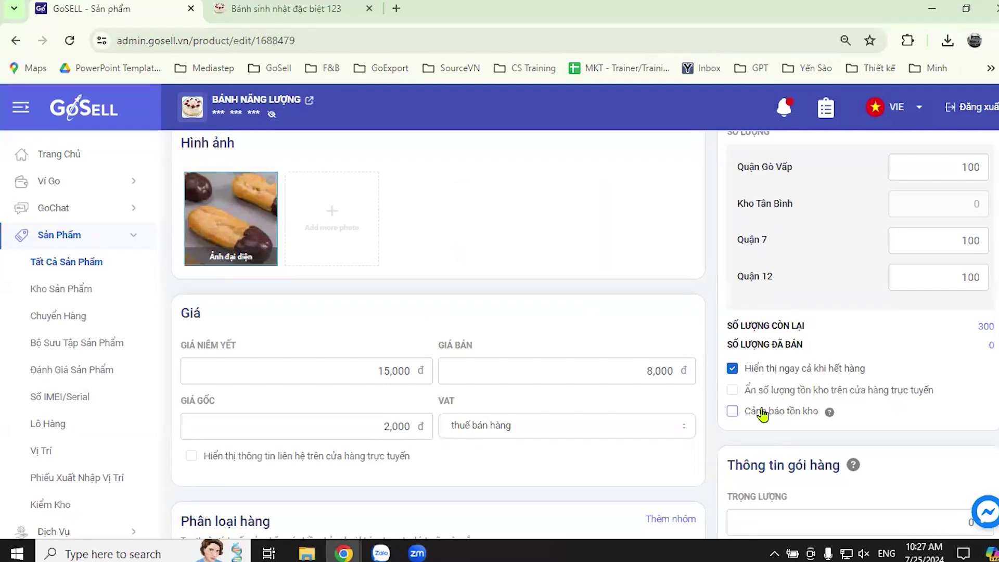
Enable the stock warning (Cảnh báo tồn kho) for Bánh Su Kem Chocolate with a threshold of 10.
click(733, 412)
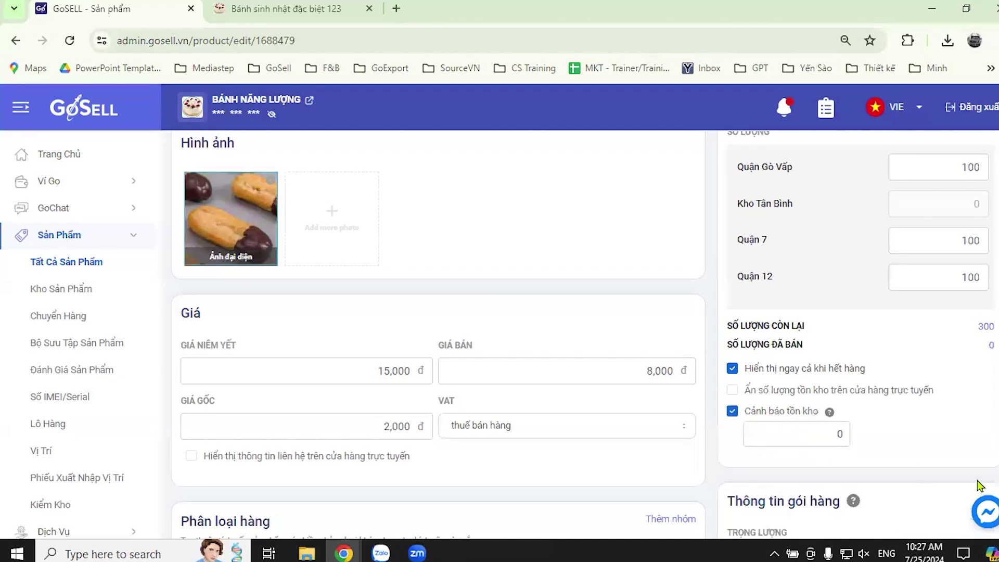
mouse_move(831, 415)
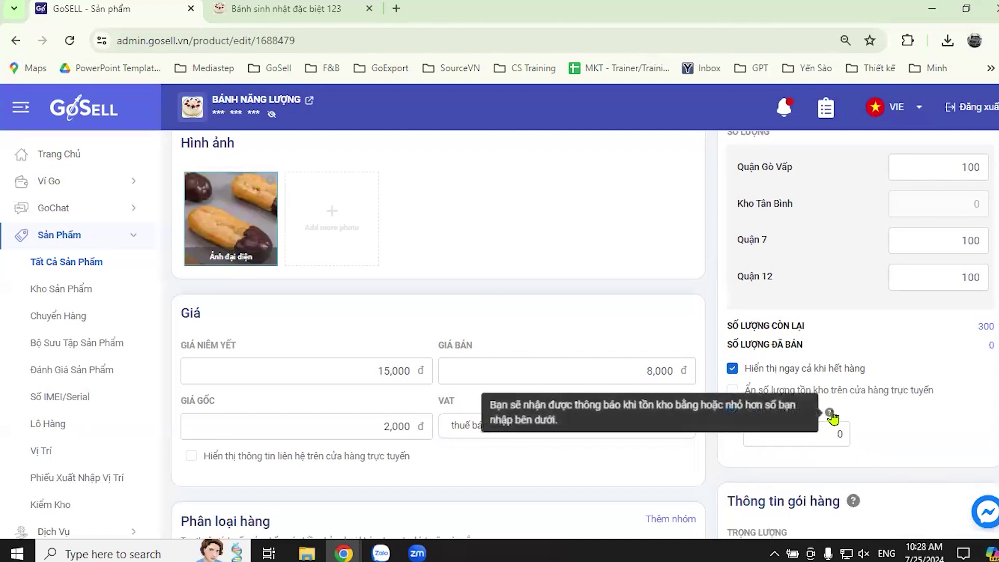
click(837, 439)
key(BackSpace)
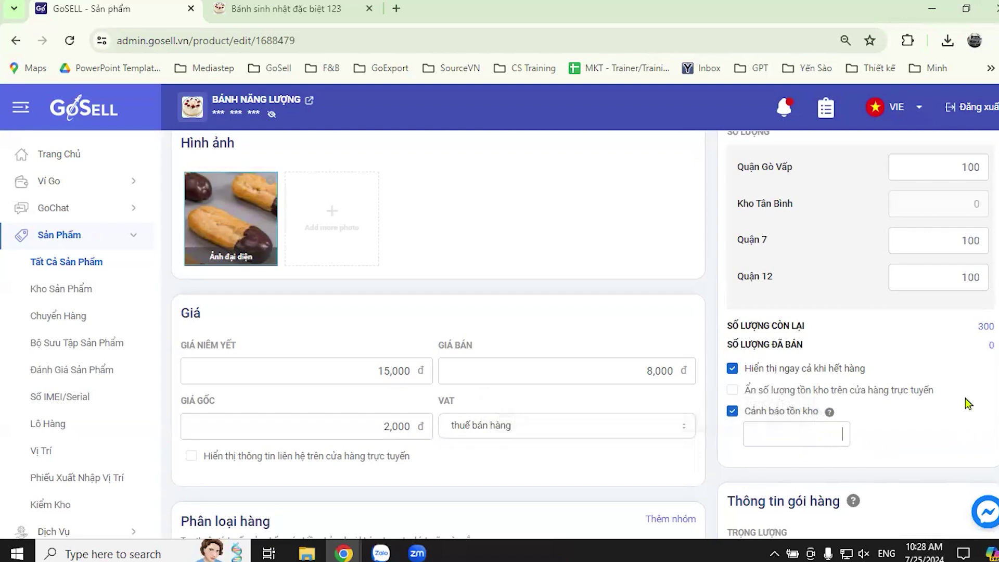
text(3)
key(BackSpace)
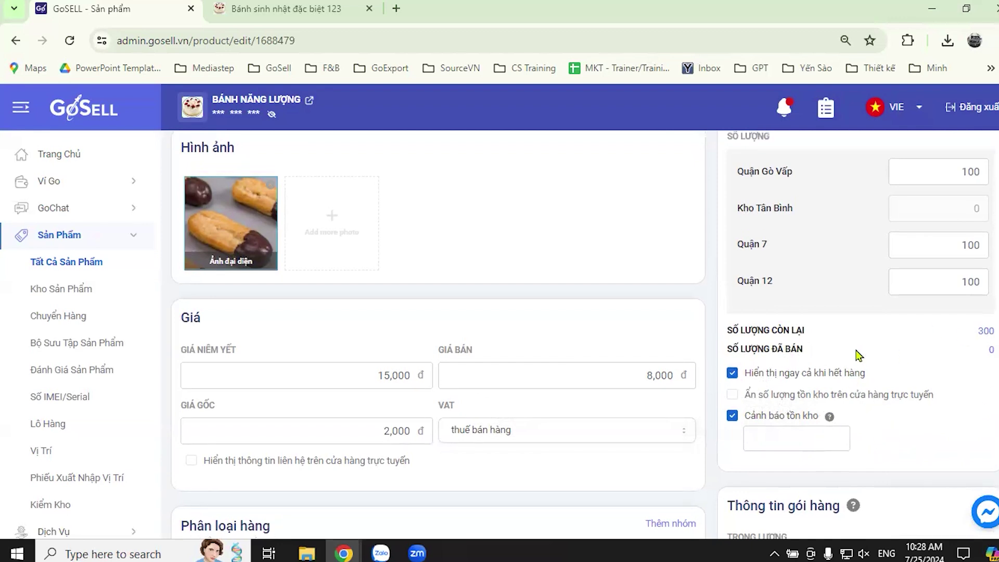
scroll(849, 393, up, 5)
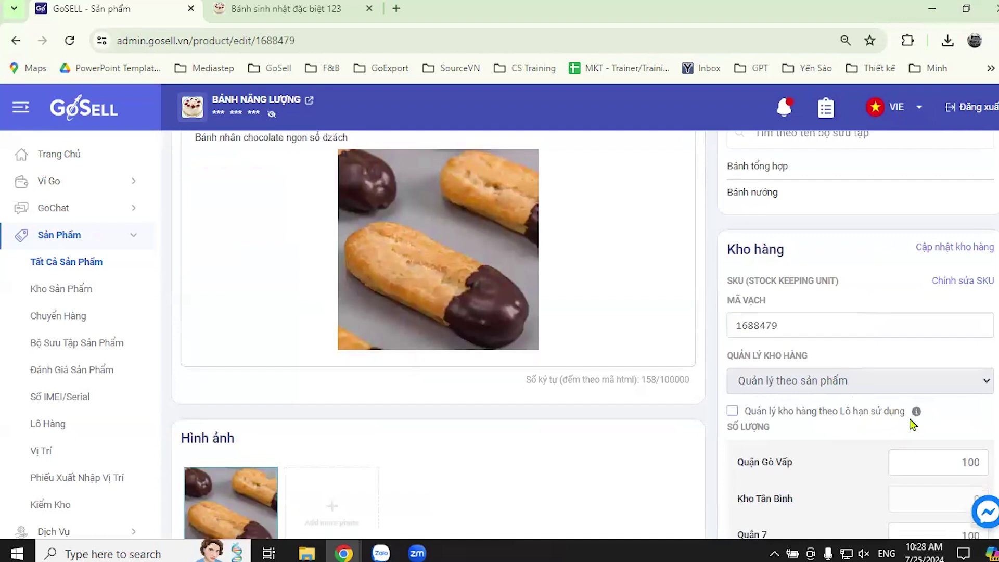
scroll(884, 416, down, 3)
scroll(862, 277, down, 4)
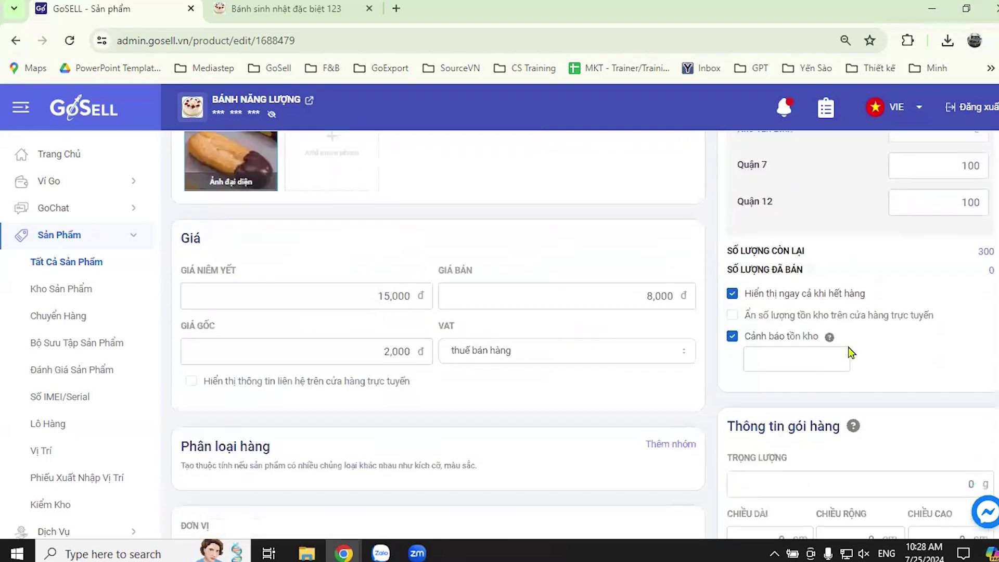
mouse_move(830, 343)
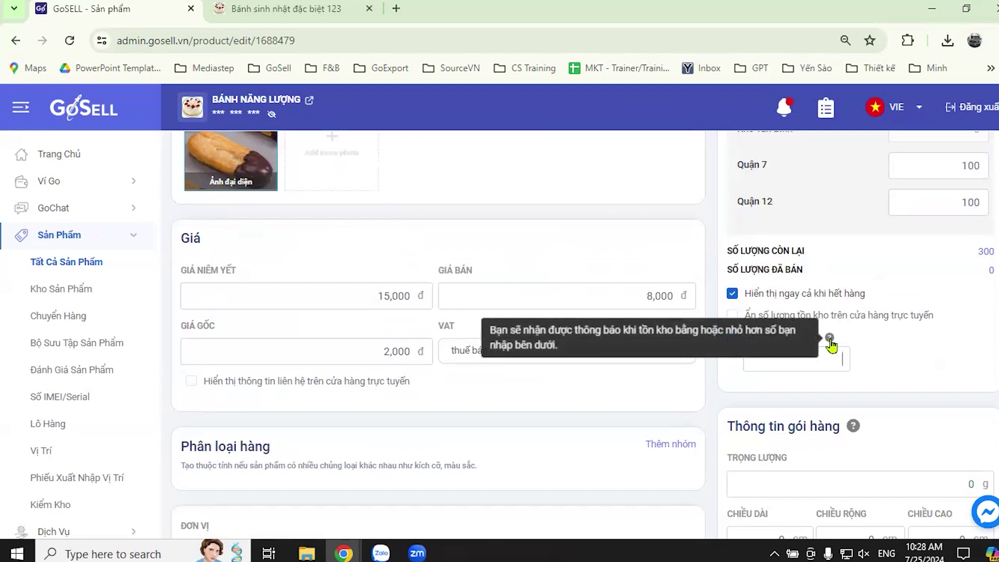
text(10)
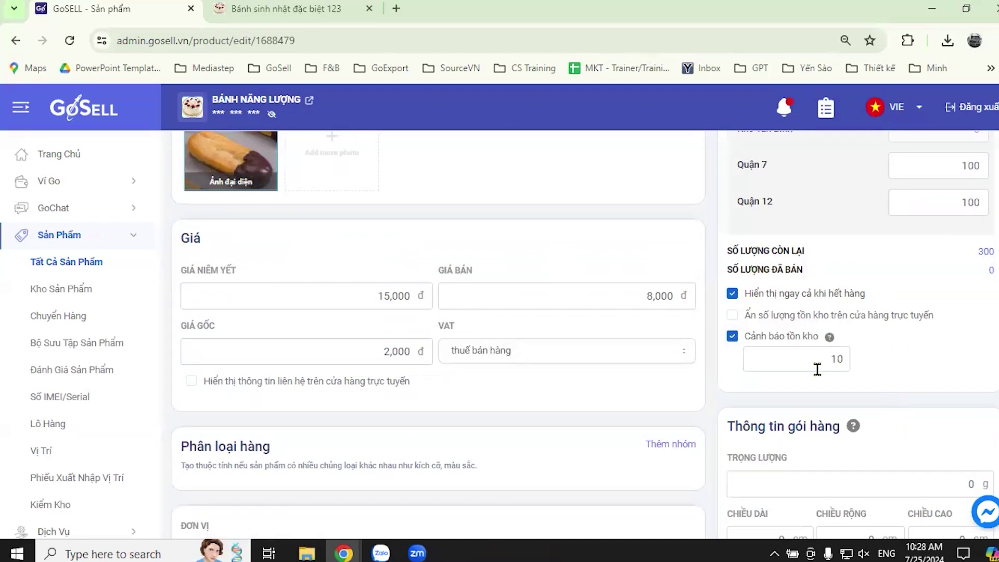
Set the package information to a weight of 10 g, length 5 cm, width 2 cm and height 2 cm.
scroll(753, 377, up, 10)
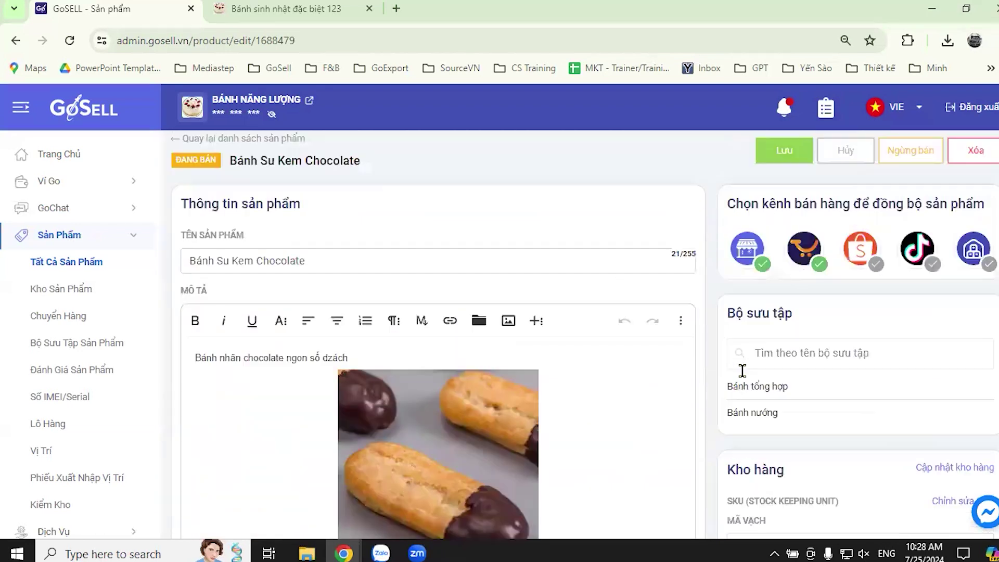
scroll(695, 318, down, 12)
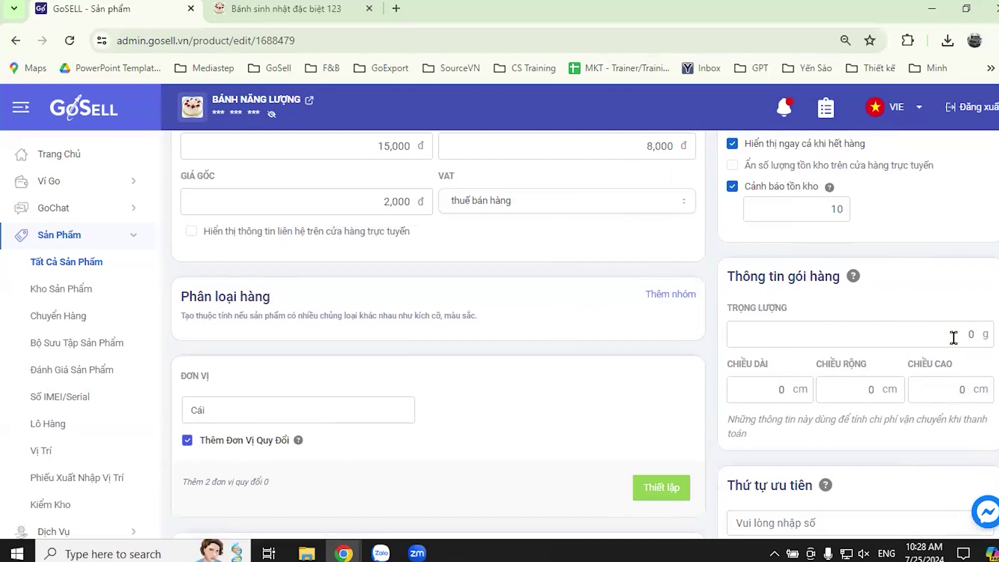
scroll(876, 351, down, 3)
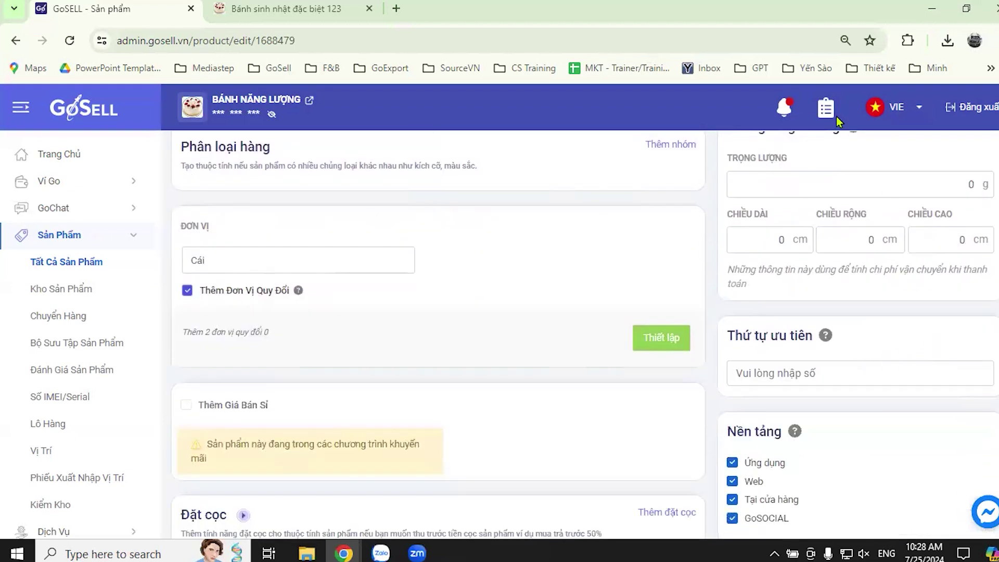
click(977, 179)
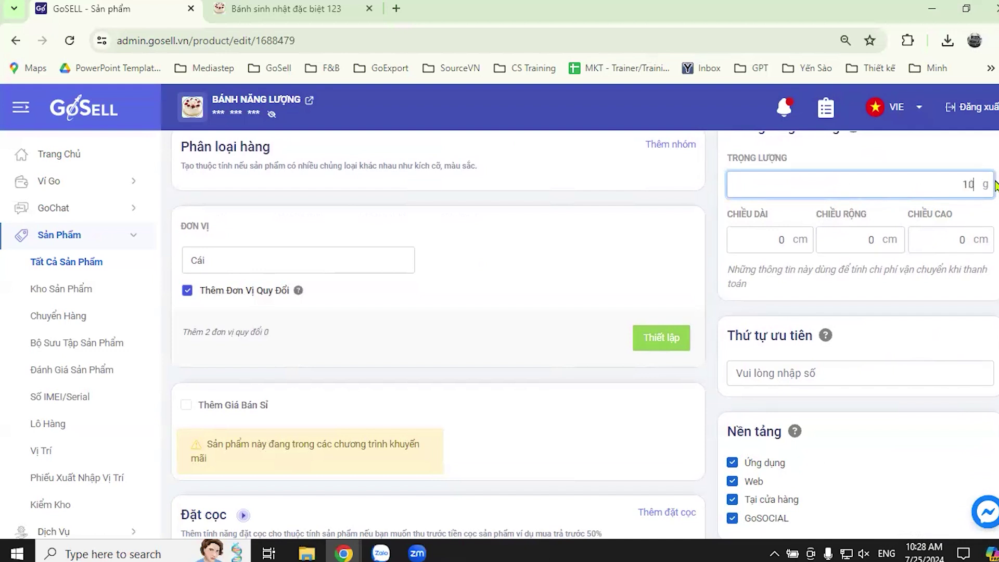
click(787, 239)
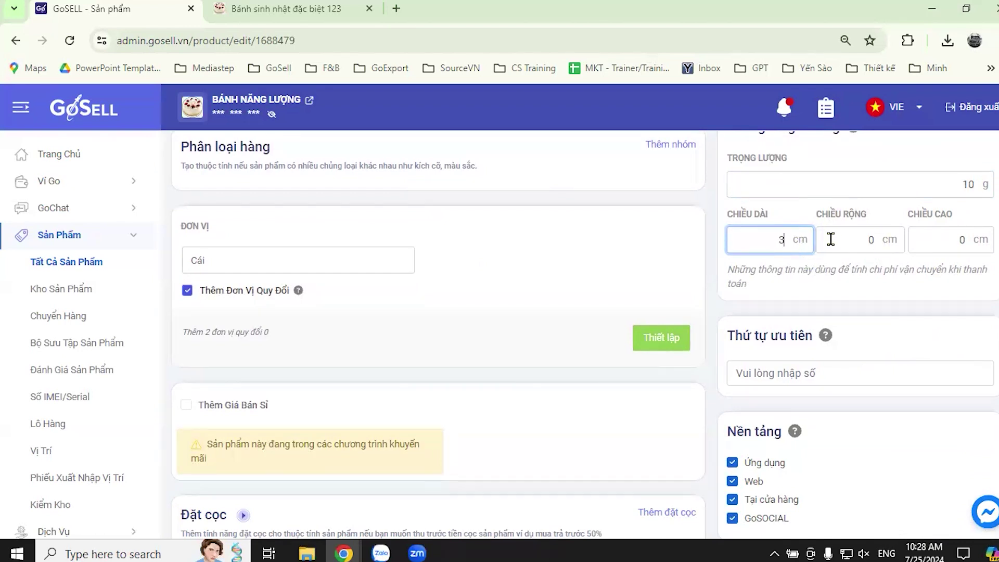
key(BackSpace)
click(877, 242)
click(873, 238)
text(2)
click(960, 239)
text(2)
click(894, 295)
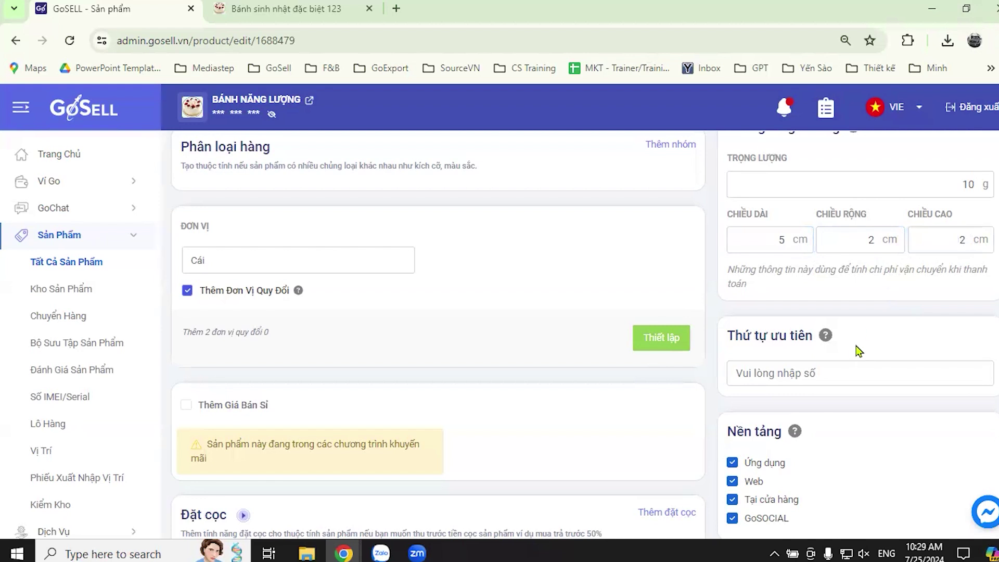
Review the Thứ tự ưu tiên and Nền tảng settings, toggling the platform Ứng dụng off and on again.
scroll(874, 359, up, 3)
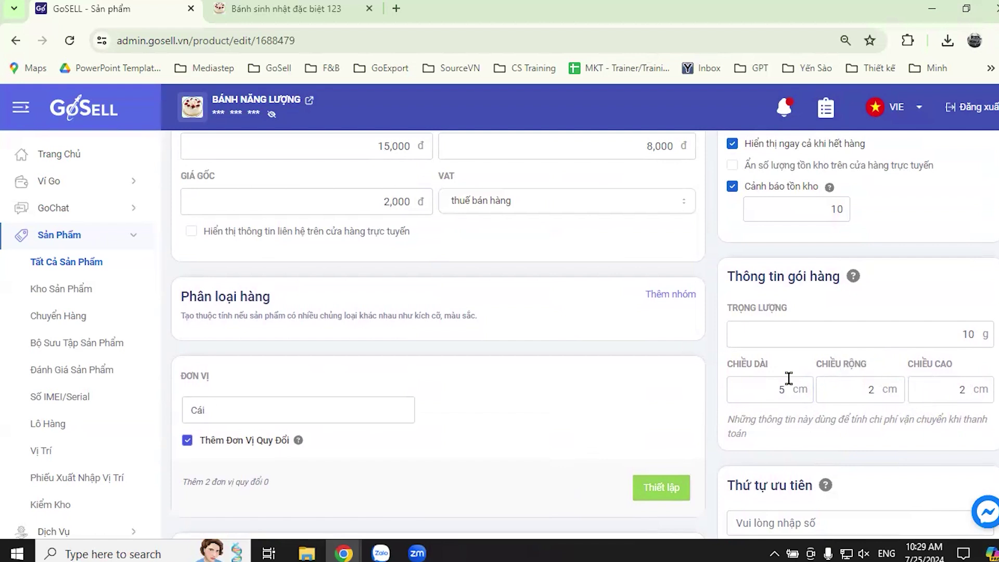
scroll(795, 377, down, 3)
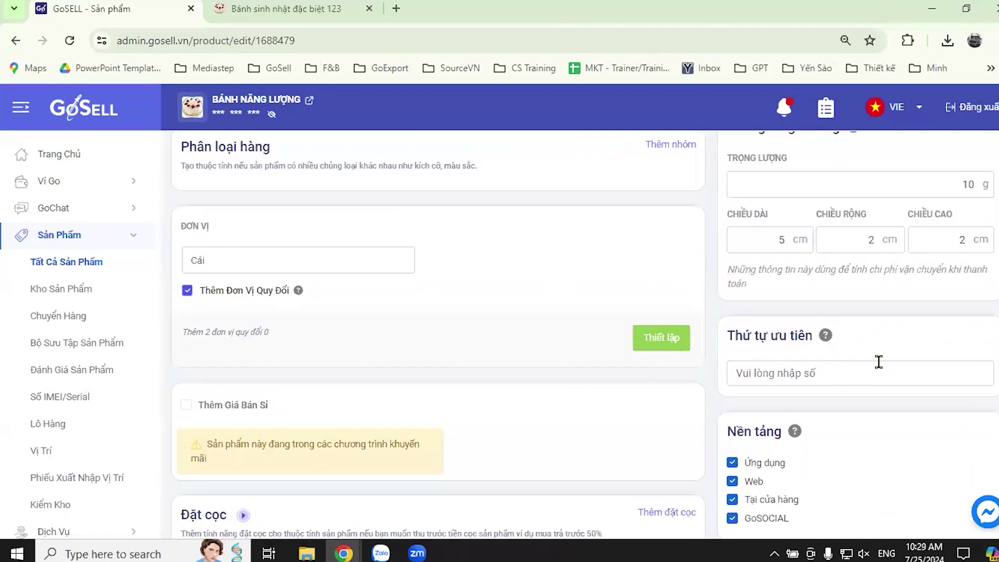
scroll(879, 359, down, 3)
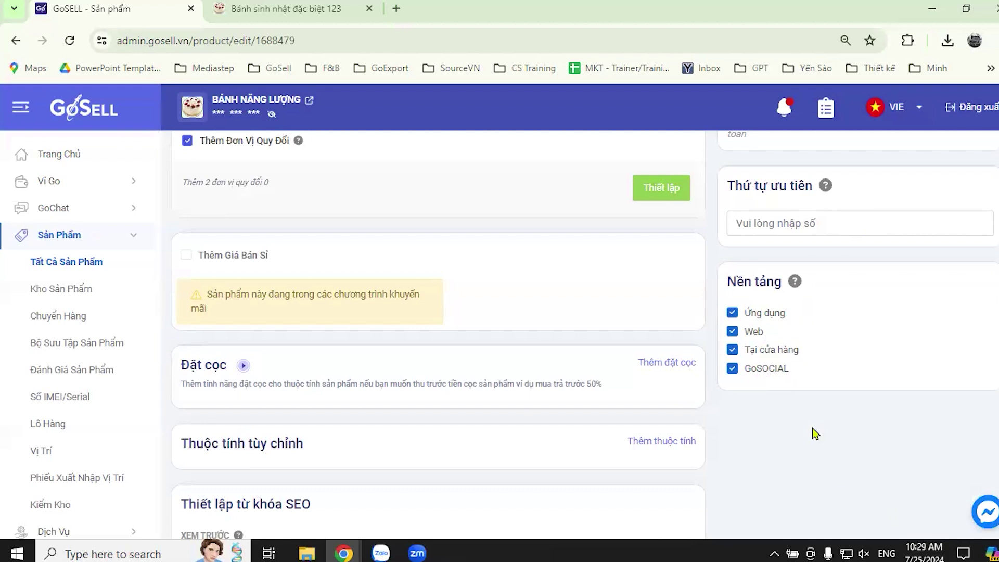
click(733, 314)
click(732, 313)
Save the changes to Bánh Su Kem Chocolate and dismiss the notification.
scroll(731, 386, up, 5)
scroll(729, 386, up, 10)
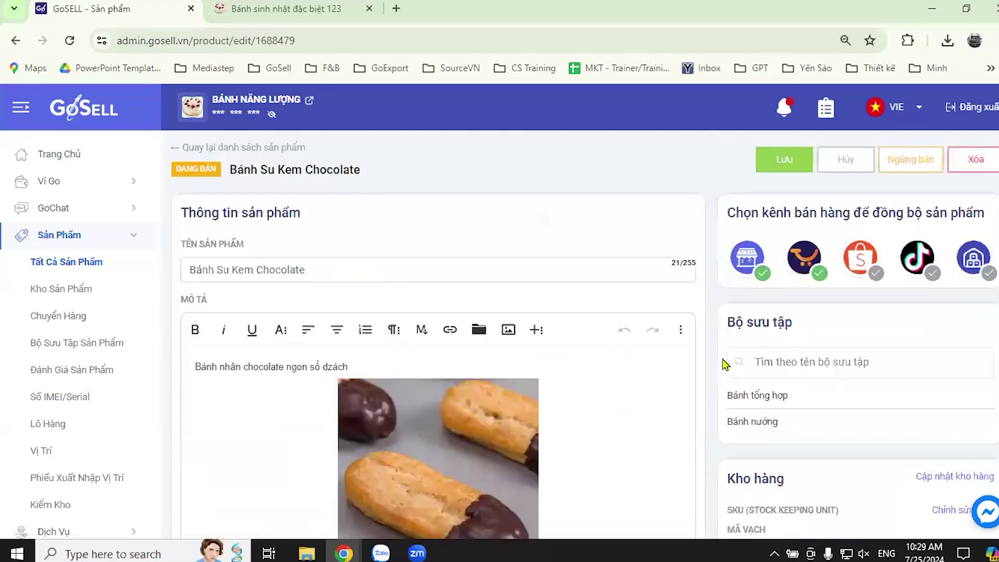
click(766, 156)
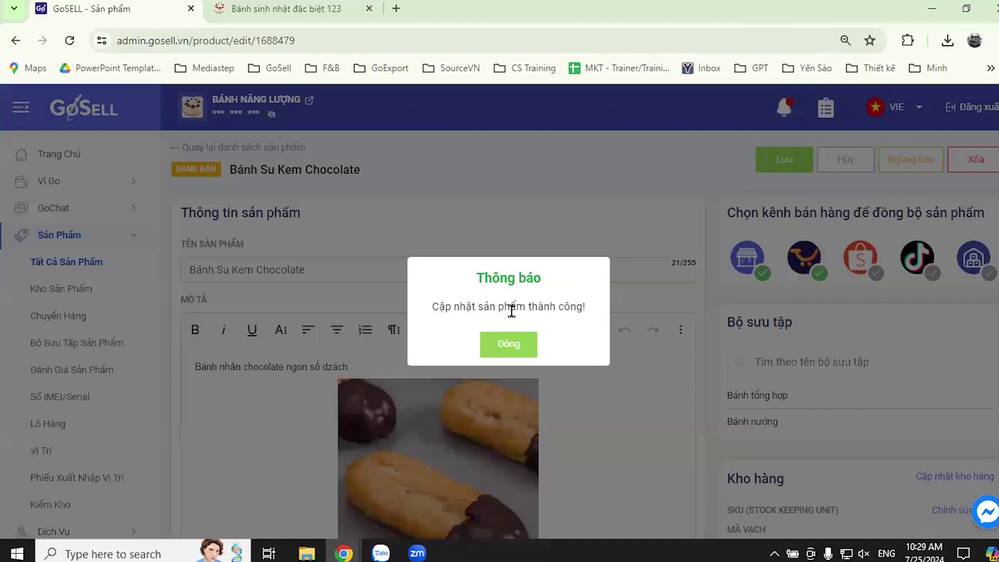
click(520, 347)
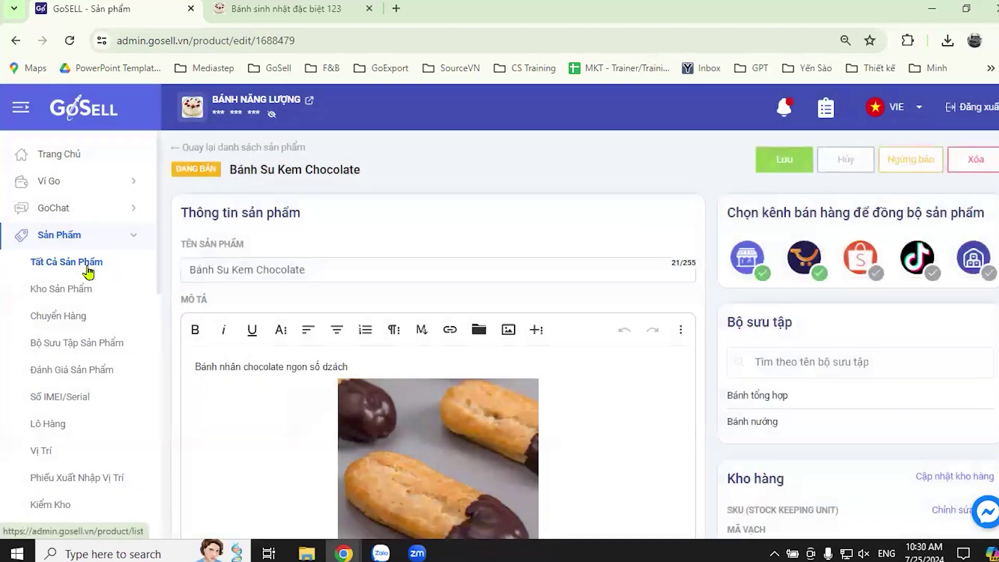
Search the full product list for "Bánh su".
click(95, 267)
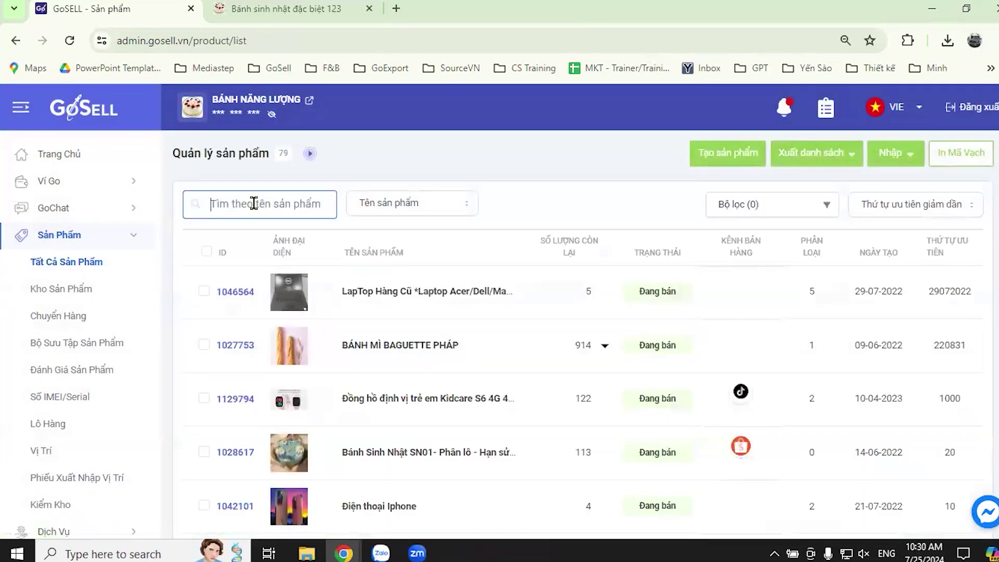
text(Banh)
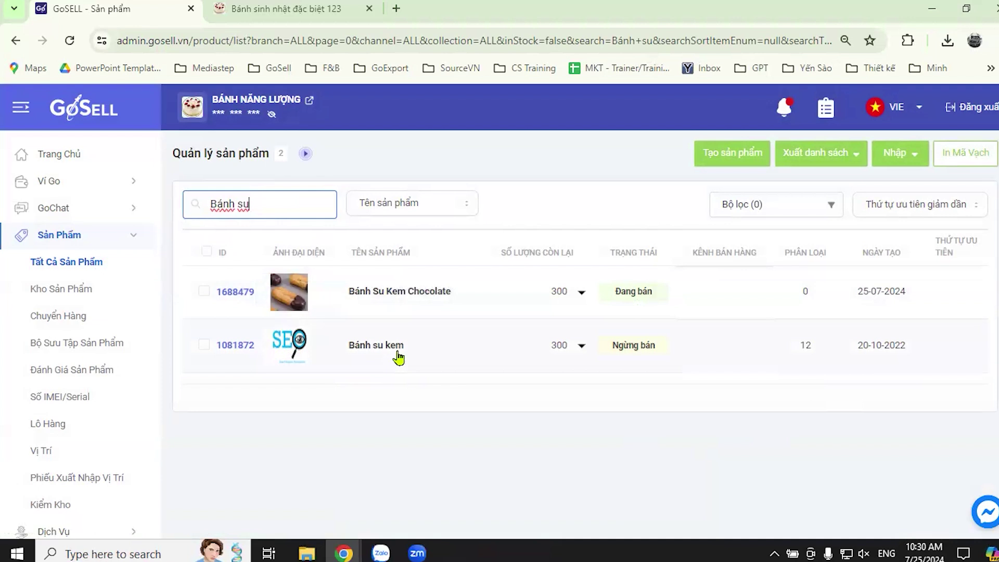
click(473, 142)
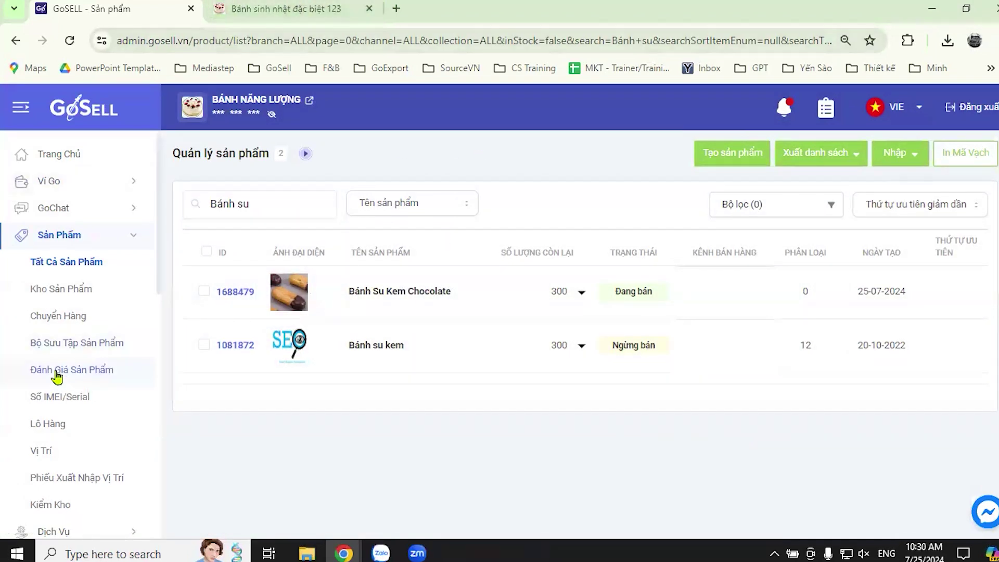
Go to the product collections (Bộ Sưu Tập Sản Phẩm) and examine each collection's name, type (Tự động or Thủ công) and product quantity.
click(71, 348)
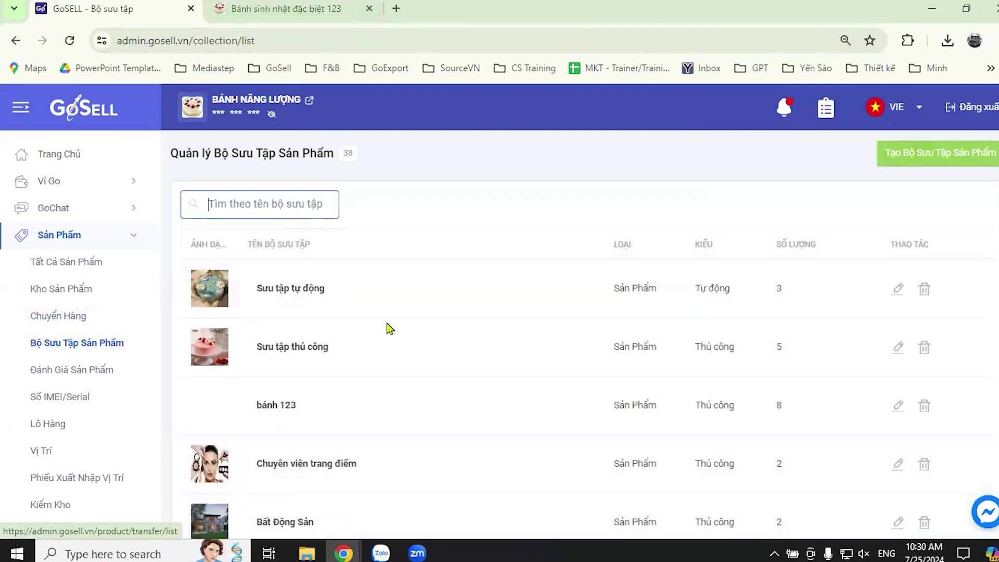
scroll(416, 344, down, 4)
scroll(398, 390, up, 3)
scroll(453, 373, down, 5)
scroll(469, 375, up, 7)
scroll(466, 371, down, 1)
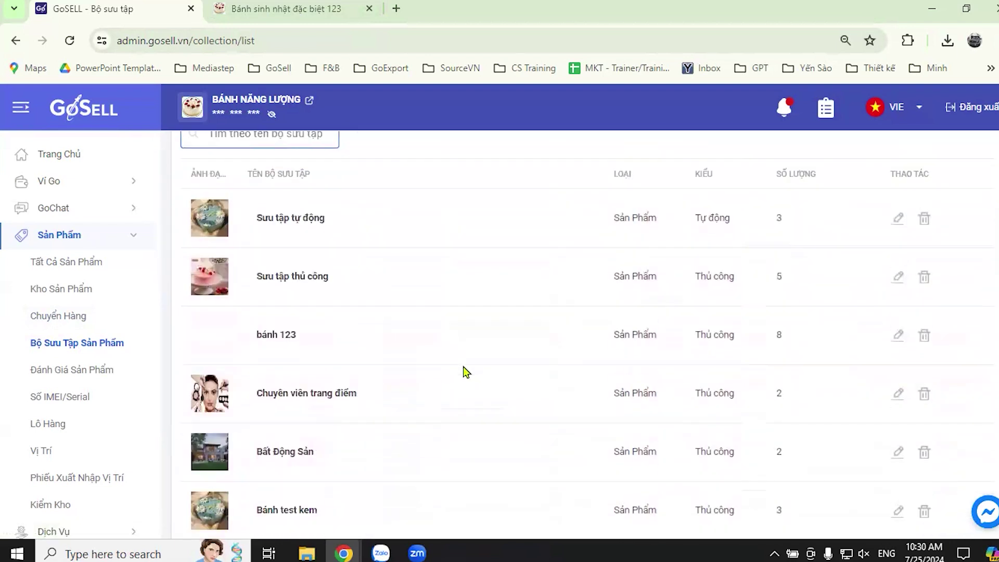
scroll(466, 359, down, 1)
scroll(487, 282, down, 2)
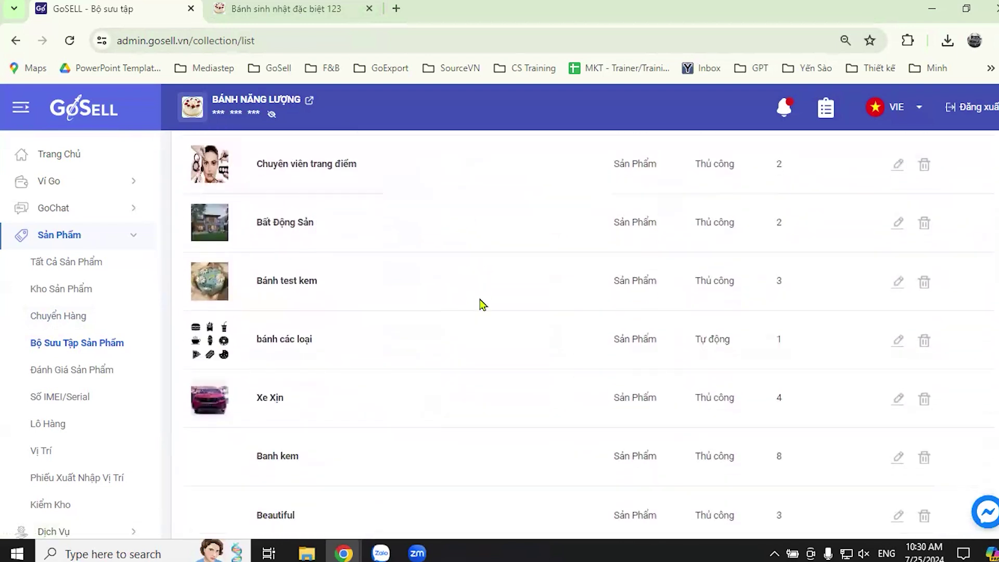
scroll(482, 315, up, 1)
scroll(438, 273, up, 3)
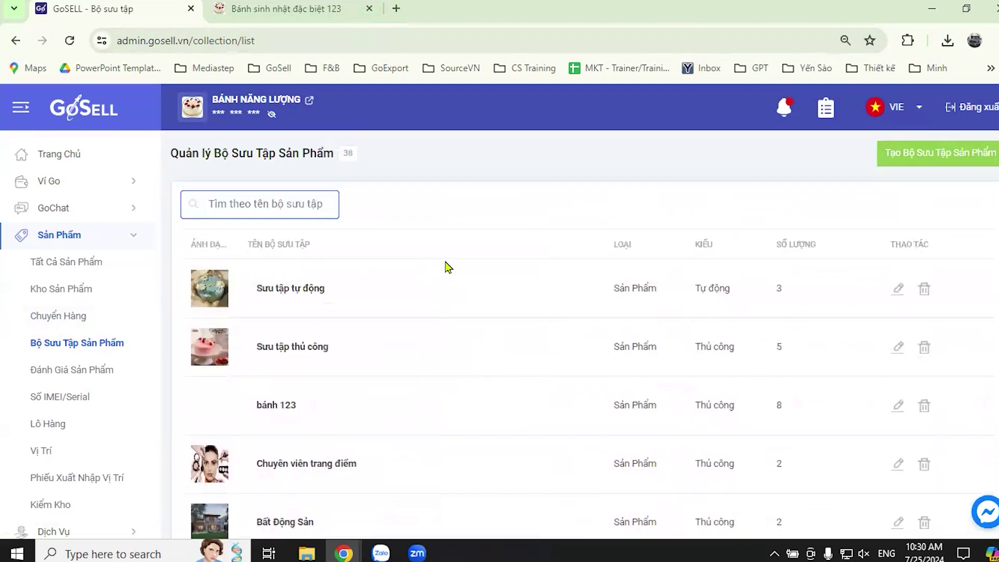
scroll(503, 271, down, 7)
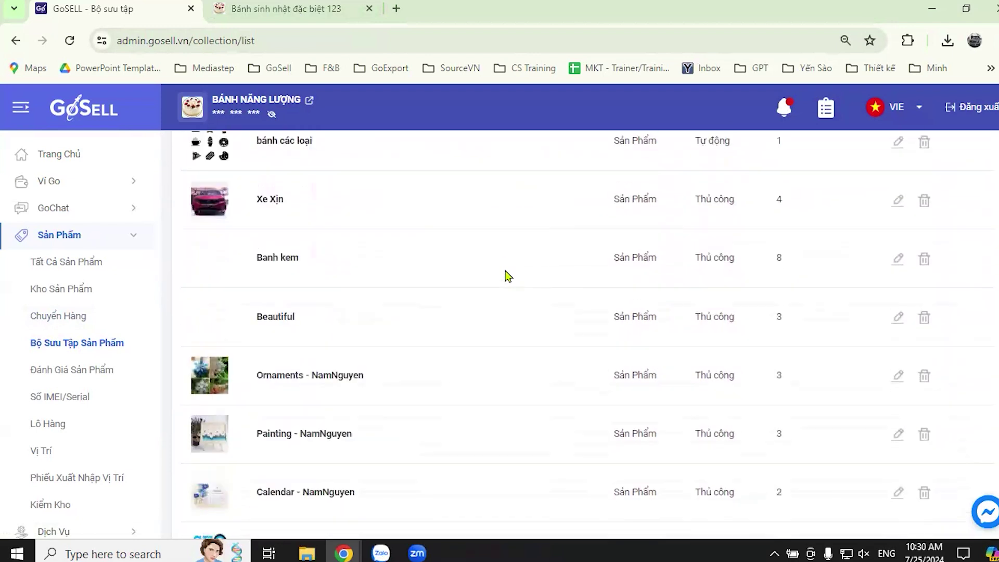
scroll(505, 271, down, 3)
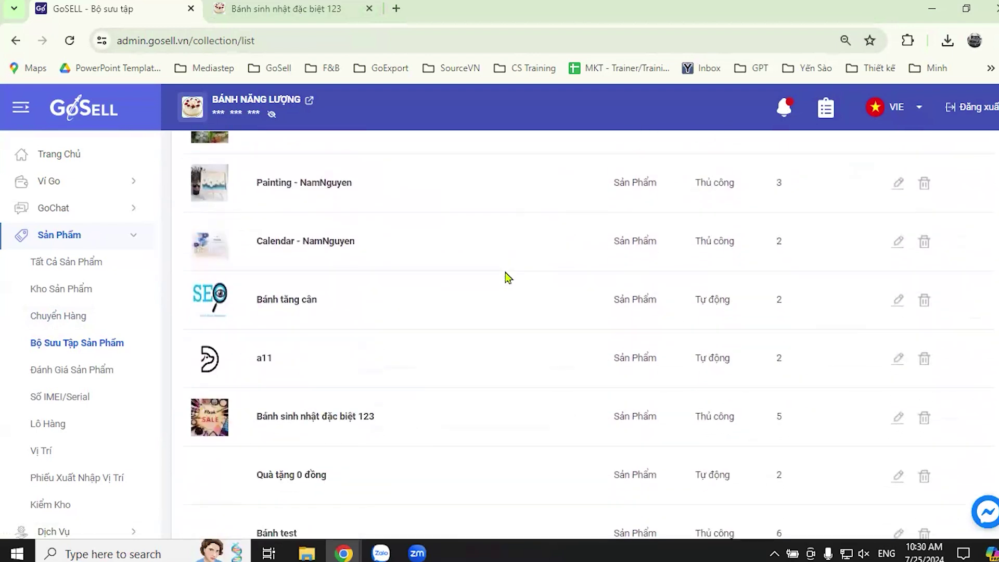
scroll(505, 274, down, 3)
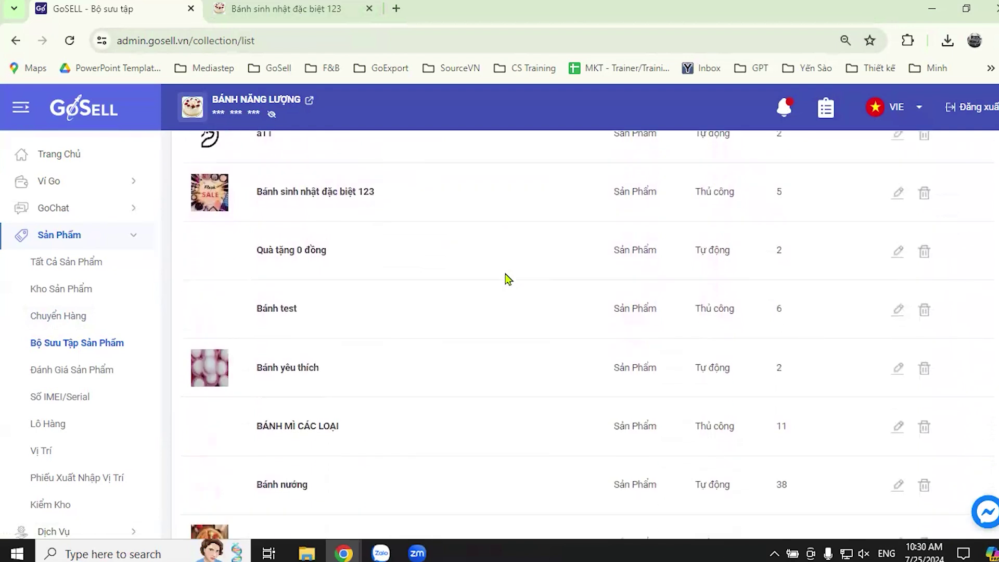
scroll(510, 279, down, 1)
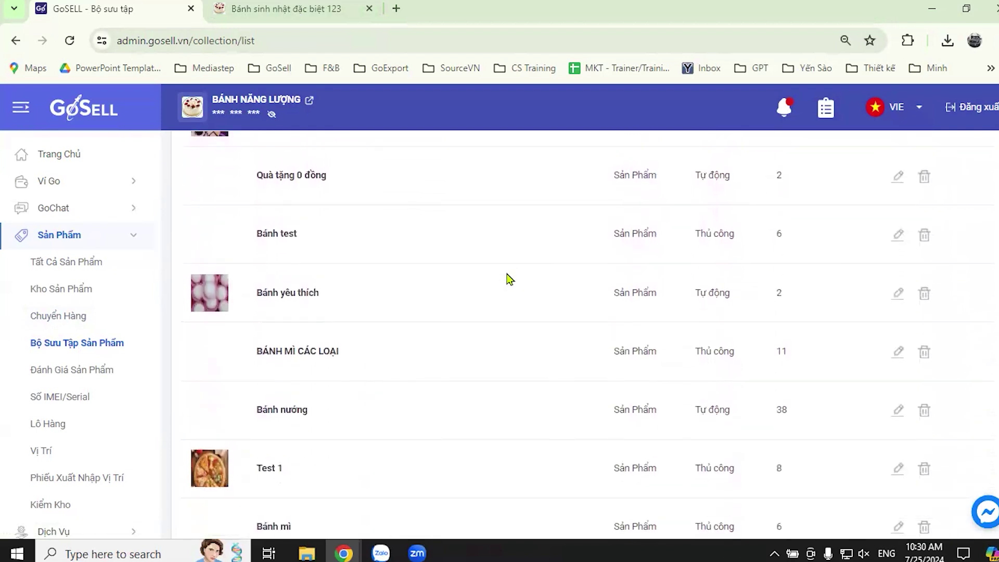
scroll(510, 279, down, 1)
scroll(510, 280, down, 2)
scroll(508, 279, down, 2)
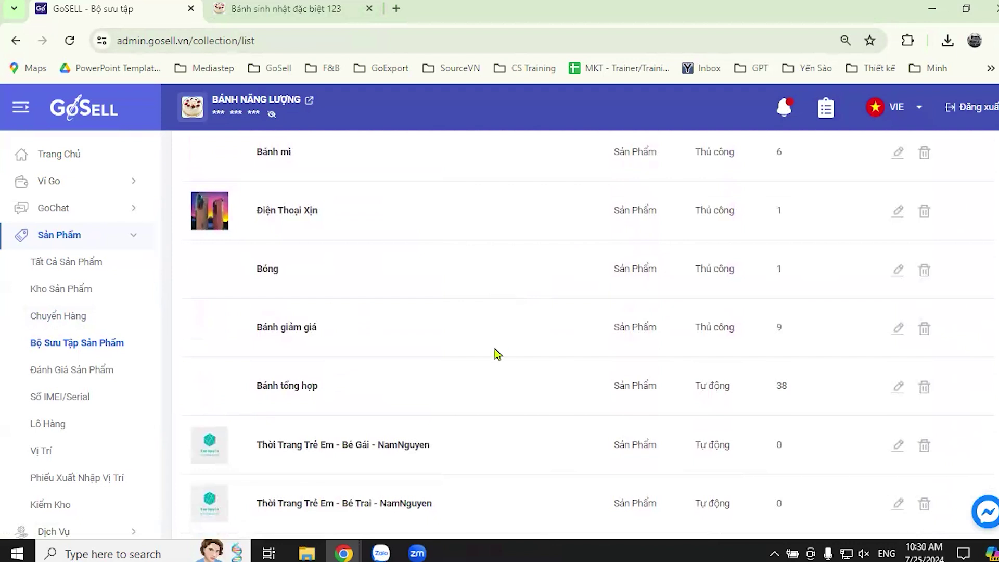
Open the automatic collection "Bánh yêu thích" for editing and examine its name, image, conditions and product list.
scroll(497, 354, up, 5)
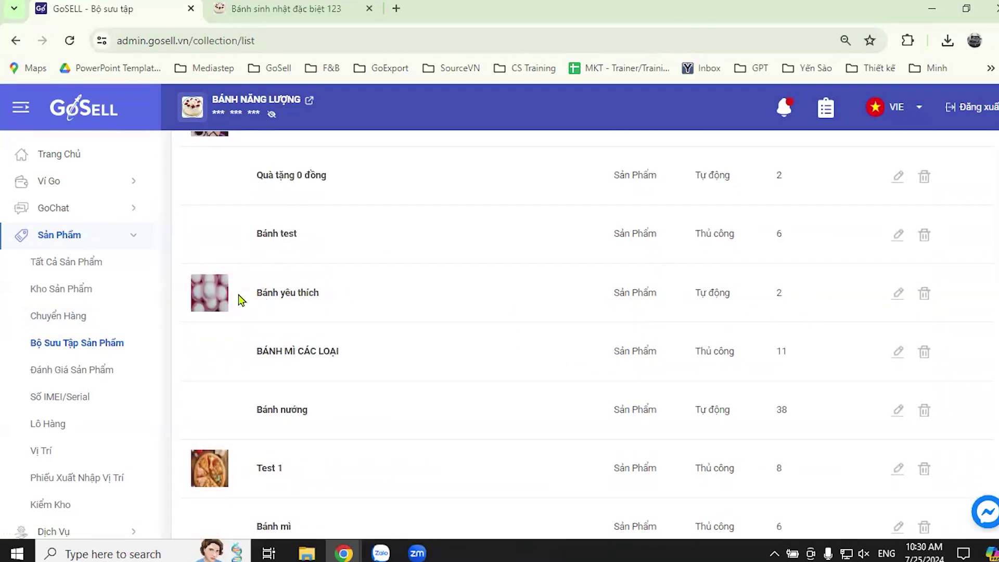
click(897, 292)
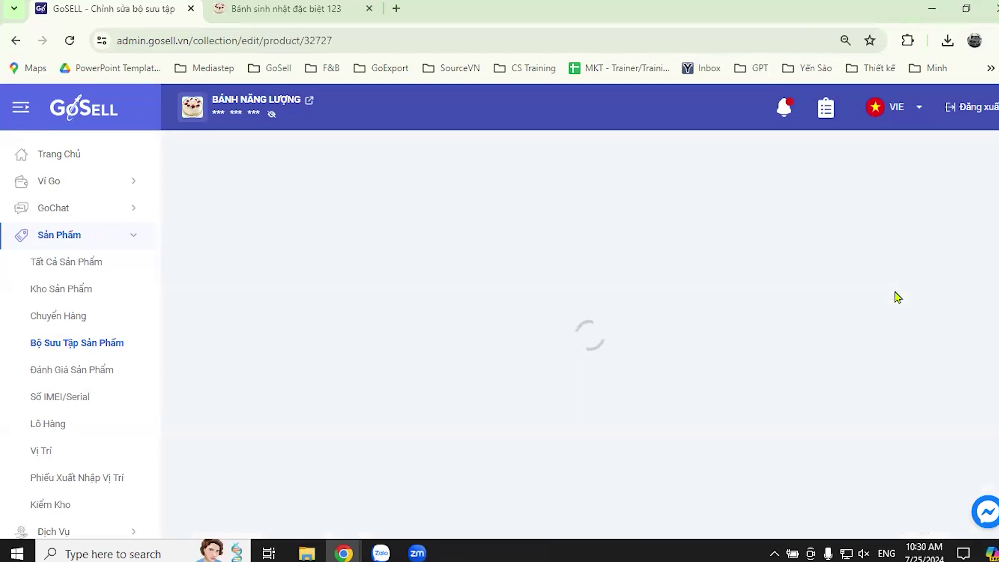
scroll(540, 373, down, 2)
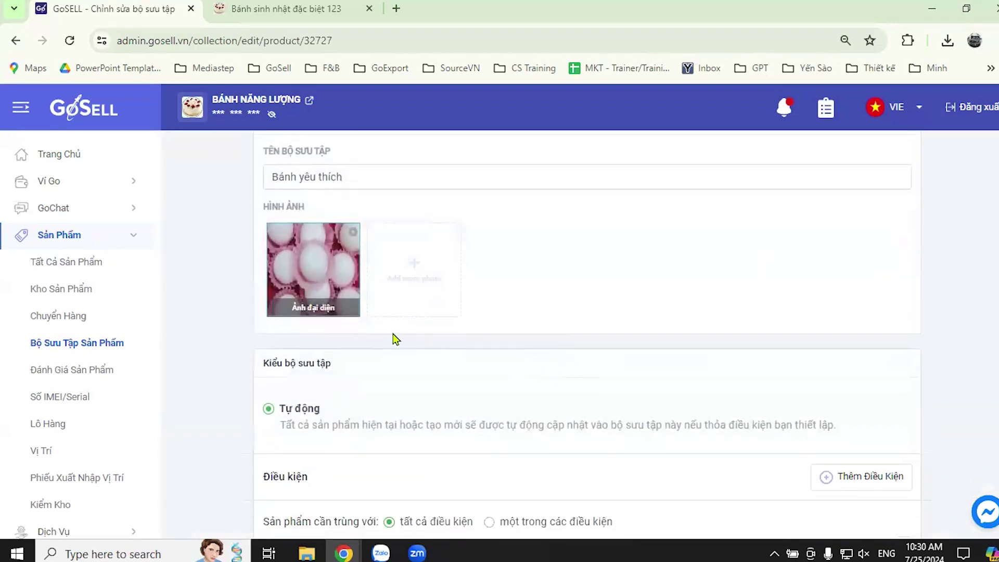
scroll(629, 331, down, 2)
scroll(678, 323, up, 4)
scroll(679, 323, down, 5)
scroll(680, 323, down, 12)
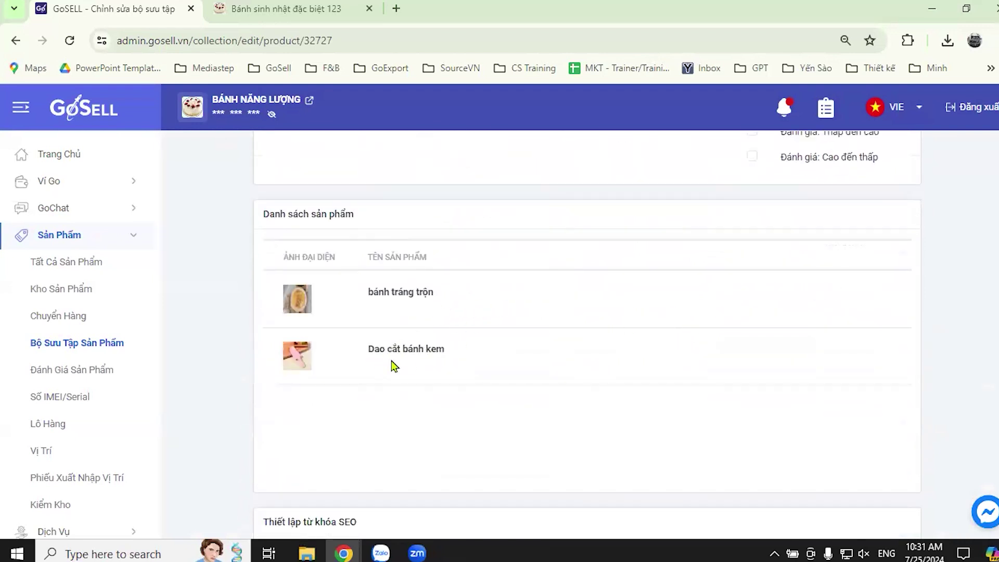
scroll(542, 337, up, 3)
scroll(601, 360, up, 12)
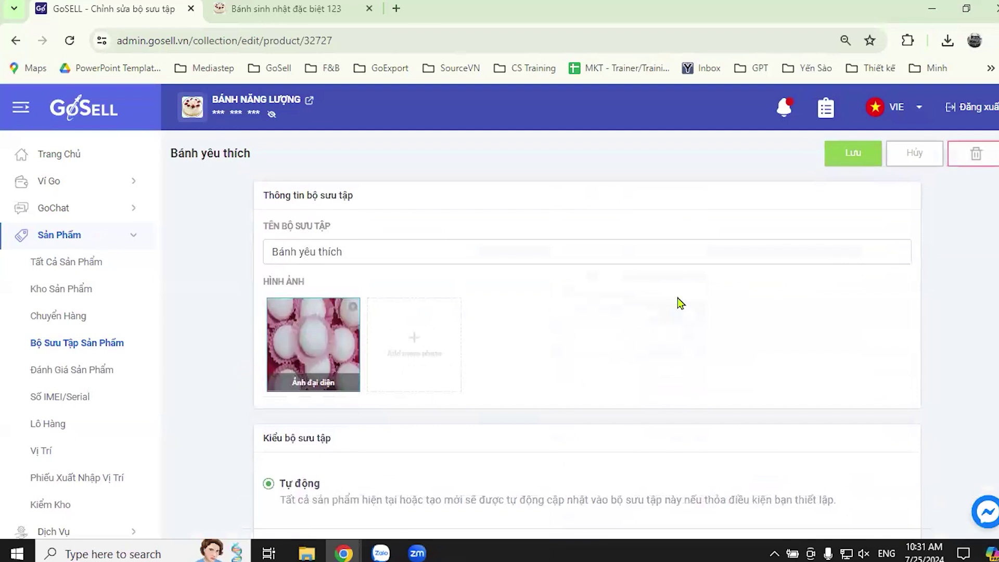
Examine how the Tự động type, the Tiêu đề sản phẩm condition and the Khách hàng áp dụng, filter and sort settings define the collection.
scroll(526, 265, down, 10)
scroll(552, 265, down, 4)
scroll(553, 266, up, 3)
scroll(629, 336, up, 3)
scroll(632, 335, down, 9)
scroll(636, 338, up, 5)
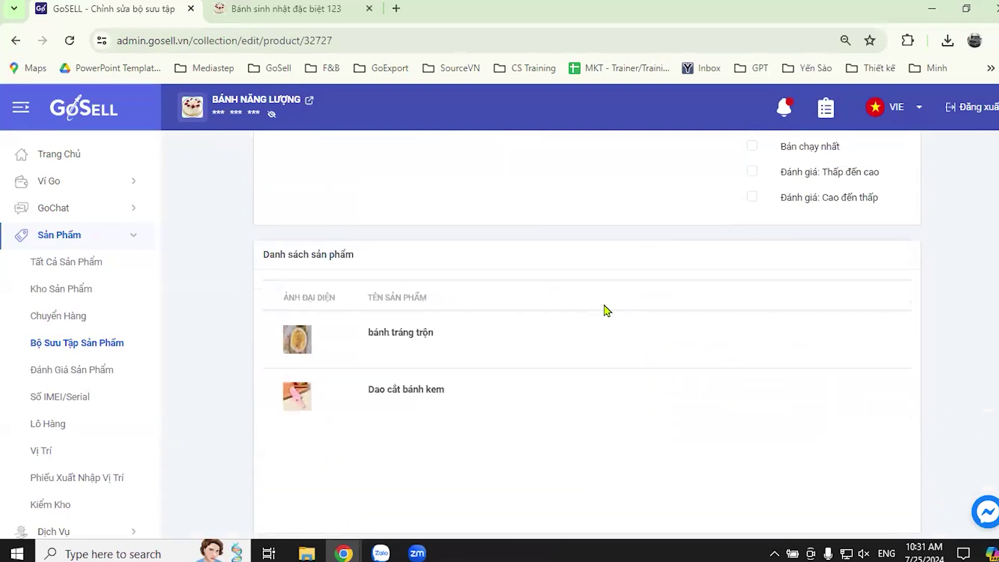
scroll(606, 310, up, 5)
scroll(609, 317, up, 1)
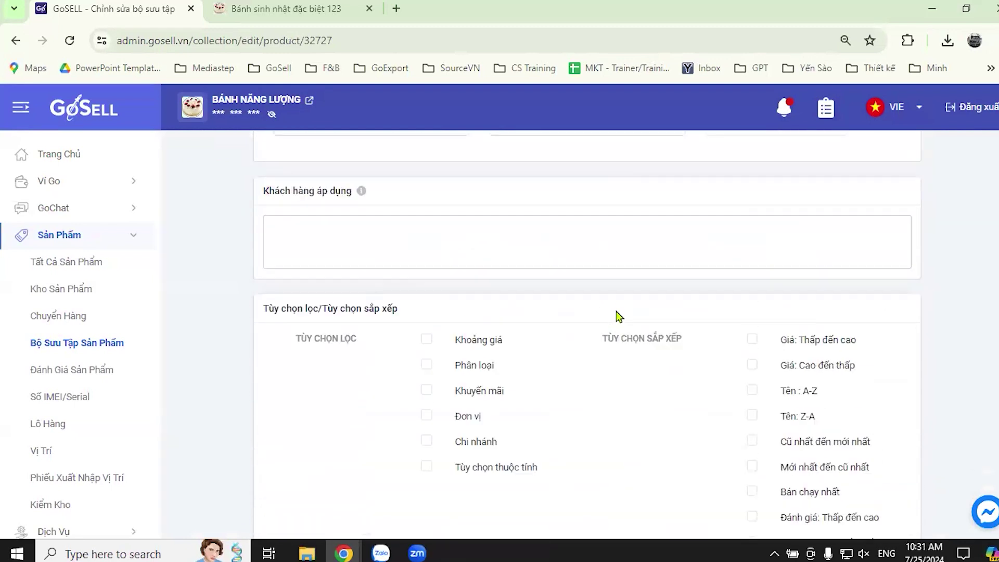
scroll(616, 316, up, 6)
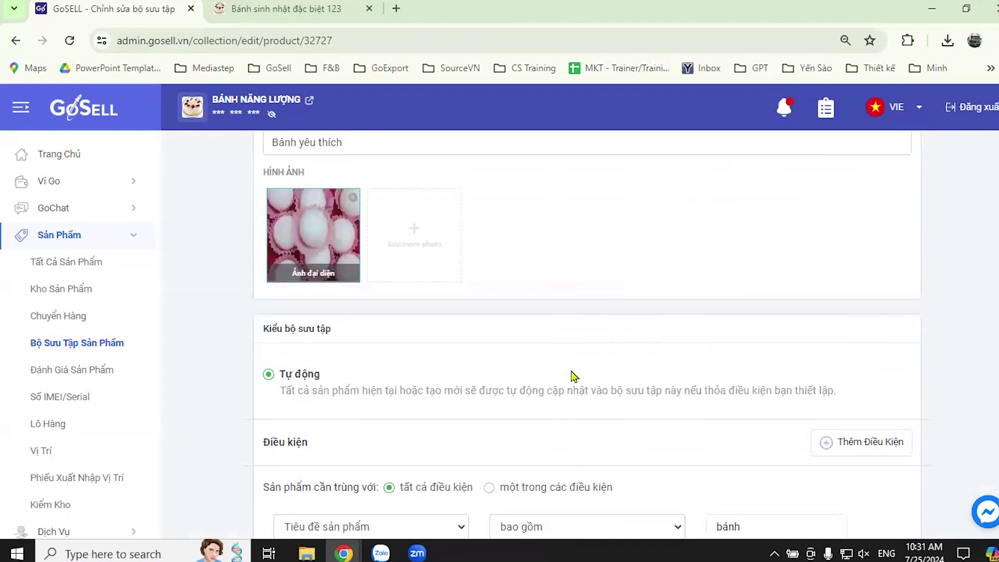
scroll(623, 351, up, 2)
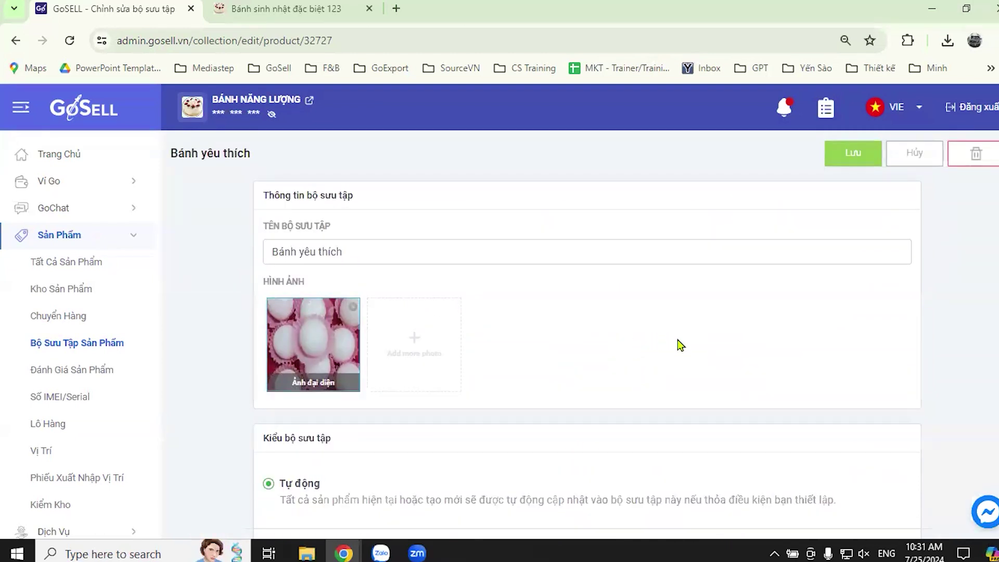
scroll(678, 346, down, 7)
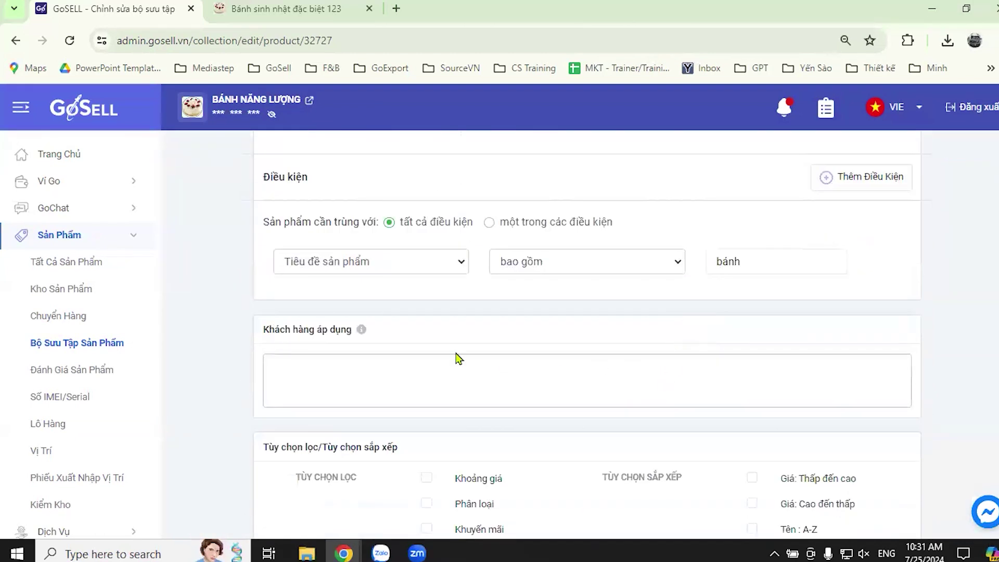
Return to the collection list, start a new product collection and examine its Kiểu bộ sưu tập, Khách hàng áp dụng and filter/sort settings.
click(115, 345)
key(Return)
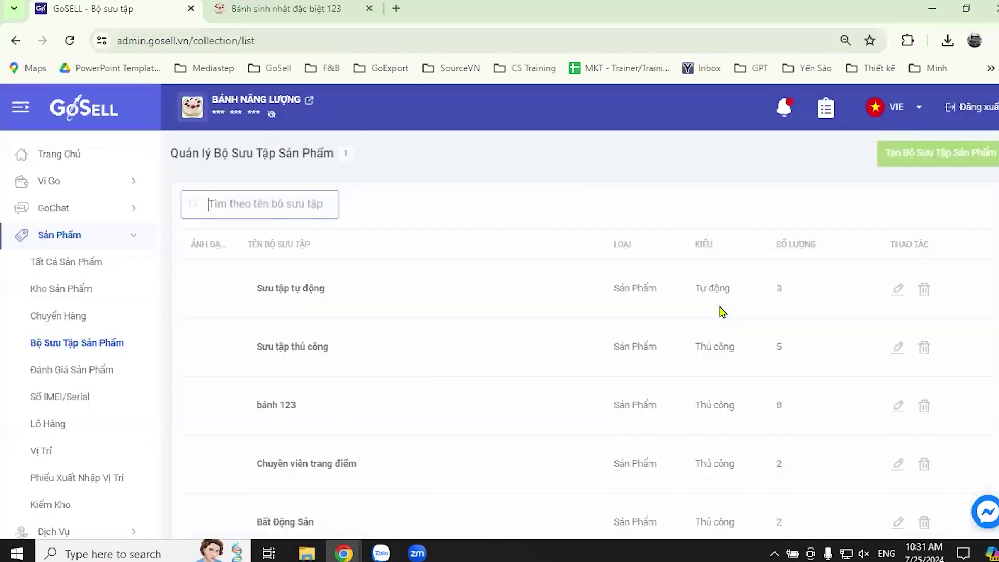
click(899, 165)
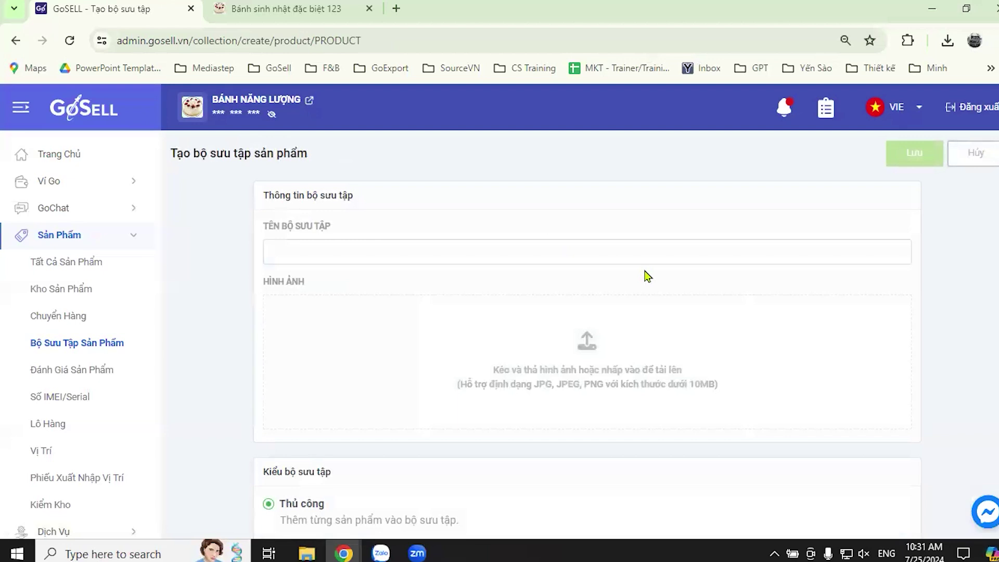
scroll(671, 268, down, 2)
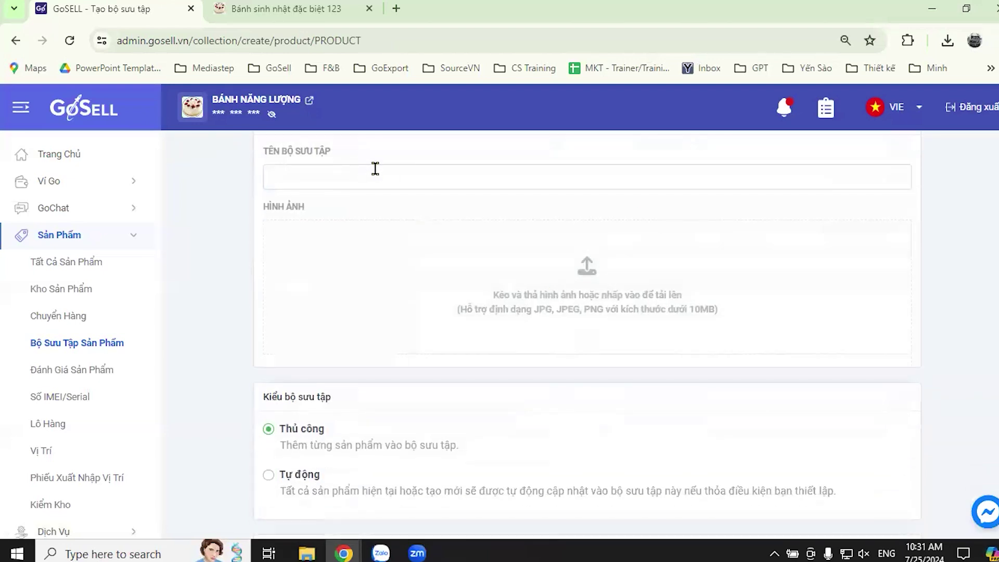
scroll(572, 286, down, 5)
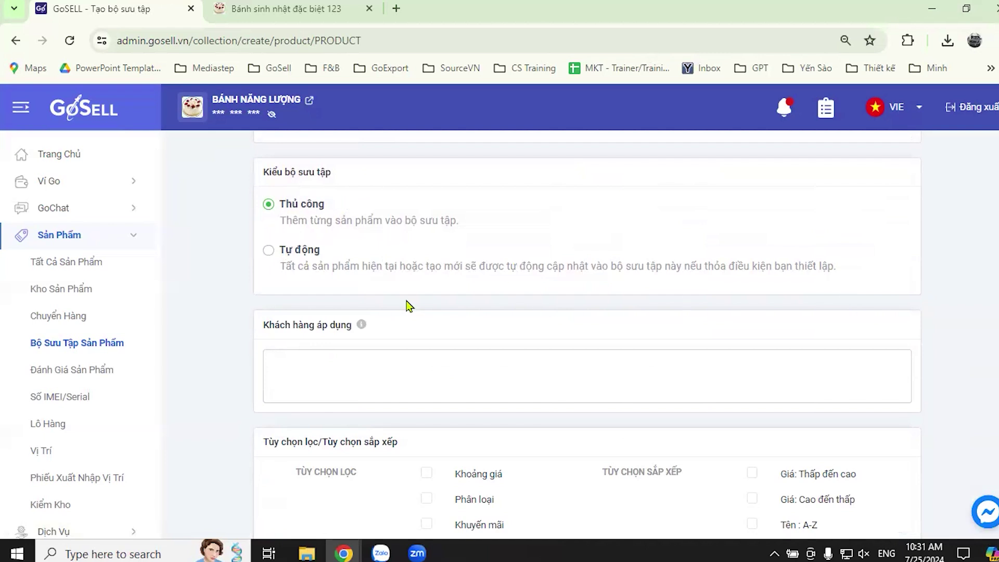
scroll(418, 296, down, 3)
scroll(475, 306, up, 4)
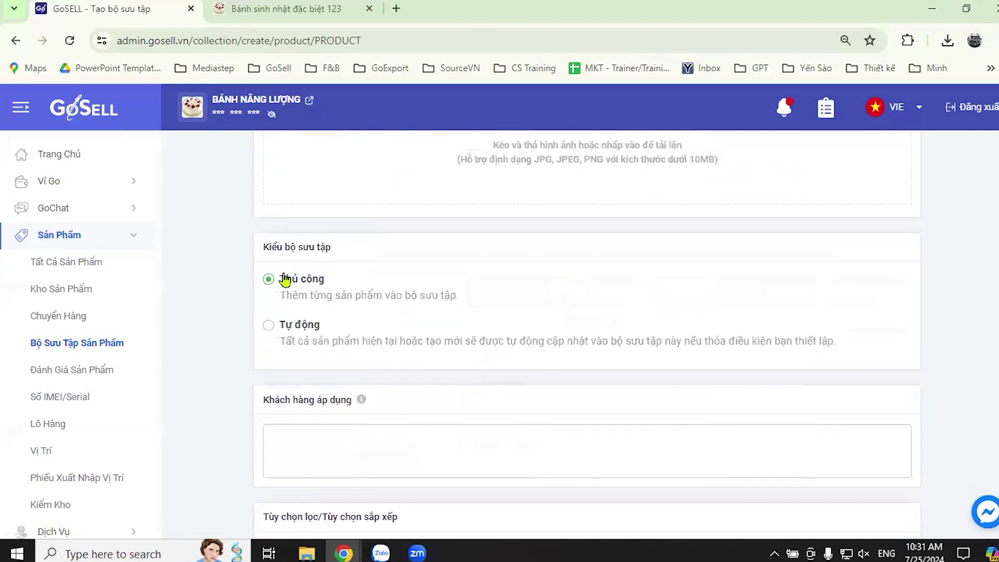
scroll(625, 307, down, 6)
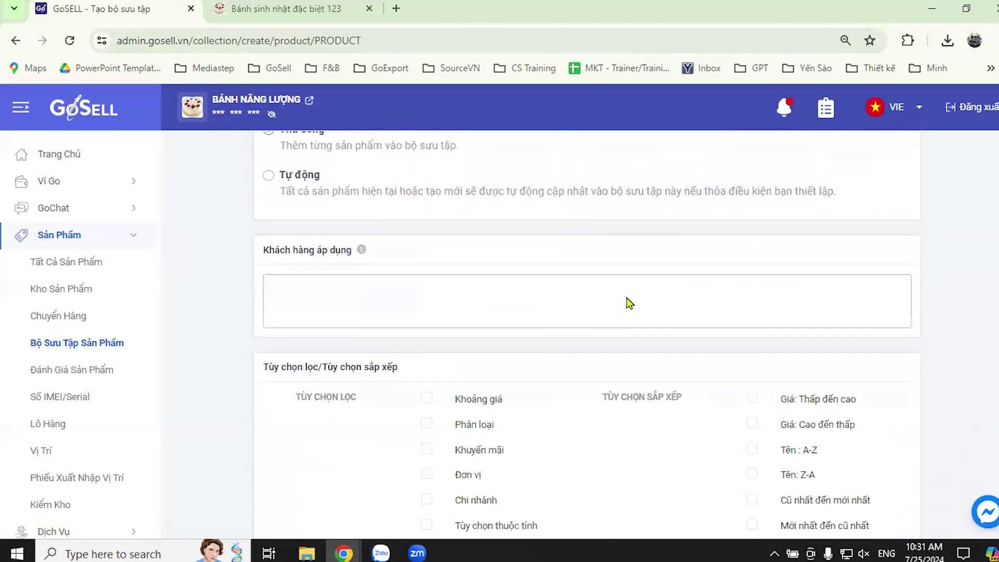
scroll(624, 305, down, 4)
scroll(640, 335, up, 3)
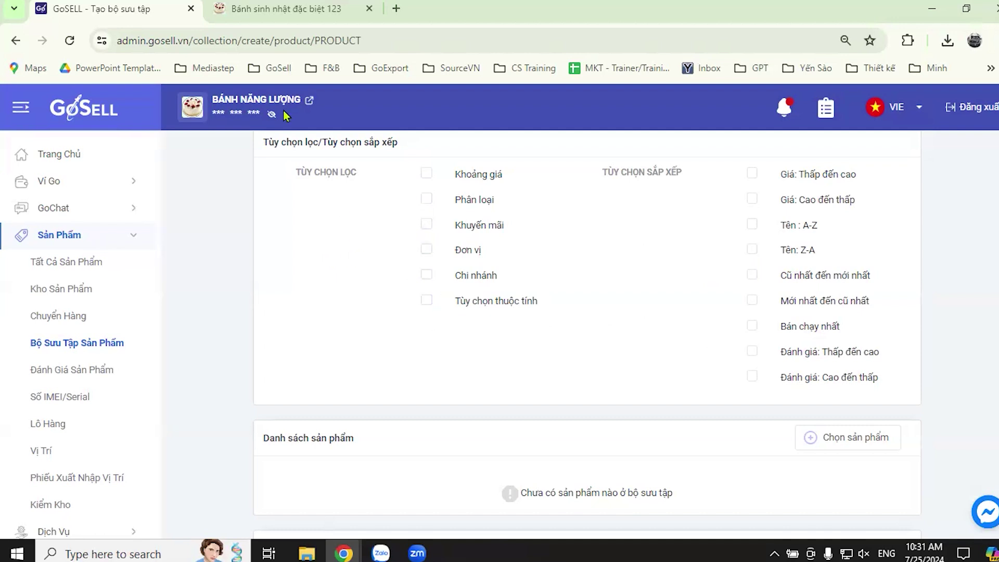
View the branch filter and products on the storefront page "Bánh sinh nhật đặc biệt 123", and return to the new collection form.
click(260, 9)
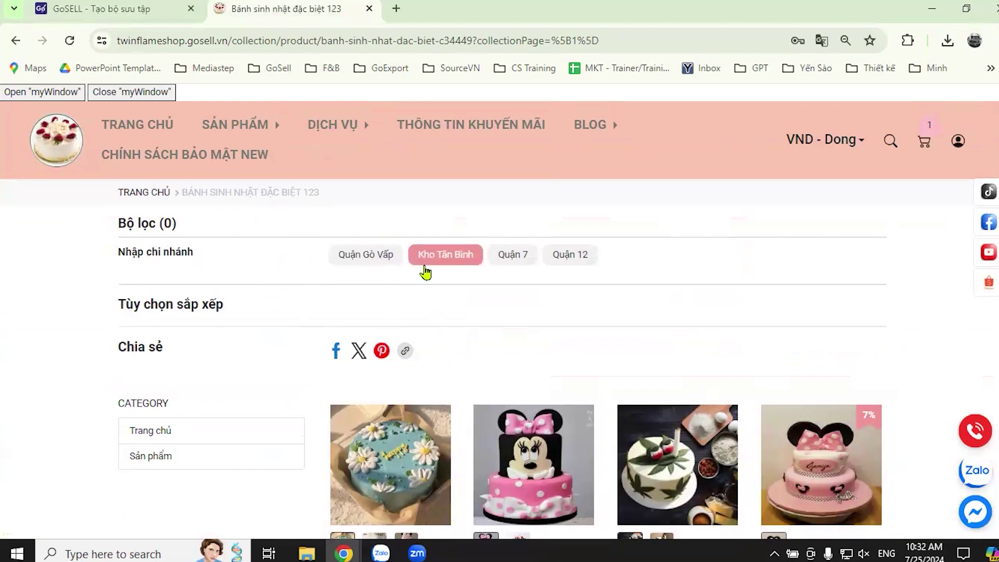
scroll(312, 357, down, 5)
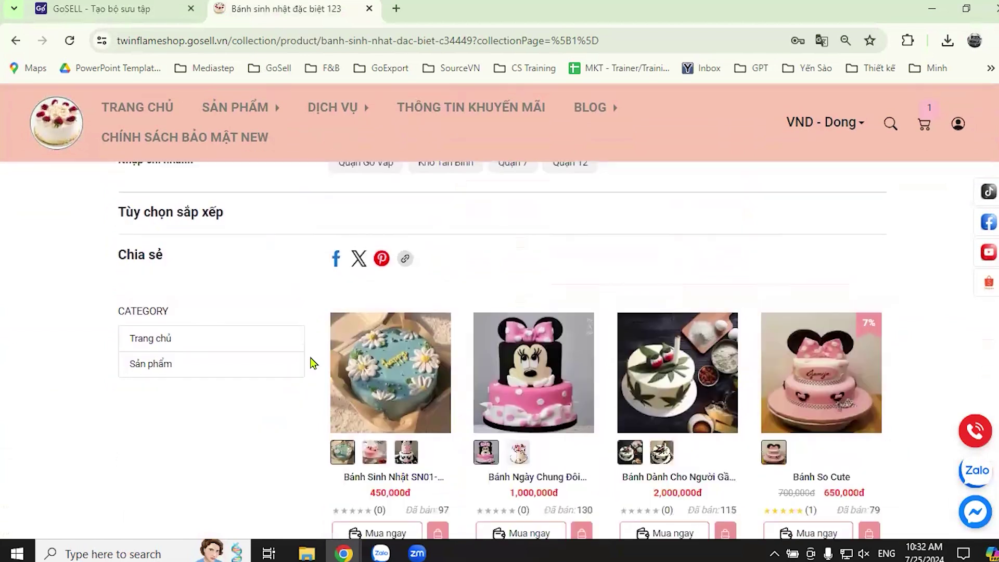
scroll(315, 356, up, 4)
click(138, 8)
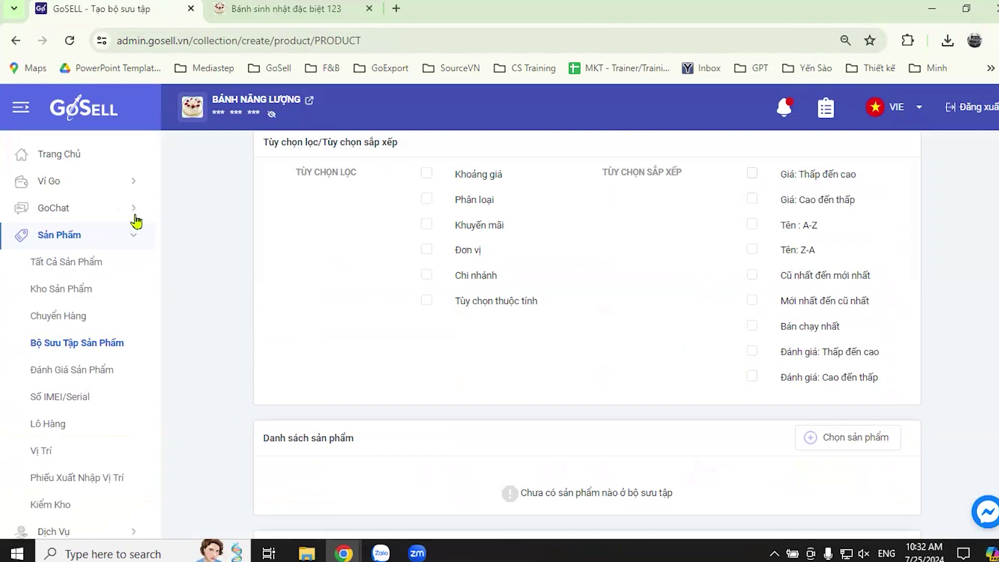
Open the BÁNH MÌ CÁC LOẠI collection on the storefront and examine its price range filter and products.
click(304, 8)
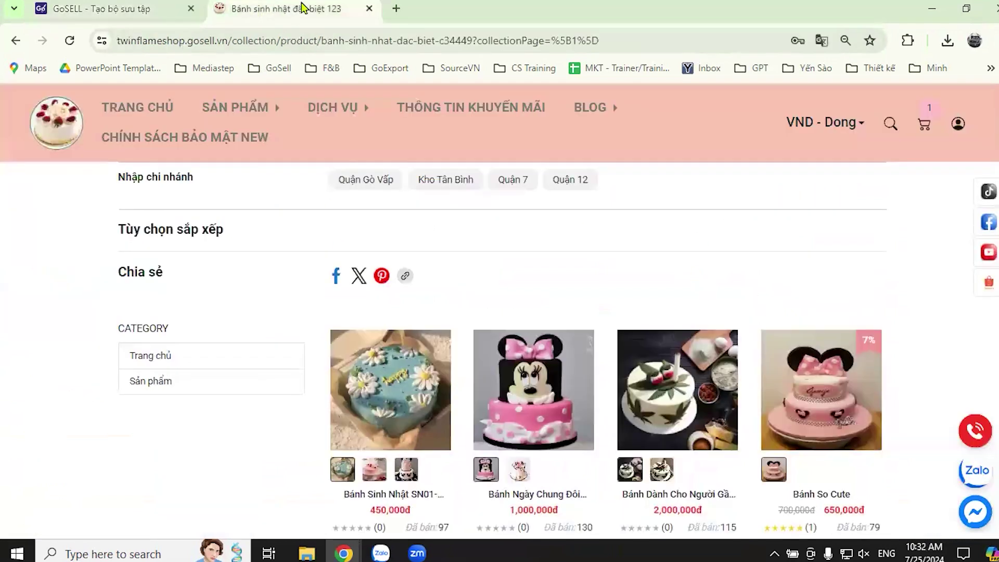
mouse_move(238, 117)
click(230, 179)
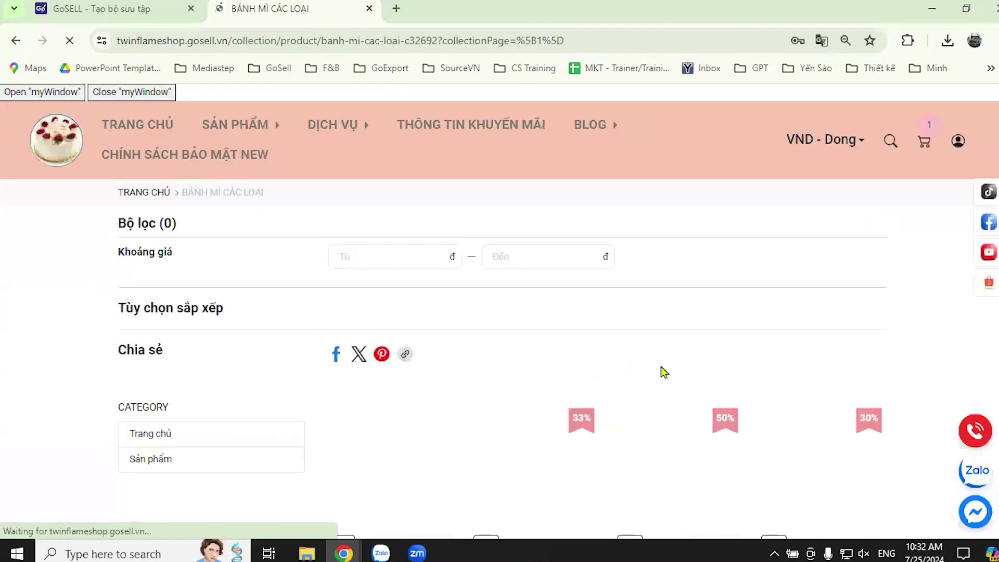
scroll(607, 330, down, 7)
scroll(687, 363, up, 7)
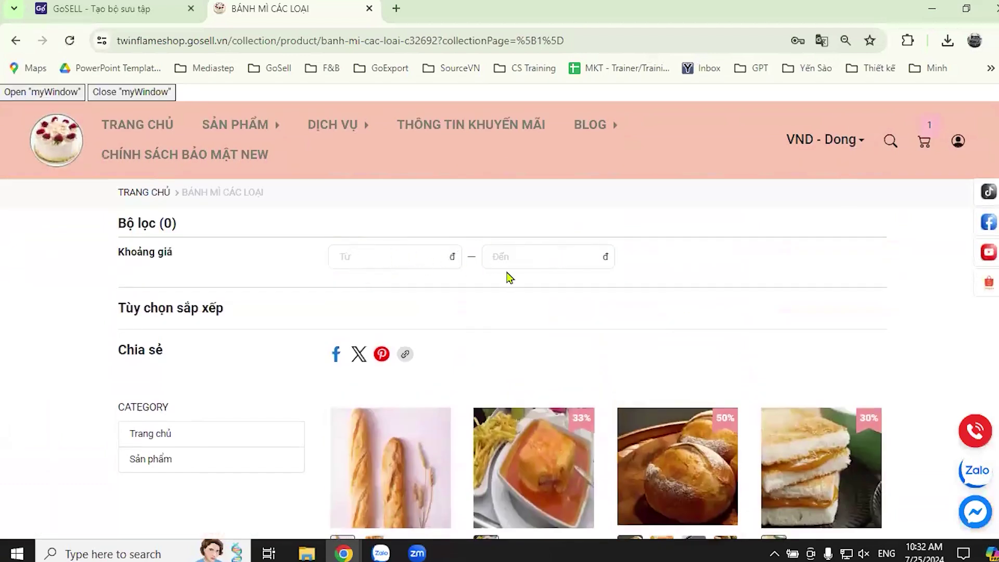
Compare the Khoảng giá filter option in the new collection form with the storefront's price range filter, turning the option on and off again.
click(157, 4)
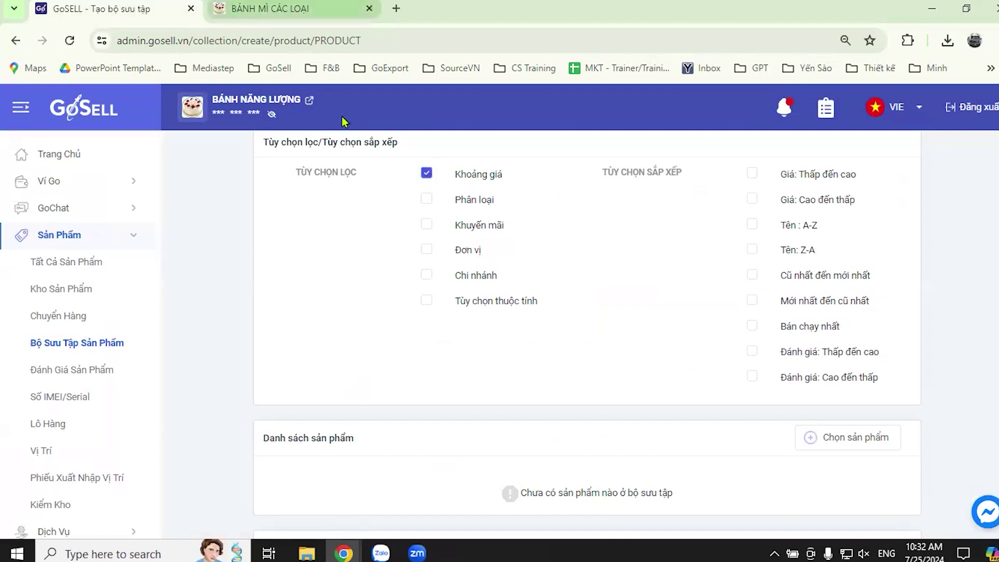
click(229, 10)
drag(136, 252, 725, 276)
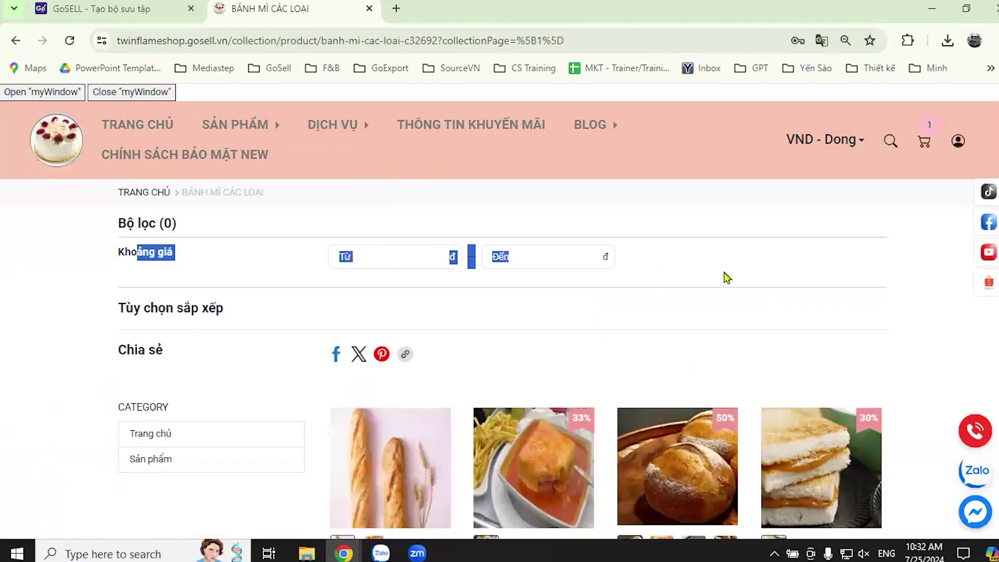
click(243, 271)
click(104, 9)
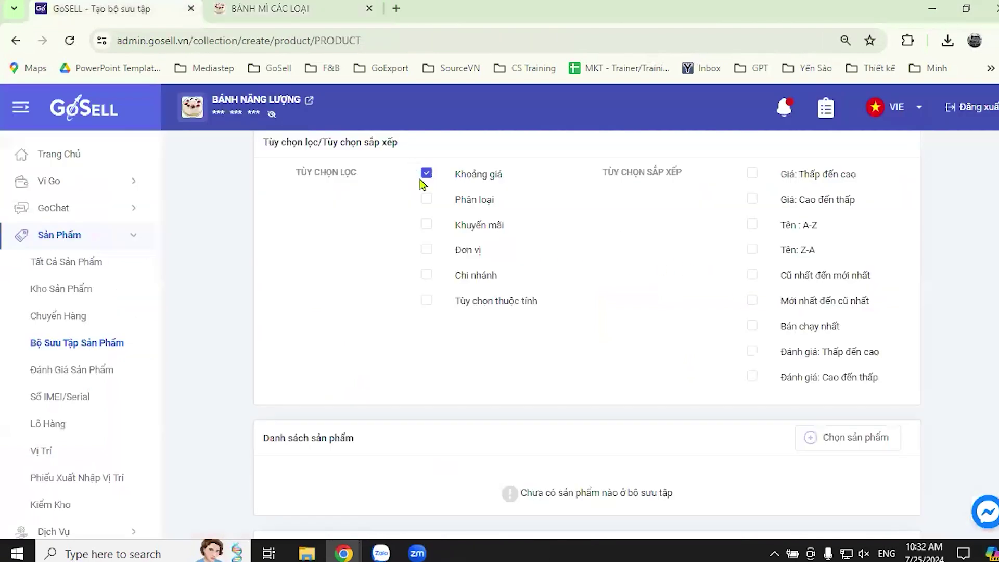
click(241, 6)
drag(228, 245, 705, 323)
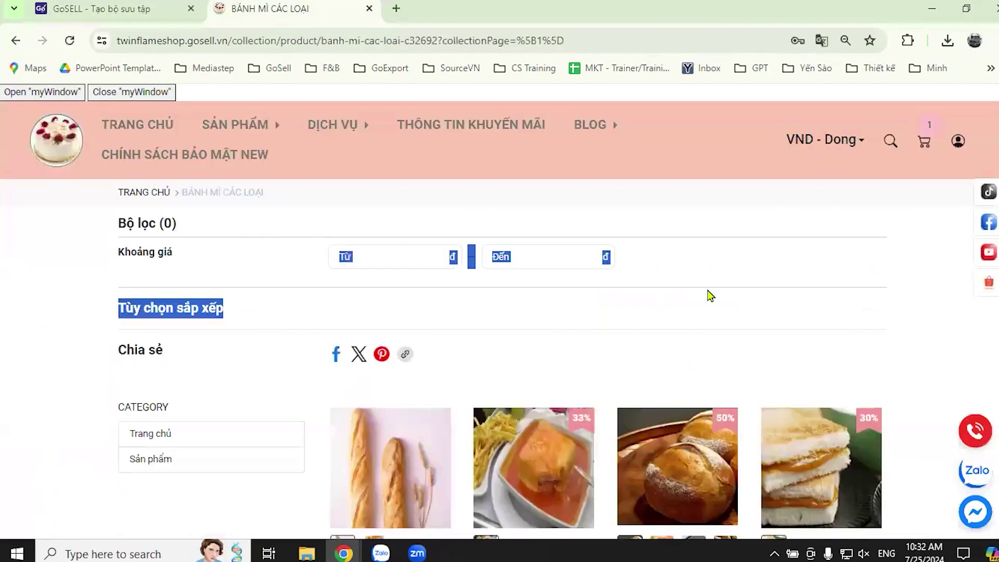
click(235, 277)
click(130, 8)
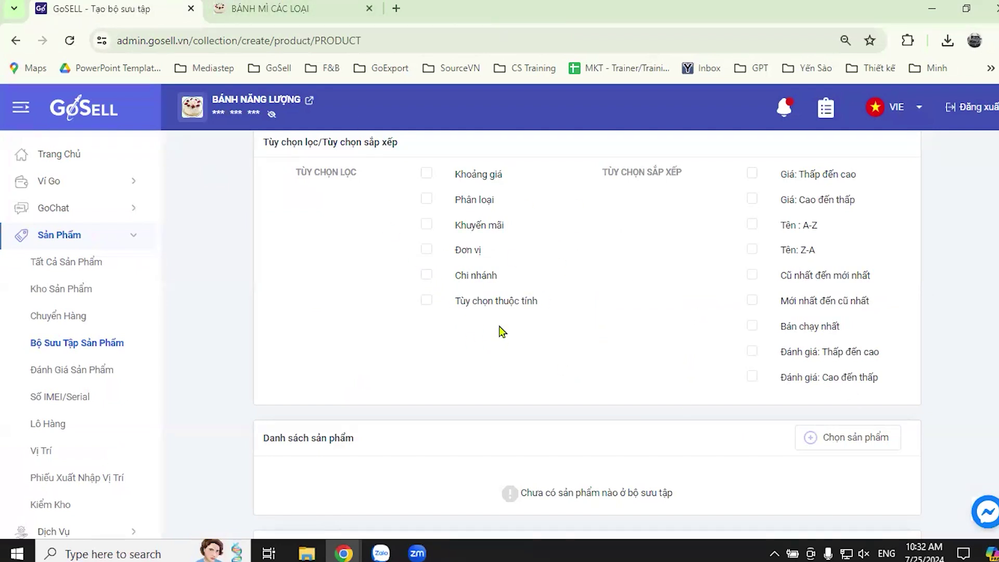
Review the top of the new collection form and the storefront's BÁNH MÌ CÁC LOẠI product listing, and return to the form.
scroll(406, 332, up, 7)
scroll(462, 308, up, 4)
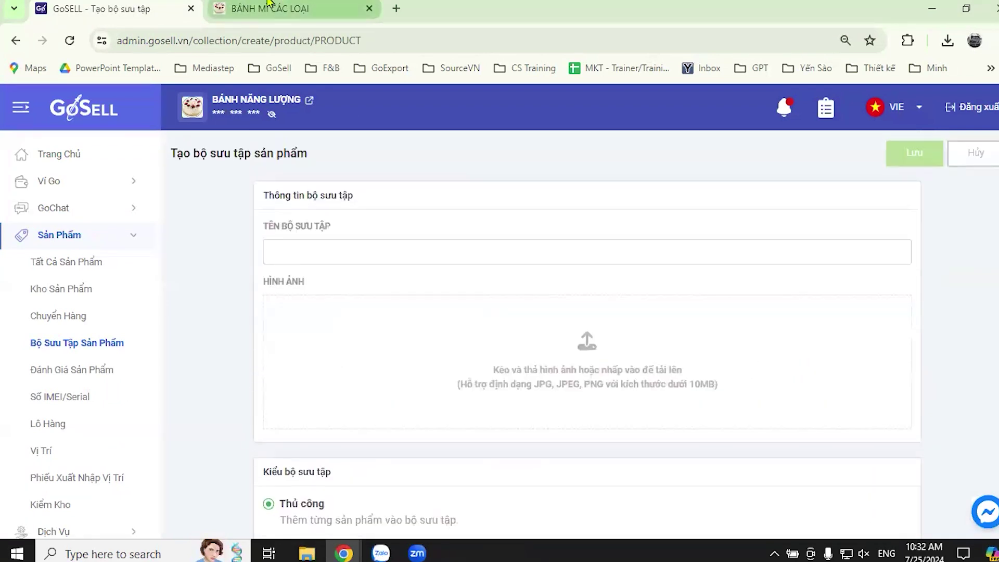
click(281, 7)
scroll(307, 389, down, 10)
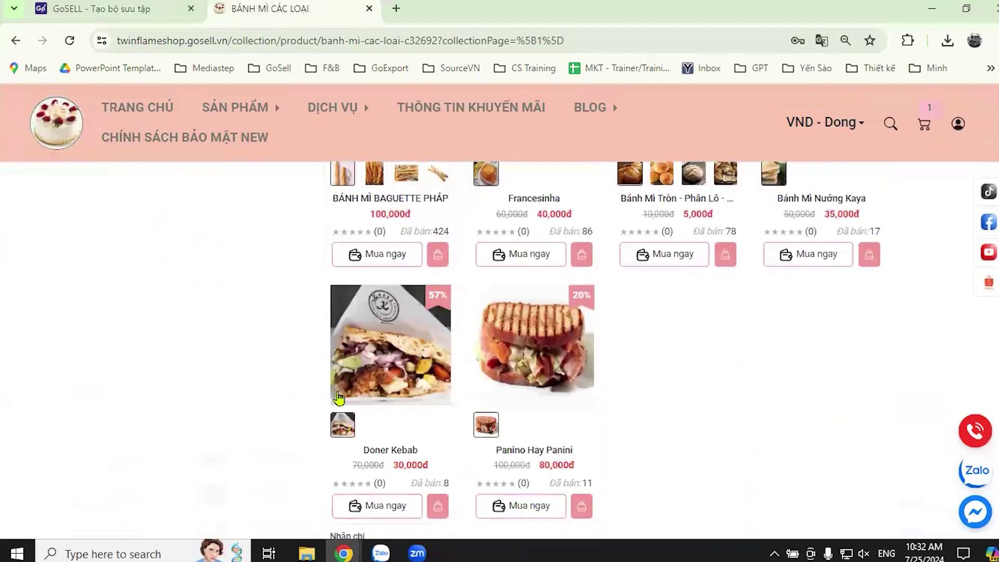
scroll(312, 409, up, 9)
scroll(325, 400, down, 4)
scroll(325, 405, up, 4)
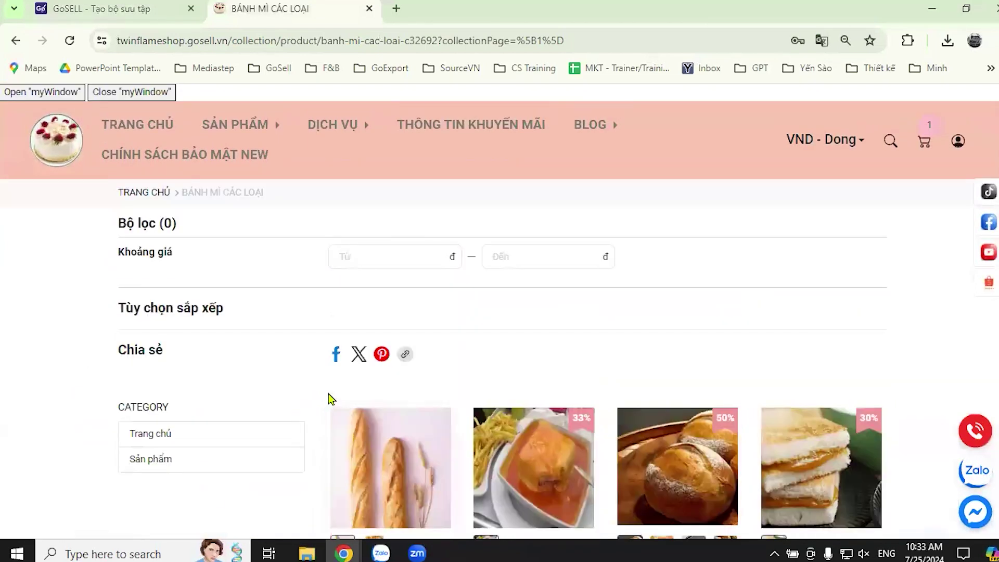
click(195, 12)
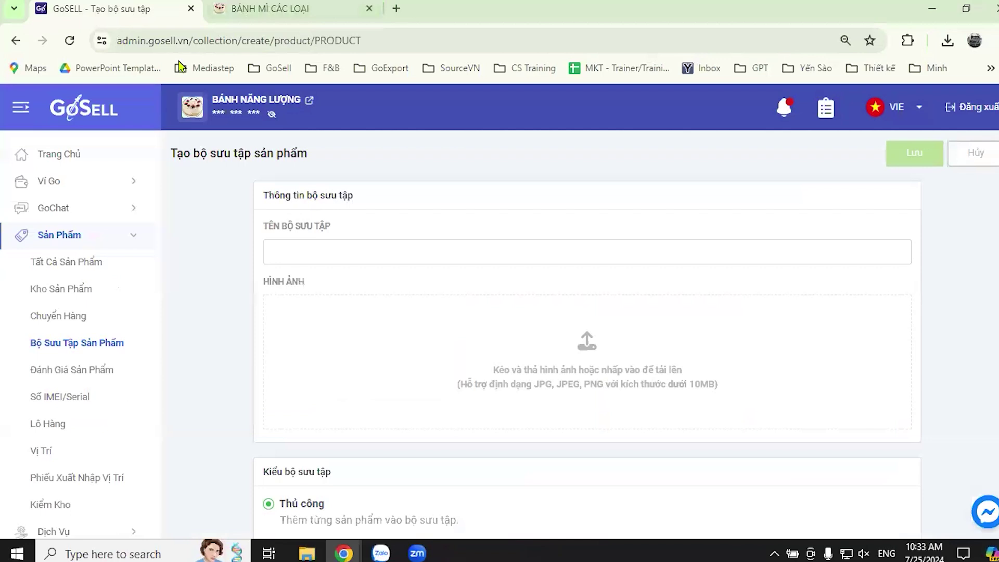
Leave the new collection form without saving and open the Bánh mì collection for editing from the collection list.
click(91, 352)
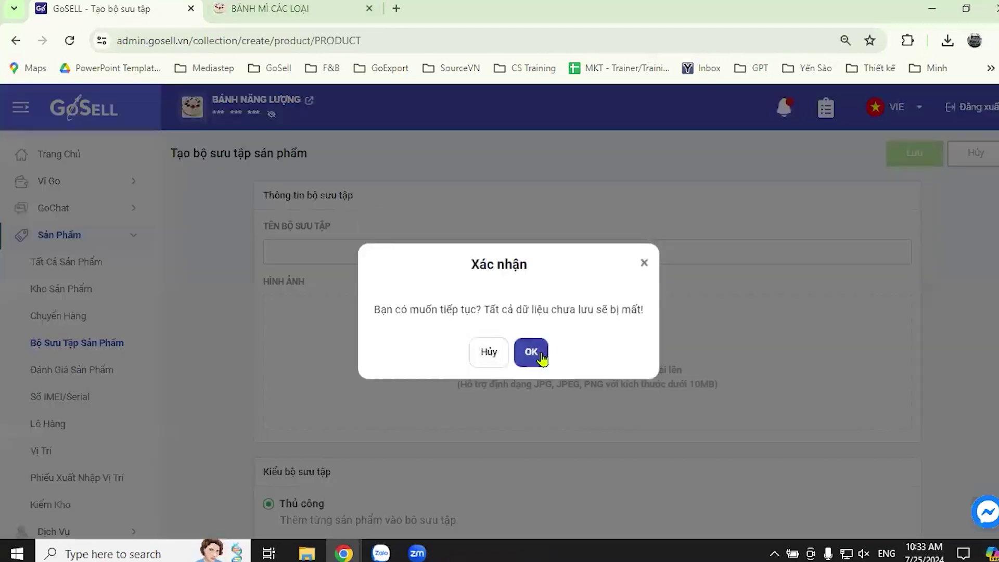
click(531, 350)
scroll(317, 328, down, 10)
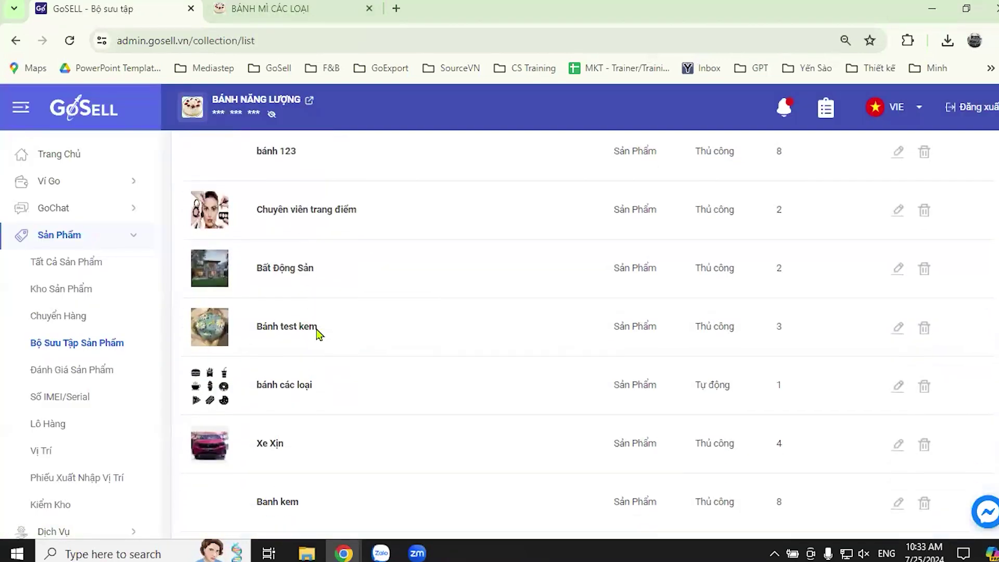
scroll(319, 333, down, 8)
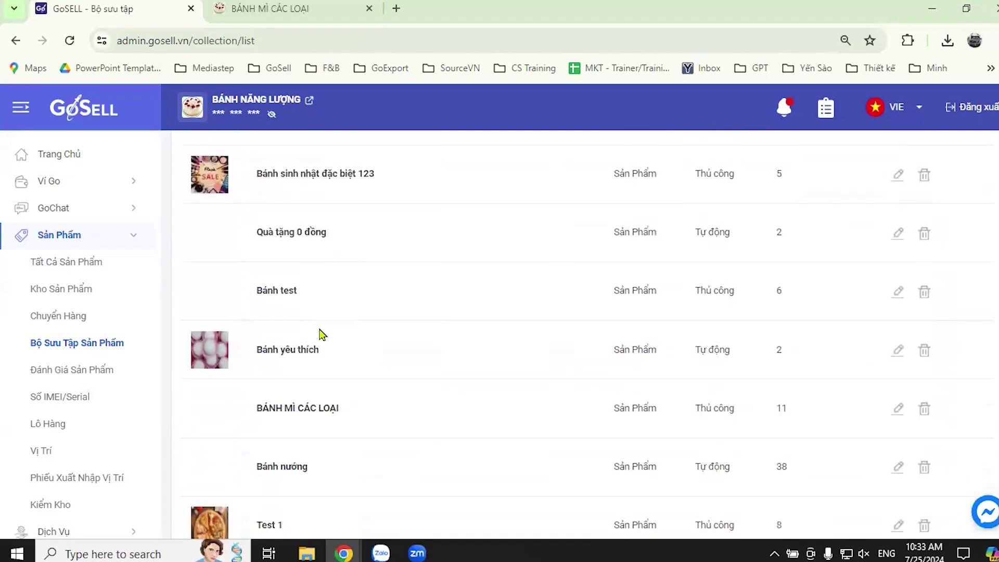
scroll(313, 426, down, 3)
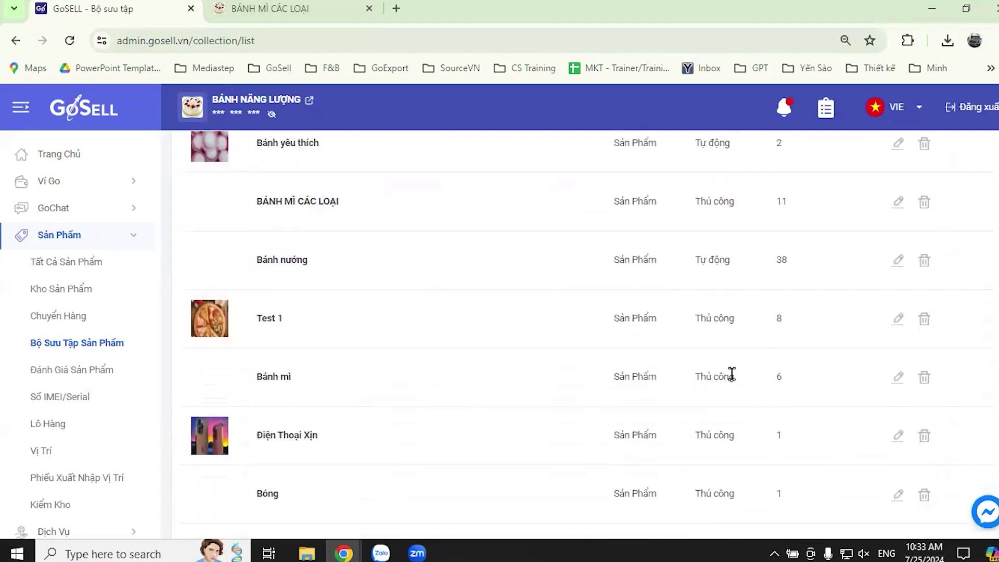
click(899, 378)
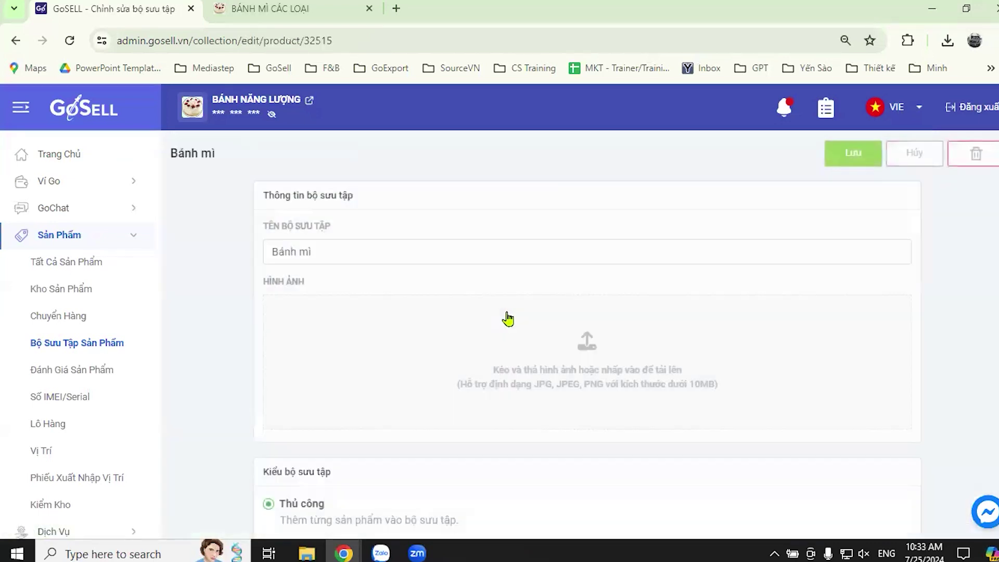
Enable the price, name, date and rating sorting options for the Bánh mì collection and save it.
scroll(206, 308, down, 8)
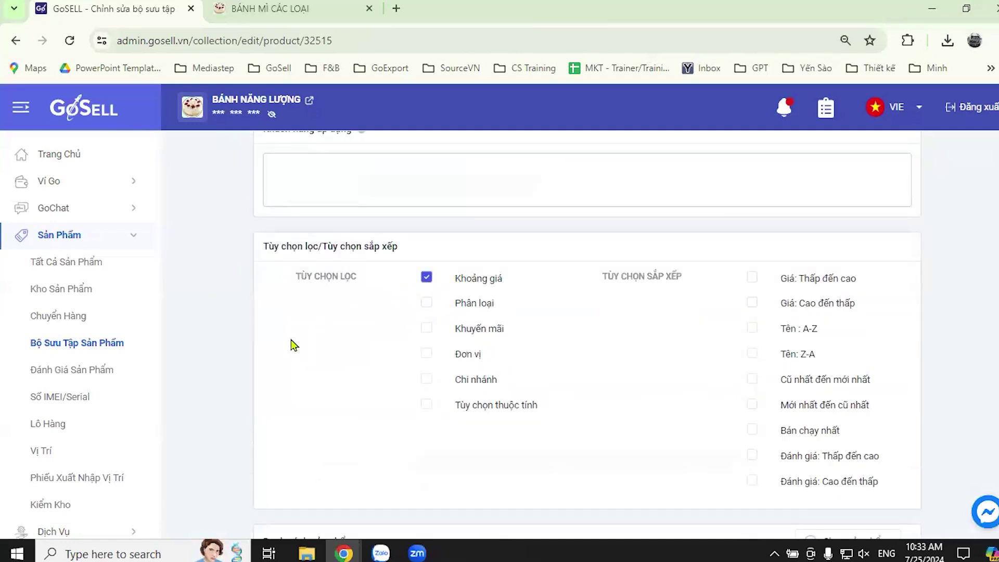
scroll(661, 344, down, 3)
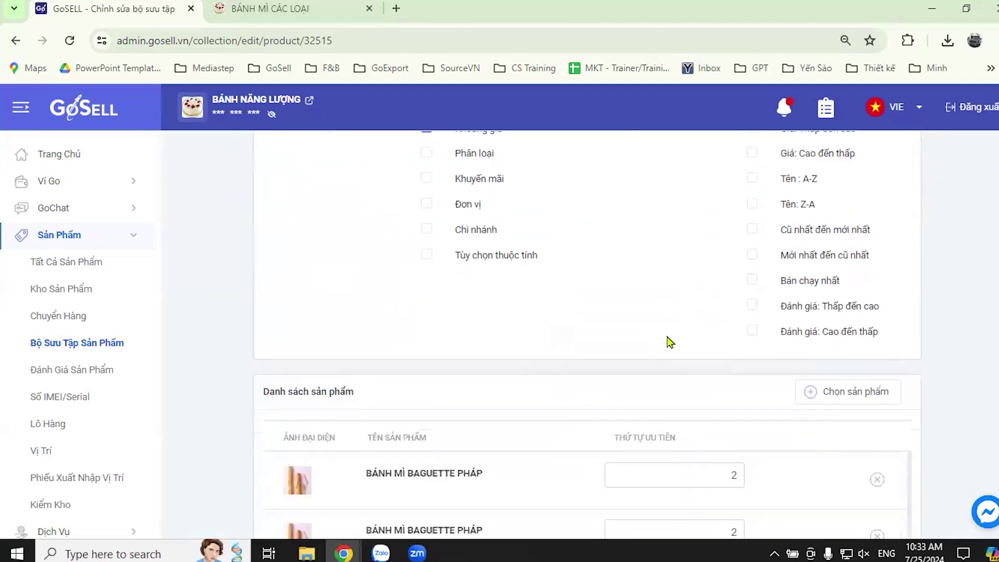
scroll(667, 342, up, 2)
click(752, 203)
click(752, 227)
click(752, 253)
click(751, 281)
click(752, 331)
click(752, 380)
click(752, 405)
scroll(627, 405, up, 10)
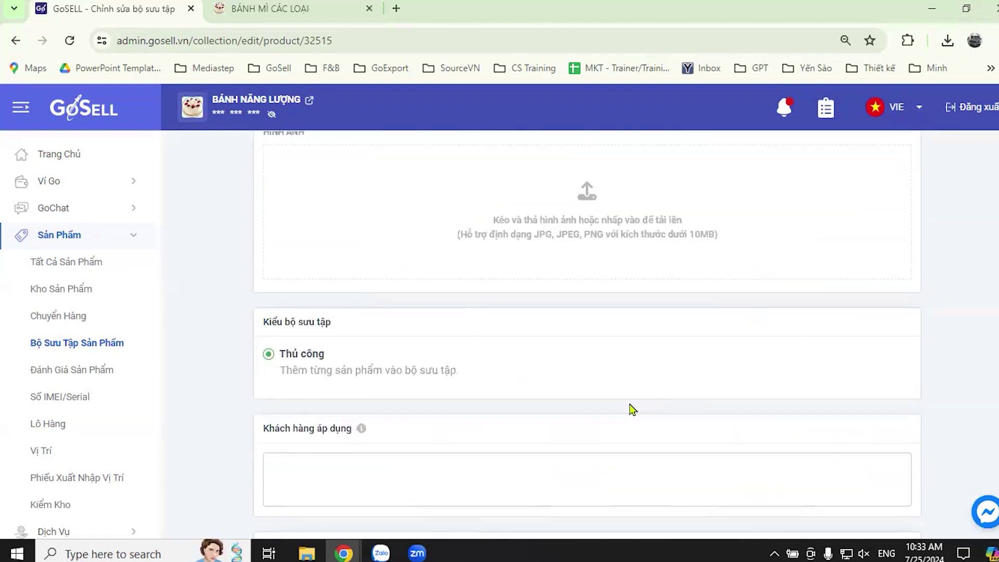
click(843, 156)
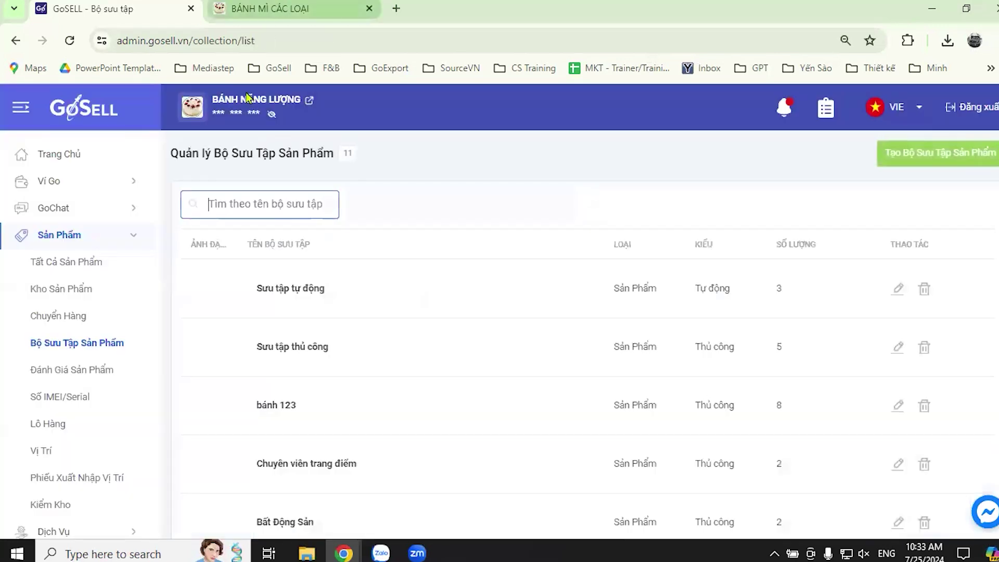
Reload the storefront's BÁNH MÌ CÁC LOẠI page and check its sorting options and product listing against the admin collection list.
click(270, 8)
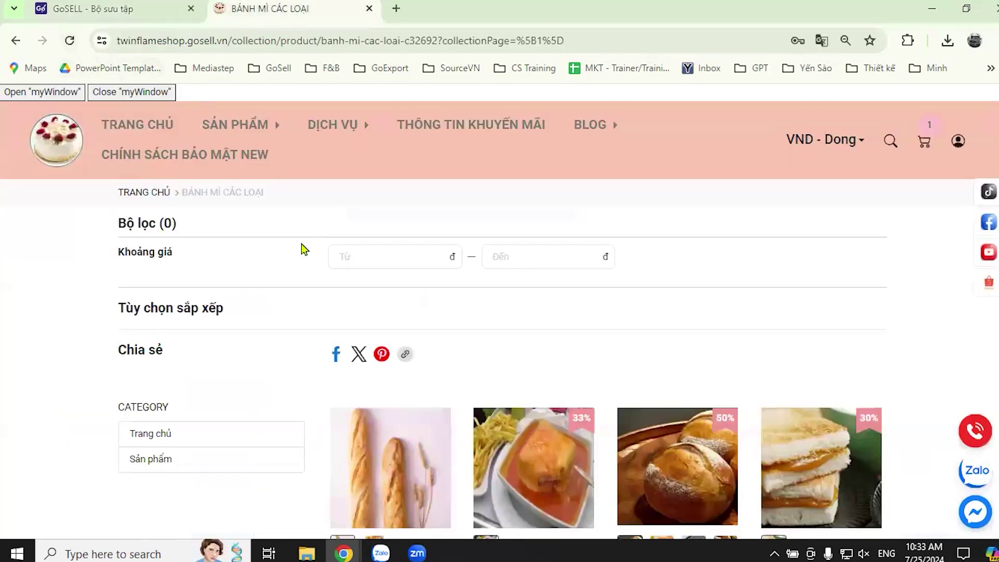
click(69, 40)
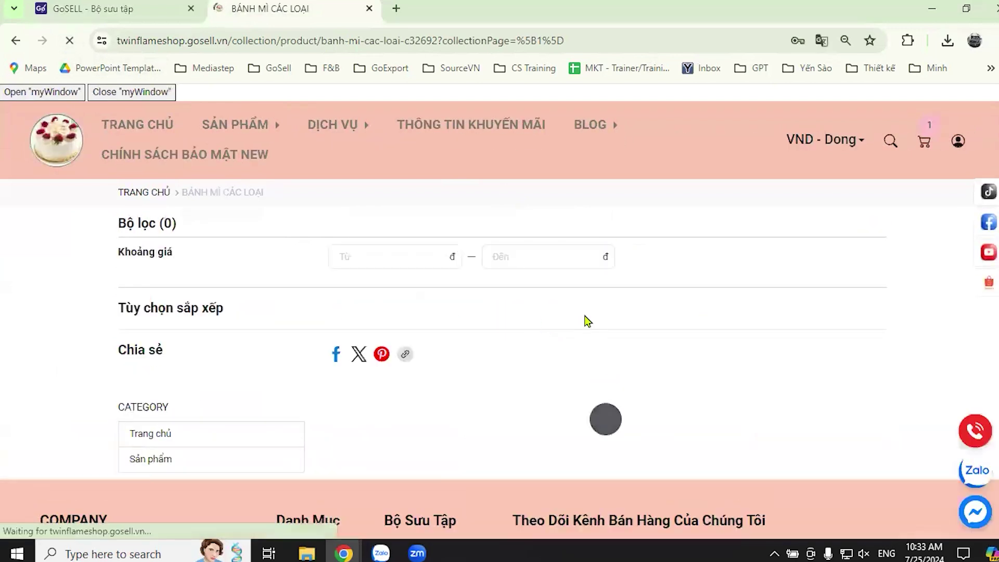
scroll(682, 352, down, 9)
scroll(714, 359, up, 8)
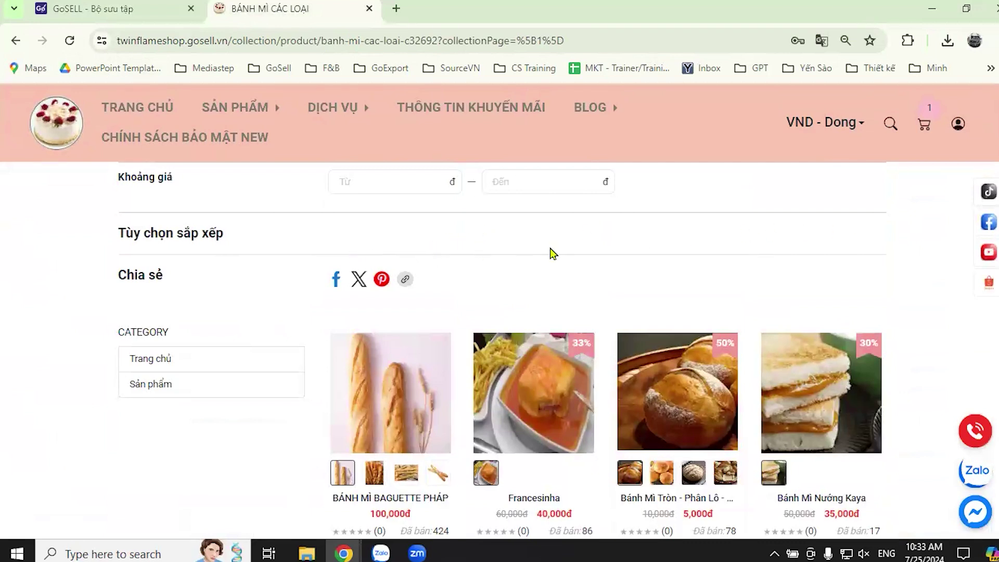
scroll(579, 385, down, 4)
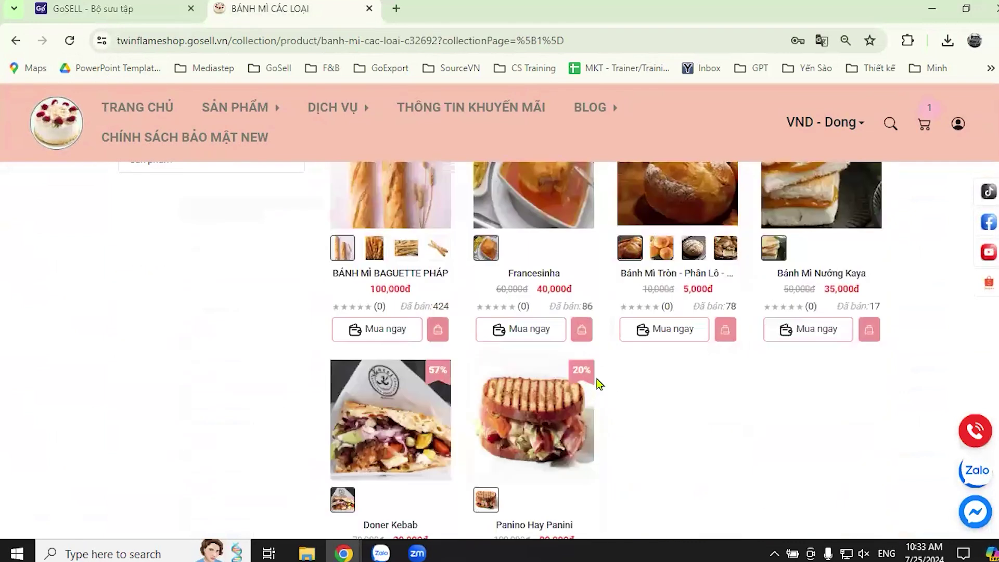
scroll(649, 362, up, 4)
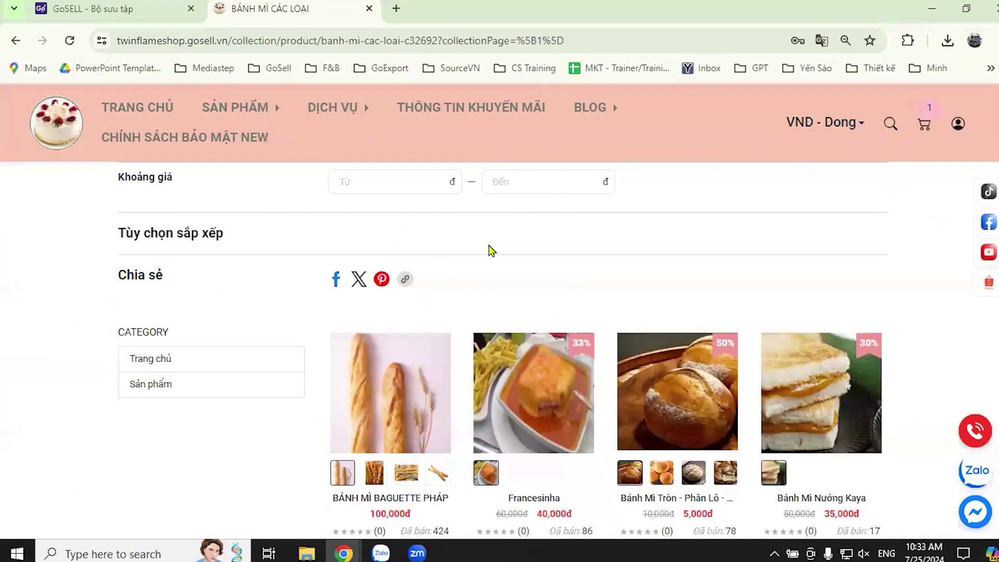
scroll(500, 260, up, 1)
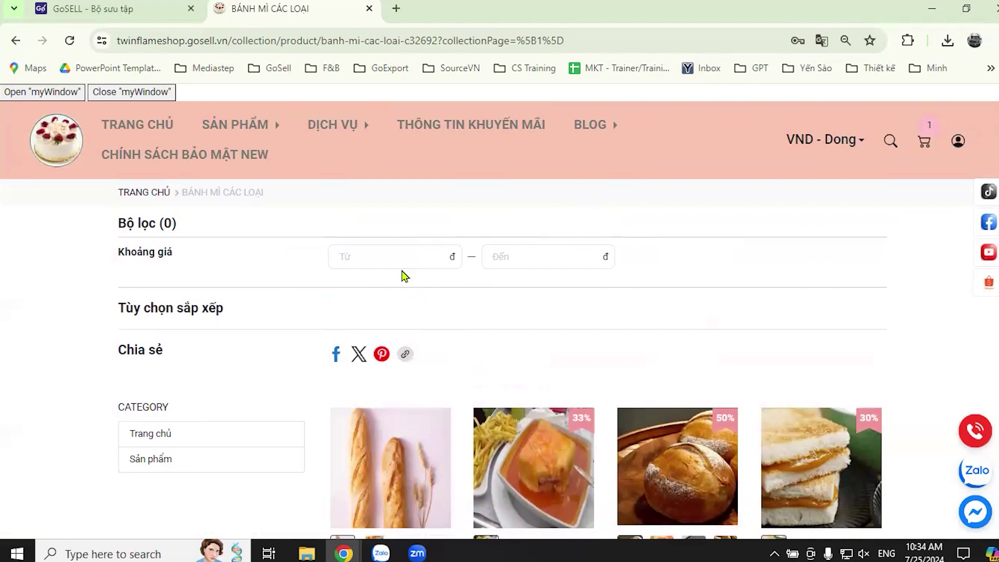
click(125, 9)
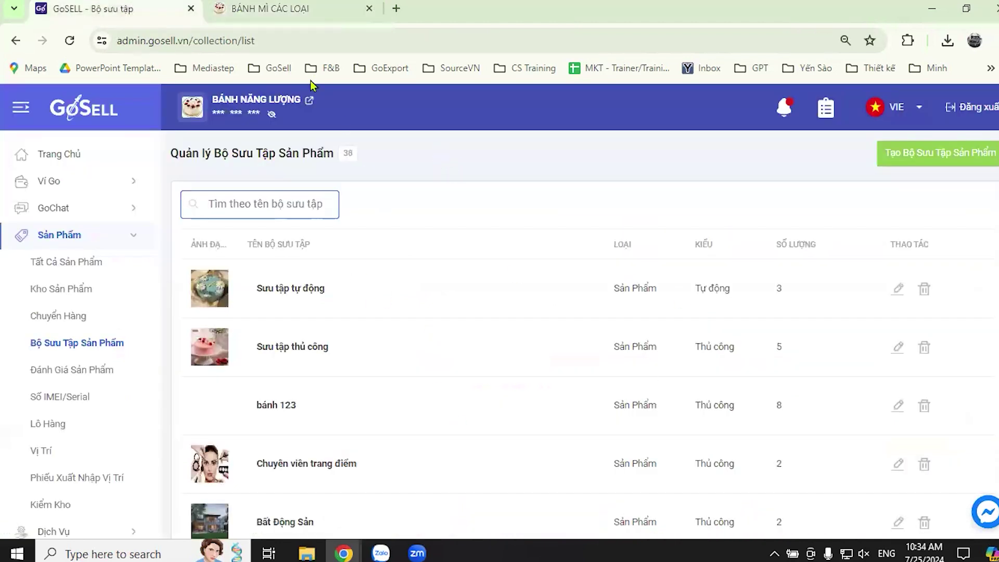
click(289, 8)
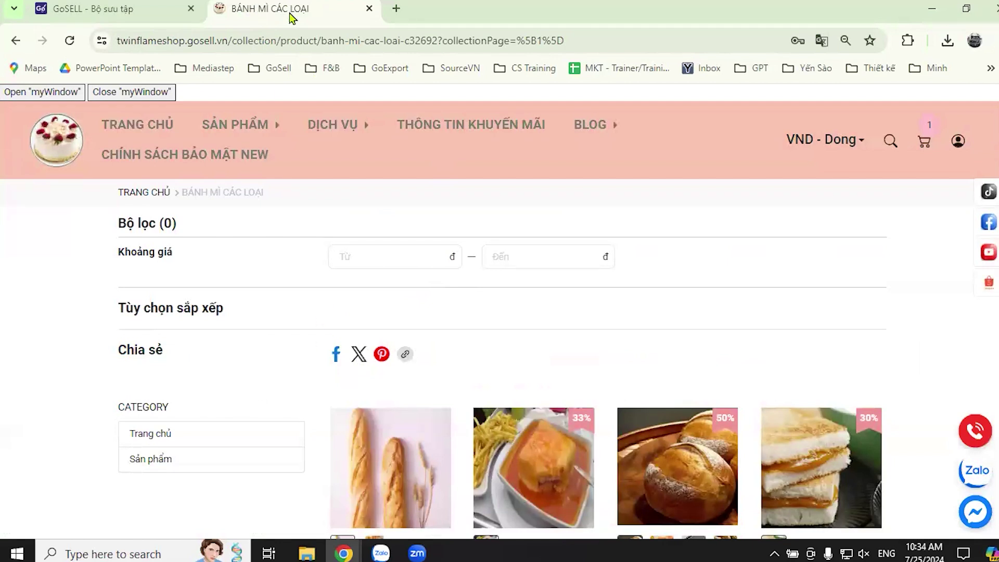
Return to the GoSELL admin, search all products for "bánh su" and open Bánh Su Kem Chocolate for editing.
click(194, 1)
scroll(442, 282, down, 3)
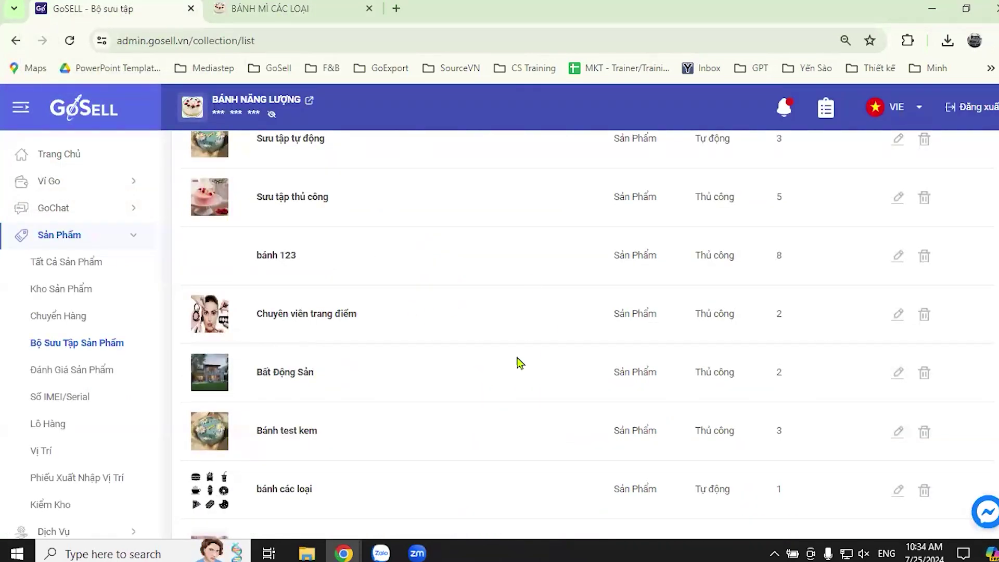
scroll(517, 358, up, 3)
click(91, 264)
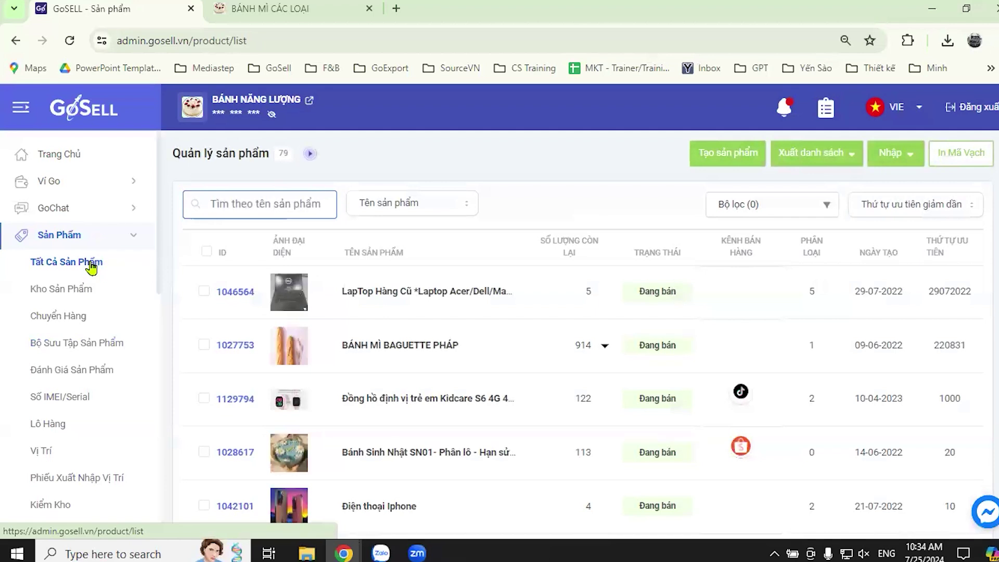
text(ban)
text(h)
key(Return)
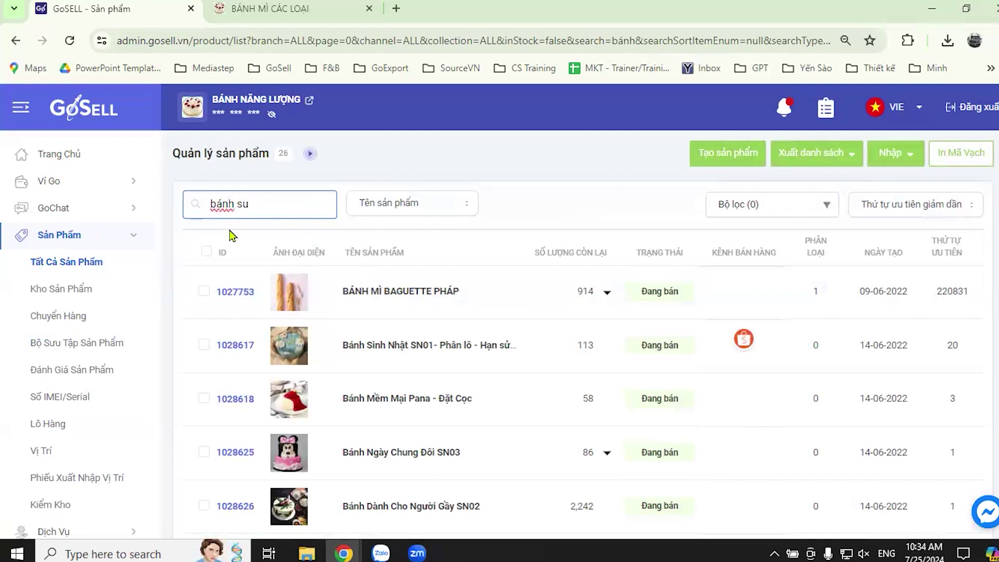
key(Return)
click(405, 292)
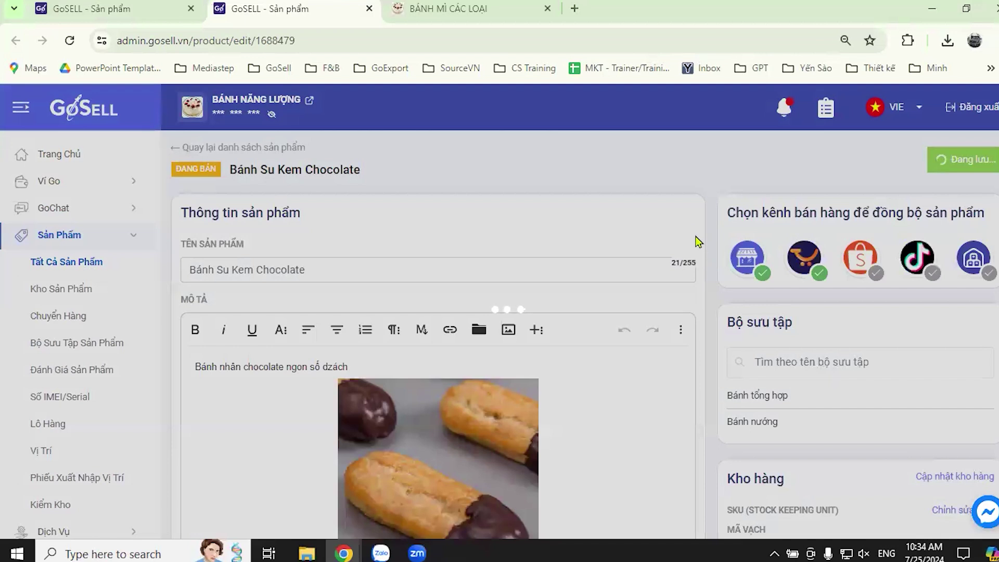
Add the product Bánh Su Kem Chocolate to the "bánh 123" collection.
scroll(685, 230, down, 2)
scroll(686, 230, down, 1)
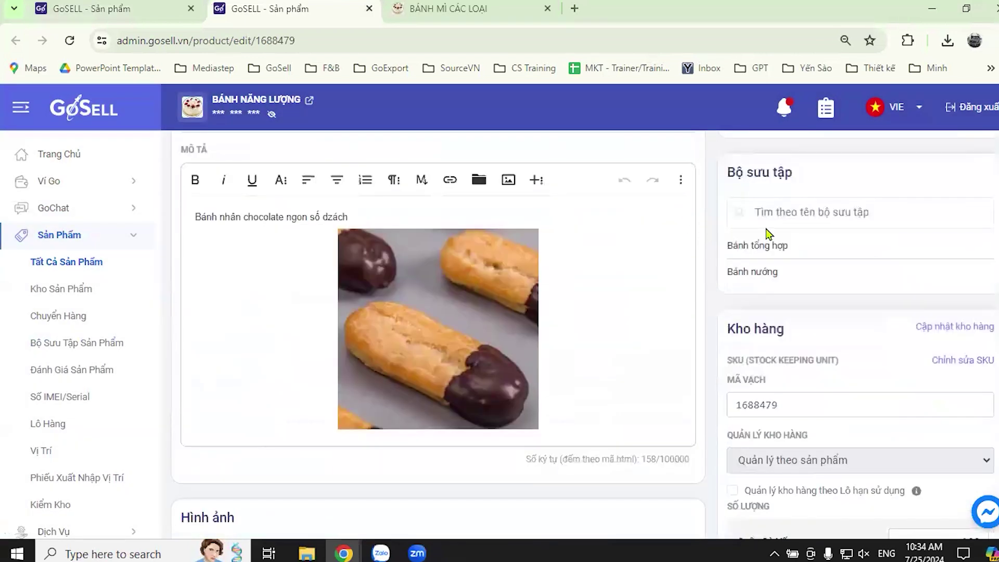
click(820, 211)
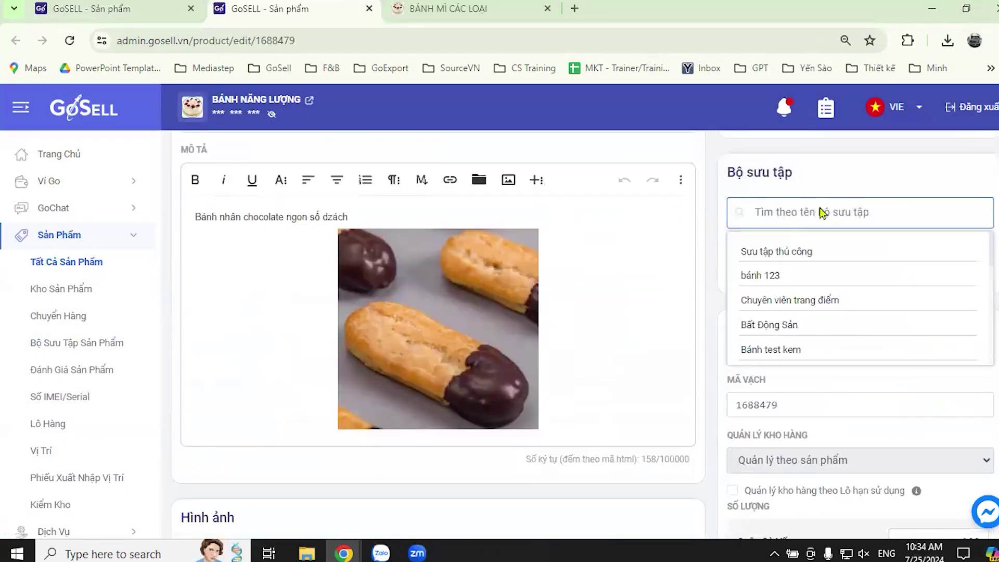
click(769, 278)
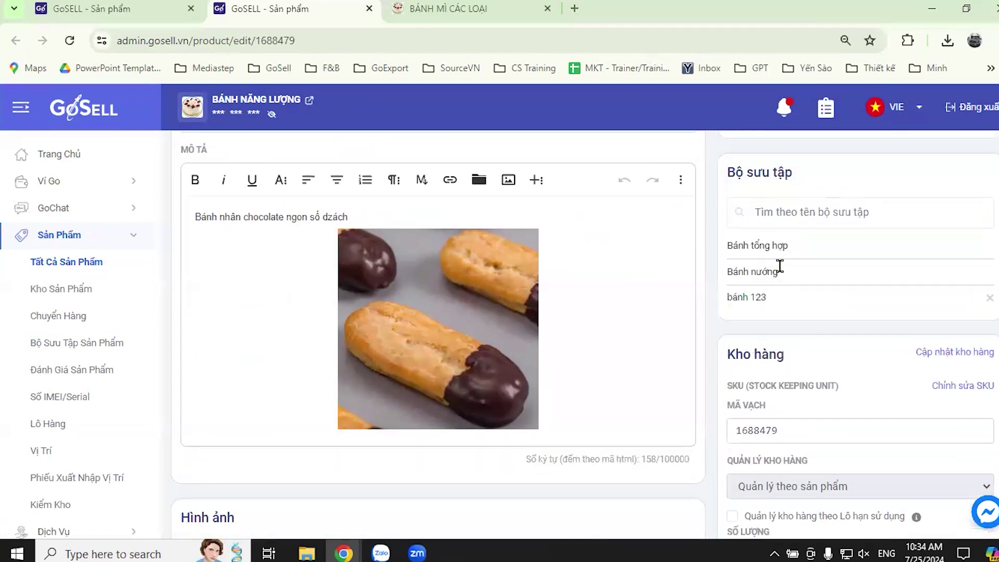
Look through the available collections, trying the search term "bánh", and add the product to "Bánh sinh nhật đặc biệt 123".
click(816, 217)
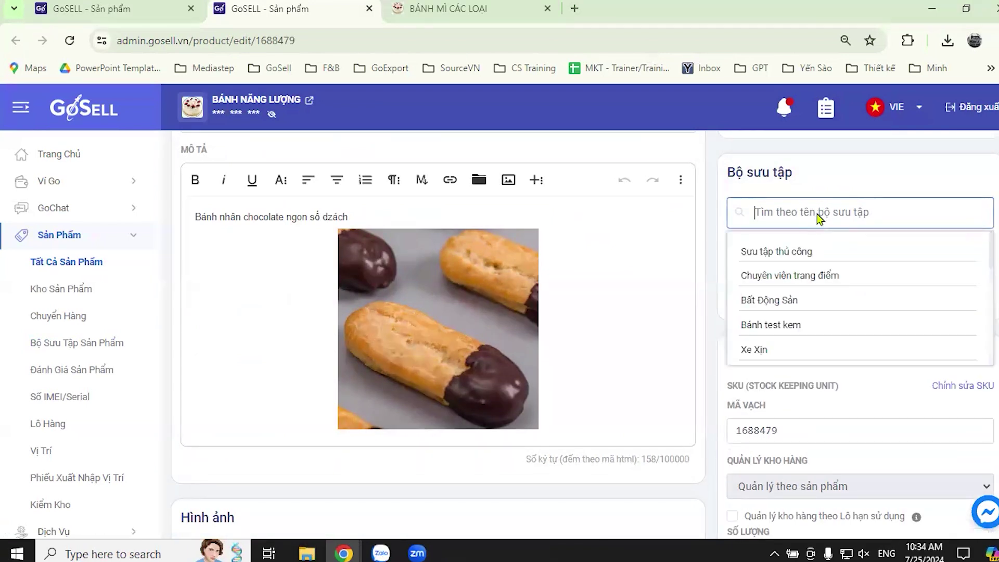
text(banh)
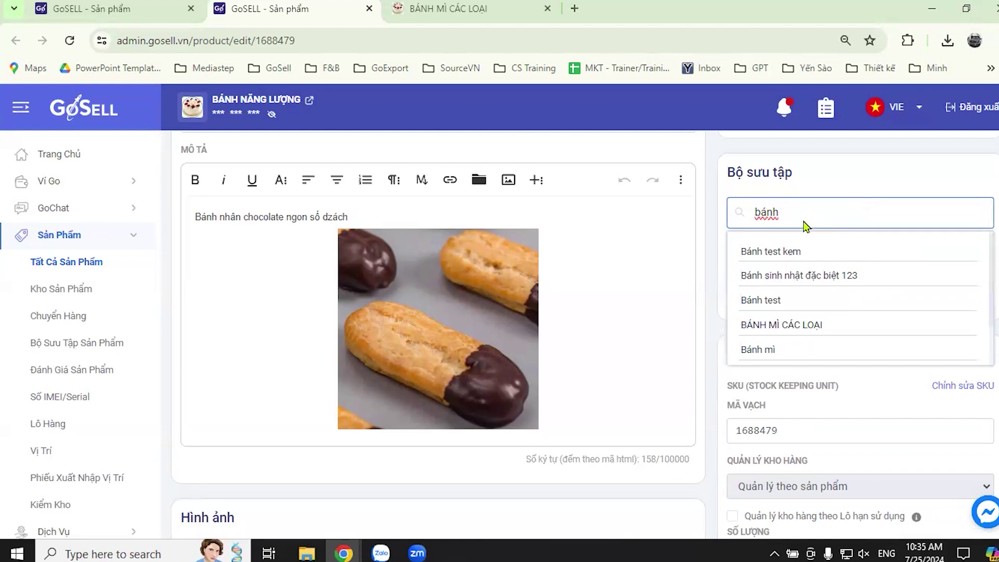
key(BackSpace)
key(BackSpace)
key(BackSpace)
key(BackSpace)
key(BackSpace)
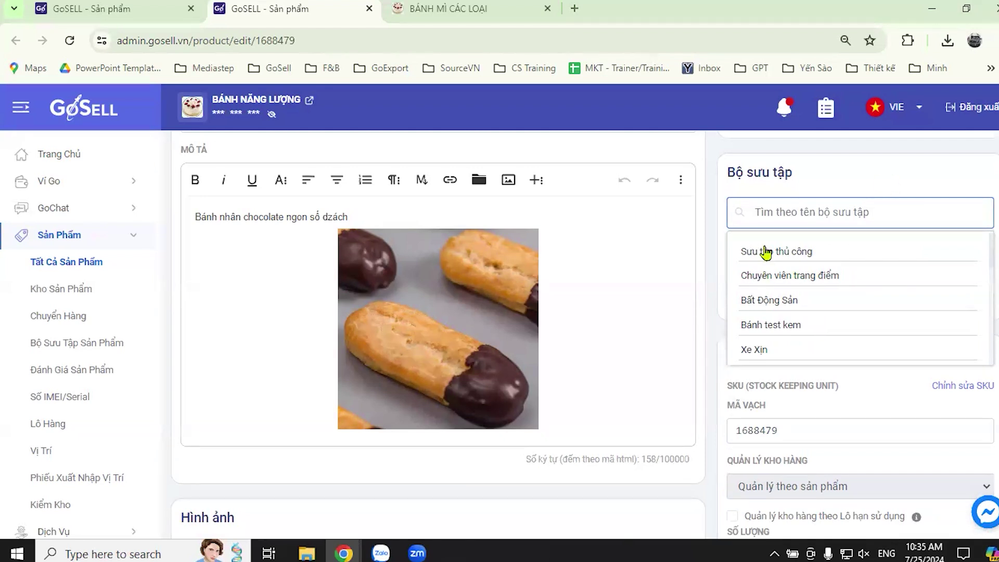
scroll(789, 308, down, 3)
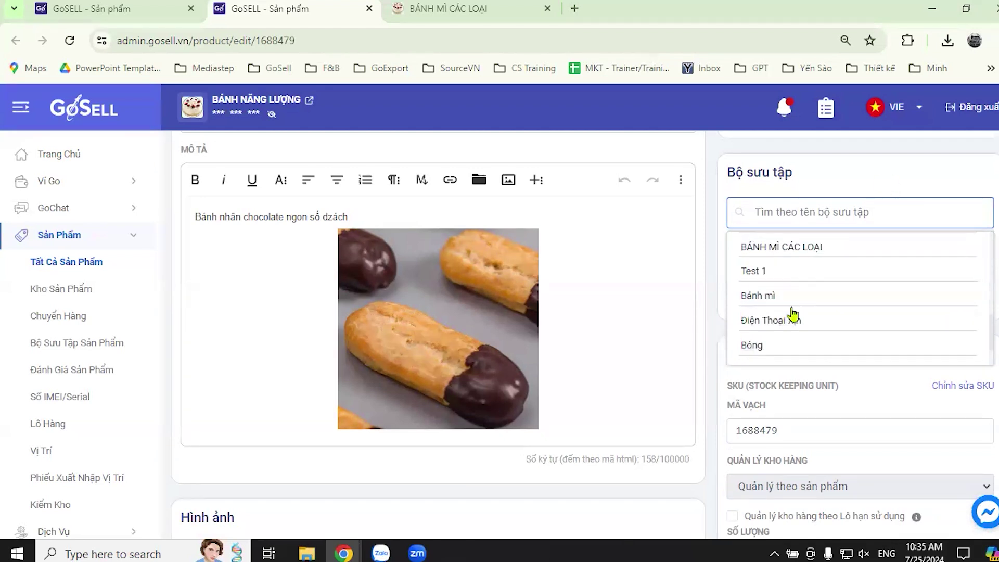
scroll(808, 327, up, 3)
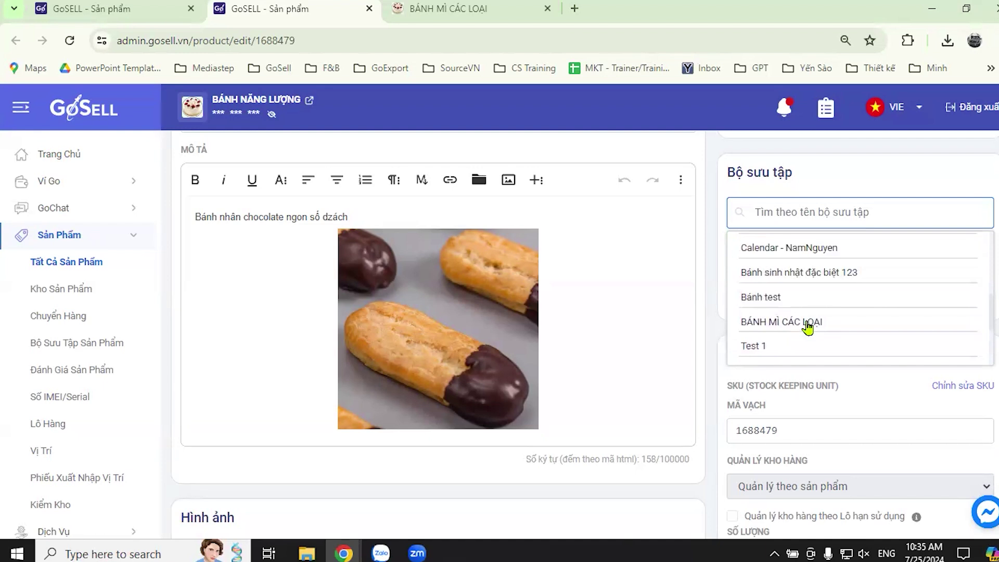
click(803, 276)
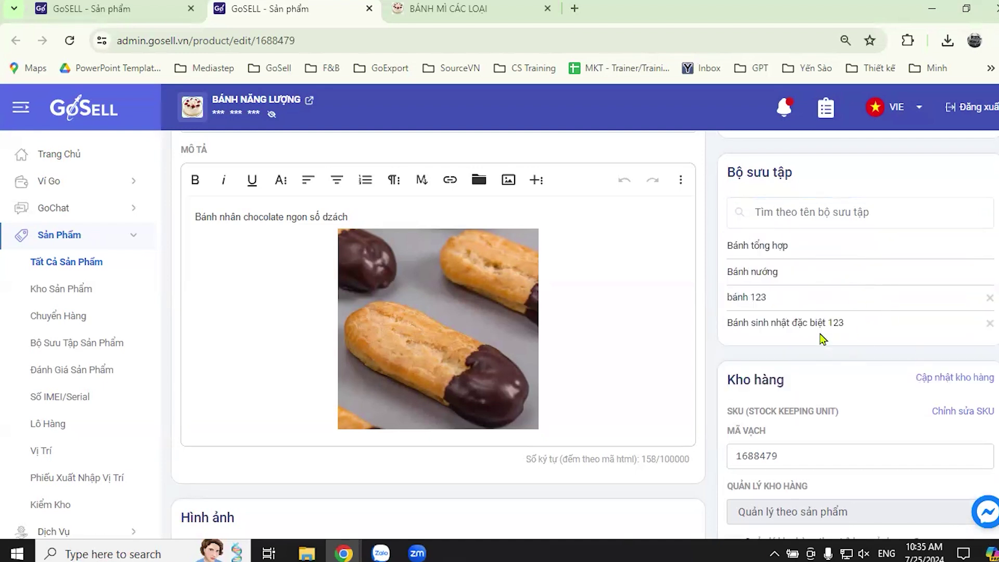
Save the Bánh Su Kem Chocolate product with its added collections and close the confirmation.
scroll(828, 339, up, 3)
click(782, 158)
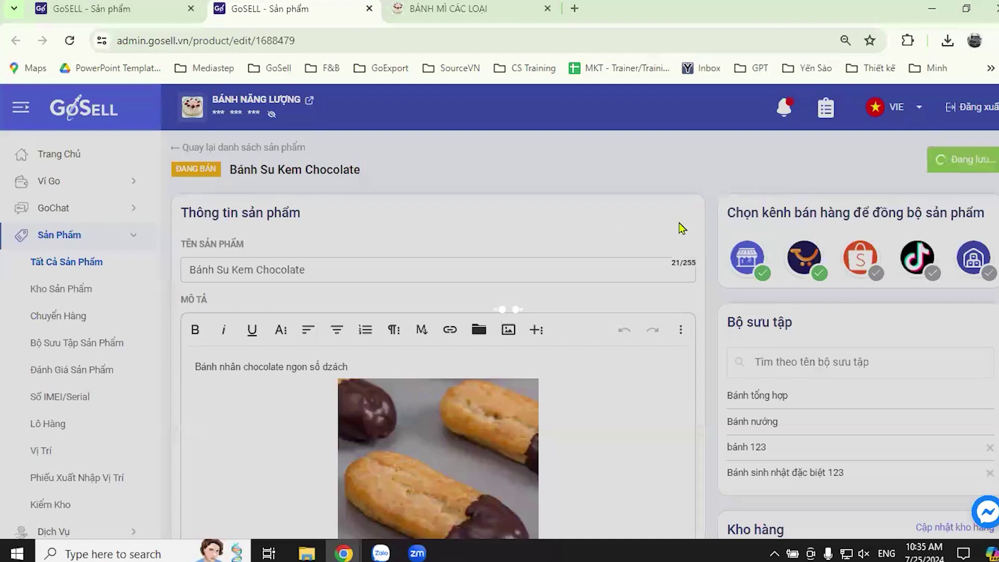
click(502, 346)
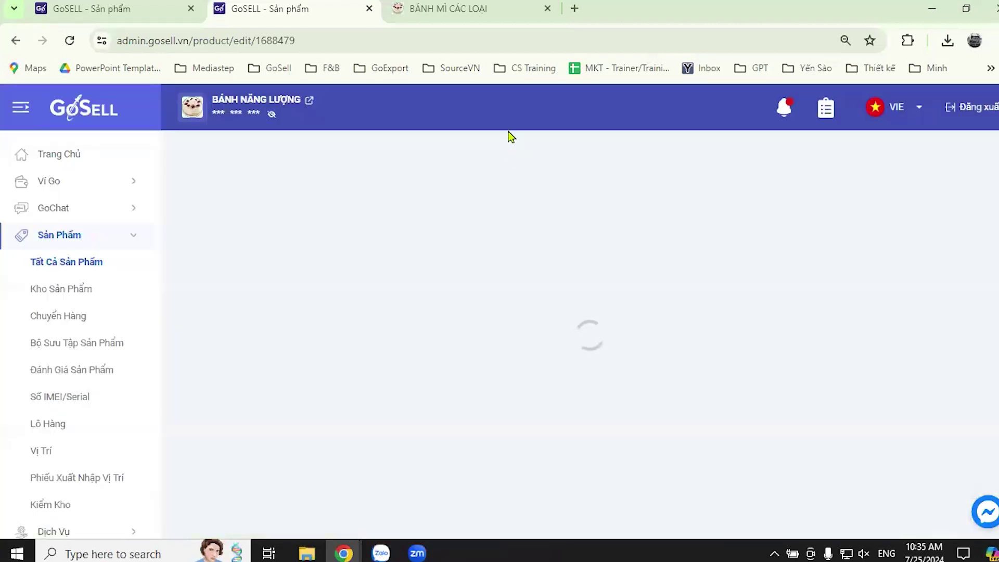
Switch to the storefront and open the BÁNH SINH NHẬT product collection page.
click(443, 8)
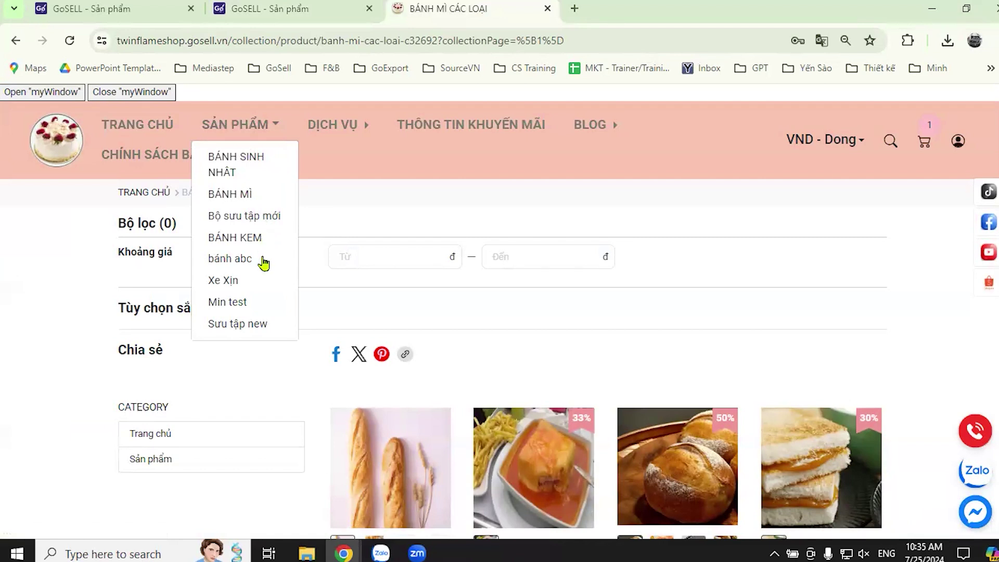
scroll(258, 312, down, 1)
scroll(255, 300, up, 1)
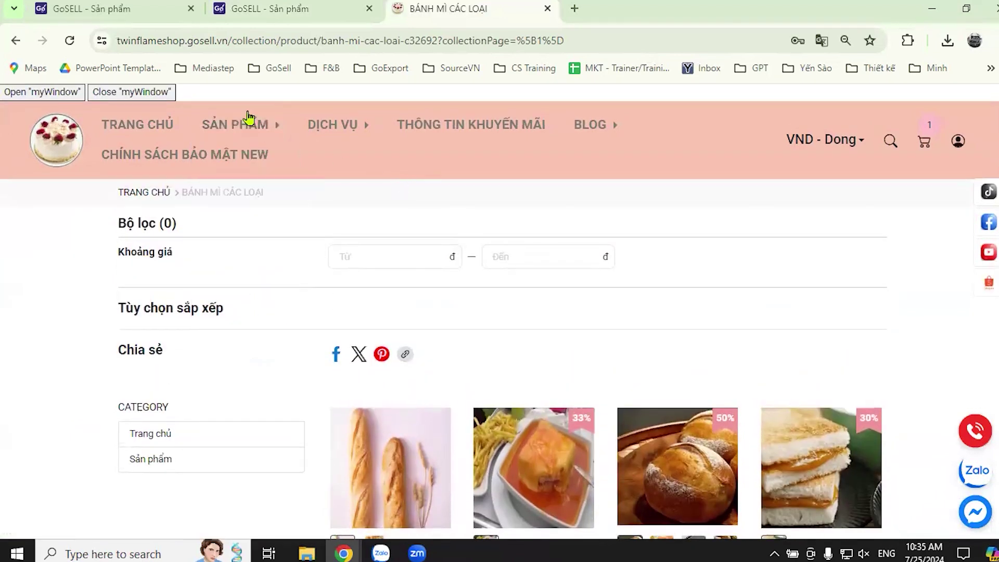
mouse_move(249, 121)
click(257, 165)
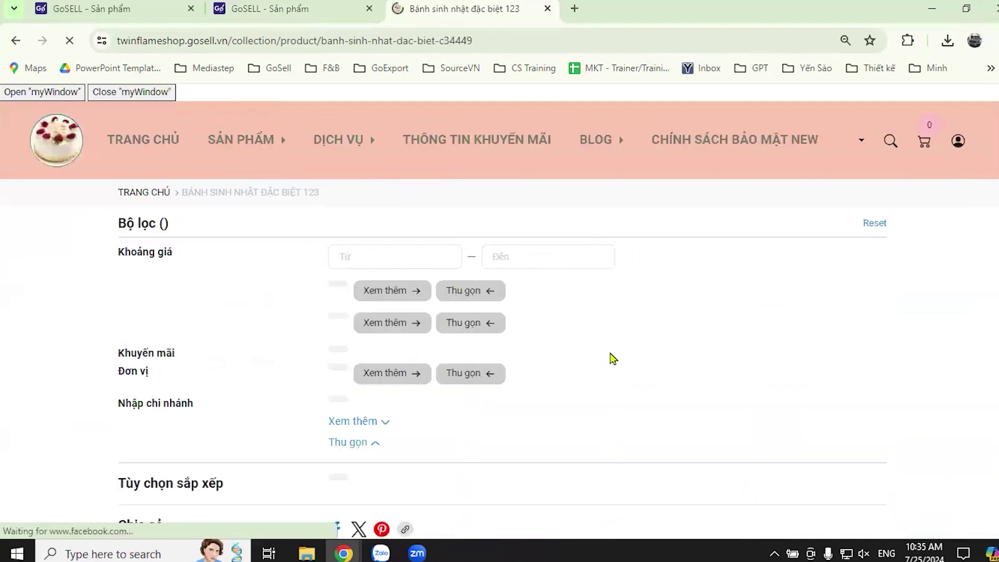
Buy Bánh Su Kem Chocolate for the Quận Gò Vấp branch from the Bánh sinh nhật đặc biệt 123 collection.
scroll(674, 330, down, 8)
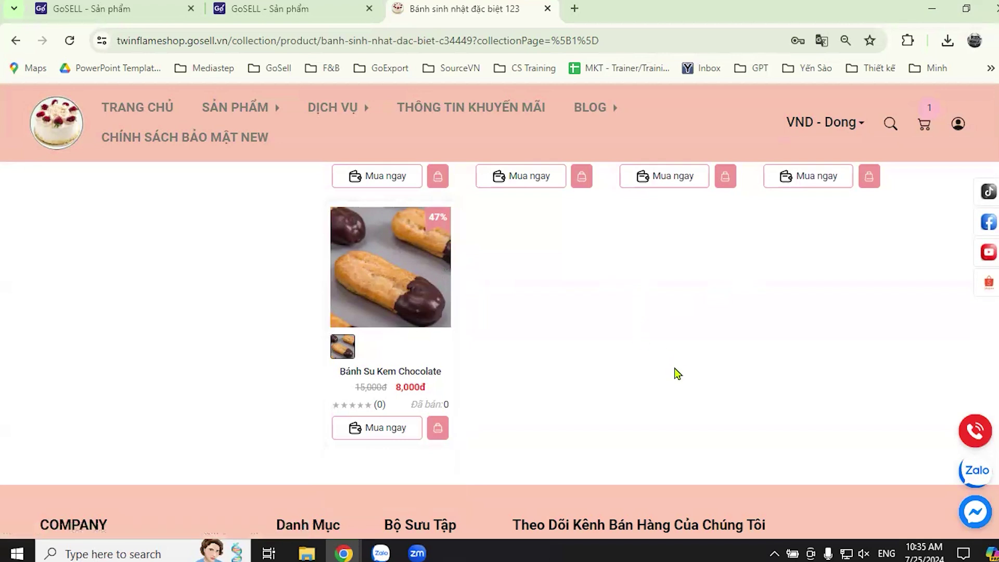
mouse_move(364, 390)
drag(357, 385, 429, 398)
click(591, 384)
click(628, 361)
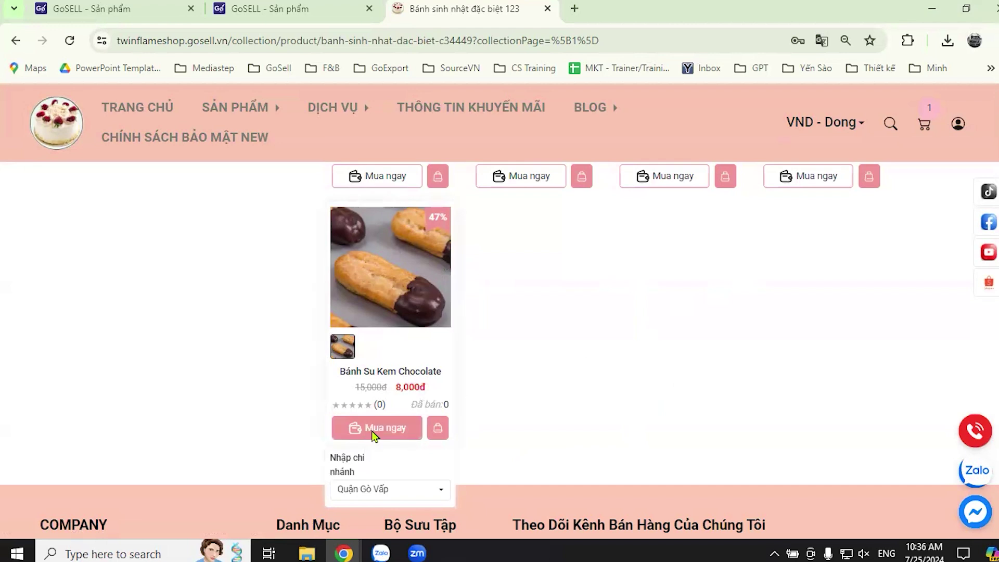
click(374, 435)
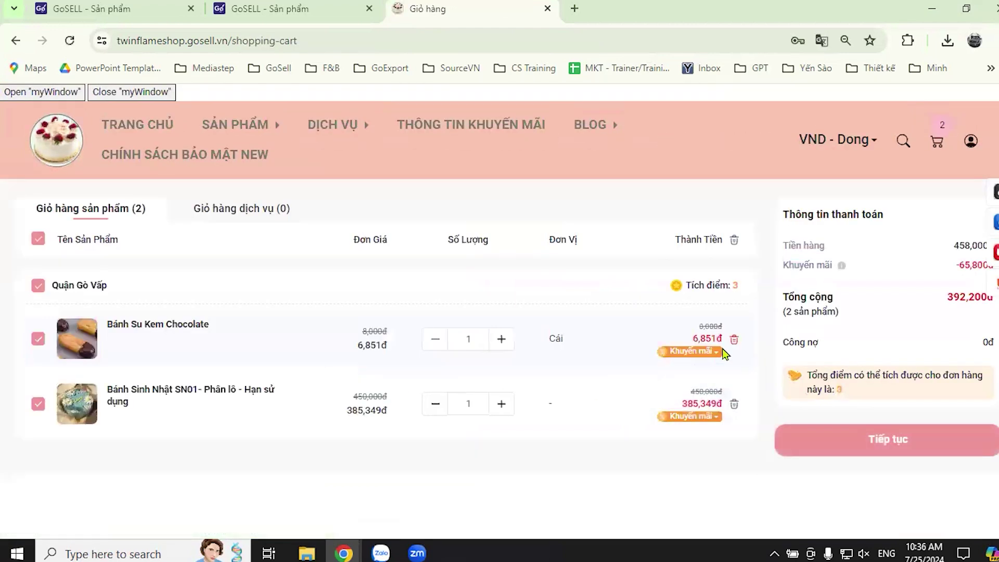
Remove Bánh Sinh Nhật SN01 from the cart and raise the Bánh Su Kem Chocolate quantity to 5.
click(732, 405)
click(501, 340)
click(501, 340)
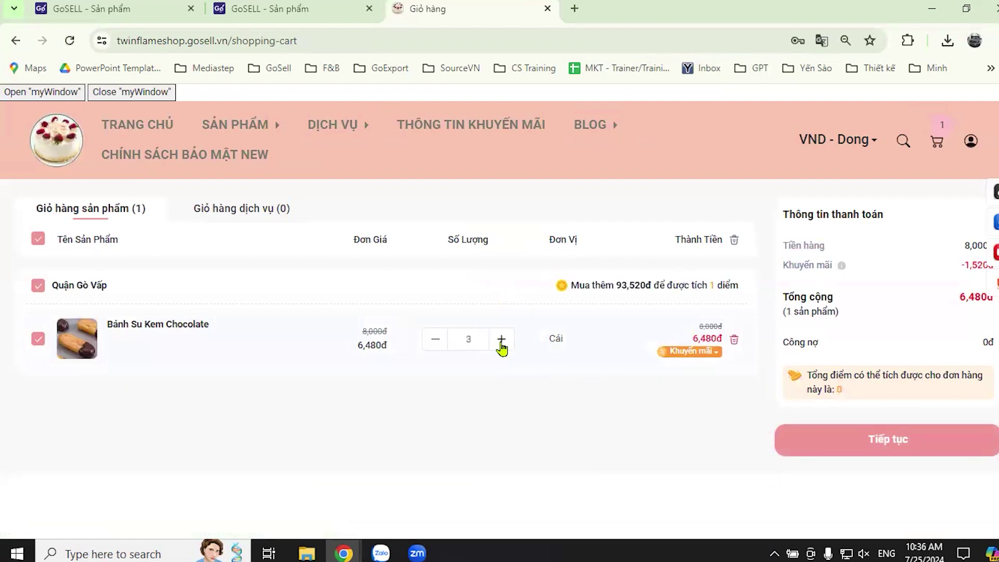
click(501, 341)
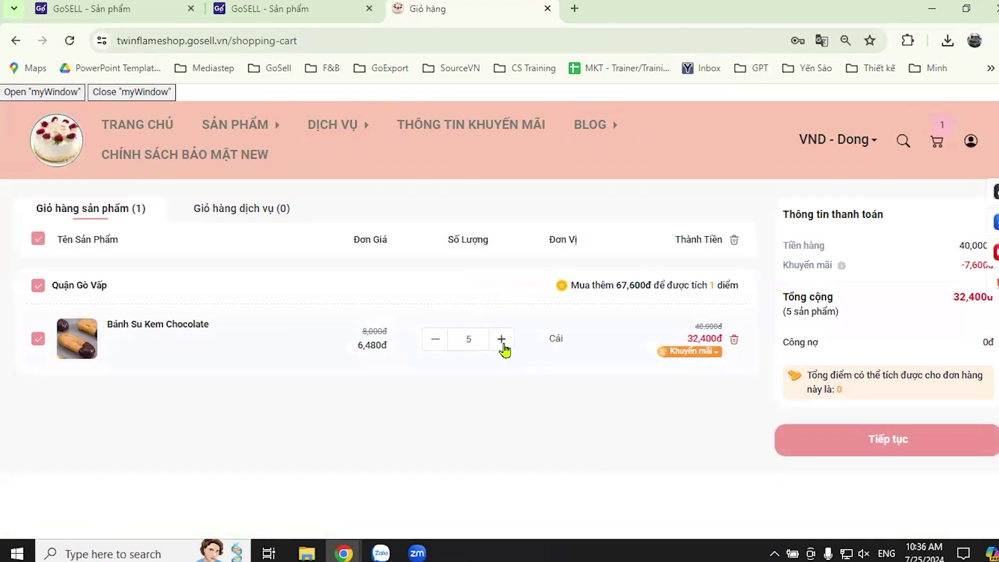
Return to the collection, open the Bánh Su Kem Chocolate product page, and switch its bulk-purchase offer on and off again.
click(16, 41)
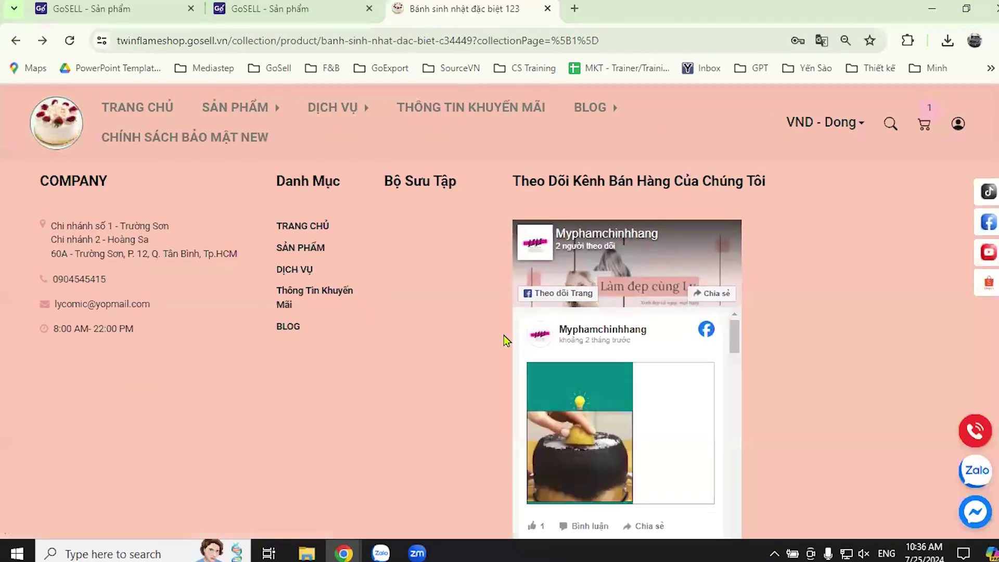
scroll(567, 341, down, 7)
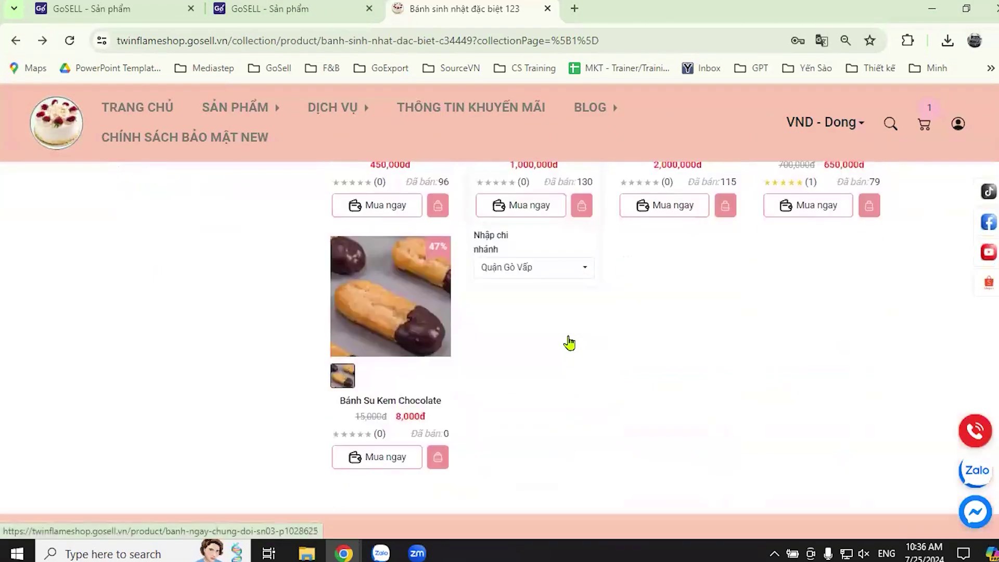
click(398, 229)
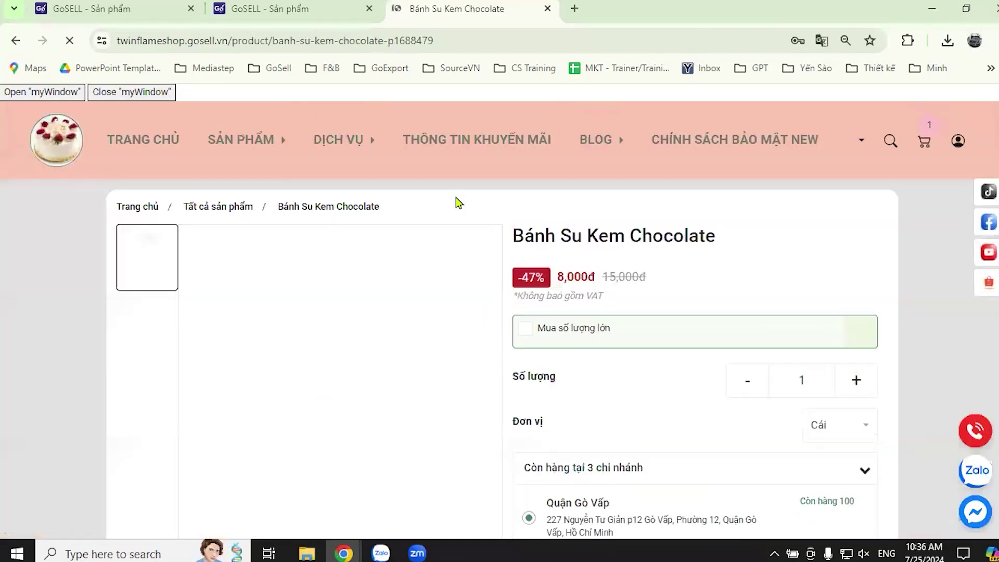
scroll(515, 292, down, 4)
scroll(528, 324, up, 4)
click(527, 330)
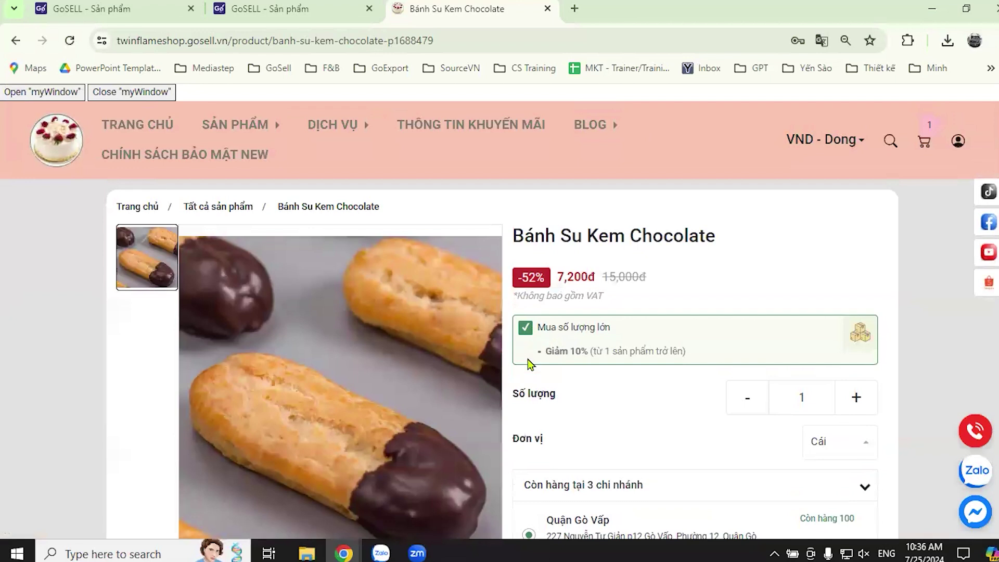
click(527, 329)
Change the product's unit to Hộp nhỏ and review the price and the branch stock for that unit.
scroll(548, 300, down, 2)
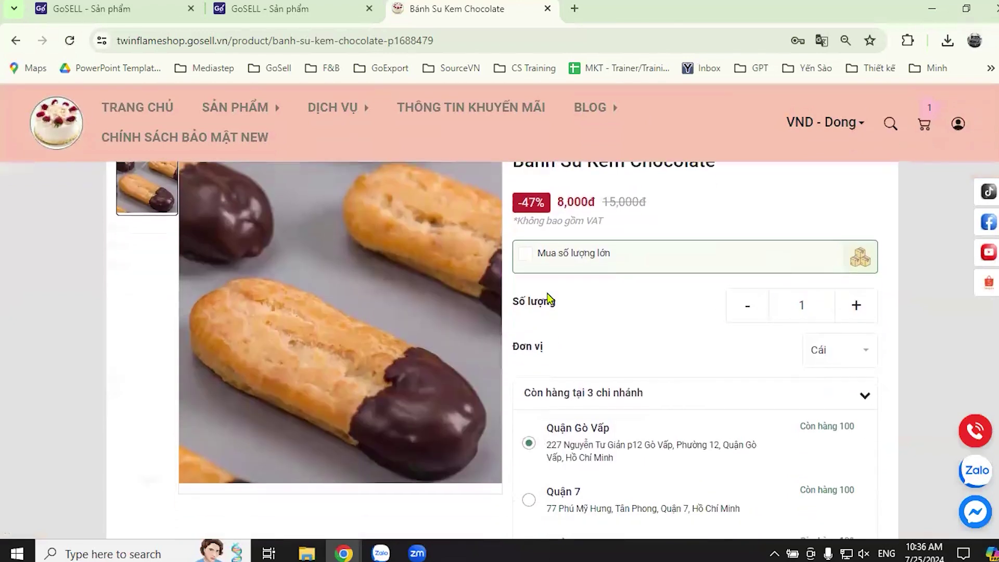
click(867, 355)
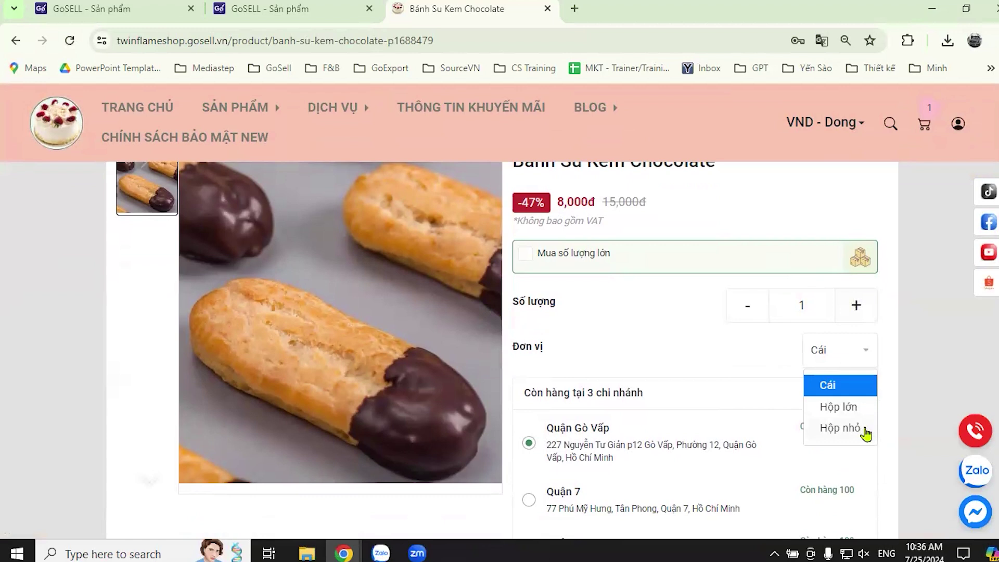
click(866, 434)
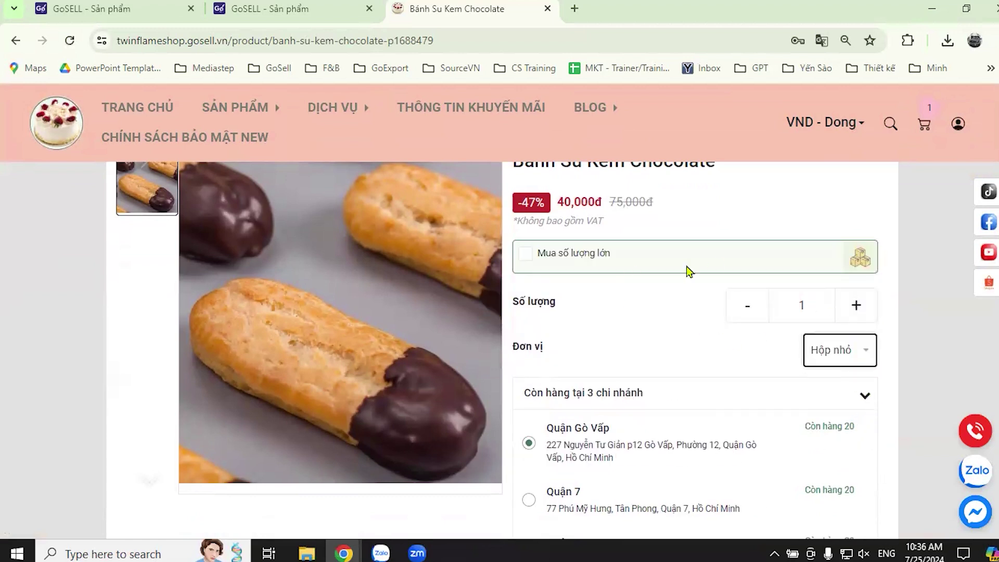
scroll(883, 266, down, 3)
scroll(883, 264, up, 1)
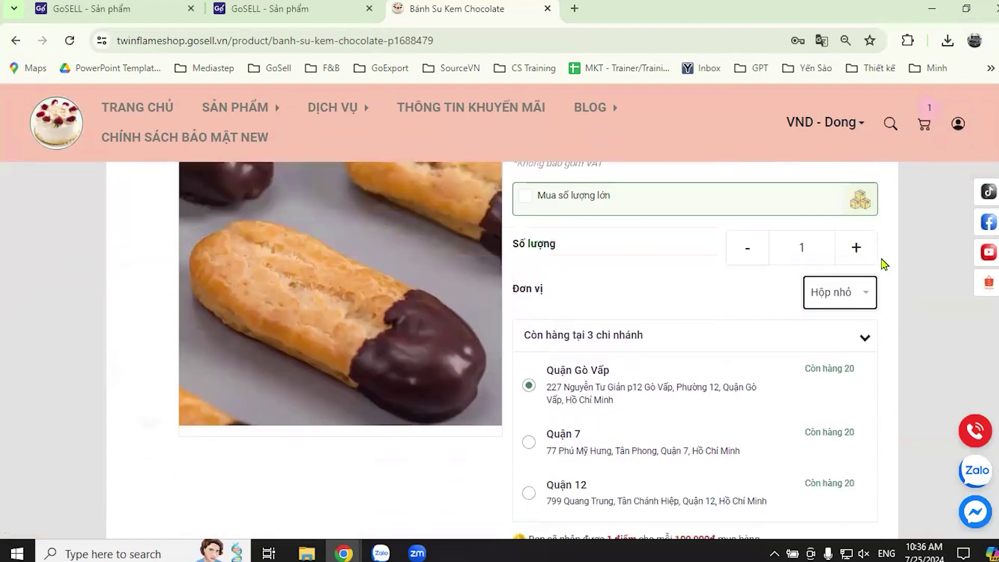
scroll(884, 265, up, 2)
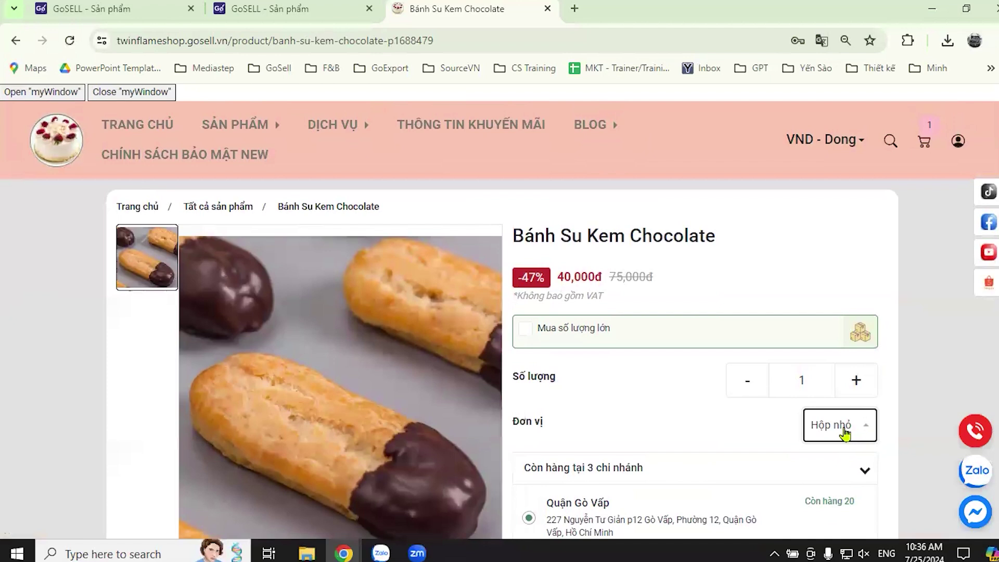
scroll(844, 433, down, 3)
click(842, 274)
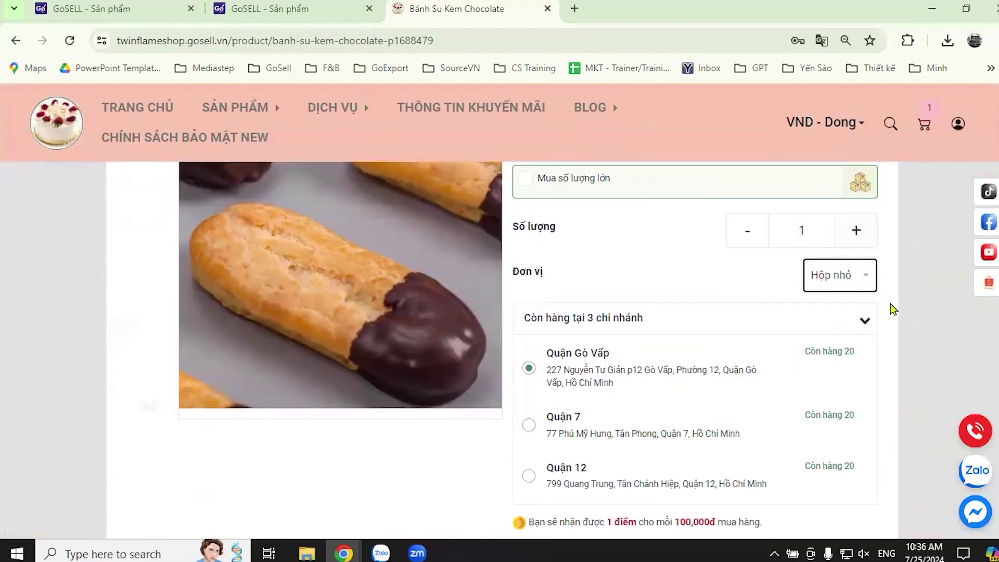
Test the bulk-purchase discount on Hộp nhỏ by raising the quantity, and bring it back to 1.
click(861, 240)
click(861, 239)
click(860, 246)
click(739, 261)
click(739, 260)
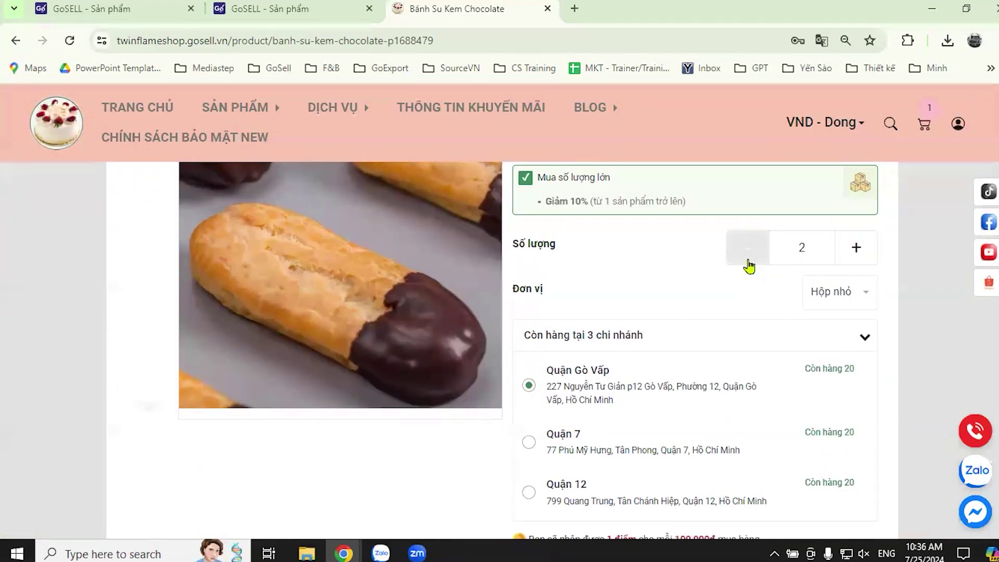
click(749, 265)
click(821, 298)
scroll(924, 290, up, 1)
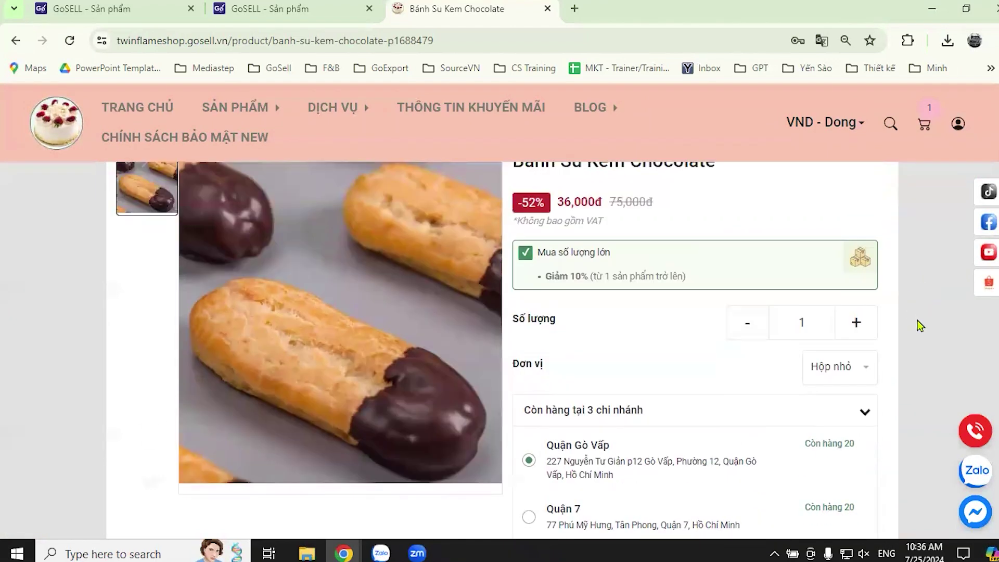
click(849, 370)
click(910, 346)
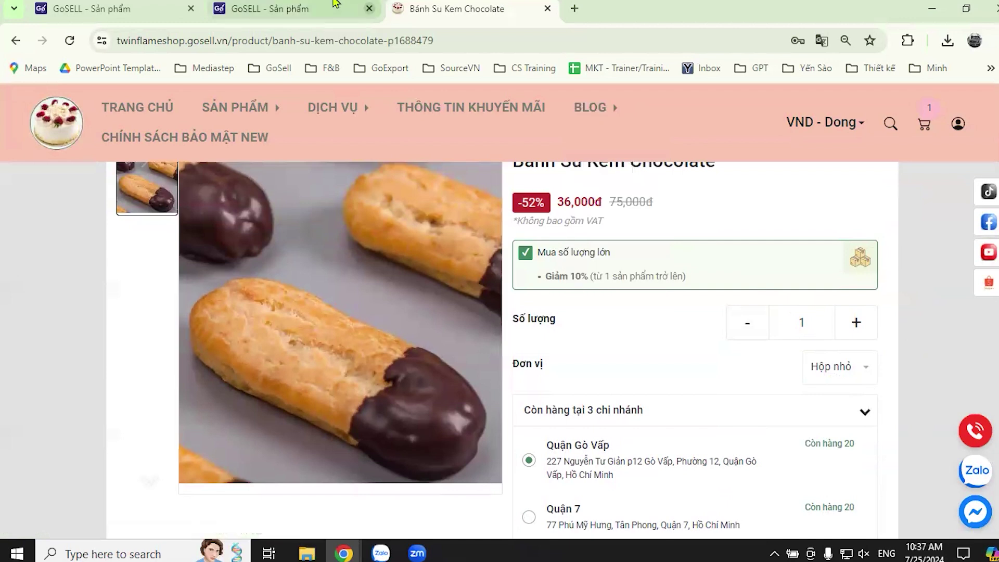
Review the price, classification, unit and wholesale settings of Bánh Su Kem Chocolate in the GoSELL admin.
click(322, 8)
scroll(687, 244, down, 7)
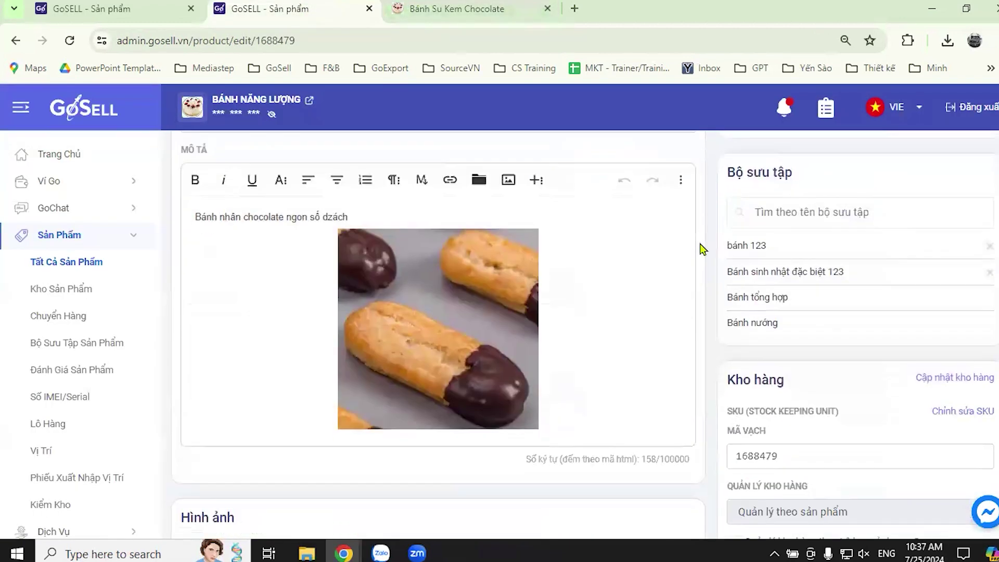
scroll(705, 260, down, 15)
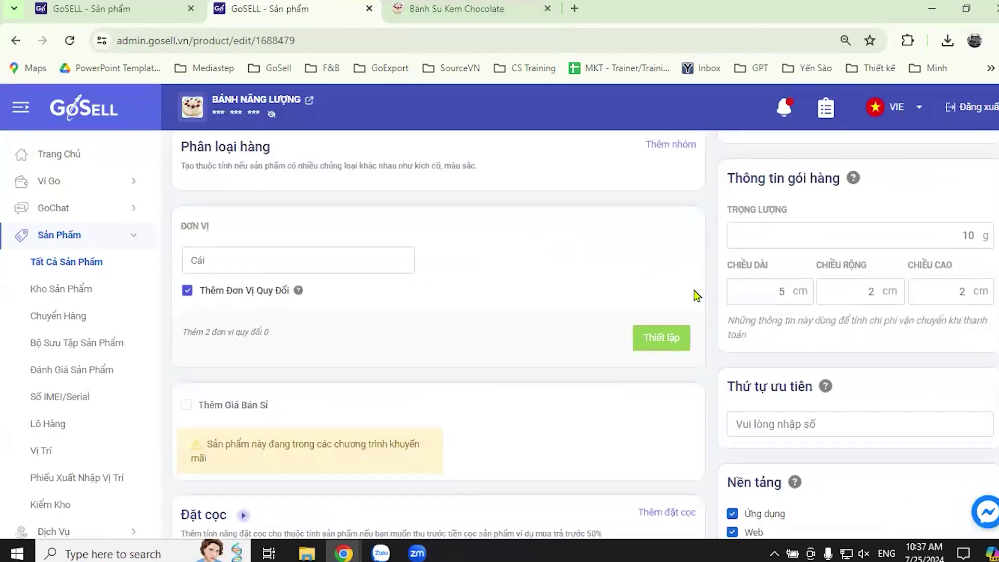
scroll(700, 299, down, 1)
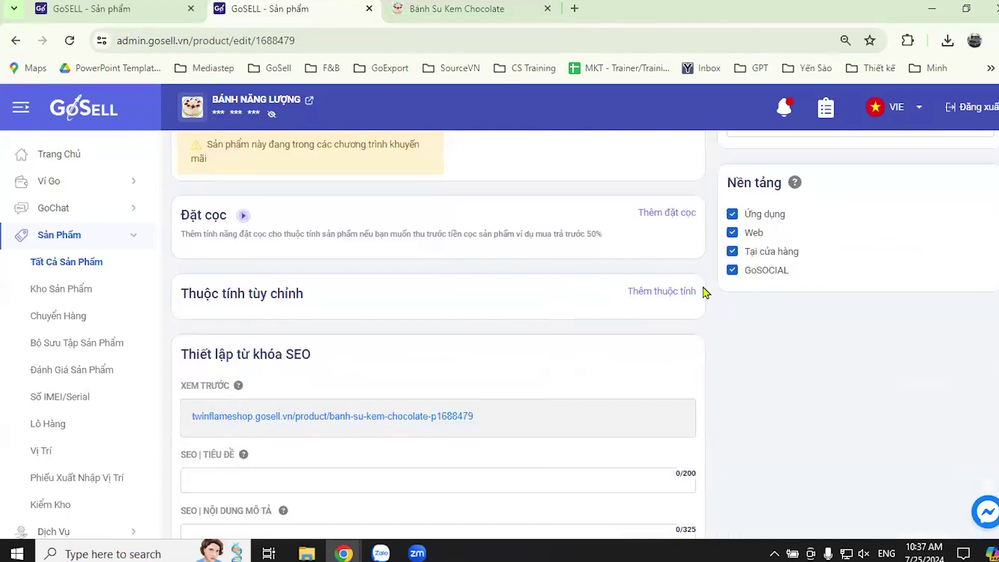
scroll(713, 289, up, 4)
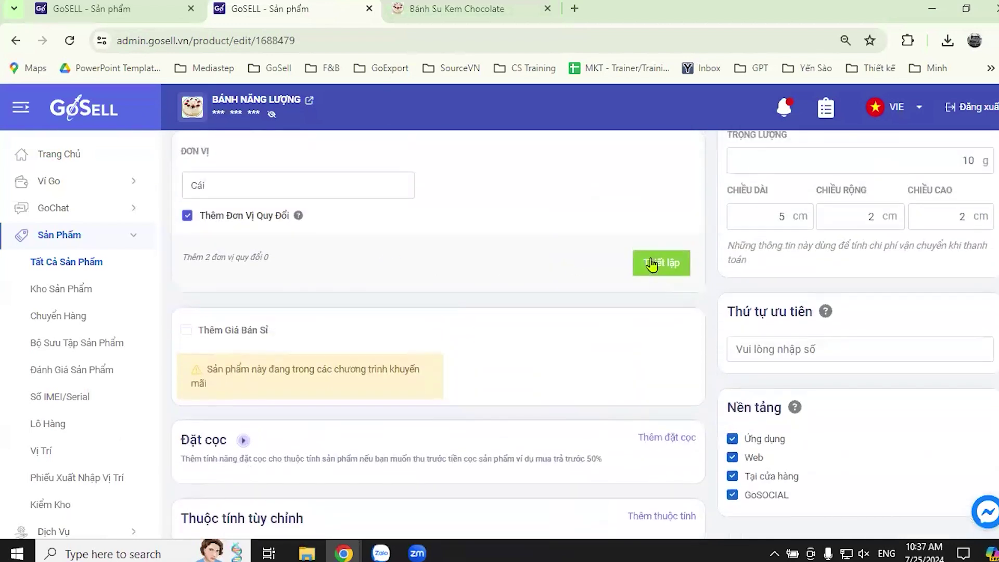
scroll(645, 292, up, 4)
scroll(677, 297, down, 2)
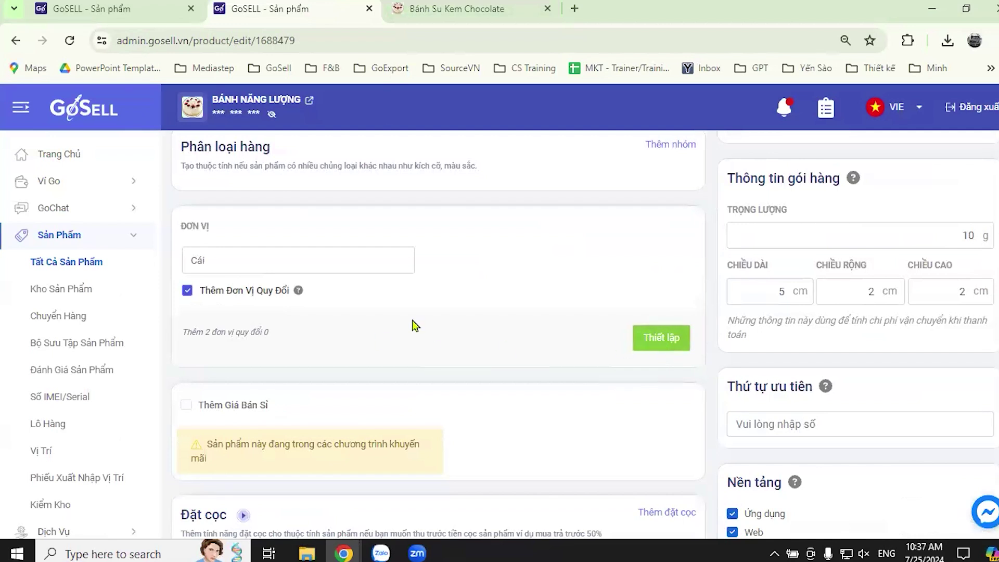
scroll(678, 346, up, 4)
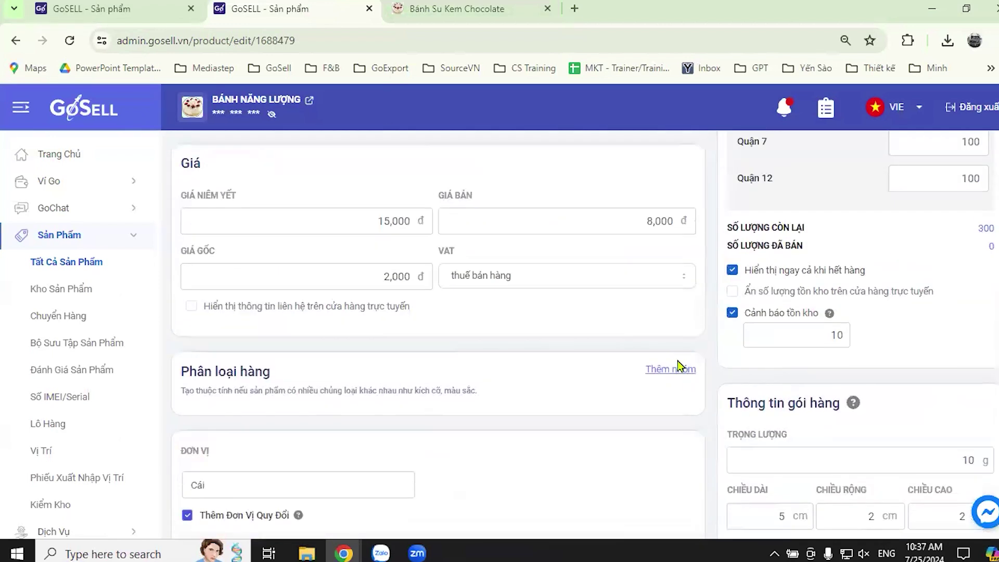
scroll(685, 354, down, 2)
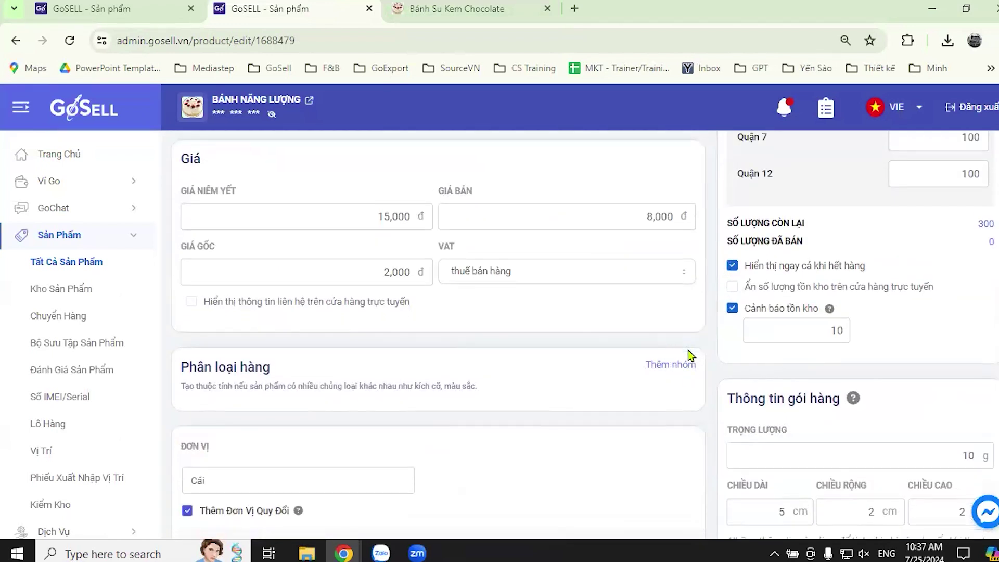
scroll(682, 372, down, 4)
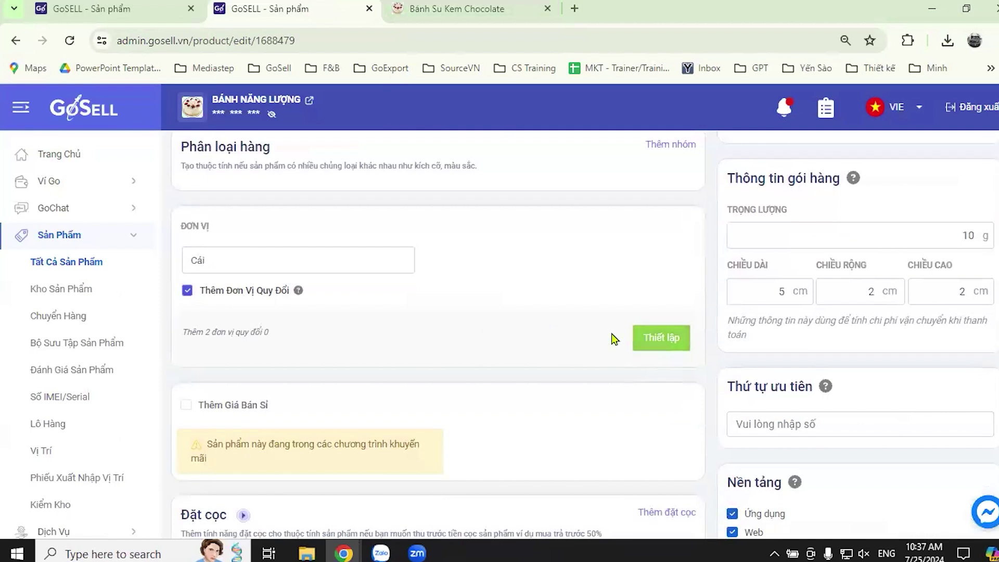
In the product's conversion-unit setup, enter 60 in the Hộp nhỏ row and save the settings.
click(662, 341)
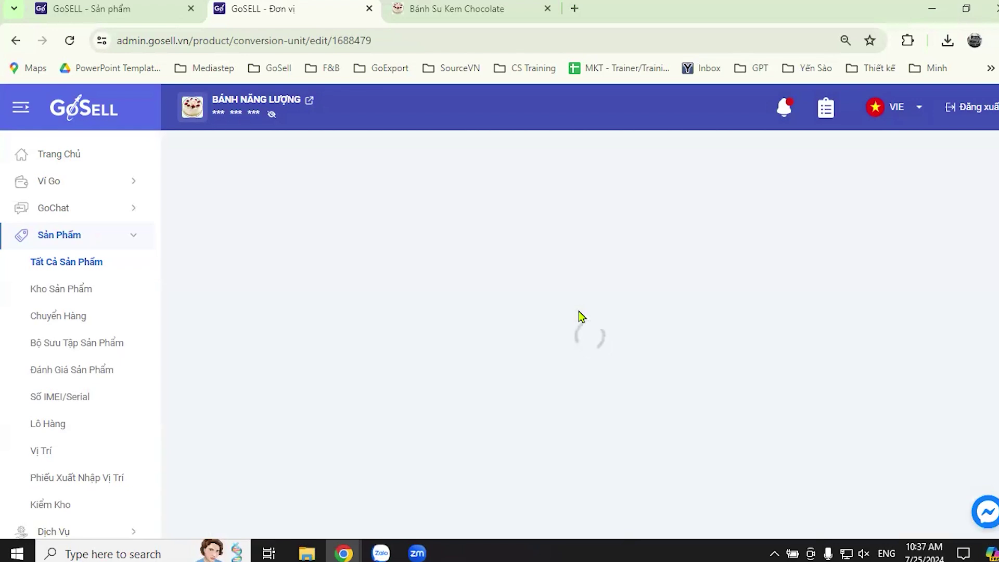
scroll(485, 344, down, 4)
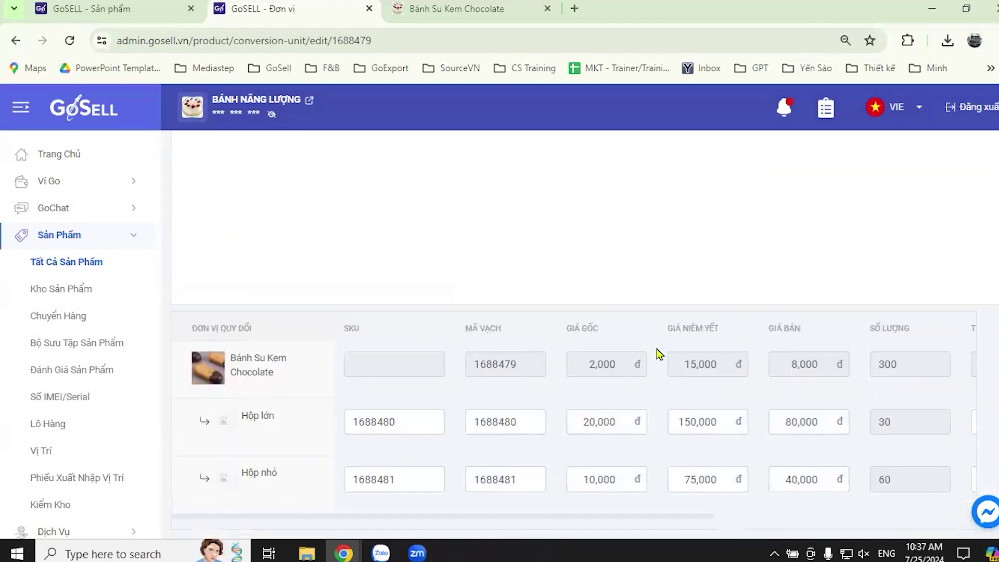
scroll(659, 354, up, 4)
scroll(513, 350, down, 4)
click(594, 480)
key(BackSpace)
text(10)
key(BackSpace)
key(BackSpace)
text(60)
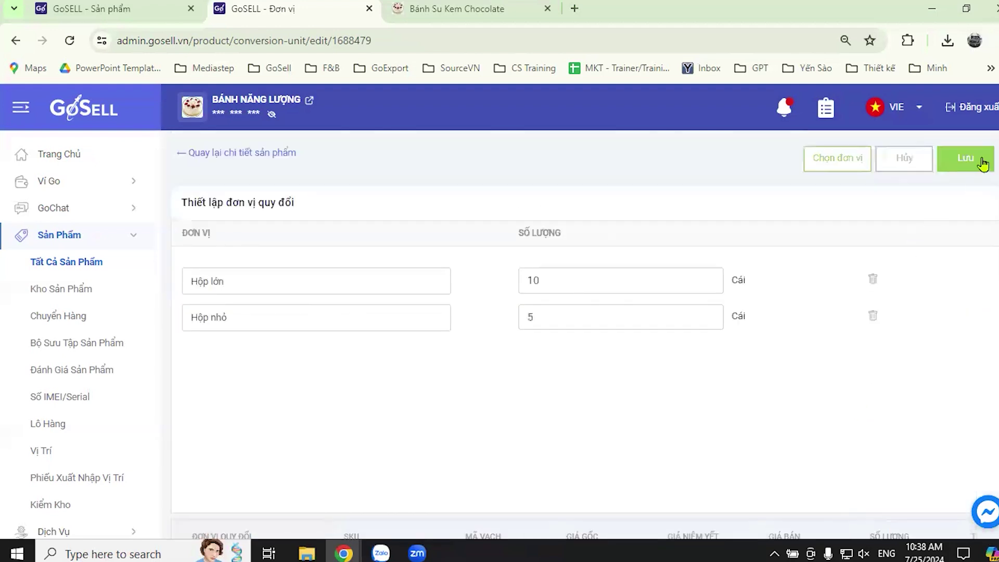
click(981, 160)
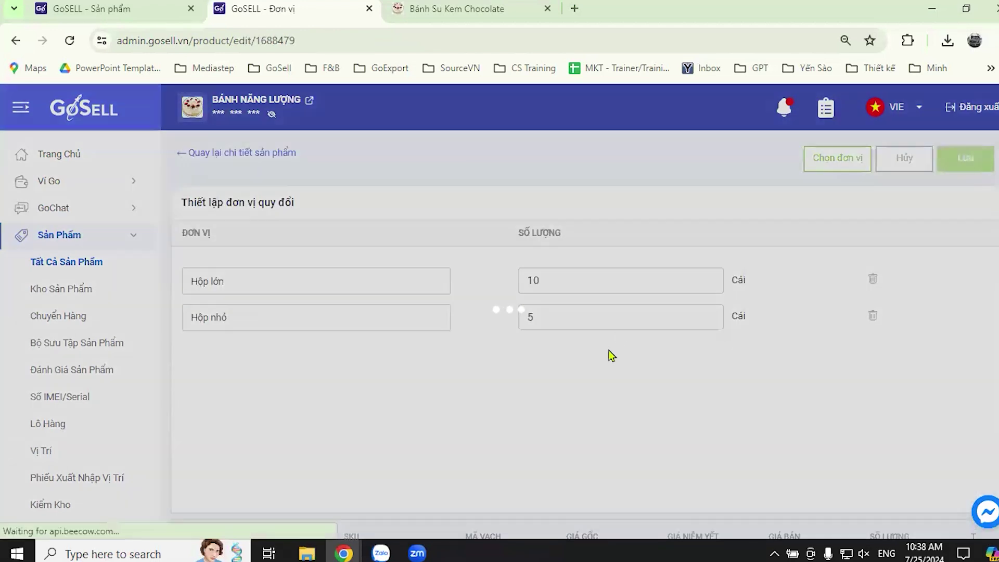
Reload the storefront page of Bánh Su Kem Chocolate, select the Hộp nhỏ unit and review its price and branch stock.
click(475, 9)
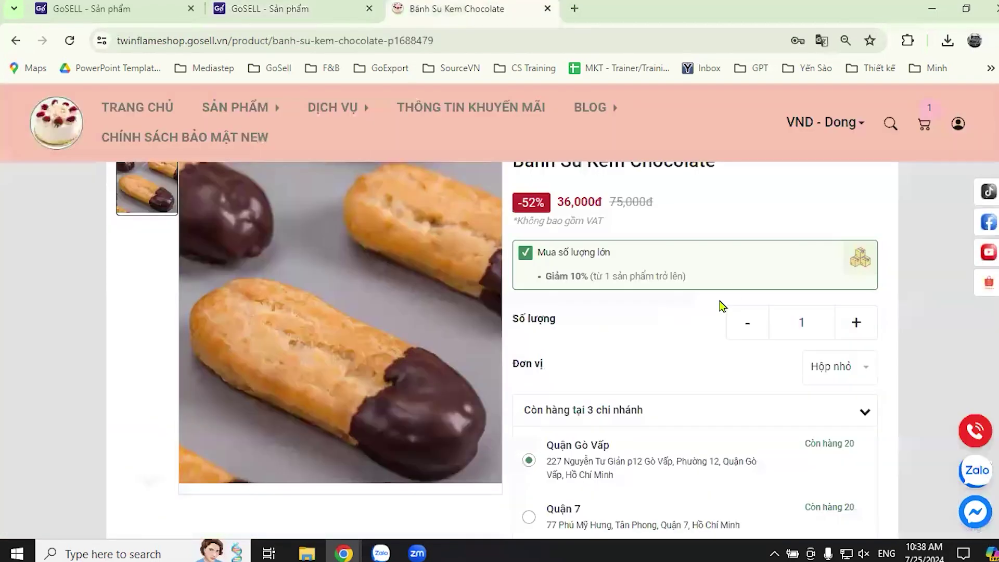
click(69, 40)
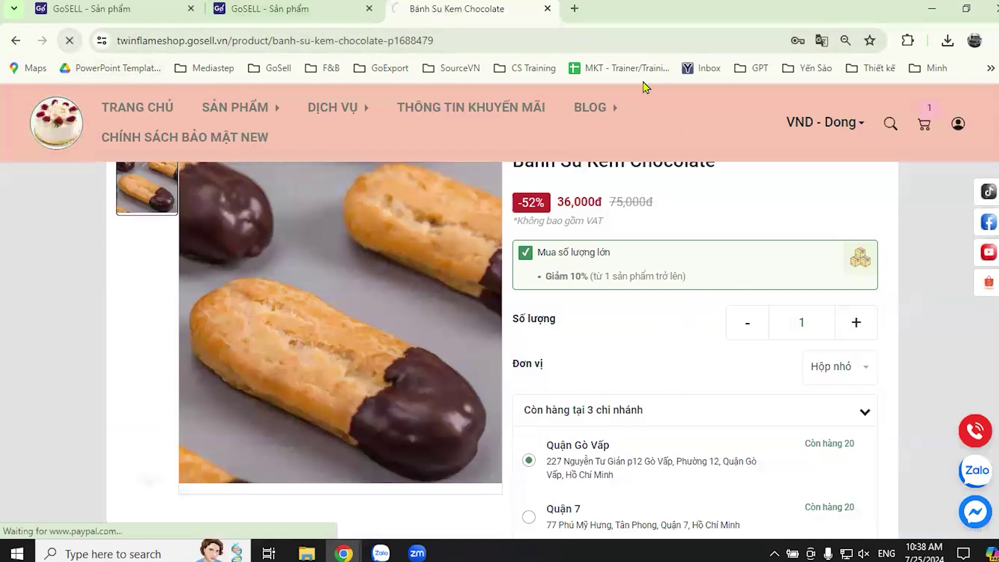
click(299, 8)
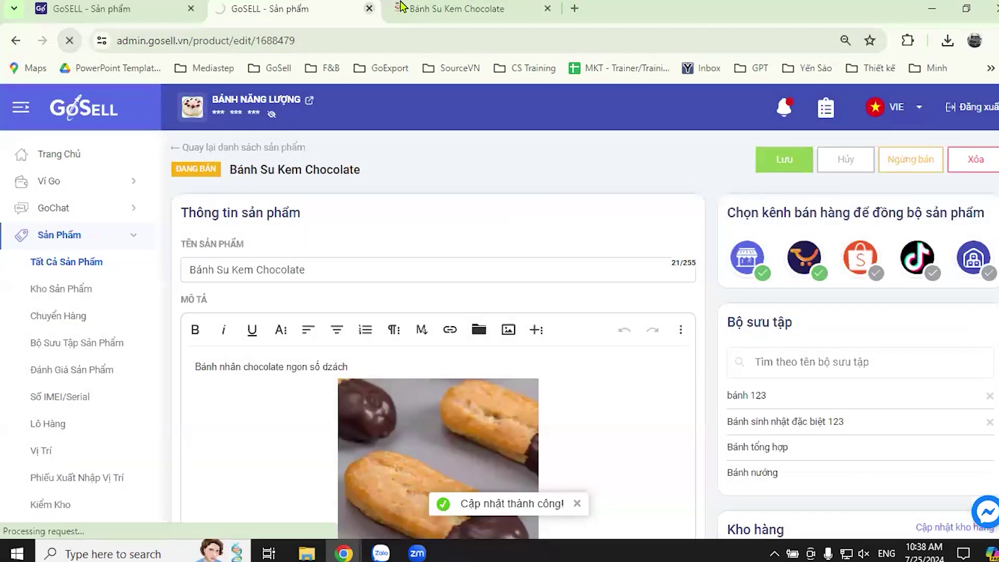
click(458, 9)
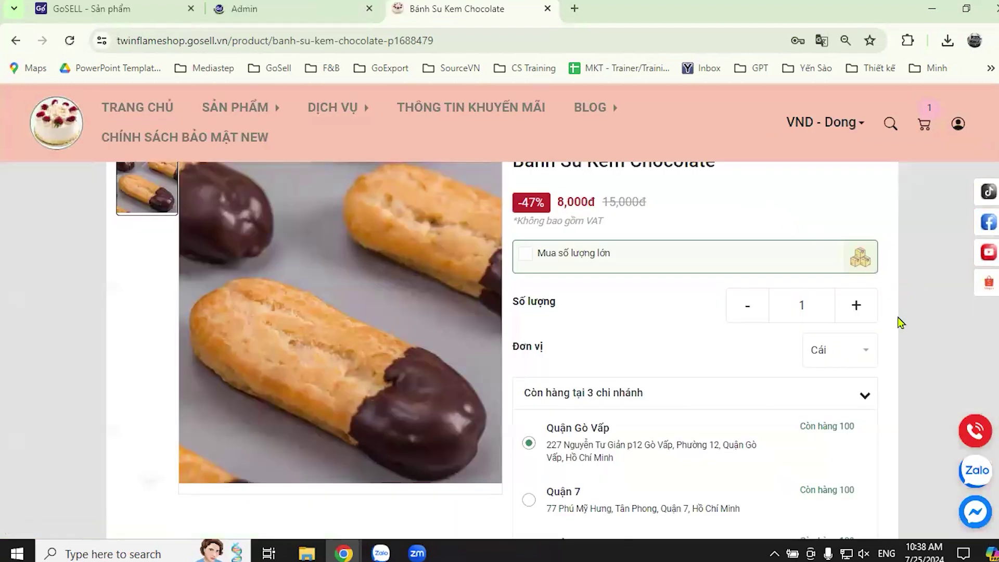
click(866, 352)
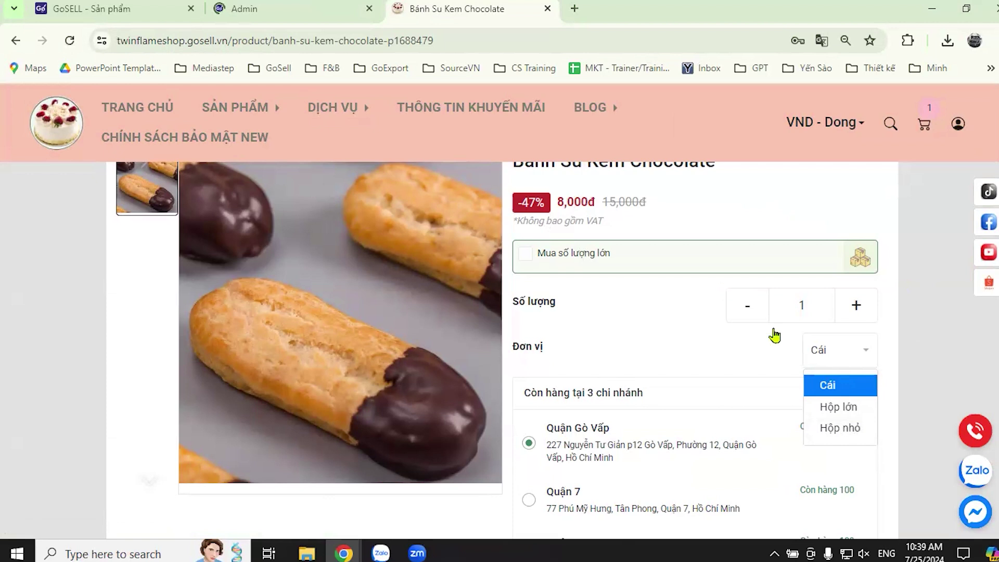
click(835, 427)
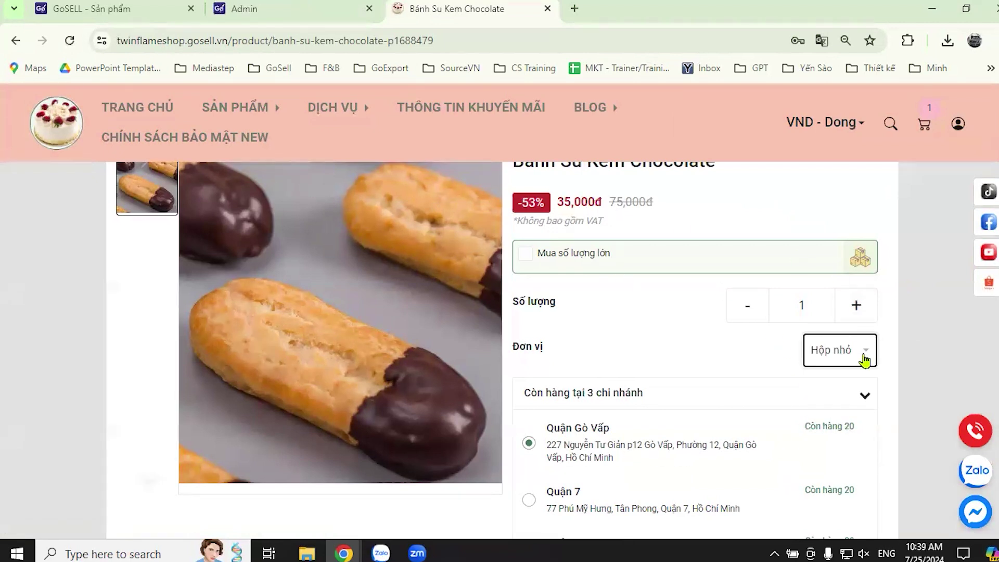
scroll(888, 357, down, 2)
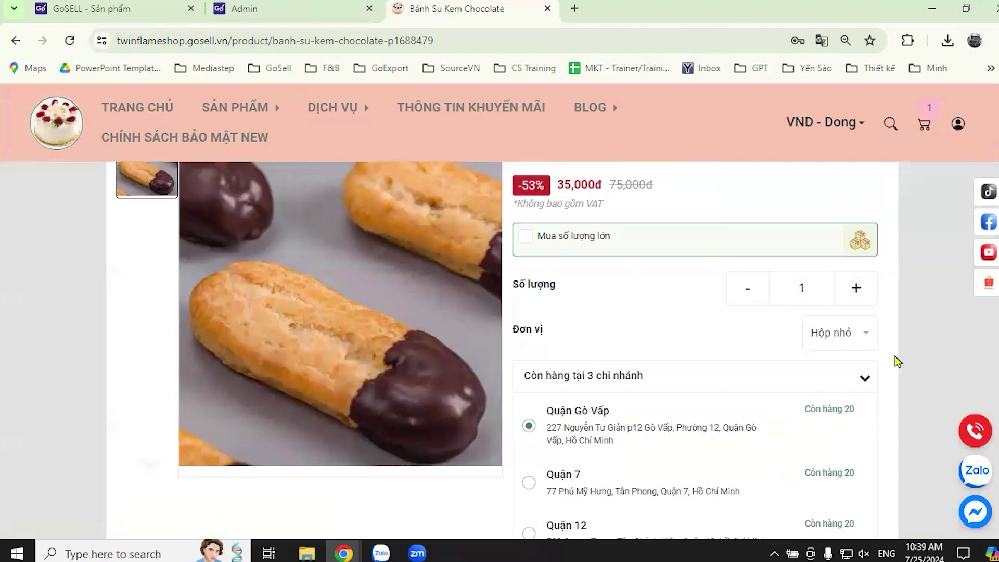
scroll(564, 380, down, 5)
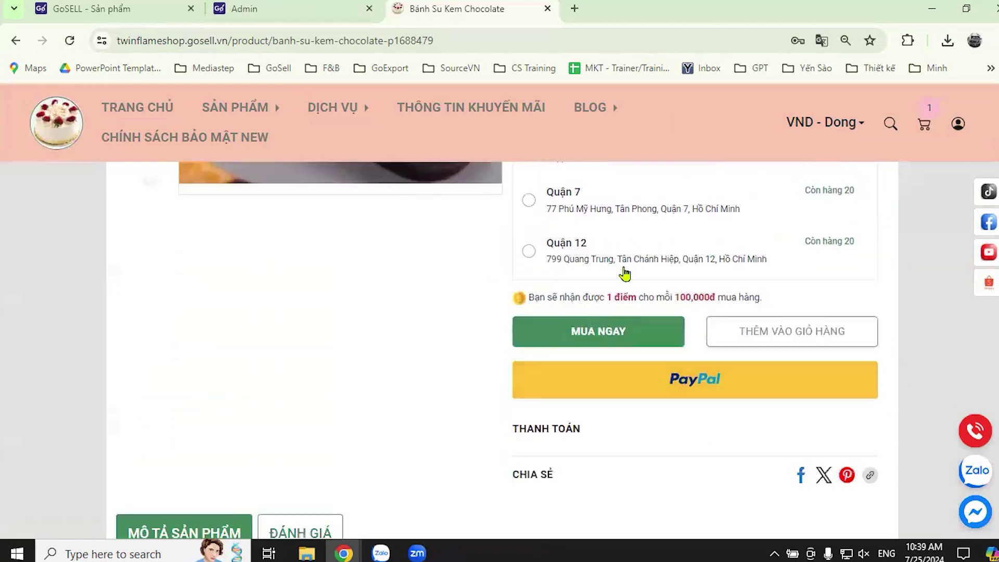
scroll(573, 266, up, 2)
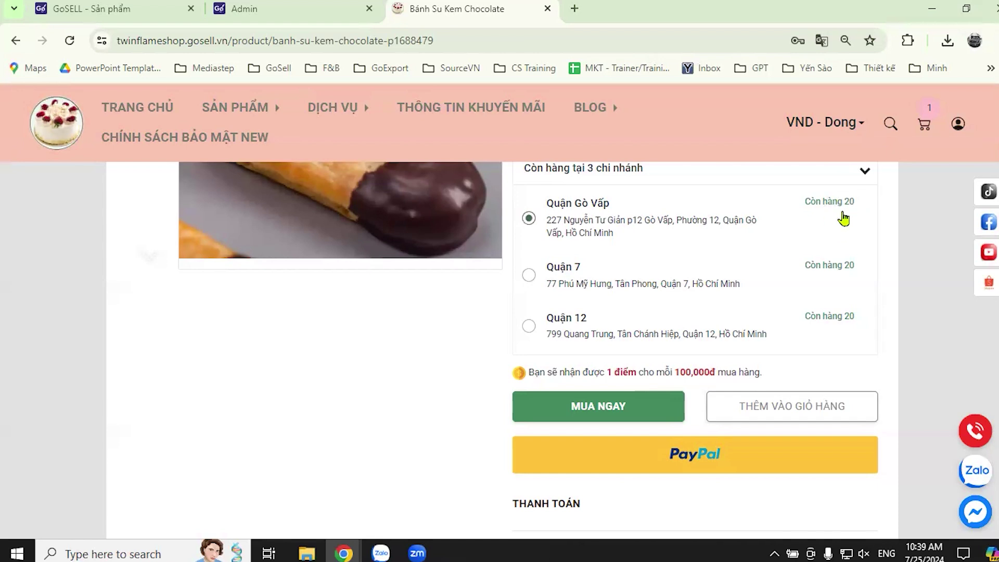
scroll(489, 382, up, 5)
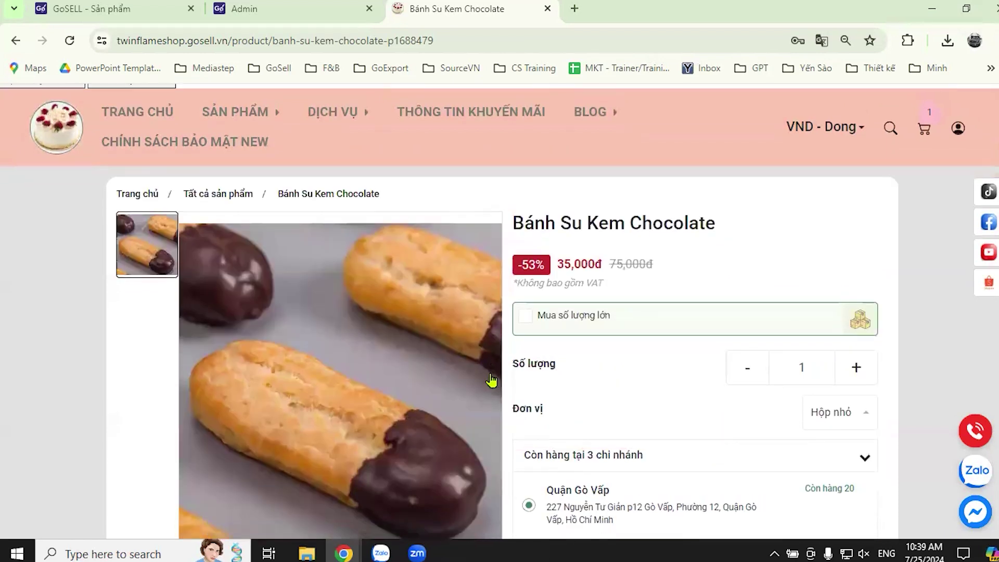
scroll(520, 400, down, 4)
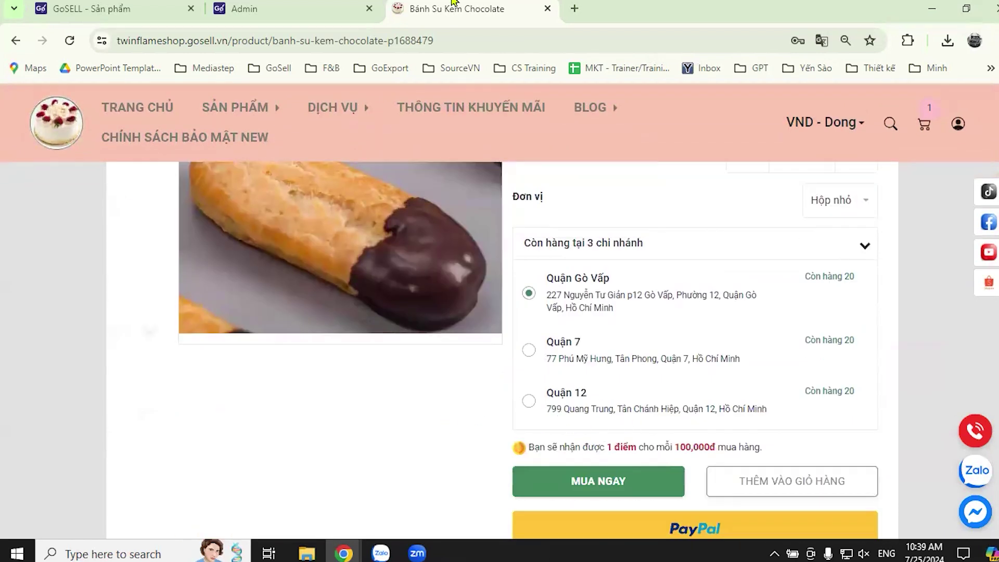
Close the admin page of Bánh Su Kem Chocolate and open the IMEI/Serial management list.
click(303, 6)
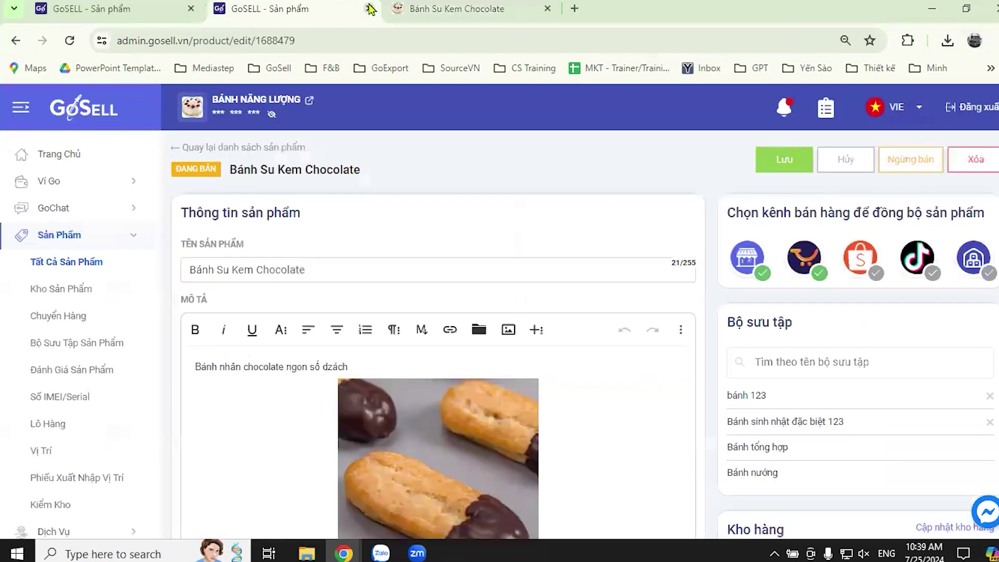
click(369, 8)
click(124, 8)
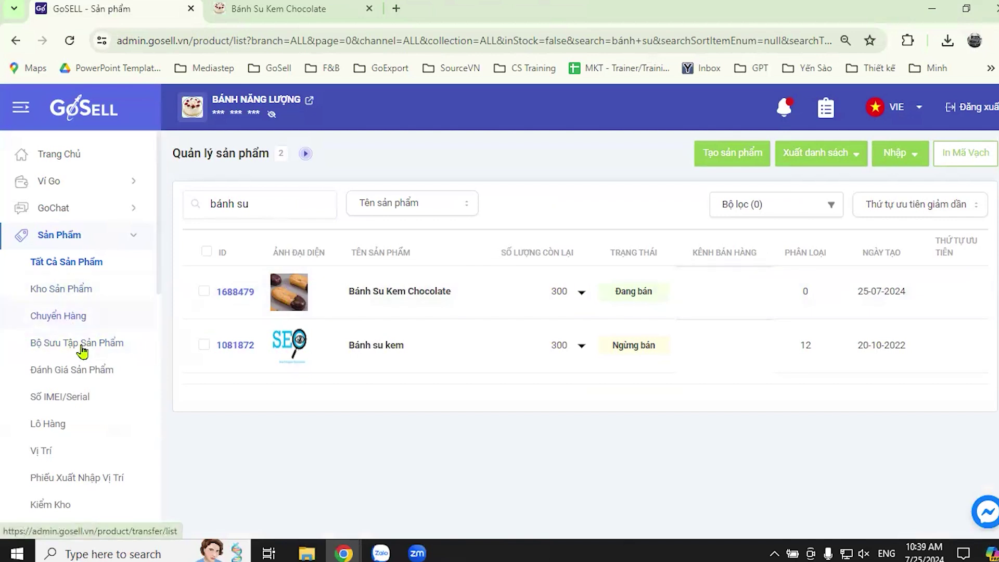
click(74, 398)
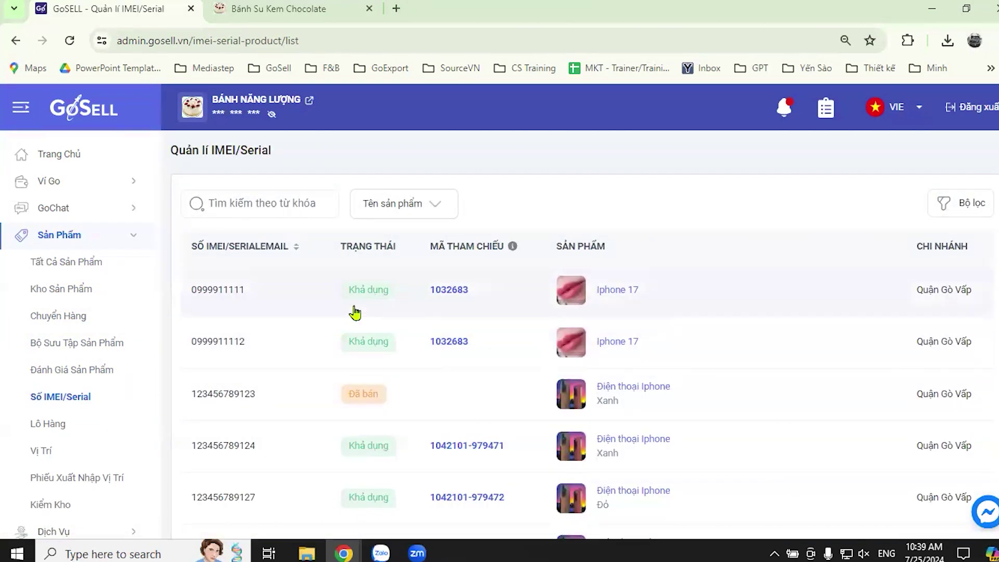
click(301, 198)
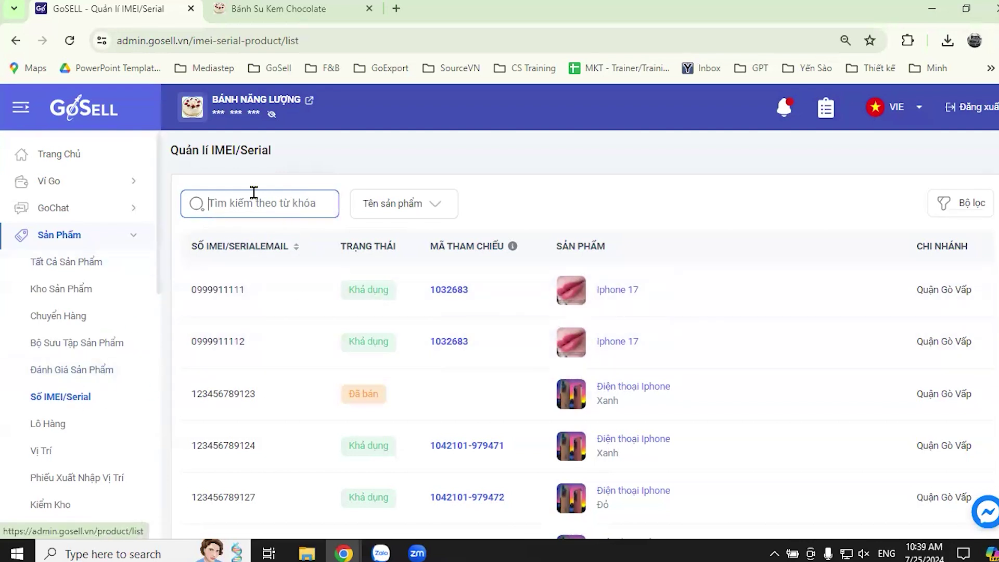
Search all products for "im" and open the LapTop Hàng Cũ product that has IMEI numbers.
click(80, 266)
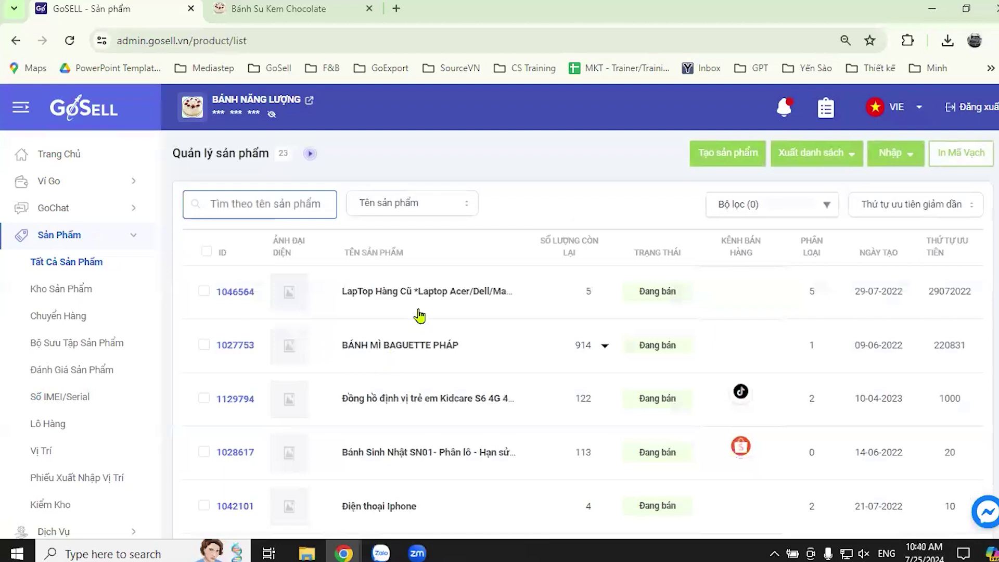
click(283, 203)
text(i)
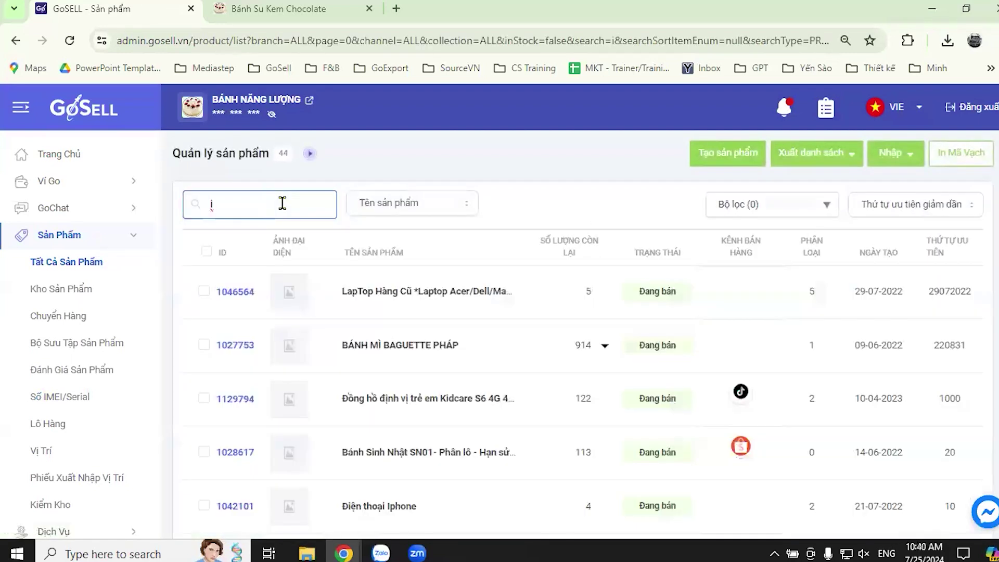
text(m)
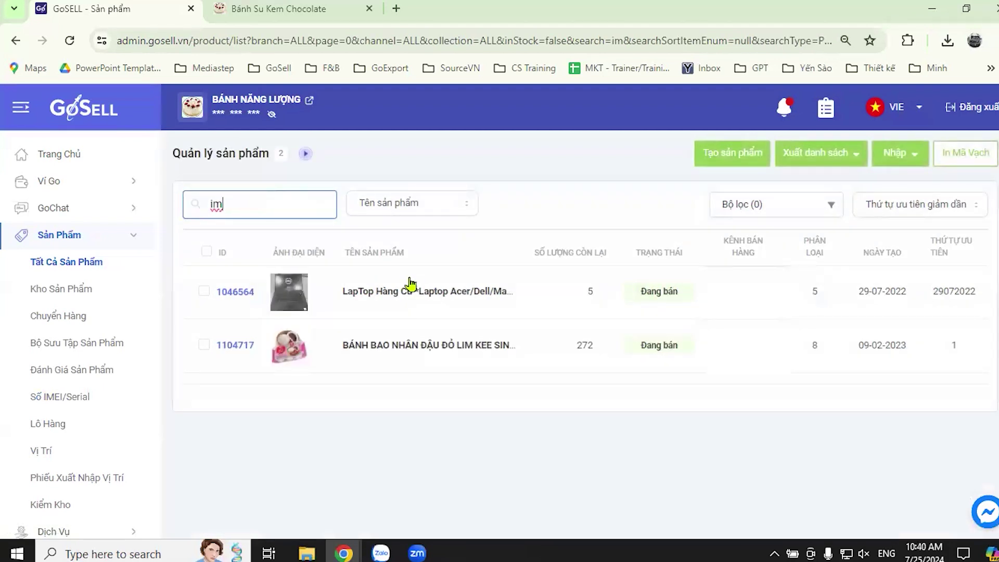
click(380, 293)
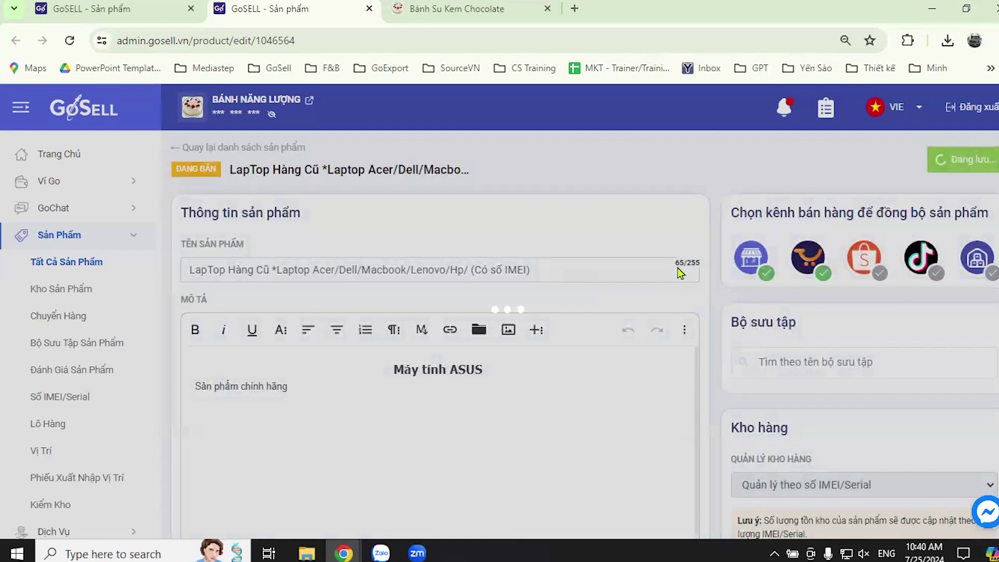
Review the laptop product's IMEI/Serial stock management, package information, pricing and the prices and quantities of its variants.
scroll(688, 229, down, 4)
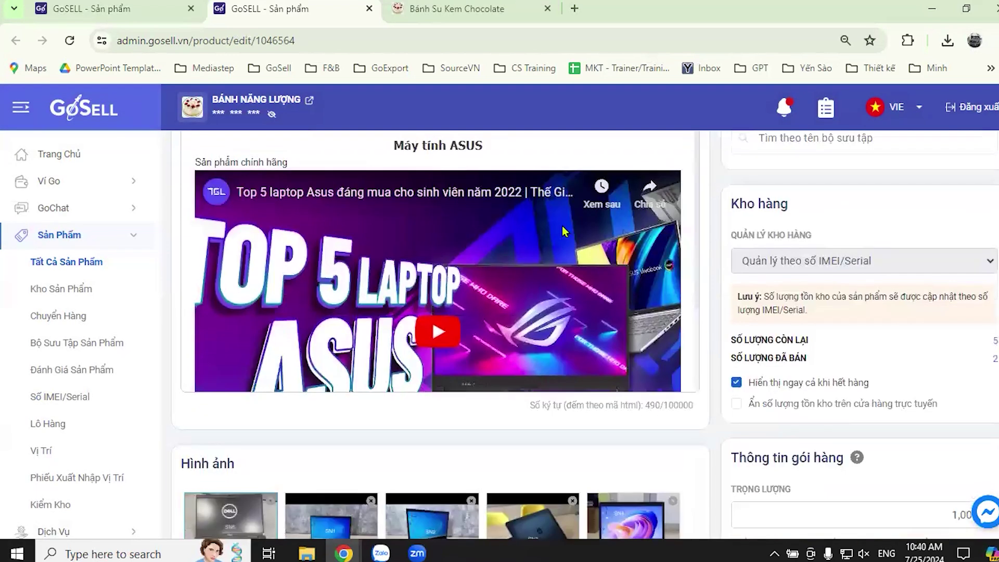
scroll(317, 272, up, 4)
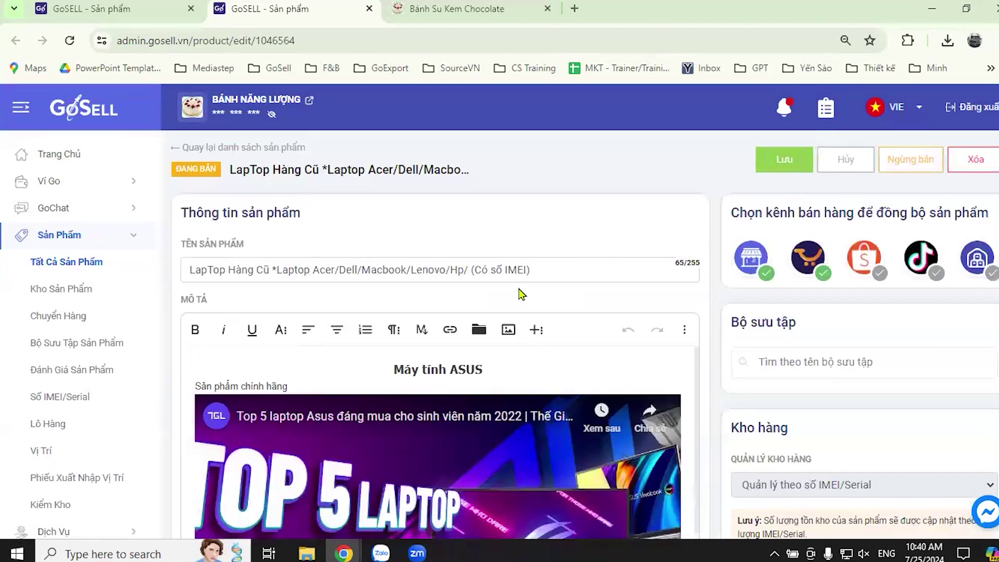
scroll(671, 291, down, 3)
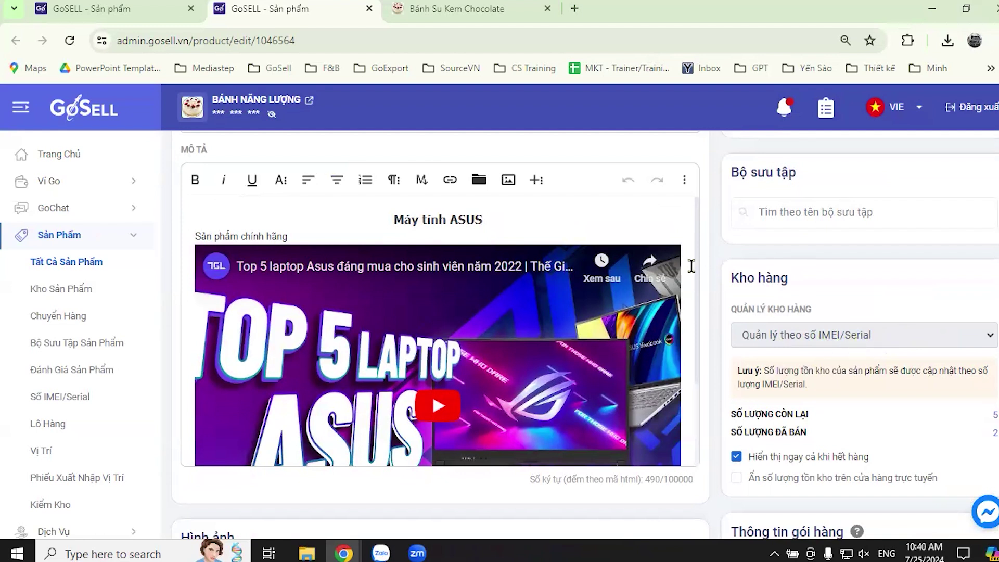
scroll(703, 257, down, 3)
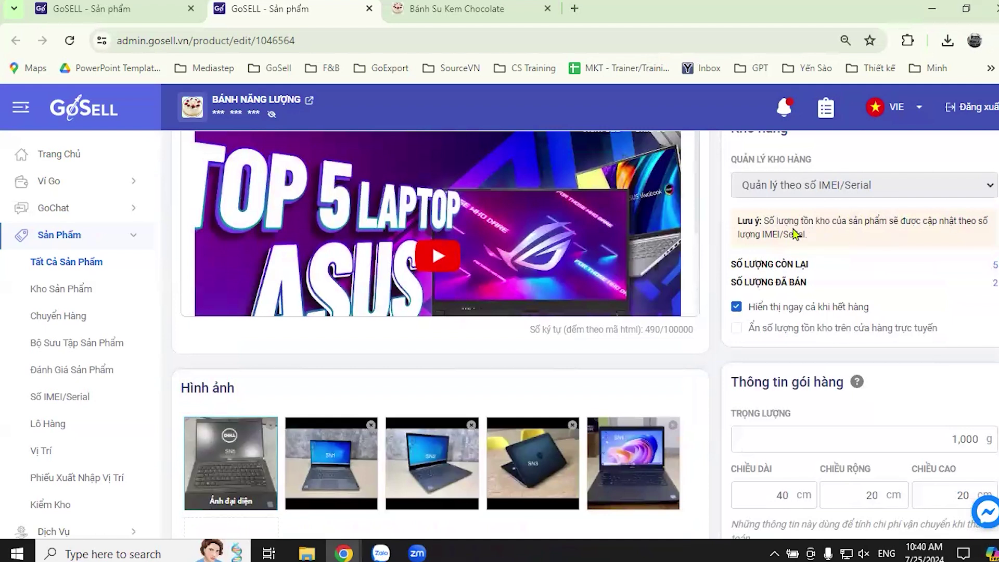
scroll(711, 302, down, 10)
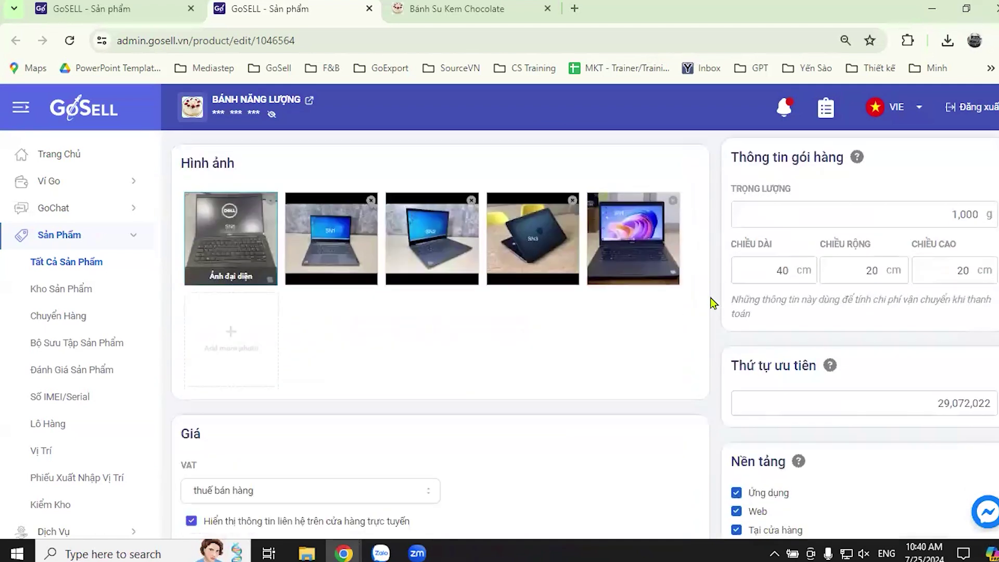
scroll(714, 304, down, 7)
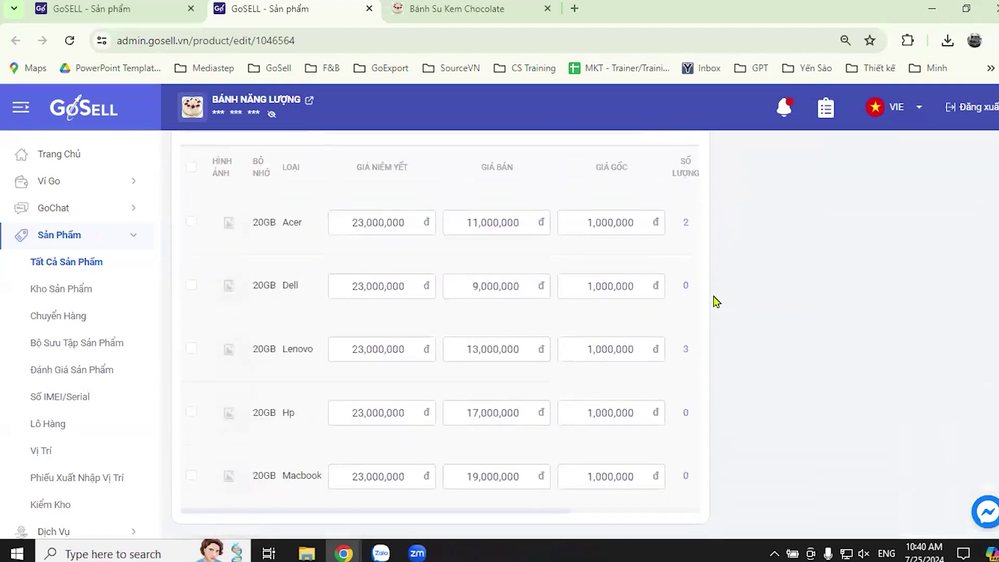
scroll(716, 302, up, 3)
scroll(714, 296, up, 4)
scroll(713, 298, down, 8)
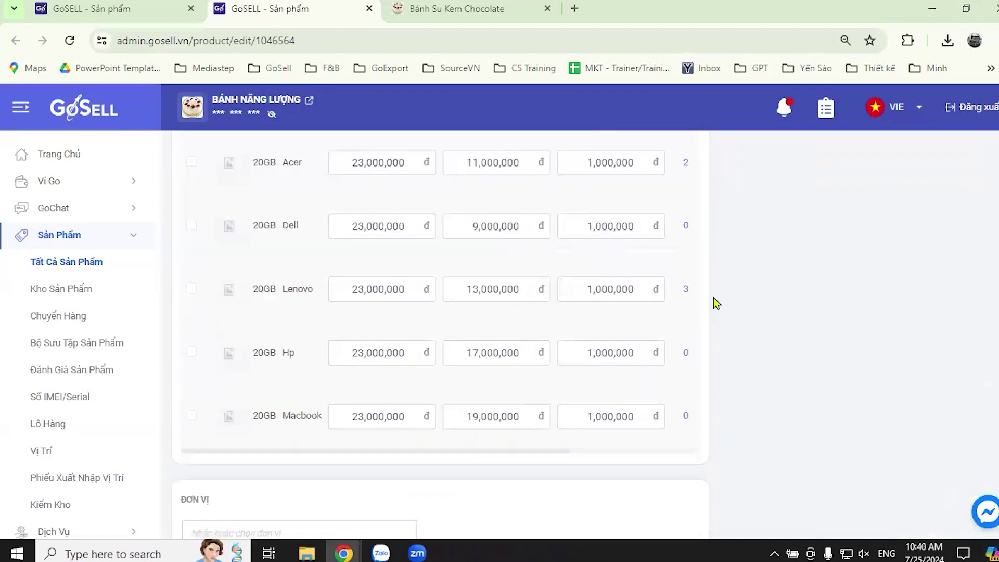
scroll(709, 306, up, 11)
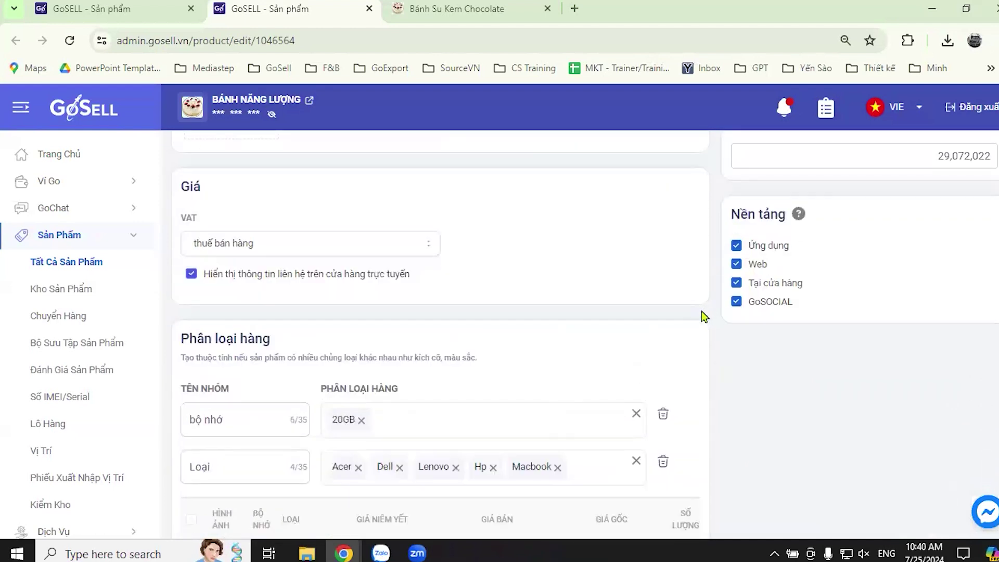
scroll(704, 312, up, 2)
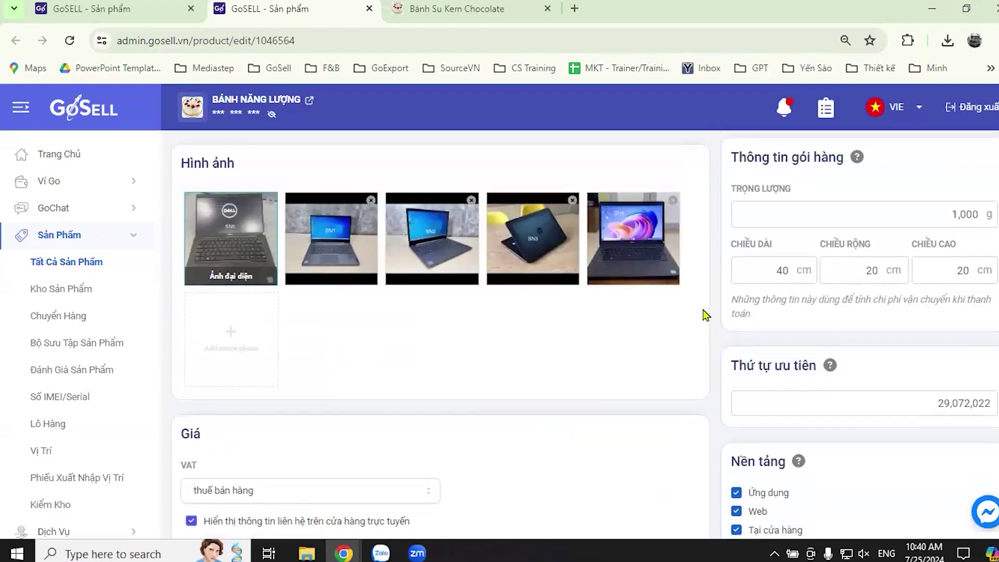
Search the IMEI/Serial list for "laptop" and review the serial numbers, their statuses and the available search criteria.
click(64, 401)
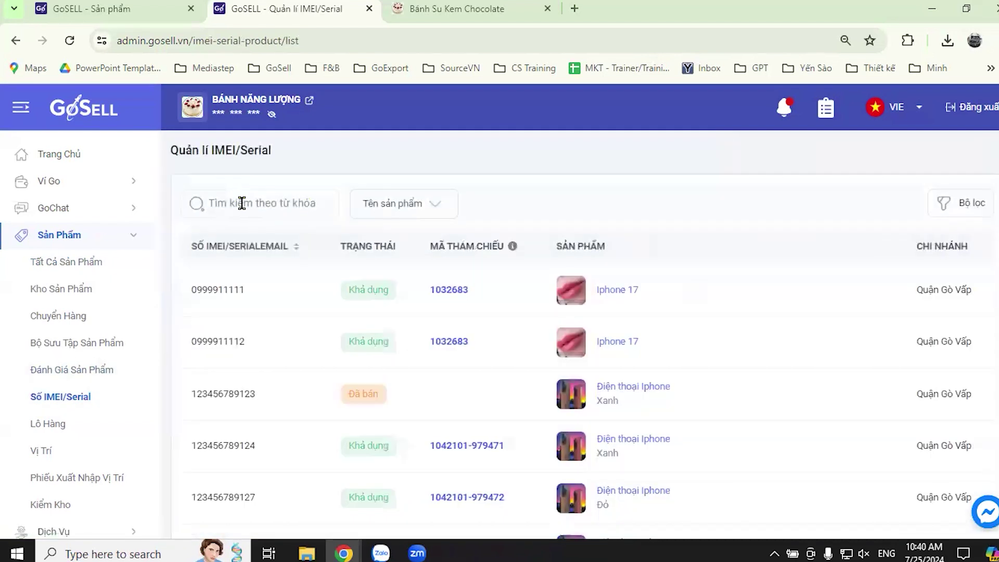
click(246, 203)
text(la)
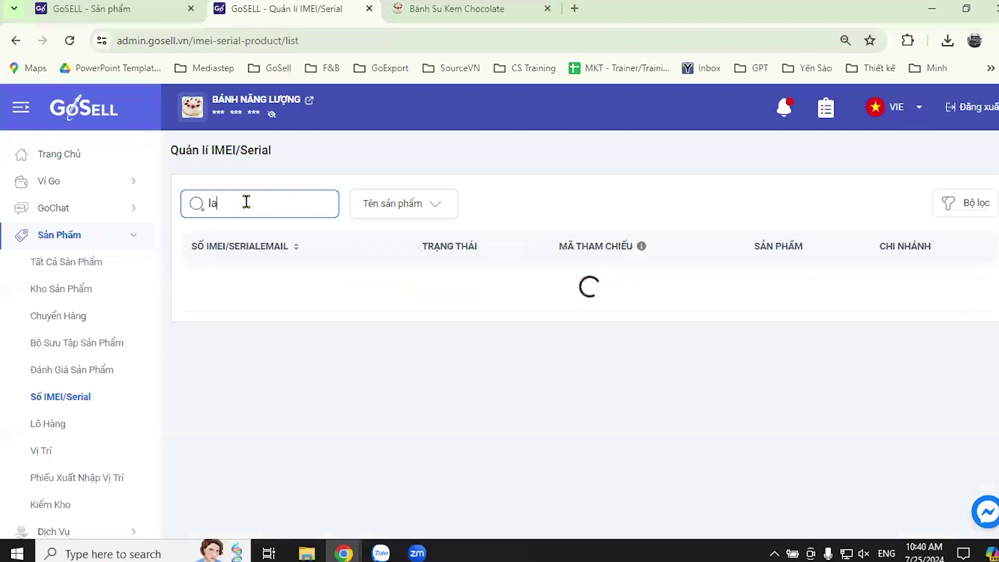
text(ptop)
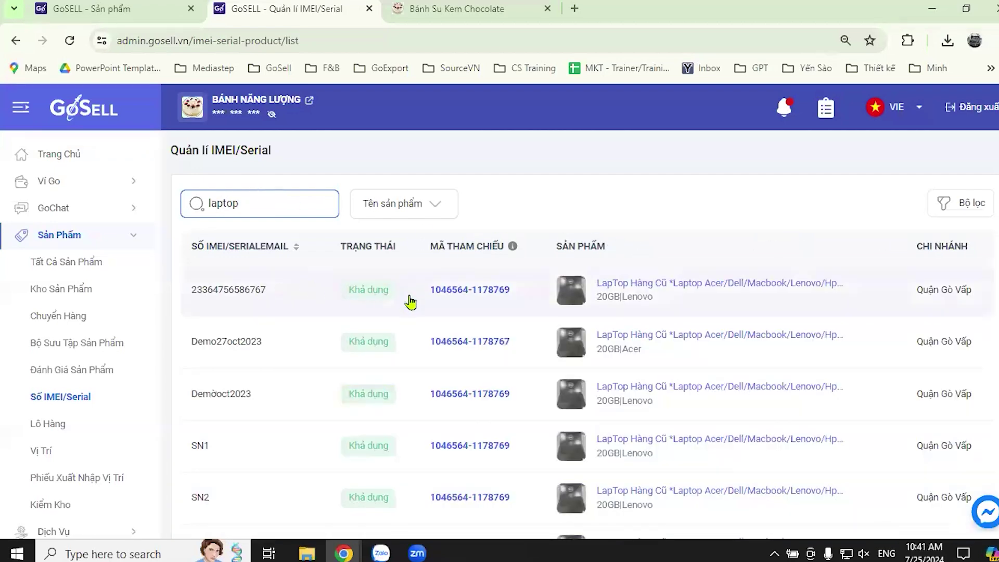
scroll(261, 283, down, 3)
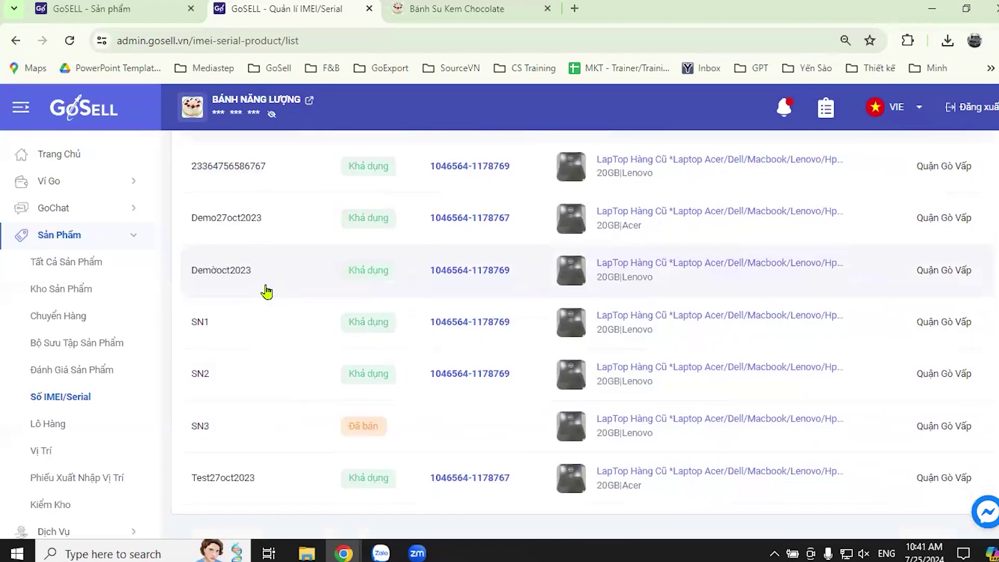
scroll(282, 350, up, 3)
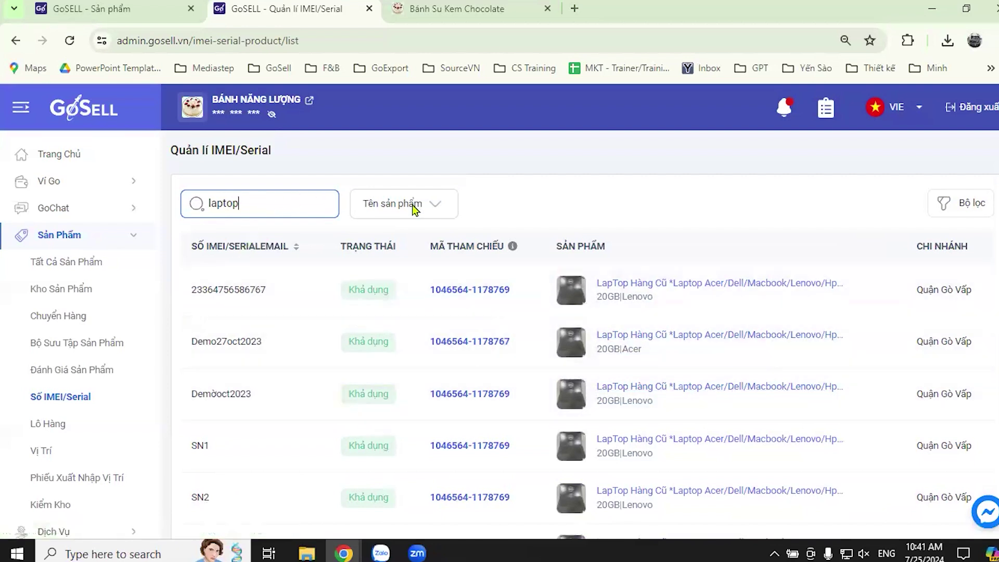
click(433, 209)
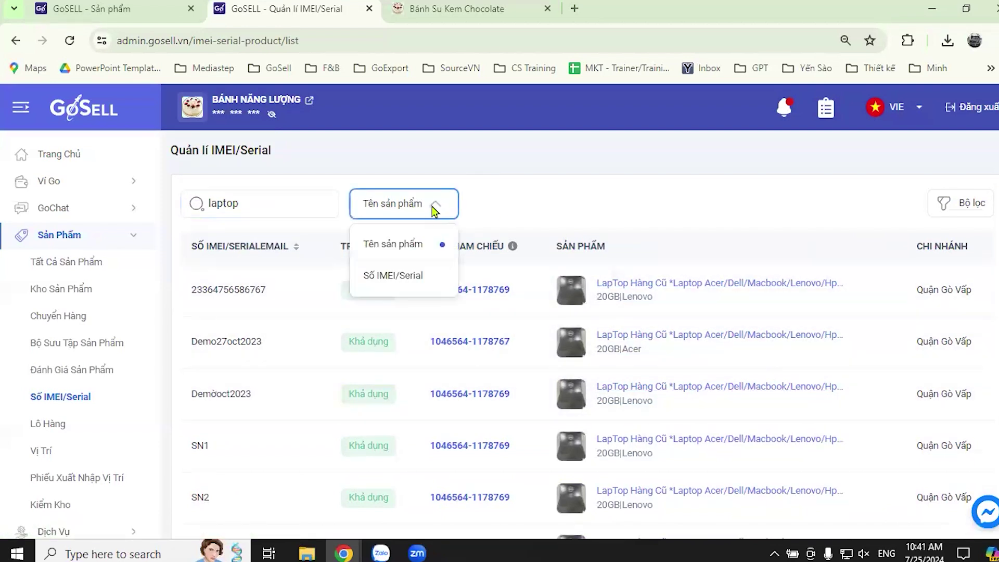
click(553, 201)
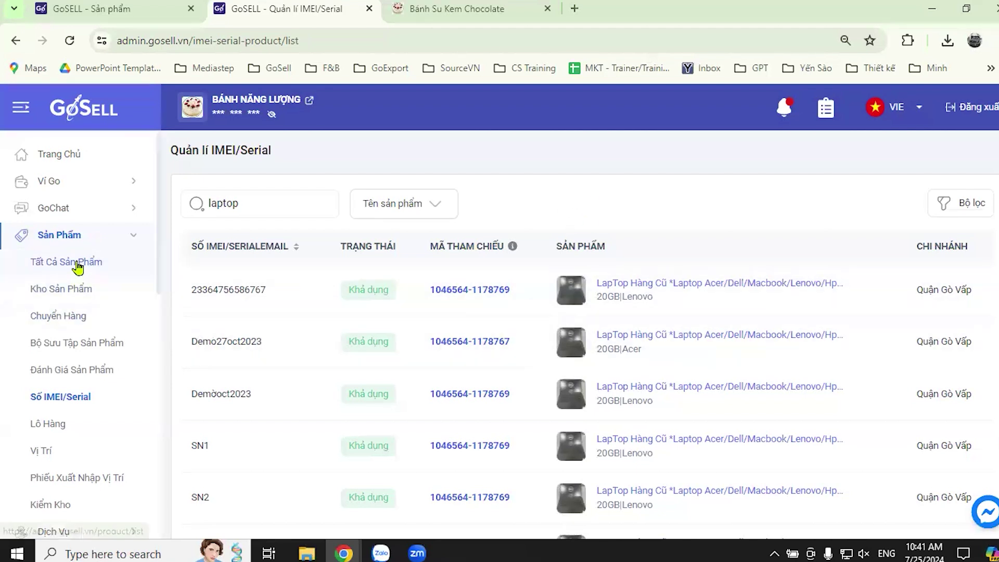
Reopen the LapTop Hàng Cũ product from the full product list and review its remaining stock by variant and branch.
click(87, 262)
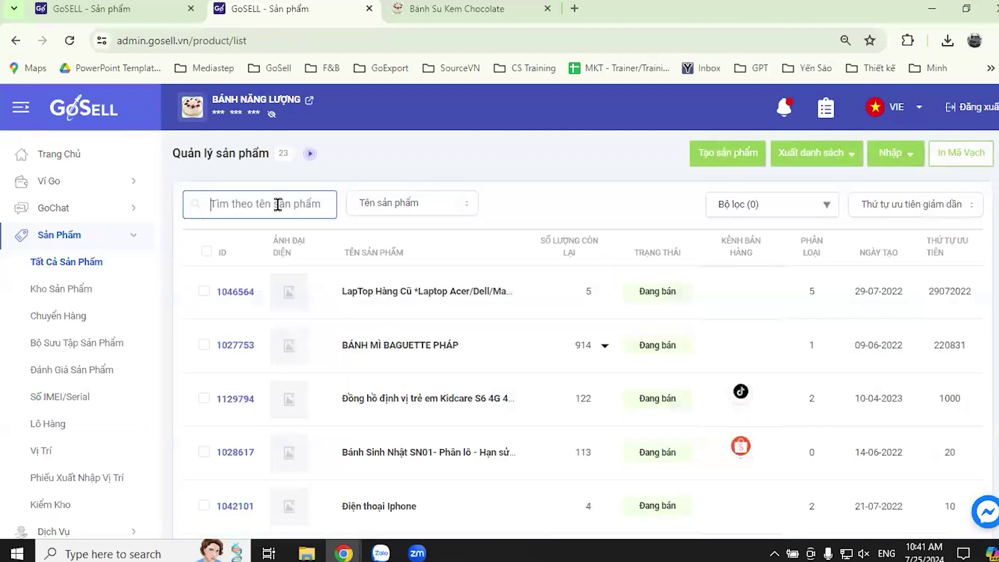
click(411, 293)
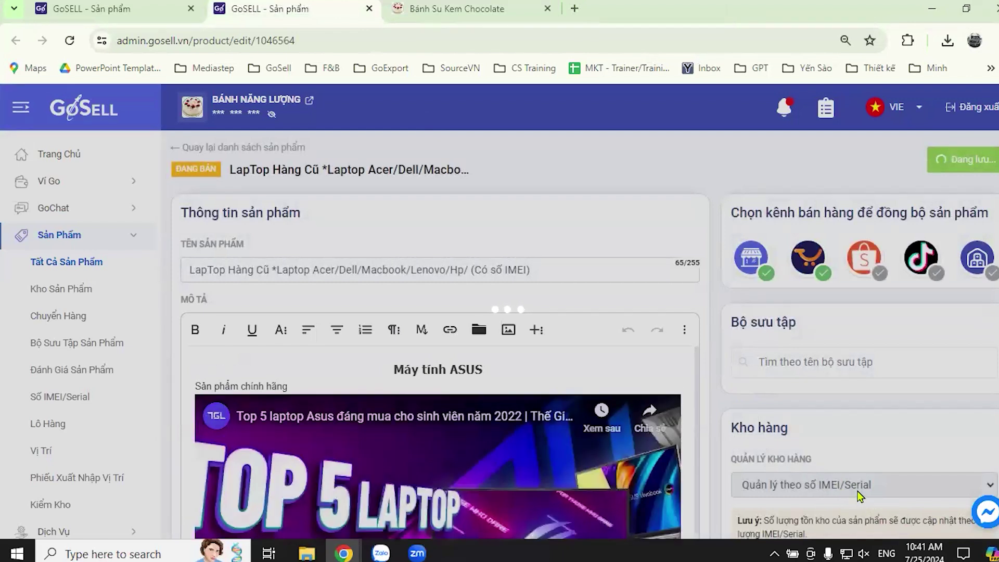
scroll(705, 332, down, 4)
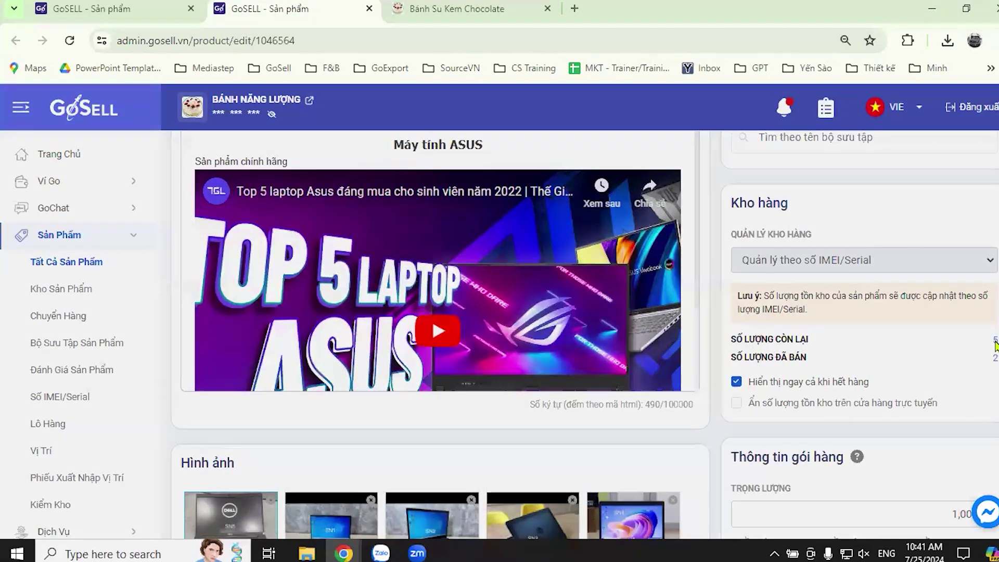
click(995, 341)
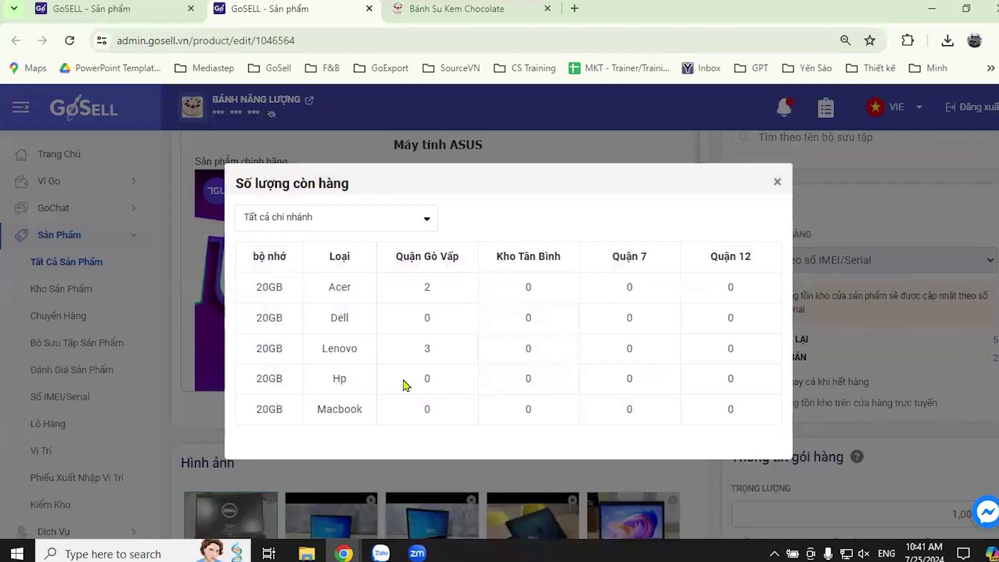
click(778, 184)
Add IMEI/Serial number 121435136 to the 20GB Acer variant for the Quận Gò Vấp branch and save it.
scroll(676, 301, down, 5)
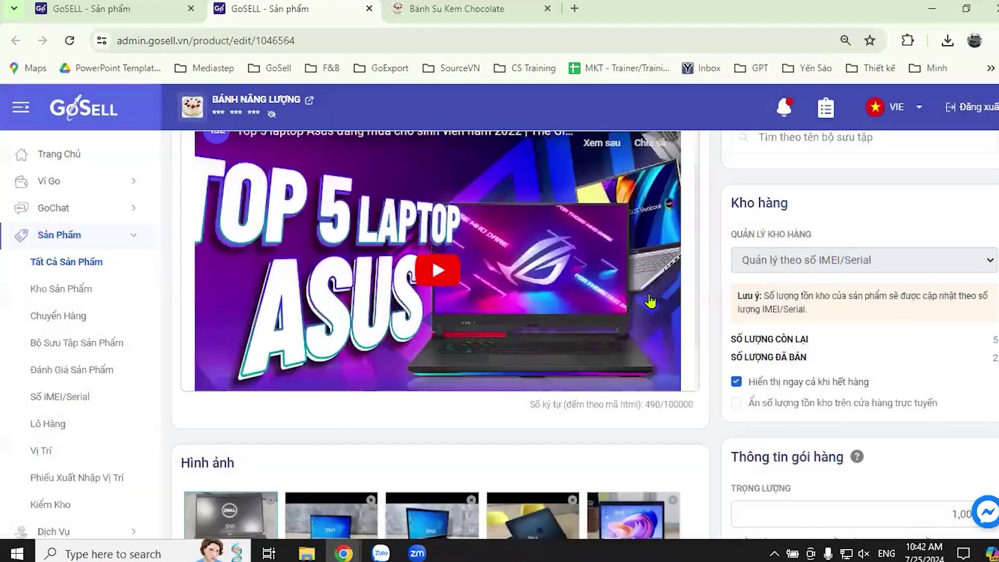
scroll(702, 306, down, 6)
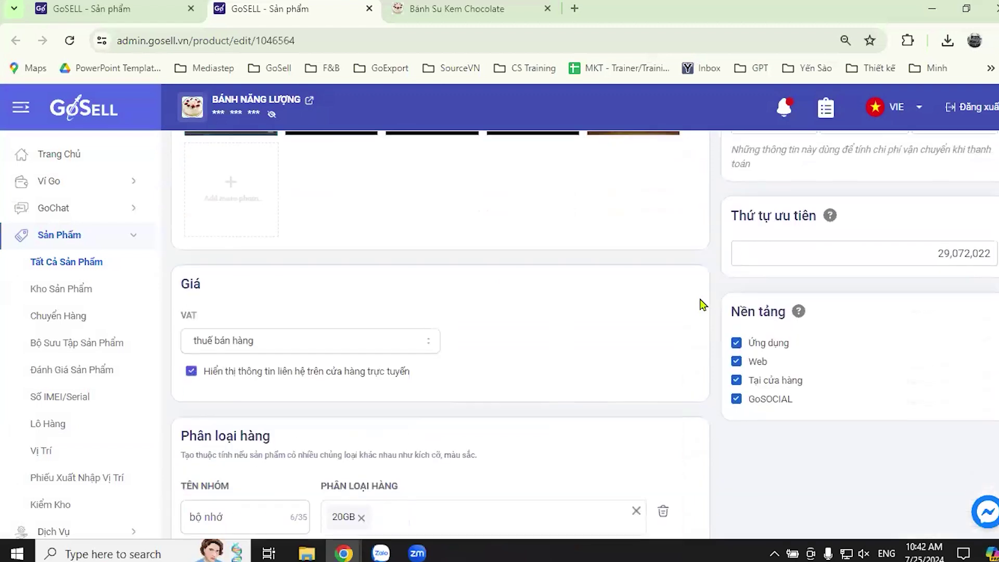
scroll(702, 305, down, 3)
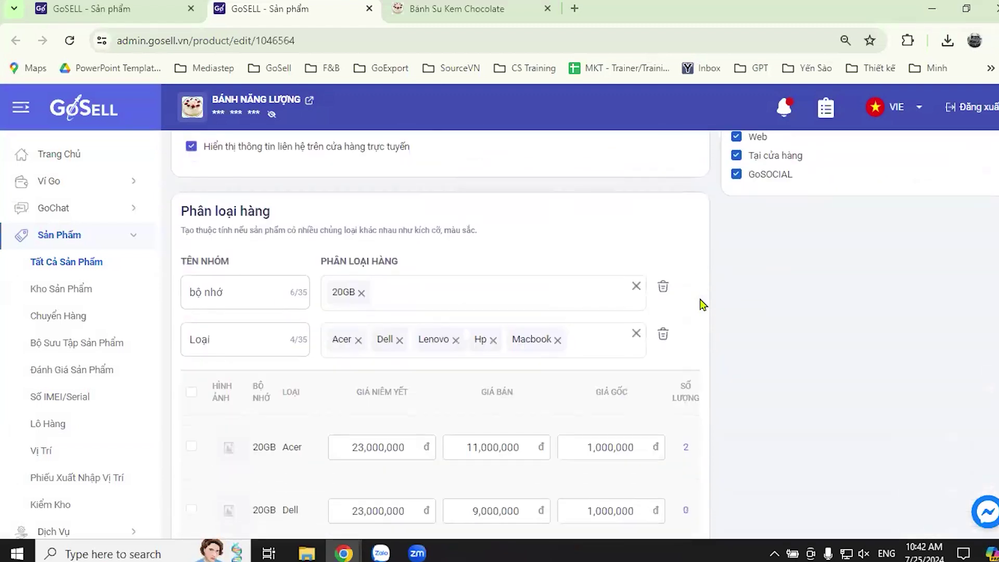
scroll(702, 304, down, 1)
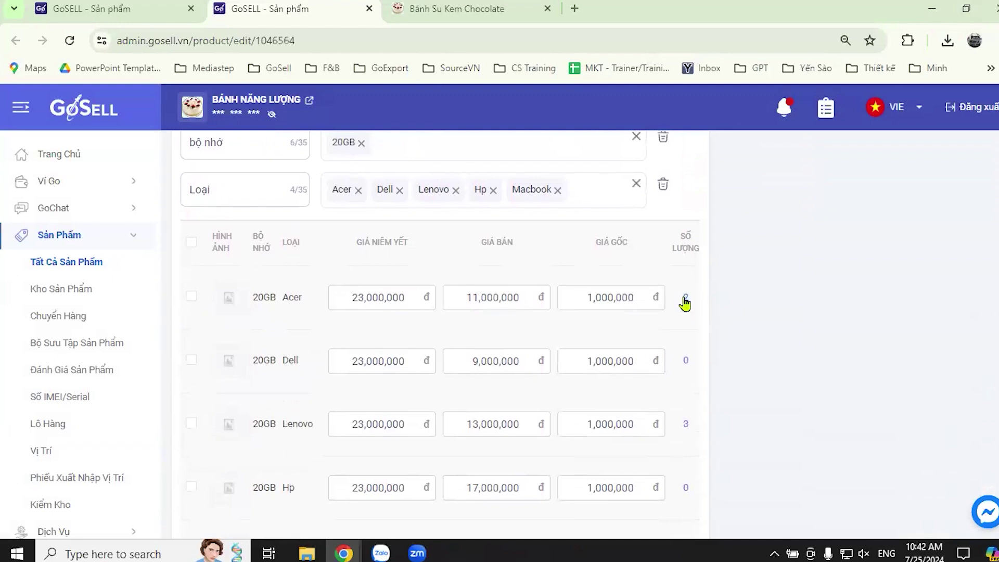
click(686, 299)
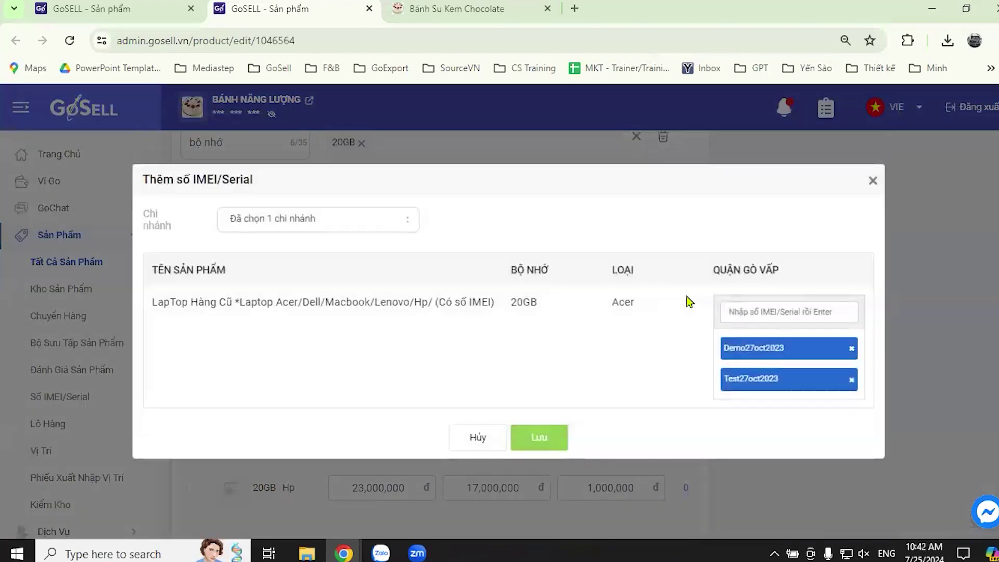
click(748, 311)
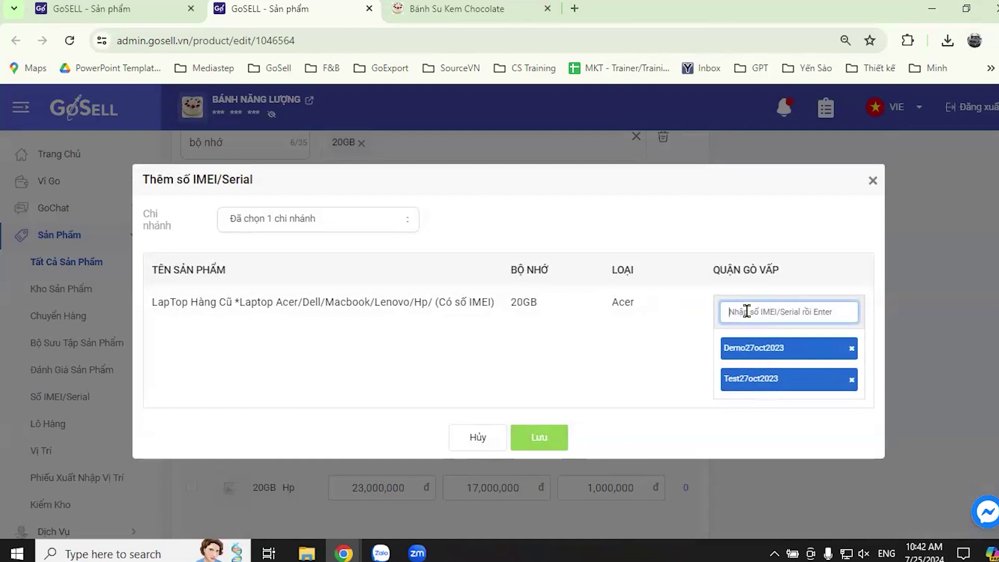
text(121435136)
key(Return)
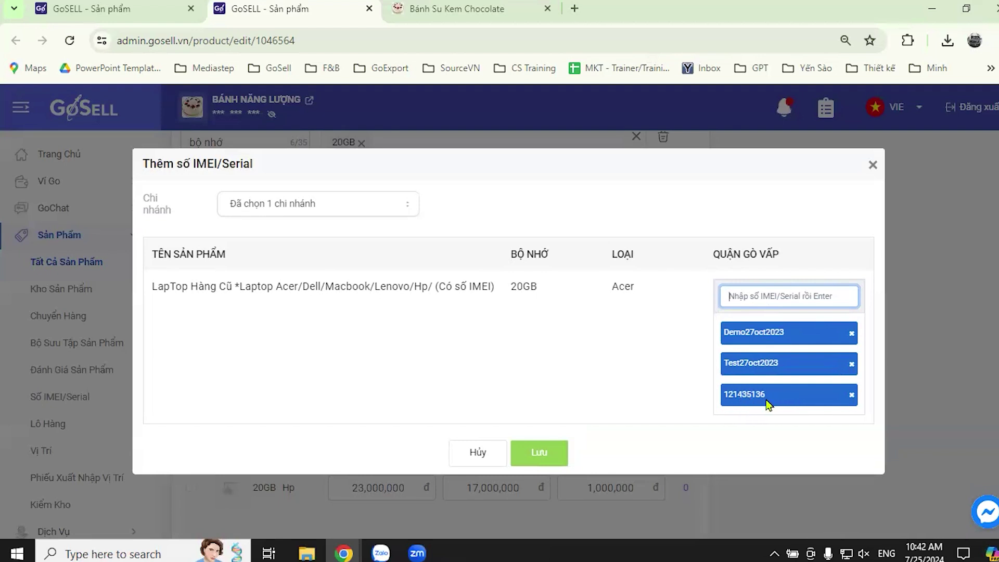
click(539, 452)
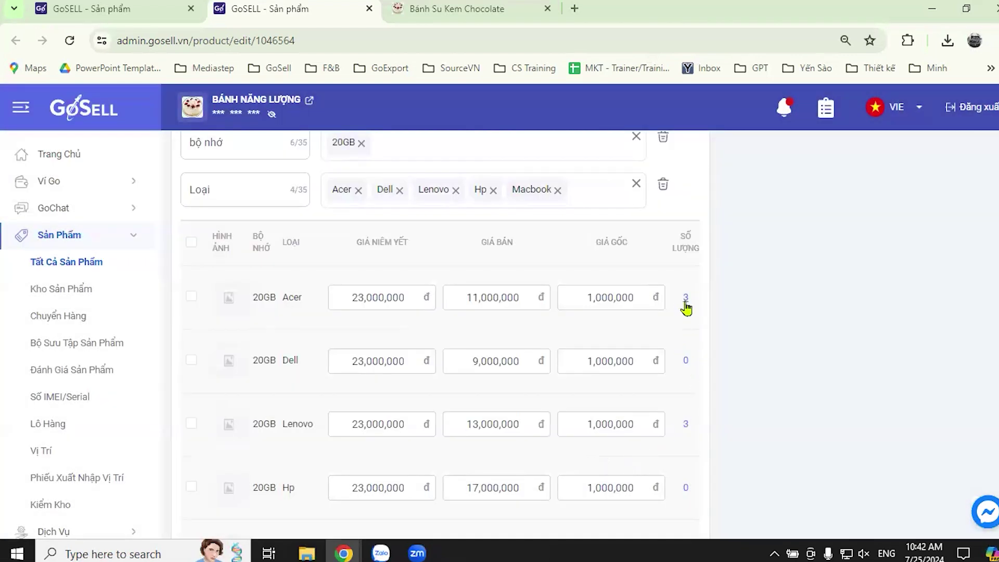
click(685, 363)
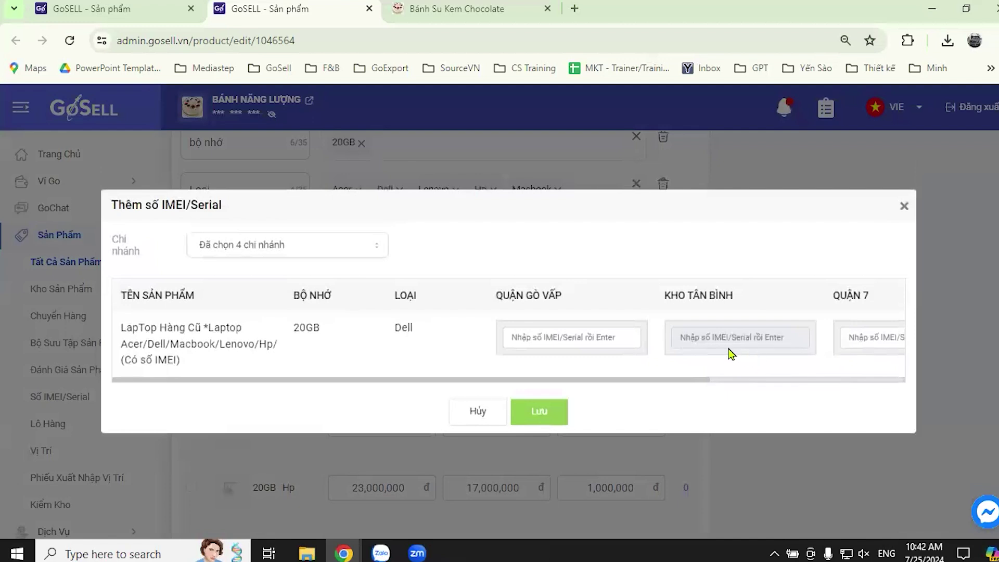
click(584, 340)
text(37648734834)
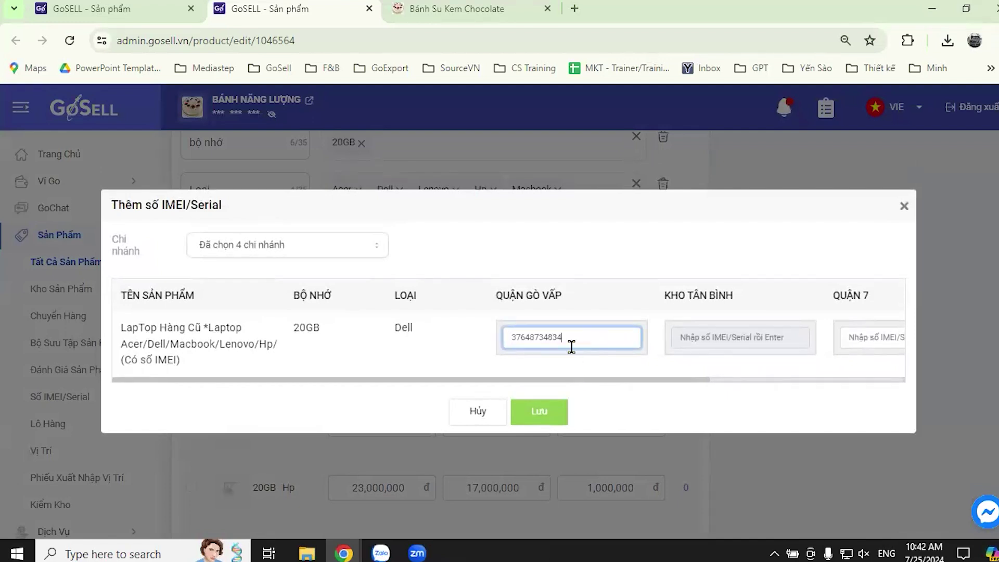
key(Return)
click(877, 322)
text(638934253233)
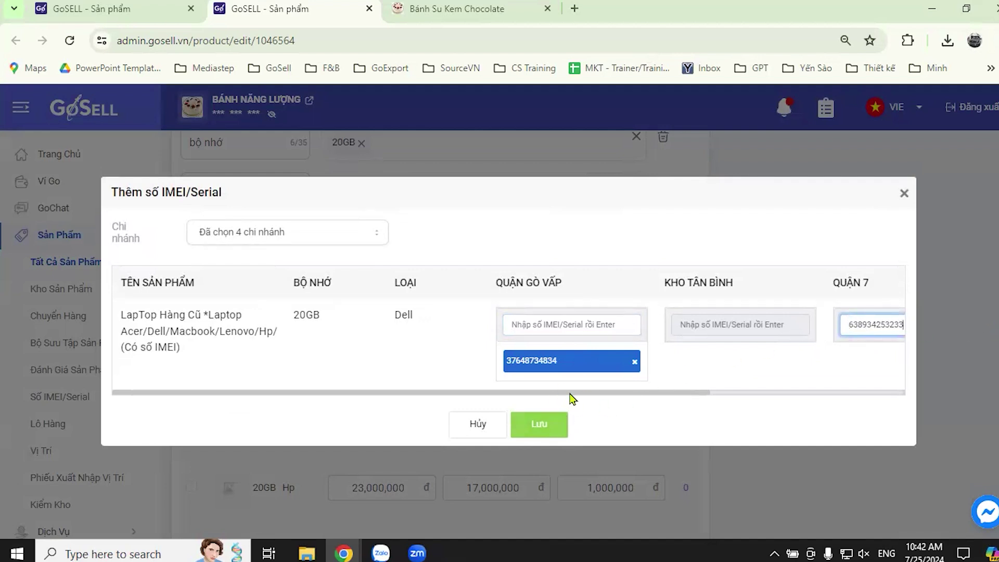
key(Return)
click(554, 430)
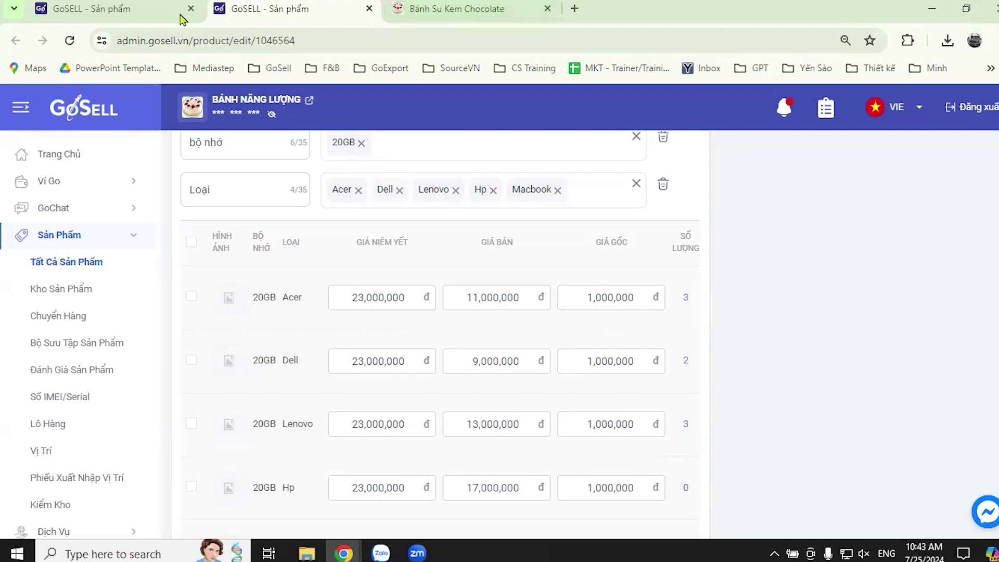
Save the laptop product with its new IMEI/Serial numbers and close its admin page.
scroll(808, 355, up, 15)
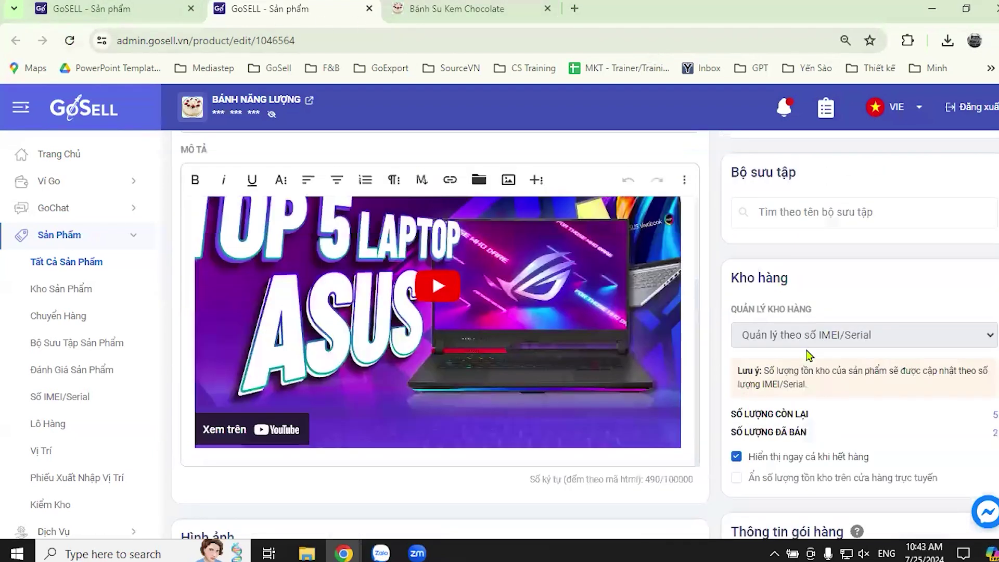
scroll(808, 356, up, 5)
click(776, 159)
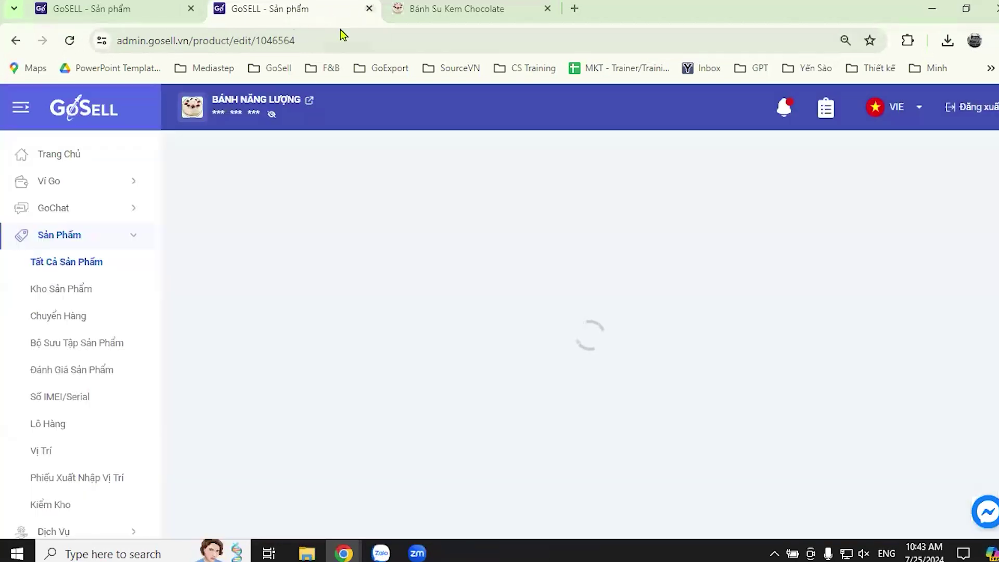
key(ctrl+w)
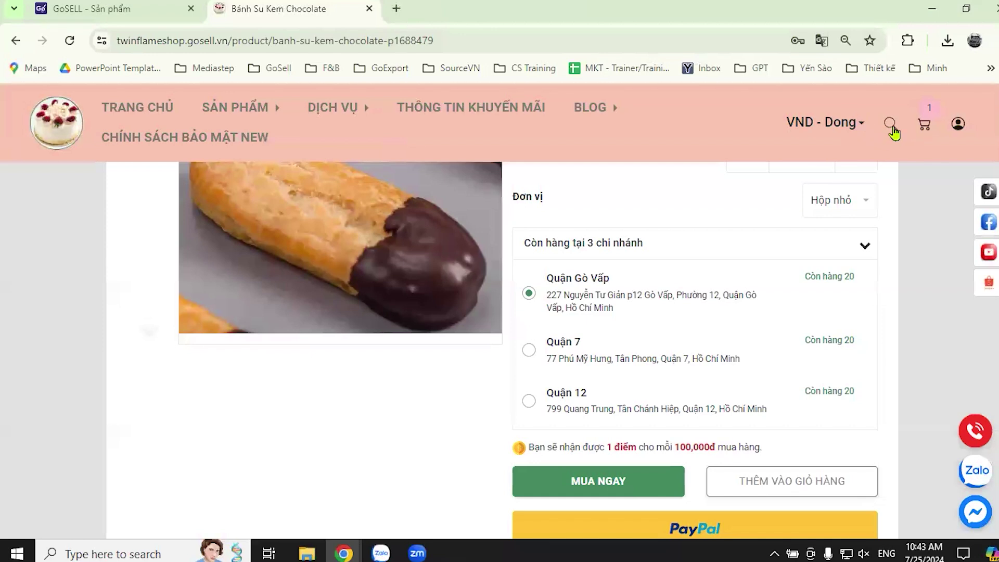
Search the storefront for "lapt", open the LapTop Hàng Cũ product and review its variants, branch stock and contact option.
click(891, 125)
text(lapt)
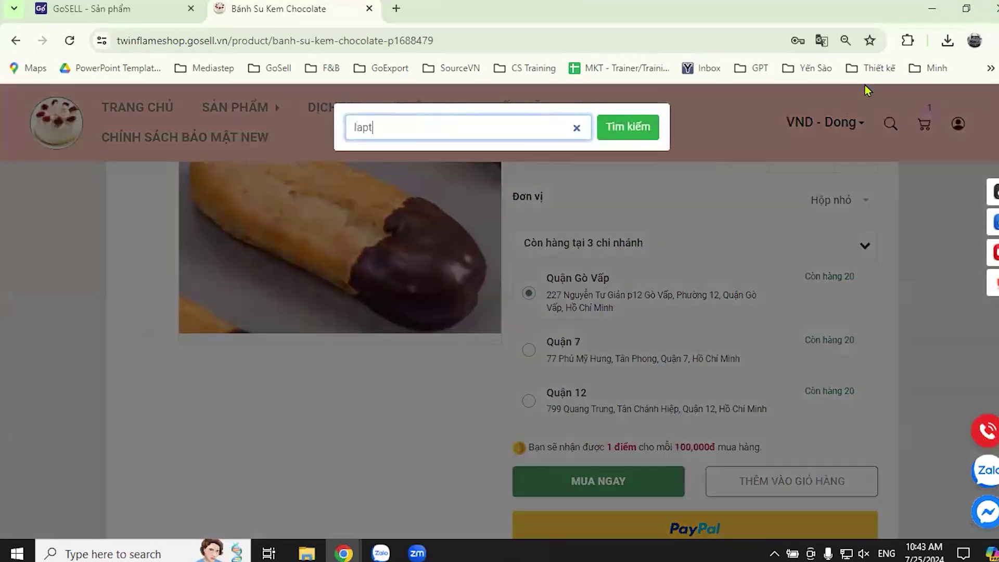
click(454, 180)
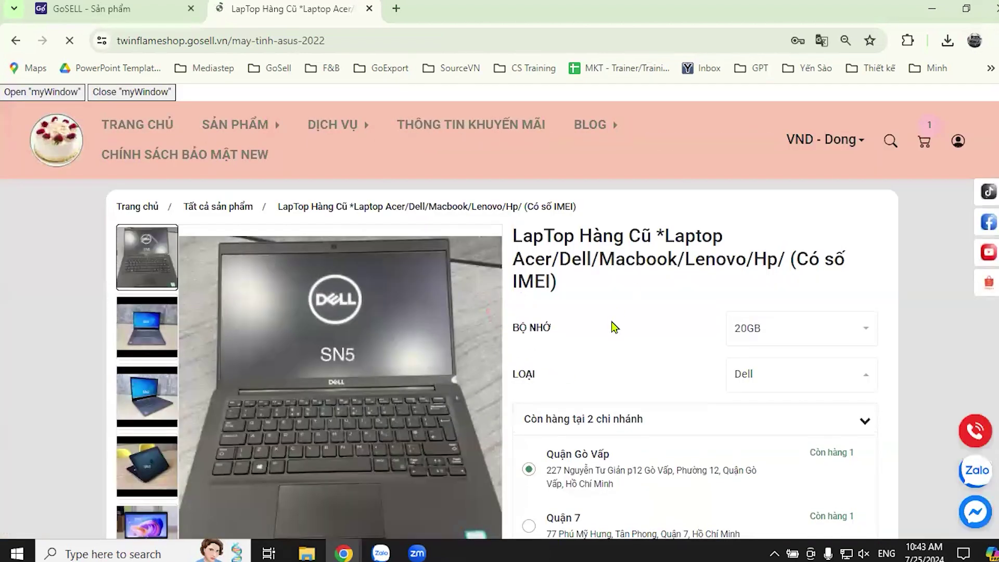
scroll(573, 333, down, 3)
scroll(736, 274, up, 1)
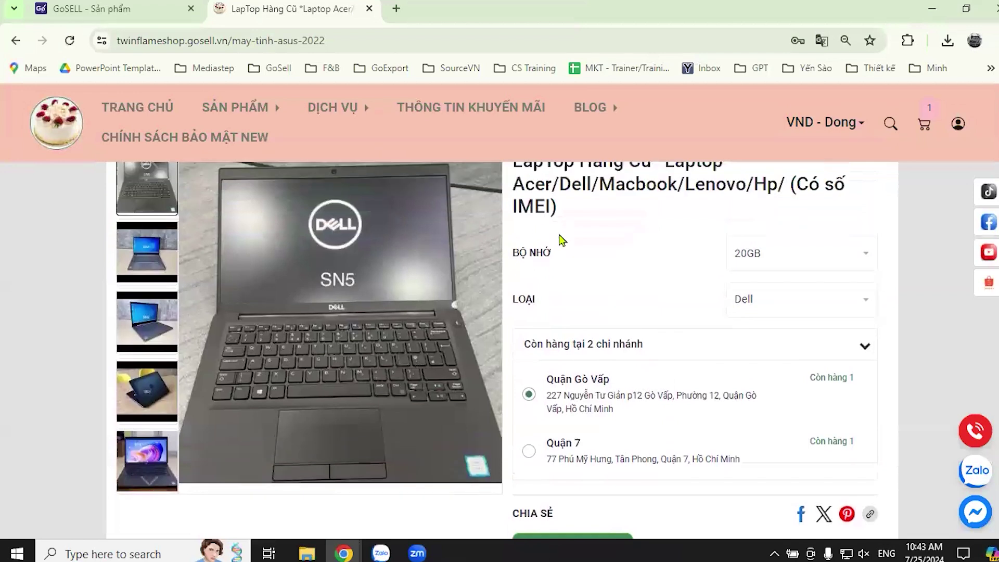
scroll(640, 310, up, 1)
scroll(641, 312, down, 1)
scroll(631, 380, down, 2)
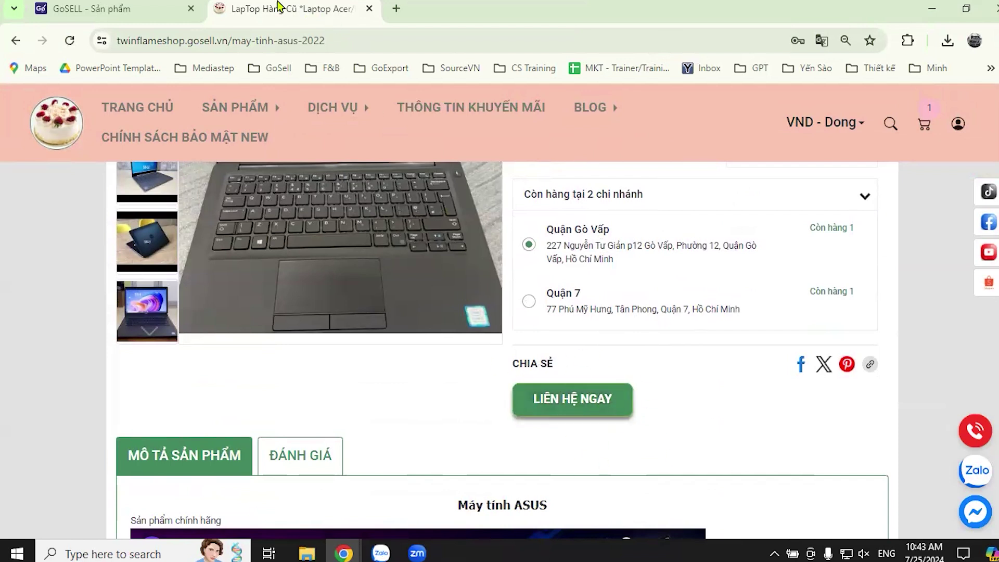
Open the laptop product in the admin again and turn off "Hiển thị thông tin liên hệ trên cửa hàng trực tuyến".
click(119, 5)
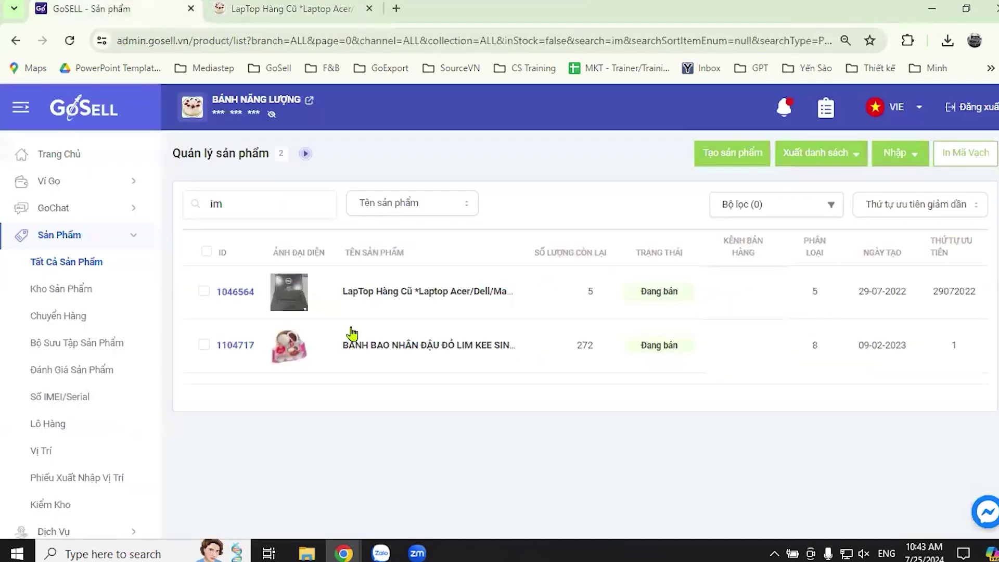
click(397, 295)
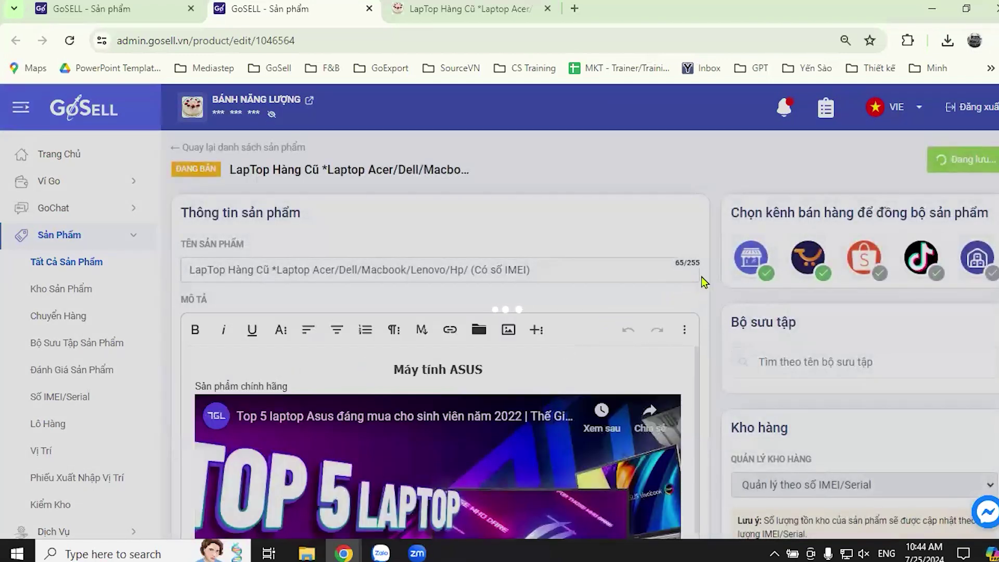
scroll(713, 300, down, 15)
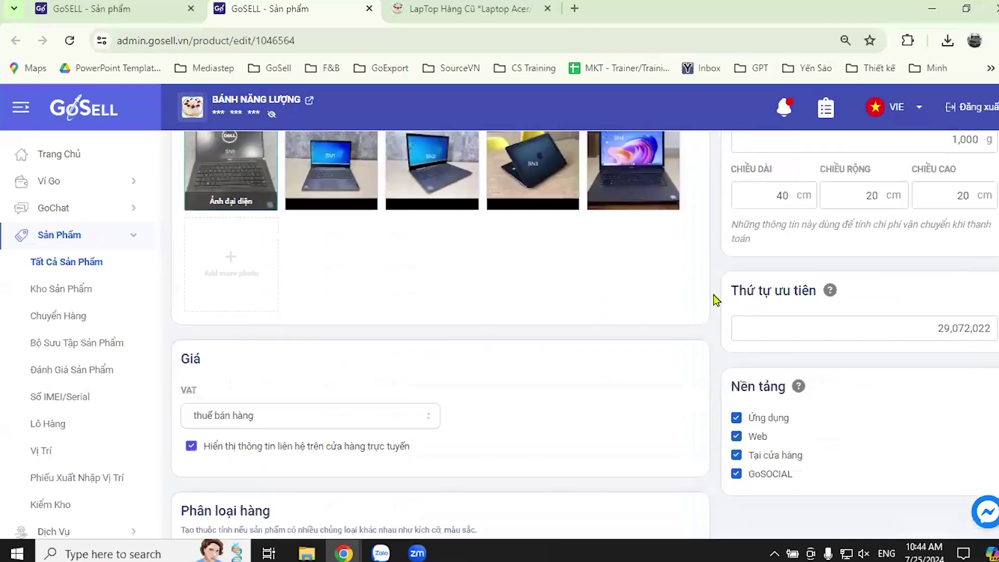
click(190, 375)
scroll(495, 376, down, 4)
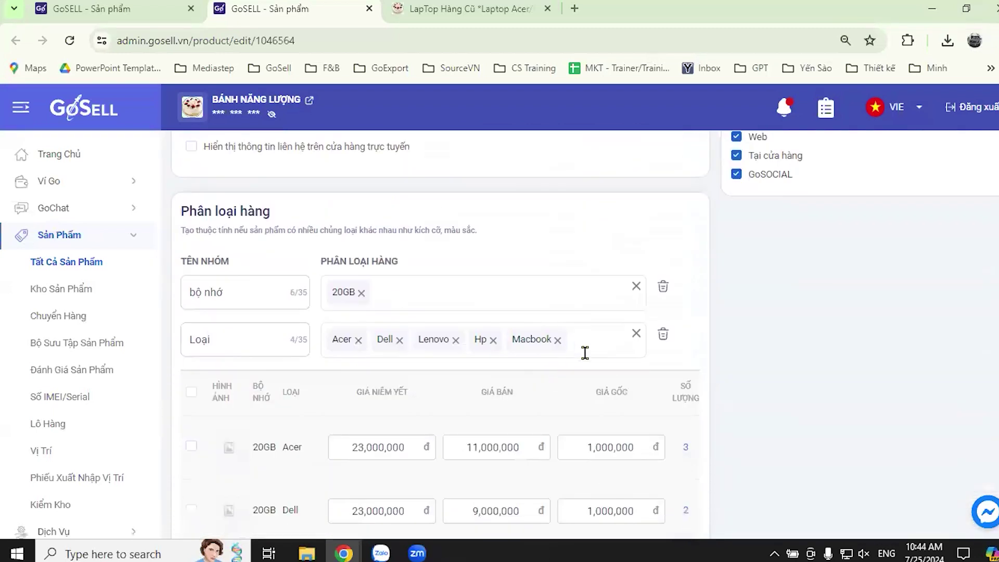
scroll(225, 267, up, 4)
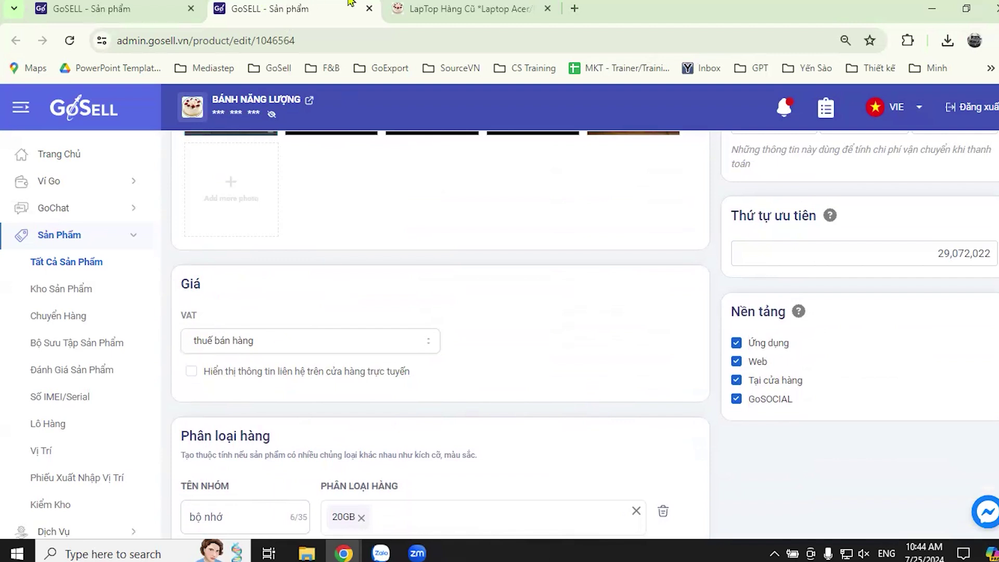
Check the laptop's storefront page once more, return to the admin and save the product's changed contact display setting.
click(439, 10)
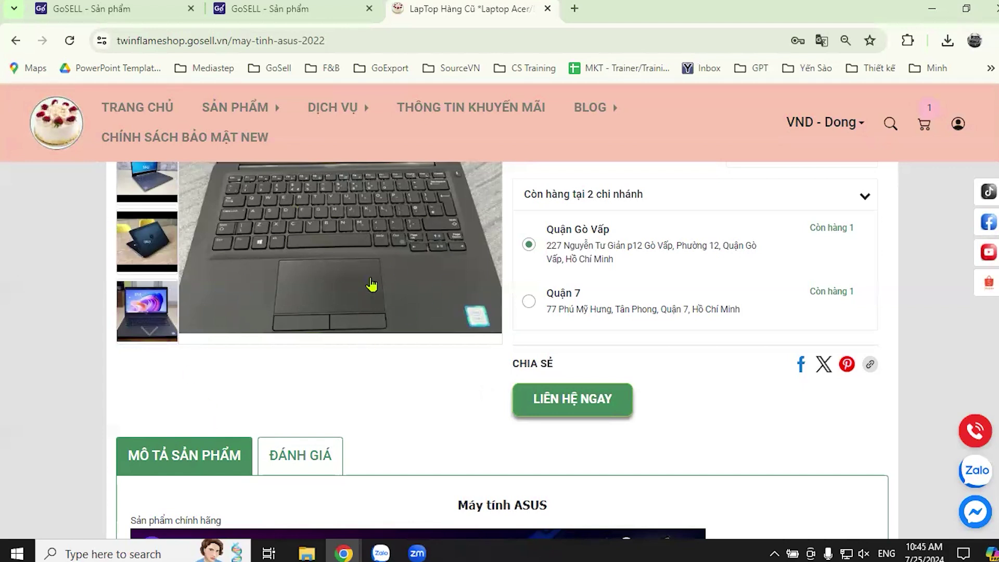
click(272, 10)
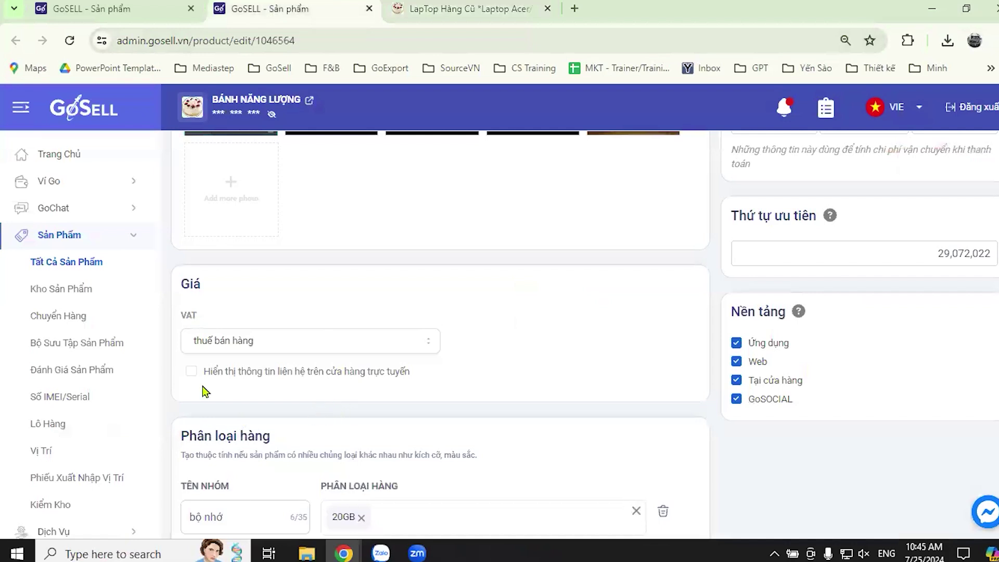
scroll(753, 189, up, 7)
click(764, 166)
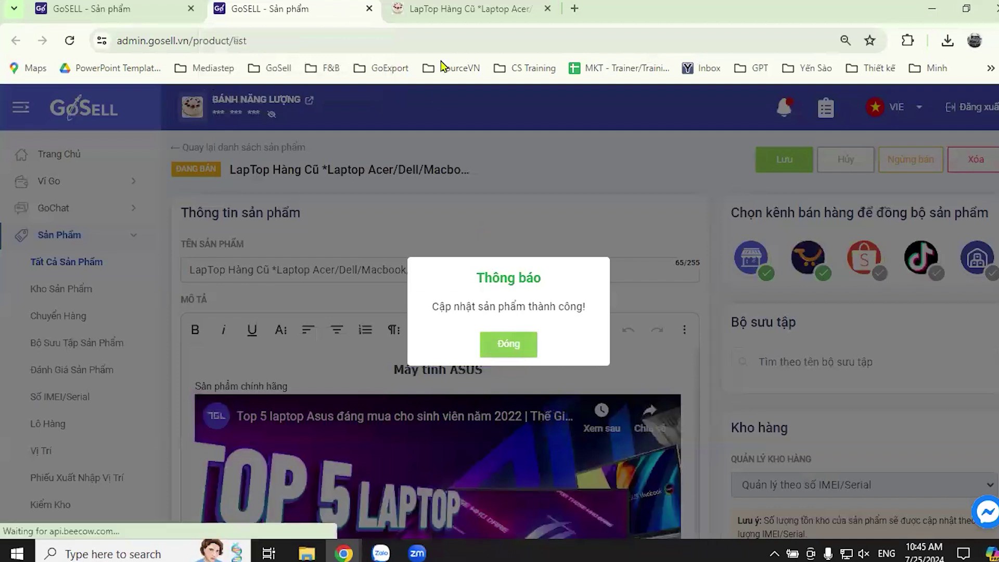
Reload the laptop's storefront page and review its price, quantity, branch stock and purchase options.
click(453, 9)
click(63, 46)
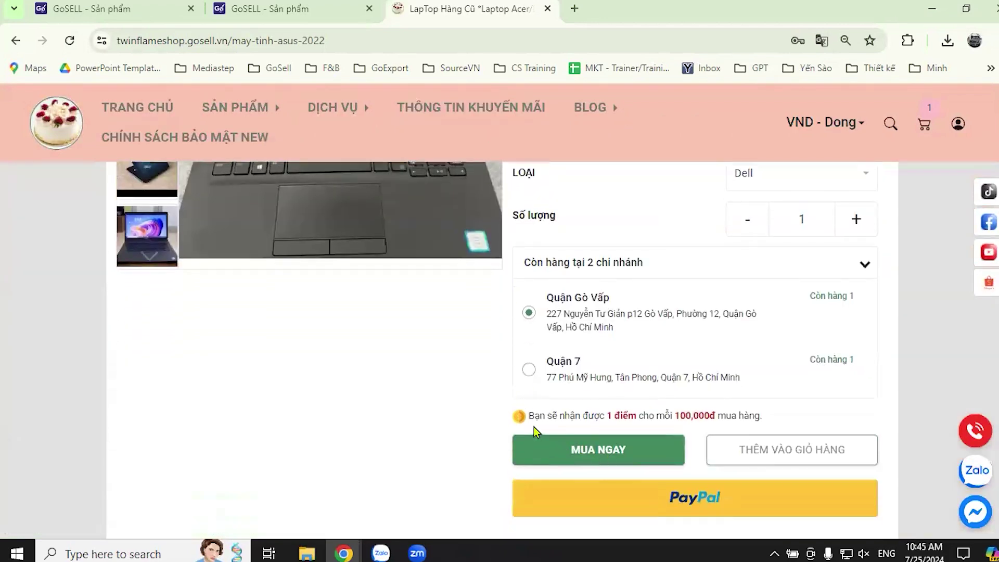
scroll(505, 380, up, 4)
scroll(503, 312, up, 1)
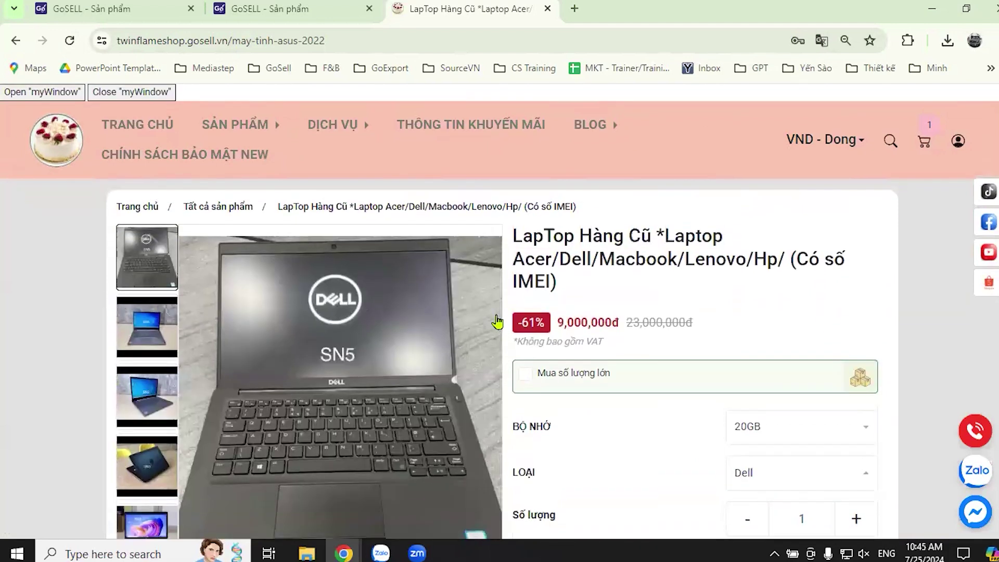
Buy one 20GB Dell laptop from the Quận Gò Vấp branch and remove Bánh Su Kem Chocolate from the cart.
scroll(546, 353, down, 5)
click(604, 457)
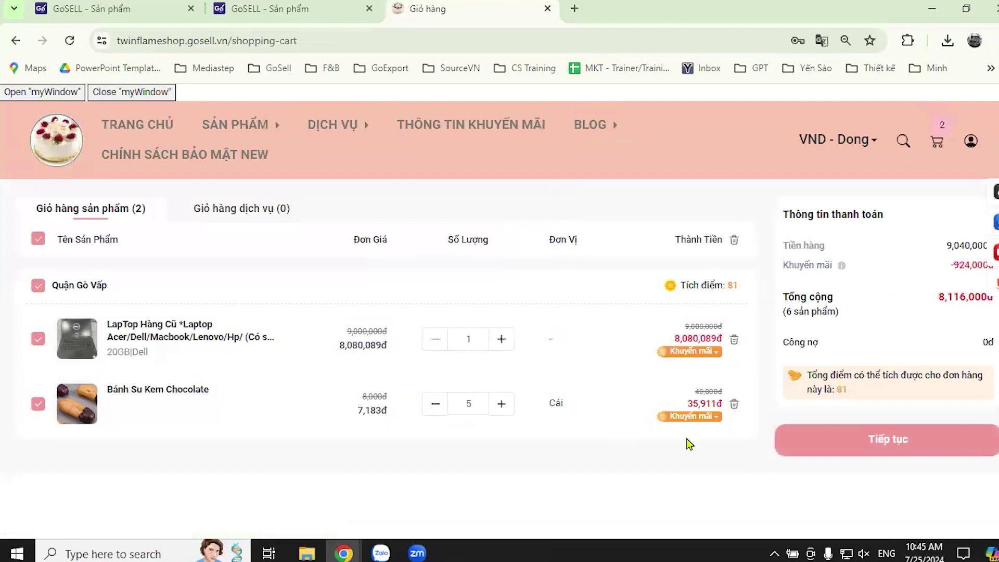
click(734, 404)
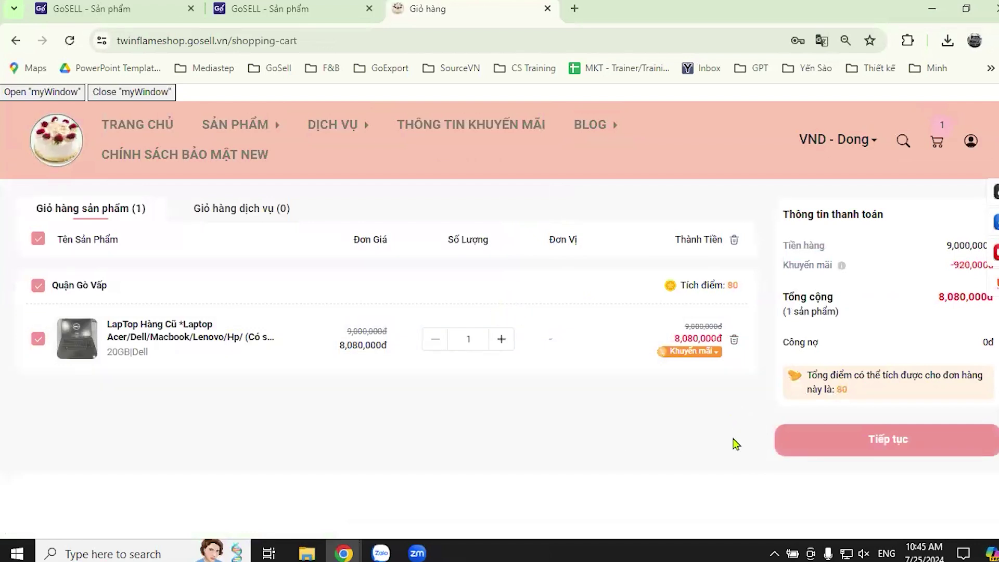
Proceed from the cart to checkout and place the laptop order with cash on delivery (Thanh toán khi nhận hàng).
click(897, 447)
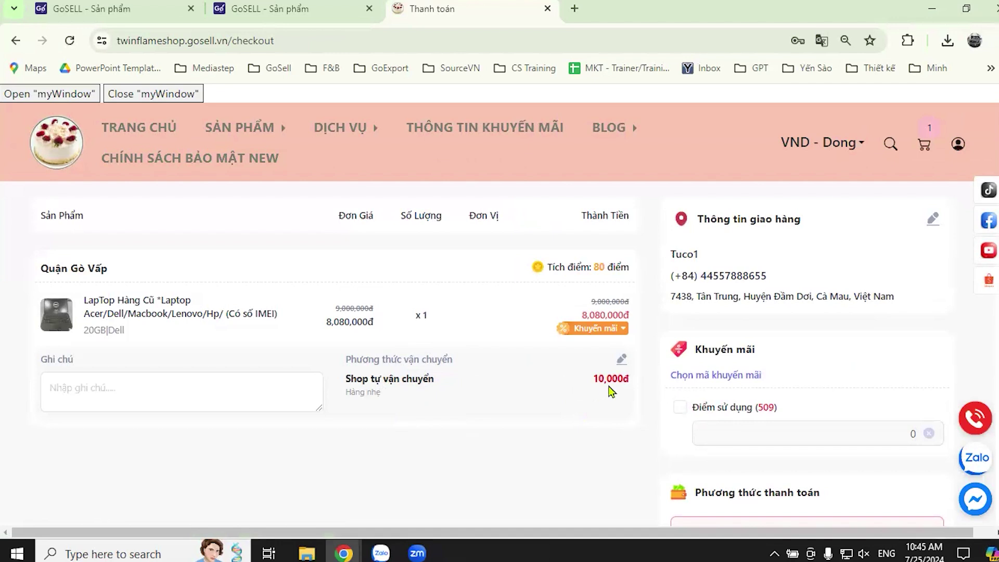
scroll(562, 411, down, 3)
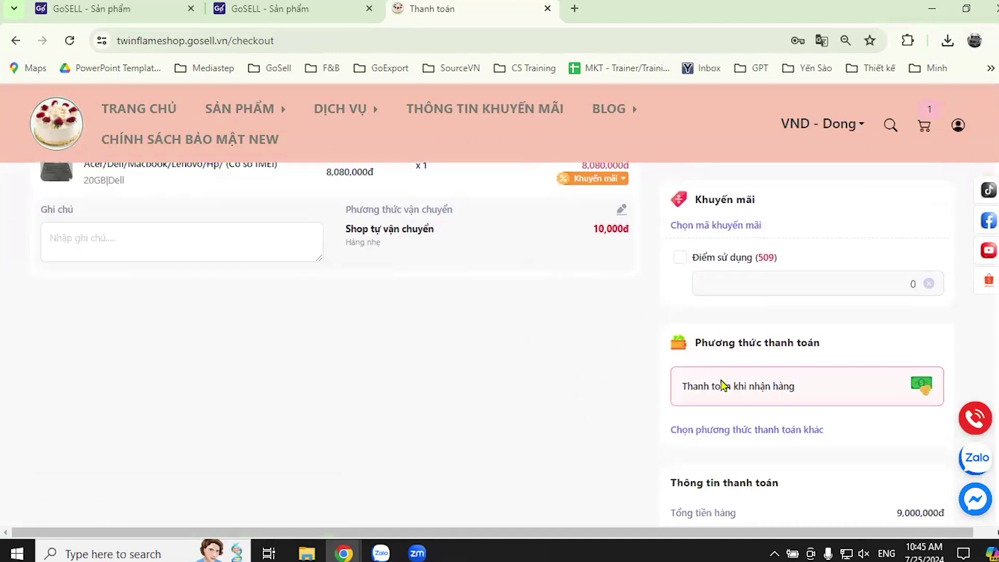
scroll(638, 338, down, 10)
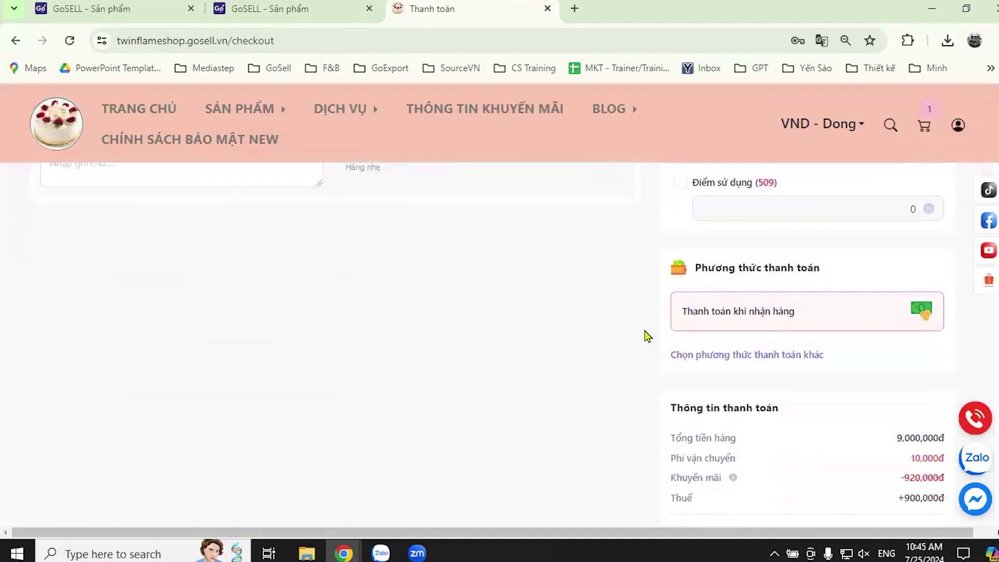
click(781, 359)
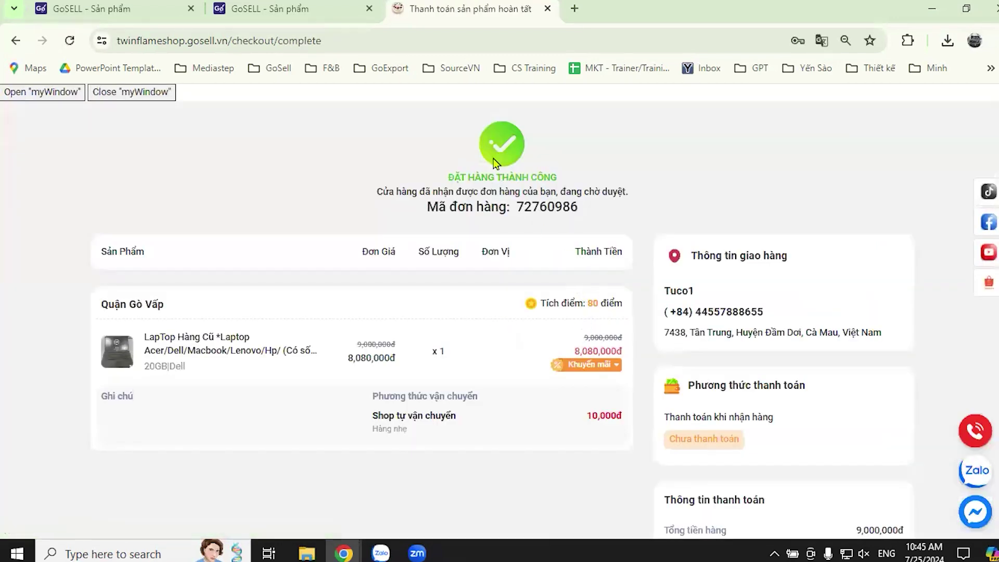
Close the extra product page, return to the admin and open the newly placed laptop order from the order list.
click(359, 16)
click(369, 8)
click(120, 9)
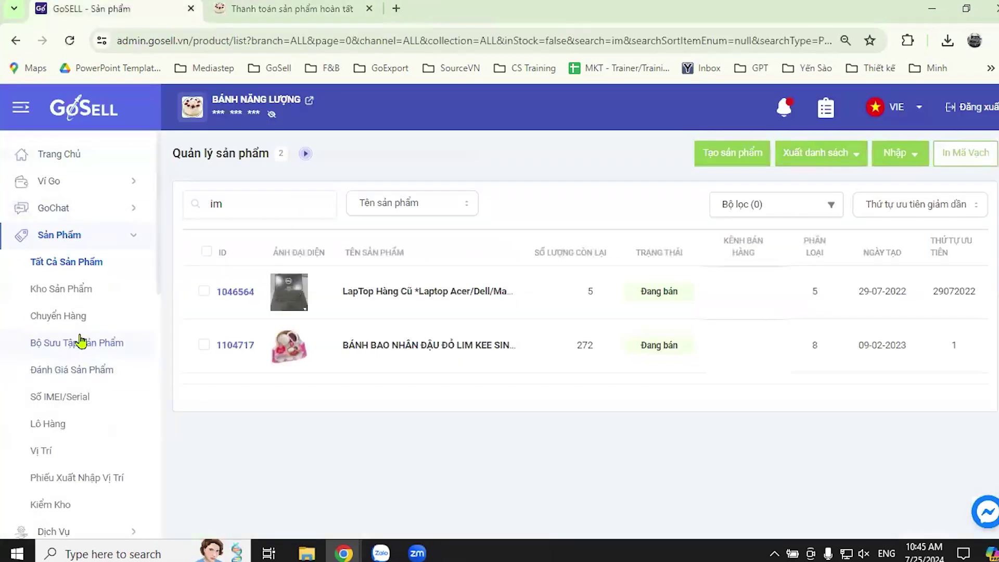
scroll(81, 343, down, 4)
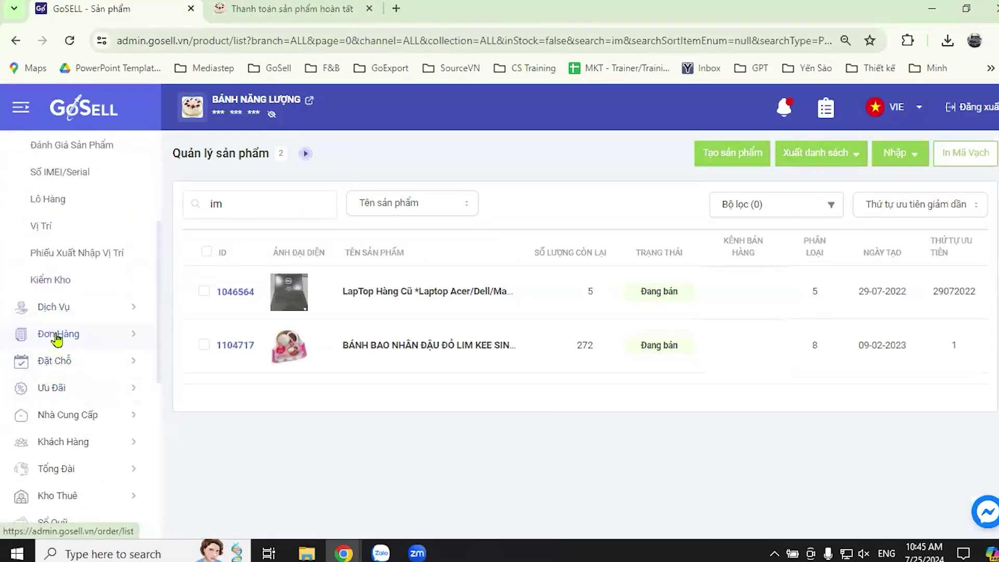
click(57, 336)
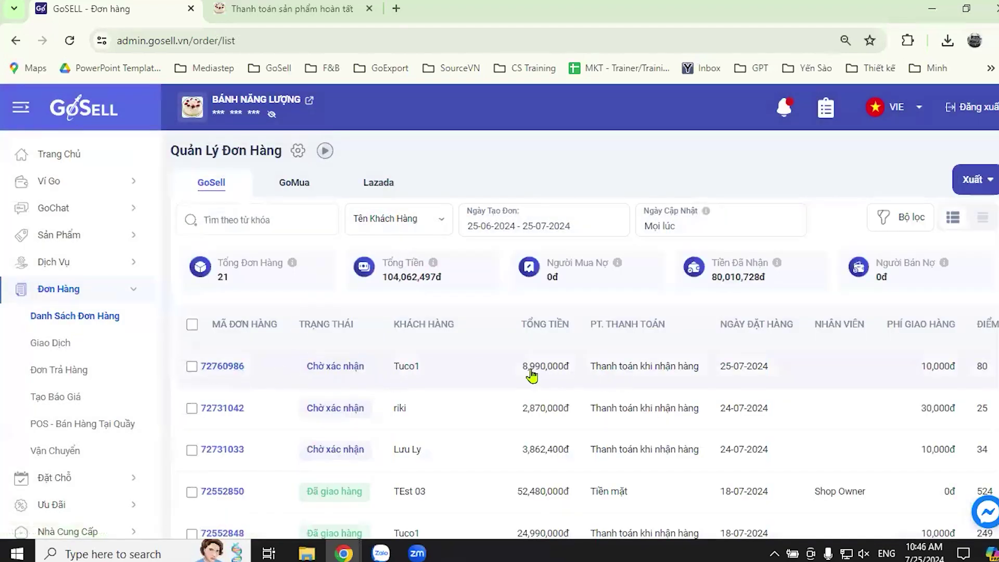
click(233, 367)
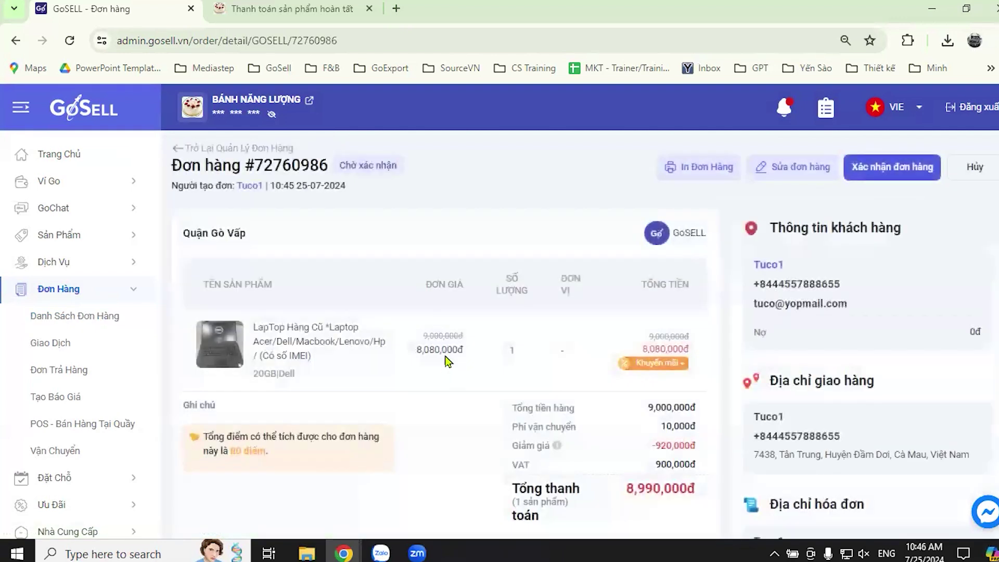
scroll(727, 309, down, 4)
scroll(714, 318, up, 4)
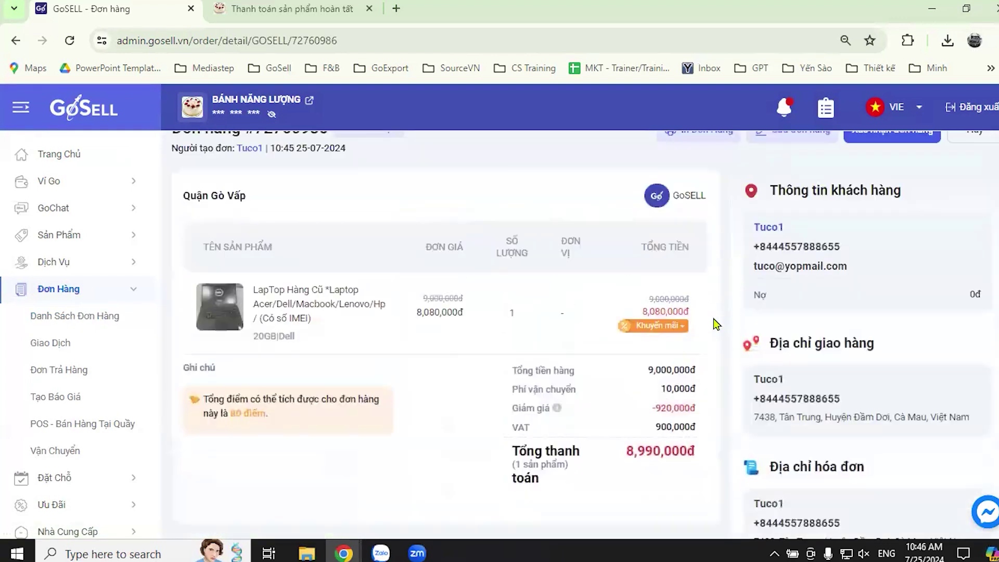
click(893, 172)
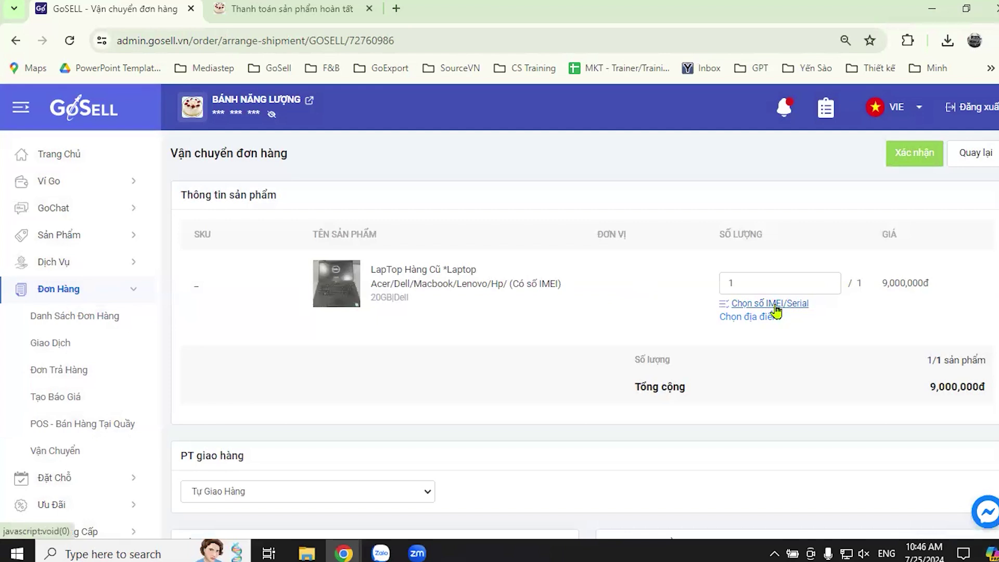
click(775, 307)
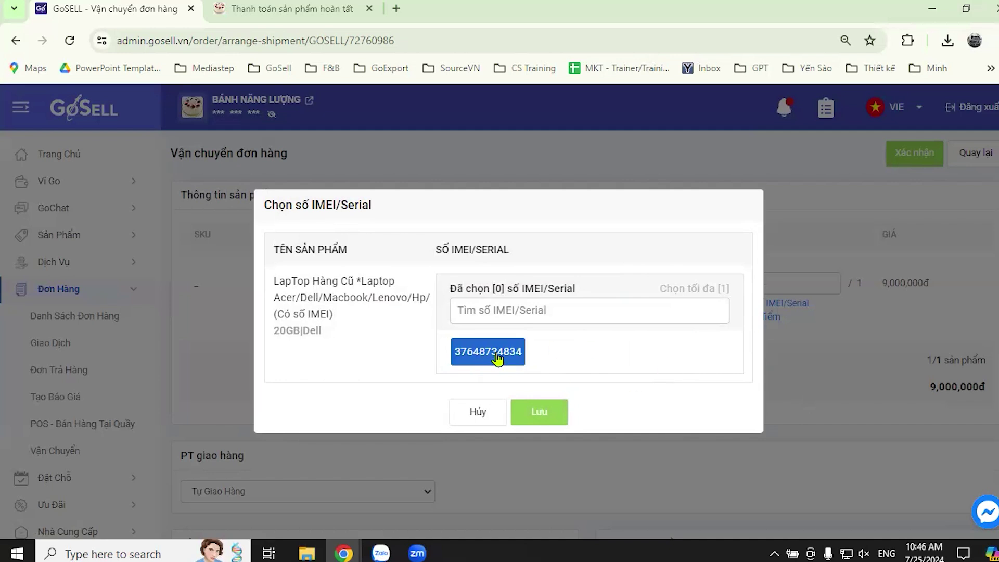
click(492, 355)
click(548, 414)
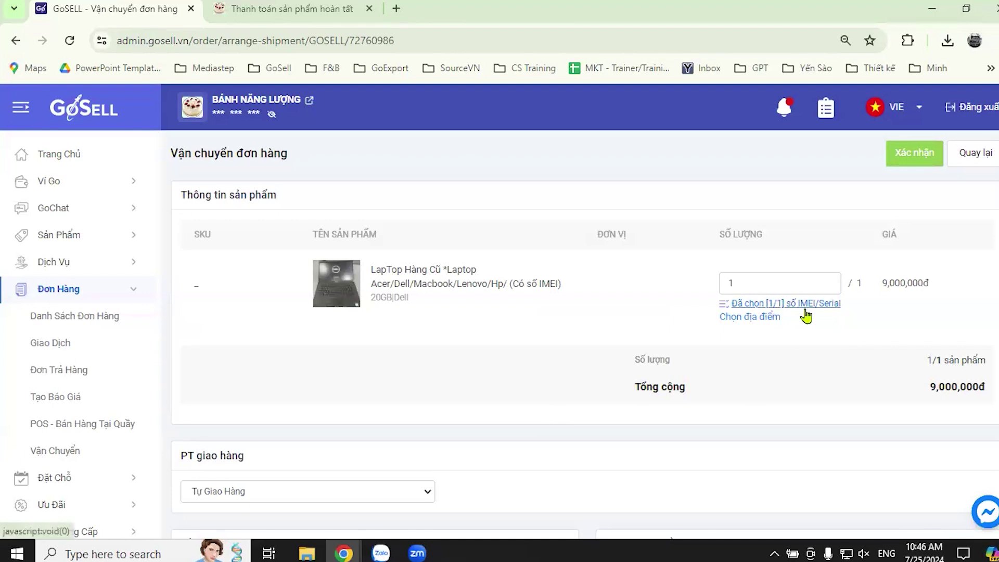
Confirm the order's shipment and mark the order and its parcels as delivered.
scroll(612, 366, down, 4)
scroll(654, 377, up, 4)
click(902, 160)
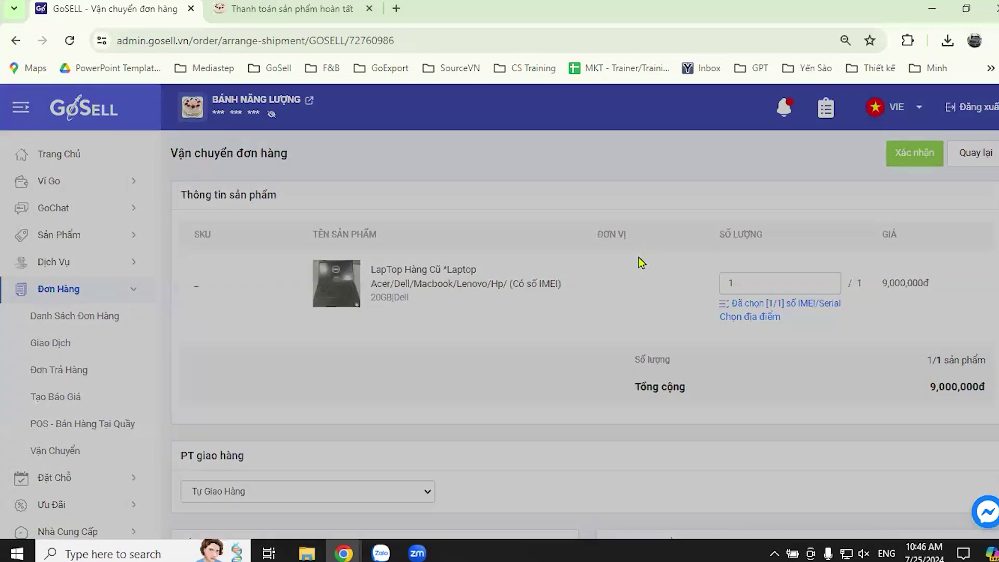
click(545, 403)
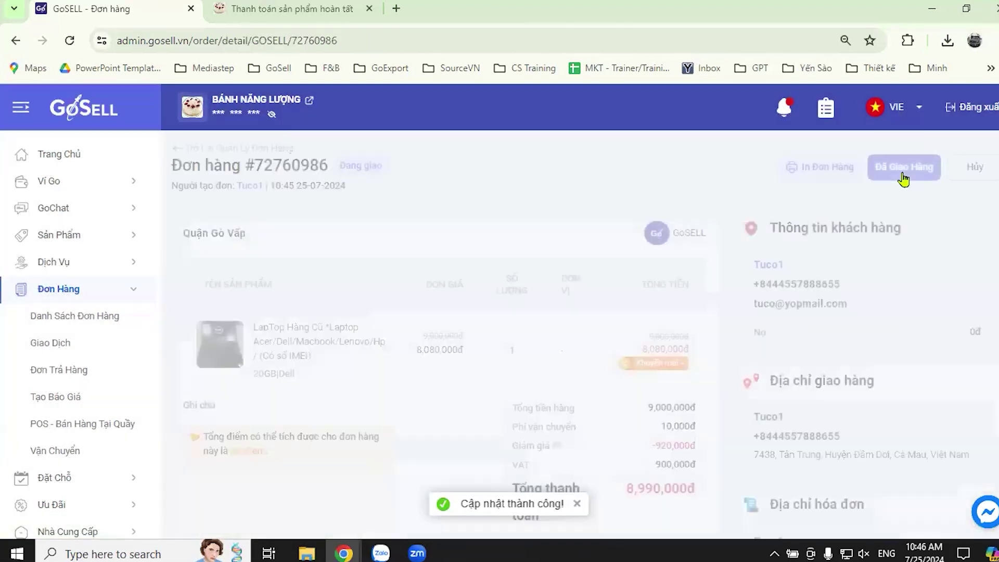
click(911, 167)
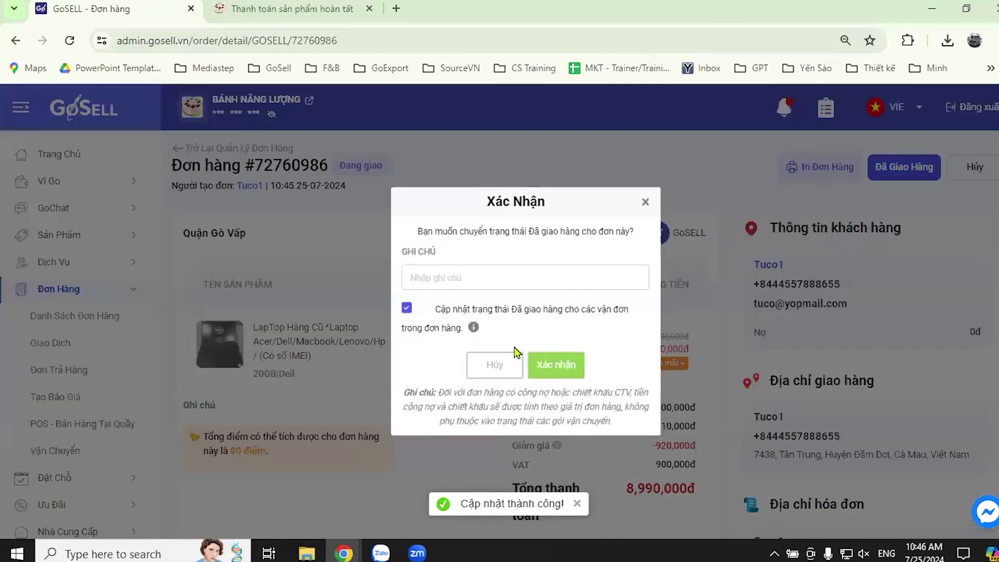
key(Return)
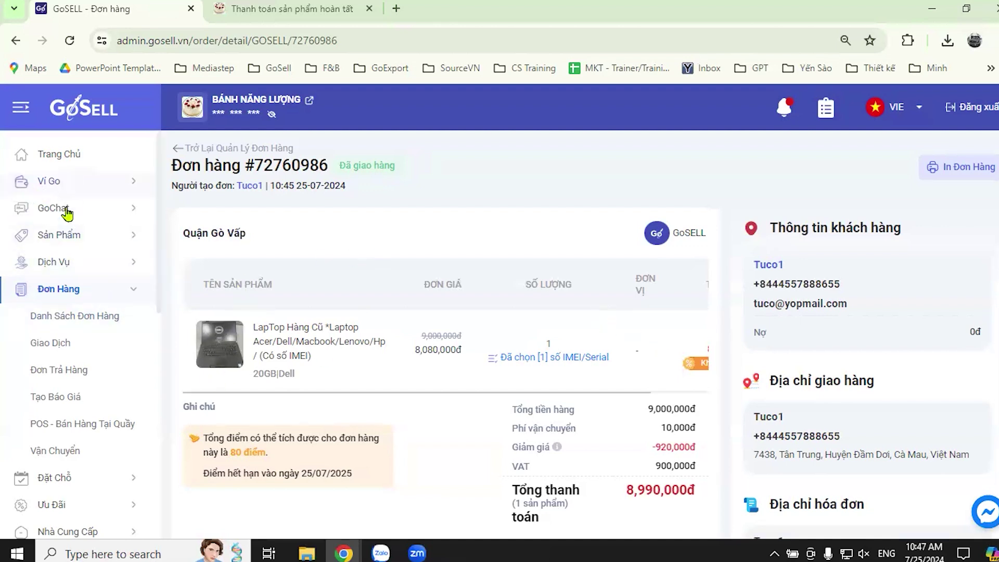
Open the product inventory (Kho Sản Phẩm) and go to its stock history (Lịch Sử Tồn Kho).
click(79, 238)
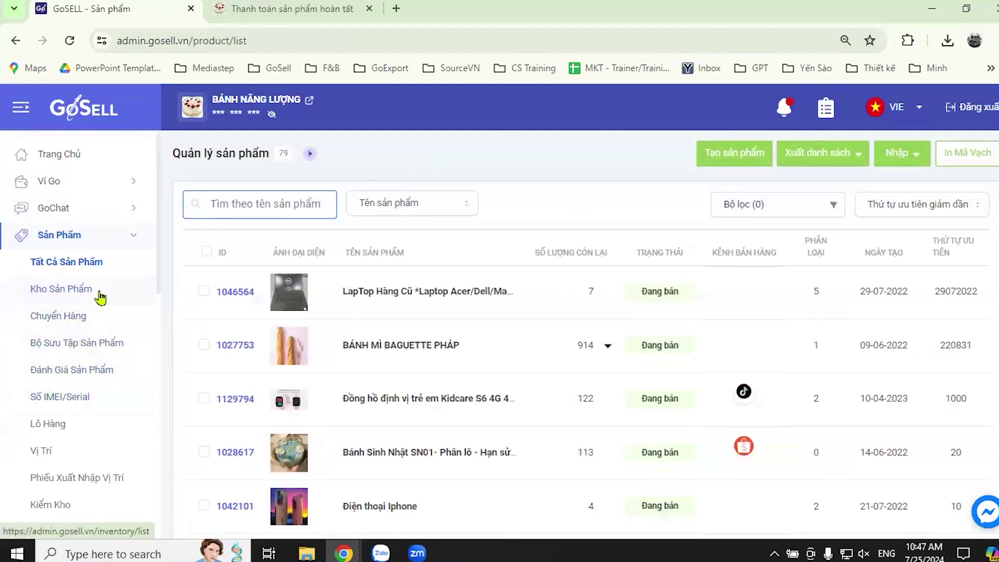
click(72, 293)
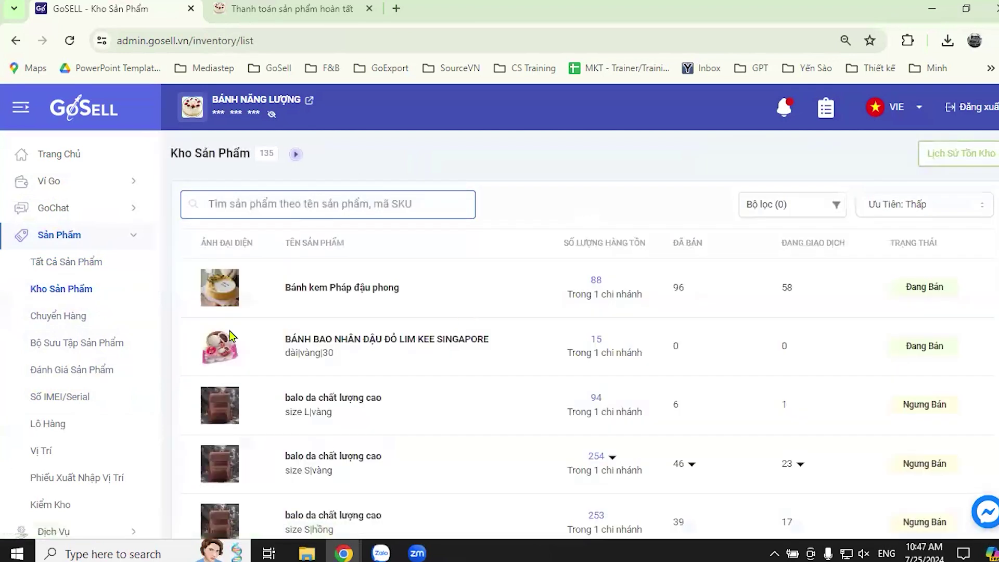
scroll(388, 337, down, 4)
scroll(388, 337, down, 3)
scroll(439, 339, up, 10)
click(969, 157)
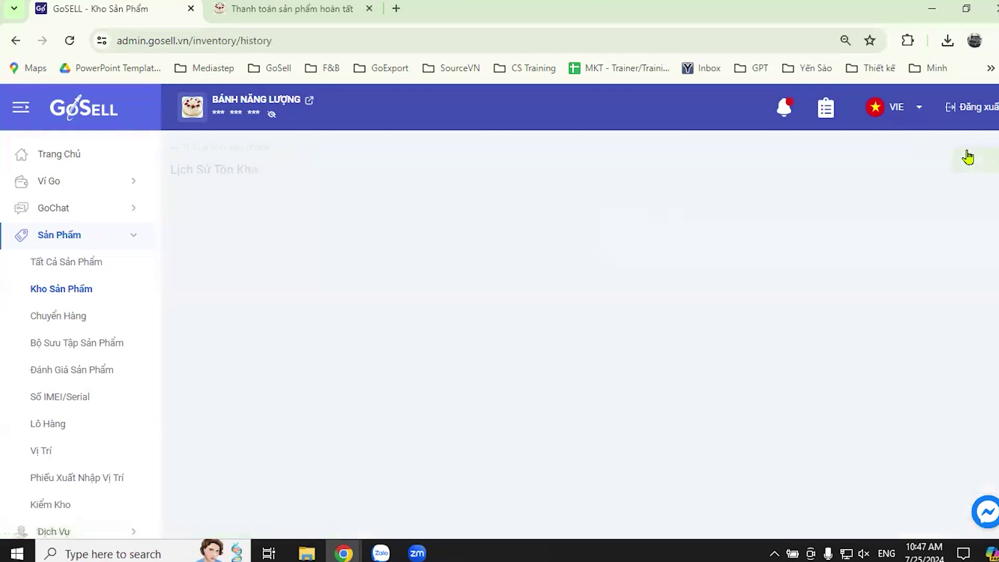
Examine the stock history for the laptop's sale and stock additions, including change, remaining quantity, action and transaction code.
scroll(468, 354, down, 5)
scroll(471, 376, down, 6)
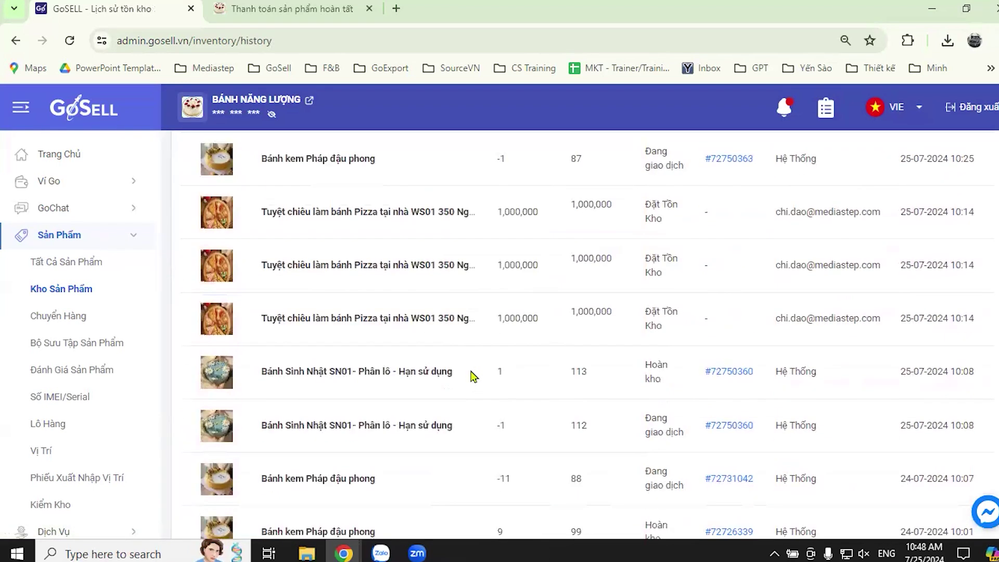
scroll(472, 376, up, 11)
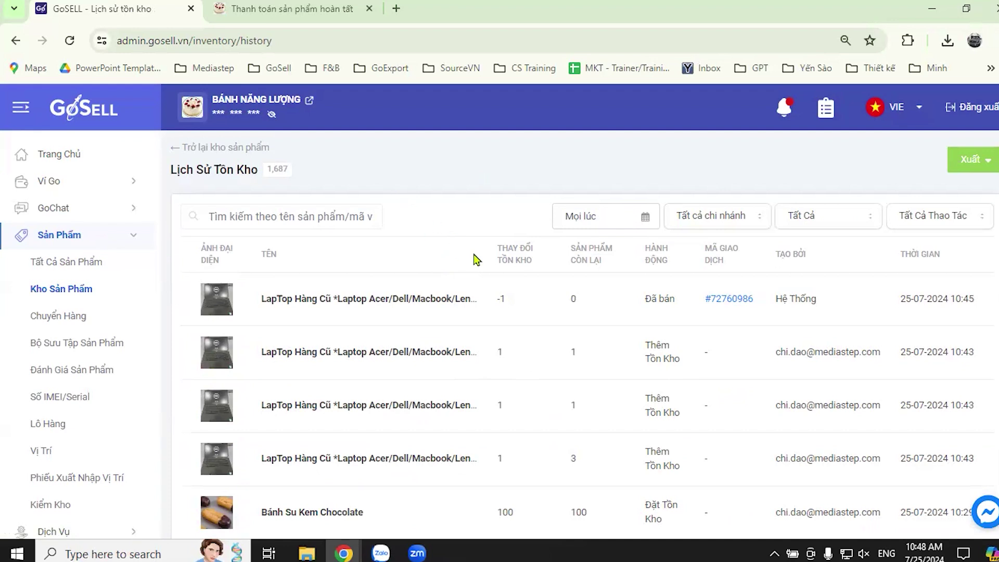
scroll(478, 299, down, 1)
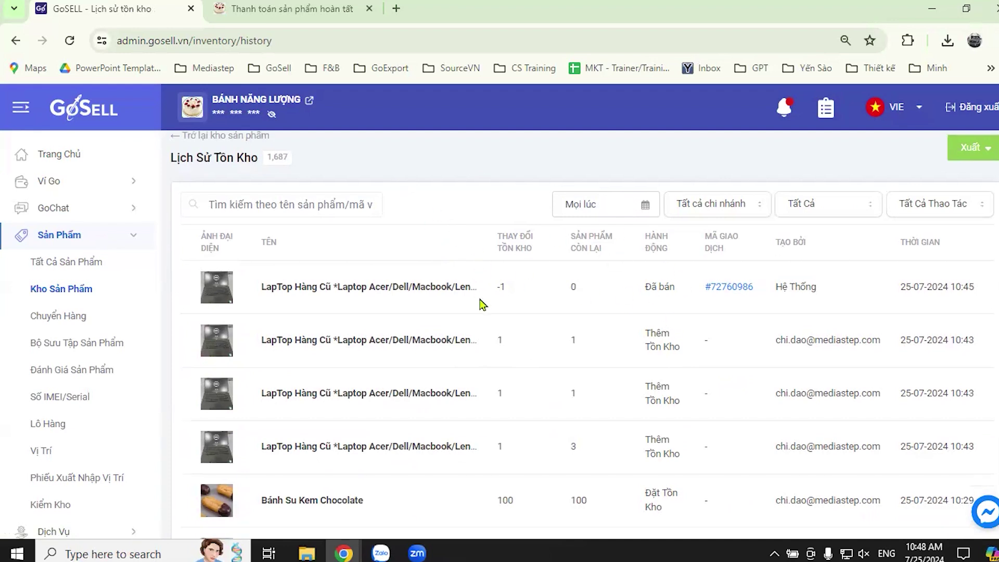
scroll(480, 304, down, 6)
scroll(476, 315, up, 7)
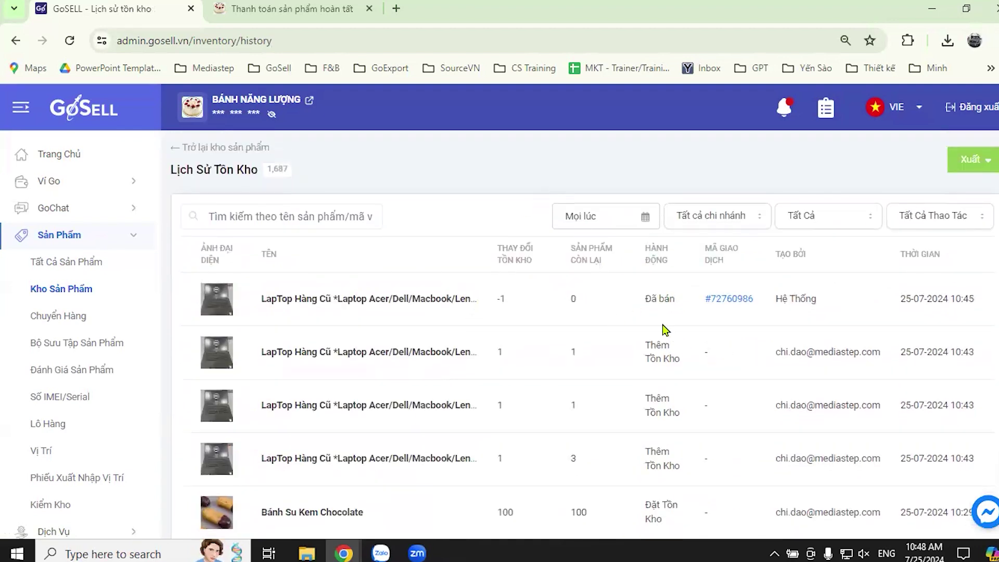
scroll(670, 312, down, 3)
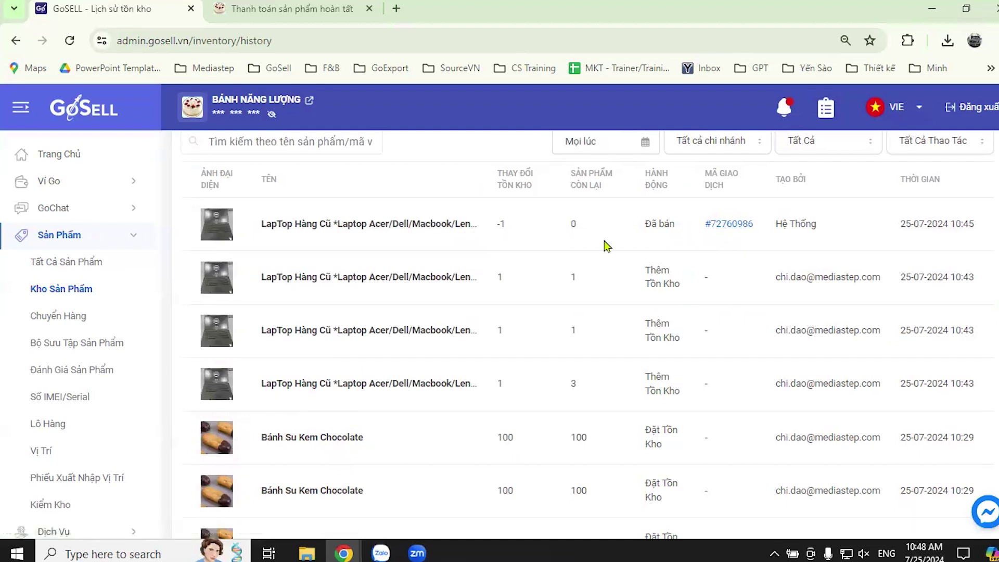
scroll(533, 310, down, 5)
scroll(534, 307, down, 5)
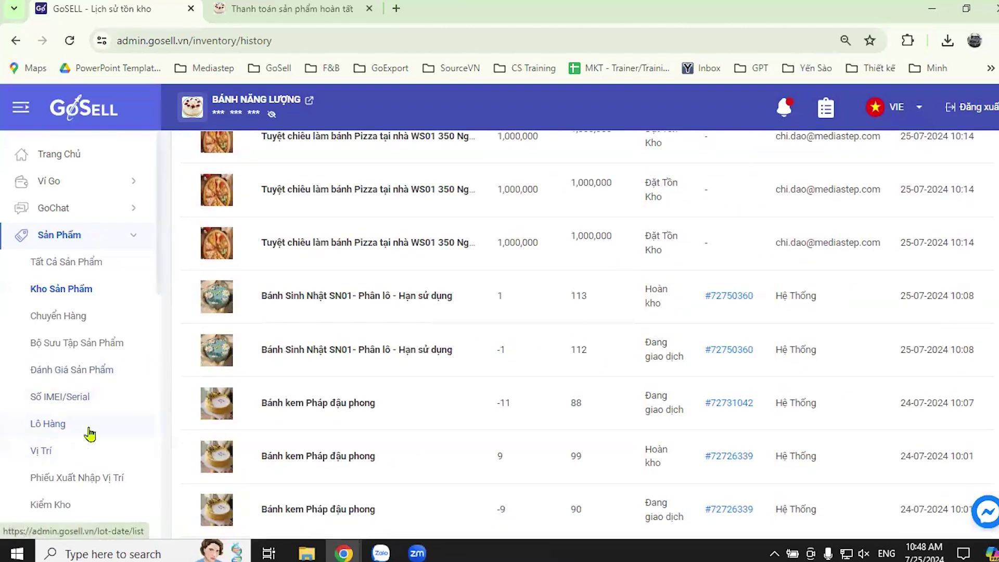
Start a new lot in Lô Hàng named with the importer's first name plus "nhập hàng", using that unaccented name plus 123 as its code.
scroll(89, 435, down, 3)
click(68, 280)
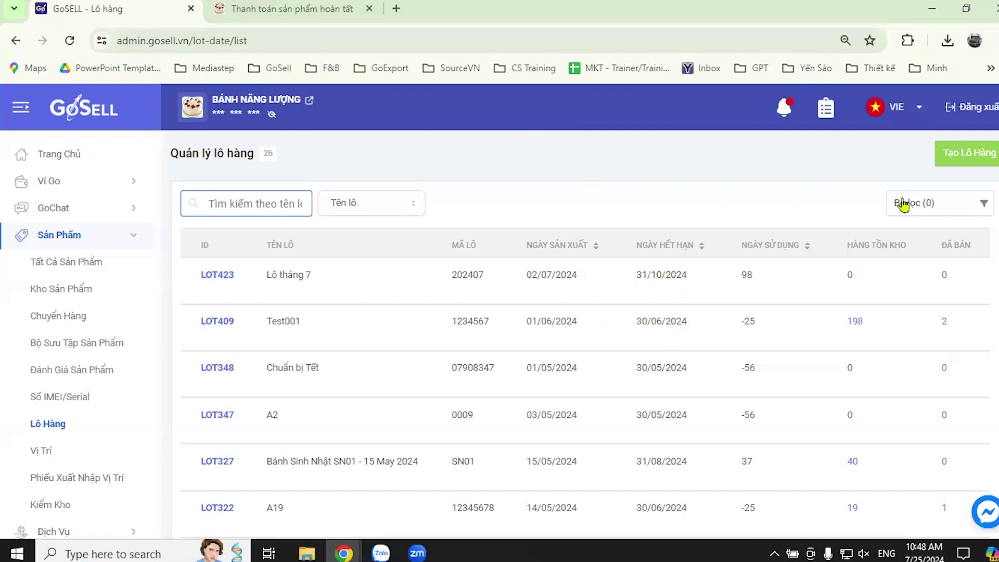
click(959, 154)
click(377, 251)
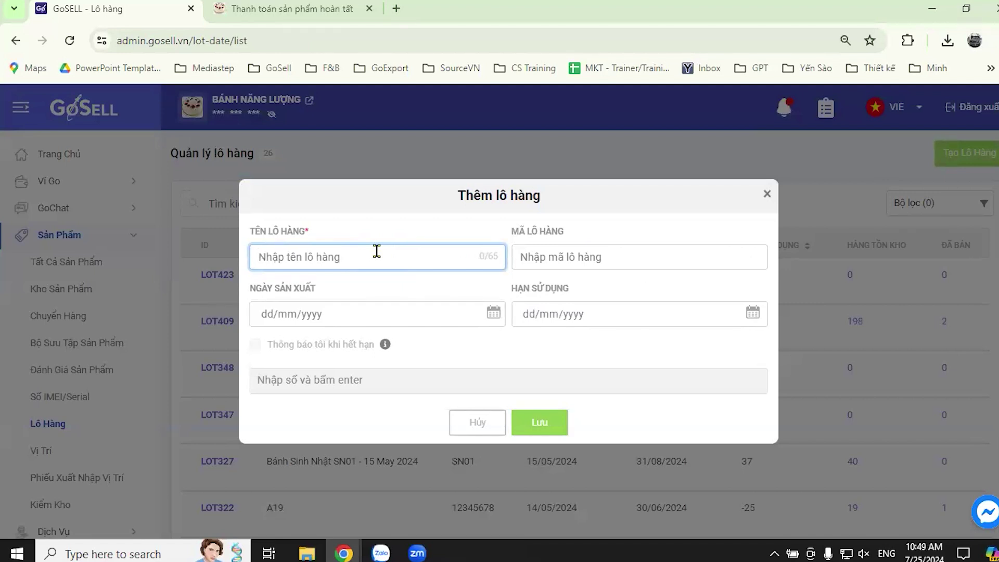
text(Diễm nhập hangf)
click(561, 259)
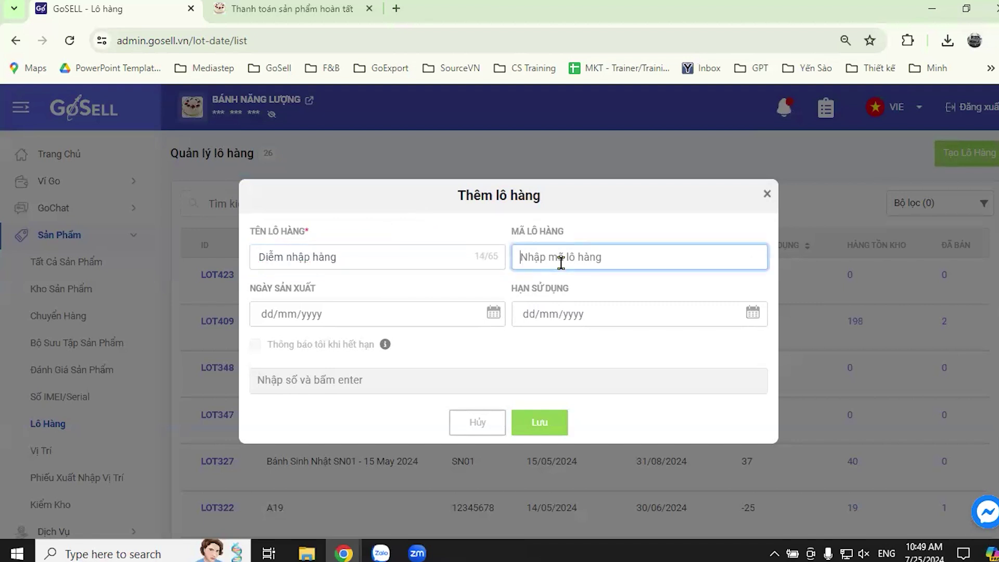
text(Diem123)
Set the new lot's manufacturing date to 23/07/2024 and its expiry date to 25/01/2025.
click(496, 318)
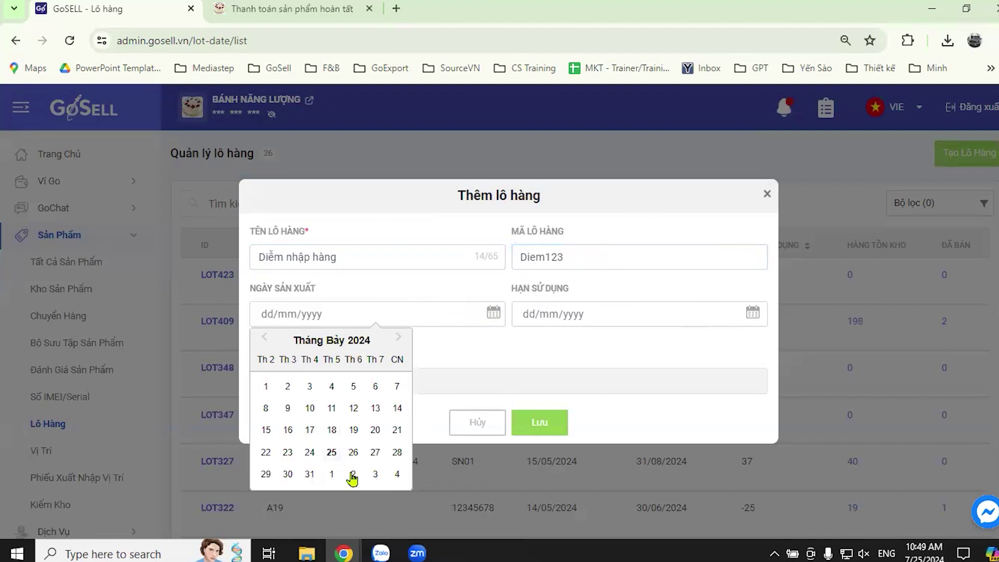
click(309, 452)
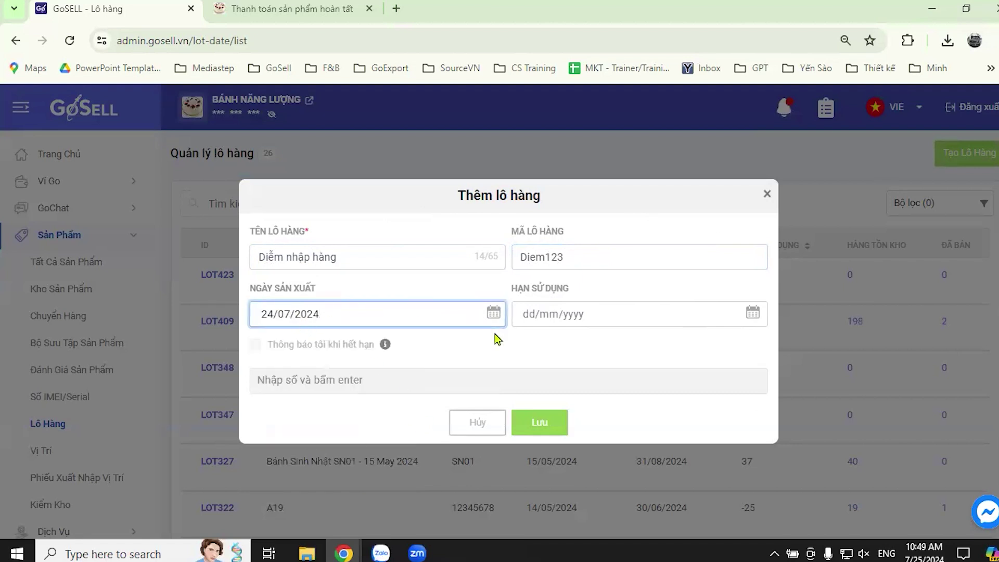
click(494, 313)
click(290, 453)
click(752, 313)
click(661, 337)
click(662, 337)
click(661, 338)
click(662, 338)
click(661, 337)
click(661, 337)
click(637, 454)
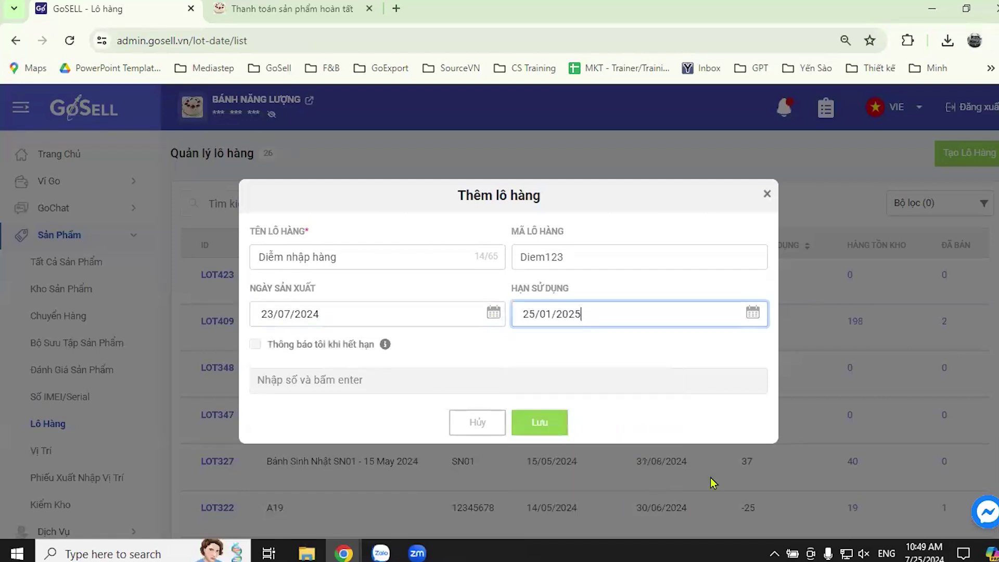
click(539, 347)
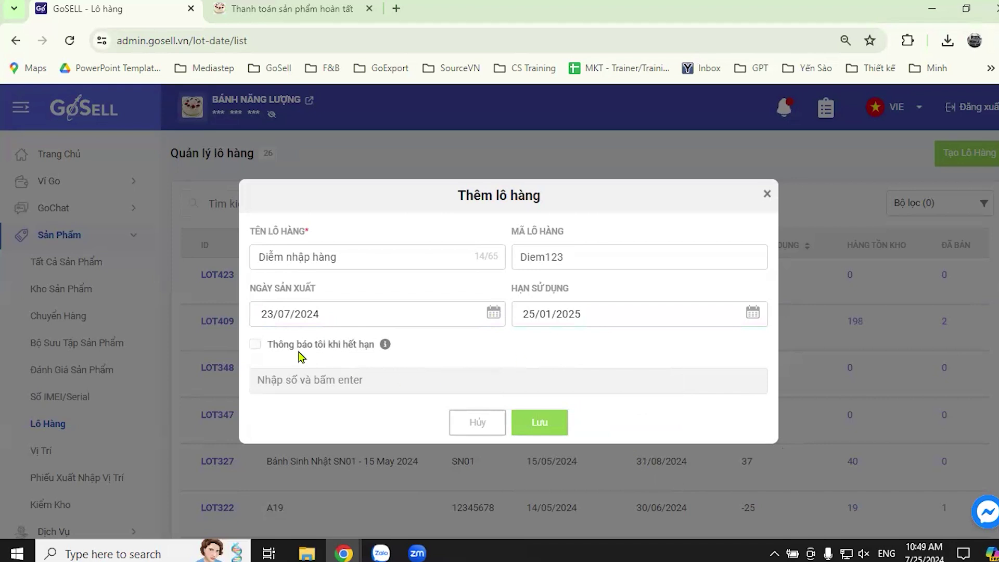
Turn on the expiry notification "Thông báo tôi khi hết hạn" for the lot and enter 10 as its value.
click(255, 345)
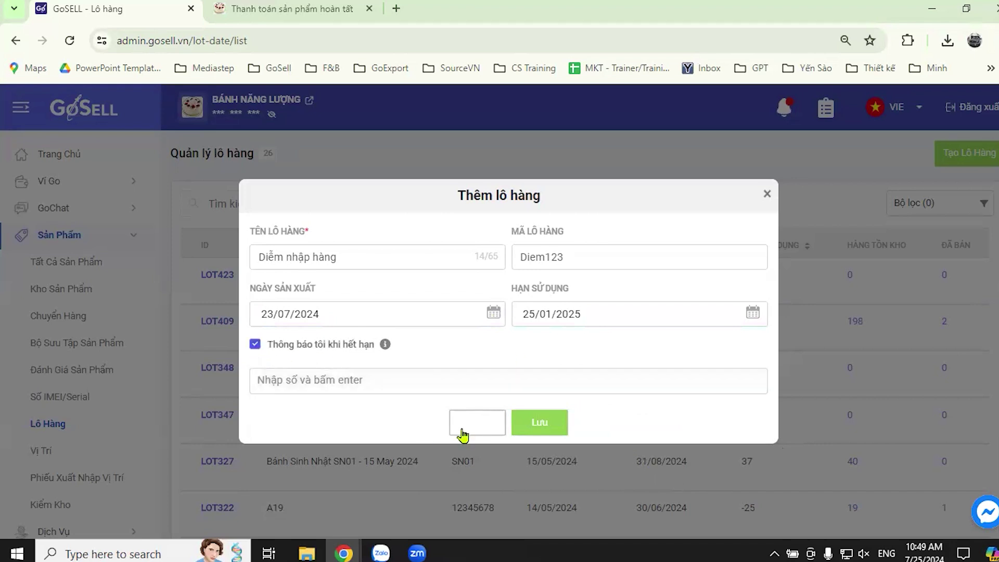
click(337, 383)
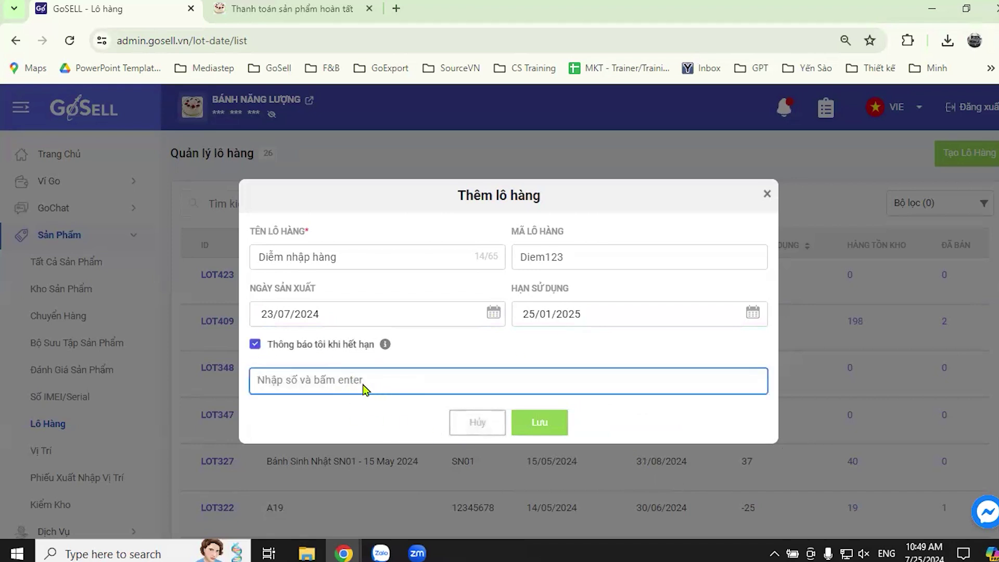
text(10)
click(361, 428)
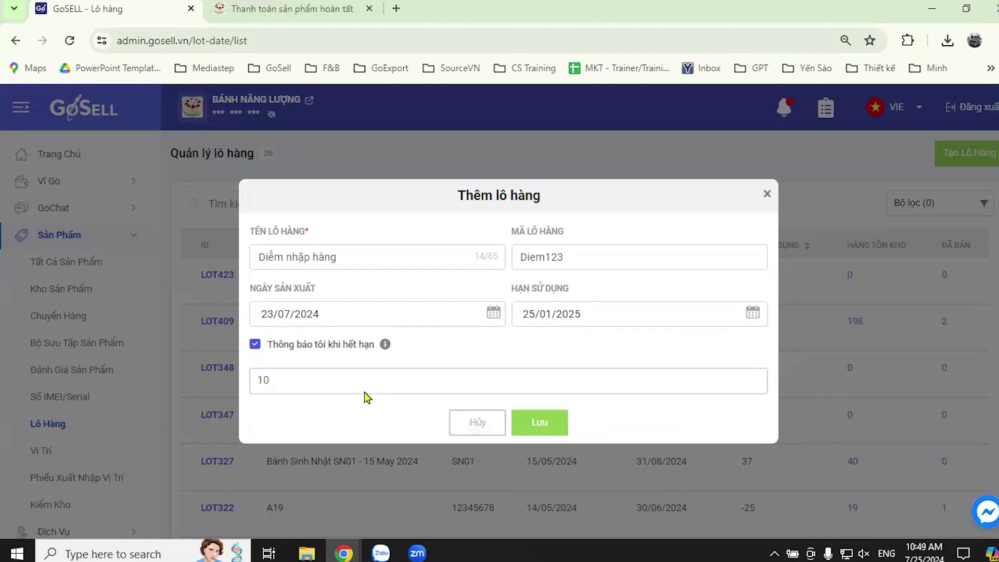
Save the new lot and open its detail page at the product section.
click(561, 424)
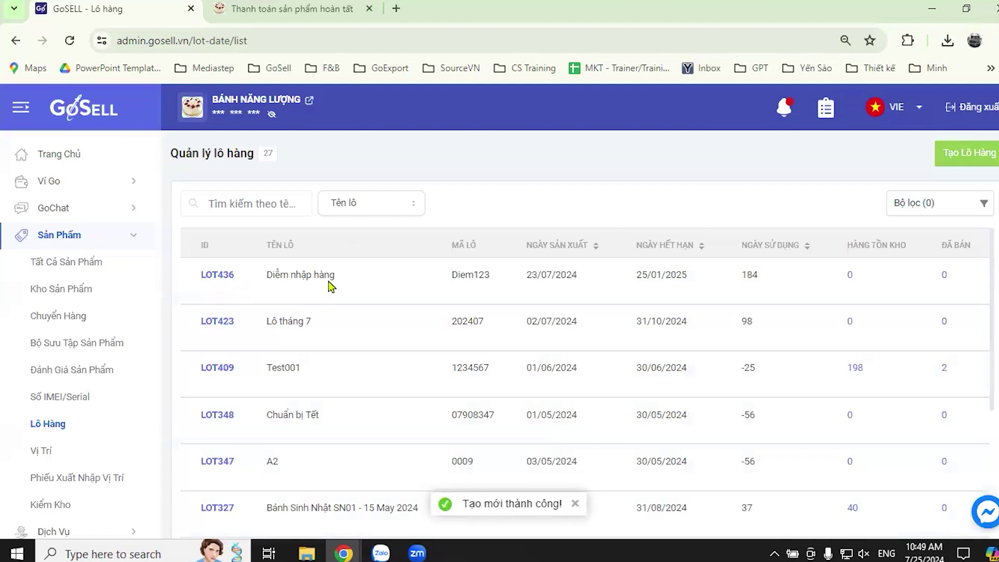
click(219, 276)
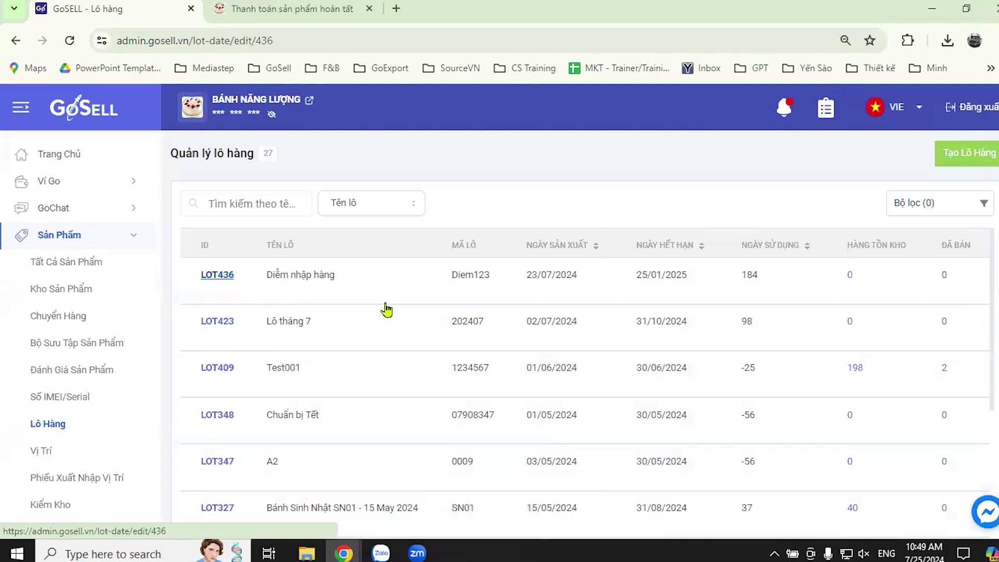
scroll(728, 338, down, 3)
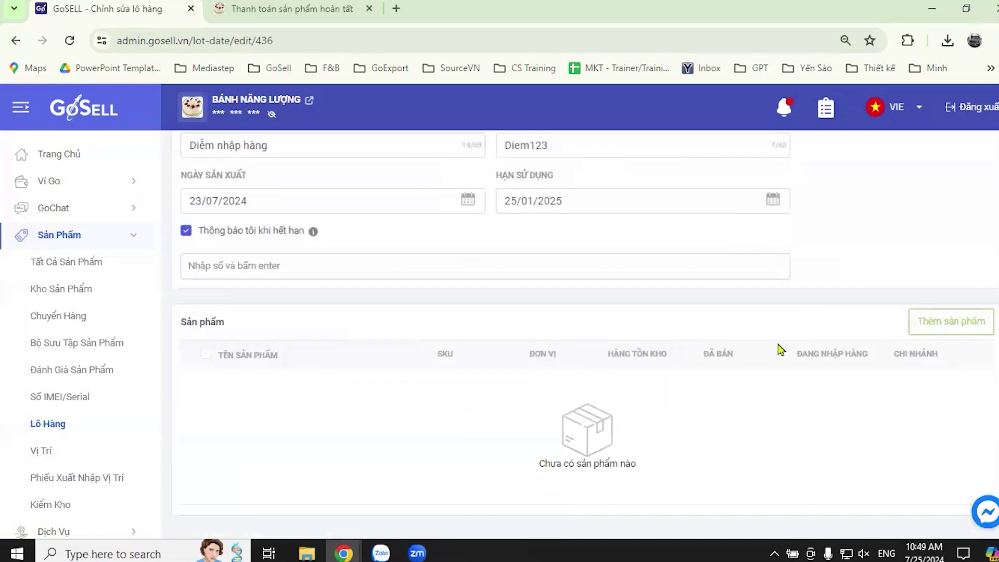
Search the products that can be added to the lot for "bánh su kem", clear the search and close the selection.
click(941, 321)
click(353, 175)
text(bánh su kem)
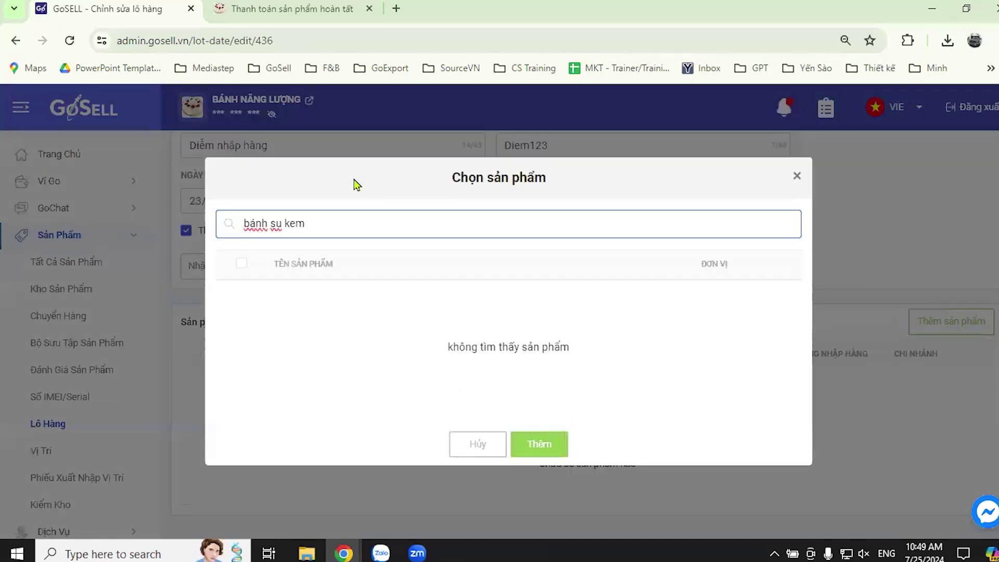
text( cho)
key(BackSpace)
key(BackSpace)
key(BackSpace)
key(BackSpace)
key(BackSpace)
key(BackSpace)
key(BackSpace)
key(BackSpace)
key(BackSpace)
key(BackSpace)
key(BackSpace)
key(BackSpace)
key(BackSpace)
key(BackSpace)
key(BackSpace)
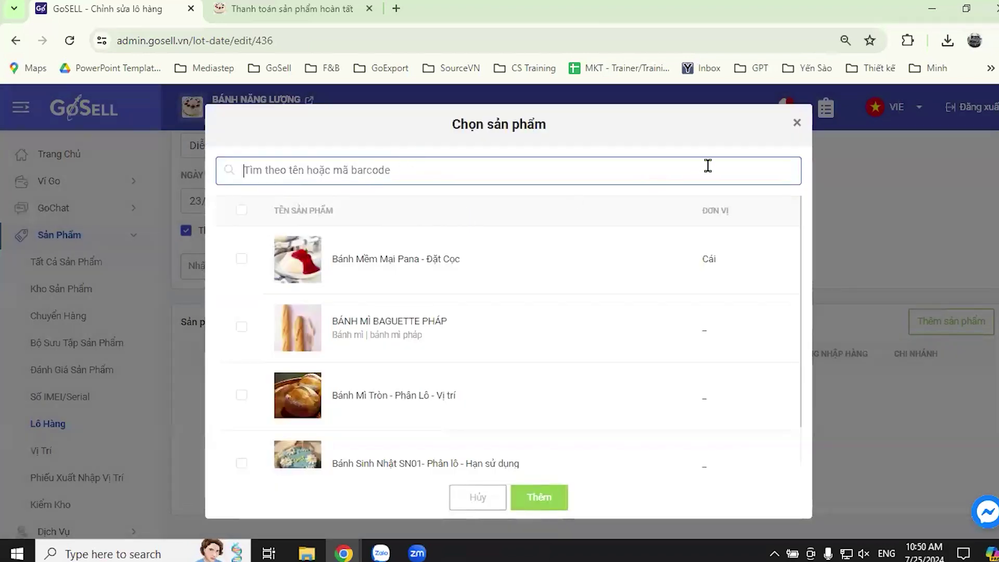
click(797, 123)
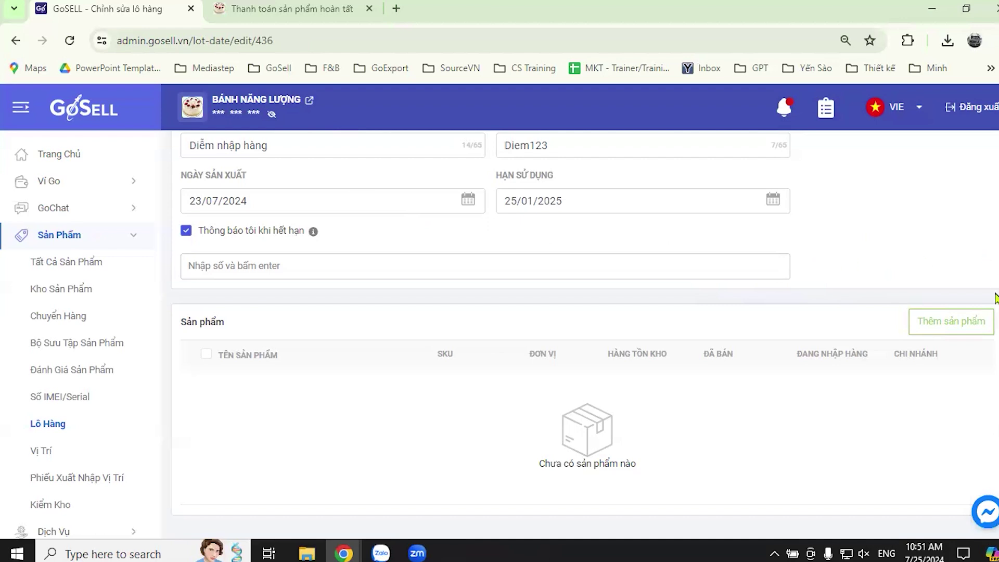
Add the product Bánh Mềm Mại Pana - Đặt Cọc to the lot.
click(950, 319)
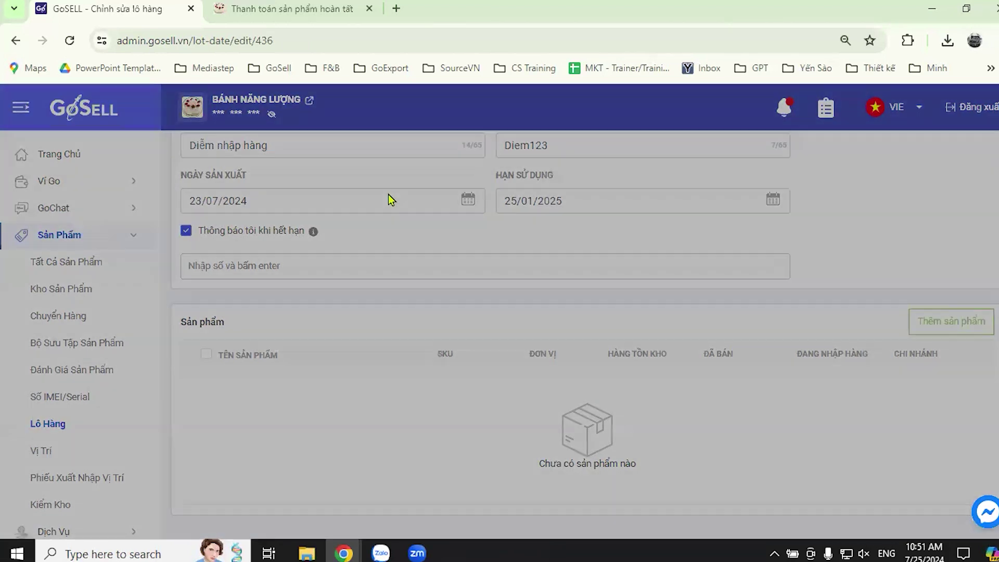
scroll(508, 297, down, 1)
scroll(417, 338, up, 1)
scroll(432, 302, down, 1)
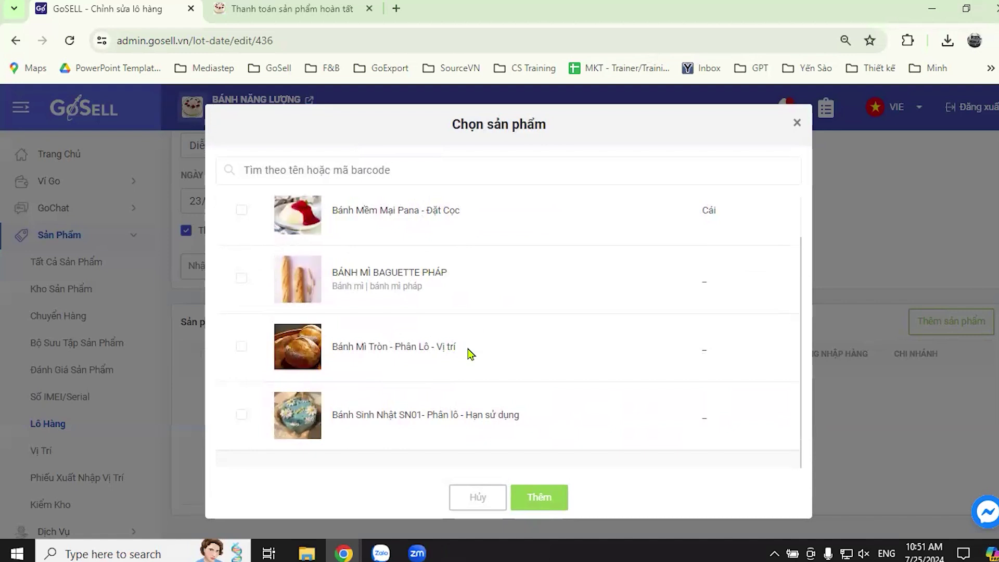
click(241, 210)
click(539, 499)
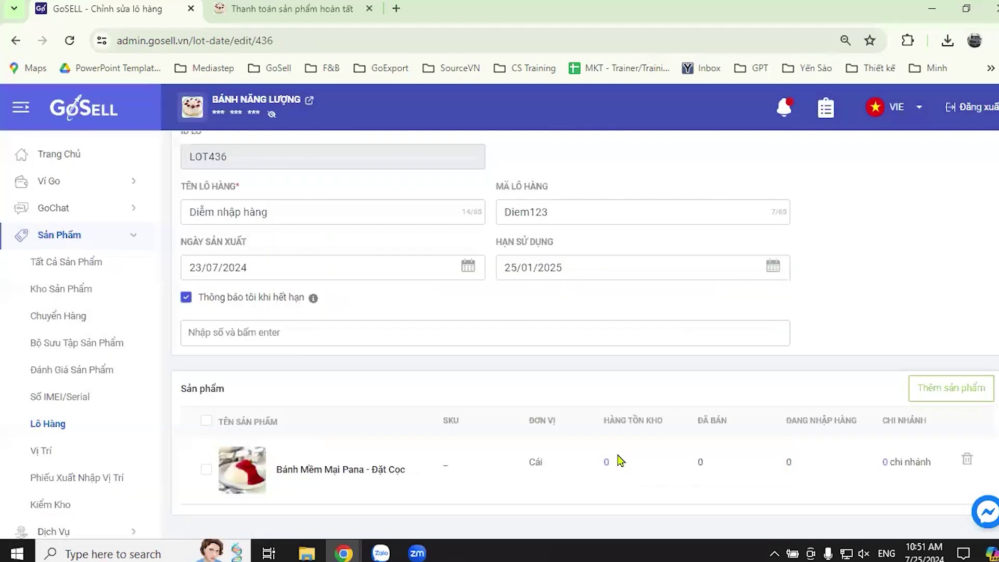
Set the product's lot stock to 30 at Quận Gò Vấp, 20 at Quận 7 and 40 at the third branch, and save it.
click(606, 466)
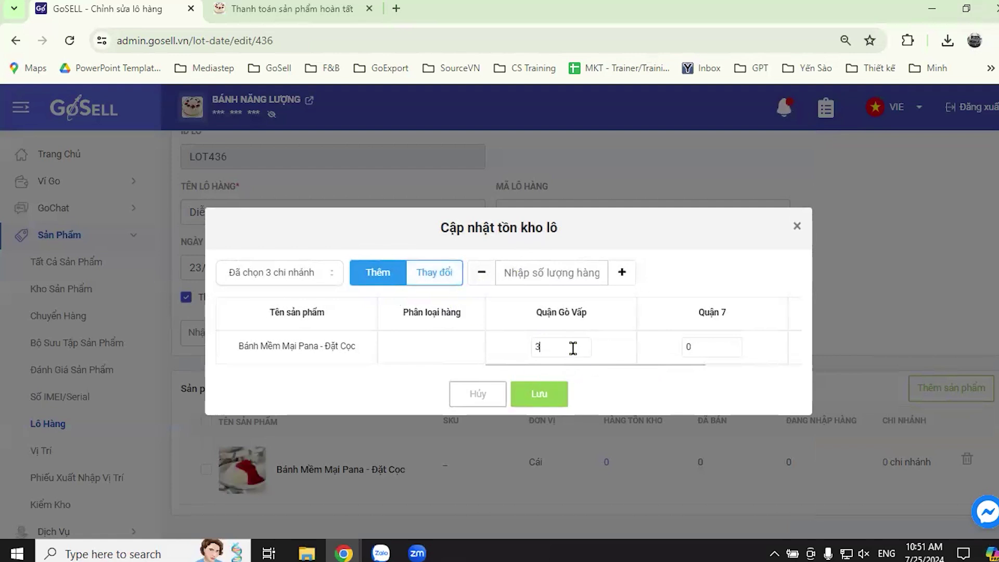
click(723, 341)
text(20)
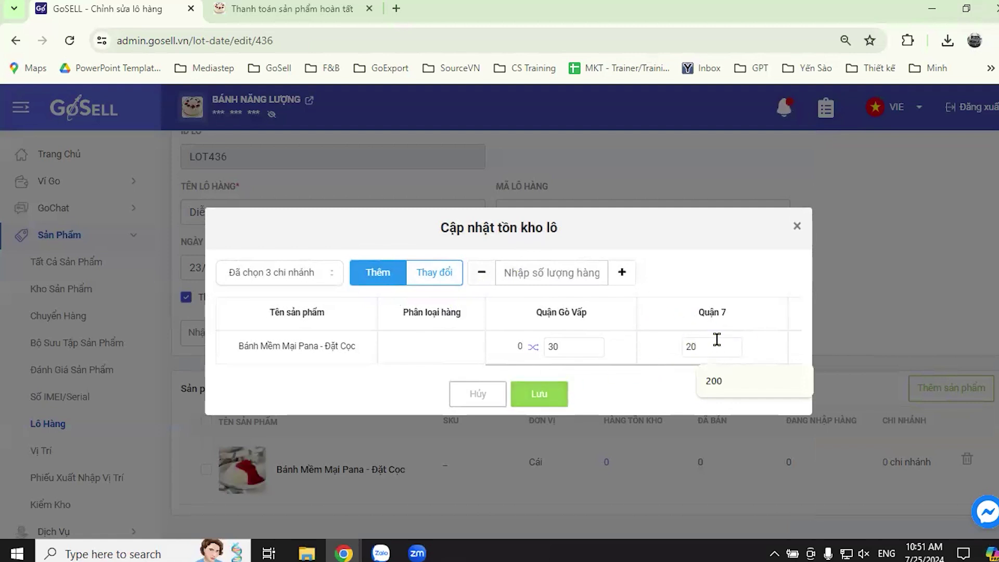
drag(770, 323, 667, 324)
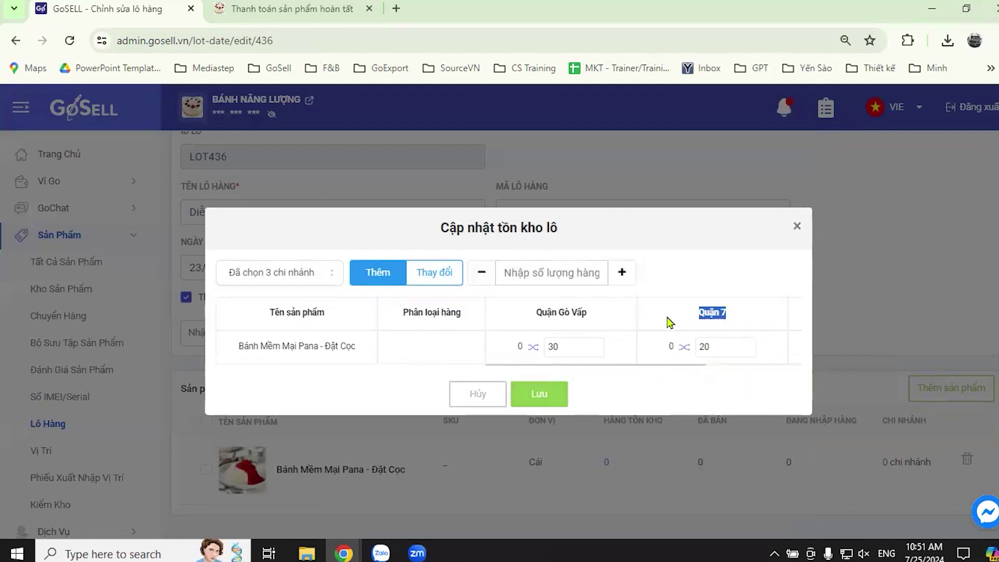
click(728, 345)
drag(664, 371, 765, 368)
click(730, 350)
click(720, 346)
key(BackSpace)
text(40)
click(541, 396)
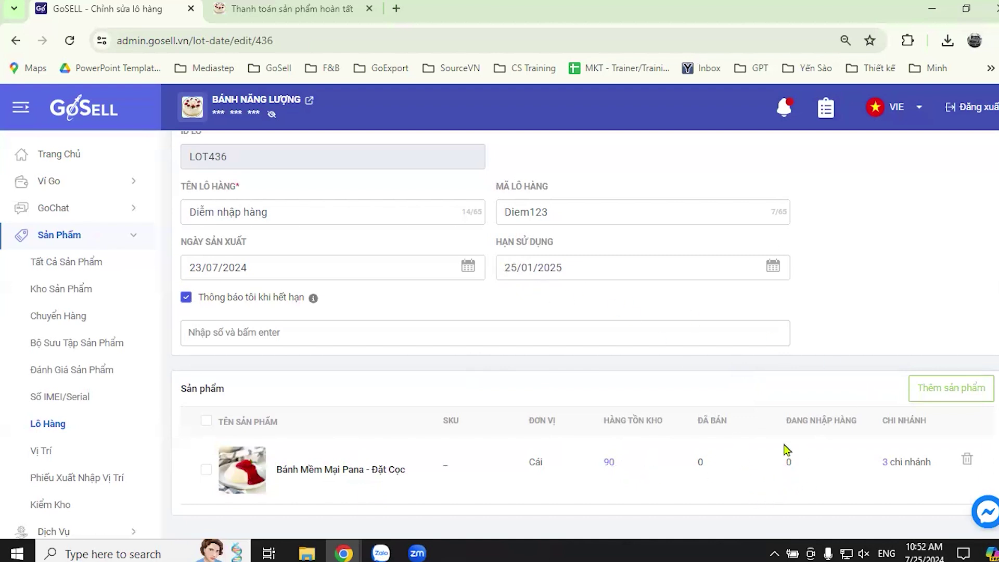
Save the lot with its added product and check the product's stock and branch entries.
scroll(784, 446, up, 2)
click(906, 166)
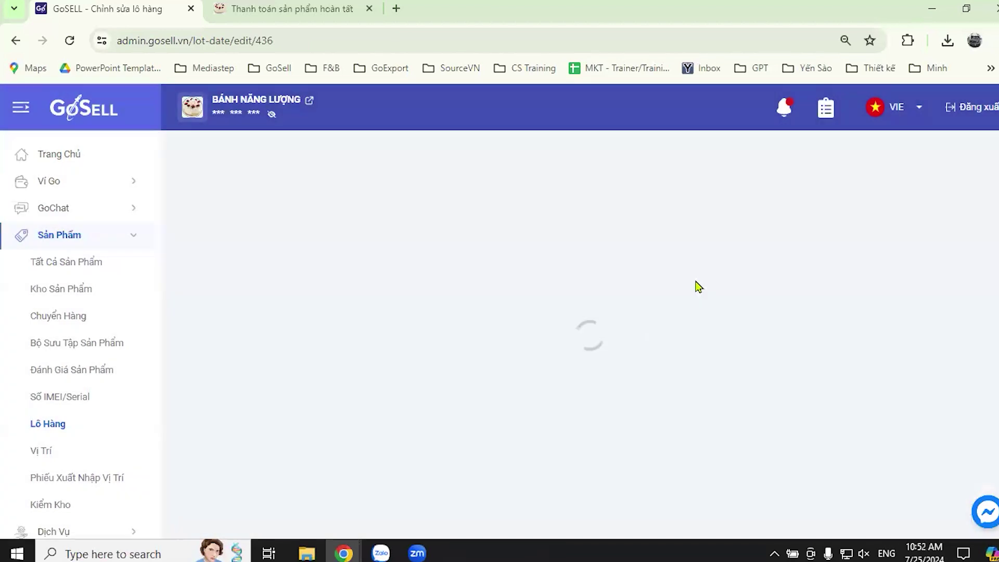
scroll(699, 285, down, 1)
scroll(310, 420, down, 2)
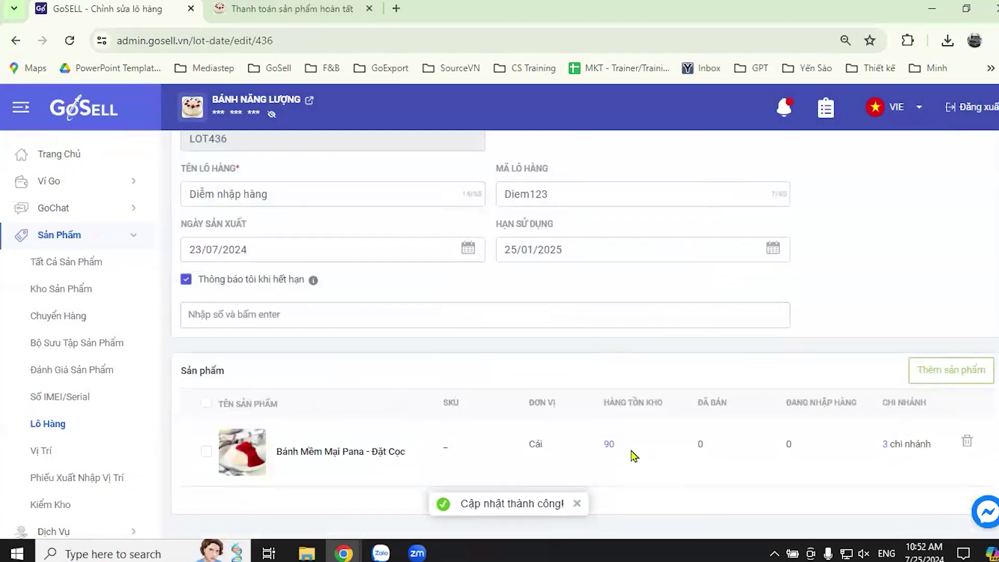
scroll(217, 361, up, 2)
scroll(216, 360, up, 1)
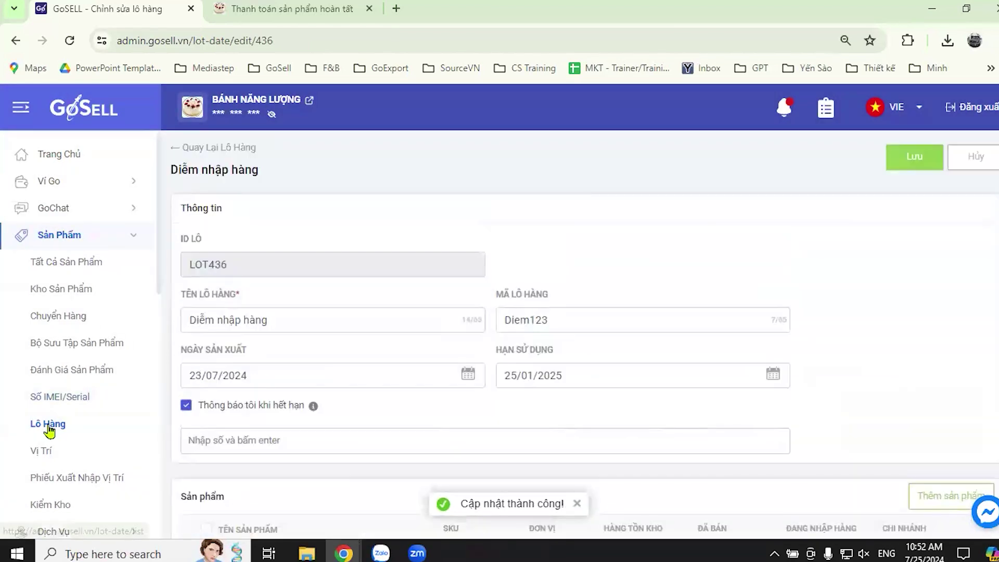
Return to the Lô Hàng list and view the criteria available for searching lots.
click(152, 419)
click(538, 358)
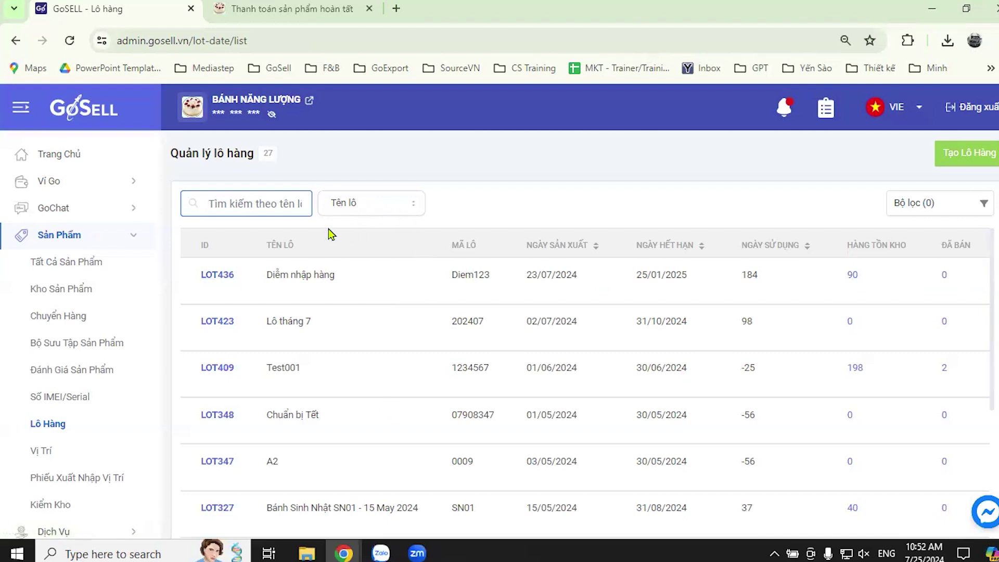
click(416, 204)
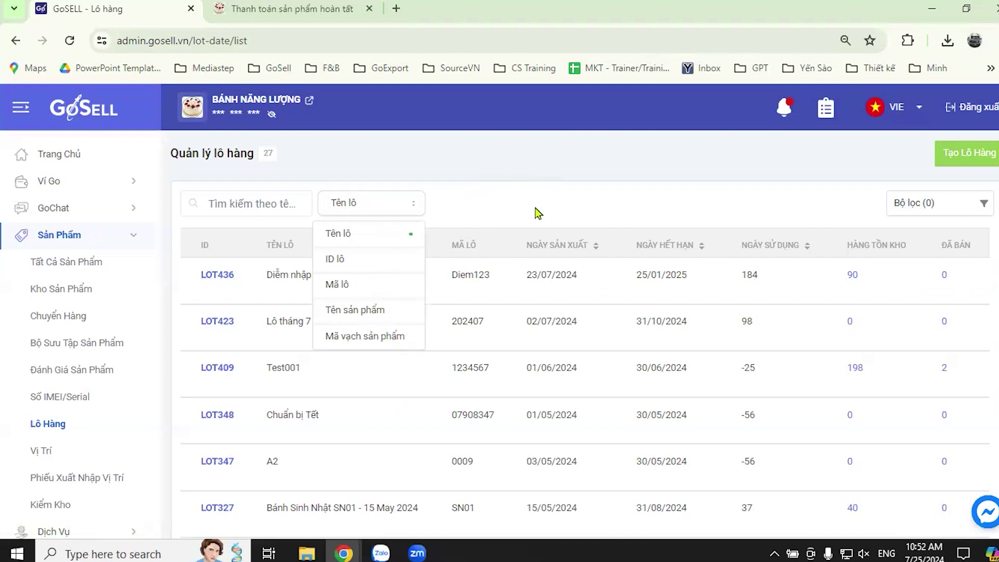
click(538, 213)
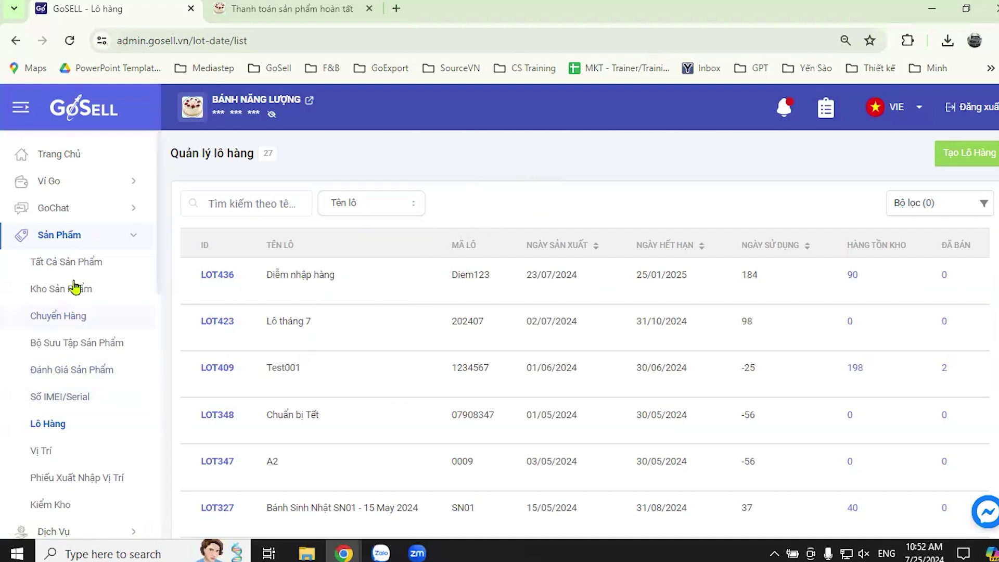
Open the stock history from Kho Sản Phẩm and examine the new lot's entries by change, remaining quantity, action and transaction code.
click(76, 289)
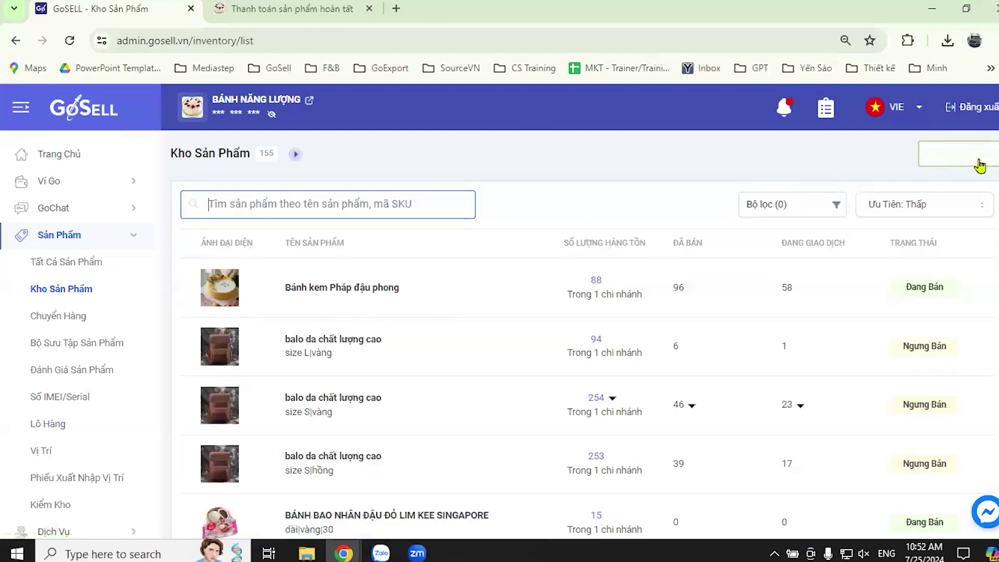
click(978, 162)
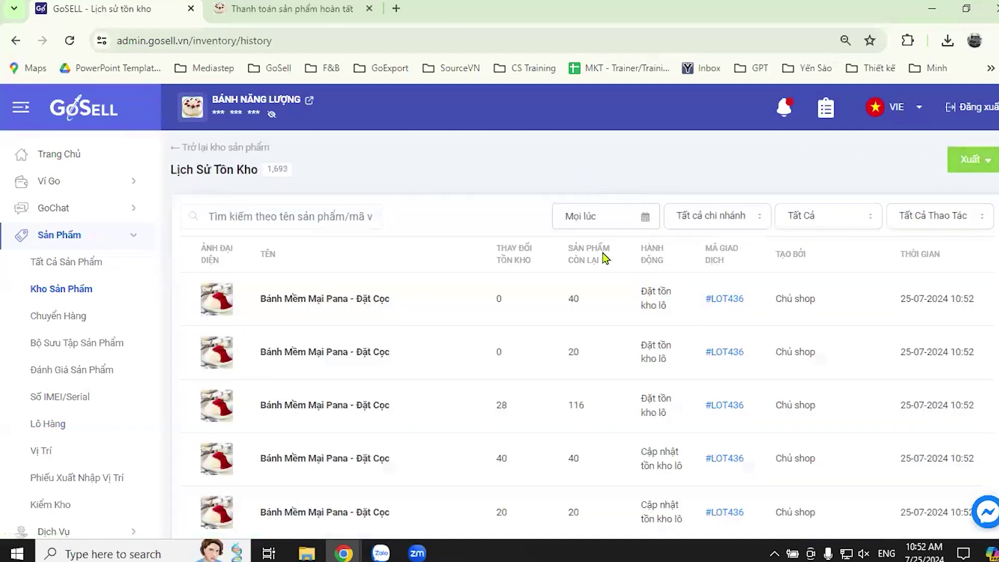
scroll(587, 357, down, 3)
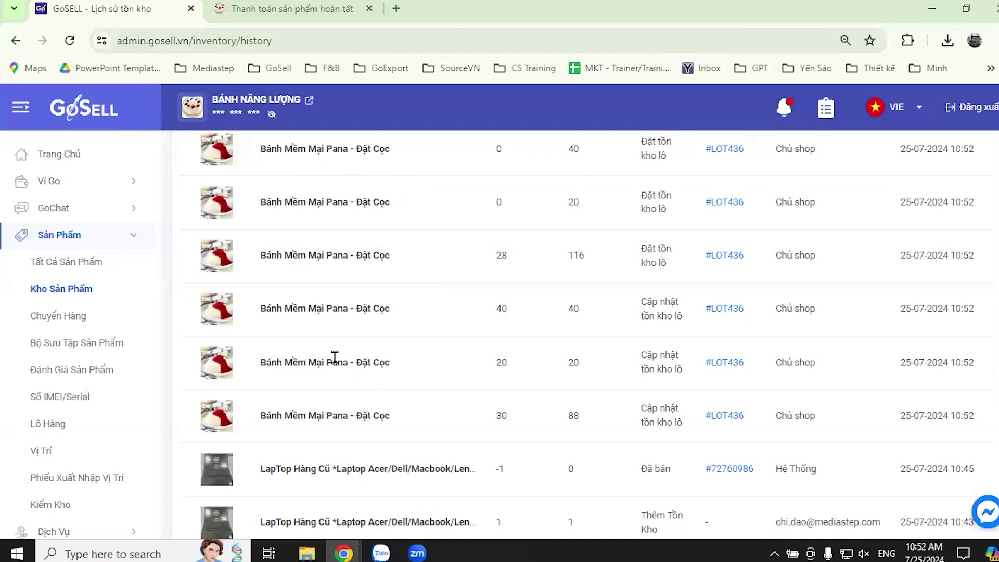
scroll(526, 307, up, 2)
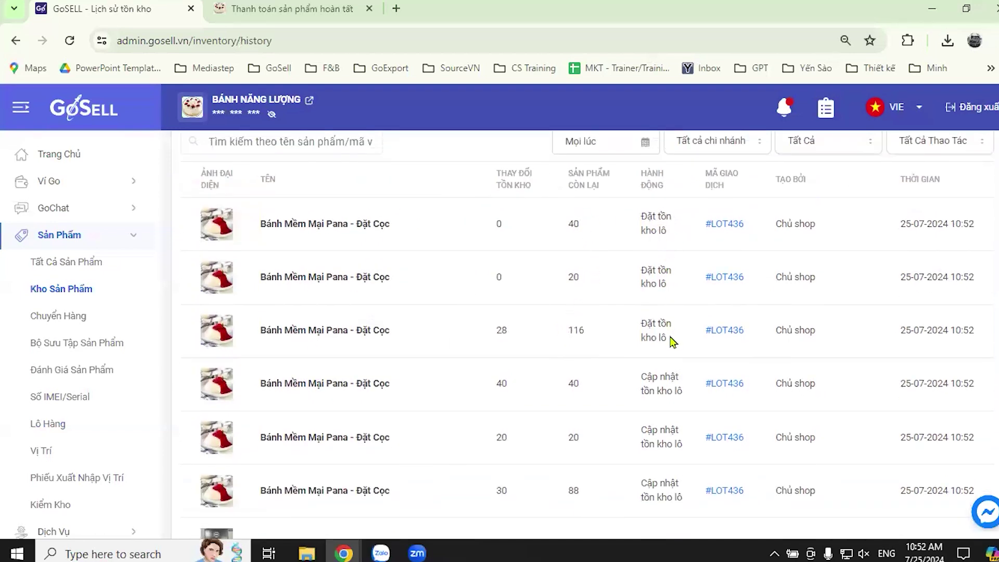
scroll(675, 389, down, 2)
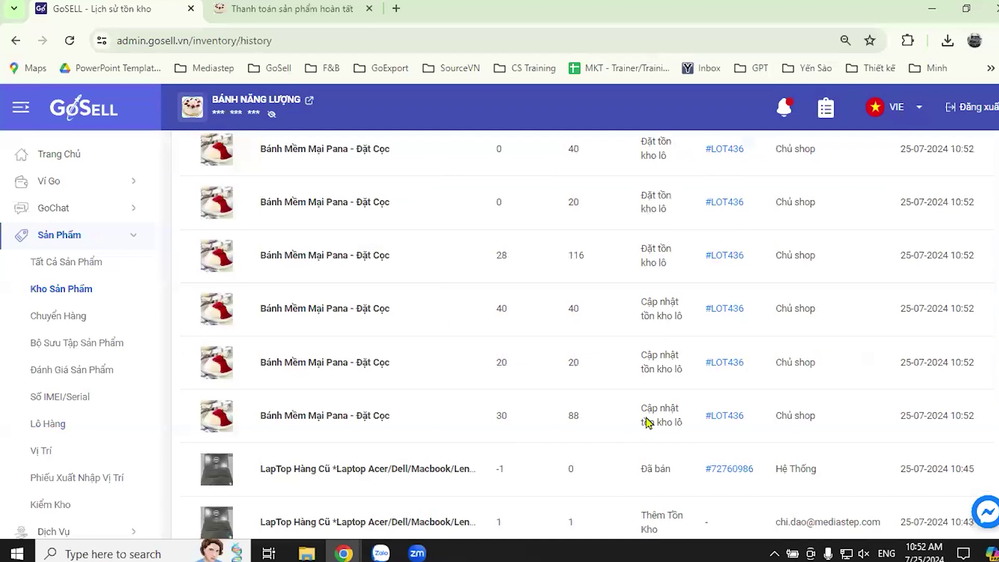
scroll(648, 399, up, 2)
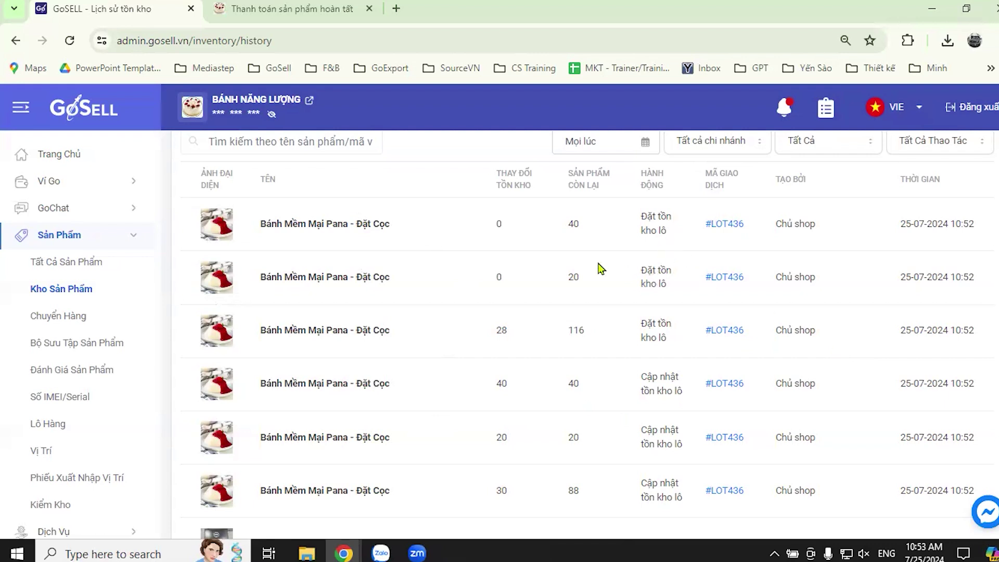
Open the Vị Trí page and look through the storage locations with their codes, product counts, quantities, lot counts and branches.
click(65, 288)
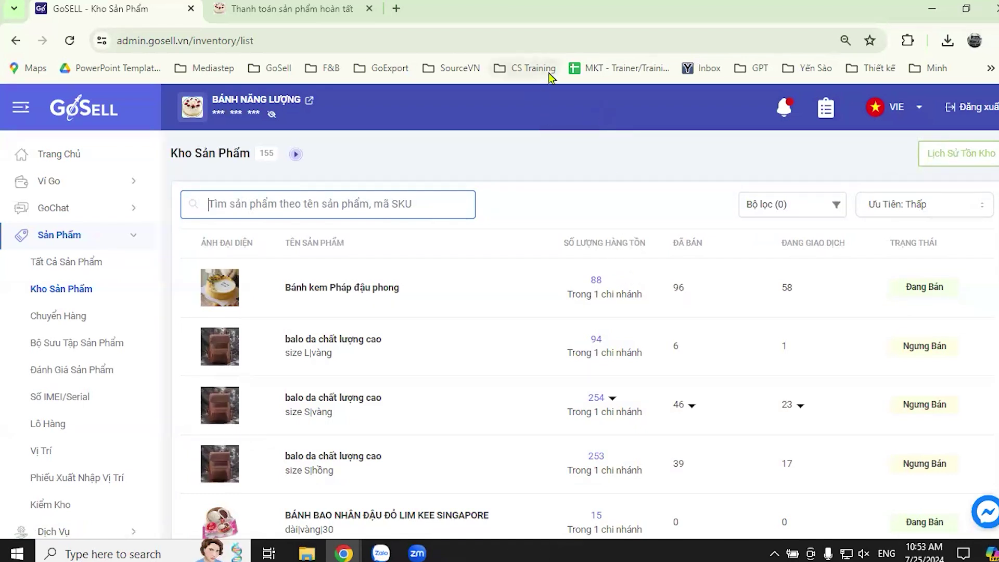
scroll(104, 375, down, 2)
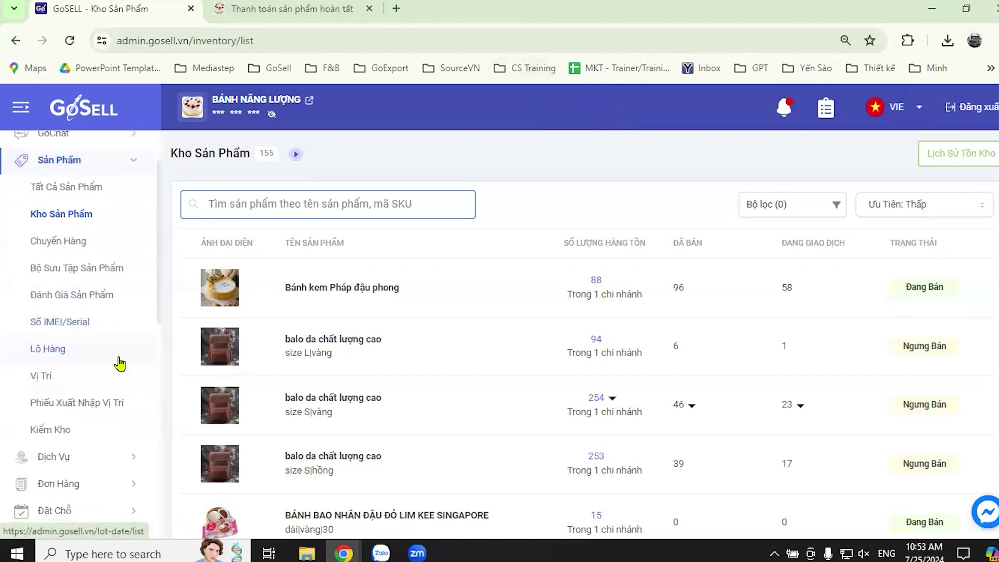
click(53, 377)
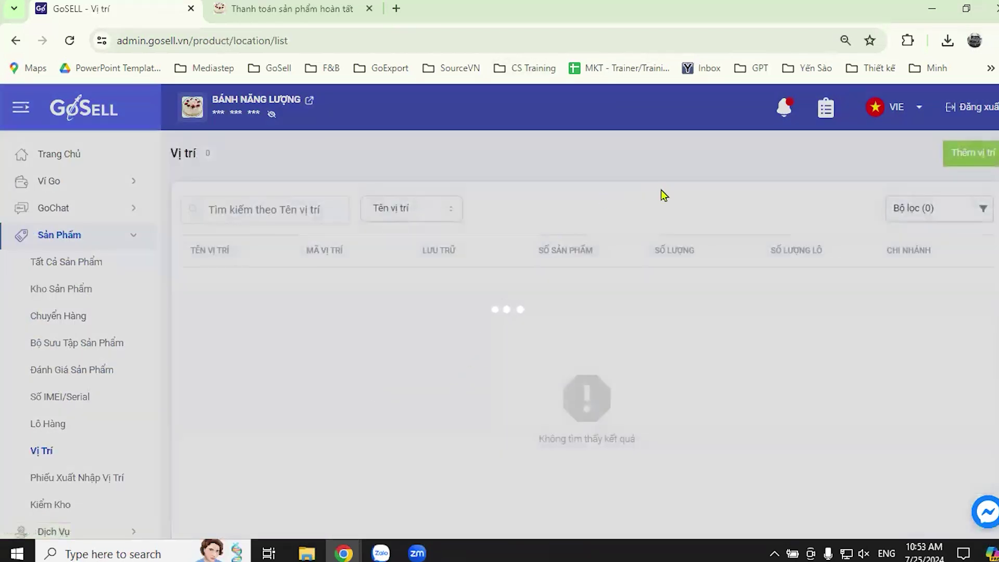
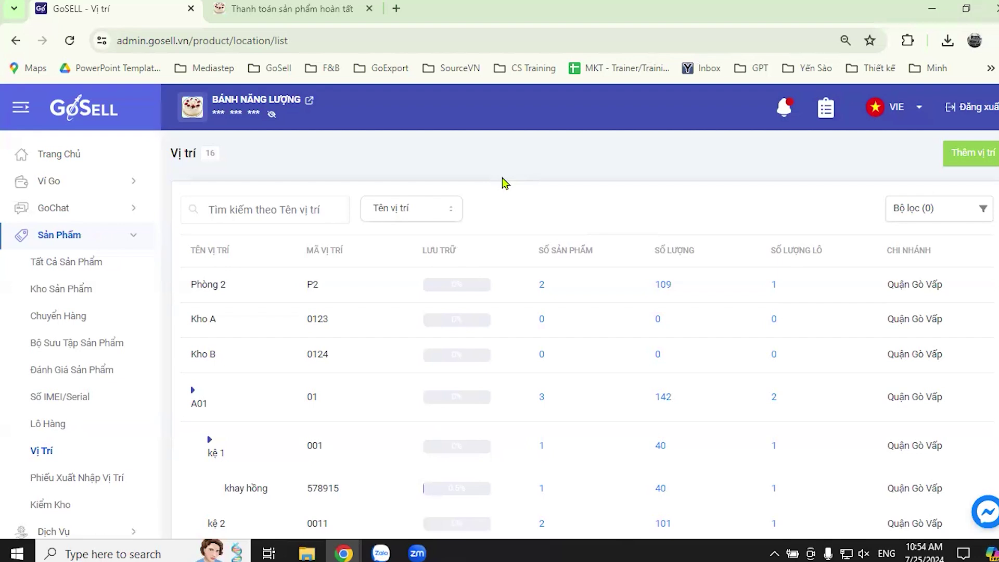
scroll(419, 316, down, 3)
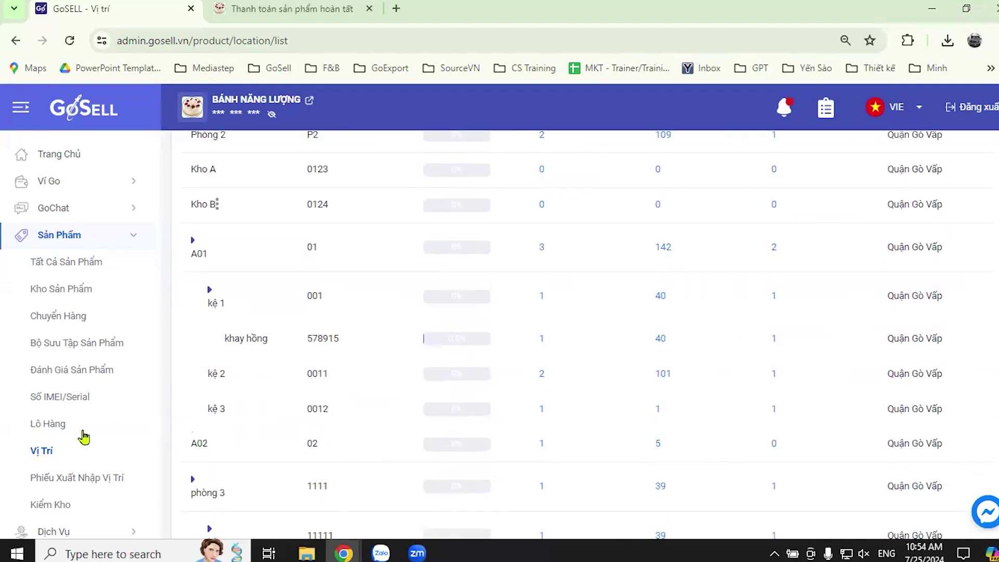
scroll(509, 428, up, 3)
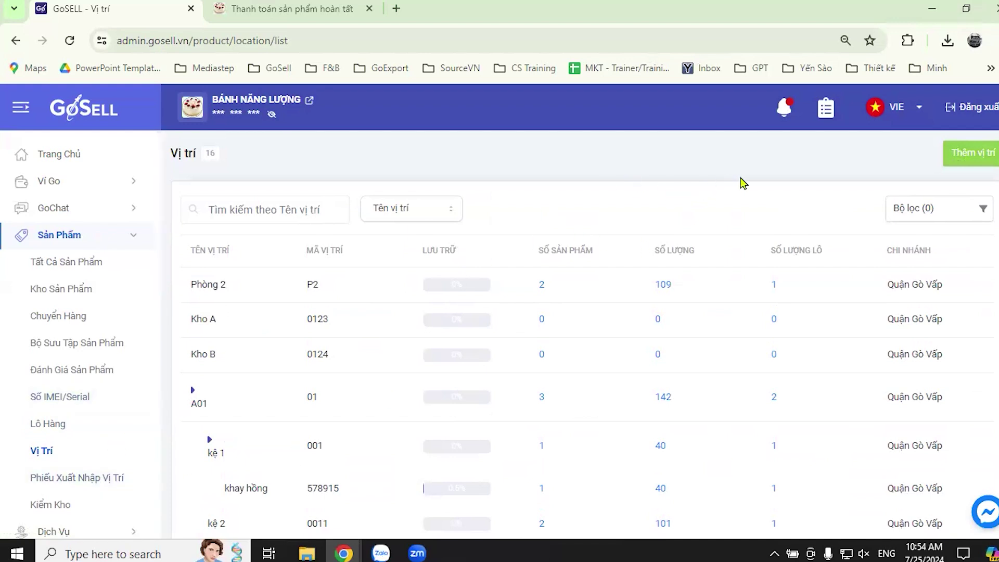
Inspect the fields for adding a location, close the form without adding one, and examine the nested rooms, shelves and compartments in the list.
click(982, 154)
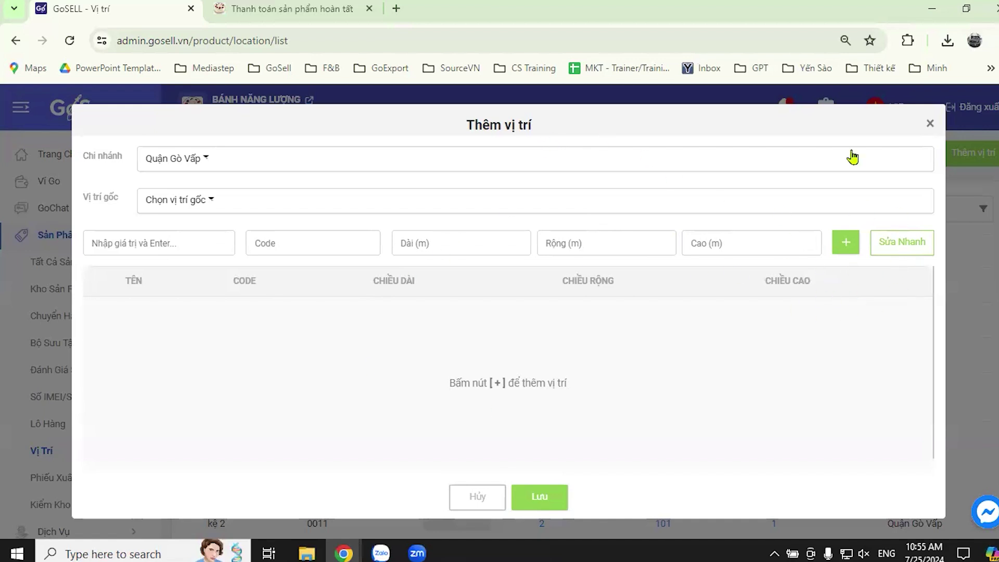
click(926, 129)
scroll(406, 383, down, 5)
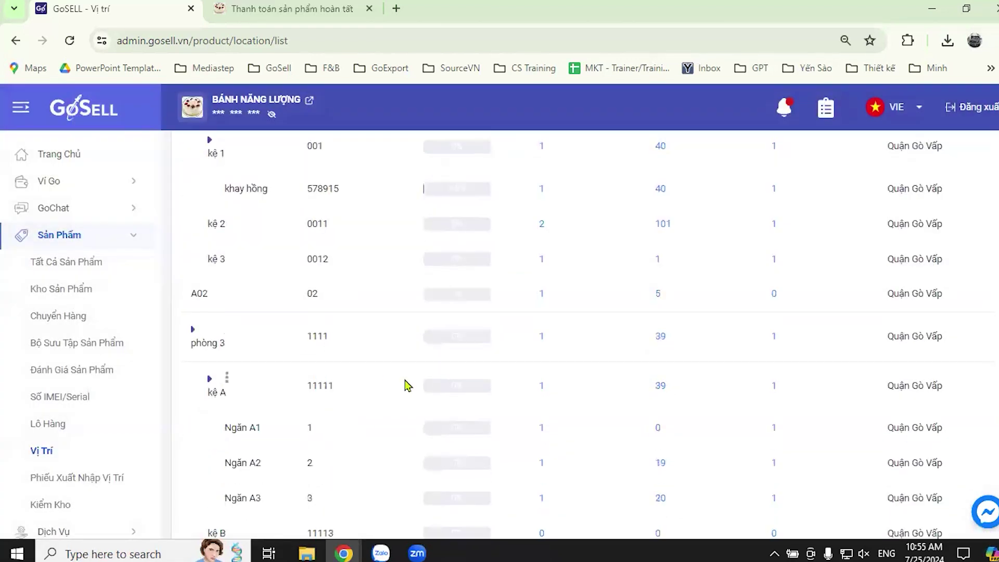
scroll(471, 379, up, 5)
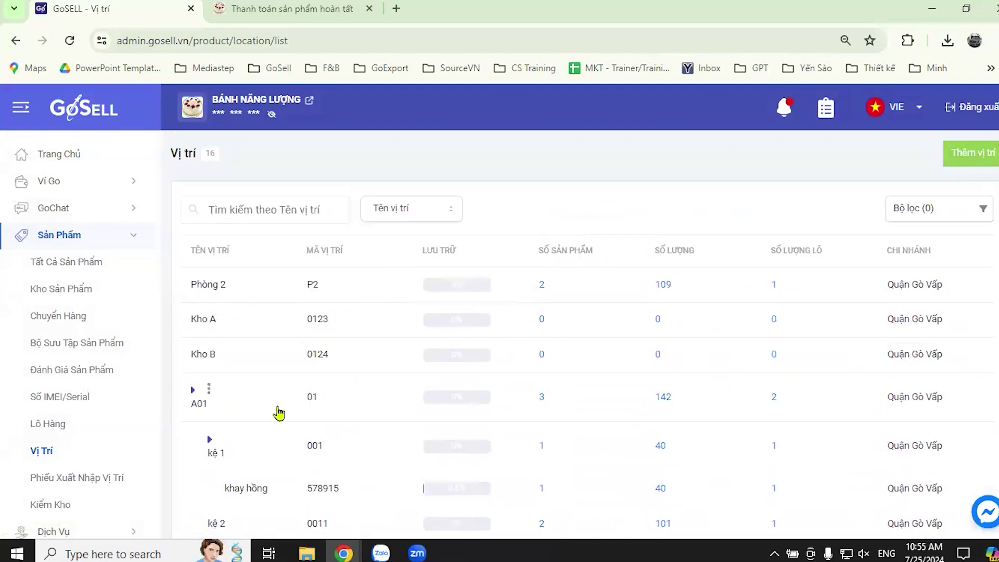
scroll(564, 413, down, 4)
scroll(535, 363, up, 3)
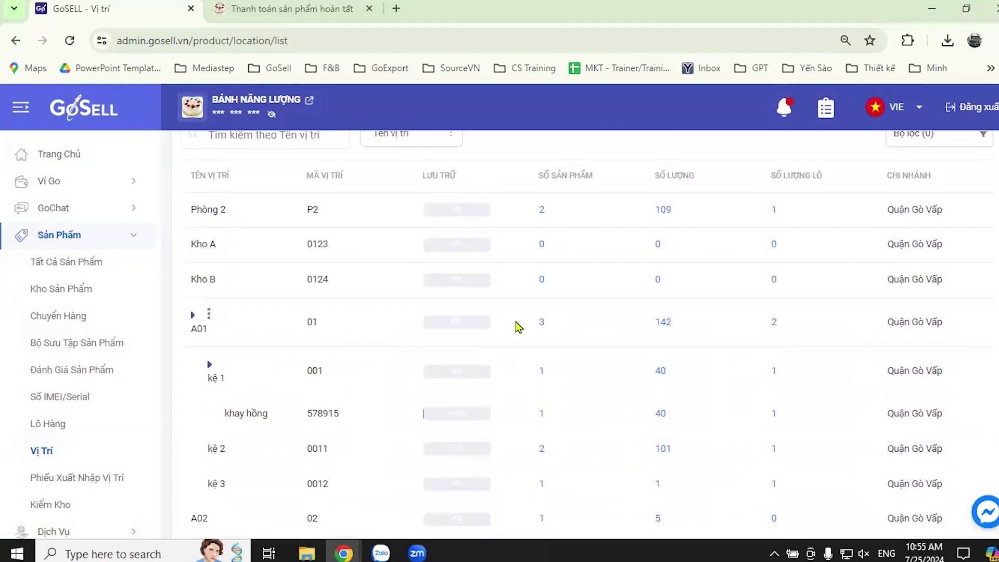
View the products and quantities stored at location A01, close the list, and look through the product management sections.
click(542, 324)
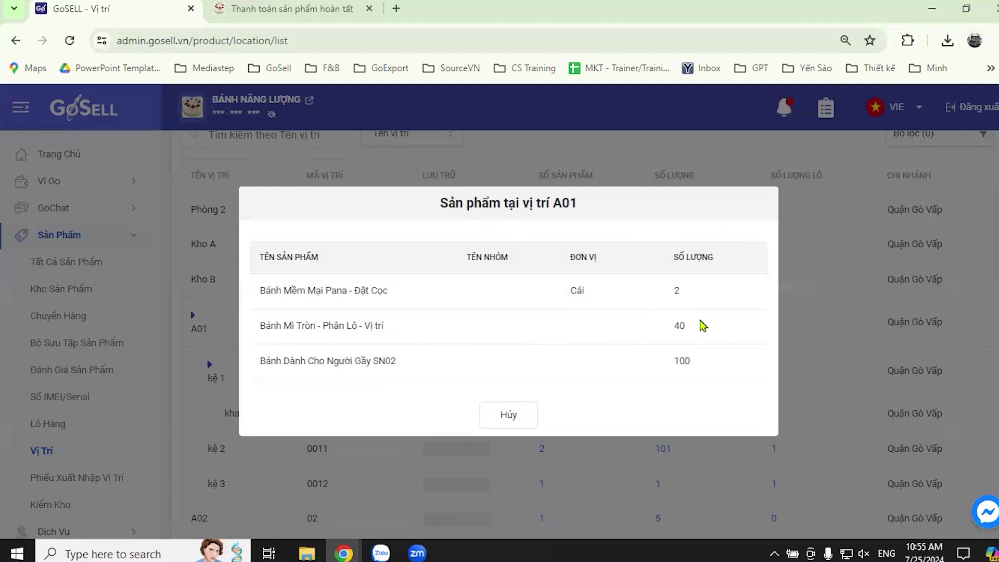
click(813, 257)
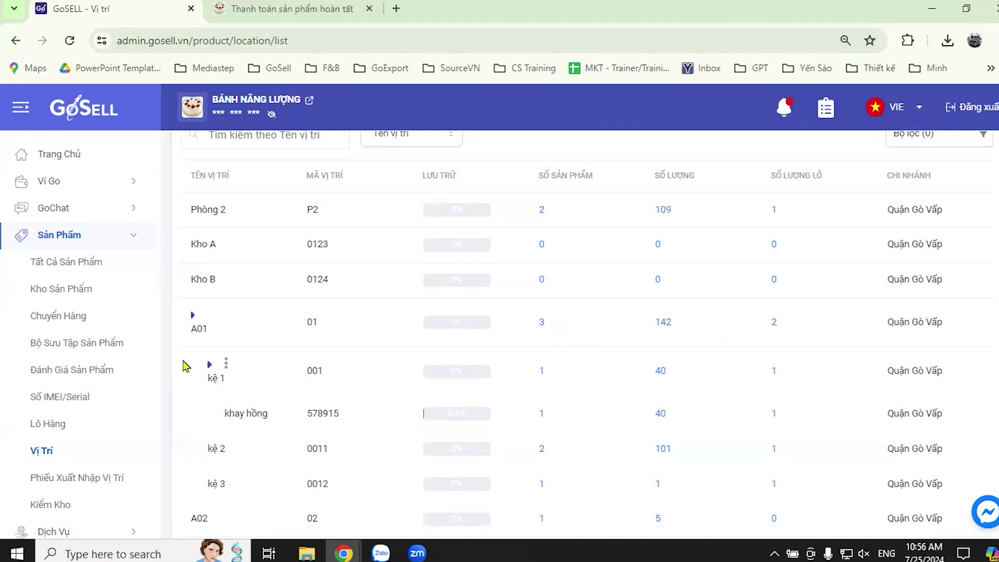
scroll(63, 421, down, 2)
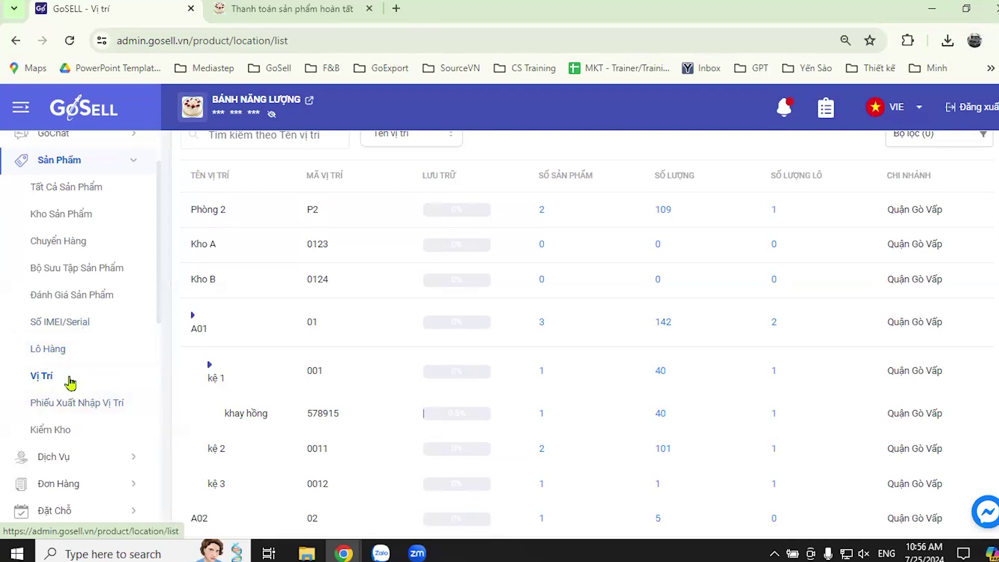
scroll(72, 382, down, 7)
scroll(78, 379, up, 8)
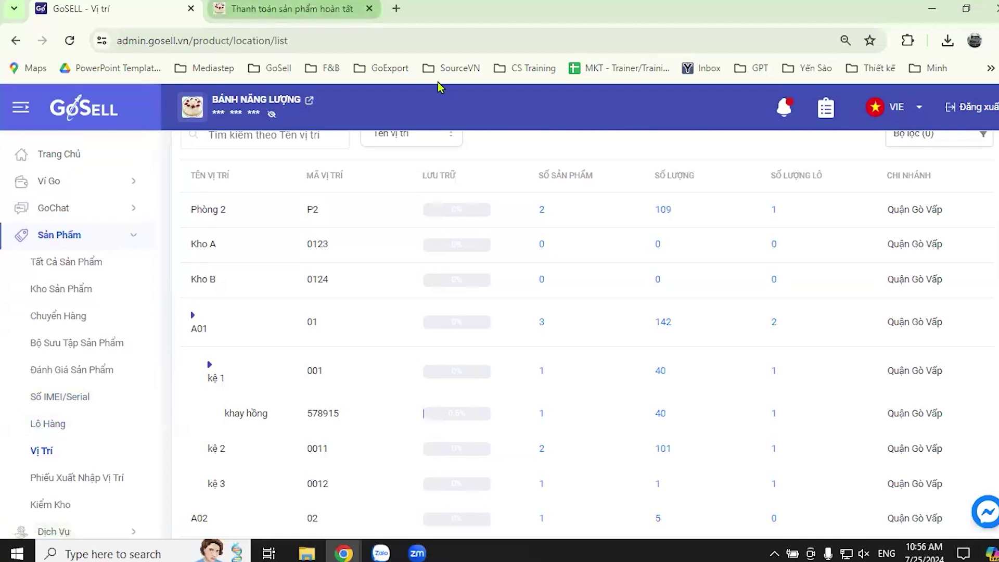
Open the New CS - Training Agenda spreadsheet in a new browser tab and view the Lesson 2 feature list.
click(396, 8)
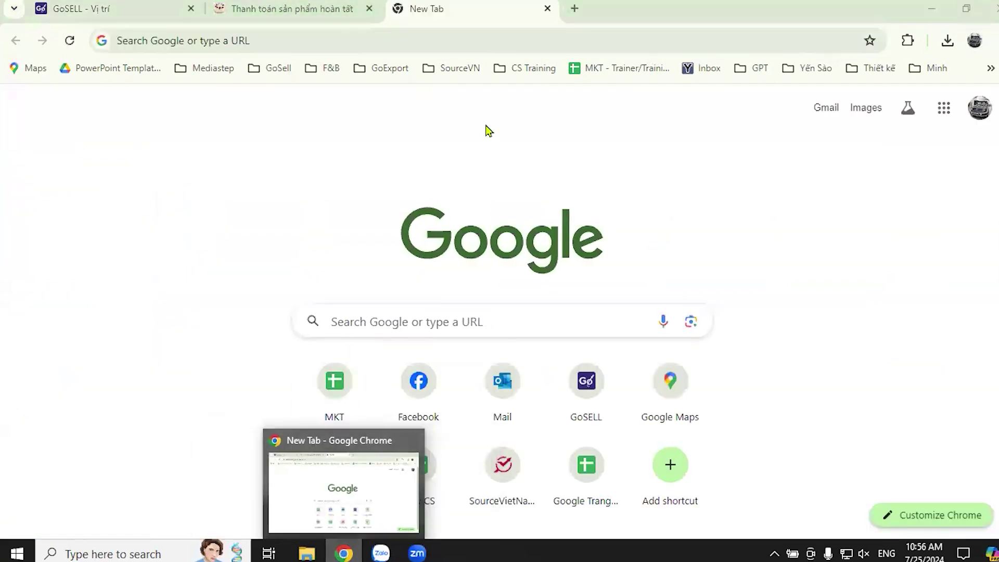
click(526, 69)
click(542, 94)
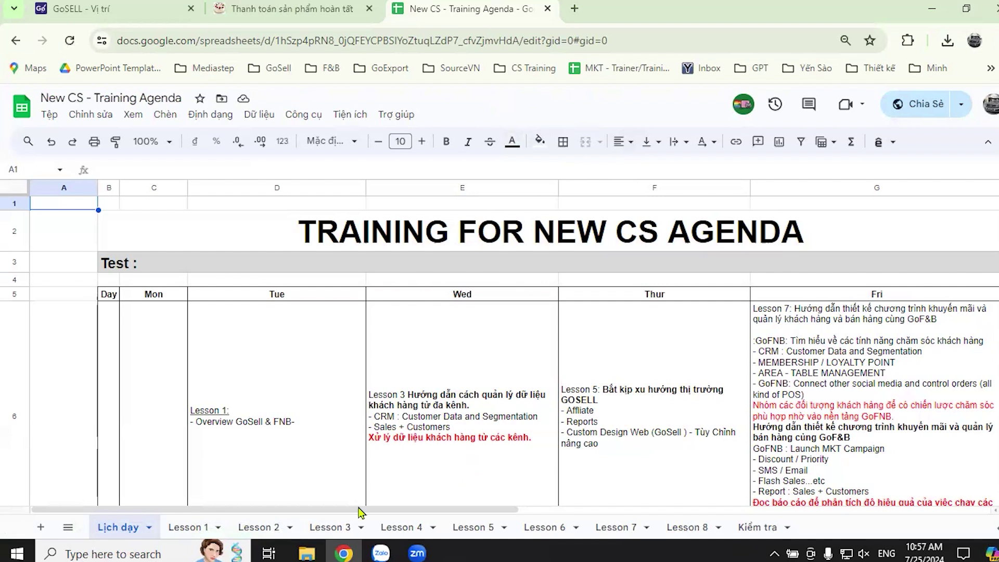
click(263, 529)
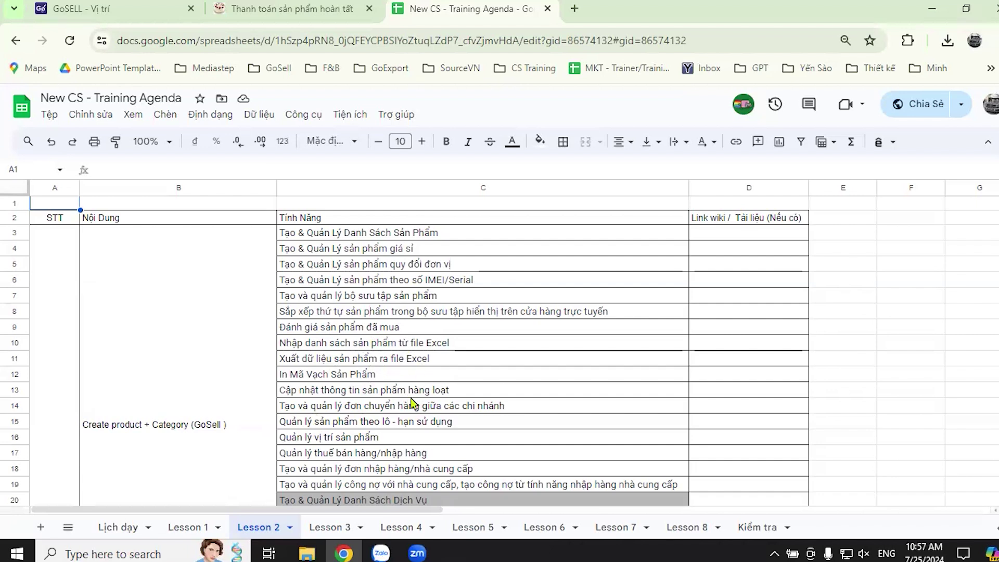
Open Đánh Giá Sản Phẩm in the GoSELL admin and switch the product review feature off and on again.
click(134, 4)
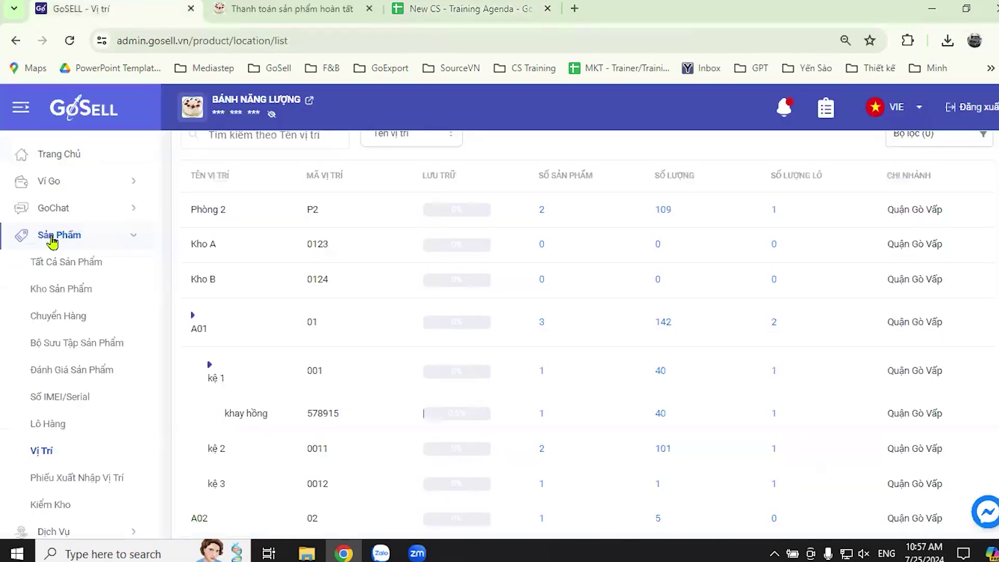
click(80, 371)
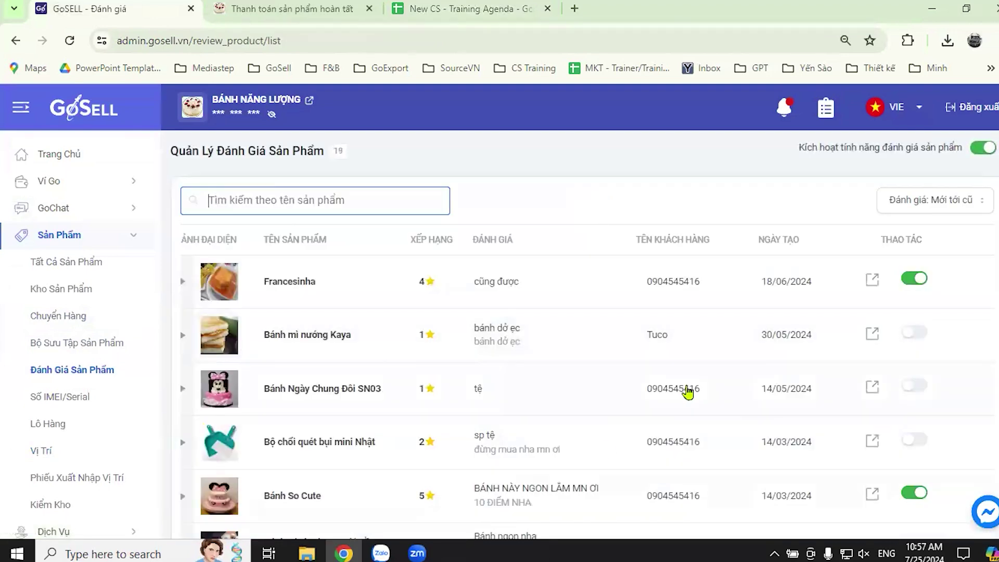
mouse_move(985, 151)
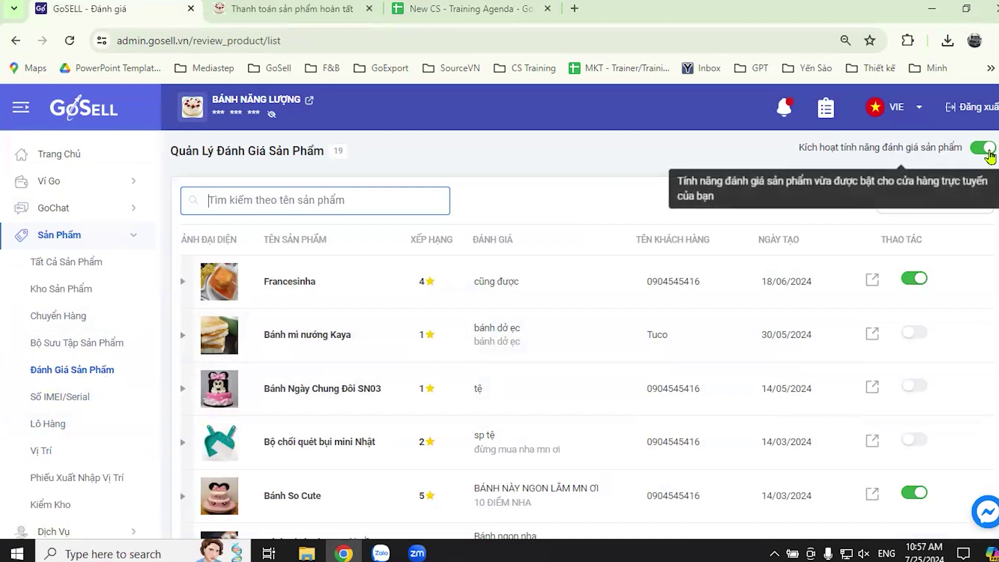
click(984, 151)
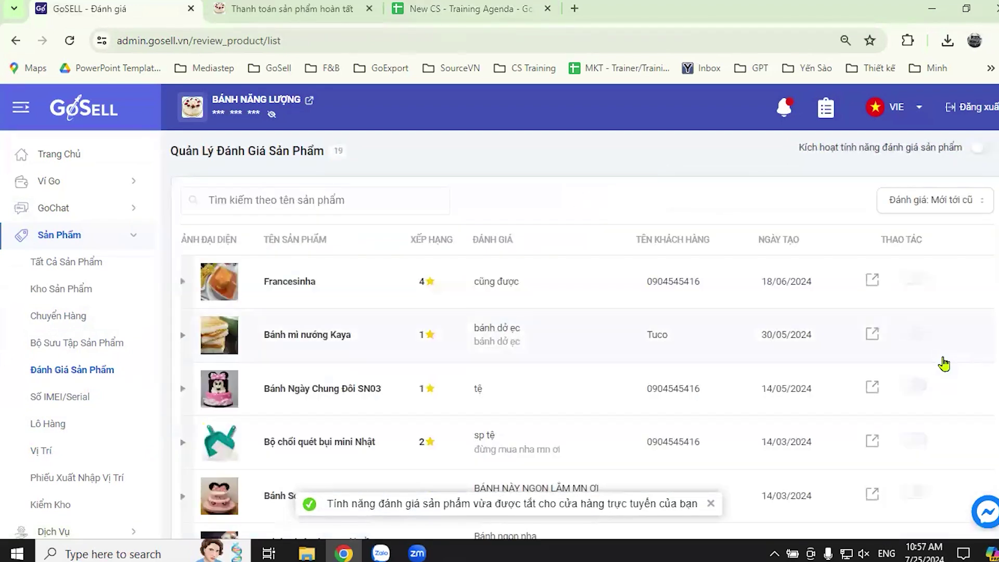
click(983, 149)
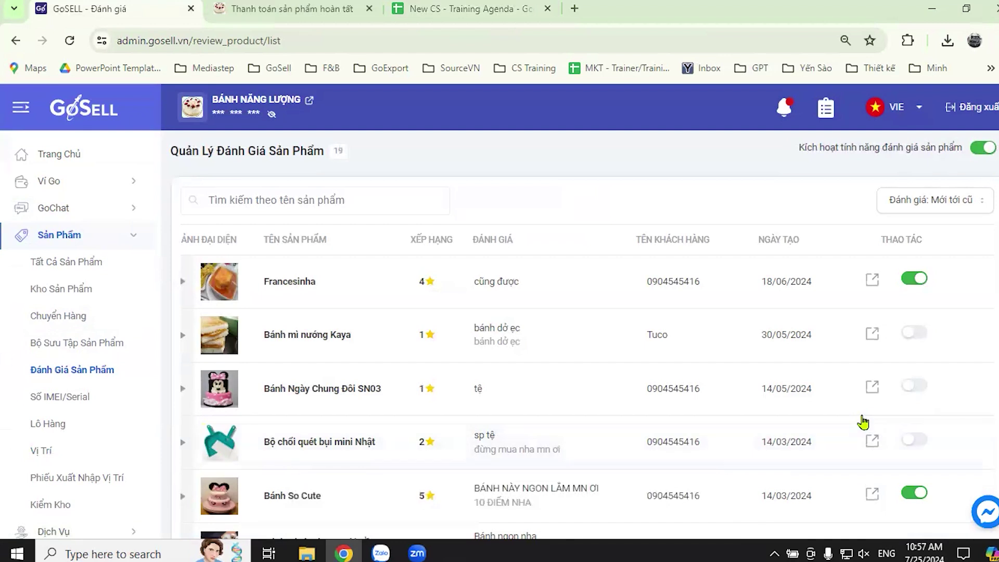
Switch to the online store and go from the completed checkout back to the store's home page.
click(286, 9)
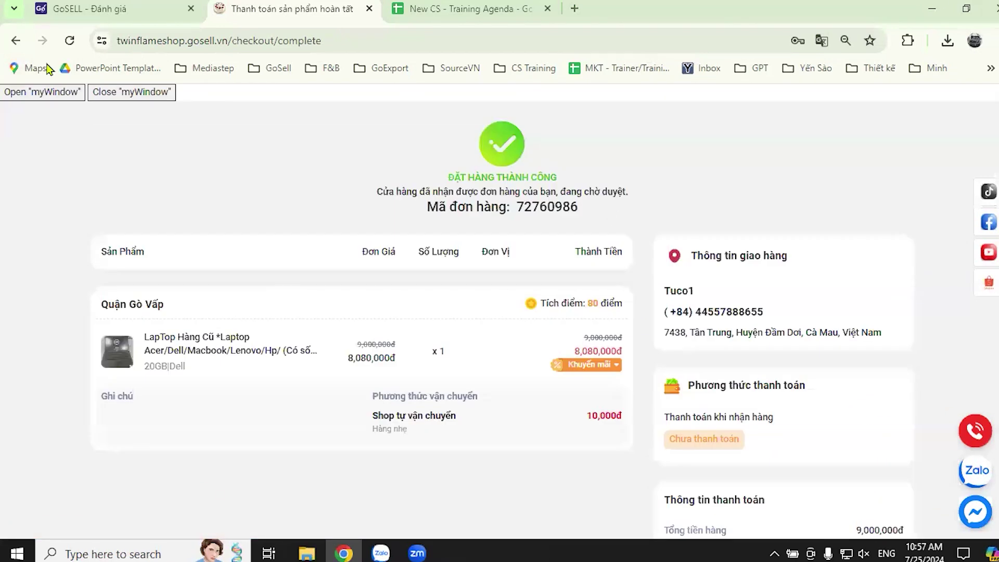
click(16, 41)
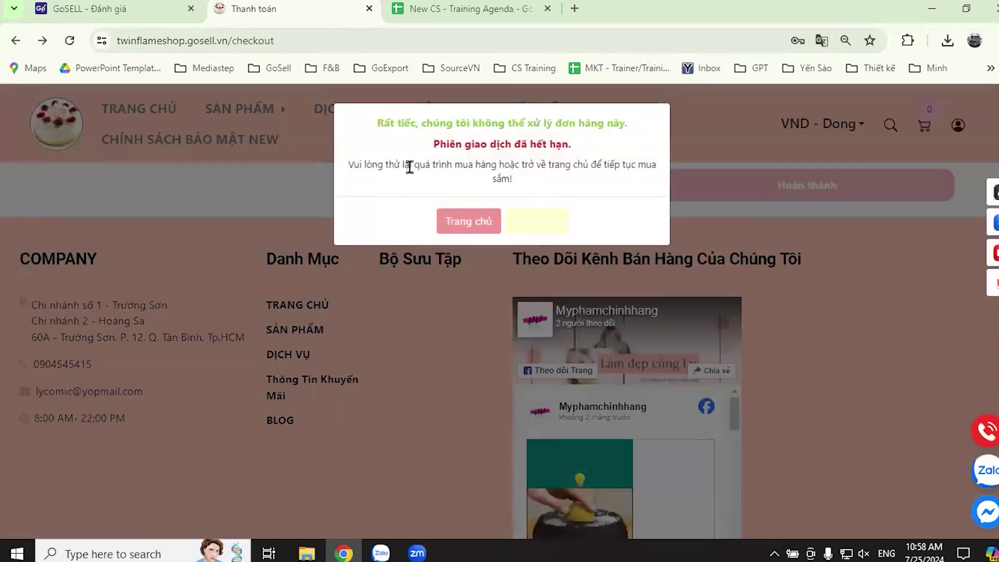
click(477, 228)
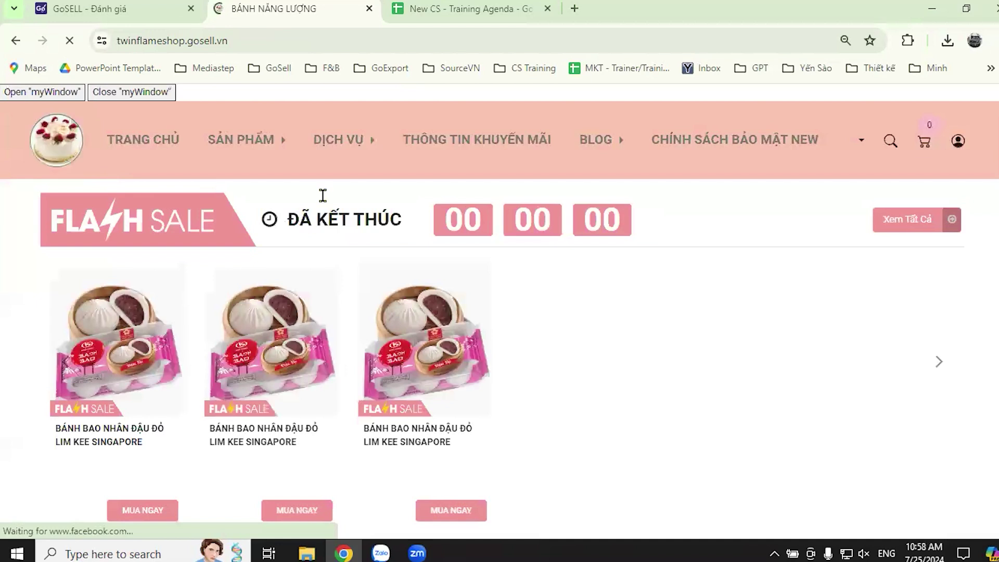
Find the Francesinha product from the review list in the online store and view its customer reviews under Đánh Giá.
click(132, 6)
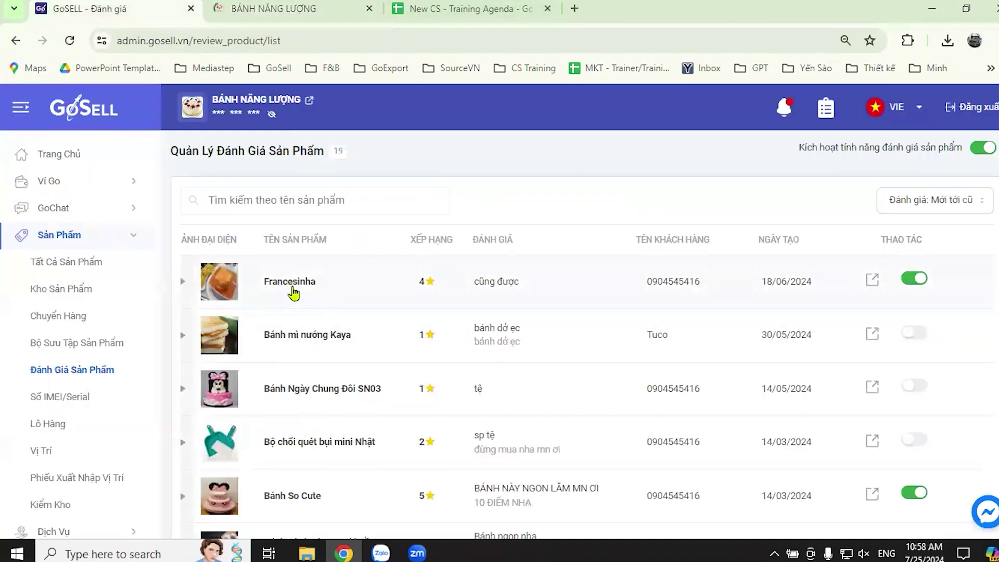
click(343, 22)
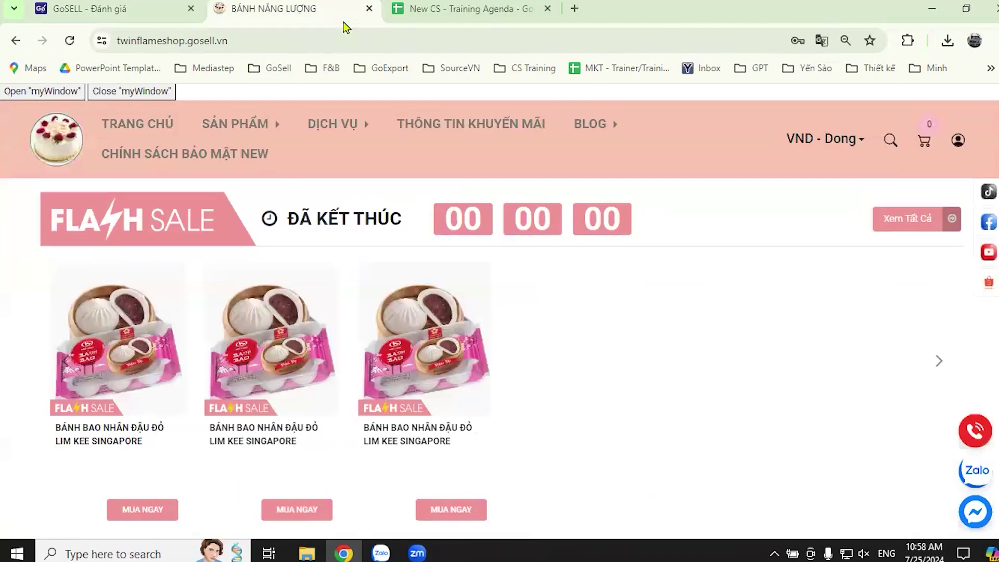
click(889, 134)
text(f)
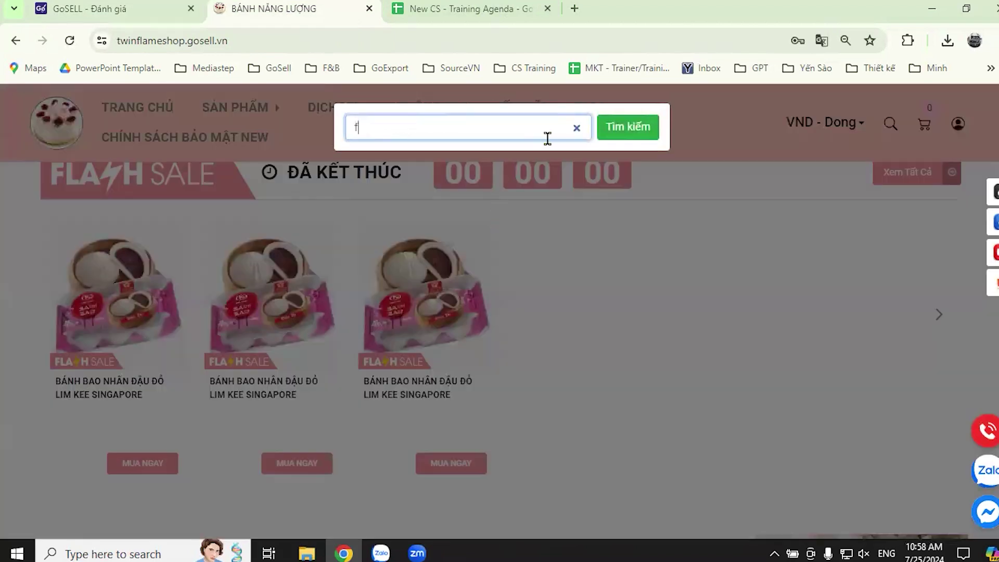
click(456, 169)
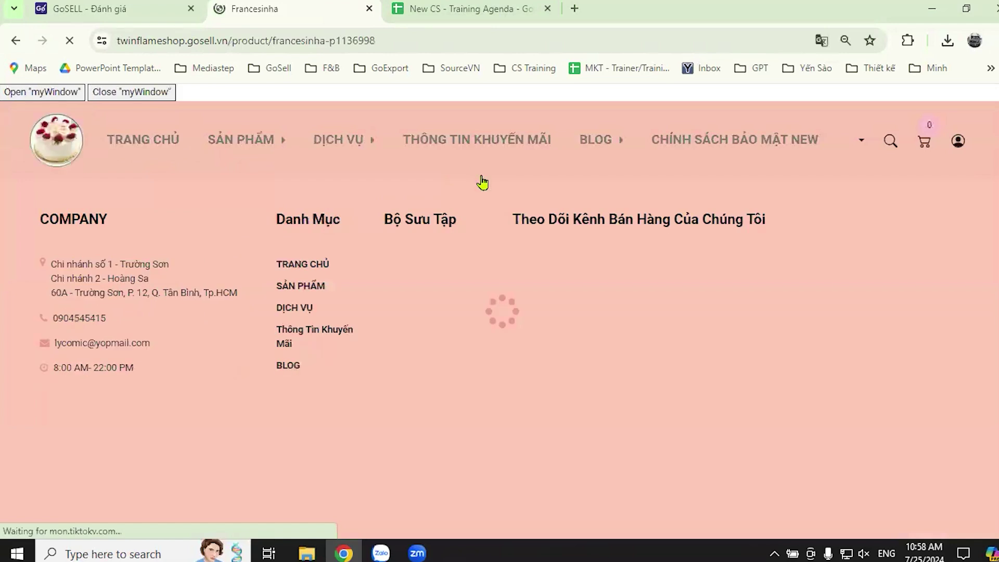
scroll(510, 316, down, 12)
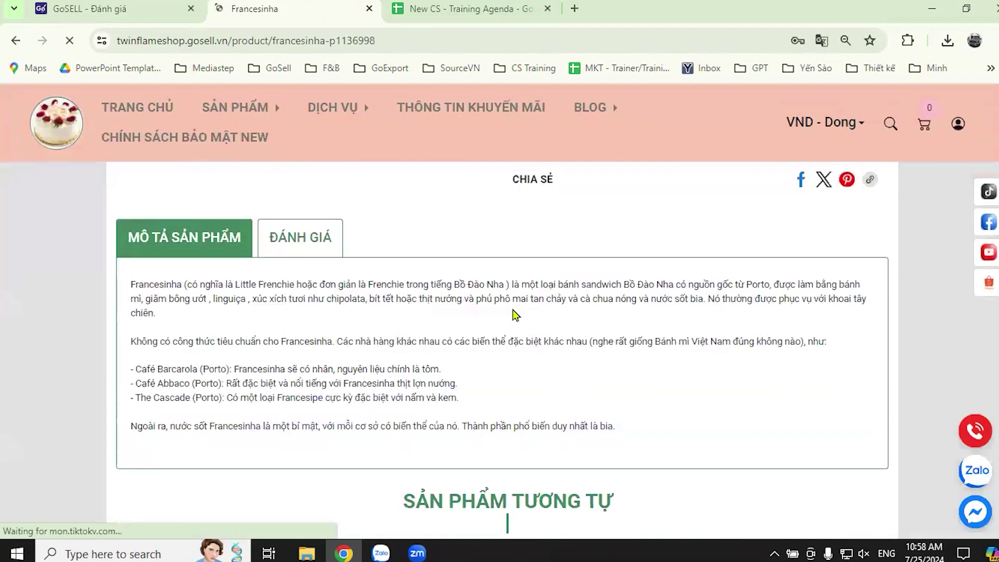
scroll(432, 299, up, 4)
click(307, 315)
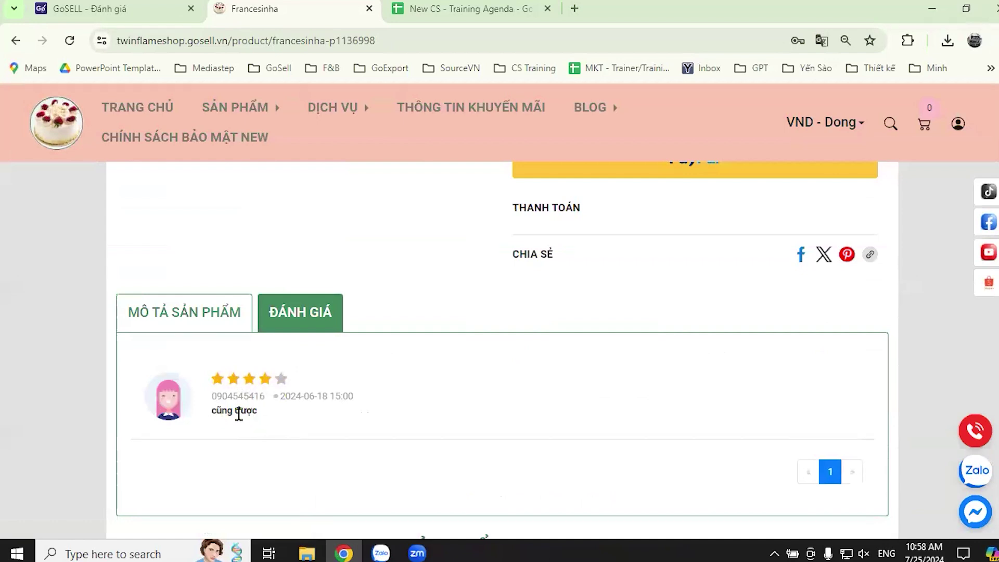
Turn off the product review feature in the admin and check the review section on the reloaded Francesinha store page.
click(179, 5)
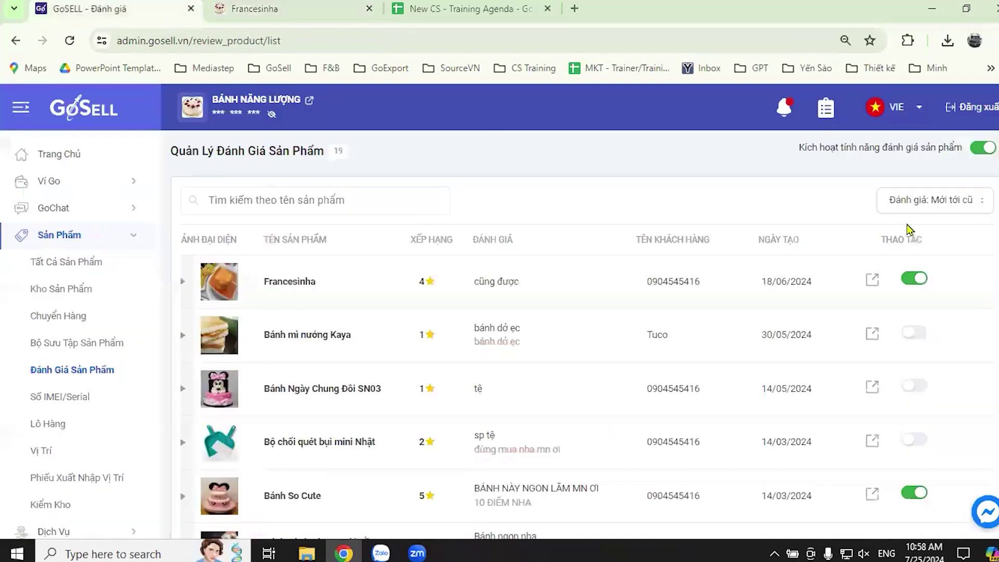
click(983, 149)
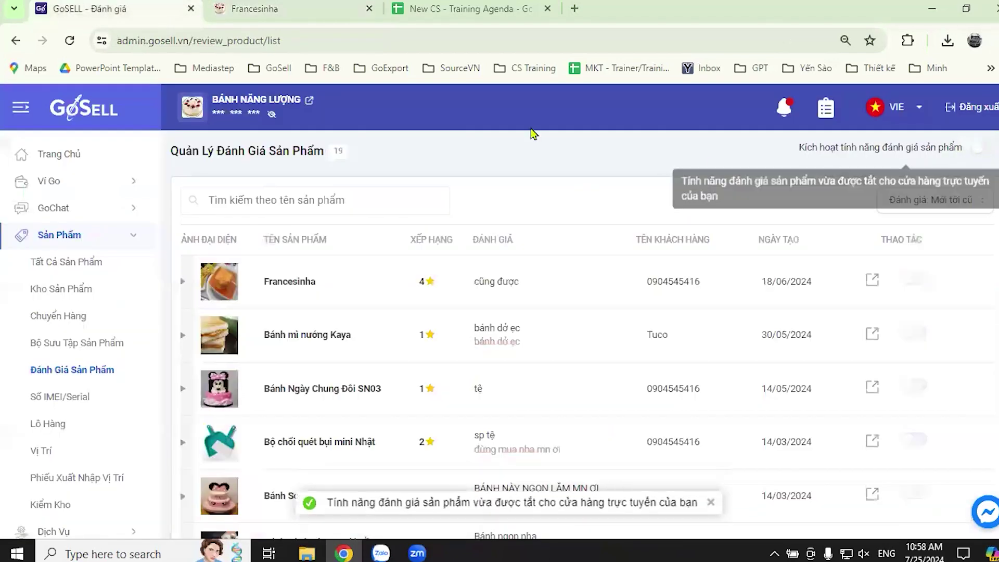
click(255, 8)
key(F5)
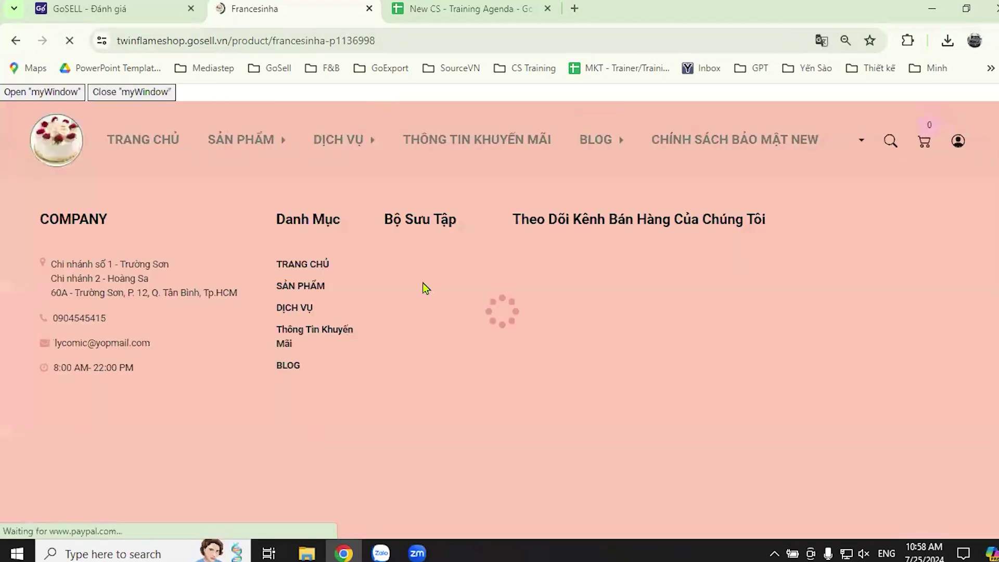
scroll(435, 317, down, 5)
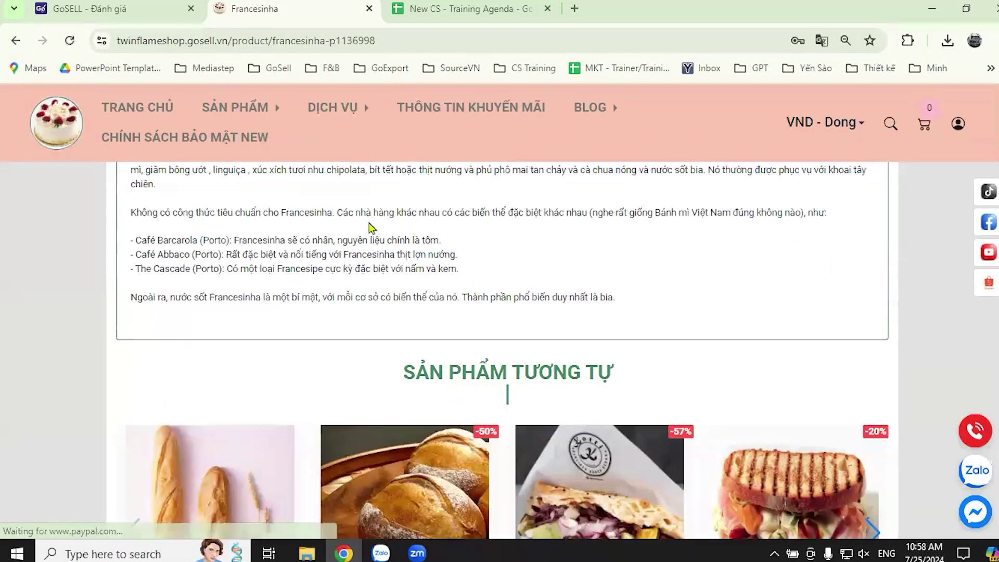
scroll(327, 389, up, 8)
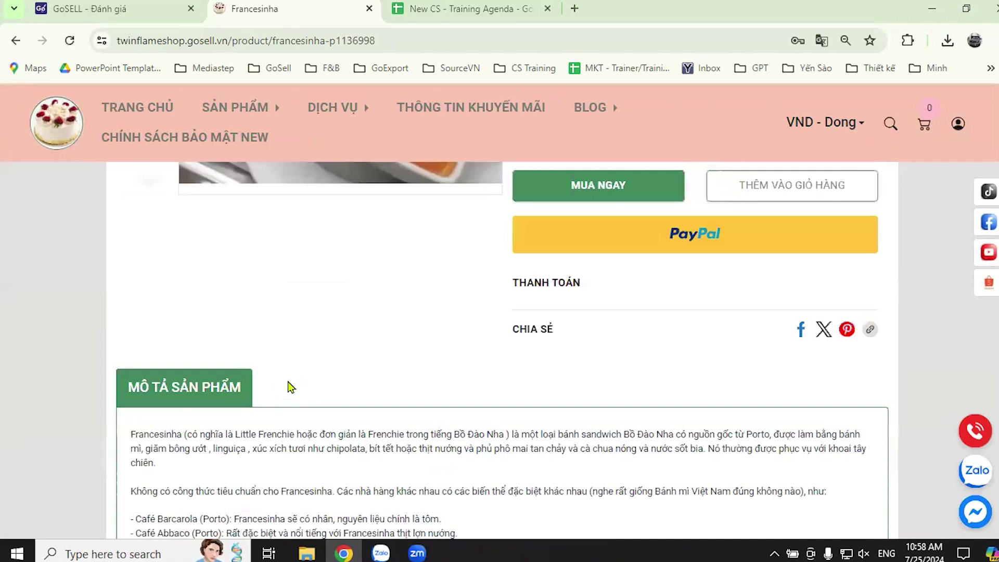
Turn the product review feature back on in the admin and reload the Francesinha page in the online store.
click(176, 6)
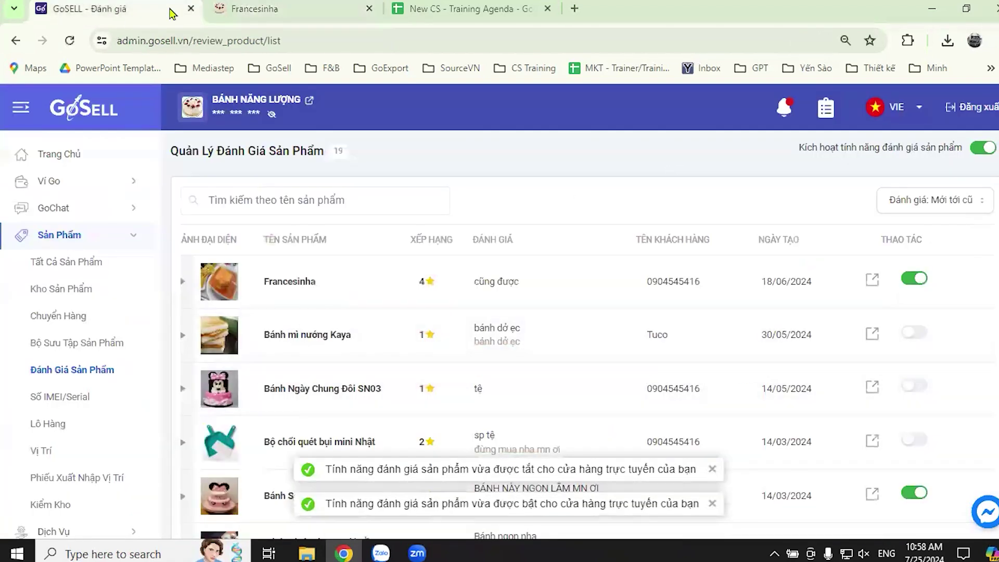
click(221, 9)
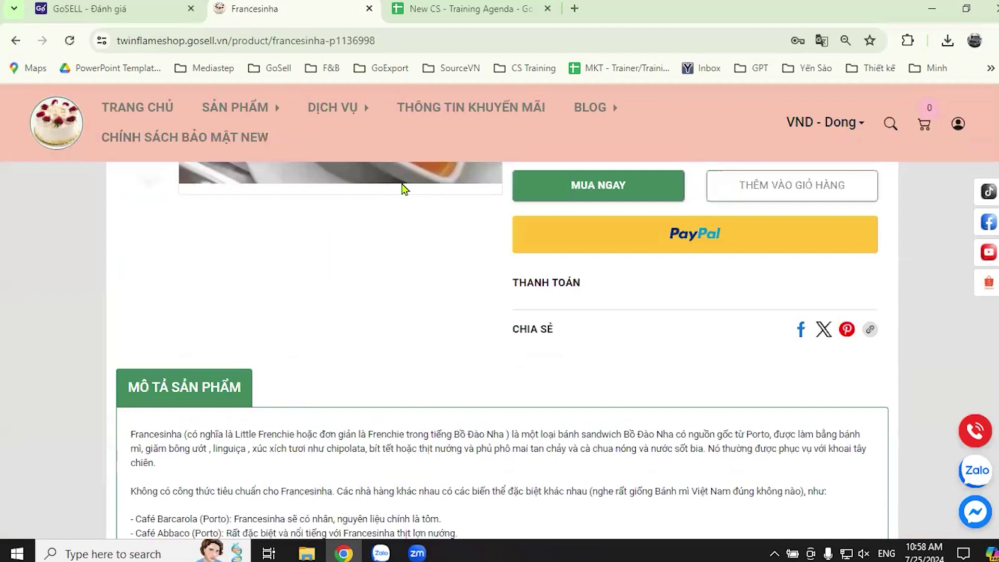
click(69, 43)
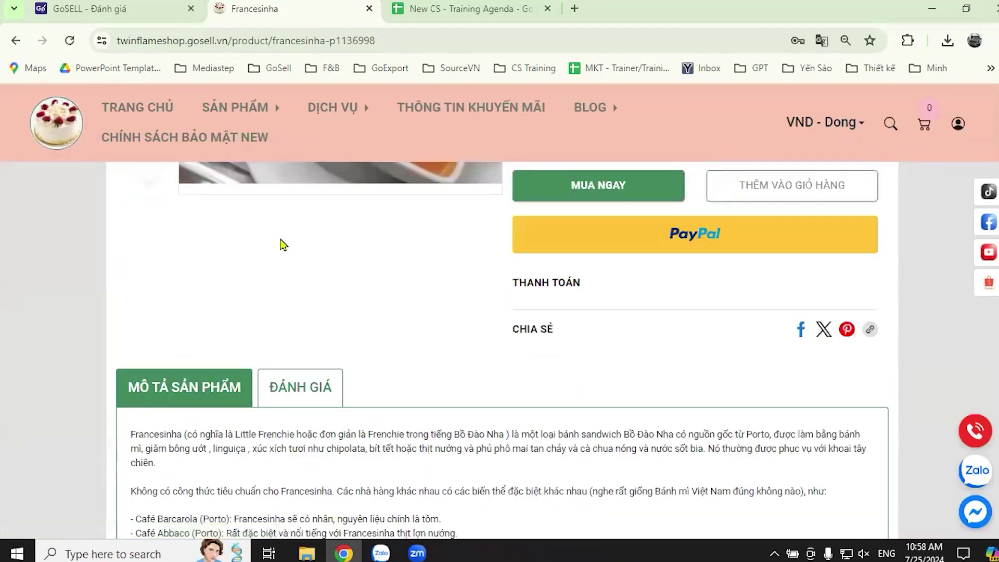
Return to the review management list and examine each review's rating, comment, date and display switch.
click(88, 8)
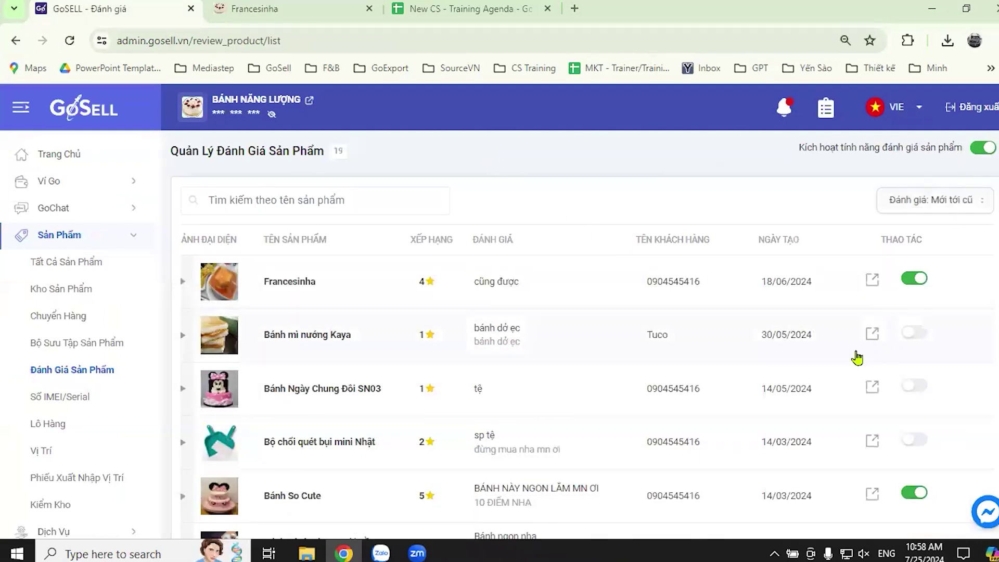
scroll(744, 318, down, 1)
scroll(744, 320, down, 4)
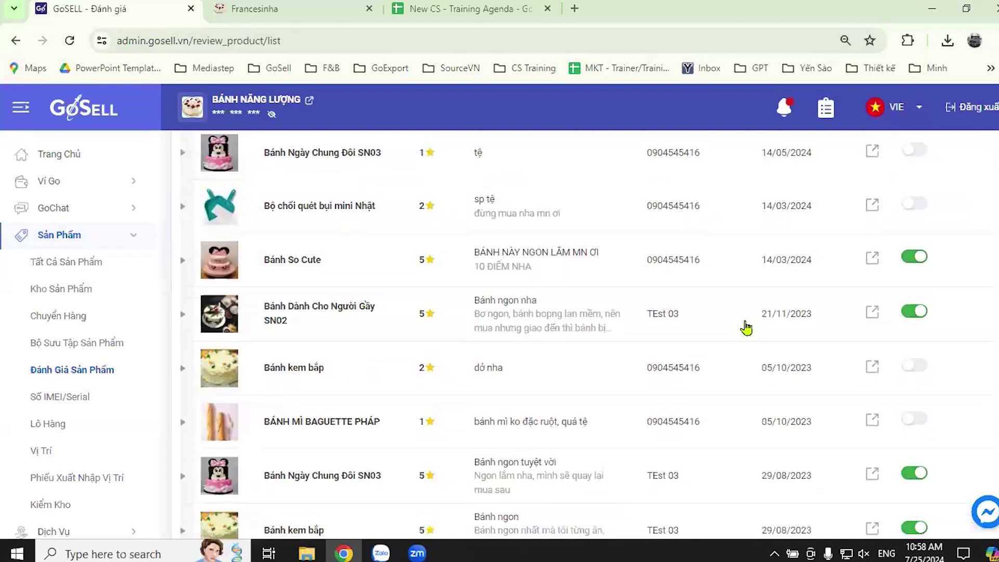
scroll(596, 352, up, 5)
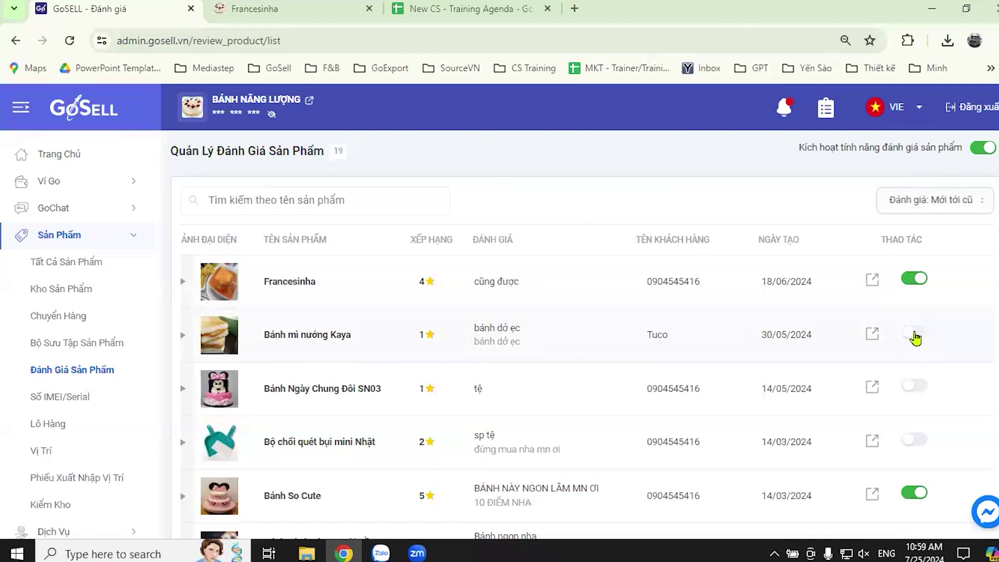
scroll(906, 348, down, 2)
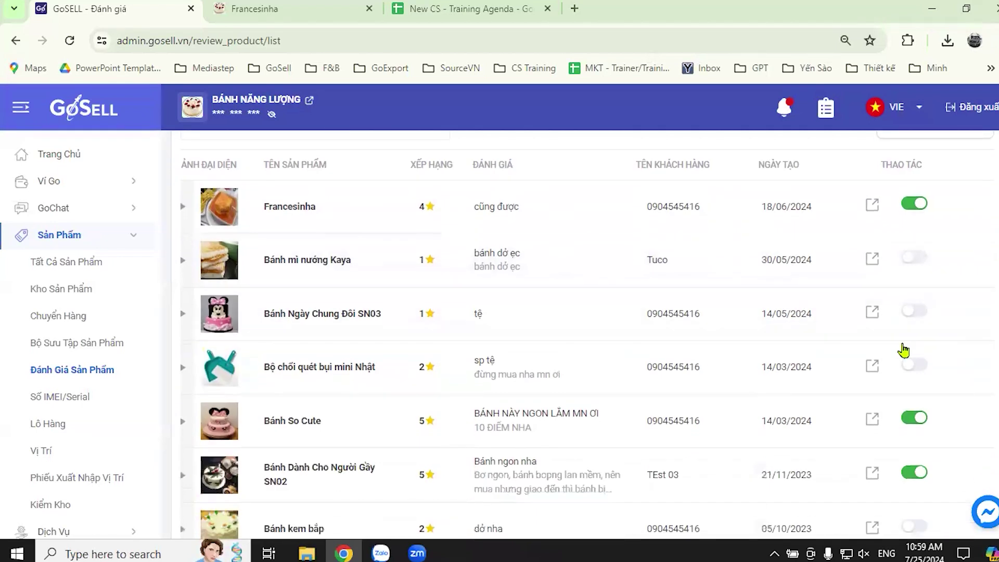
scroll(905, 350, down, 5)
scroll(930, 364, up, 7)
scroll(930, 368, down, 2)
scroll(911, 334, down, 6)
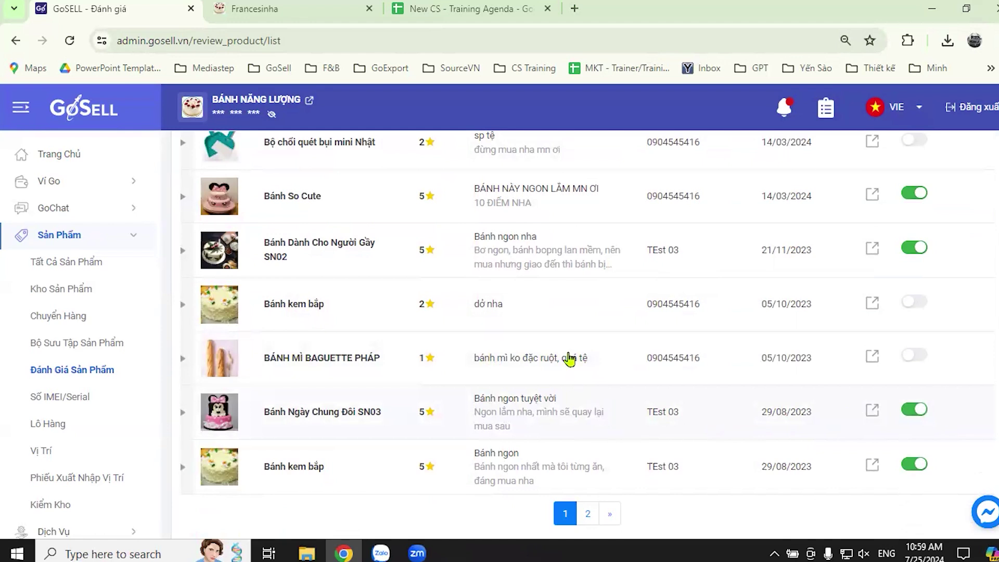
scroll(648, 369, up, 6)
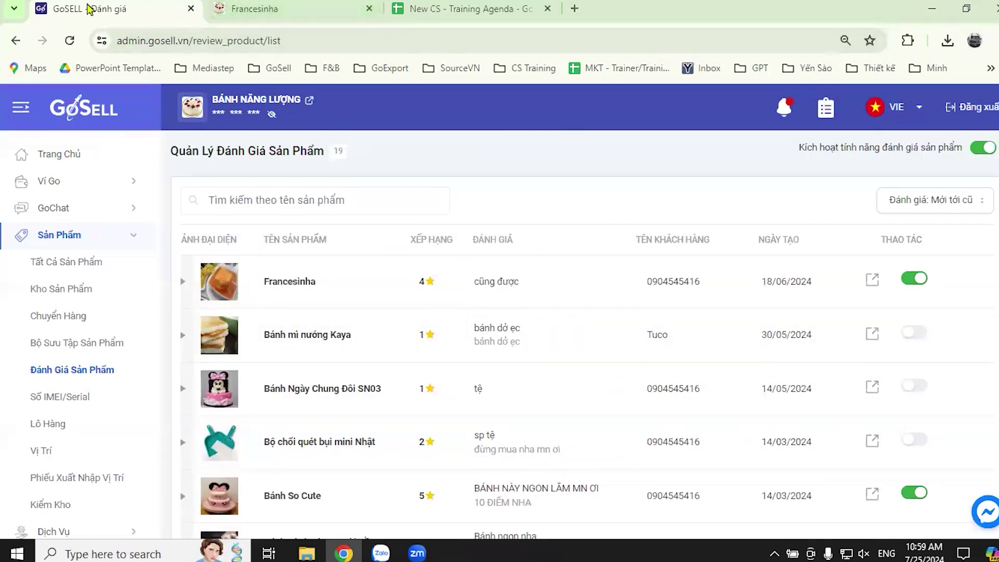
Open the product list import from the full product list and select branches Quận Gò Vấp, Quận 7 and Quận 12.
click(121, 266)
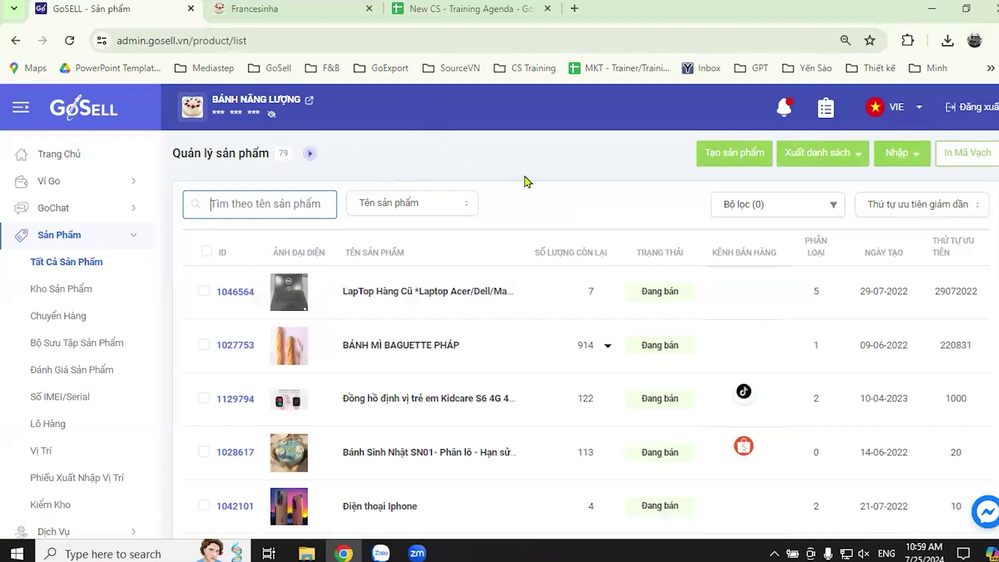
click(905, 162)
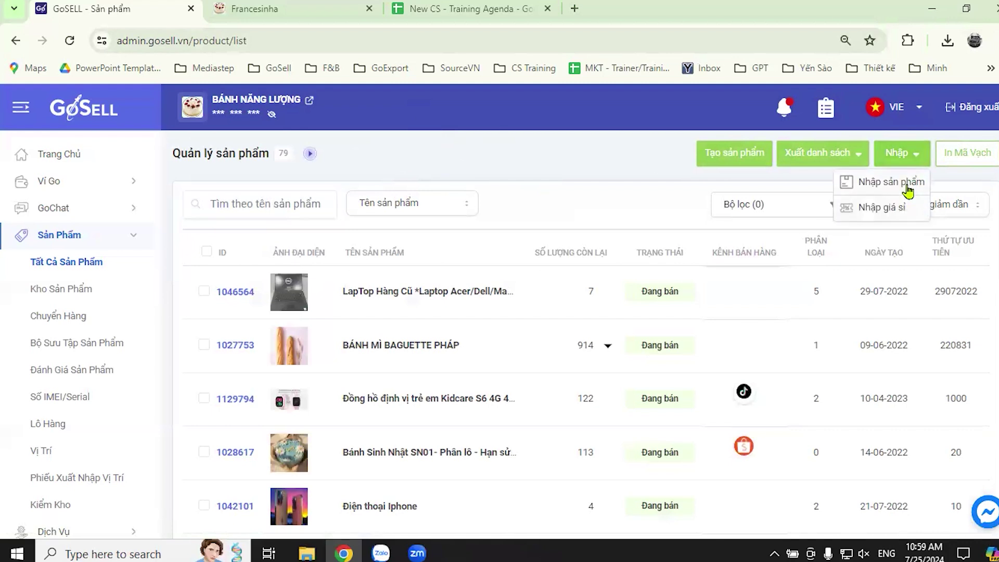
click(911, 186)
click(390, 212)
click(391, 259)
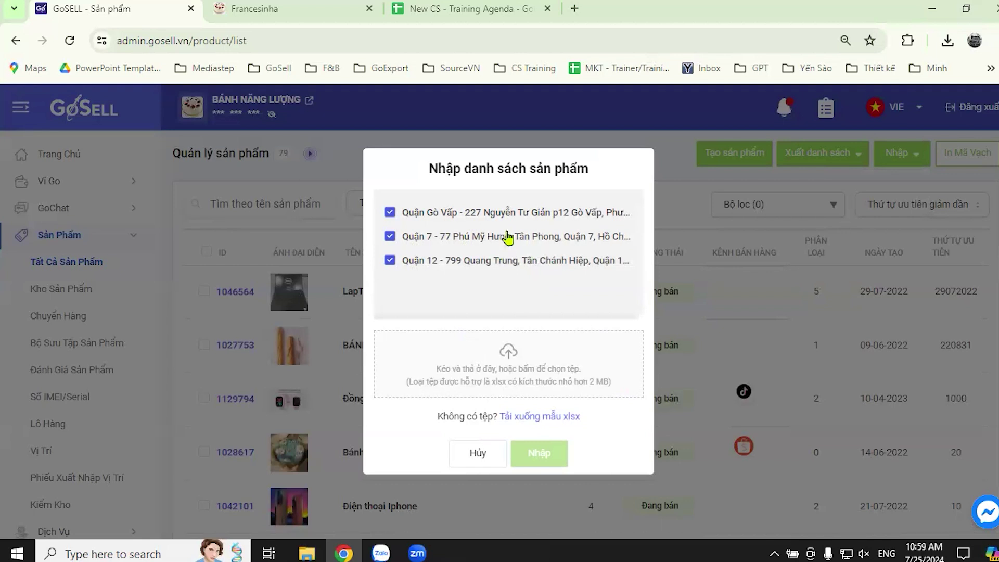
Download the xlsx product import template and open it in Excel with editing enabled.
click(548, 419)
click(960, 108)
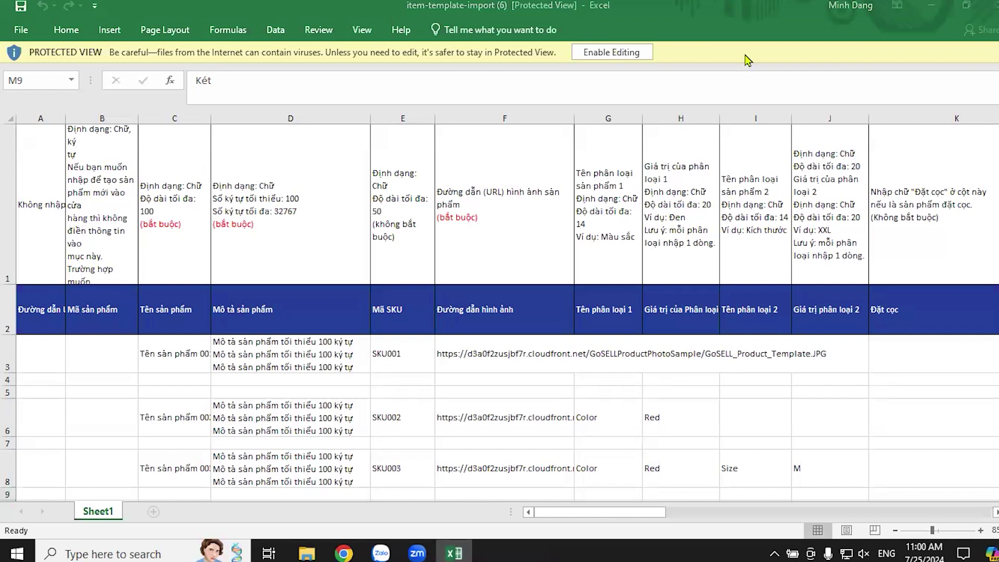
click(612, 53)
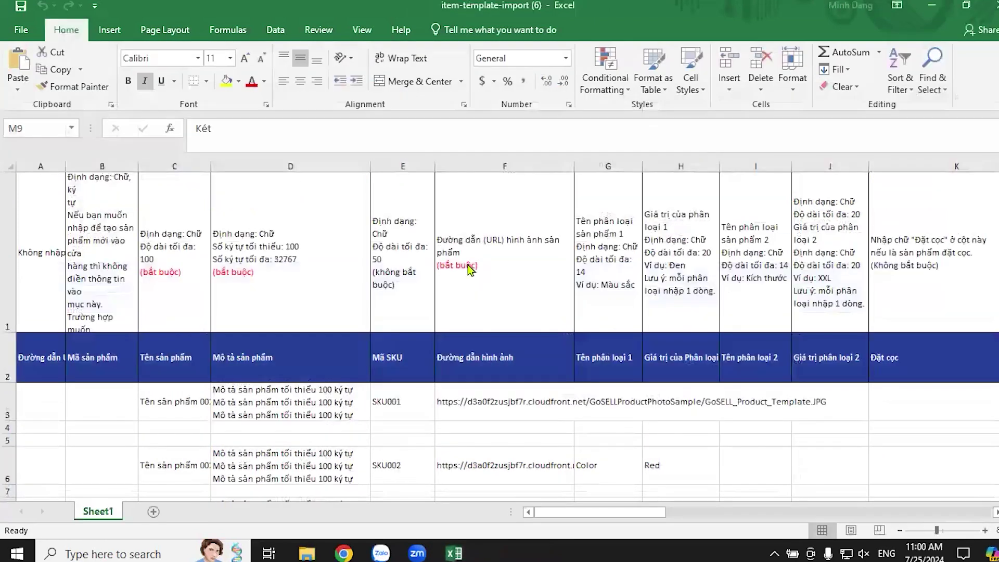
Examine the template's sample rows and the requirements for product name, description and image link.
scroll(566, 370, down, 3)
scroll(566, 369, up, 3)
scroll(566, 369, down, 2)
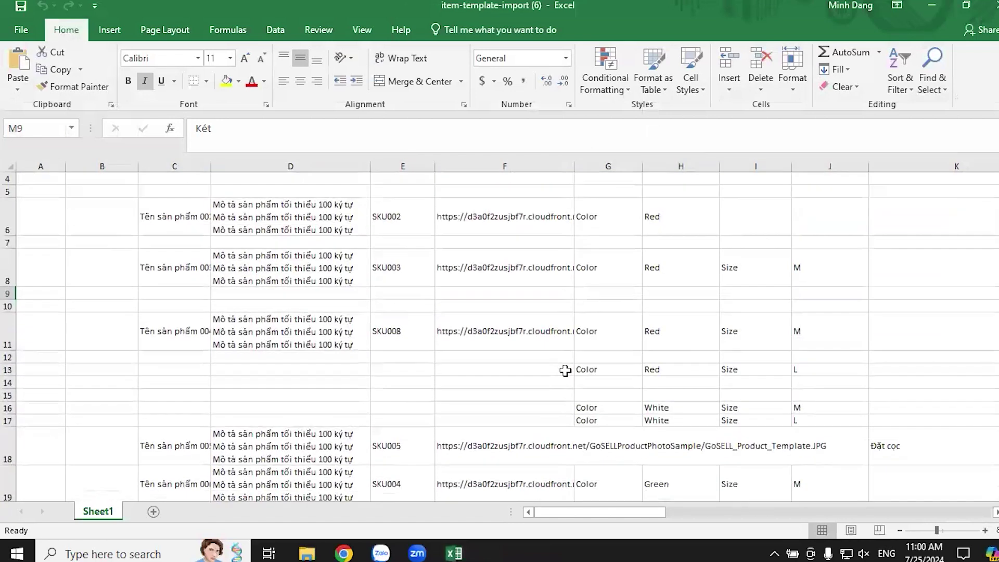
scroll(416, 411, up, 2)
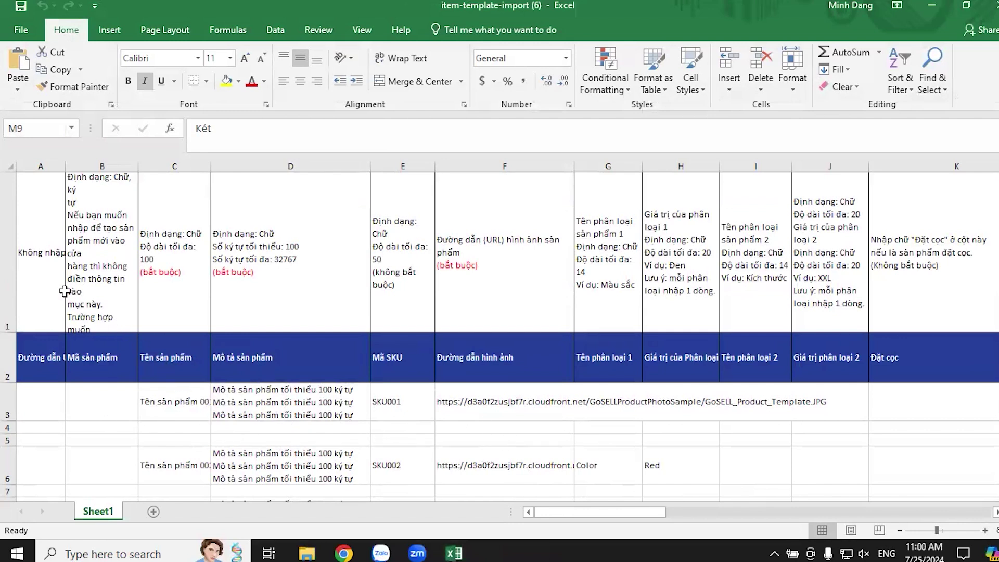
click(172, 293)
click(291, 293)
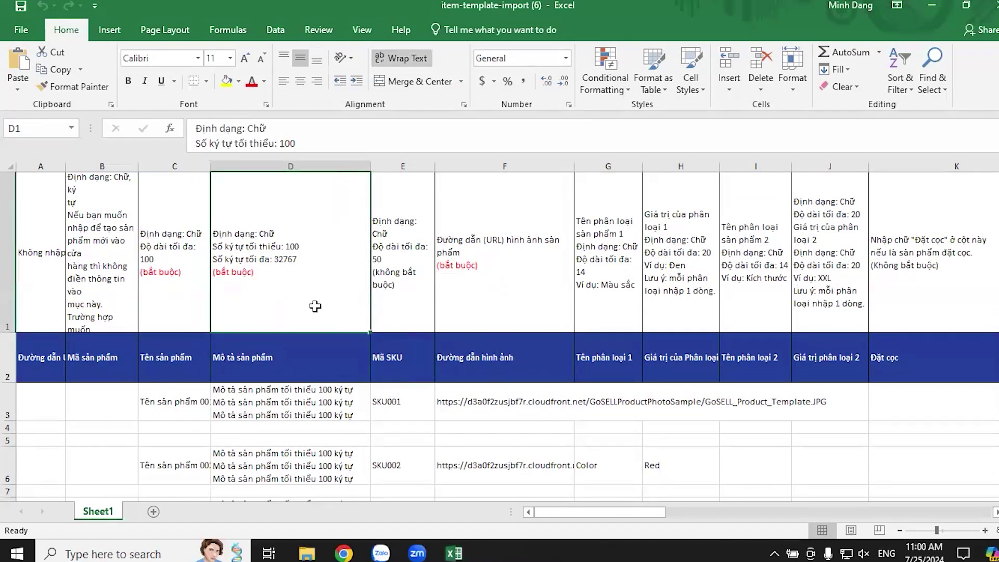
click(169, 289)
click(263, 284)
click(471, 286)
drag(642, 518, 612, 511)
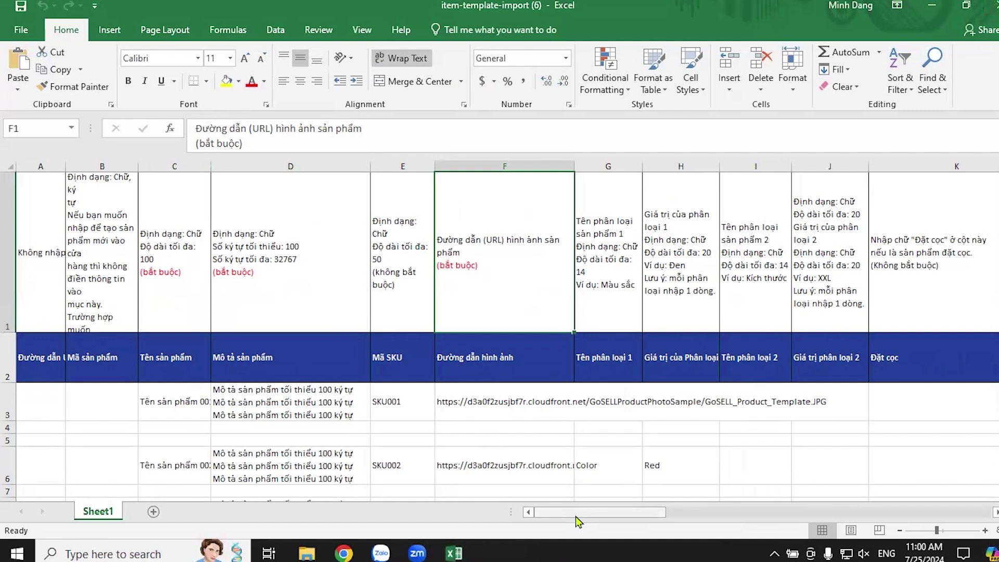
mouse_move(576, 516)
mouse_down()
mouse_move(645, 519)
mouse_move(575, 513)
mouse_up()
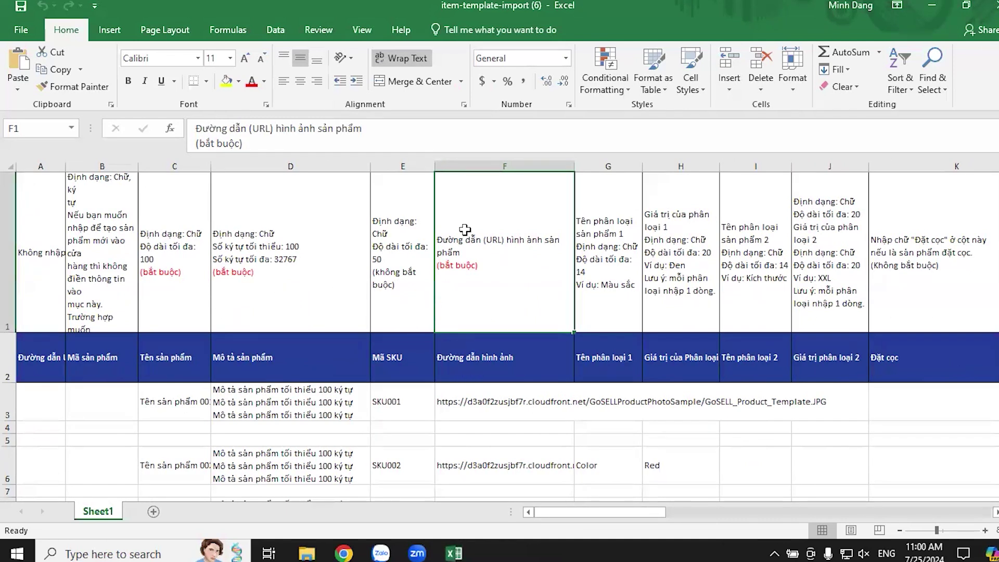
click(530, 405)
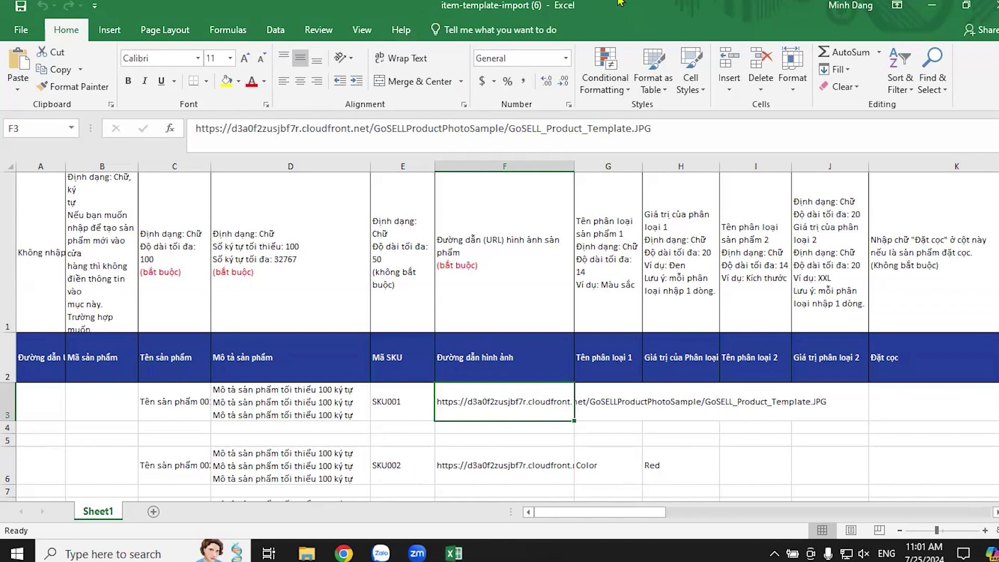
Examine the classification name and value columns in the template, comparing the product without variations with the Color sample.
click(609, 432)
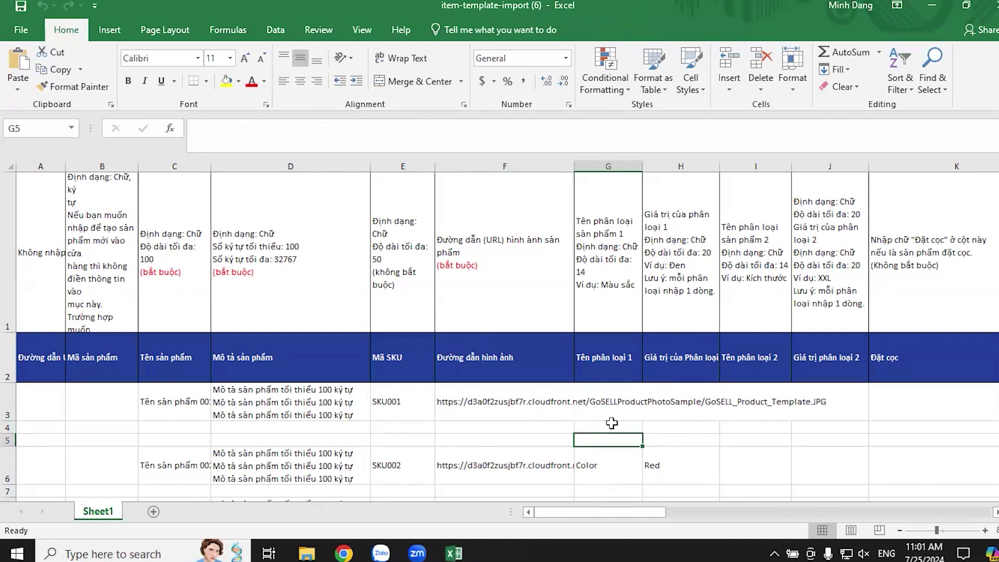
click(692, 428)
click(596, 428)
click(664, 428)
click(616, 432)
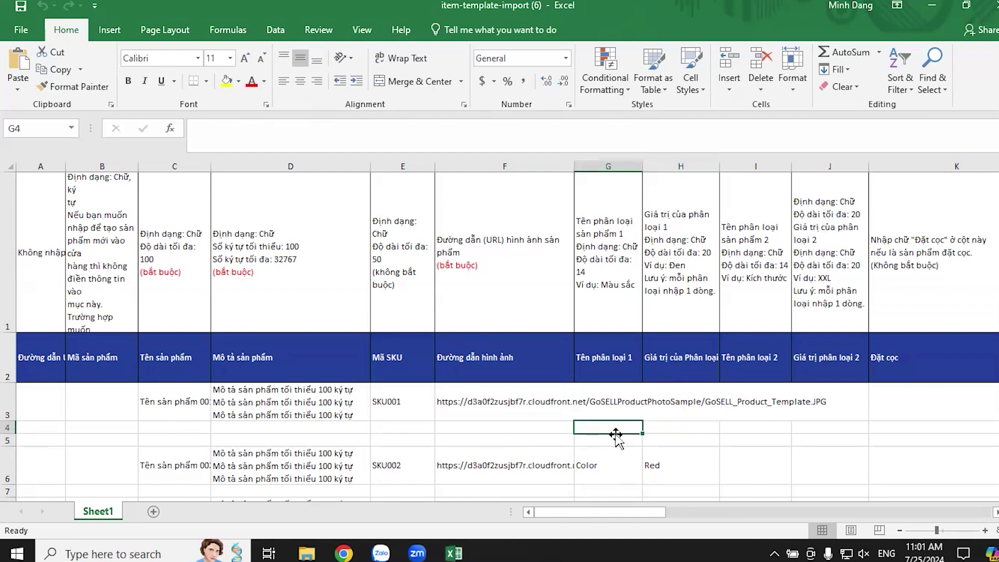
key(Right)
key(Right)
click(631, 429)
click(690, 427)
click(737, 426)
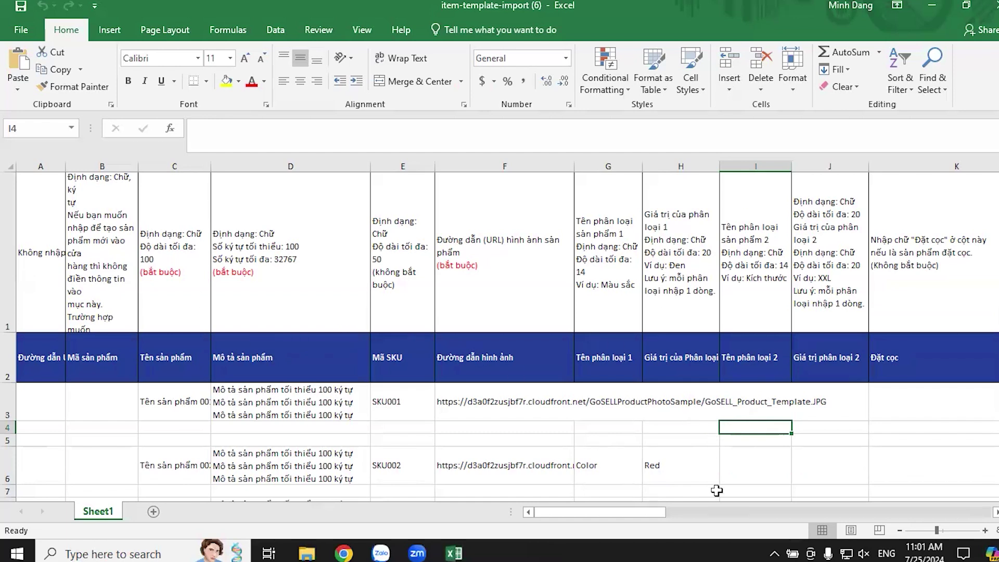
Close the Excel template and cancel the product list import.
click(992, 5)
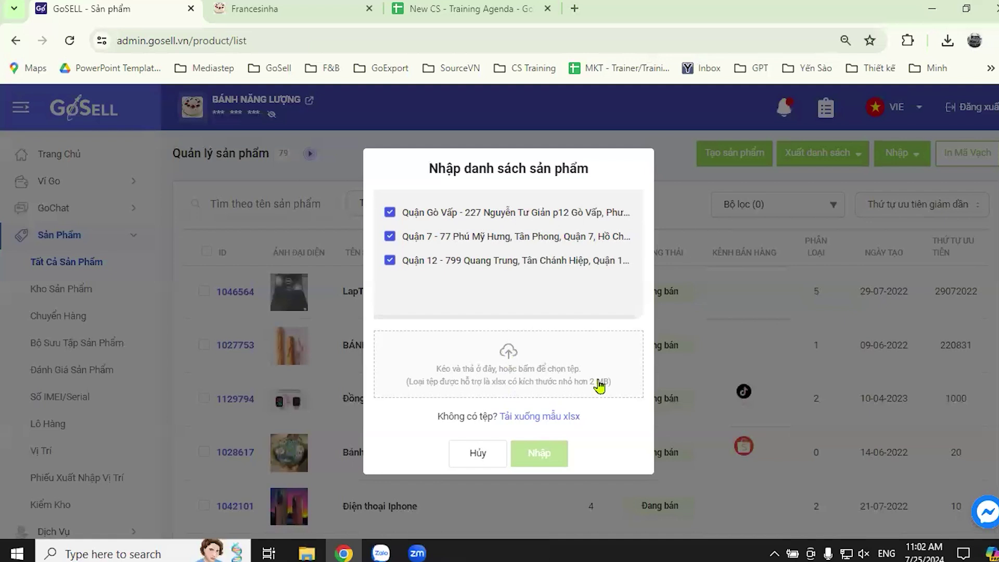
click(470, 455)
scroll(530, 328, down, 2)
scroll(531, 312, up, 2)
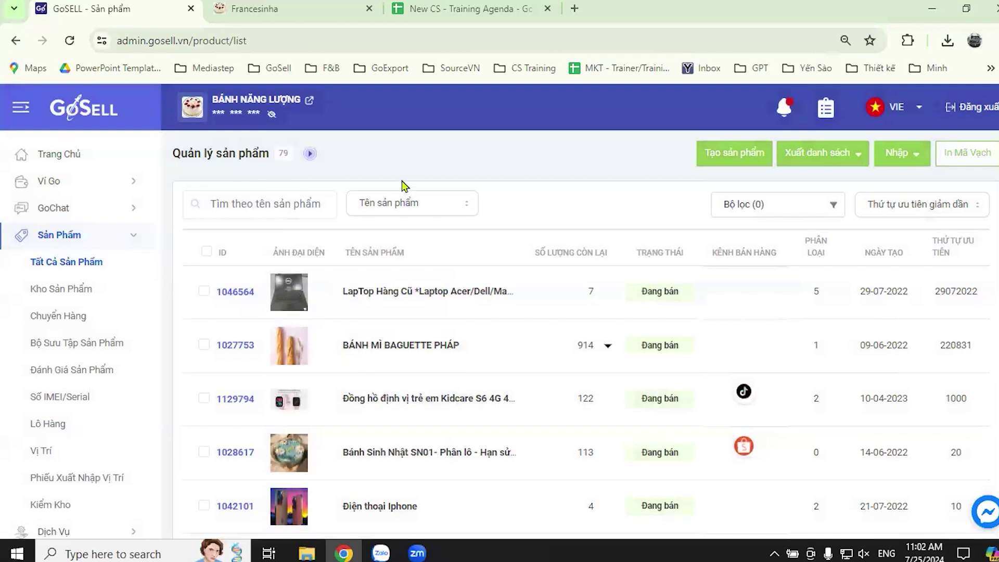
Select the first six products in the product list, from the used laptop to the G63 remote-control toy car.
scroll(487, 387, down, 1)
scroll(500, 399, down, 6)
scroll(508, 406, up, 7)
click(205, 293)
click(204, 369)
click(204, 422)
scroll(205, 419, down, 1)
click(204, 402)
click(205, 455)
scroll(211, 483, down, 3)
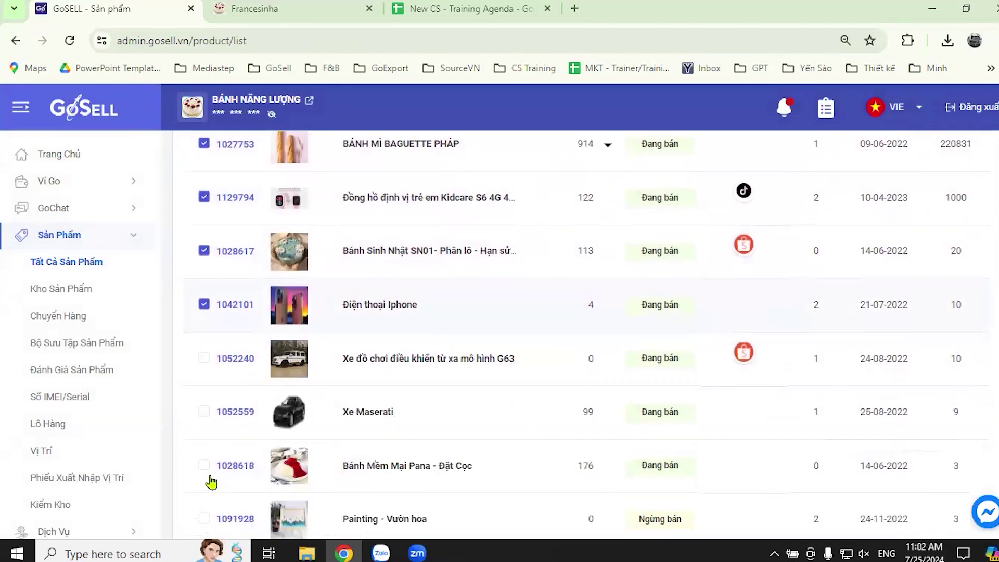
click(204, 358)
scroll(631, 368, up, 1)
scroll(631, 368, up, 3)
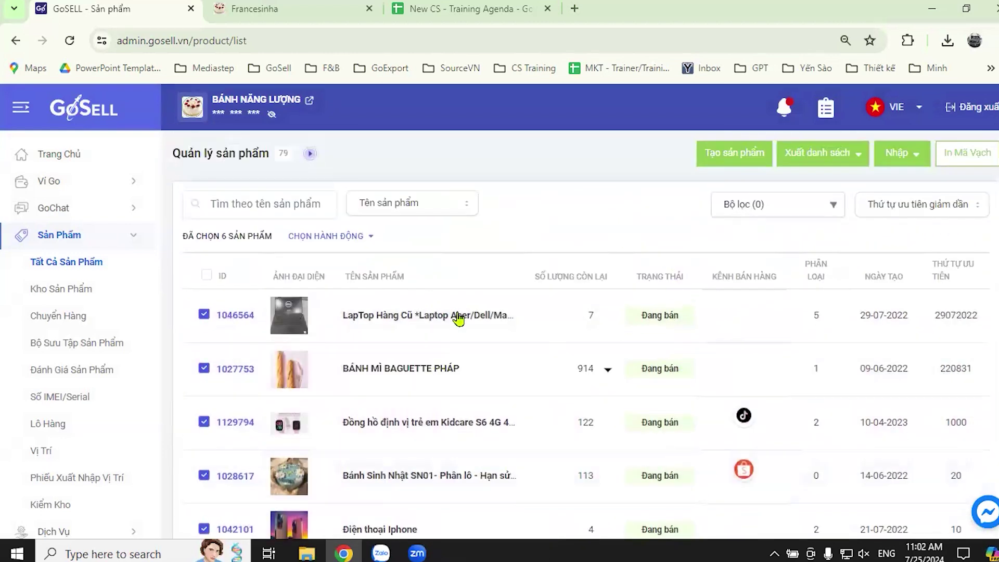
Review the bulk actions available for the selected products, from Xoá tồn kho to Quản lý kho hàng theo Lô hạn, without applying any.
click(358, 239)
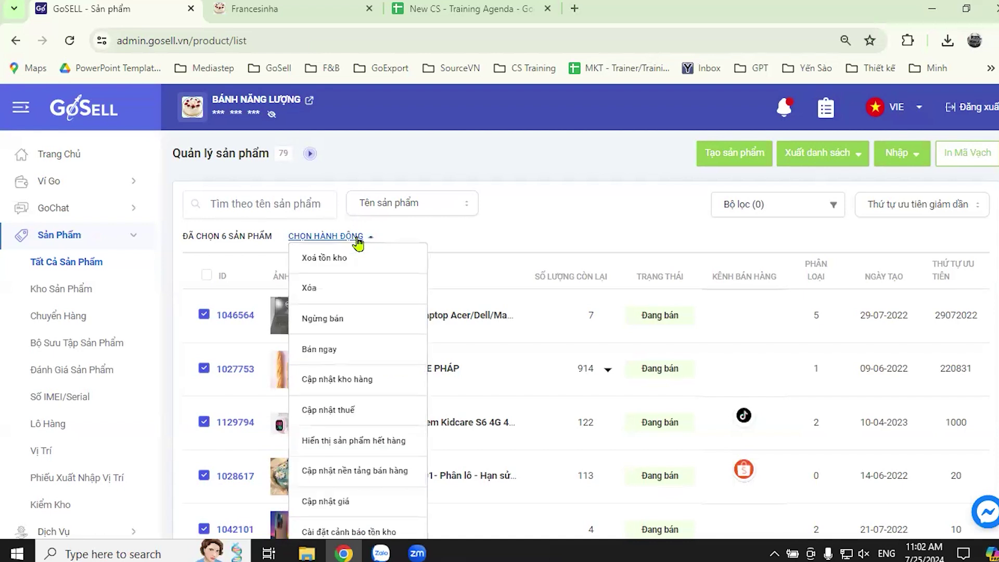
scroll(526, 268, down, 2)
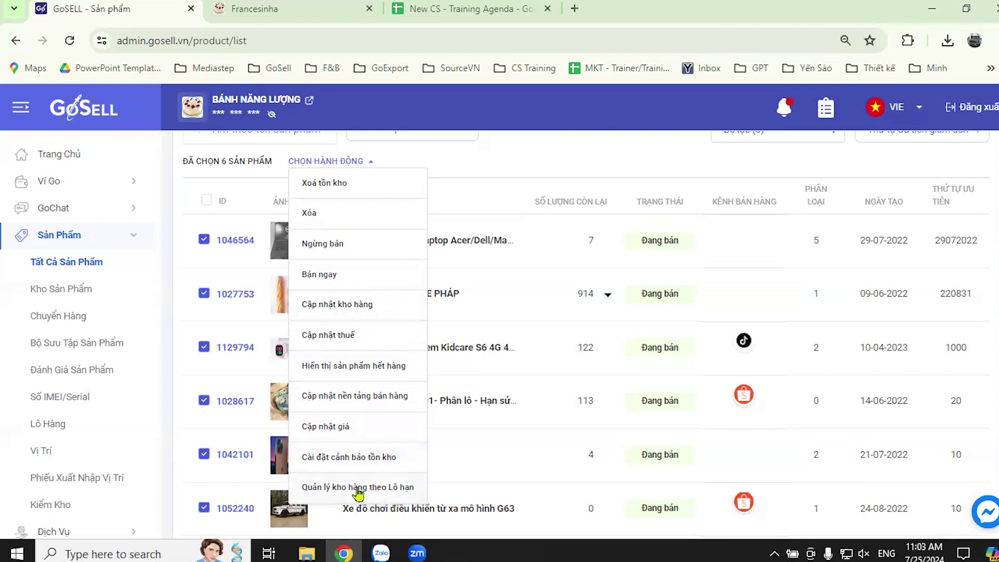
click(539, 158)
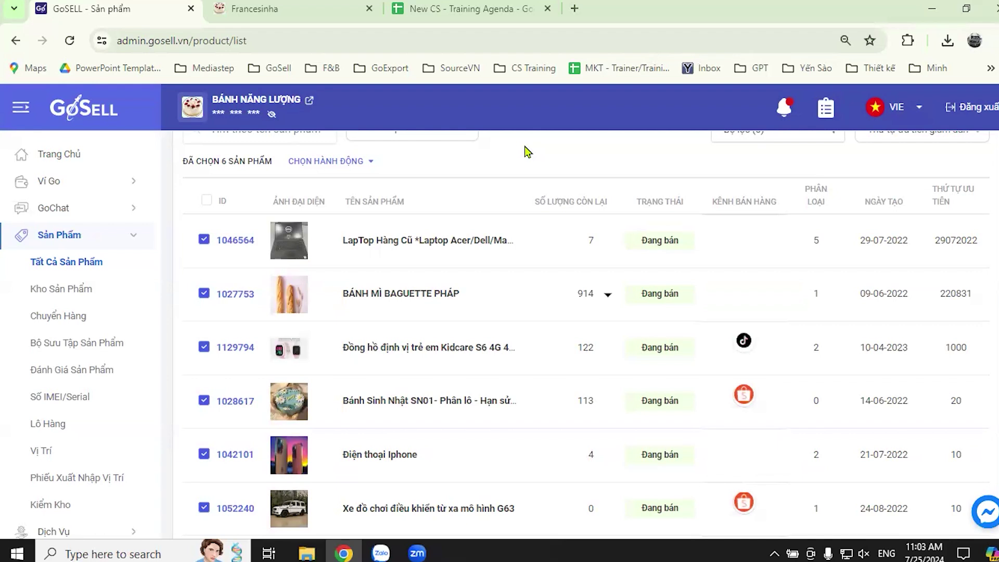
Select more products further down the list, then all products on the current page, and check the selection count.
scroll(426, 368, down, 7)
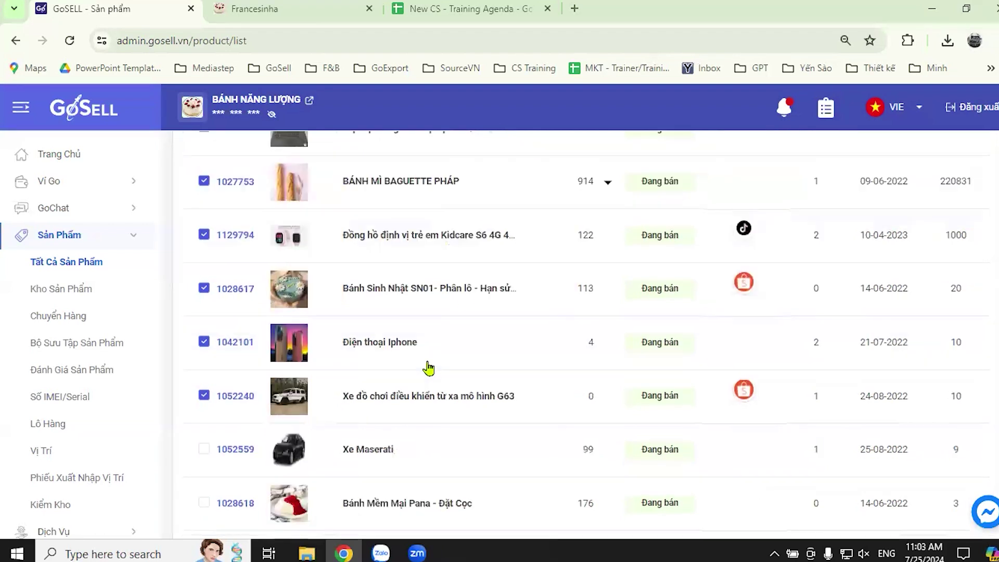
click(204, 186)
click(205, 241)
click(203, 293)
click(204, 347)
click(204, 402)
click(203, 455)
scroll(380, 450, up, 8)
click(206, 274)
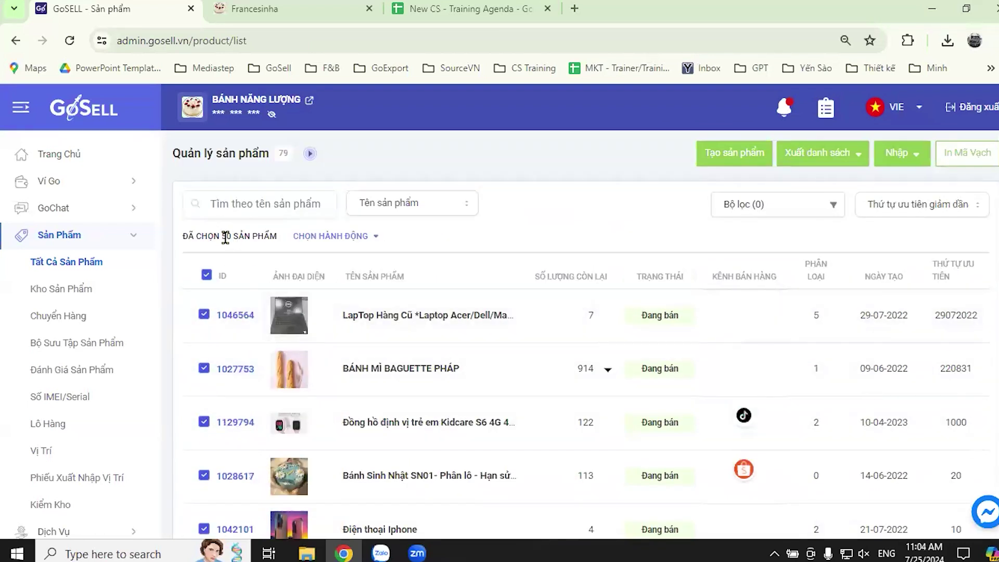
drag(223, 236, 271, 235)
click(544, 242)
Switch to the New CS - Training Agenda spreadsheet and review the feature topics on the Lesson 2 sheet.
click(448, 9)
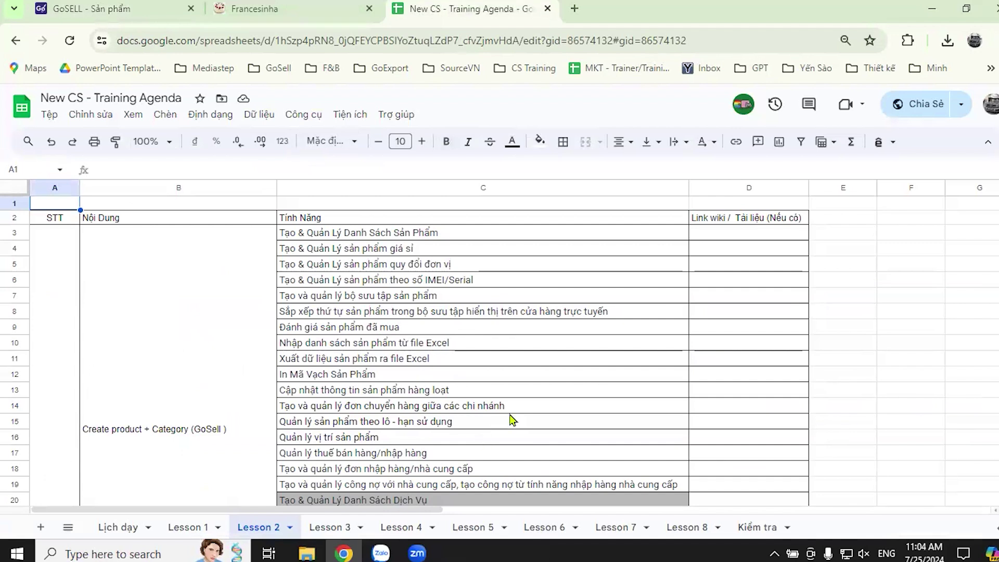
scroll(407, 457, down, 2)
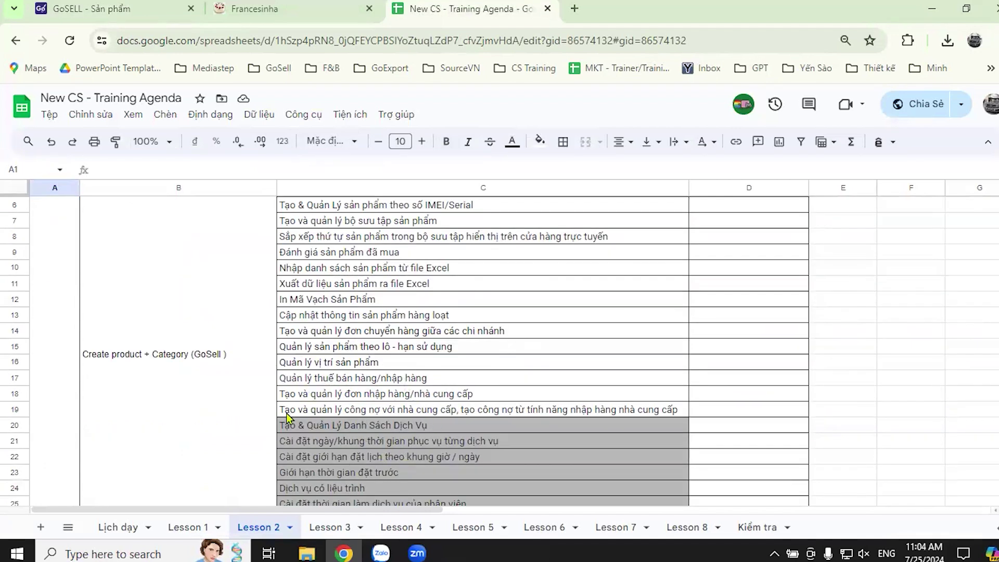
scroll(707, 374, down, 5)
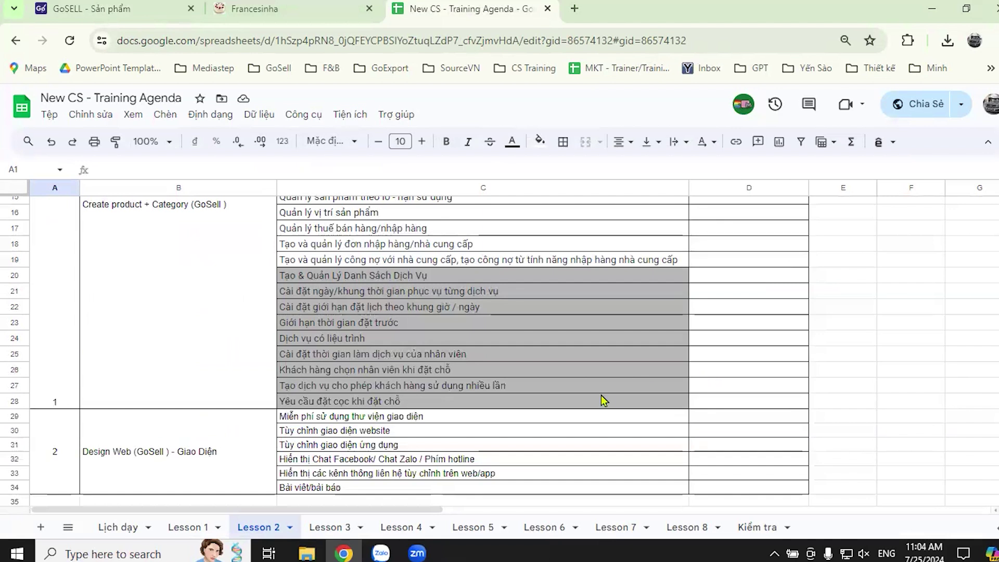
scroll(604, 395, up, 5)
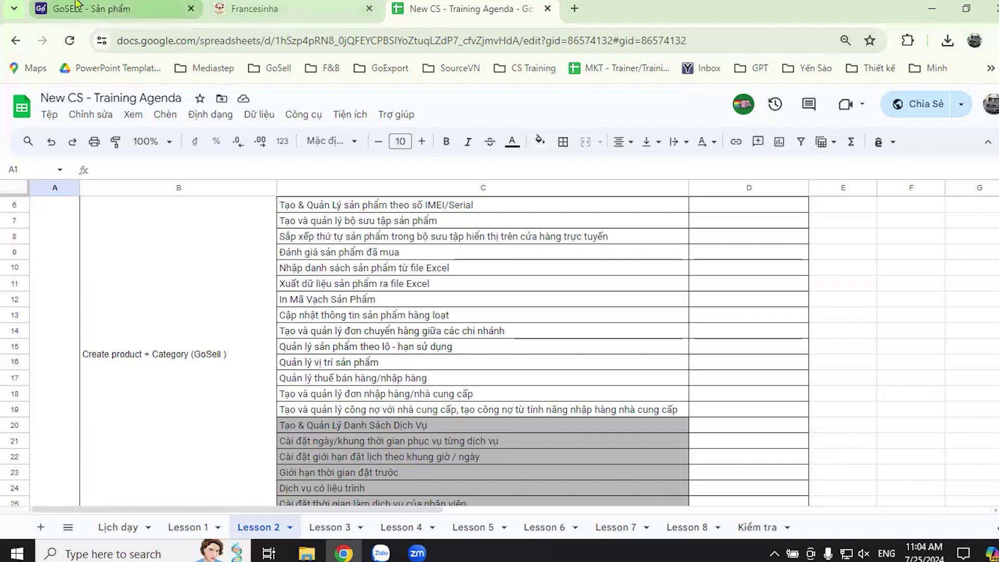
Return to the GoSELL admin and view the Kho Sản Phẩm page and the Phiếu Xuất Nhập Vị Trí list.
click(104, 9)
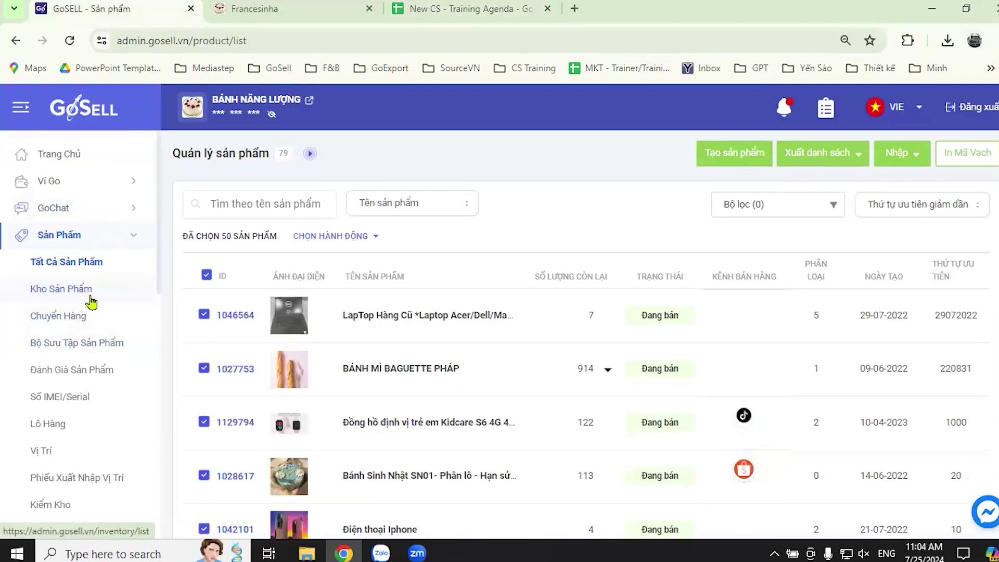
scroll(84, 301, down, 2)
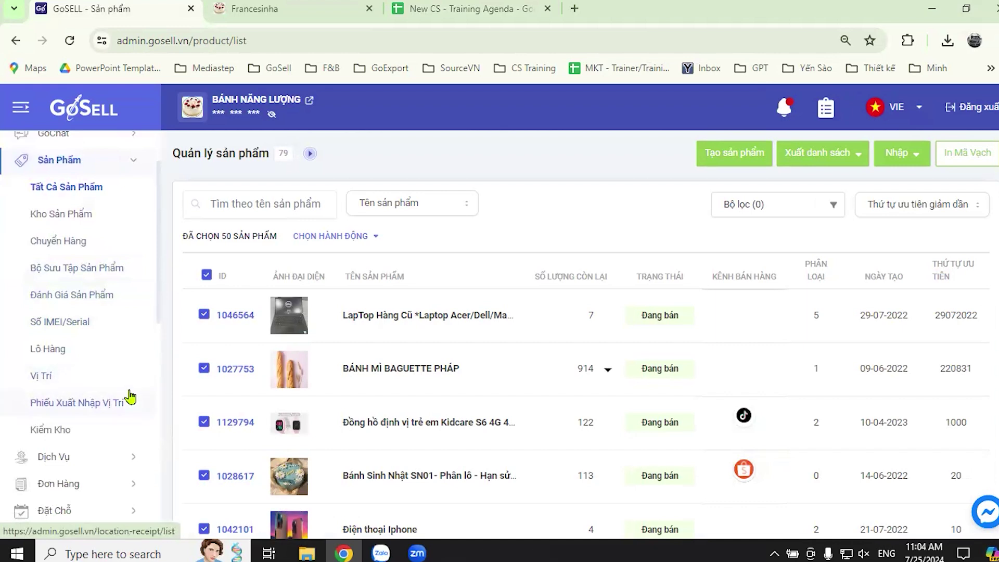
click(87, 216)
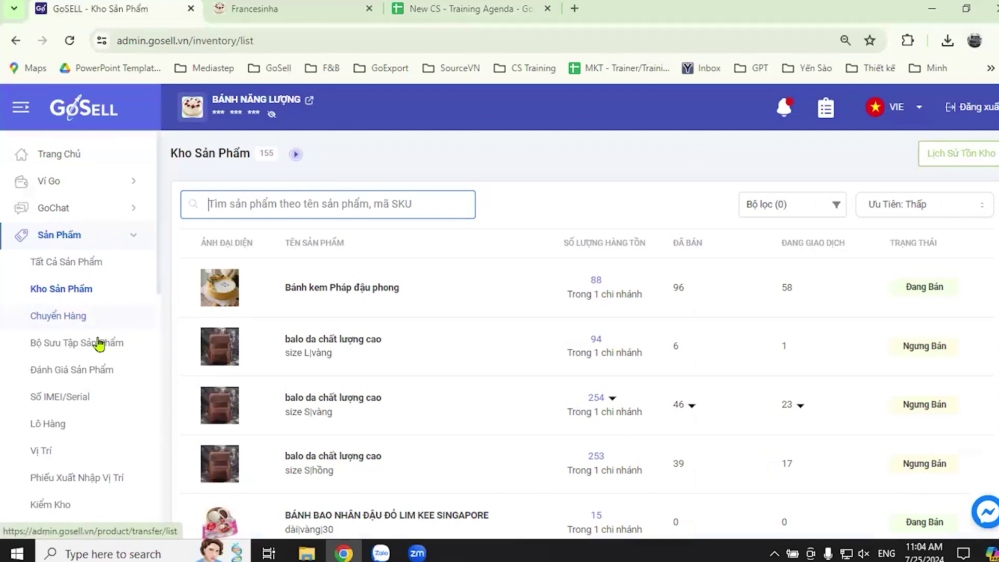
scroll(96, 385, down, 1)
click(98, 414)
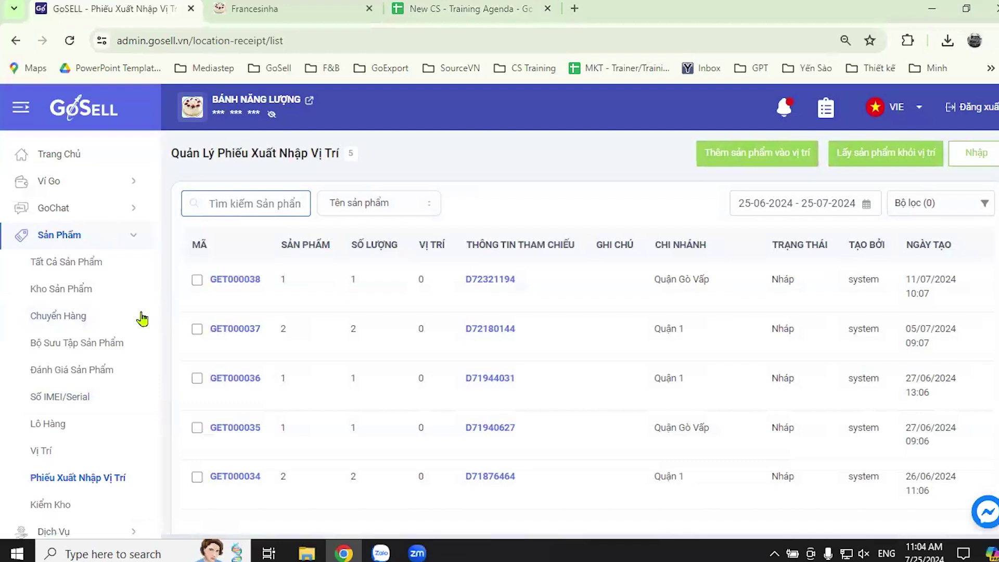
Open the Chuyển Hàng list and start a new transfer order, viewing its branch, shipping and note fields.
scroll(104, 375, down, 1)
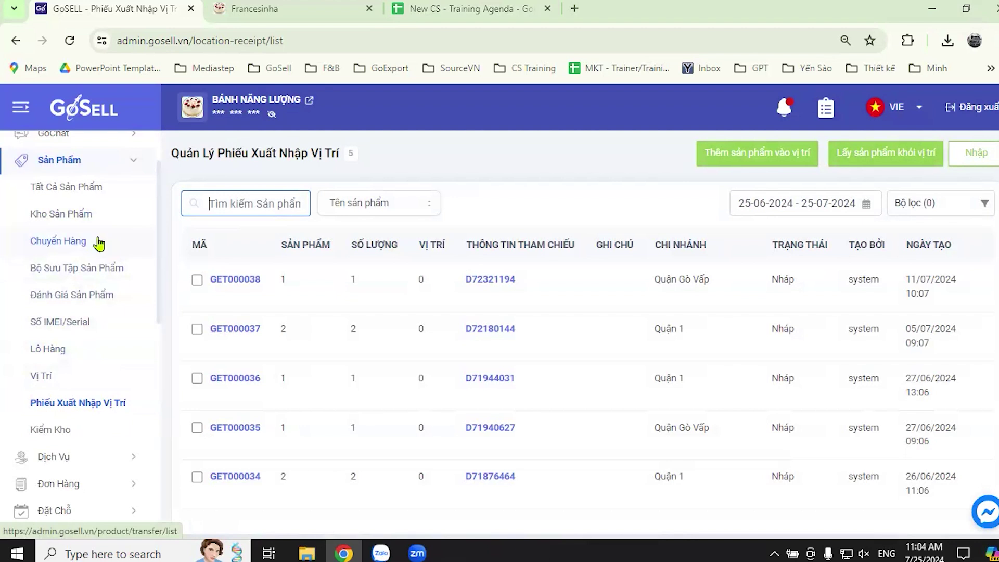
click(98, 242)
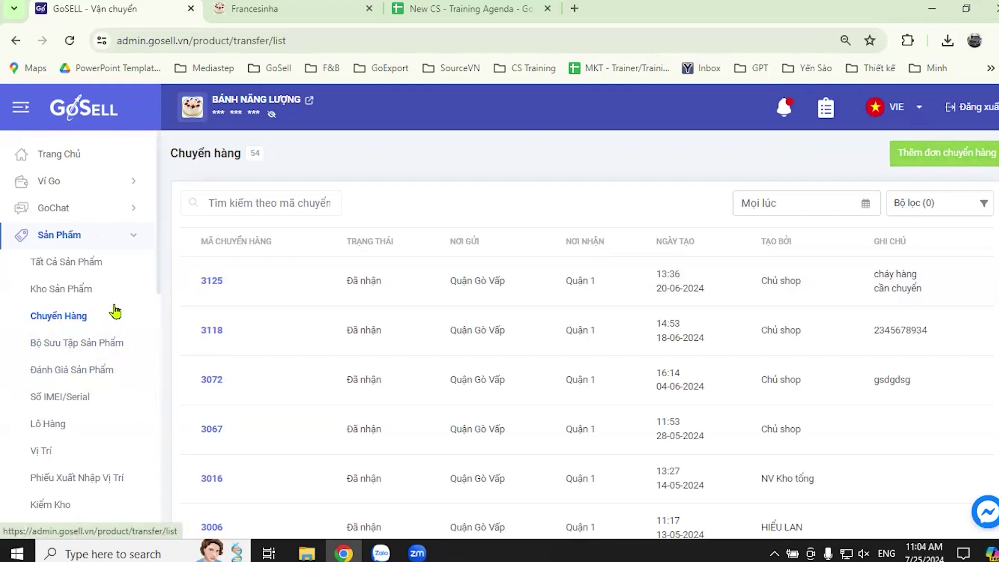
click(925, 163)
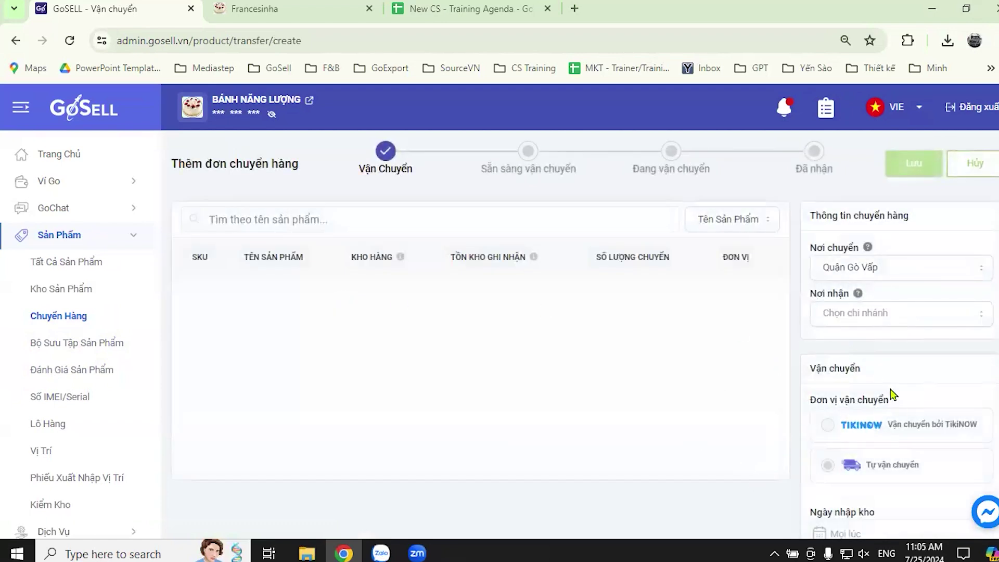
scroll(767, 363, down, 3)
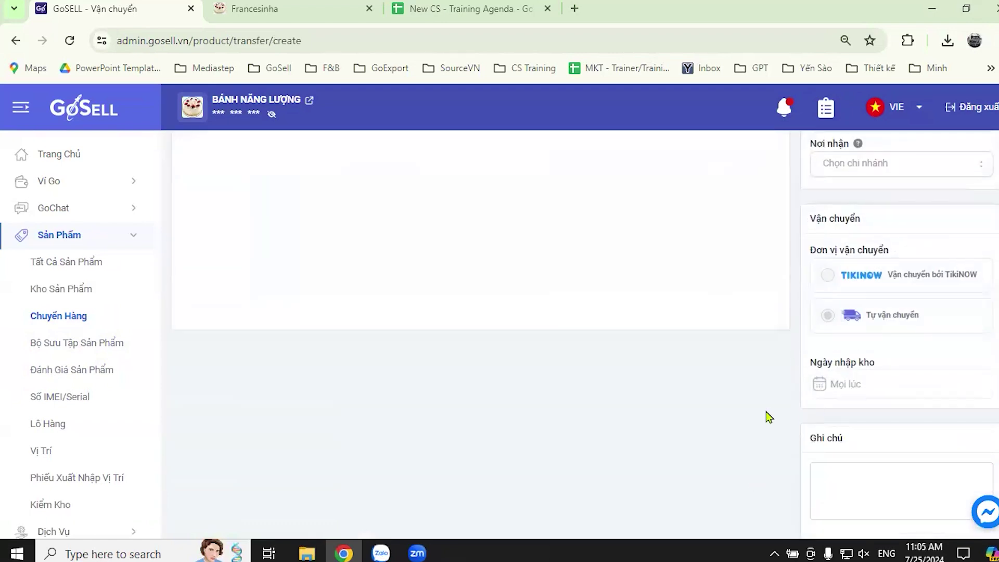
View the product picker of the new transfer order, close it and return to the Chuyển Hàng list.
scroll(769, 411, up, 3)
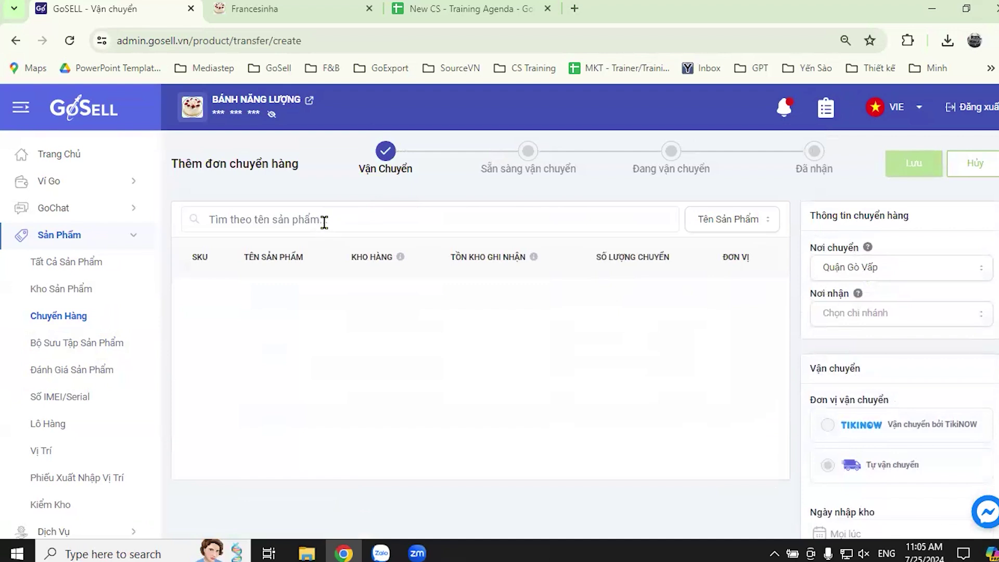
click(324, 222)
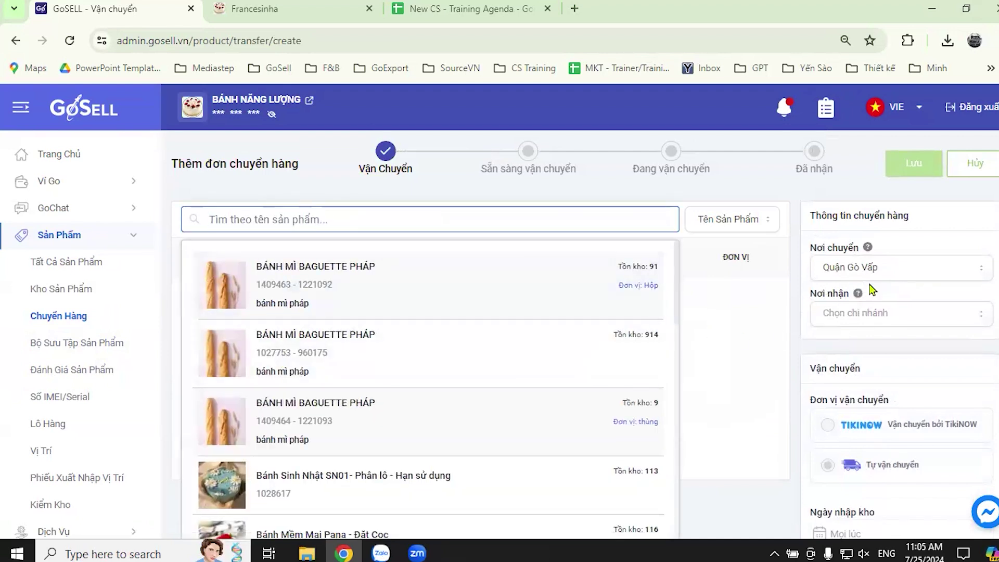
click(785, 357)
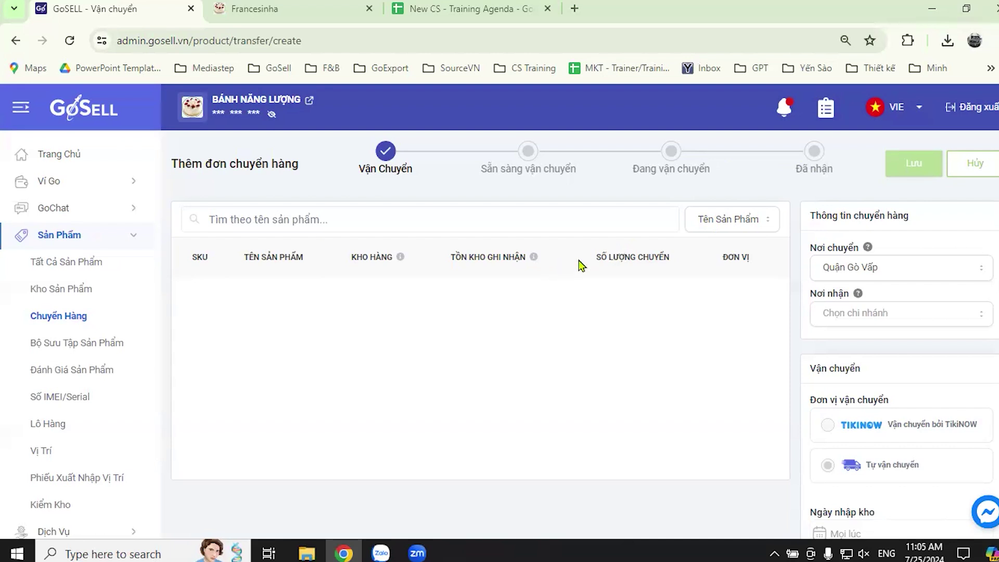
click(79, 314)
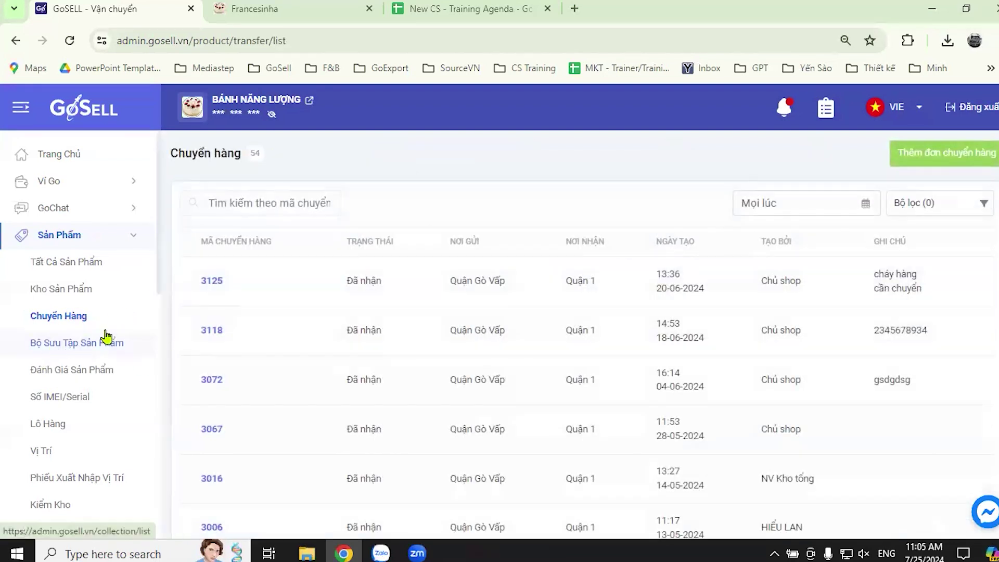
View the Danh Sách Đơn Hàng order list and go back to the Tất Cả Sản Phẩm product list.
scroll(75, 358, down, 5)
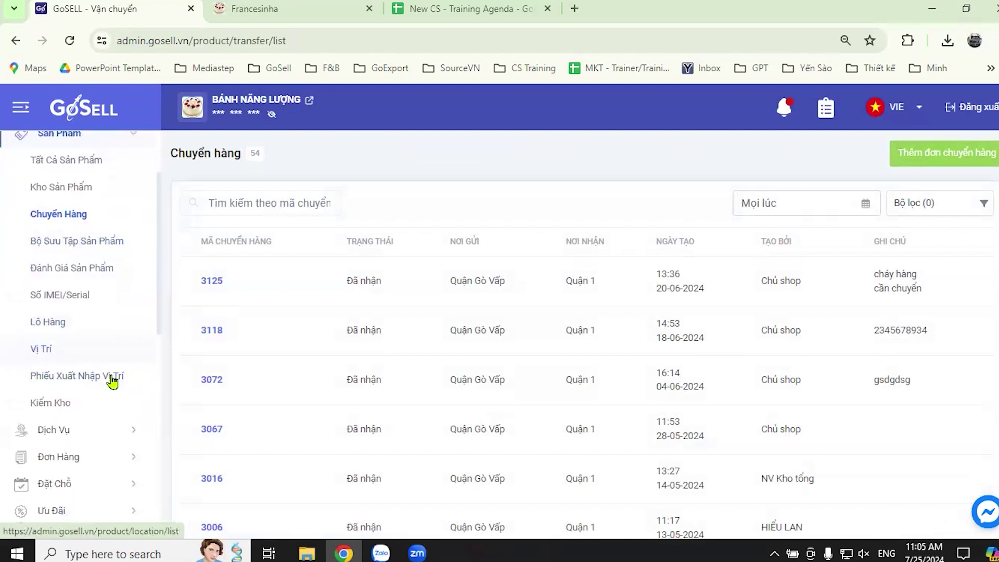
click(123, 335)
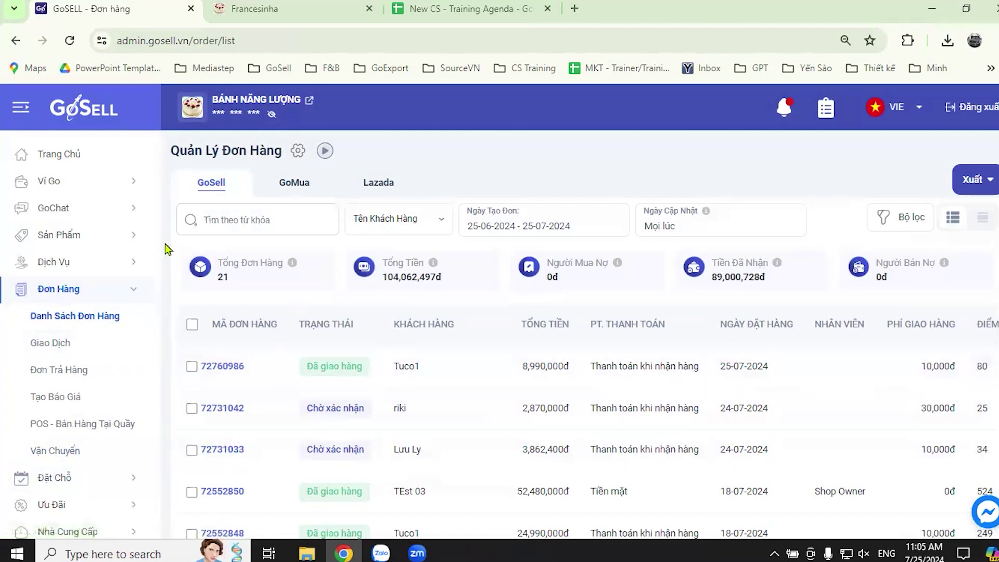
click(101, 243)
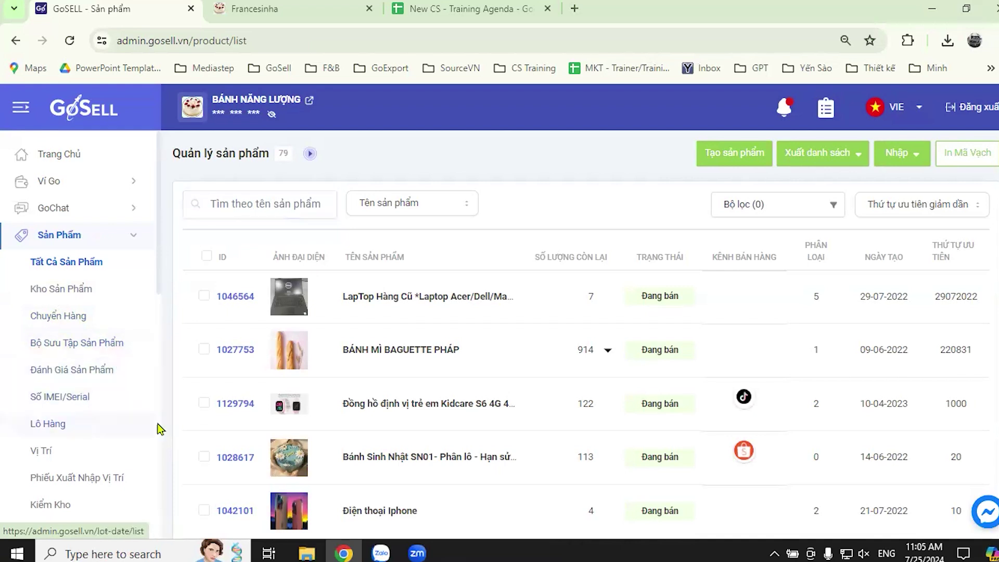
Open the Lô Hàng page and look through the list of lots.
click(70, 427)
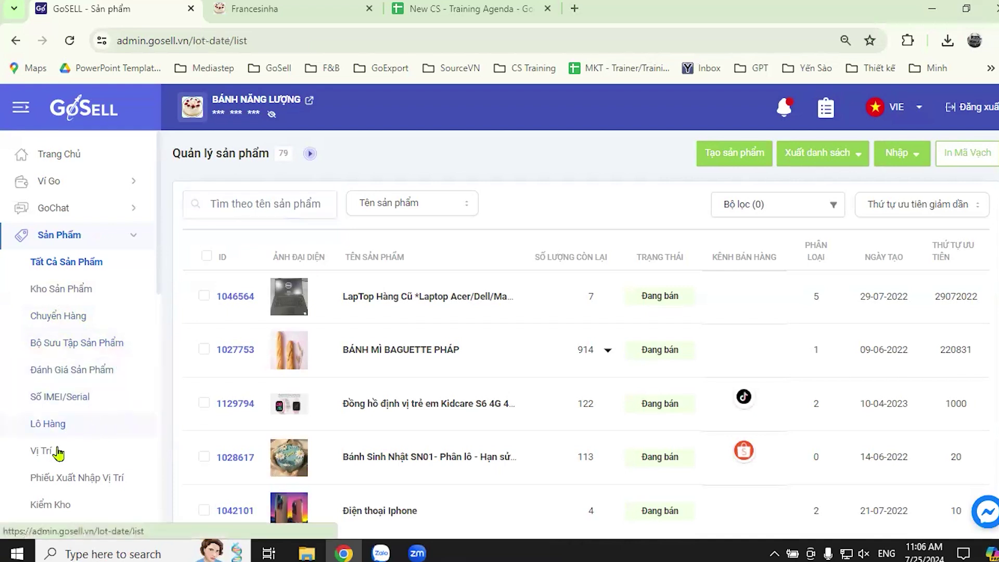
scroll(408, 319, down, 5)
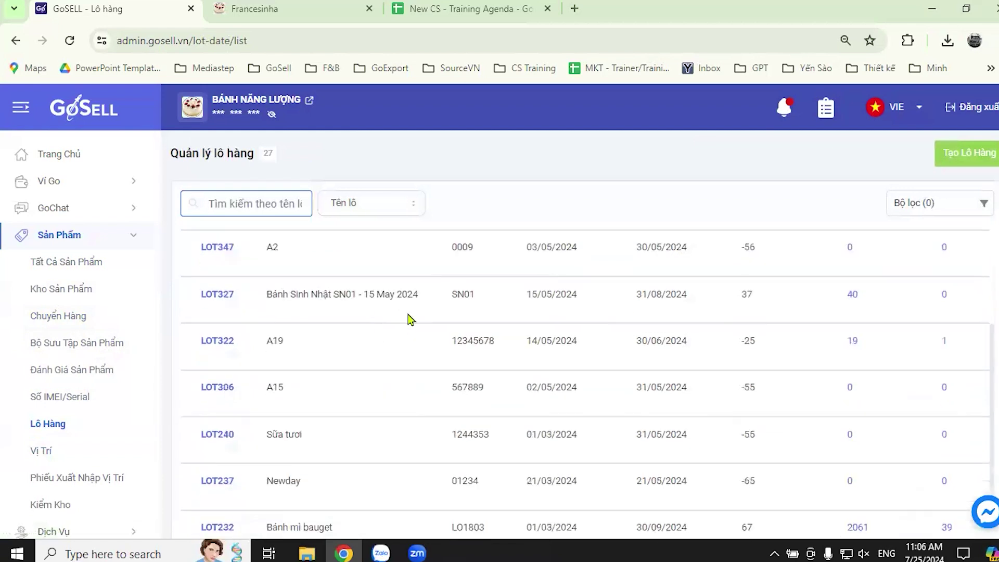
scroll(496, 358, up, 5)
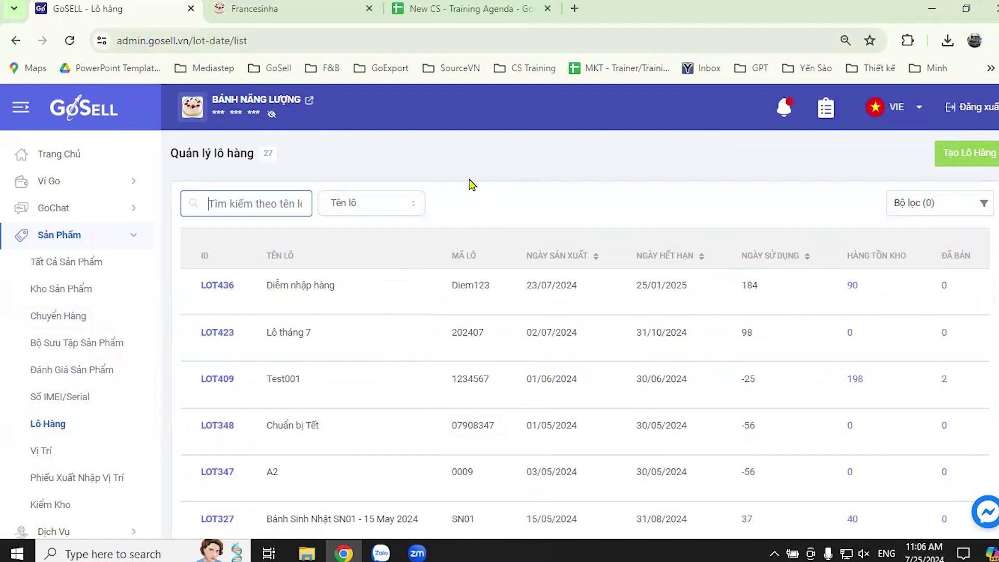
View the Phiếu Xuất Nhập Vị Trí list, followed by the Kiểm Kho stock check list.
click(75, 478)
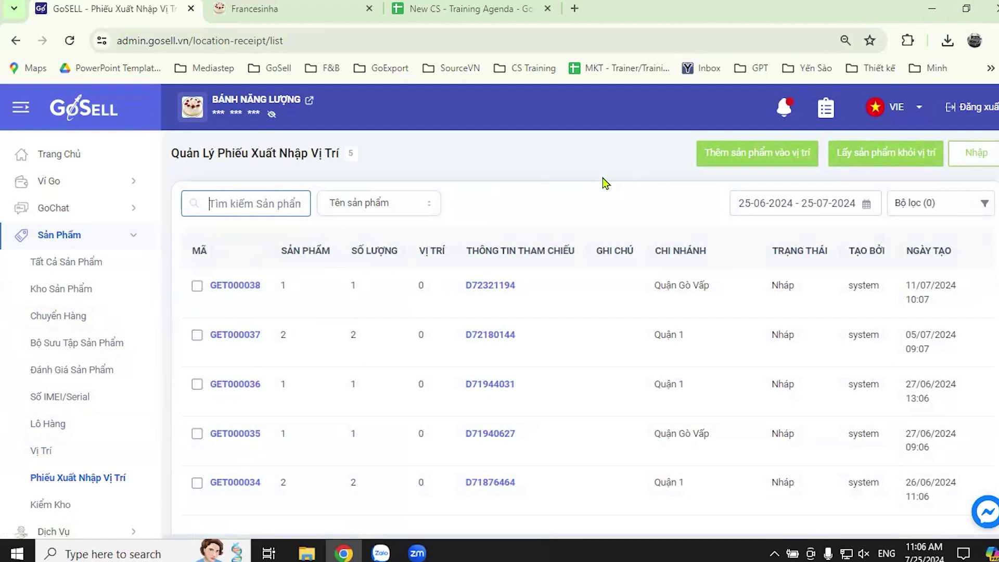
scroll(39, 382, down, 5)
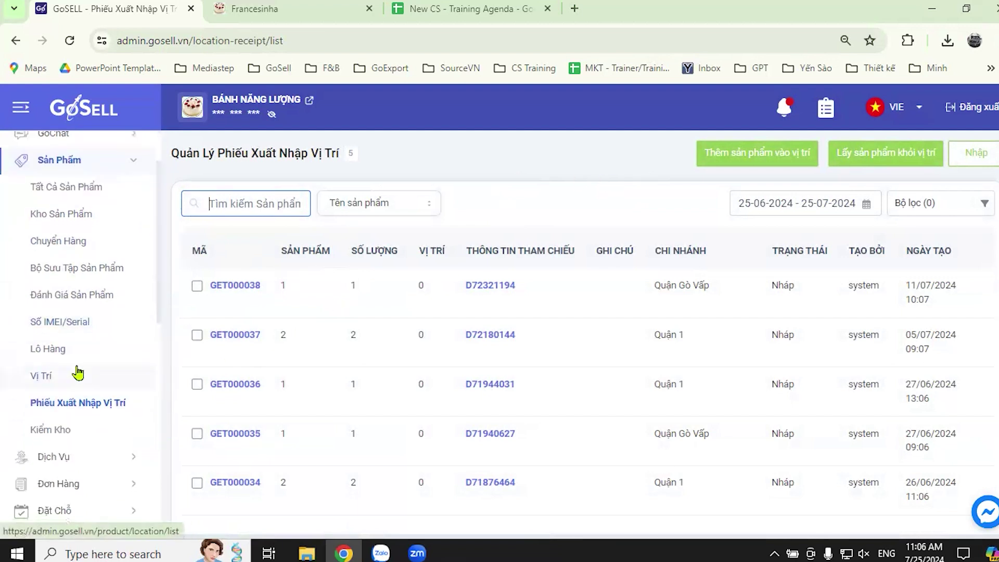
click(154, 284)
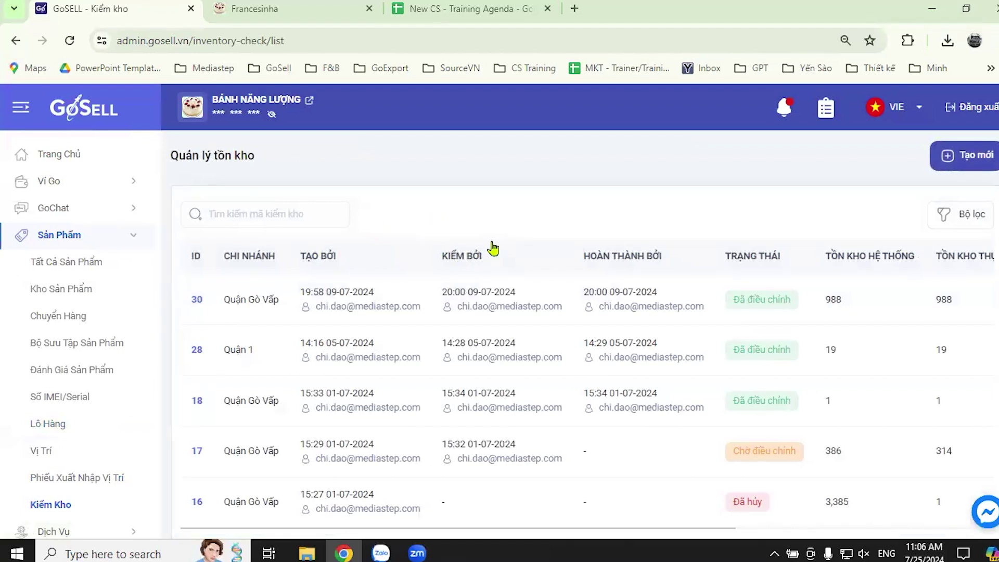
scroll(489, 248, down, 1)
Open the Tất Cả Nhà Cung Cấp page and look through the list of suppliers.
scroll(83, 468, down, 3)
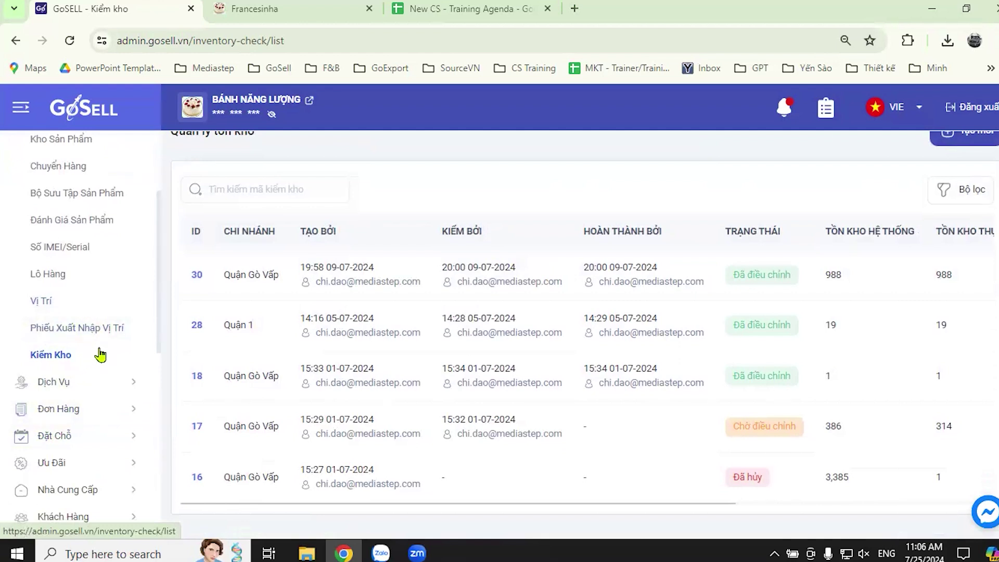
scroll(102, 357, down, 2)
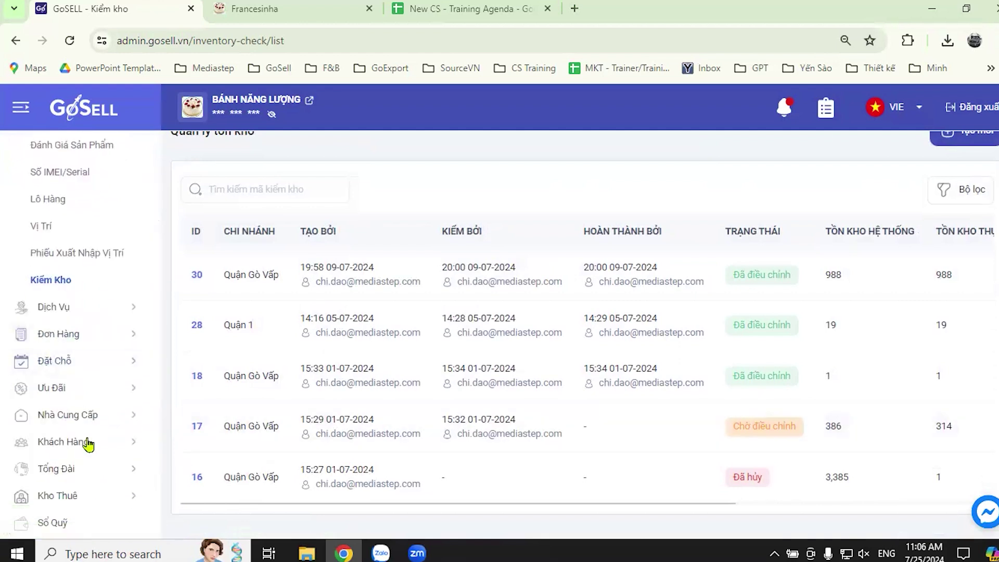
click(64, 415)
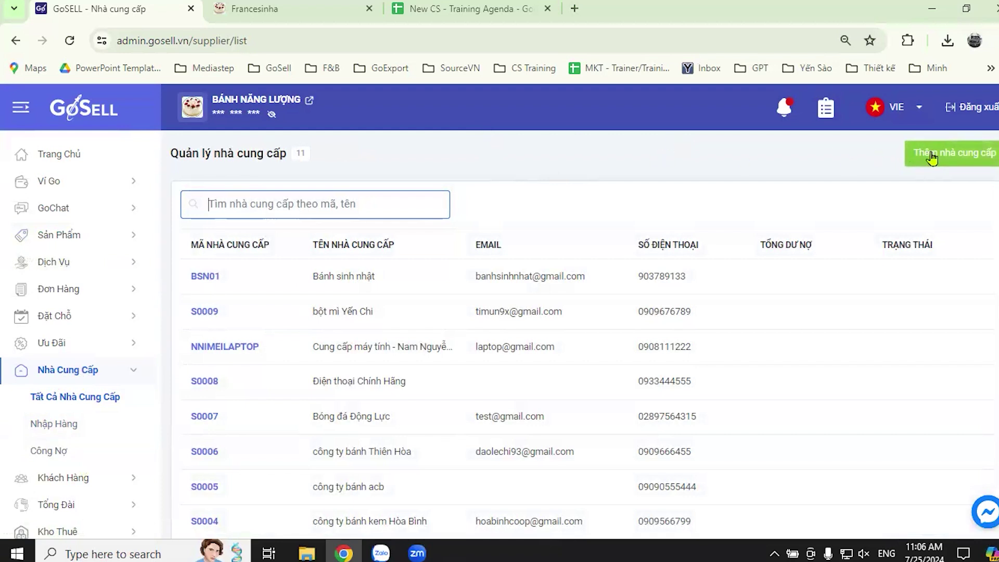
scroll(520, 364, down, 3)
scroll(557, 378, up, 3)
scroll(595, 388, down, 2)
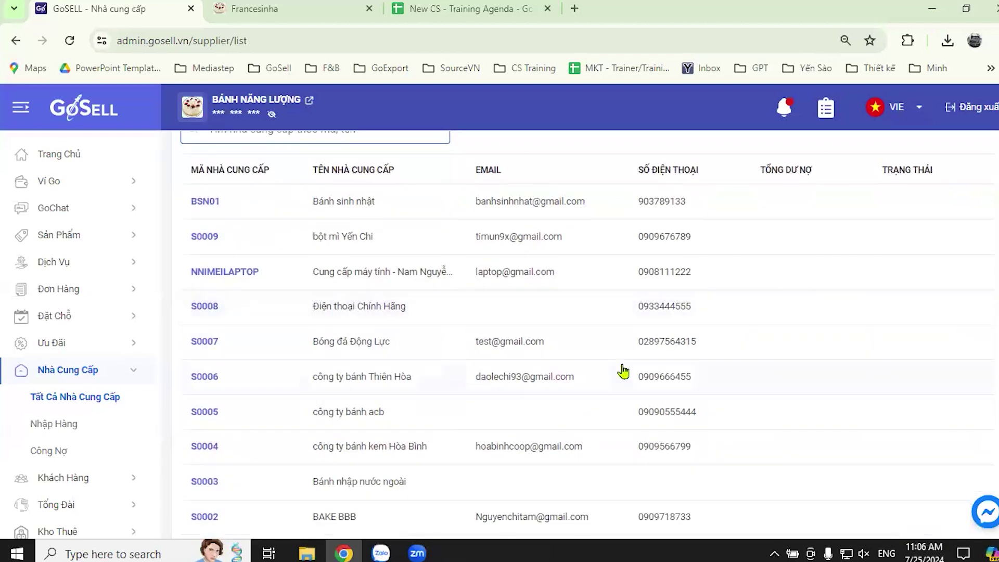
scroll(703, 374, up, 2)
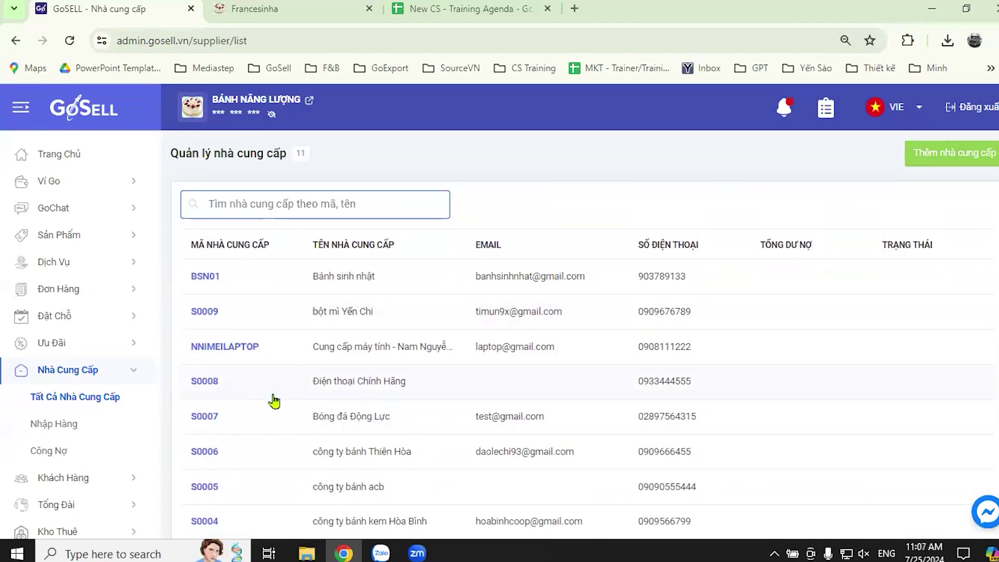
Open supplier BSN01 and review its contact details, address and purchase history.
click(206, 277)
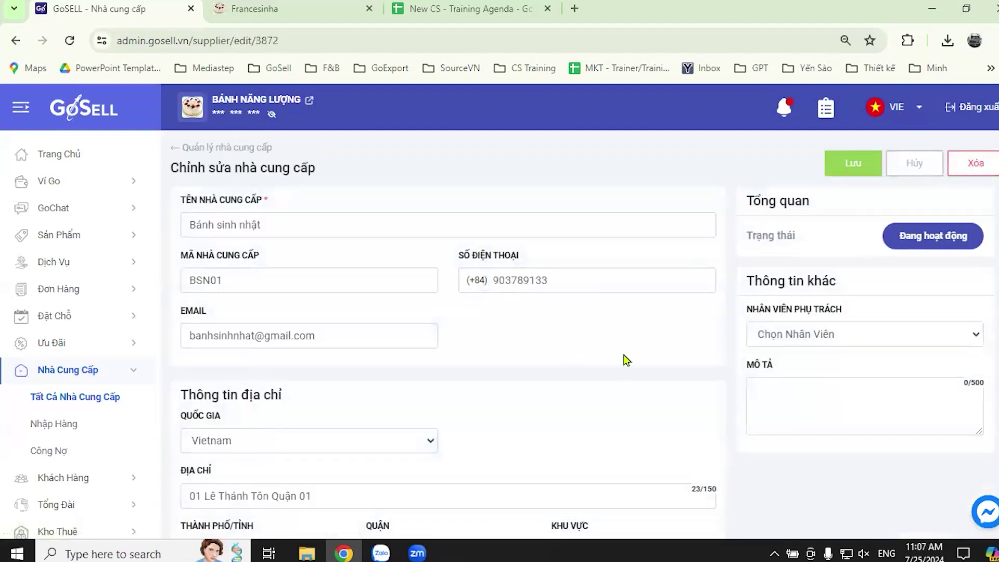
scroll(678, 354, down, 7)
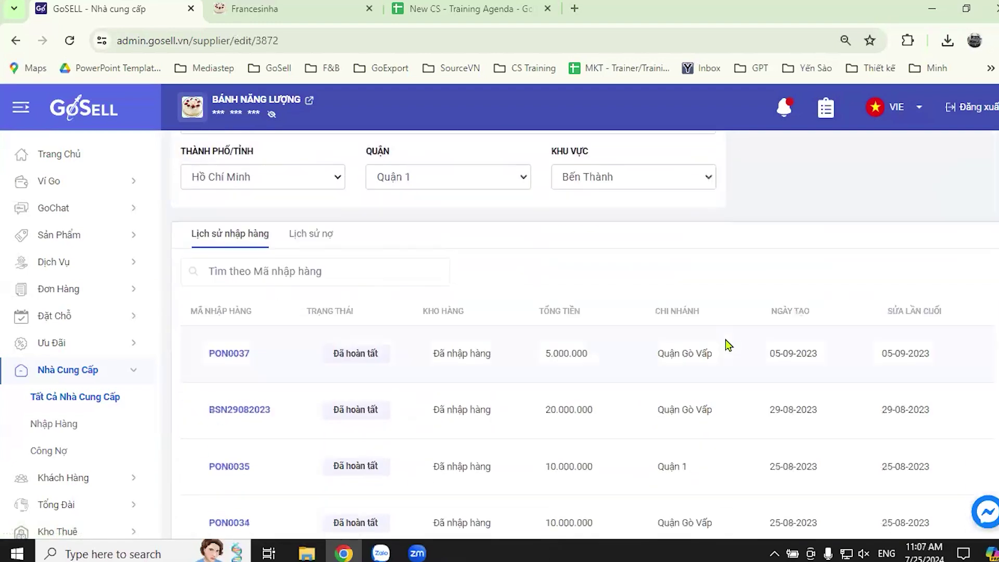
scroll(730, 354, up, 7)
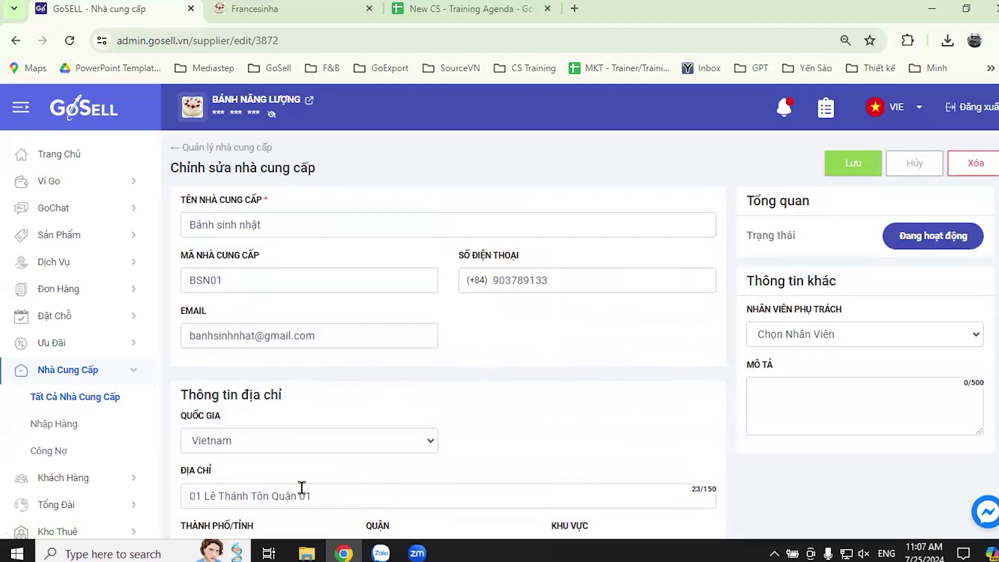
Start a new purchase order from the Nhập Hàng page with Bánh sinh nhật as the supplier.
click(66, 426)
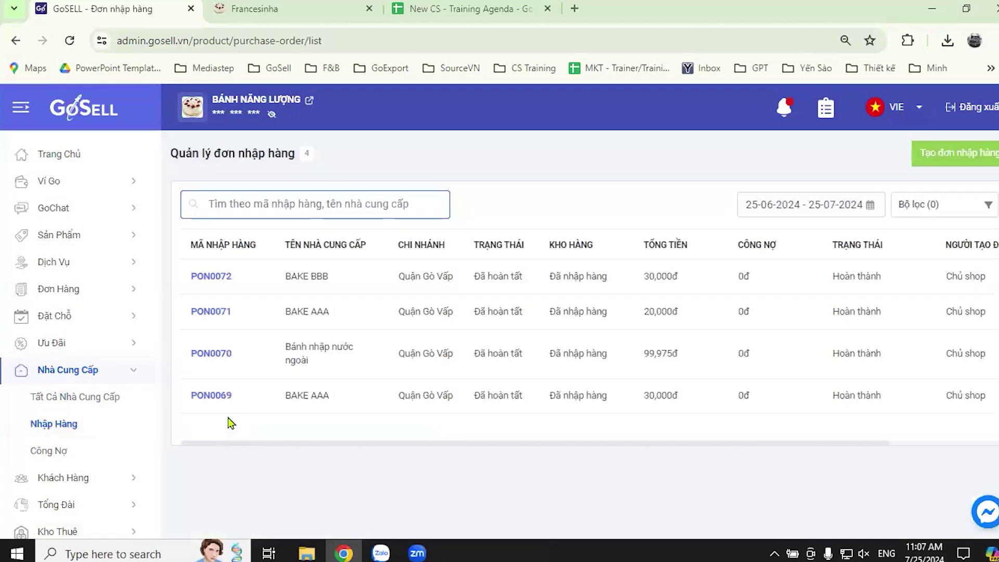
click(939, 157)
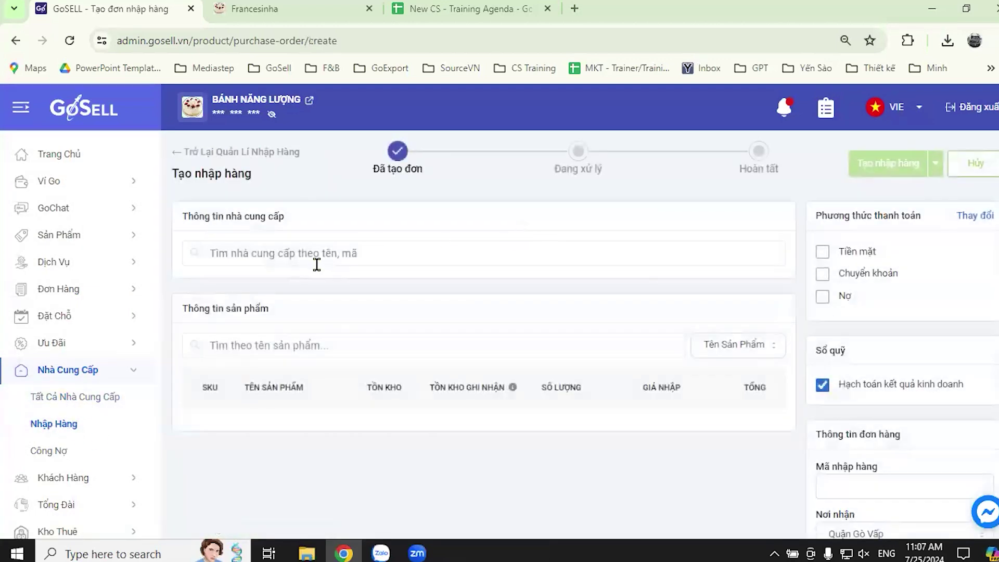
click(347, 254)
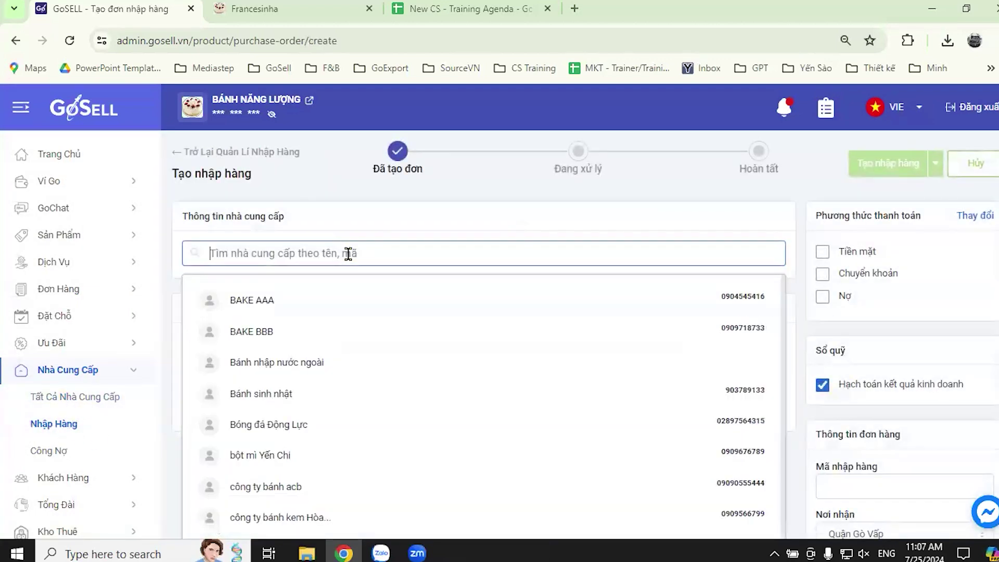
click(298, 395)
Search the products for "bánh sinh" and add Bánh Sinh Nhật SN01- Phân lô - Hạn sử dụng to the purchase order.
click(291, 332)
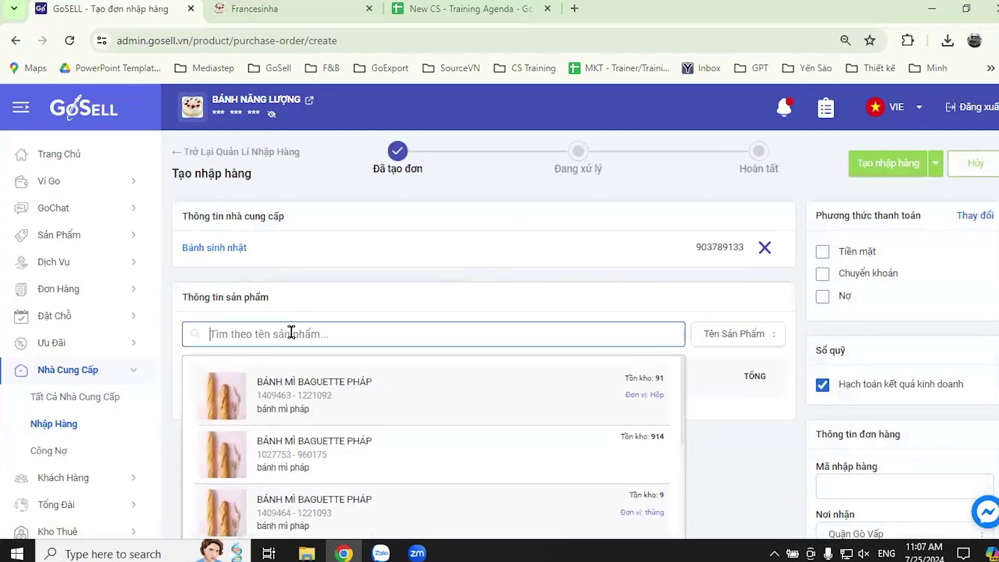
text(bánh sinh)
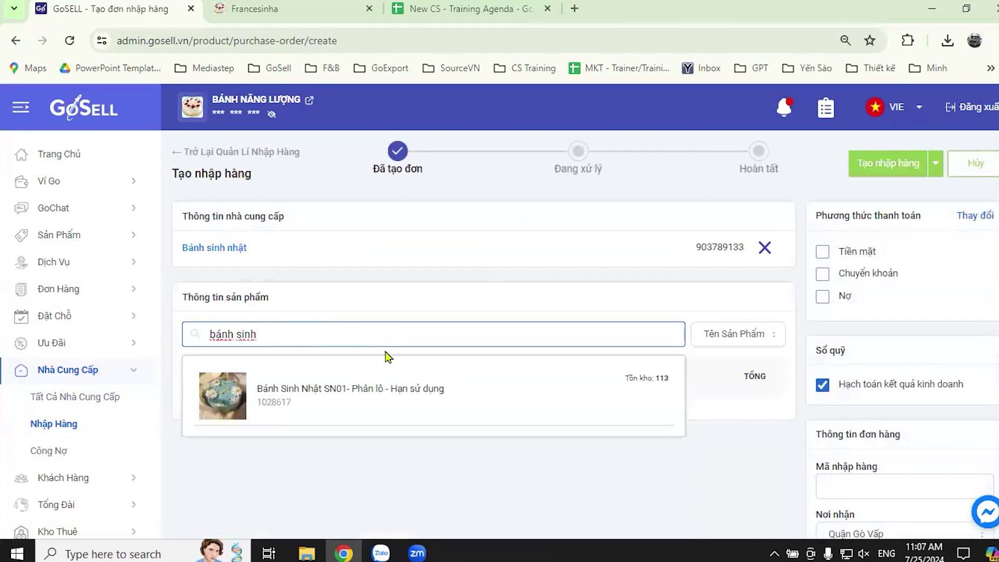
click(443, 396)
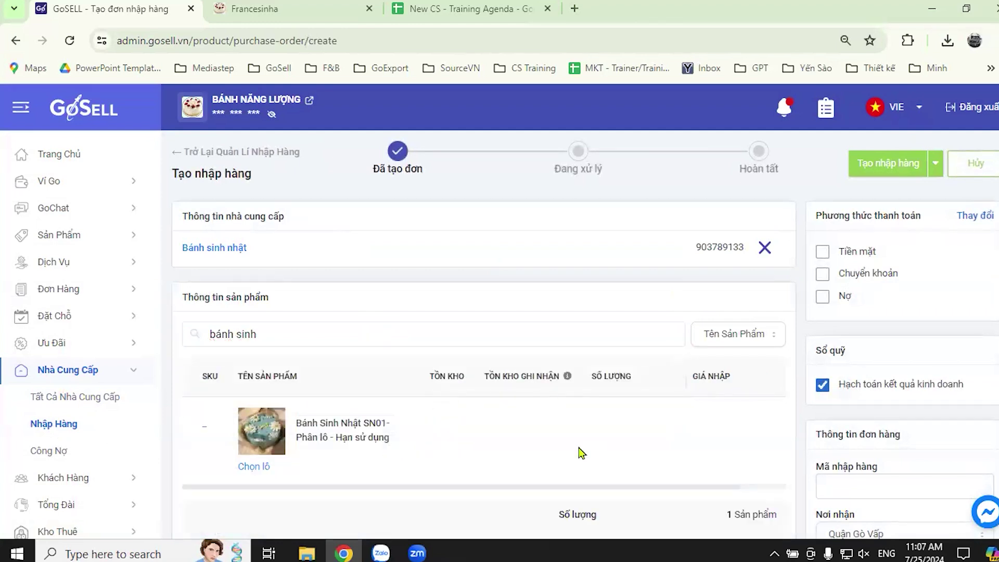
Assign lot LOT327 to the birthday cake product and review the purchase order's quantity, import price and total fields.
click(247, 468)
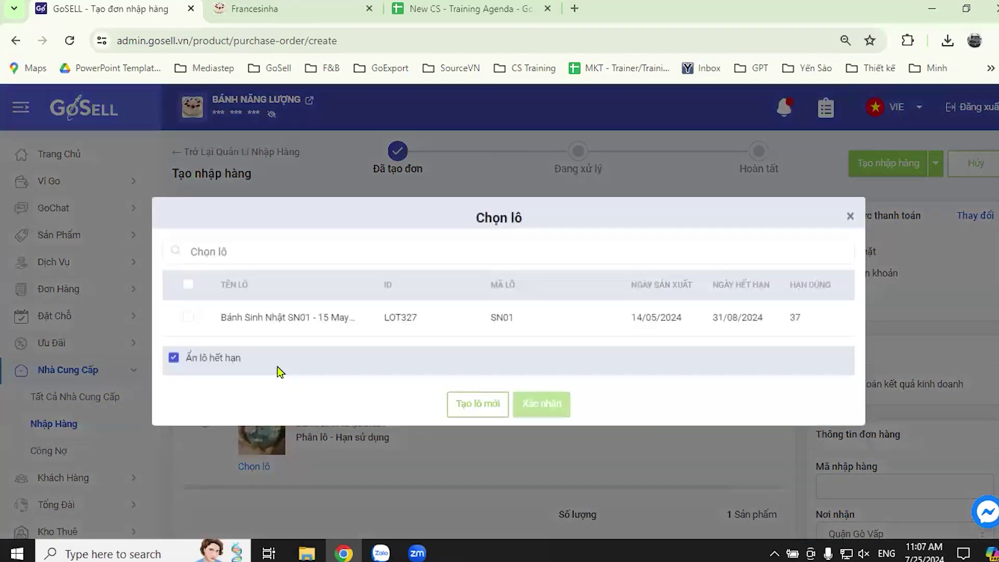
click(188, 317)
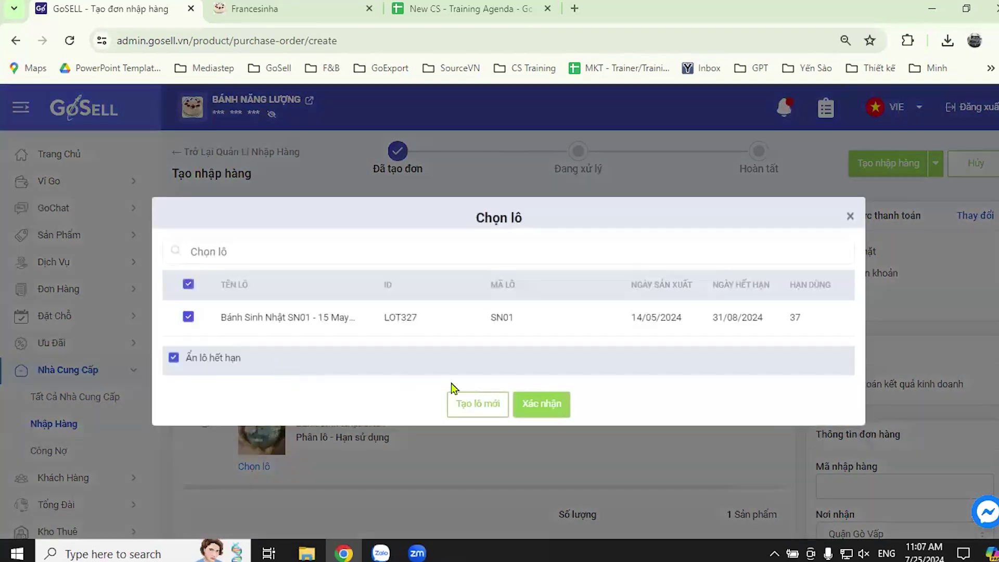
click(542, 404)
scroll(577, 417, down, 4)
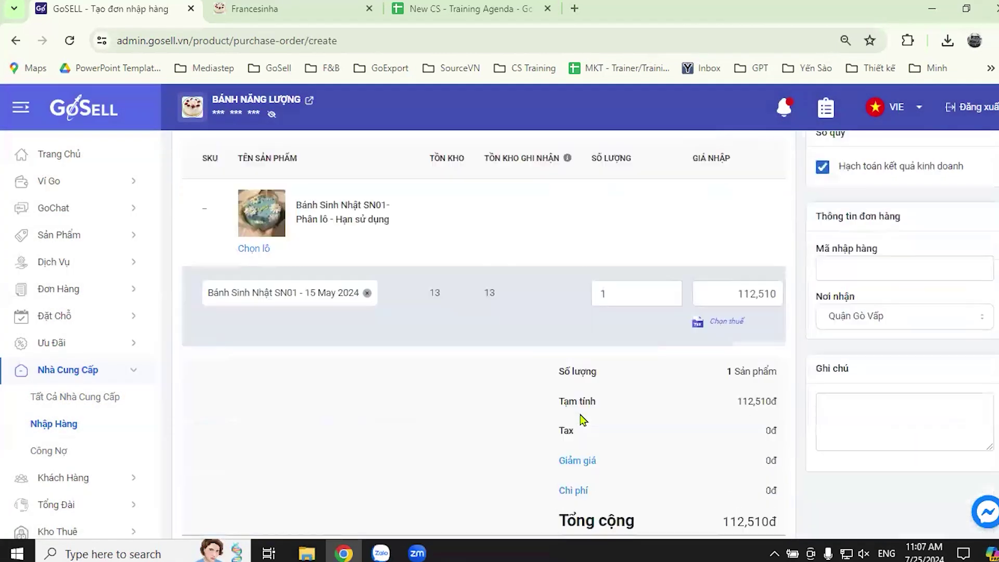
scroll(580, 335, down, 1)
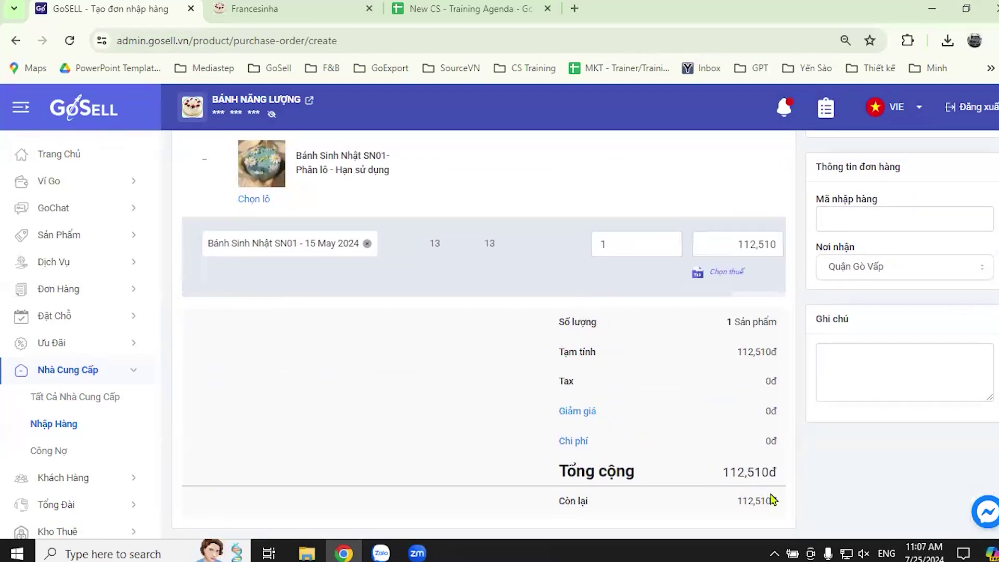
scroll(724, 377, up, 5)
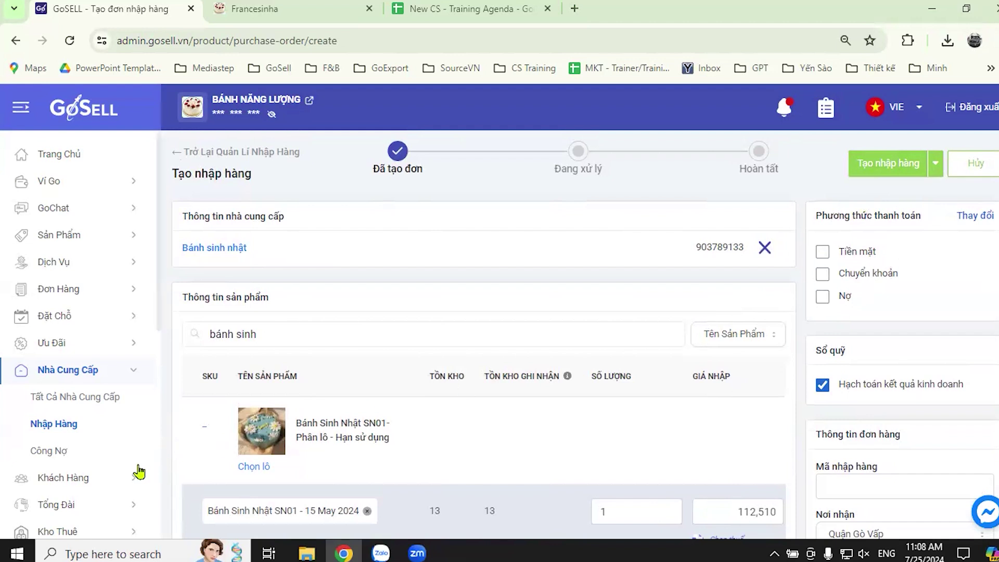
Open the supplier Công Nợ page and start a new debt record, looking over its form fields.
click(63, 452)
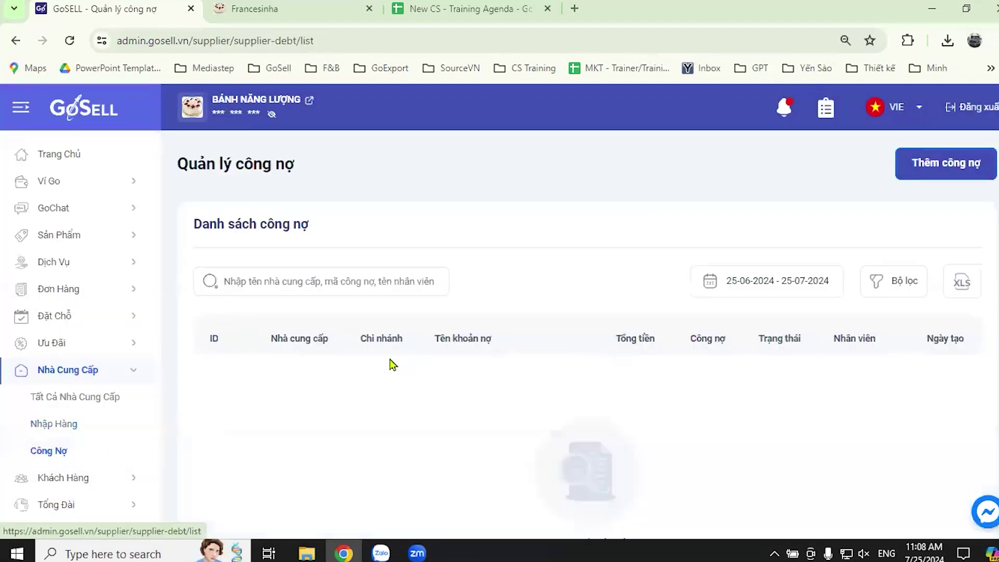
click(906, 170)
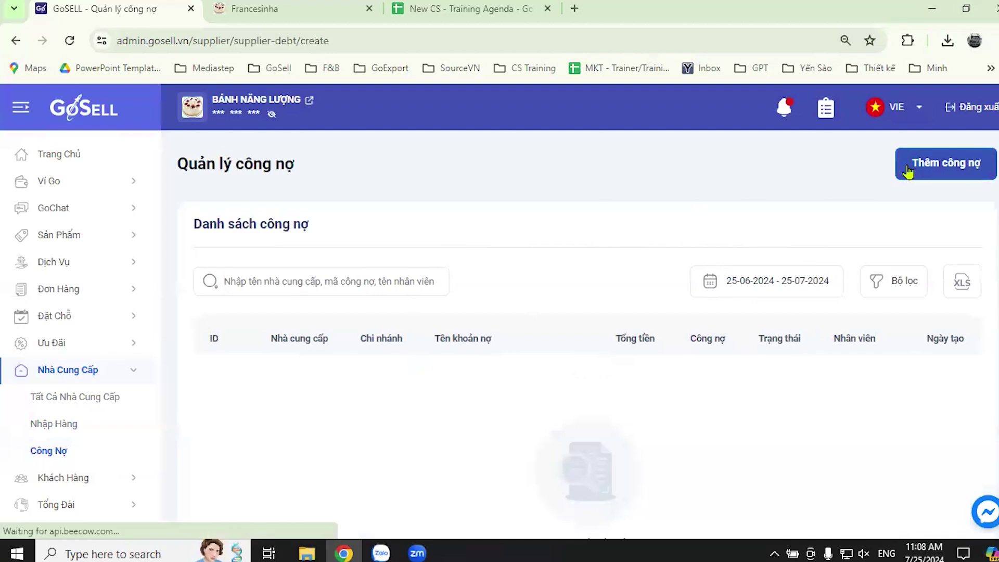
scroll(614, 289, down, 4)
scroll(620, 299, up, 4)
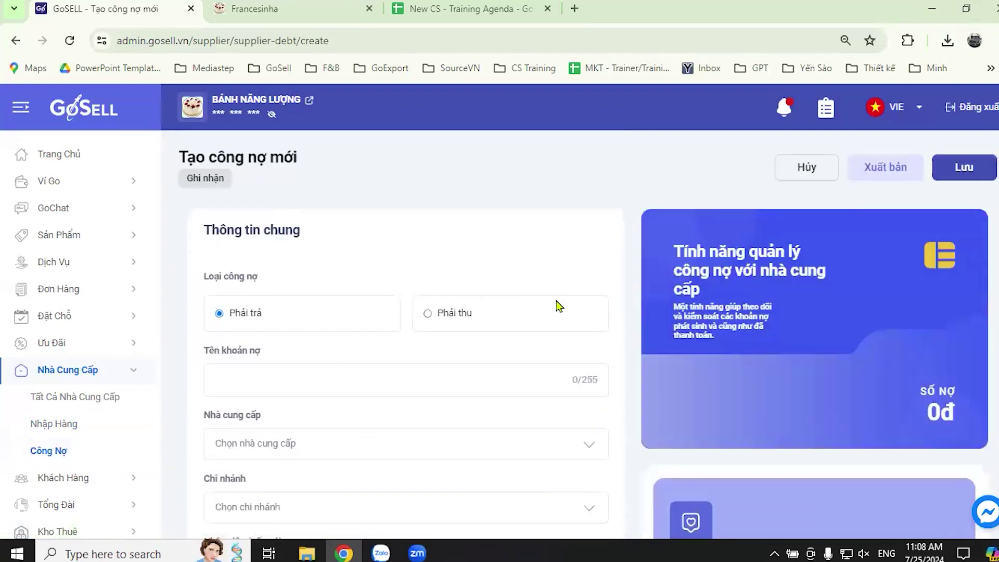
Choose Bánh sinh nhật as the supplier of the new debt record and review the remaining form fields and the debt summary.
scroll(608, 319, down, 2)
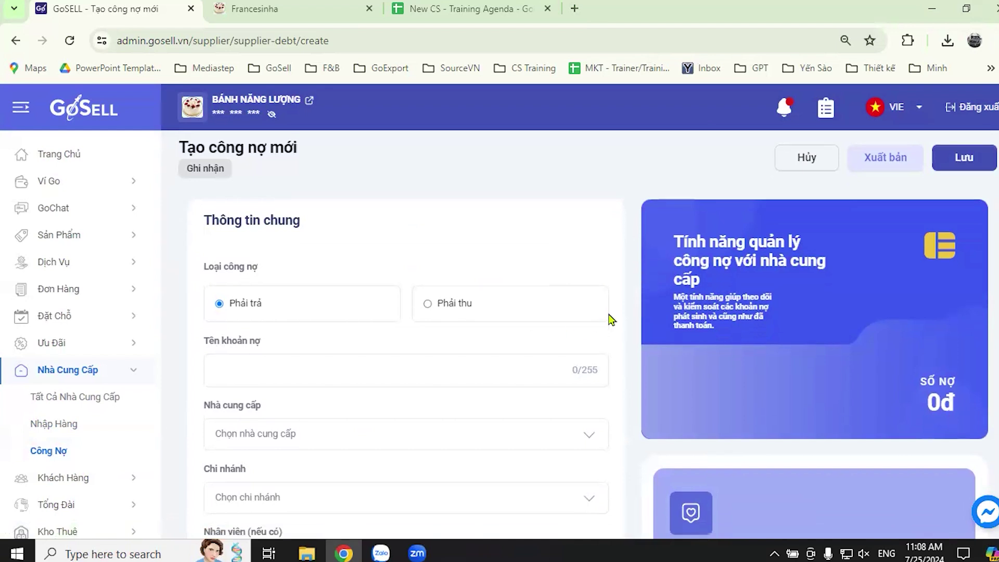
click(560, 379)
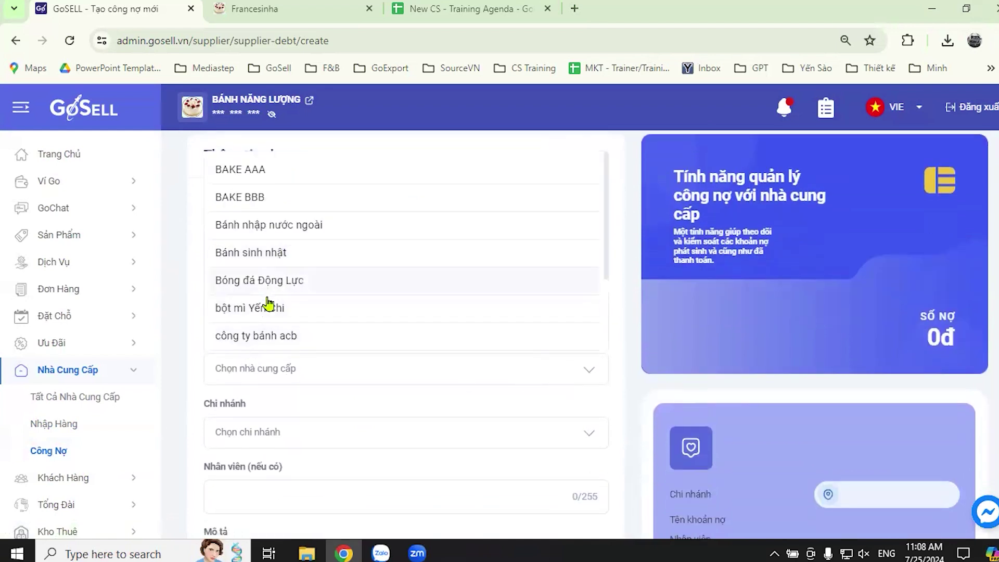
click(272, 252)
scroll(565, 393, down, 5)
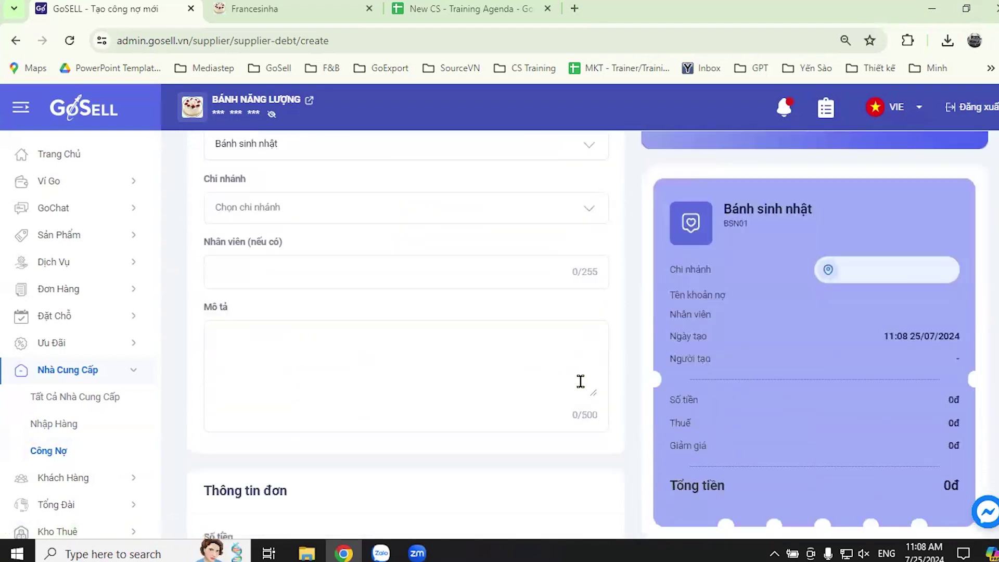
scroll(580, 381, up, 6)
scroll(599, 364, down, 7)
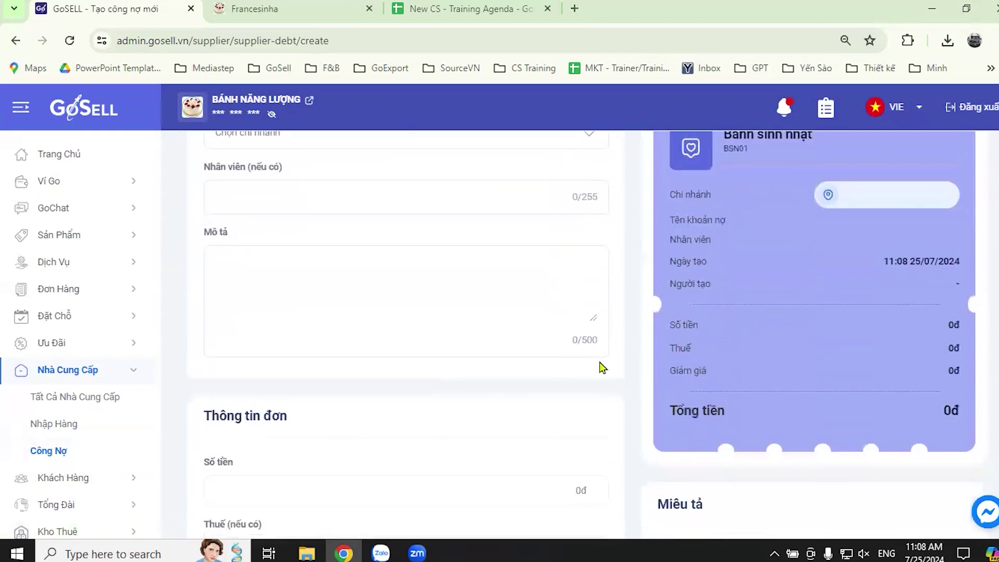
scroll(632, 375, up, 7)
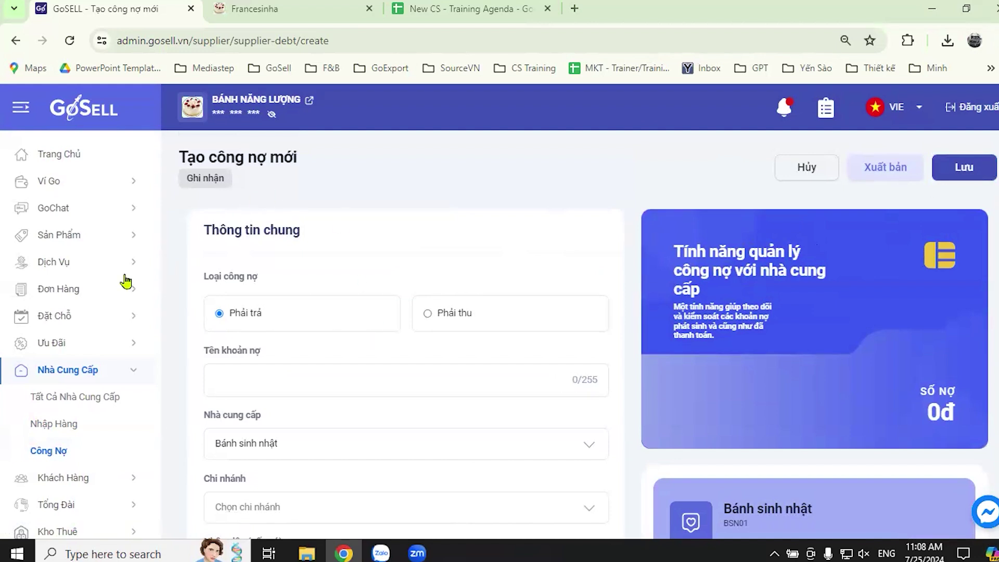
Open the Phân Tích order analytics, review the after-tax profit, and set the report period to Tháng này.
scroll(104, 308, down, 7)
scroll(102, 308, down, 1)
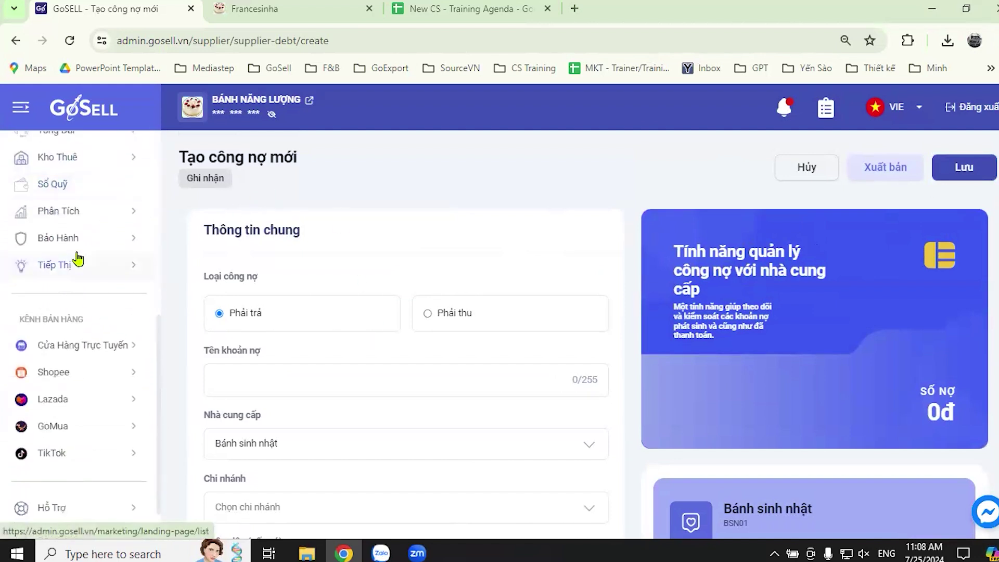
click(67, 213)
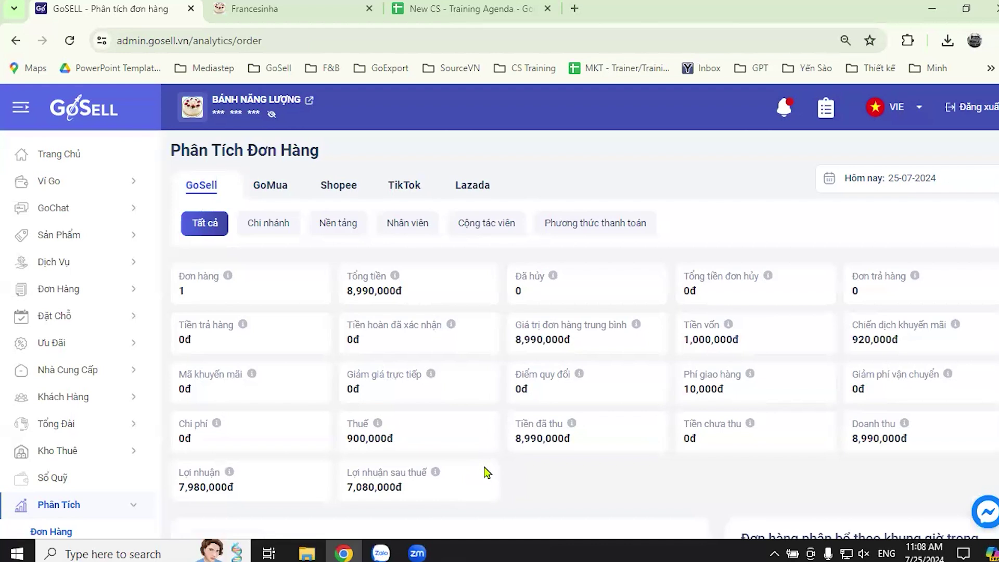
drag(344, 489, 550, 495)
click(552, 494)
click(907, 184)
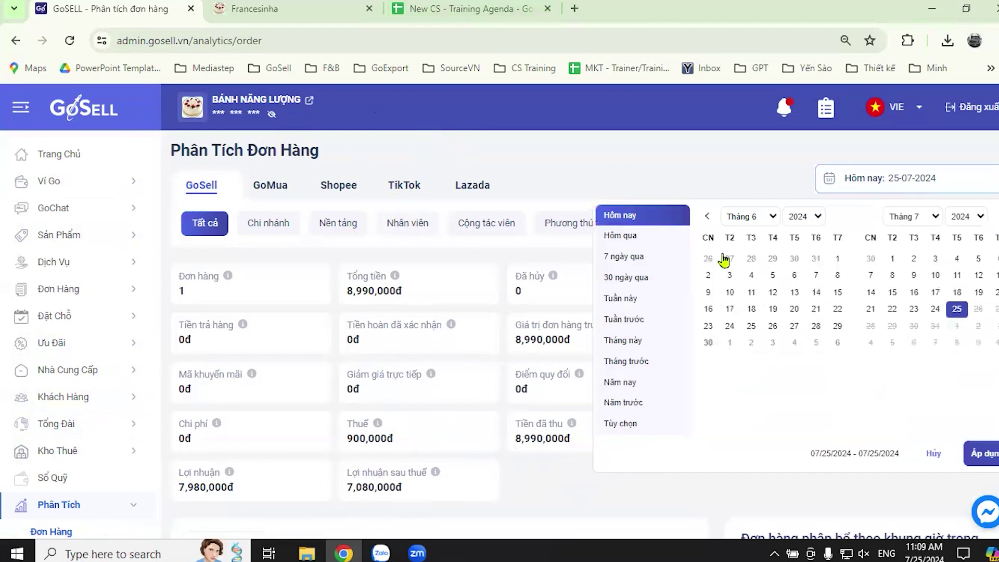
click(636, 341)
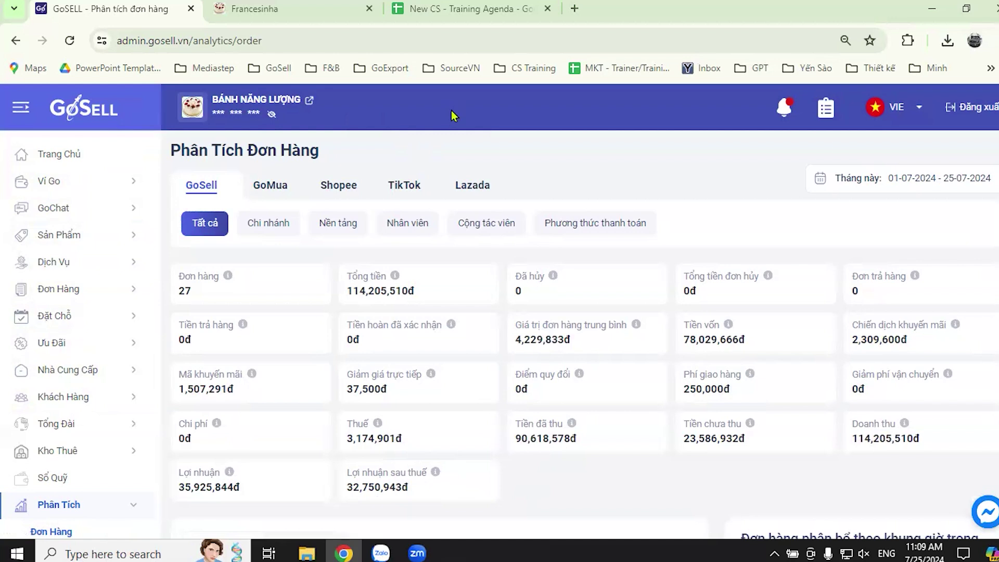
Open the list of all suppliers and look over the Nhà Cung Cấp section's Nhập Hàng and Công Nợ entries.
click(94, 372)
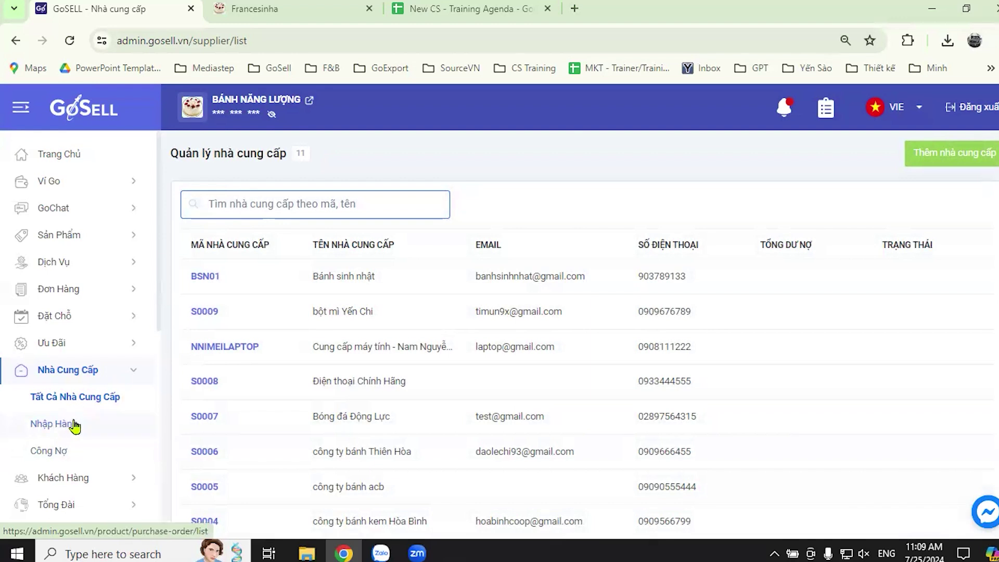
scroll(79, 425, down, 3)
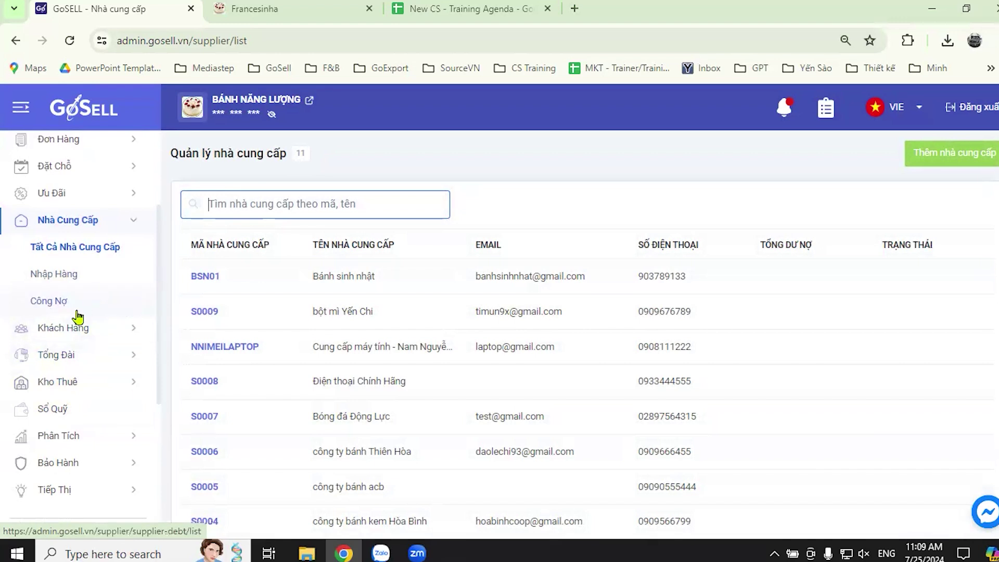
scroll(78, 318, up, 3)
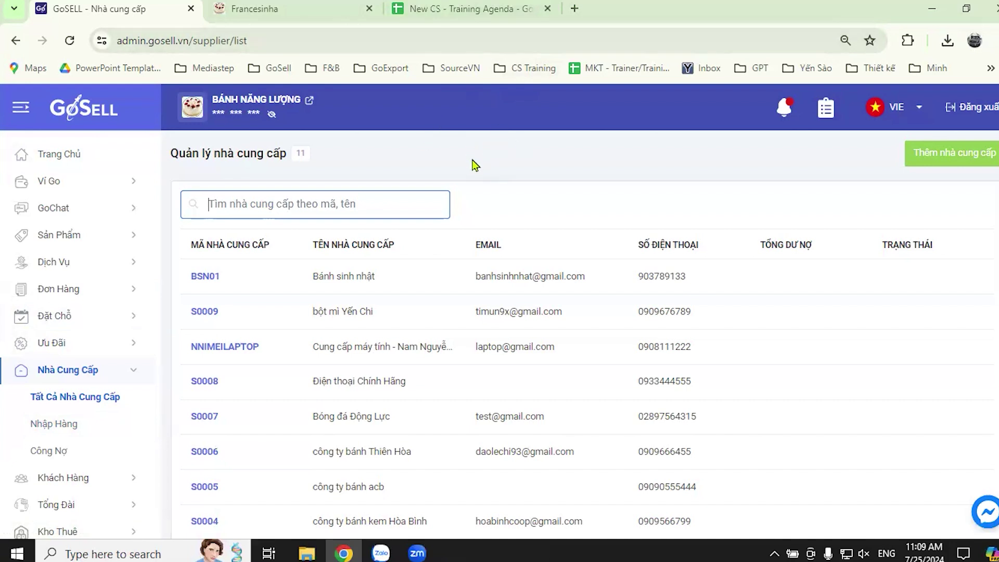
Revisit the Phân Tích order analytics page and return to the list of all products.
scroll(67, 404, down, 3)
scroll(78, 369, down, 3)
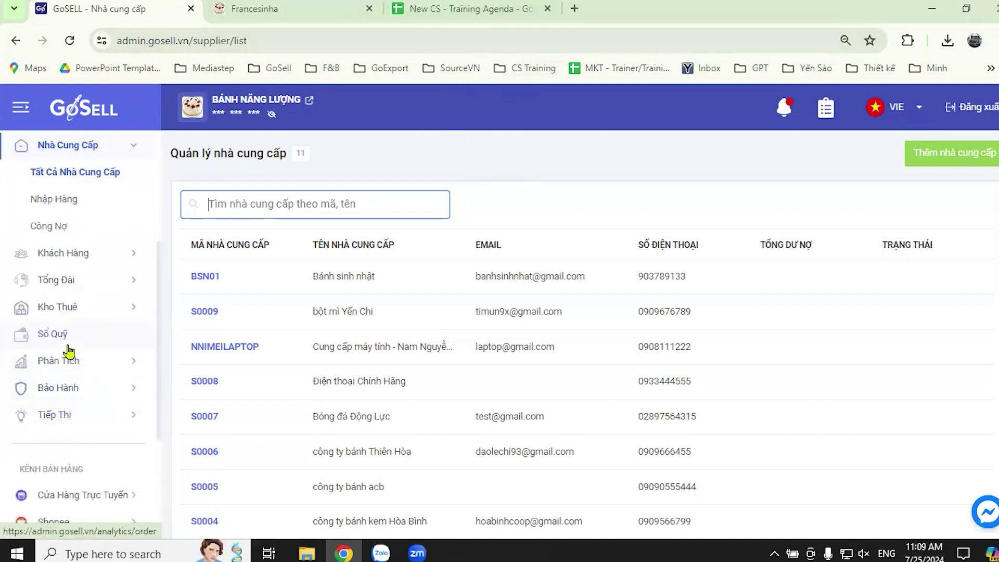
click(70, 365)
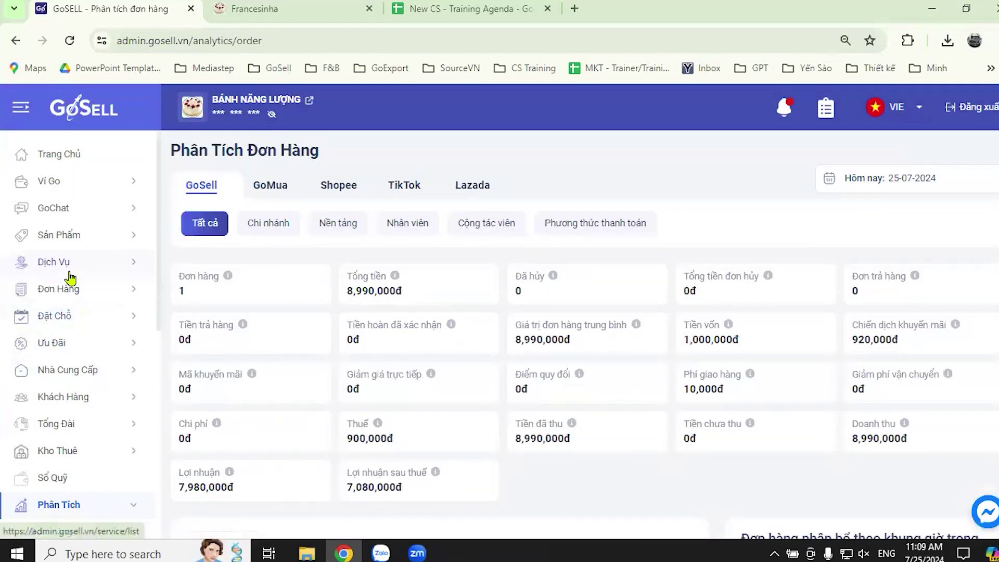
click(65, 237)
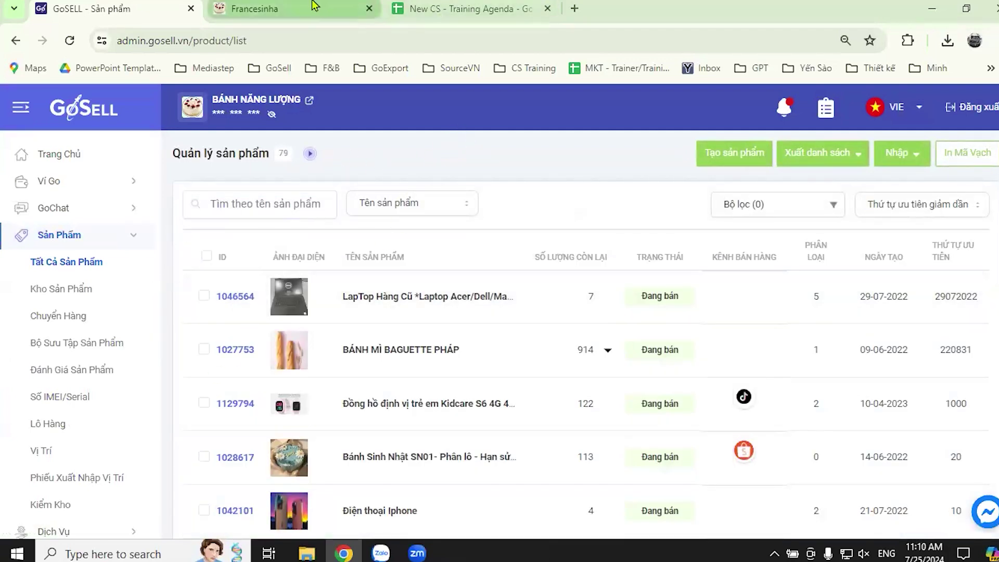
Switch to the New CS - Training Agenda spreadsheet and review the product topics and document link column of Lesson 2.
click(411, 10)
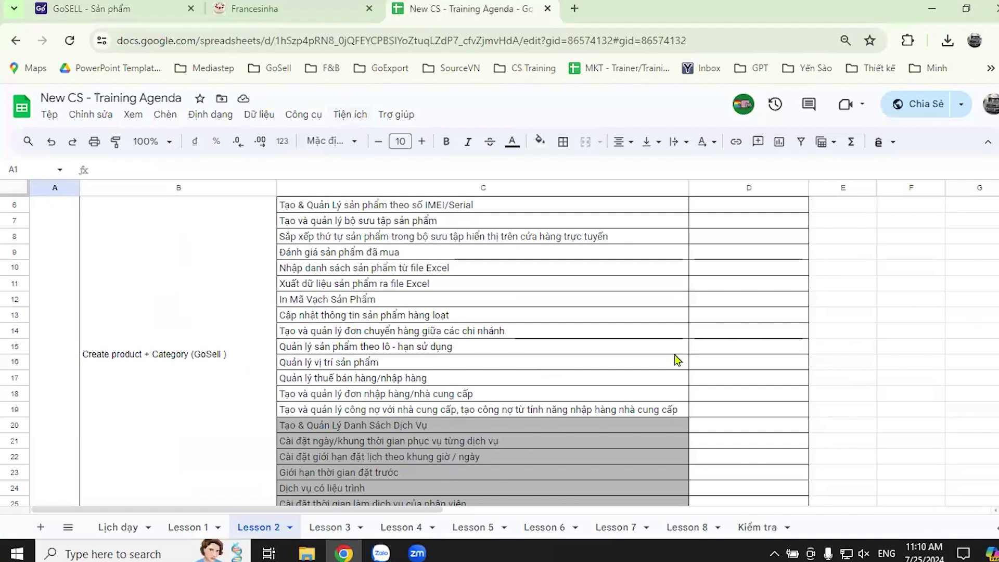
scroll(657, 357, up, 3)
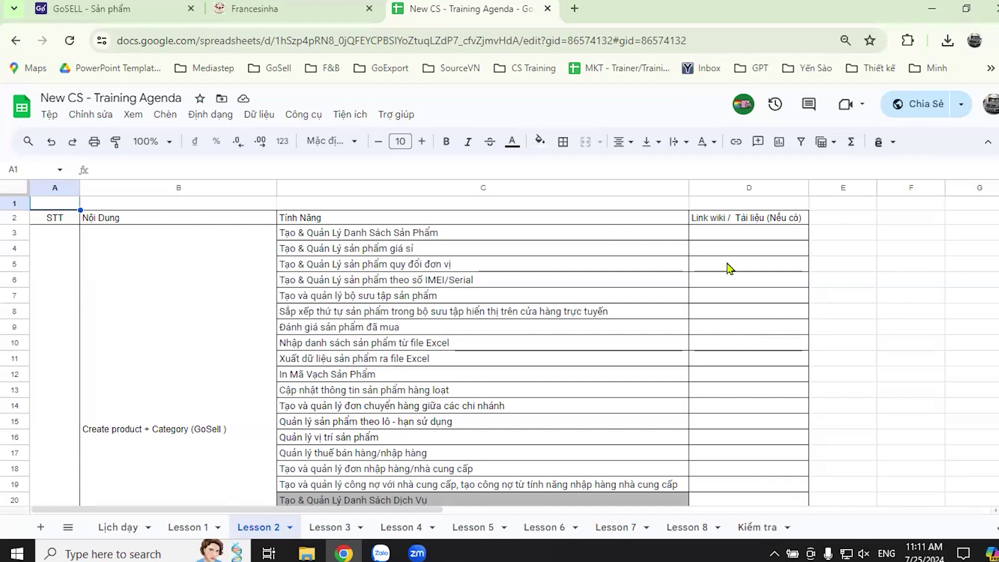
click(880, 248)
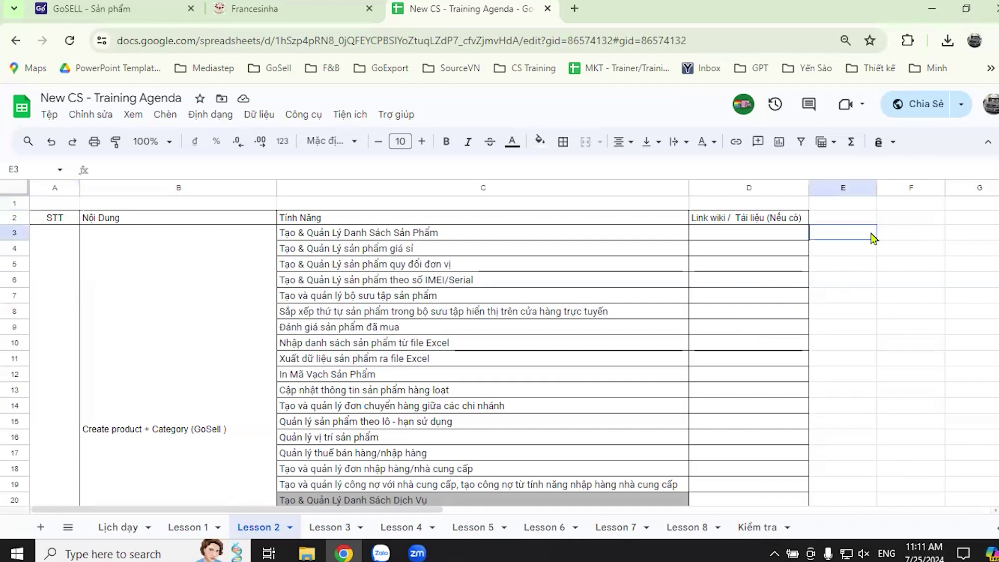
click(906, 294)
click(910, 254)
click(914, 301)
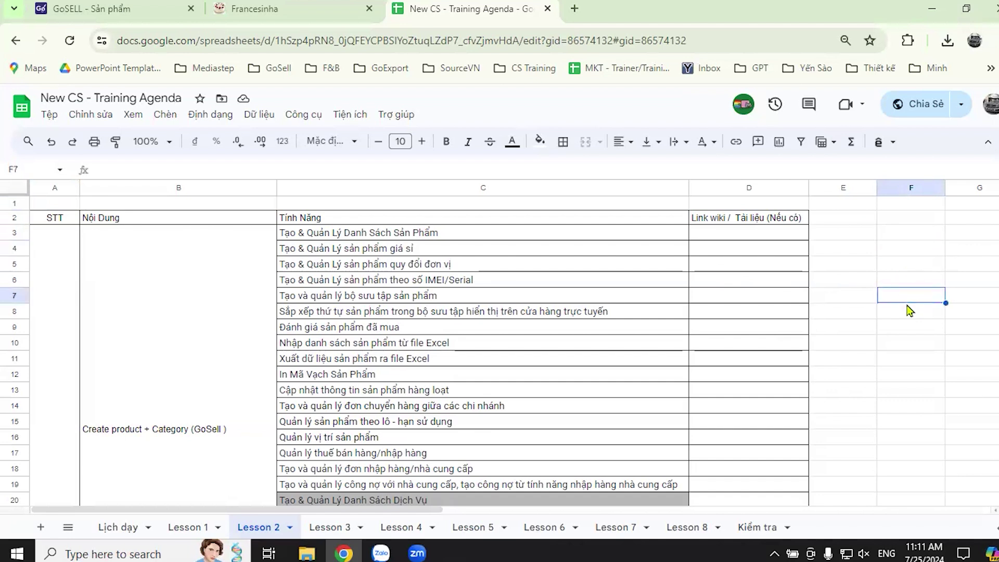
Glance back at the GoSELL product list, and review the Design Web (GoSell) - Giao Diện topics in the Lesson 2 agenda.
click(124, 10)
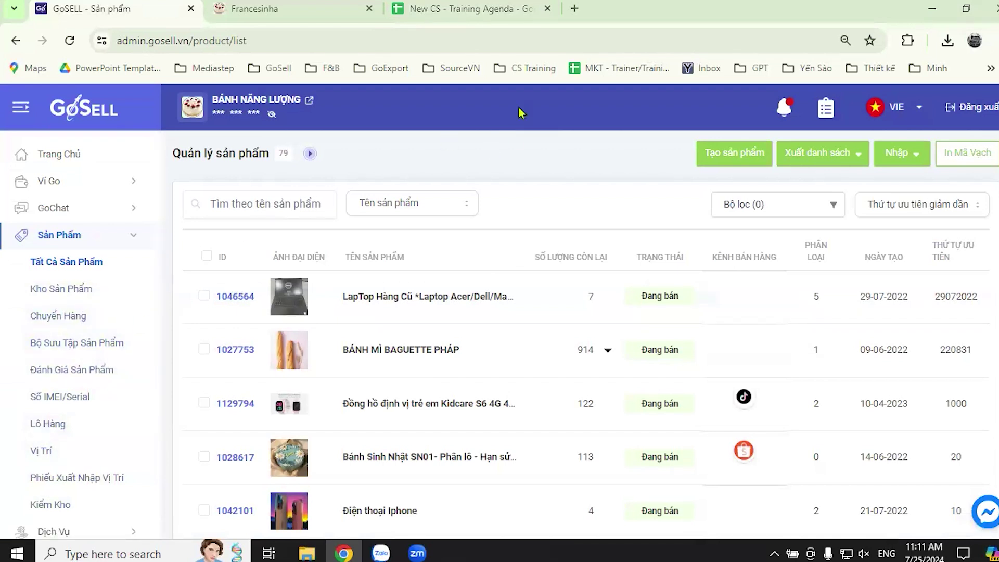
click(458, 9)
scroll(583, 405, down, 5)
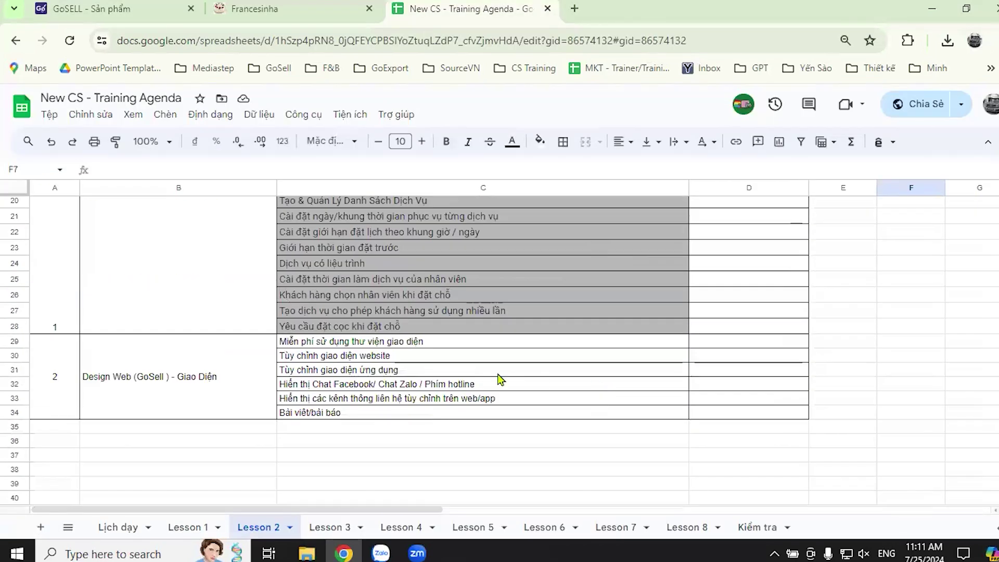
scroll(203, 289, down, 3)
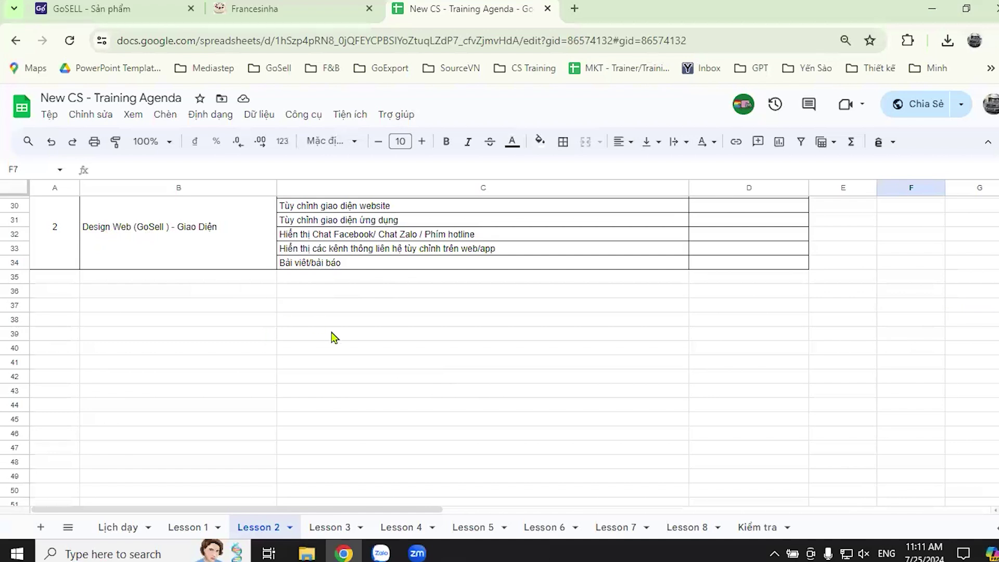
Switch to the storefront's Francesinha product page, view it from the beginning, and open the shop's home page.
click(292, 9)
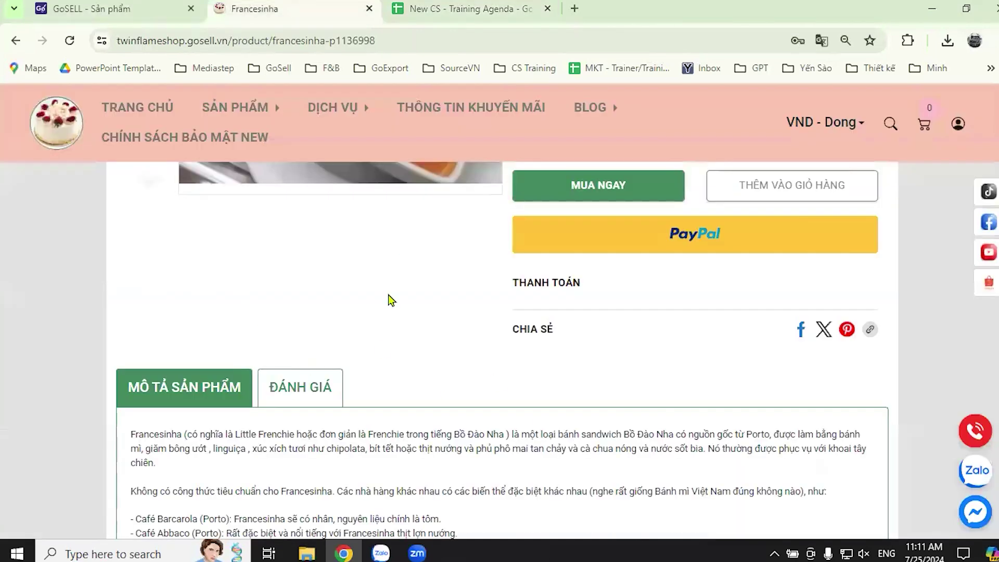
scroll(391, 375, up, 10)
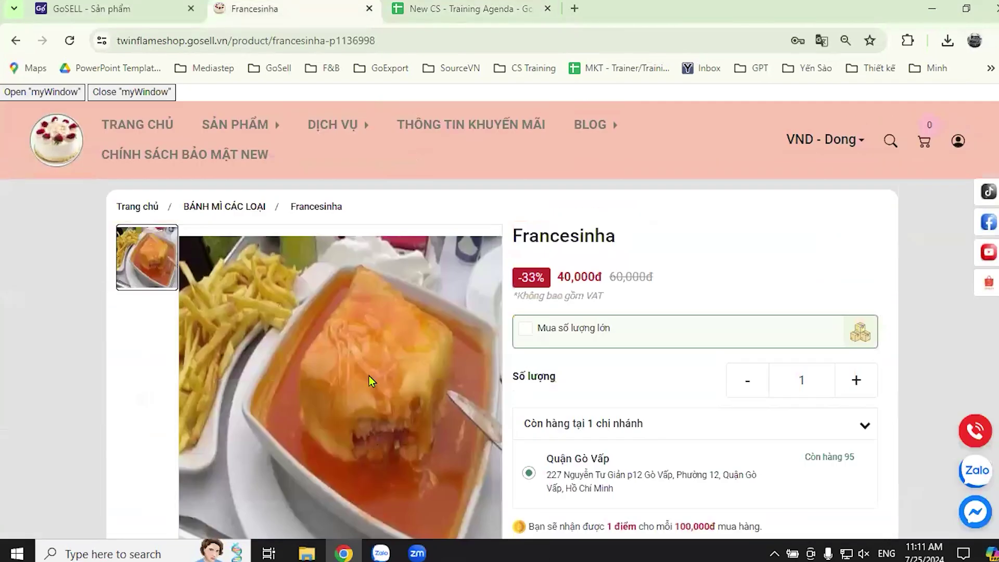
click(139, 127)
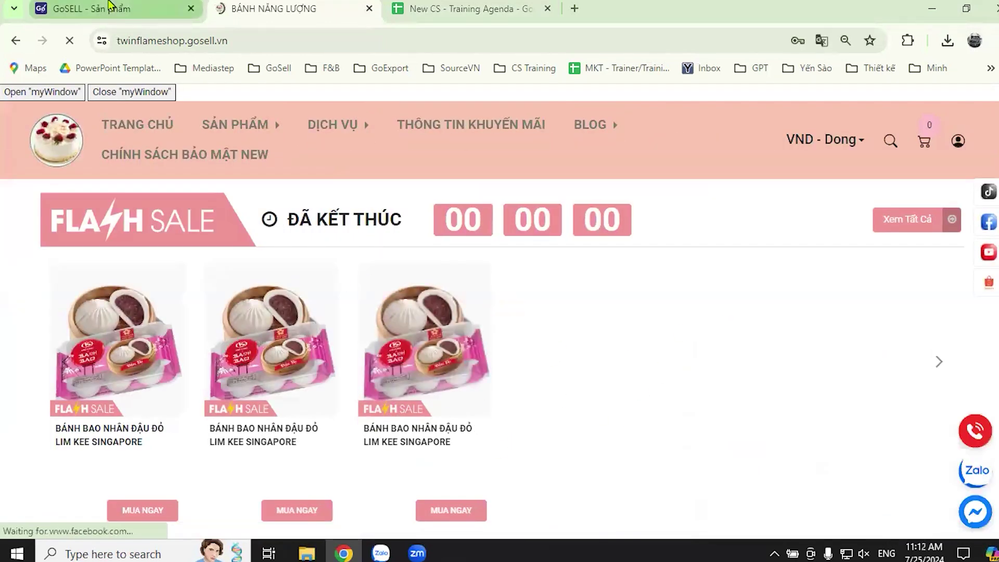
Switch back to the GoSELL admin, open Thiết Kế Giao Diện under Cửa Hàng Trực Tuyến, and look over the online store section's entries.
click(109, 8)
scroll(145, 368, down, 2)
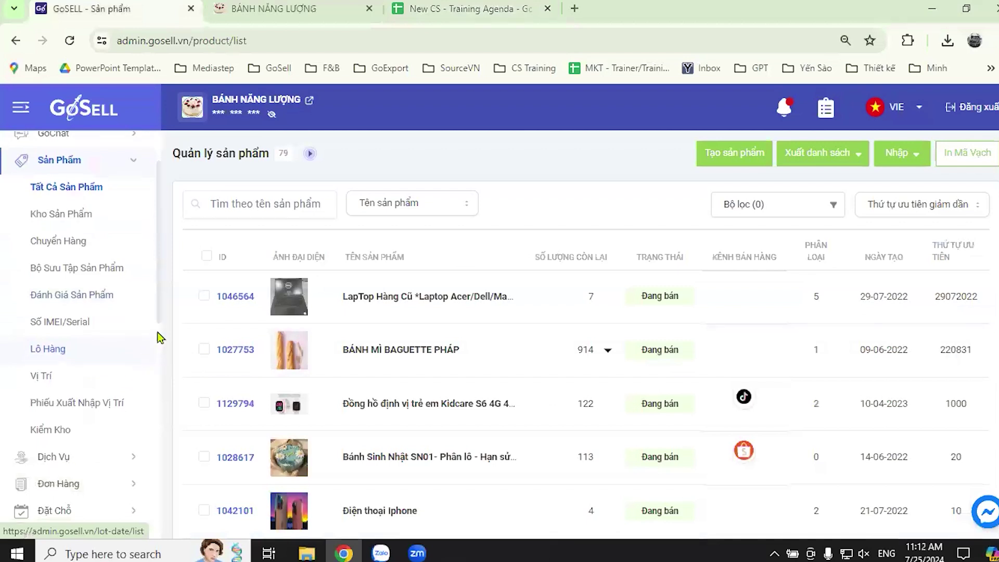
scroll(140, 322, down, 5)
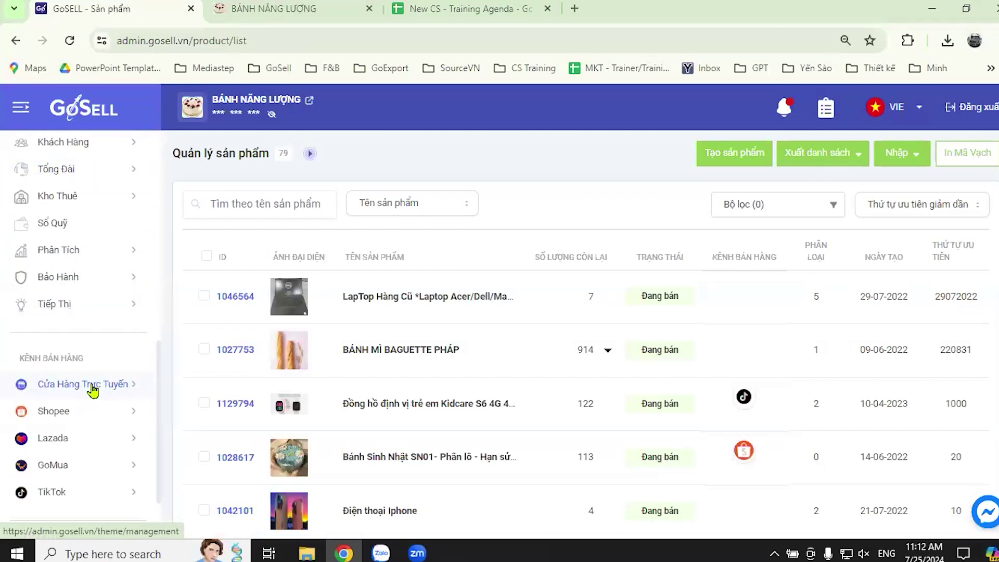
click(103, 390)
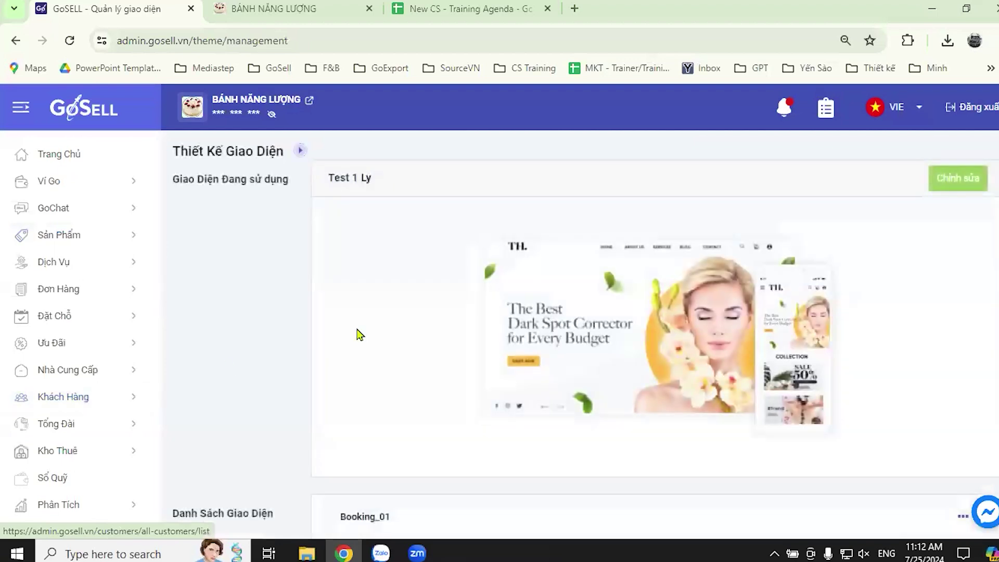
scroll(105, 387, down, 6)
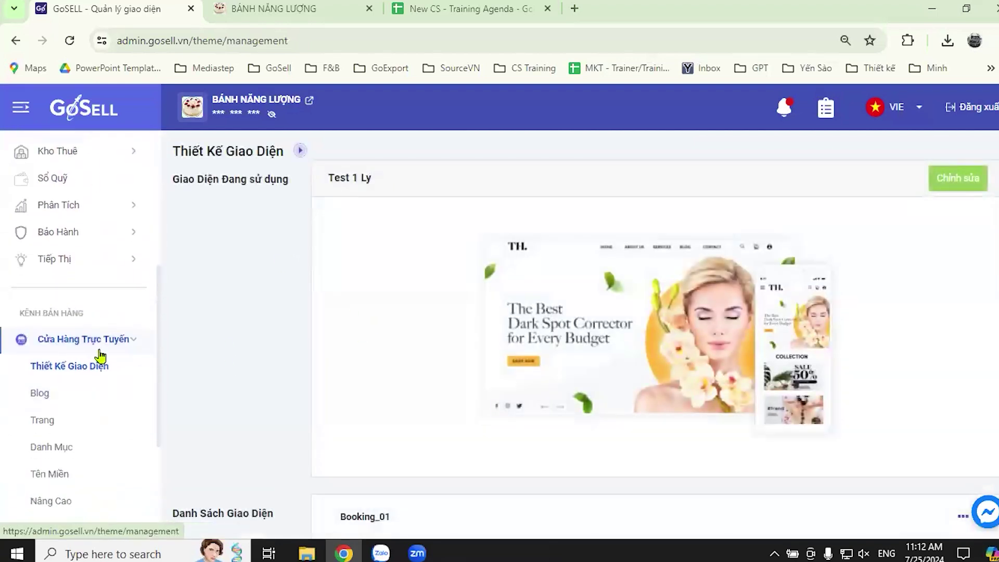
scroll(892, 350, down, 6)
scroll(879, 343, up, 6)
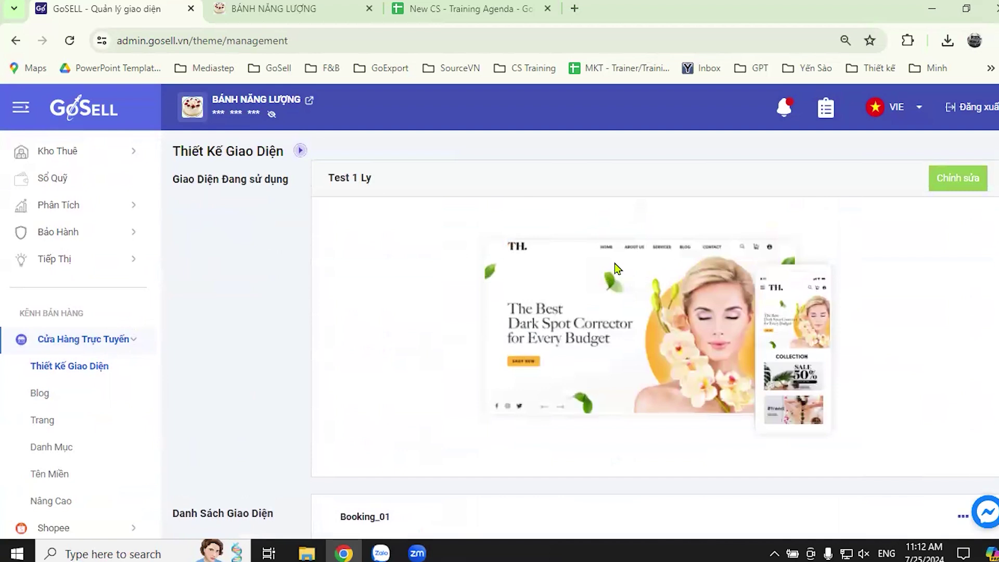
Delete the Merry Christmas theme from the saved theme list and confirm the deletion.
scroll(647, 297, down, 10)
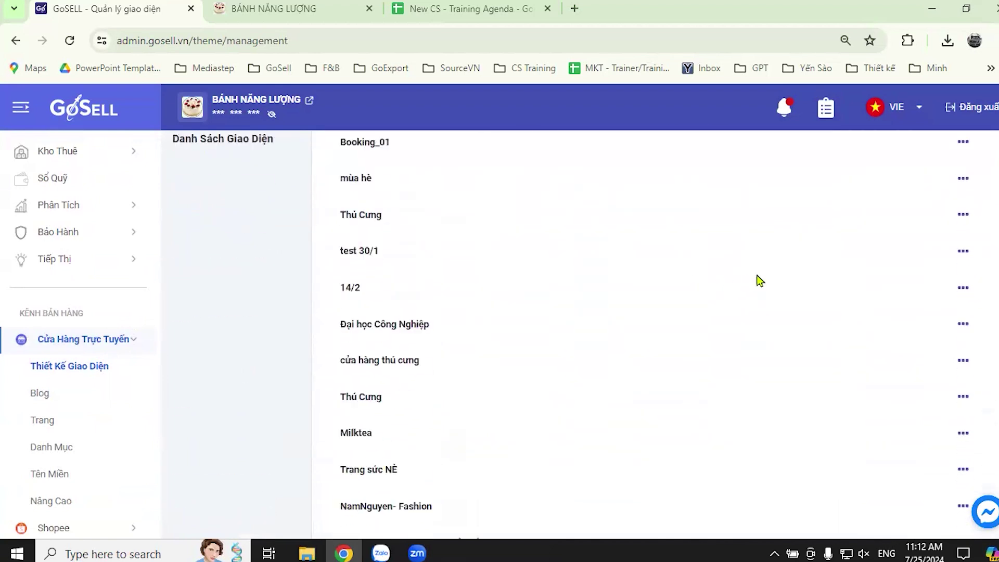
scroll(908, 373, up, 5)
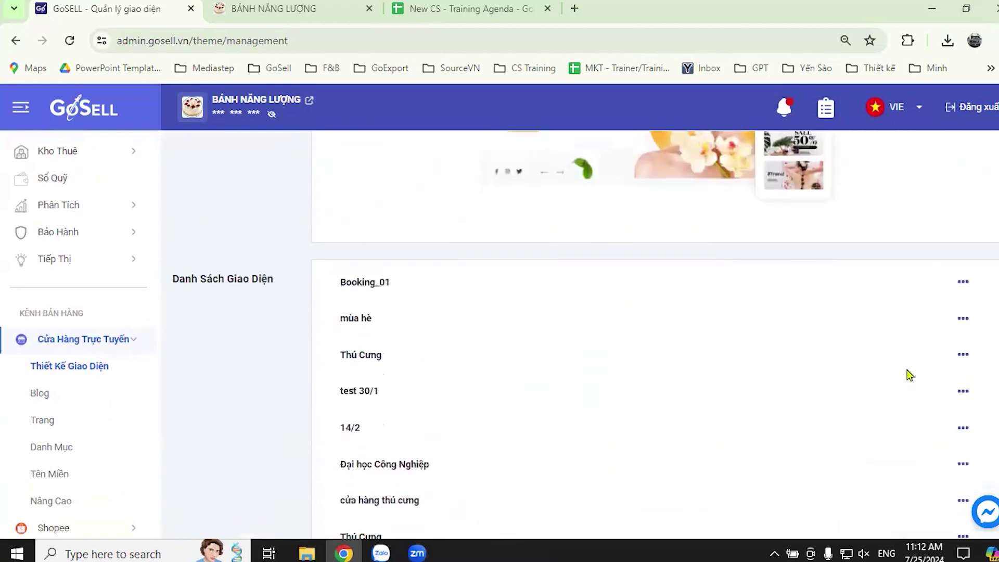
scroll(908, 374, down, 8)
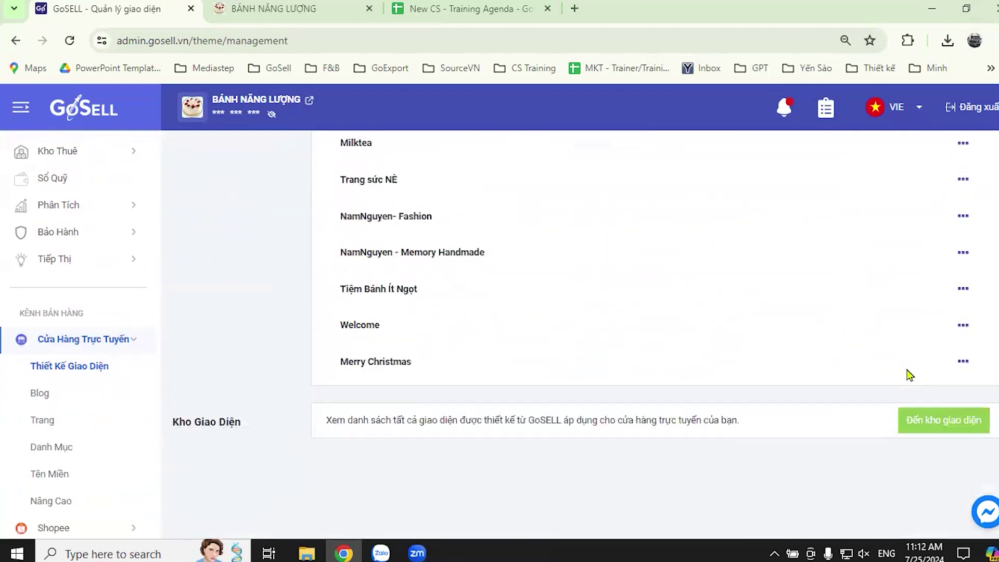
click(963, 363)
click(934, 449)
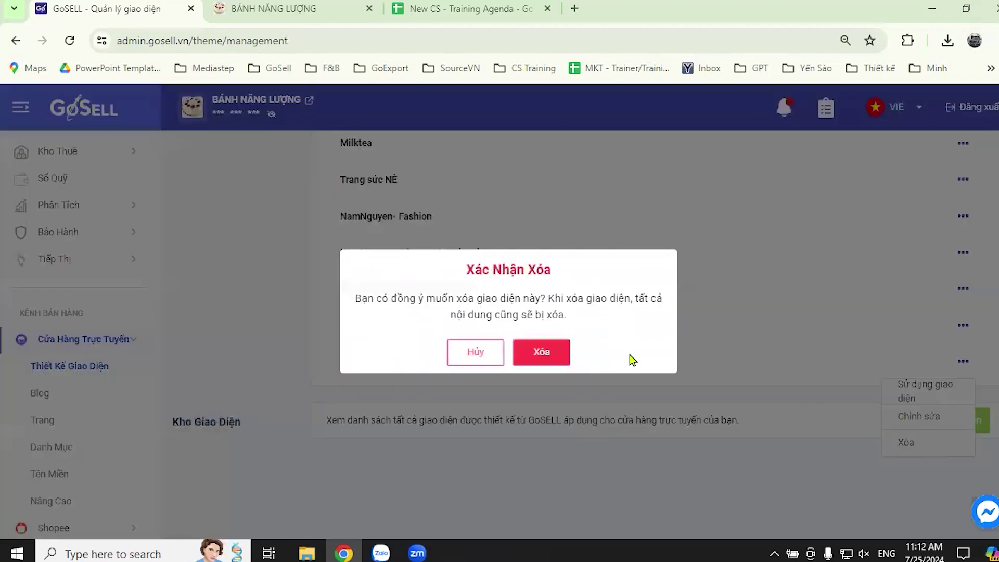
click(560, 356)
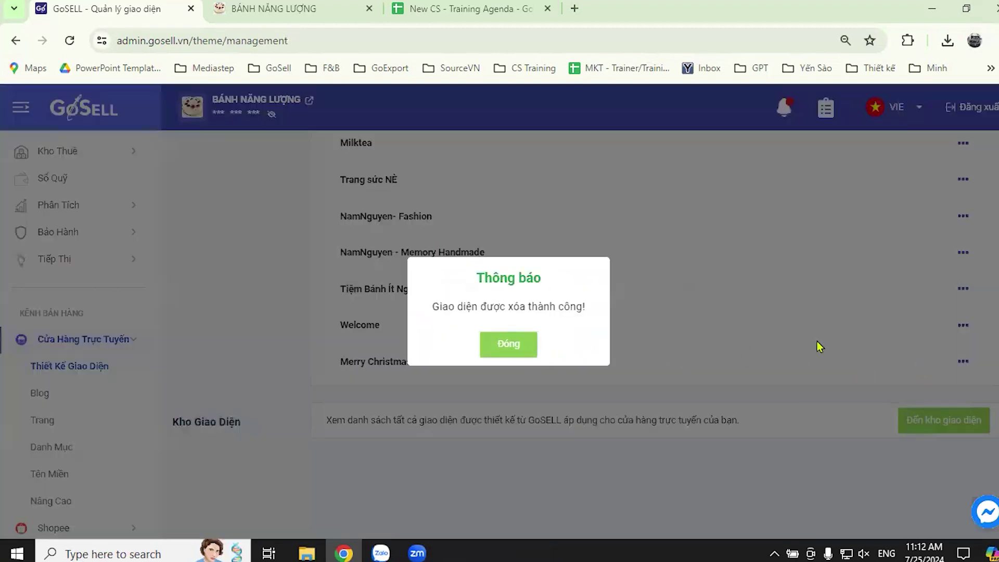
Delete the "cửa hàng thú cưng" theme from the saved theme list and confirm the deletion.
scroll(953, 362, down, 10)
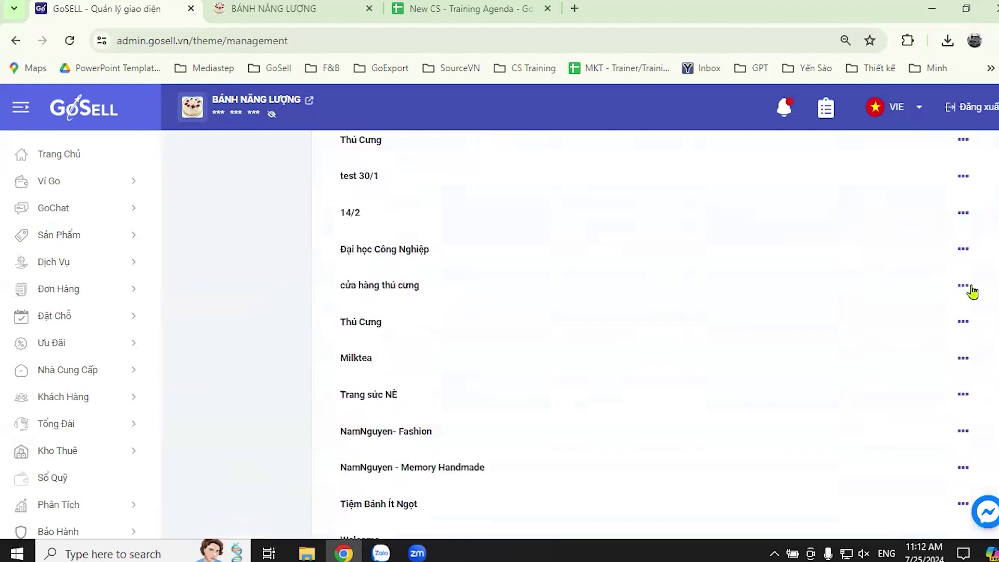
click(963, 288)
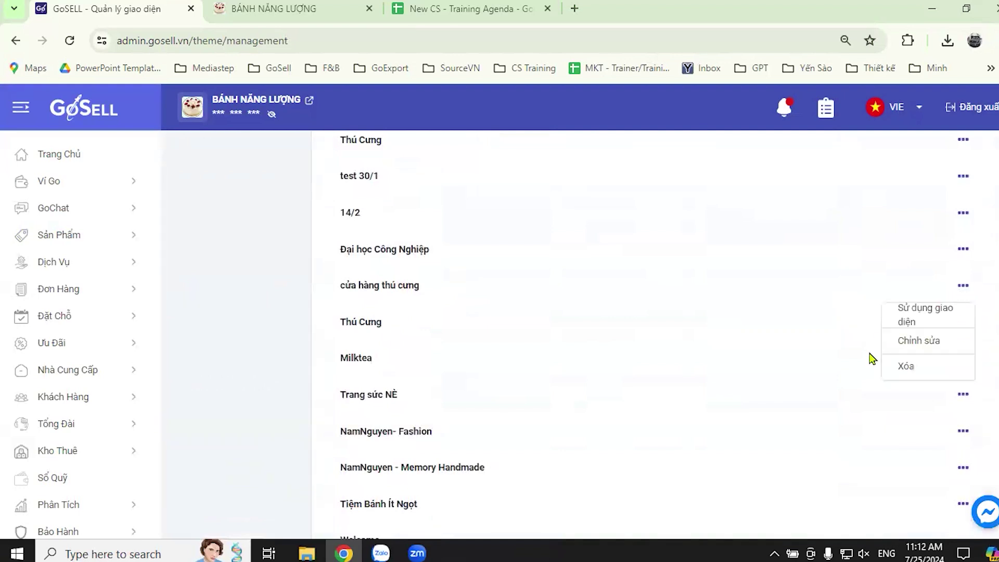
click(921, 369)
click(542, 355)
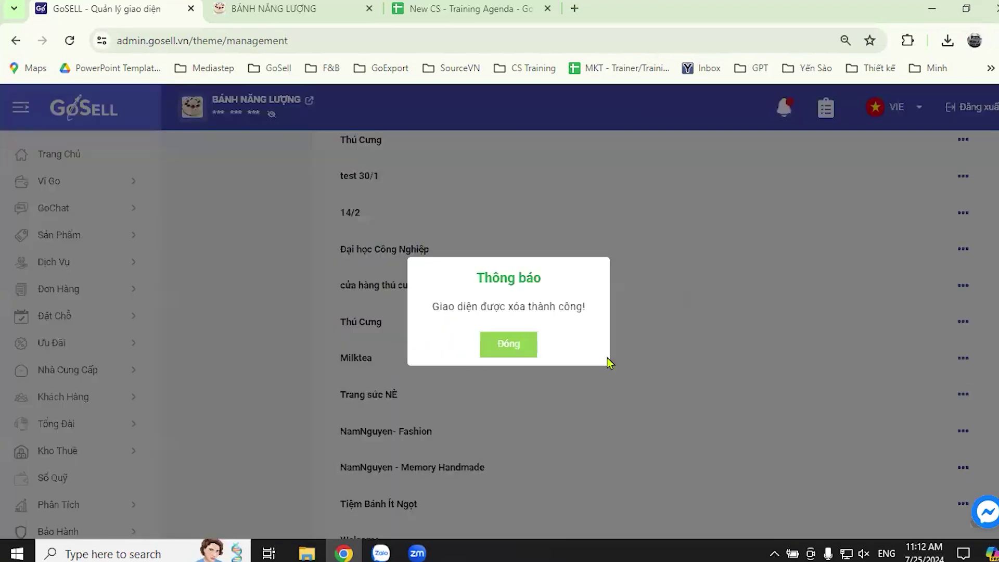
Delete the Memory Handmade theme from the saved theme list and confirm the deletion.
scroll(978, 392, down, 4)
scroll(978, 391, down, 6)
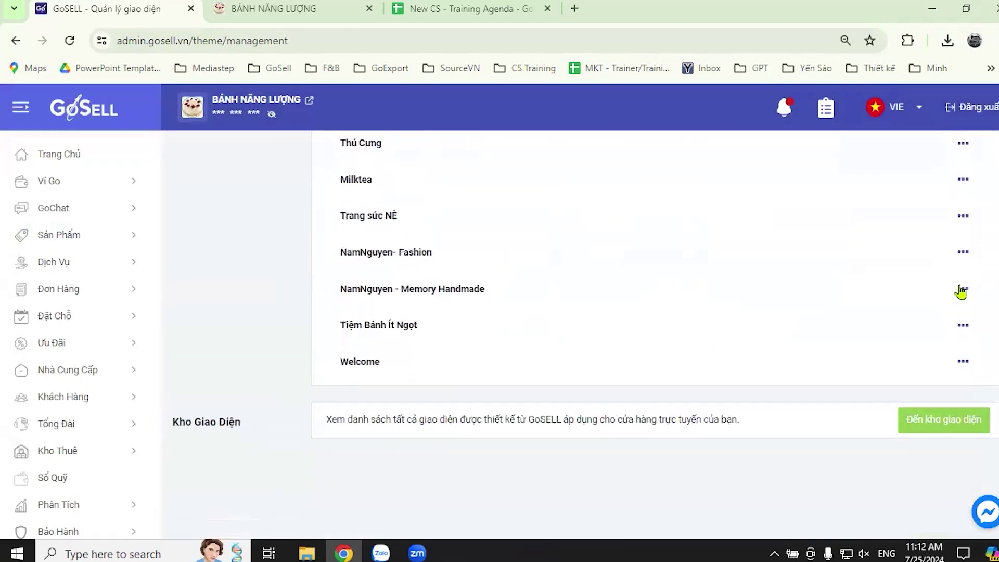
click(961, 291)
click(859, 370)
click(561, 355)
click(533, 350)
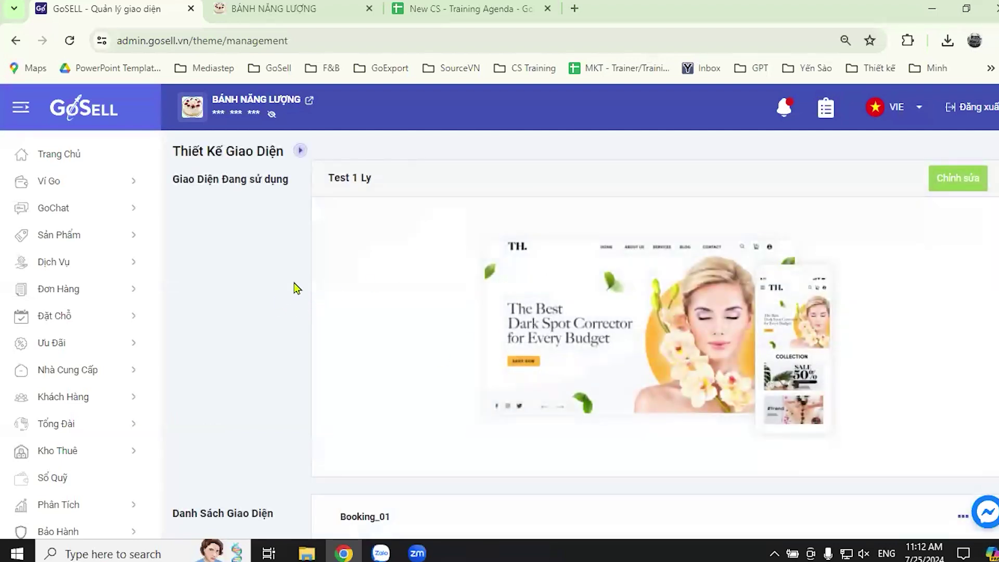
Open the GoSELL theme library (Kho Giao Diện) from the theme design page.
scroll(297, 289, down, 10)
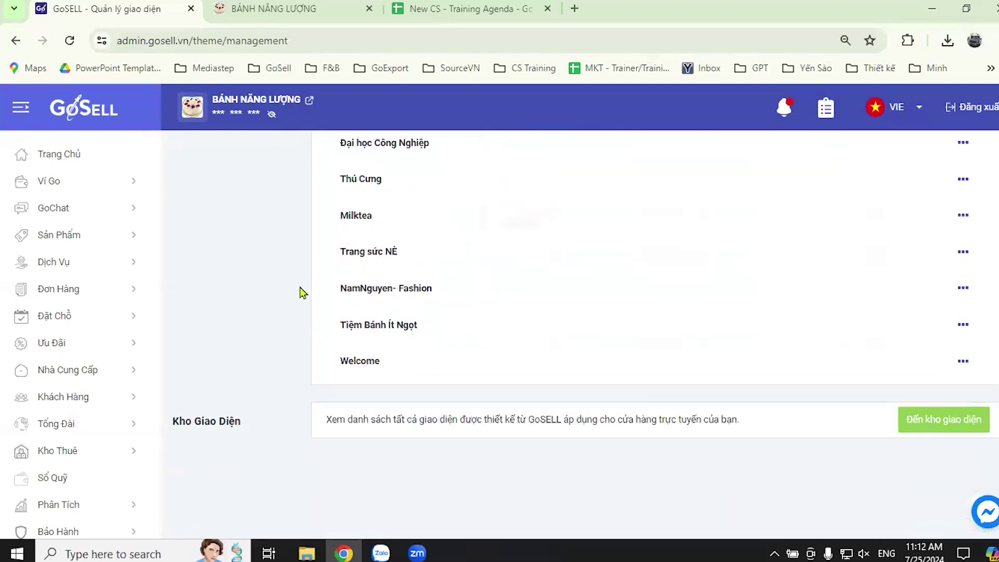
click(957, 423)
mouse_move(322, 324)
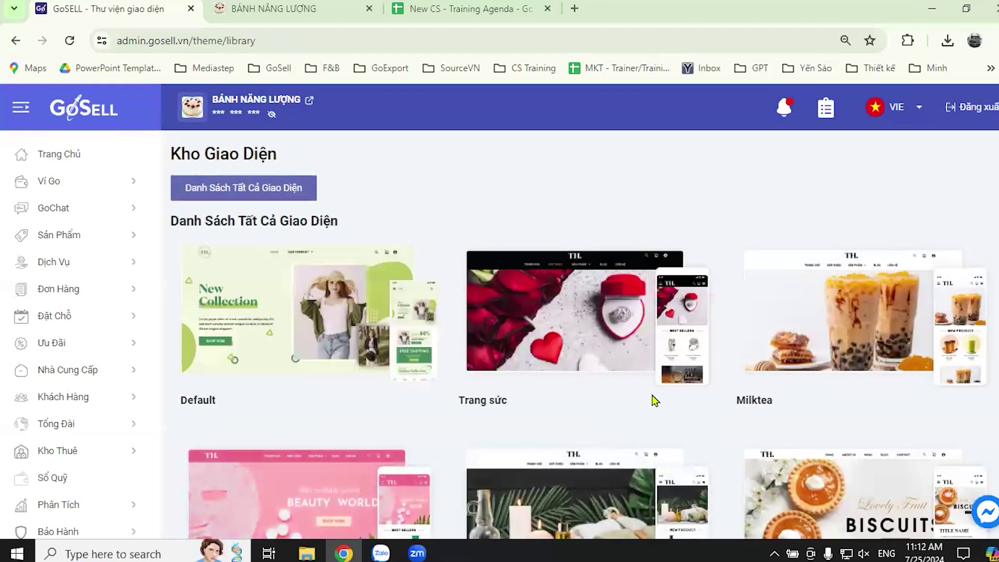
Browse the whole list of available themes in the library and return to its beginning.
mouse_move(506, 341)
scroll(677, 276, down, 10)
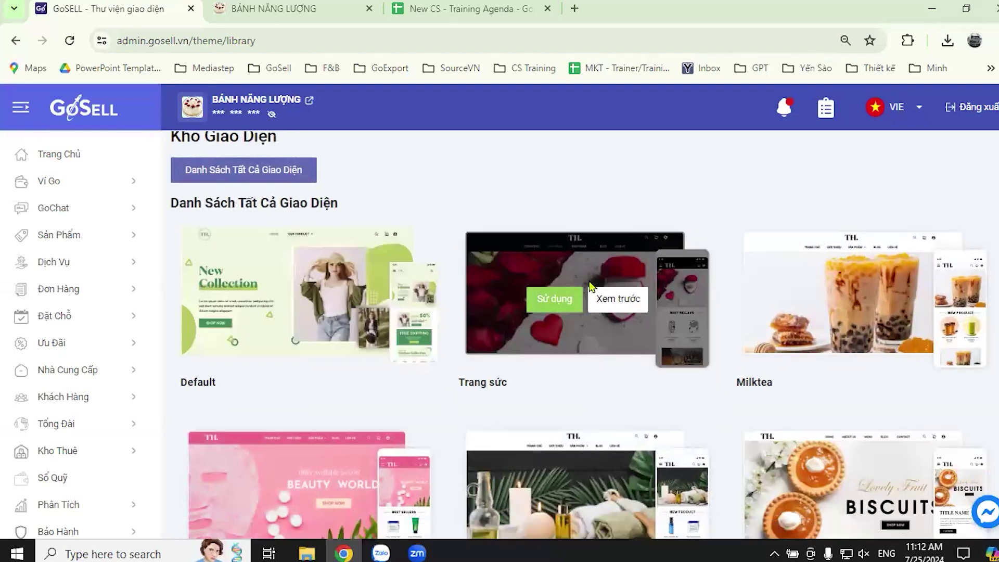
scroll(693, 307, down, 4)
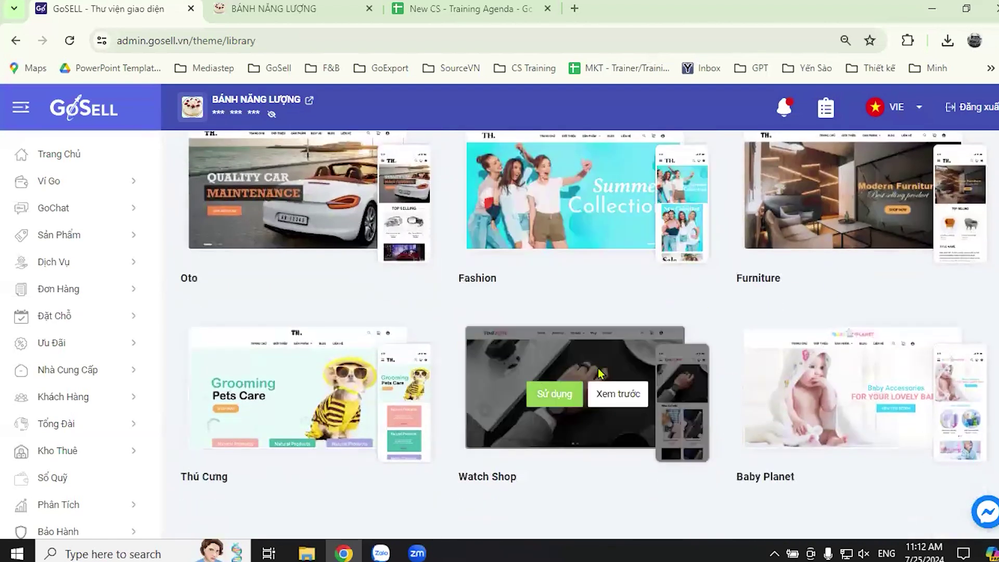
scroll(604, 328, up, 7)
scroll(624, 313, up, 7)
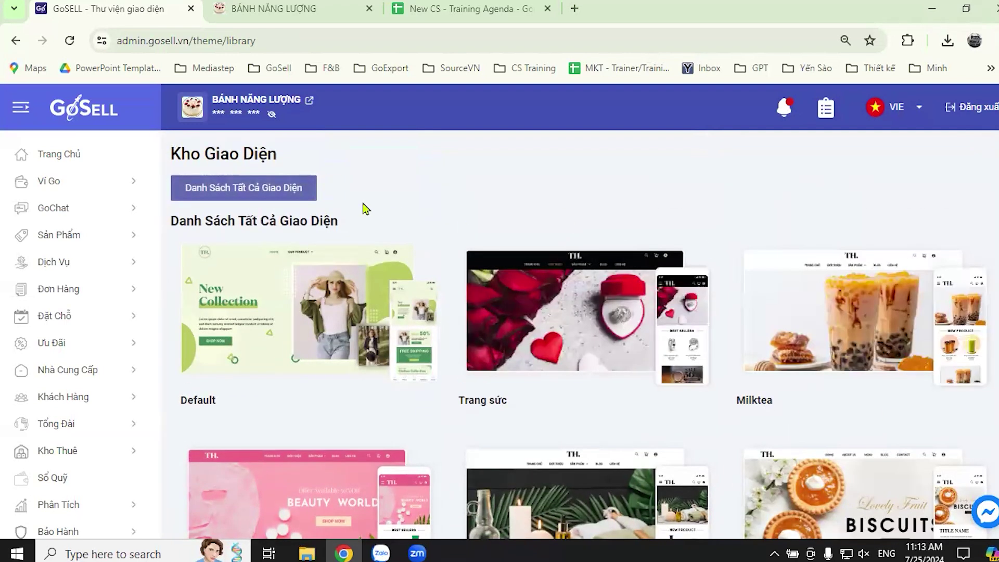
scroll(760, 251, down, 2)
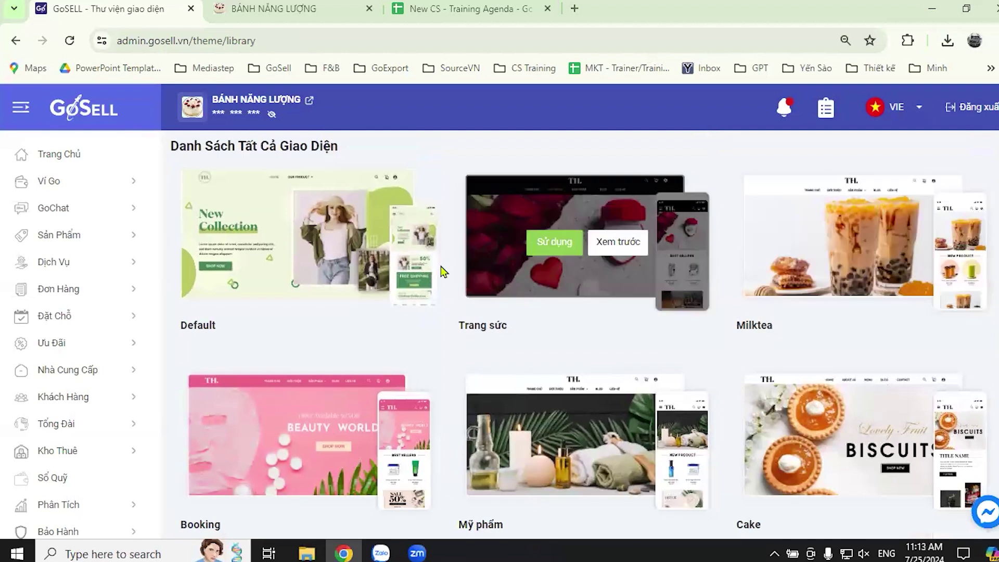
scroll(694, 262, down, 14)
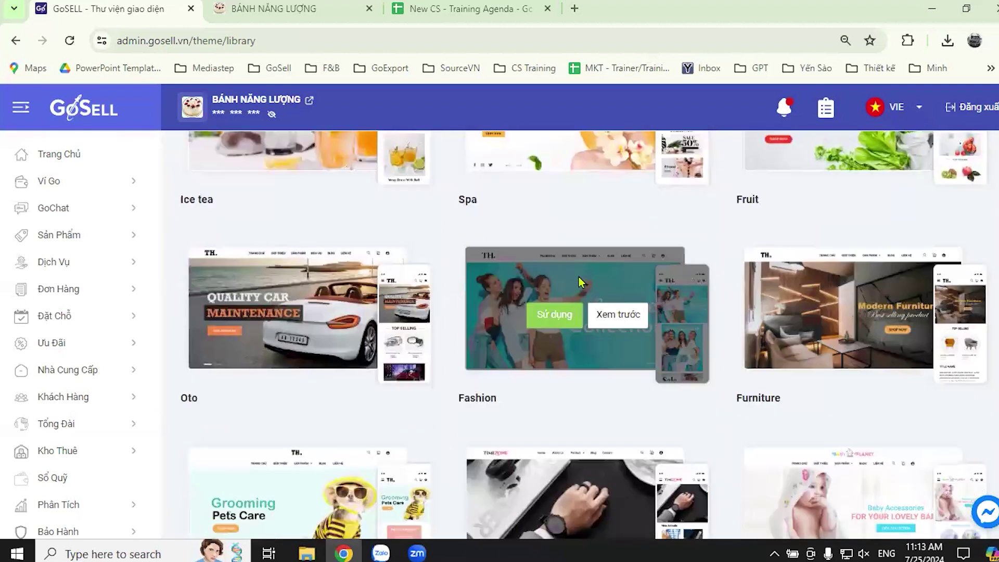
scroll(546, 320, up, 15)
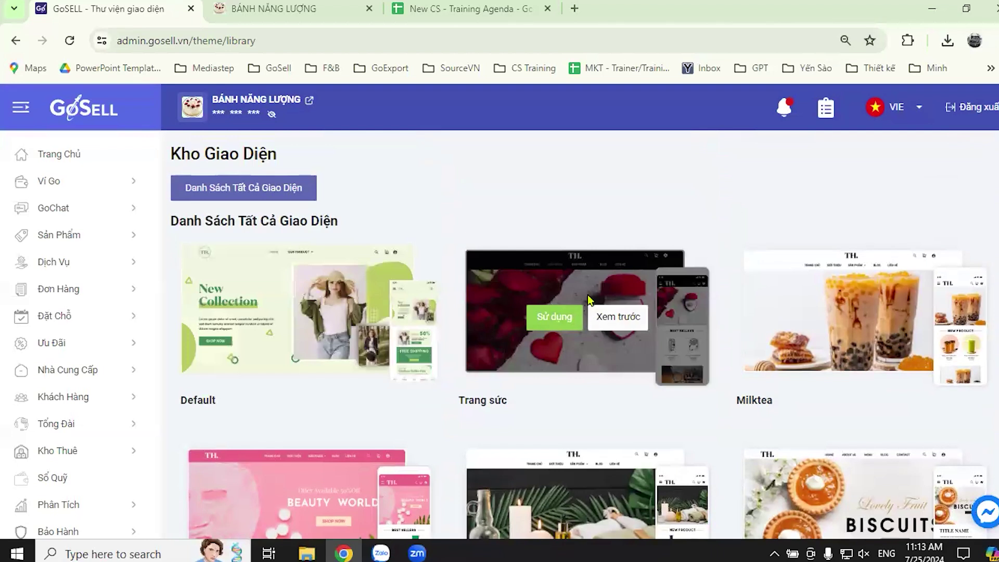
Examine the library themes by industry, including Milktea, Cake, Fruit, Oto, Fashion, Furniture, Thú Cưng, Watch Shop and Baby Planet.
scroll(864, 365, down, 2)
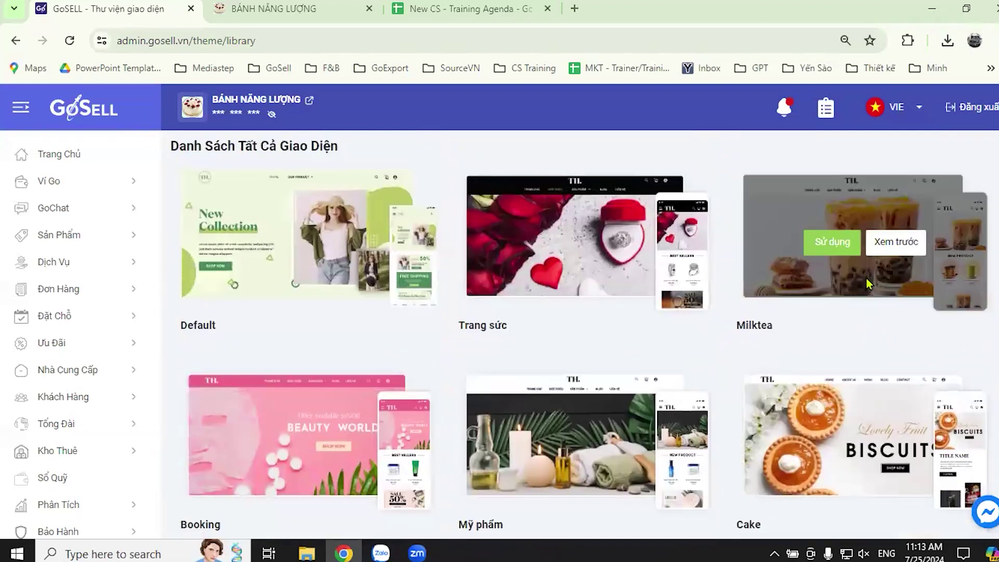
scroll(442, 349, down, 5)
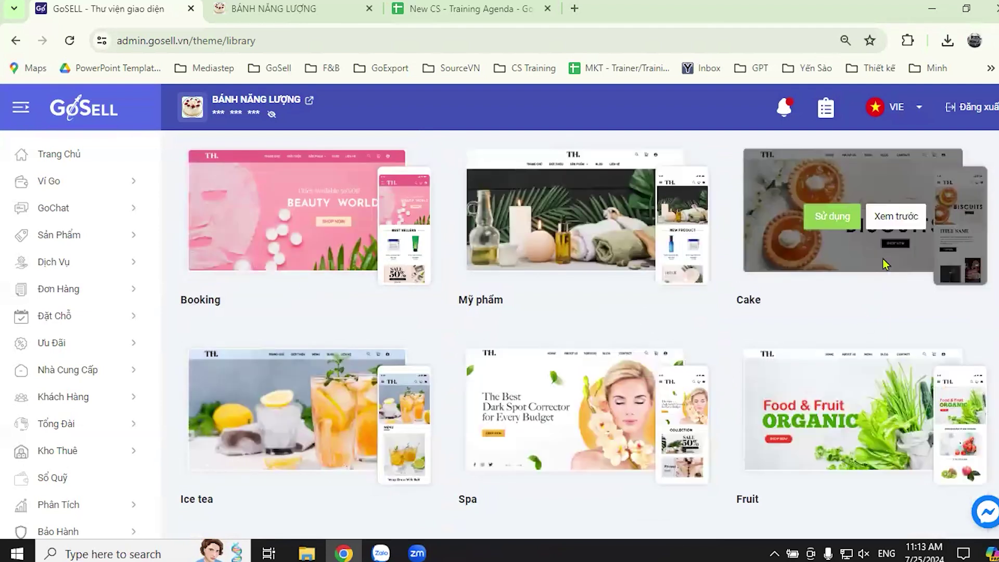
scroll(536, 385, down, 3)
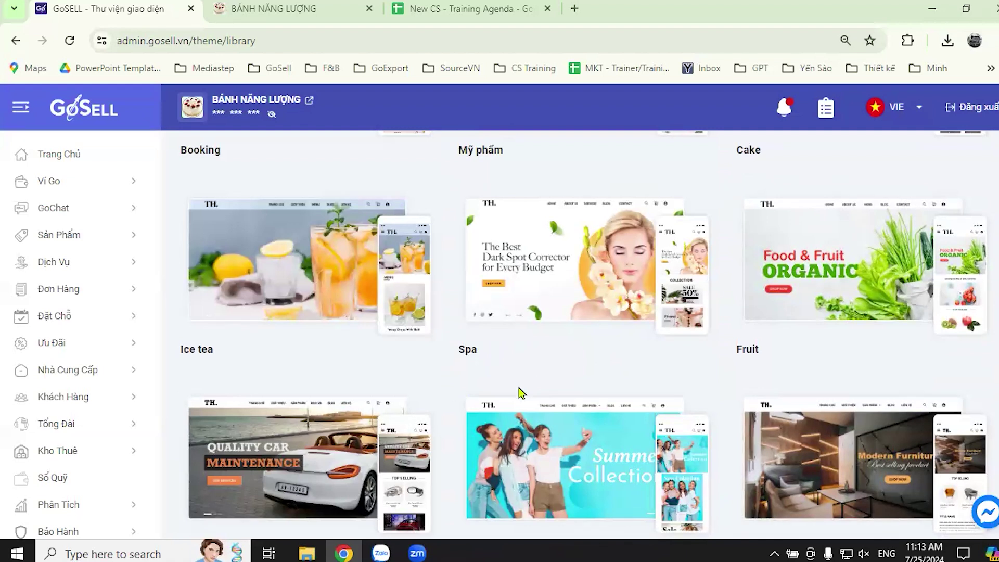
mouse_move(839, 306)
scroll(313, 299, down, 4)
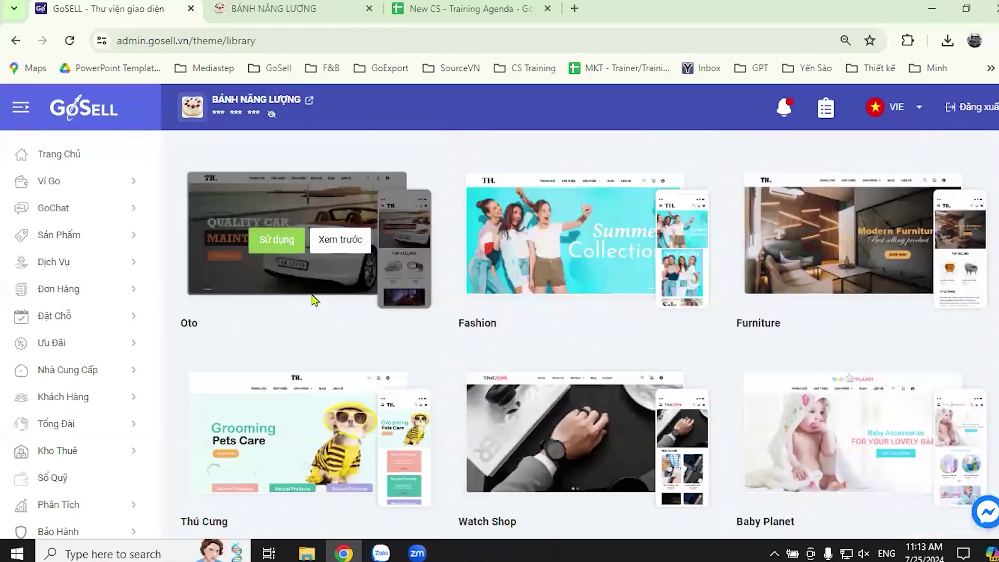
mouse_move(231, 391)
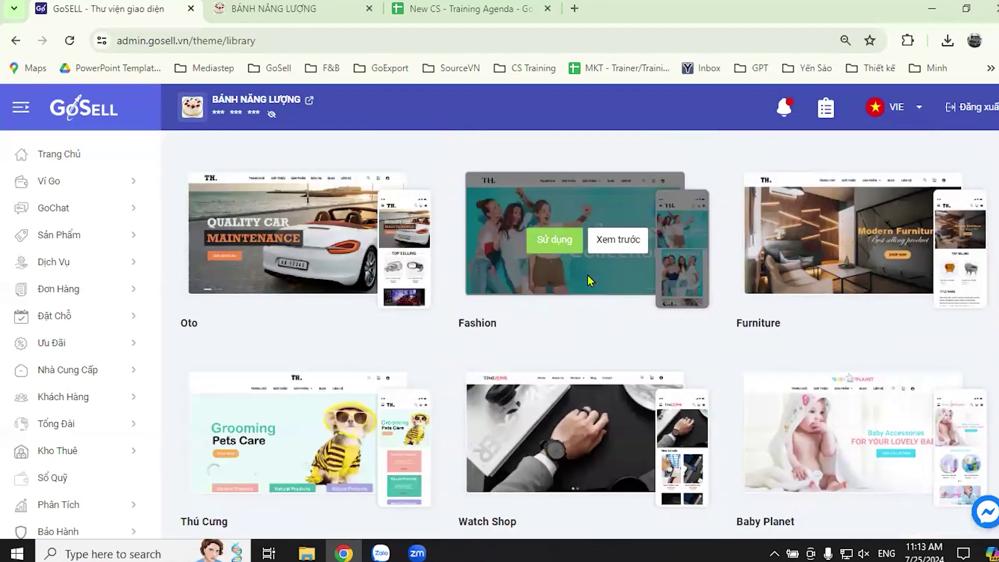
mouse_move(621, 375)
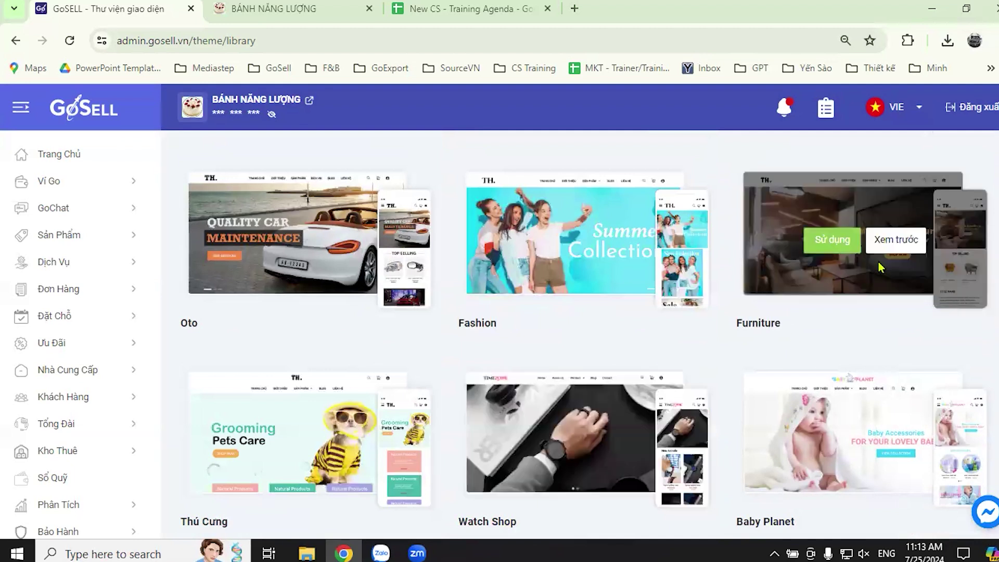
scroll(568, 364, down, 1)
mouse_move(319, 417)
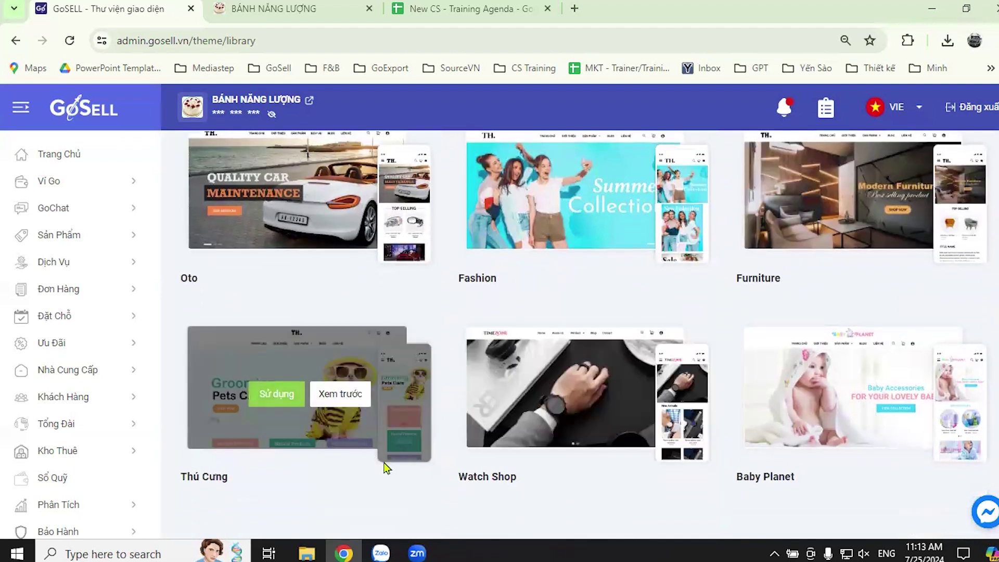
mouse_move(579, 433)
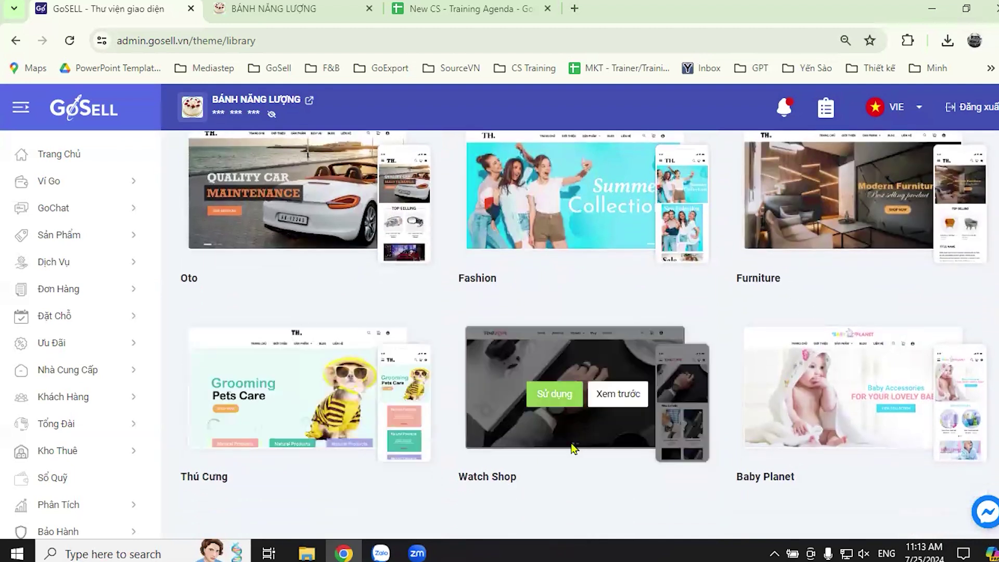
mouse_move(806, 432)
scroll(521, 406, up, 15)
scroll(474, 398, down, 8)
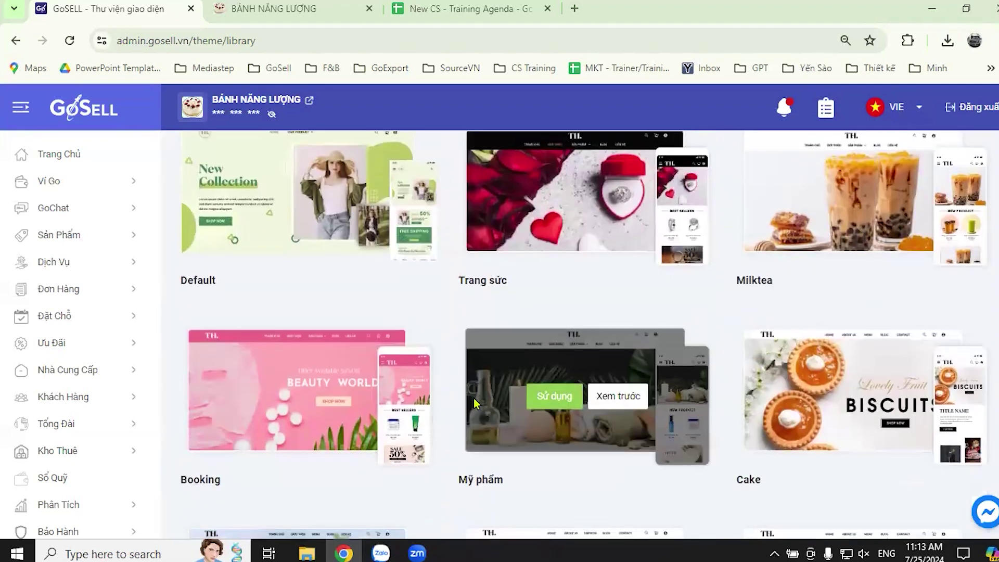
Preview the Trang sức theme from the library and close the preview.
scroll(388, 359, up, 7)
scroll(366, 323, up, 1)
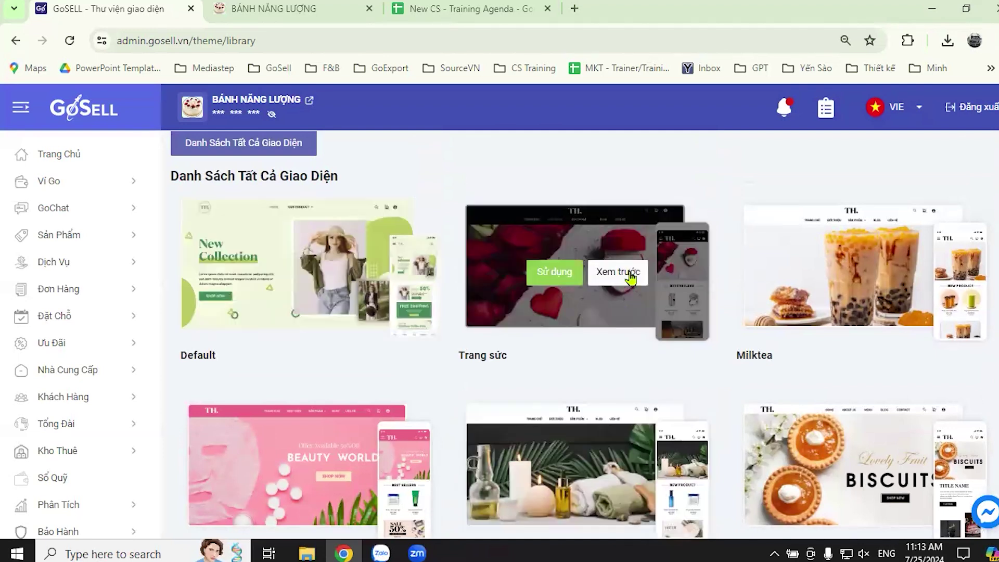
click(630, 272)
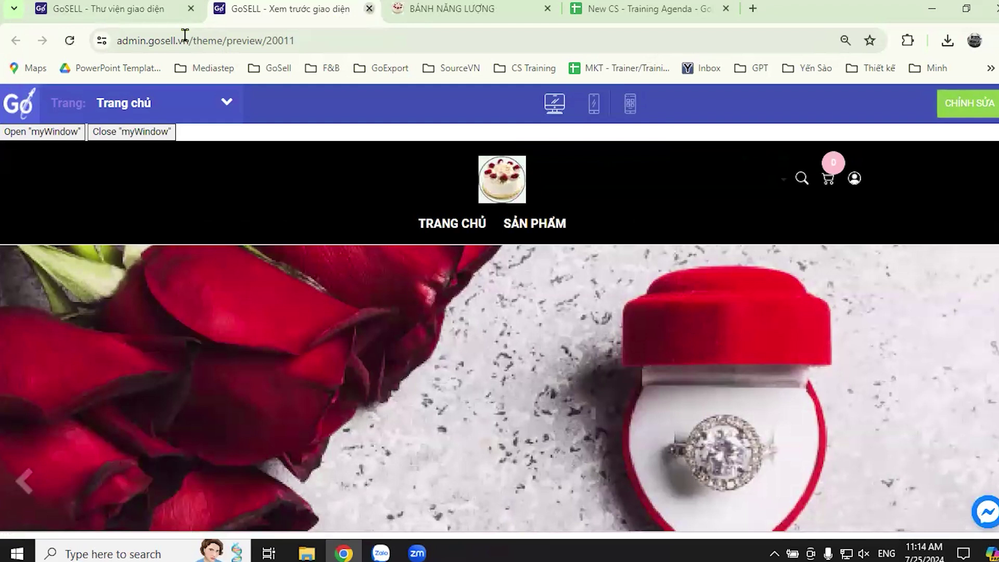
key(ctrl+w)
Preview the Spa theme from the library and look through its home page sections.
scroll(599, 354, down, 10)
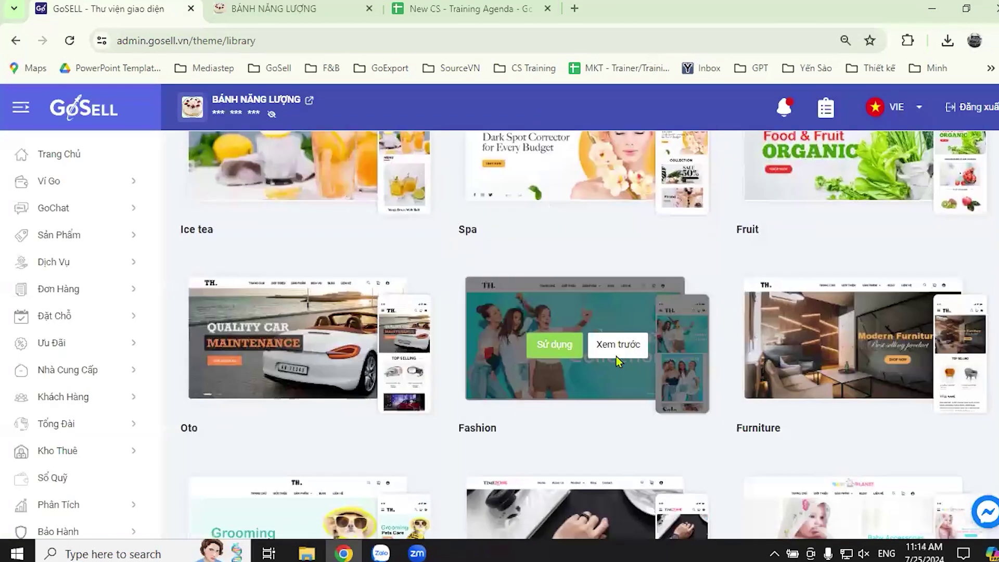
scroll(630, 349, down, 3)
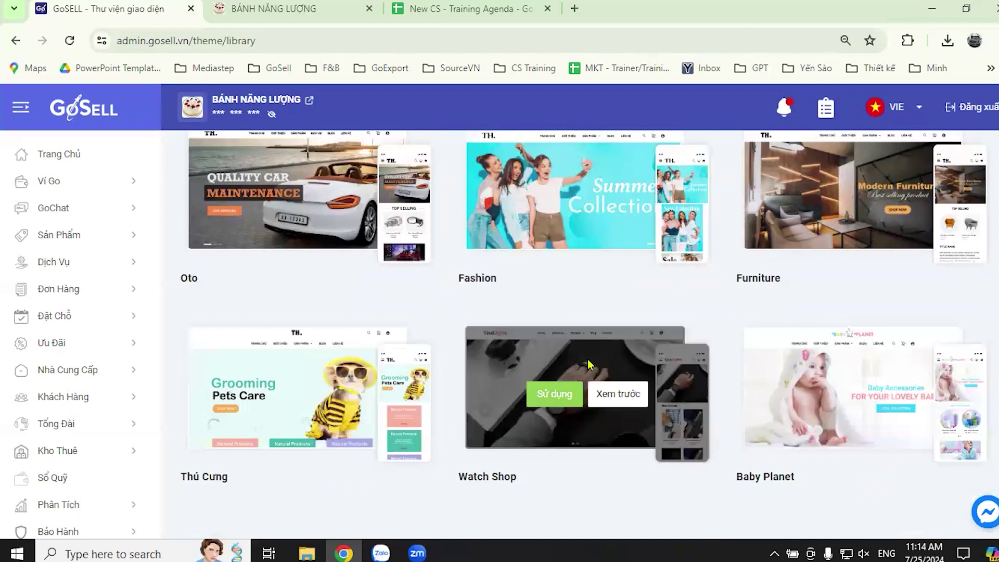
scroll(592, 366, up, 4)
scroll(589, 360, up, 6)
scroll(643, 391, down, 3)
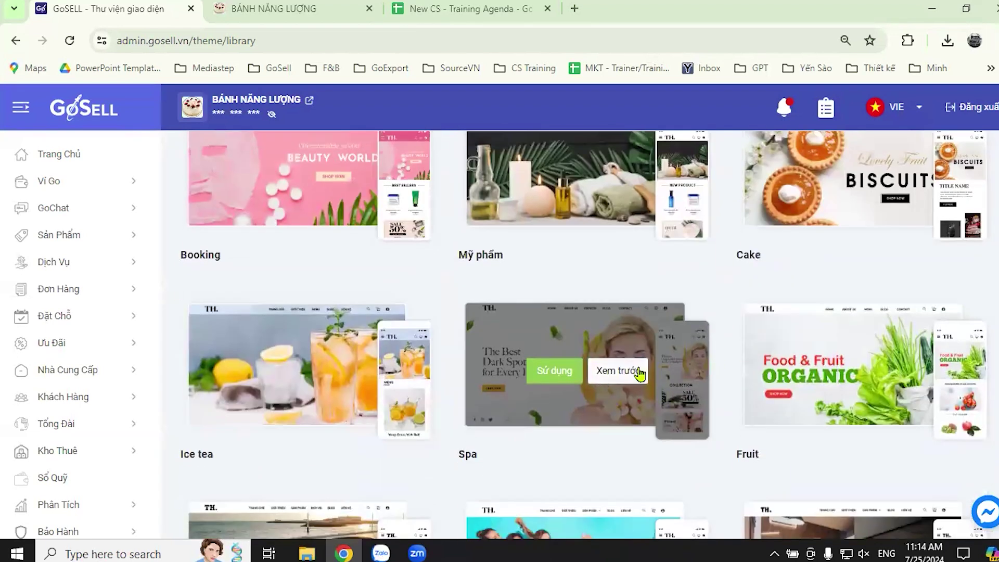
click(635, 378)
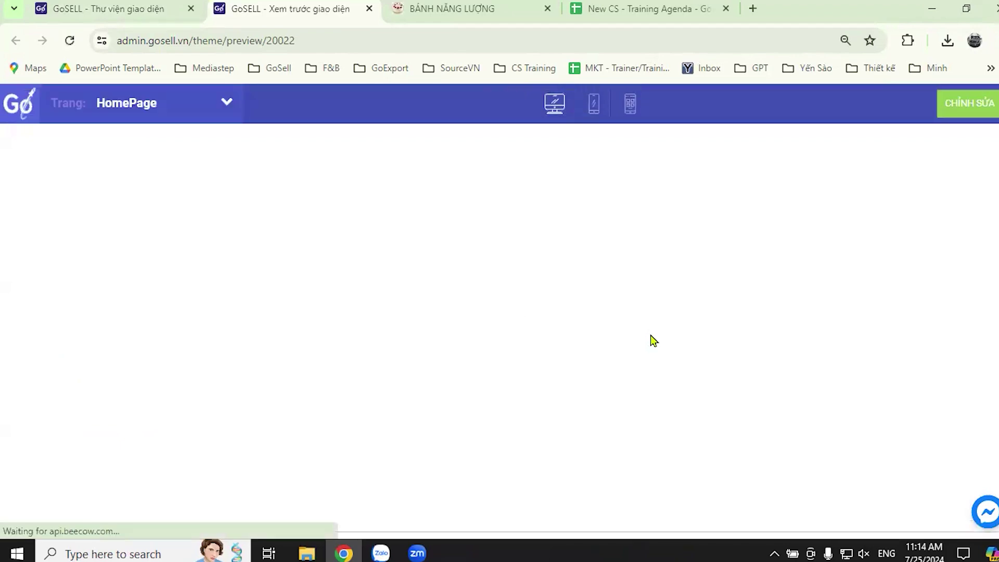
scroll(520, 368, down, 7)
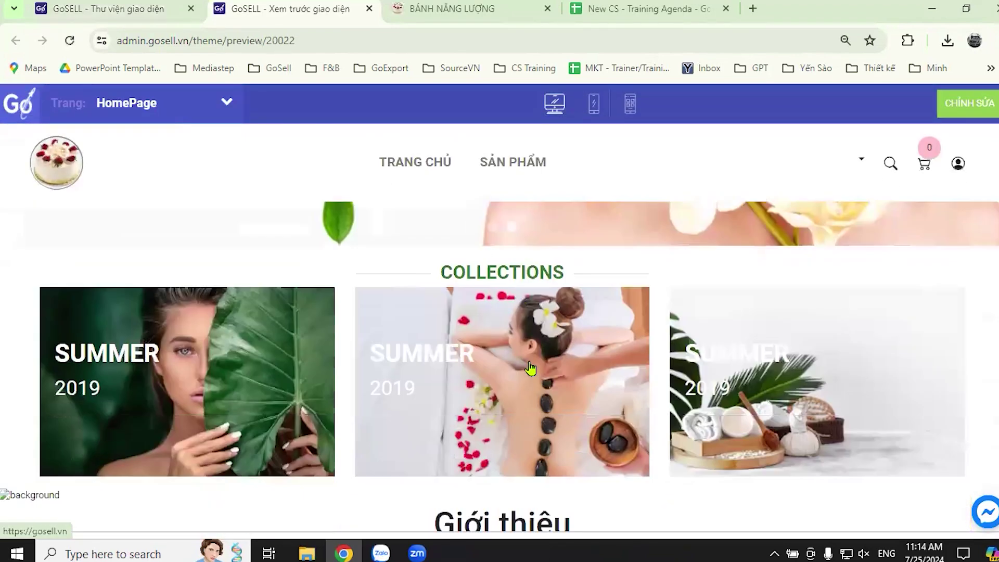
scroll(531, 369, up, 3)
scroll(529, 368, down, 5)
scroll(530, 368, up, 10)
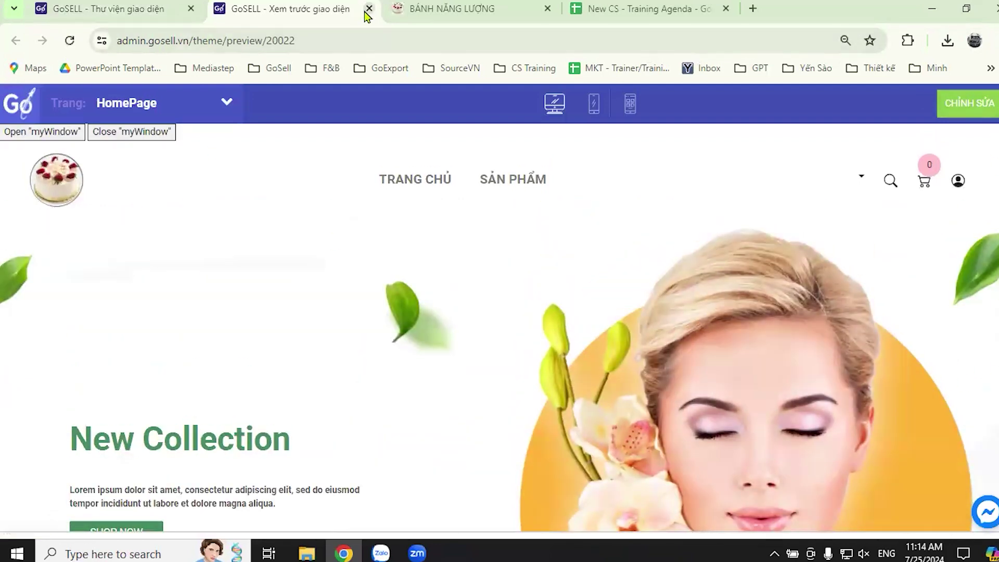
Go back to the theme management page and open the theme in use, Test 1 Ly, for editing.
click(177, 10)
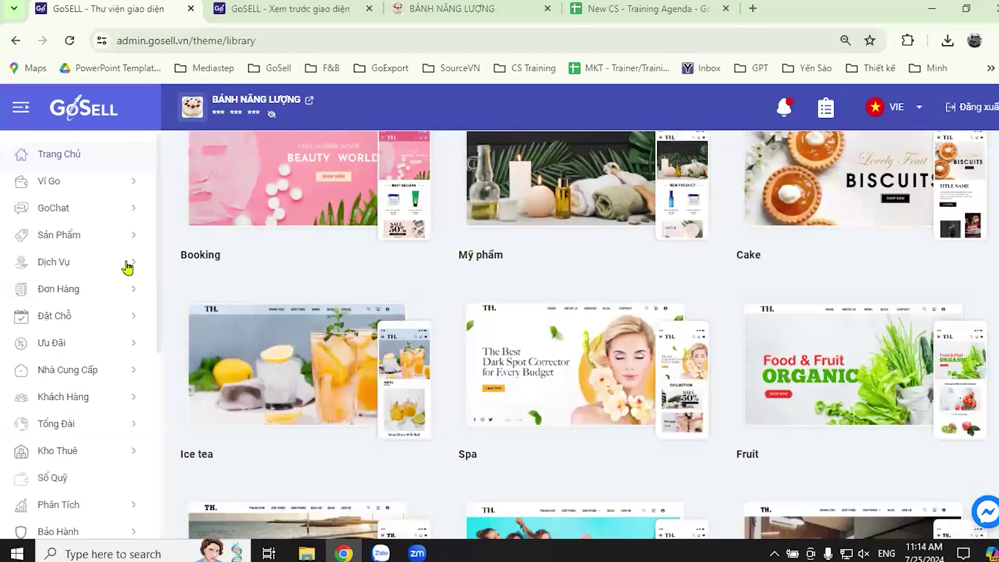
scroll(128, 439, down, 4)
click(96, 416)
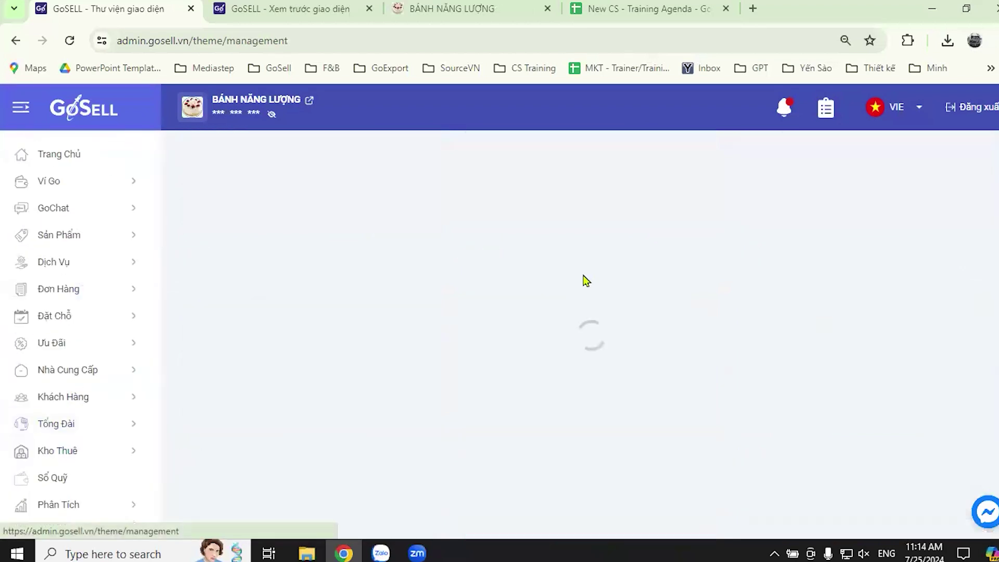
click(939, 182)
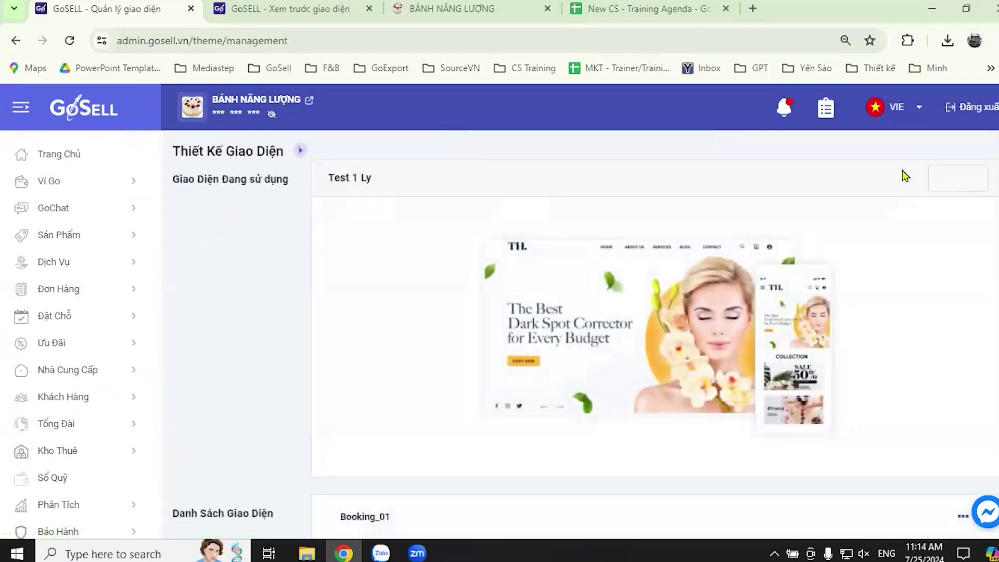
Close the Spa theme preview and bring up the theme editor.
click(422, 10)
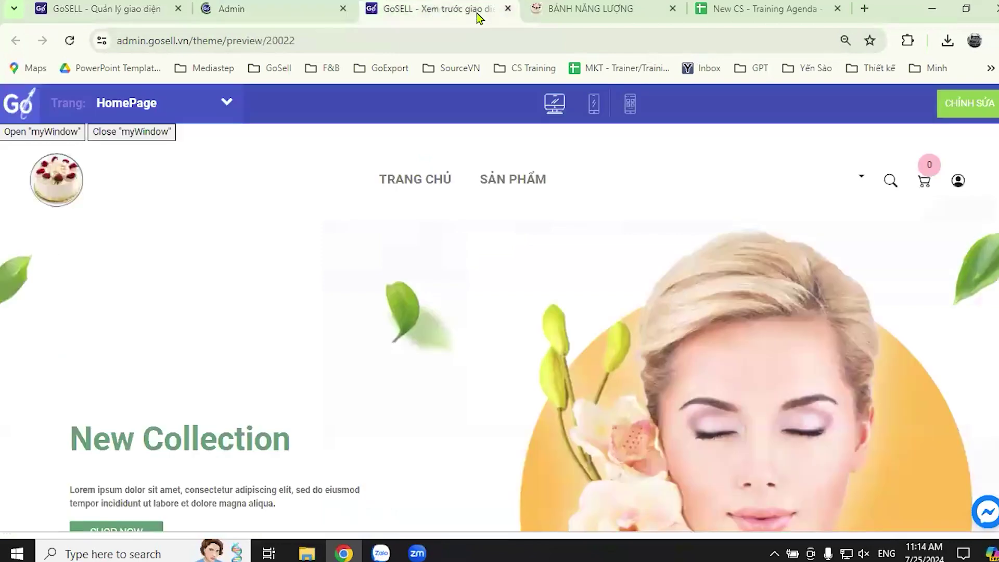
click(254, 11)
click(446, 5)
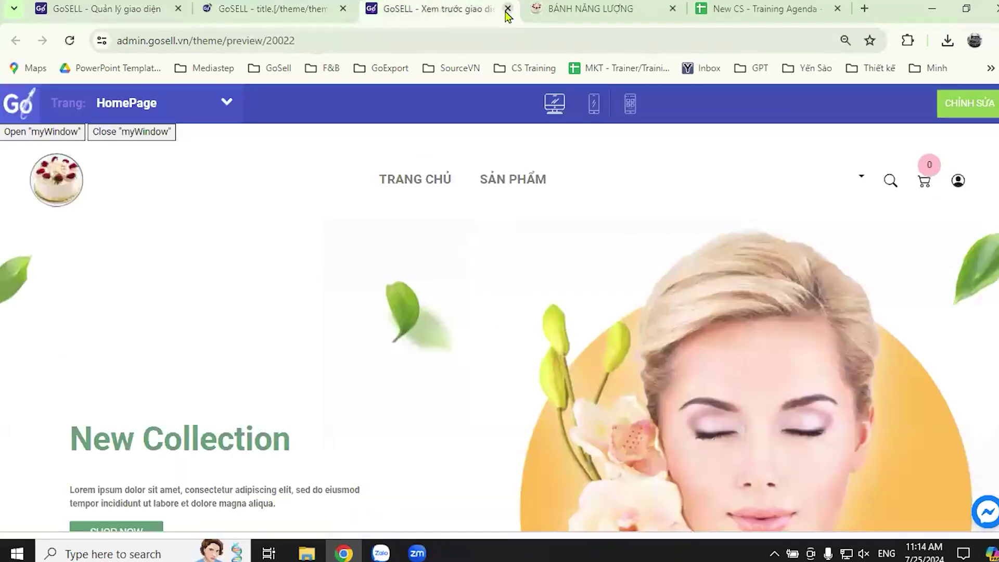
key(ctrl+w)
click(268, 16)
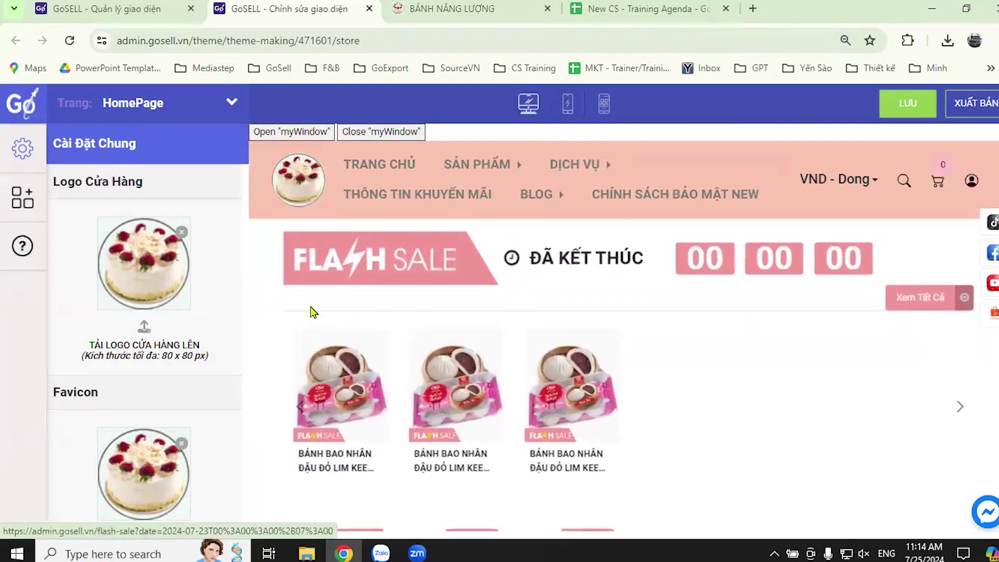
Check the live storefront, then examine the store logo and favicon settings and their maximum image sizes in the theme editor.
click(404, 167)
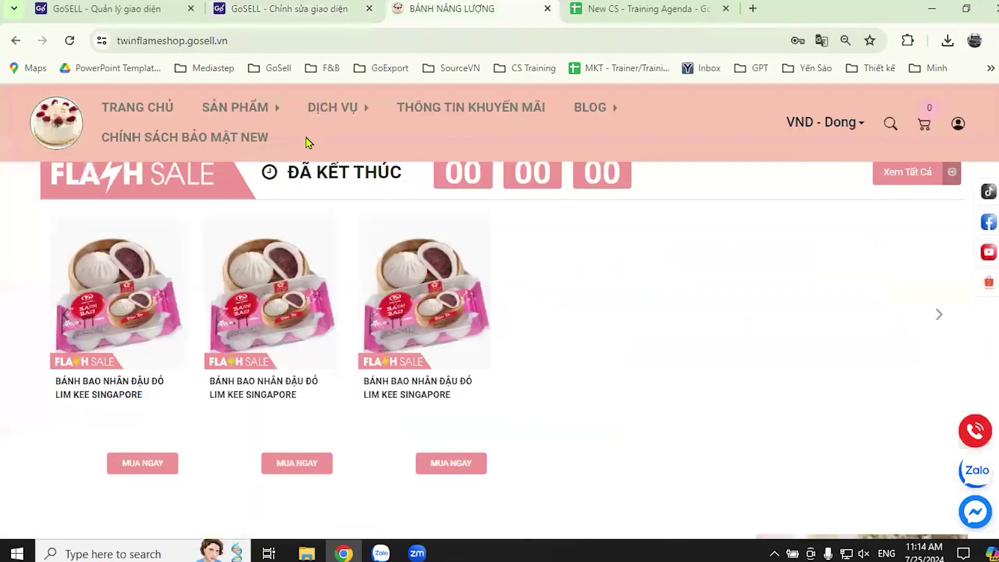
click(283, 8)
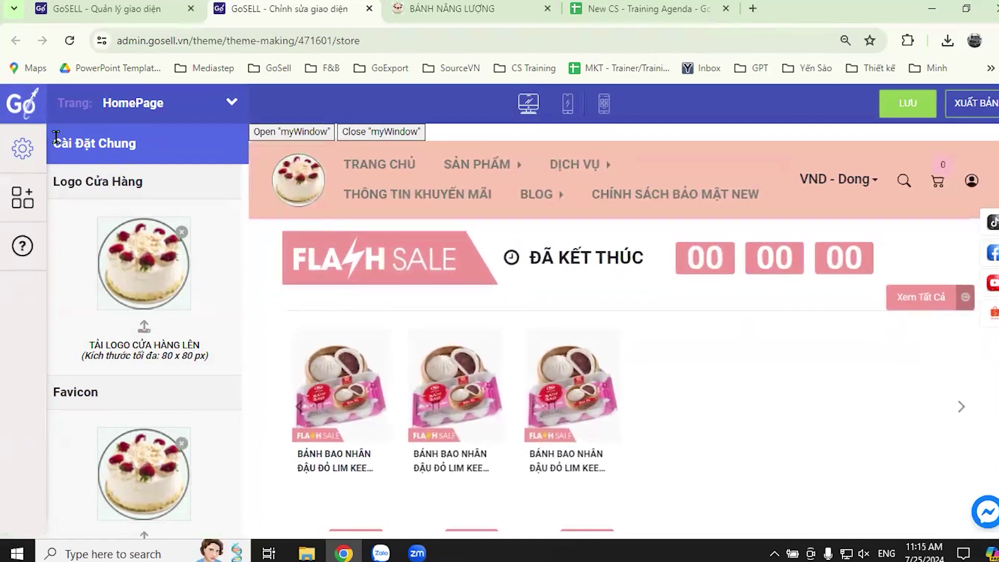
scroll(201, 272, down, 2)
scroll(206, 245, up, 2)
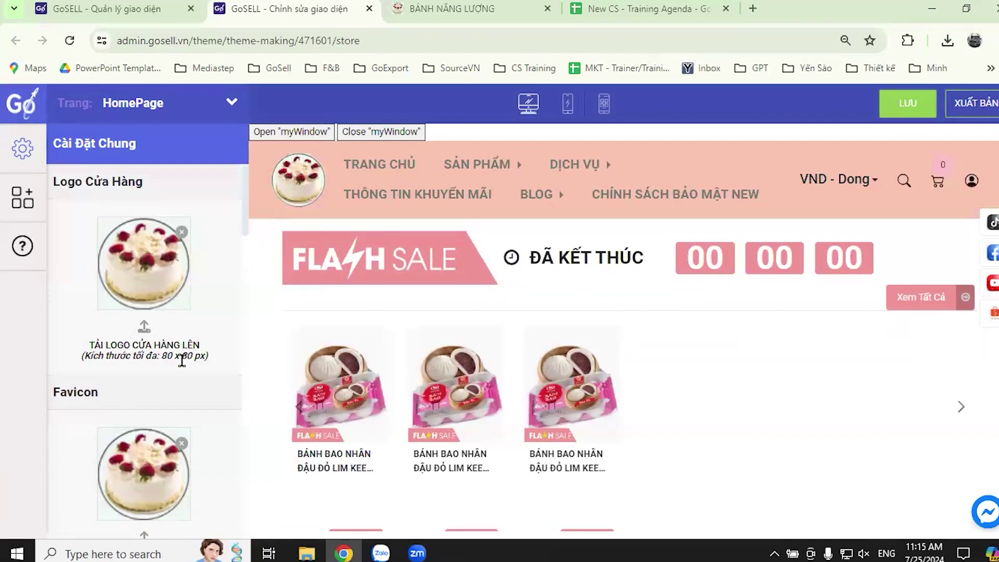
drag(157, 357, 204, 367)
click(210, 317)
scroll(211, 318, down, 2)
scroll(214, 320, down, 4)
scroll(80, 270, up, 4)
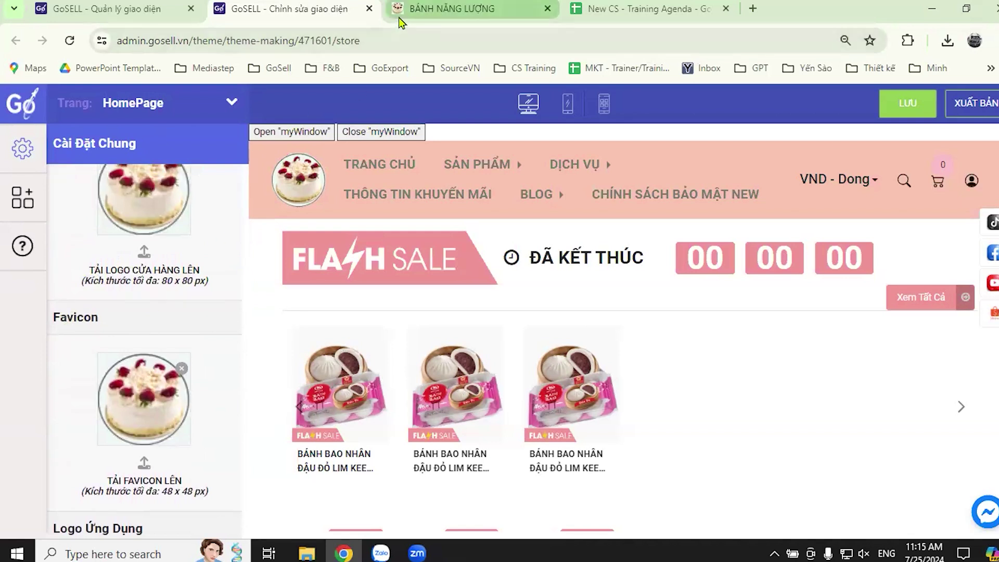
mouse_move(397, 15)
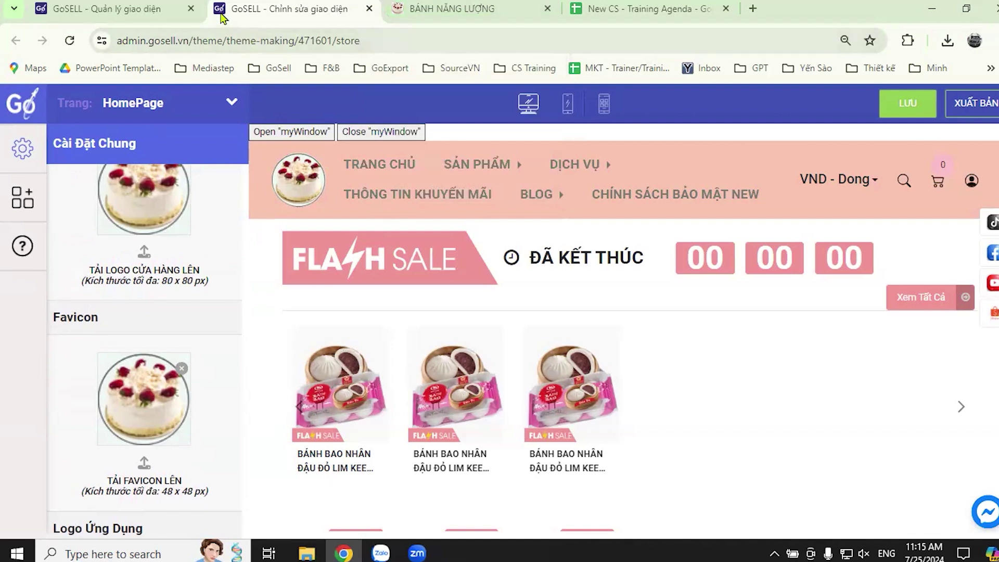
mouse_move(222, 15)
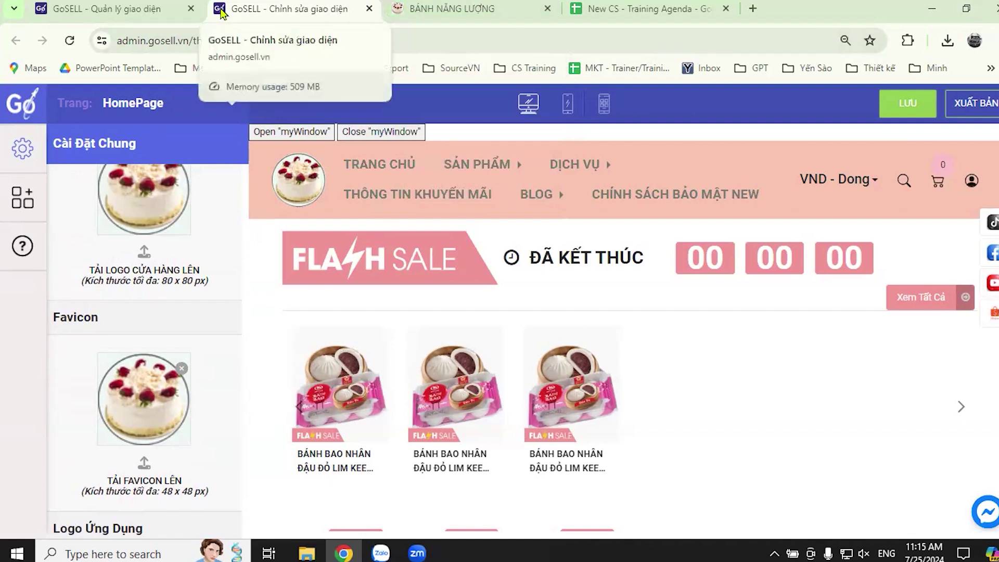
Review the app logo and app launch cover settings and the list of available fonts, keeping Roboto.
scroll(230, 274, down, 6)
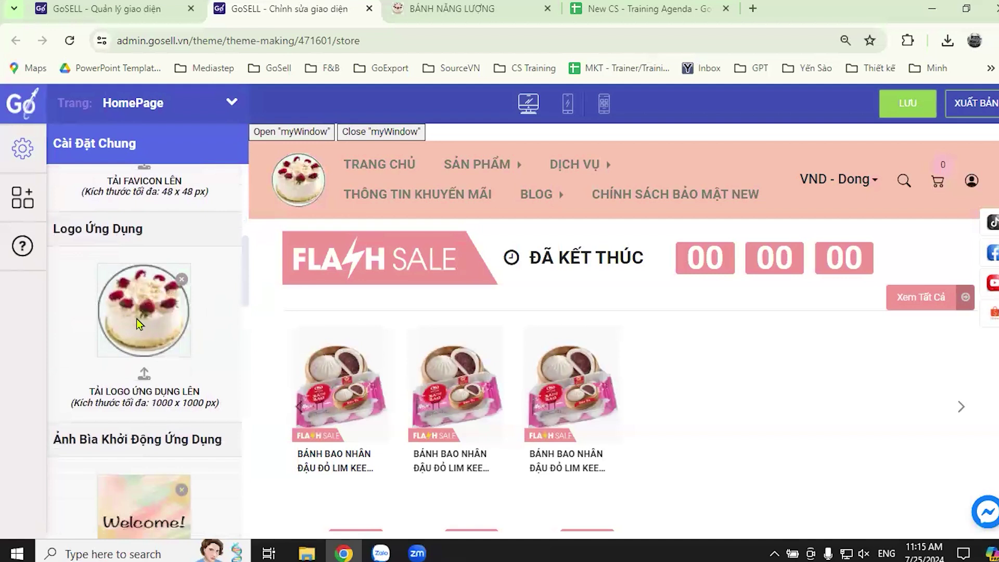
scroll(190, 333, down, 4)
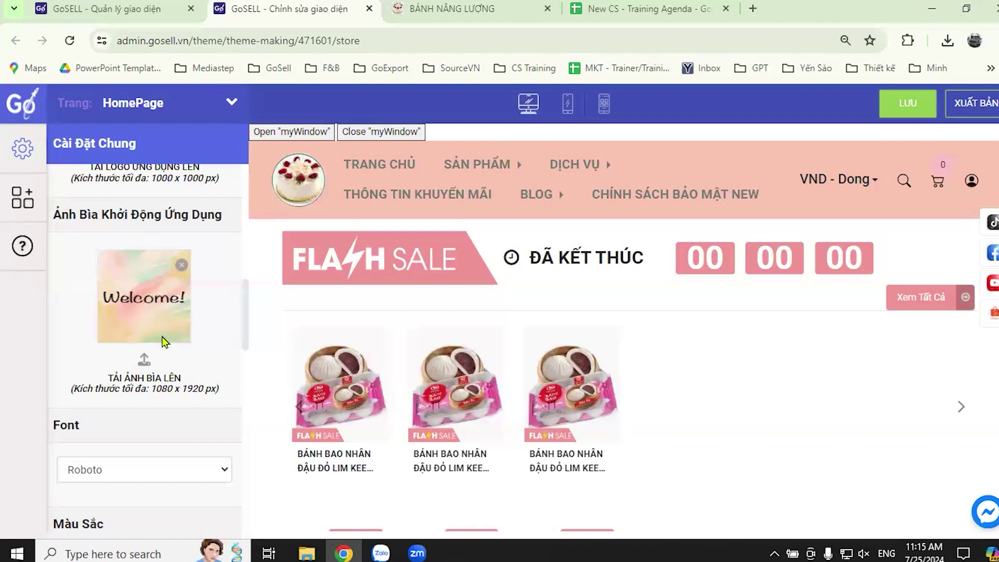
scroll(153, 332, down, 4)
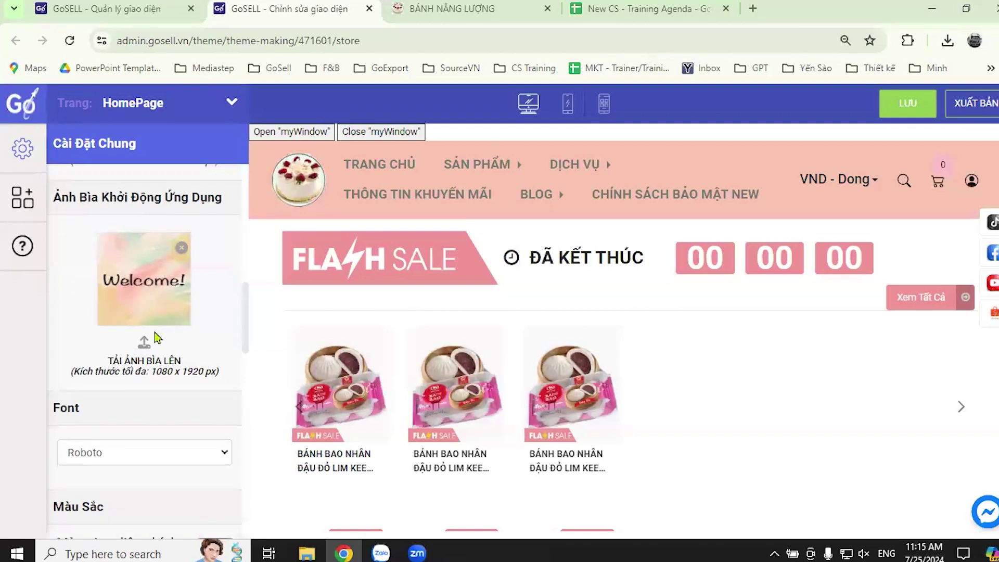
scroll(225, 348, down, 1)
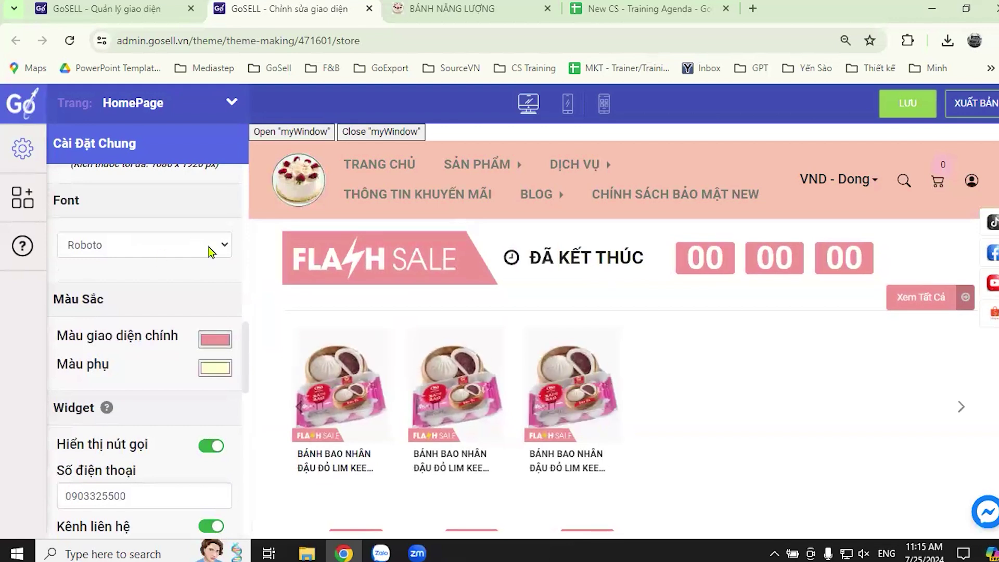
click(195, 255)
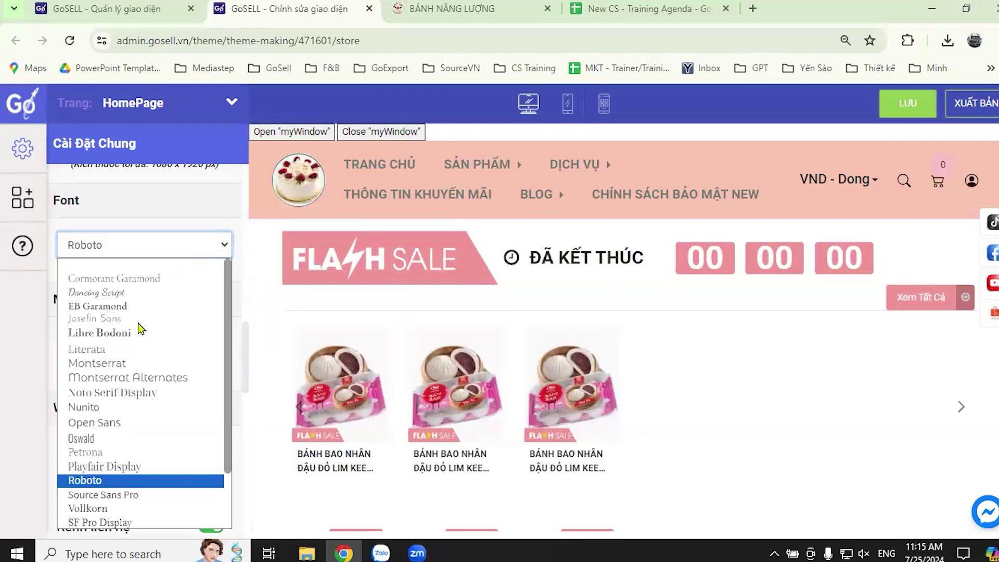
click(211, 221)
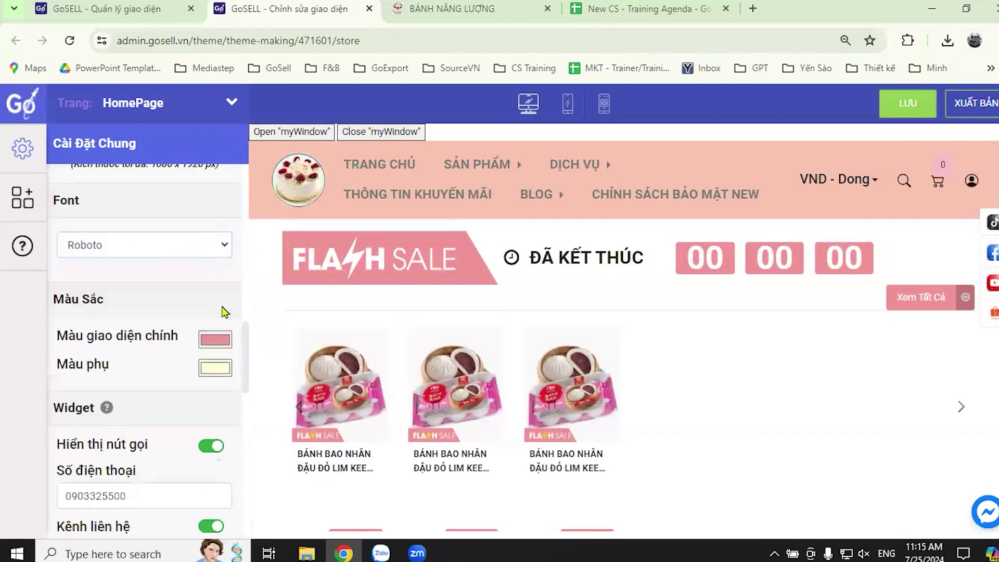
Compare the theme's main and secondary color settings with how the live storefront uses them.
scroll(223, 312, down, 1)
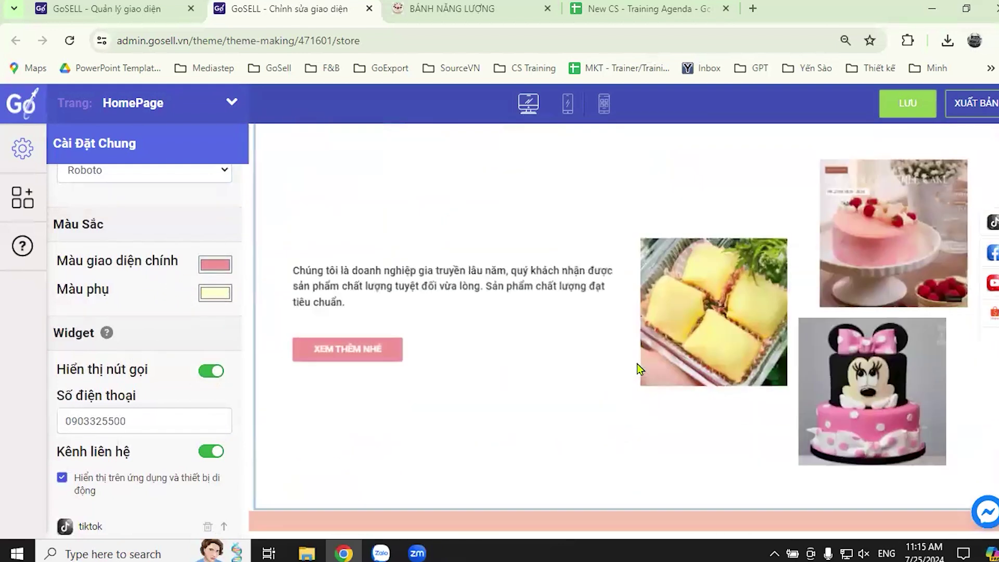
click(468, 9)
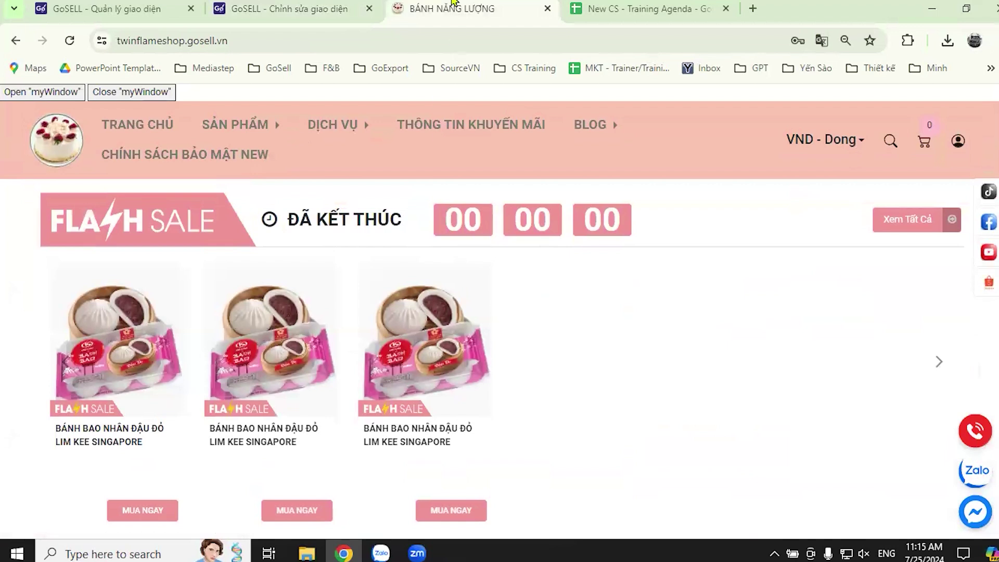
scroll(363, 285, down, 5)
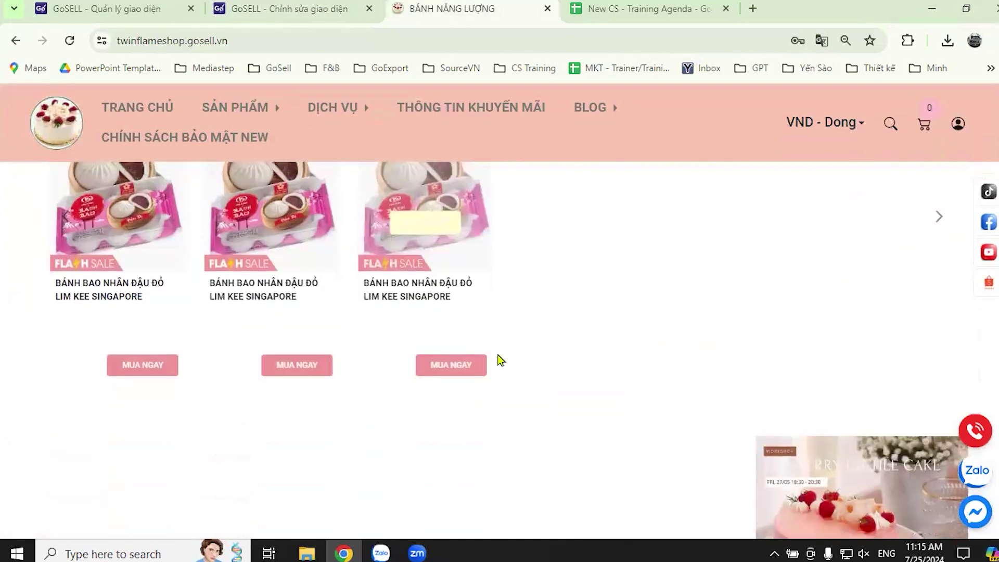
scroll(443, 366, up, 4)
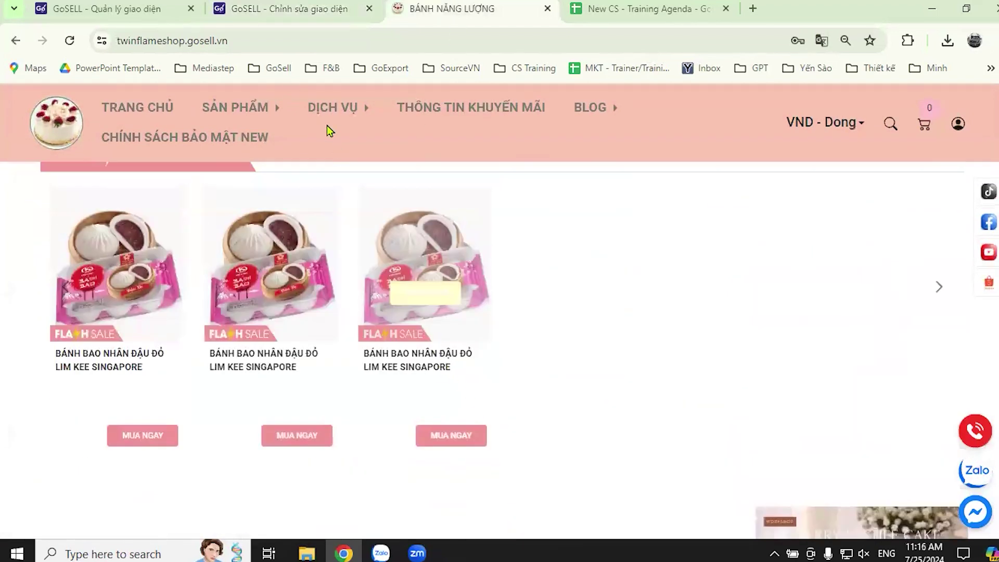
click(320, 8)
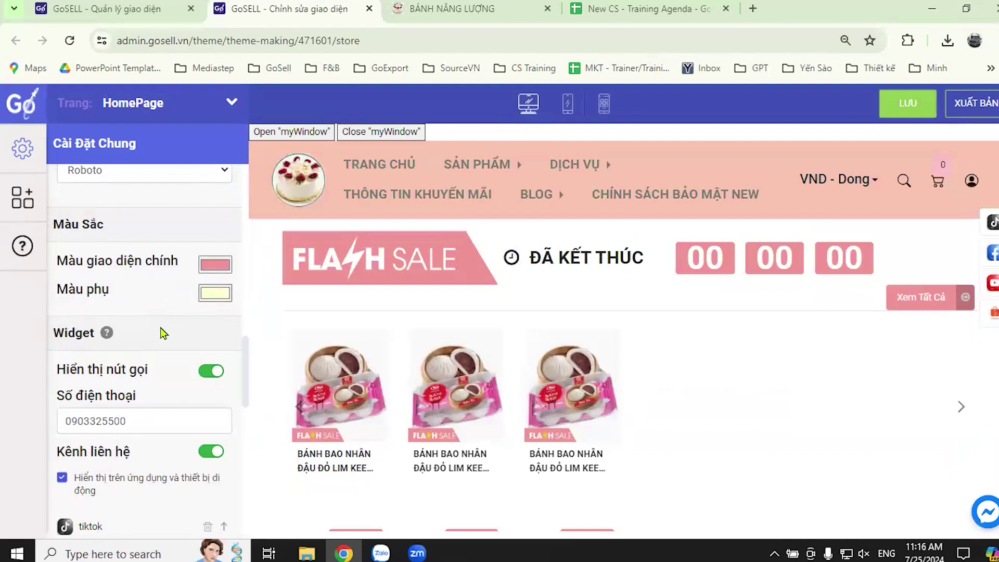
Examine the widget settings for the call button and contact channels, comparing them with the icons on the live storefront.
scroll(166, 315, down, 3)
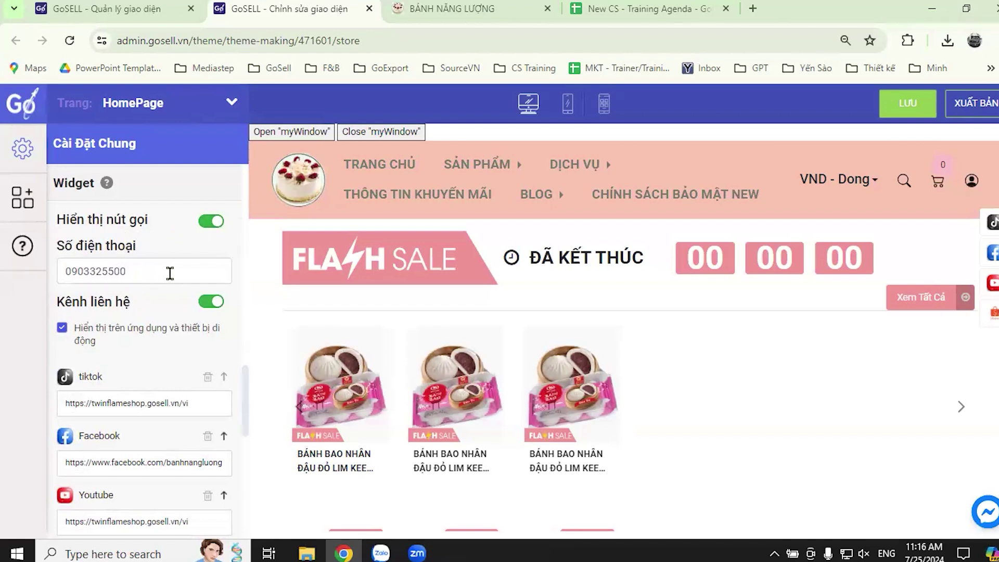
click(414, 9)
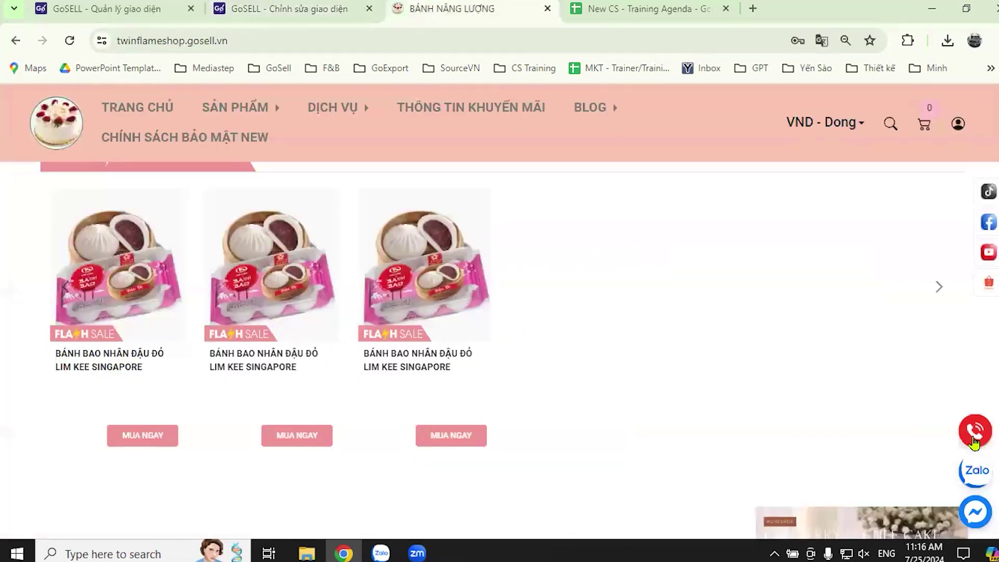
click(319, 18)
scroll(163, 343, down, 2)
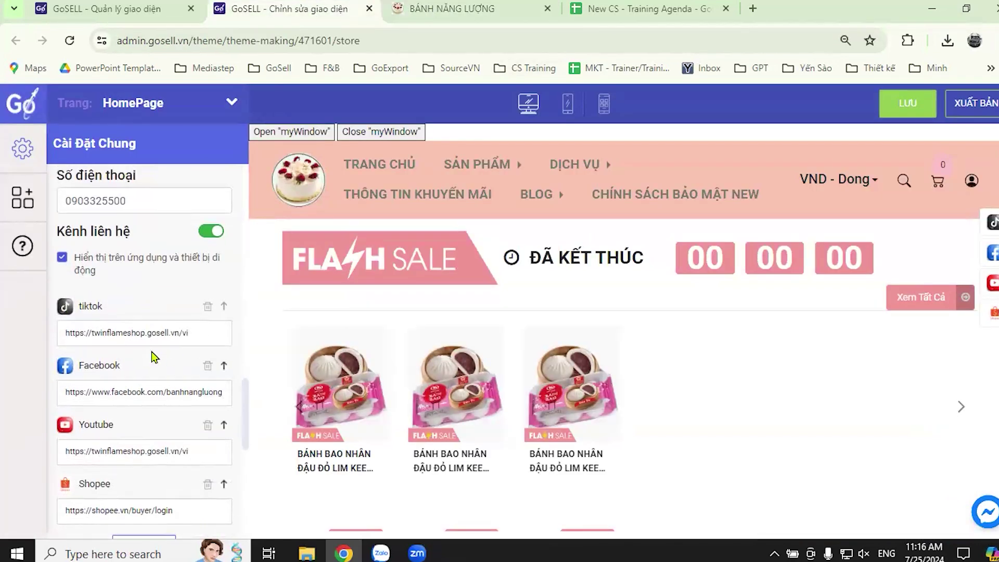
scroll(152, 352, up, 2)
scroll(151, 352, down, 4)
scroll(185, 334, up, 2)
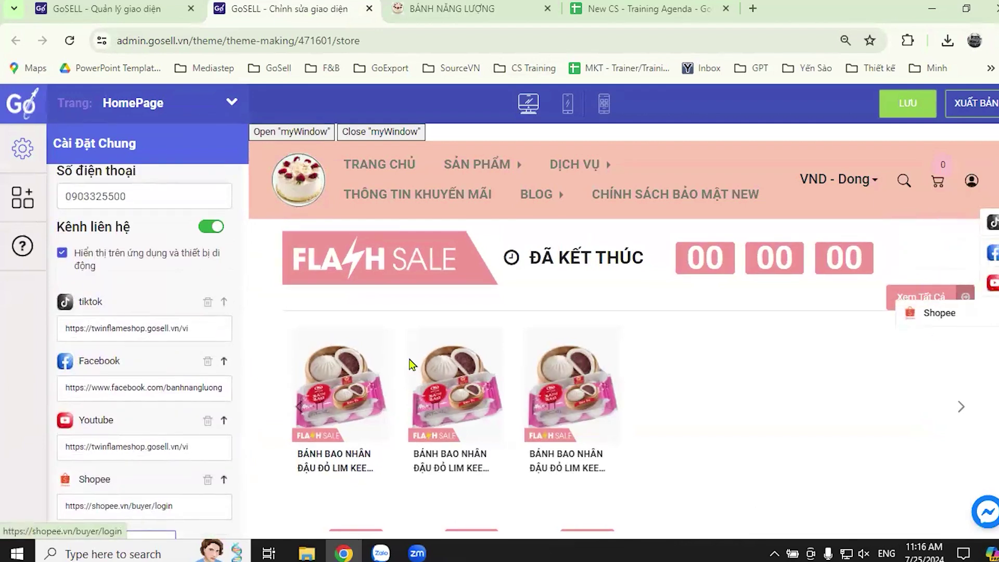
click(453, 8)
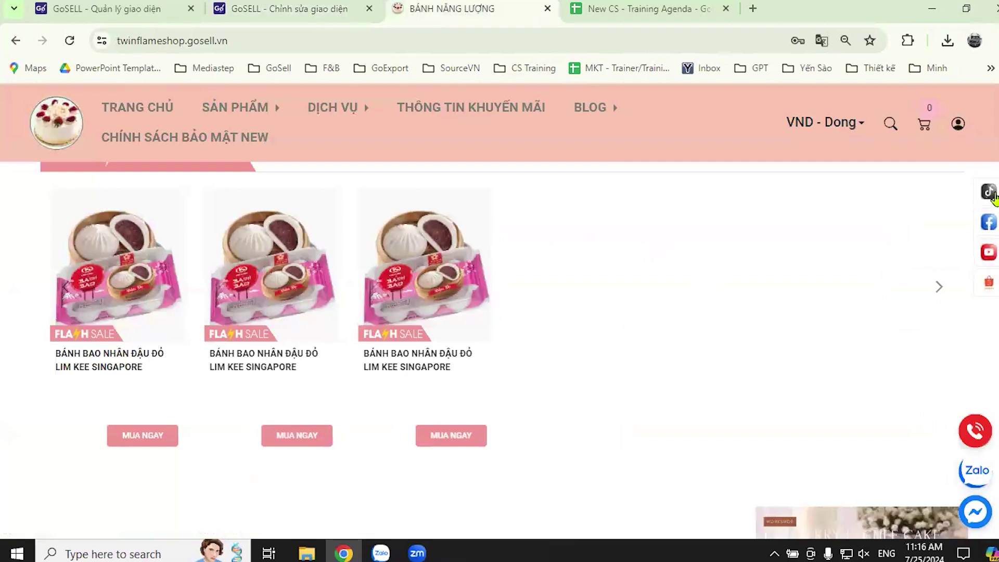
click(290, 9)
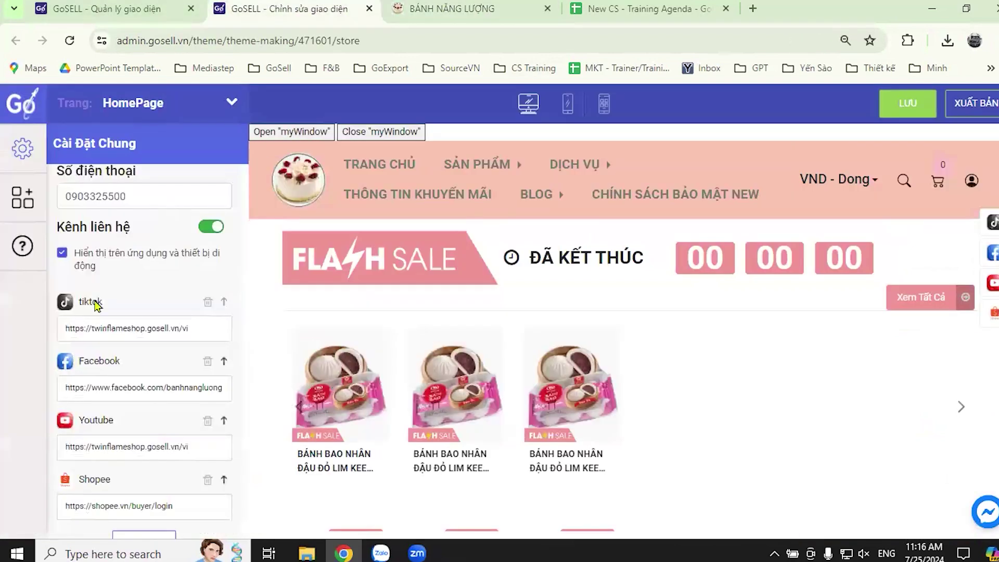
Review the website popup settings and open the popup content in the HTML code editor.
scroll(196, 500, down, 3)
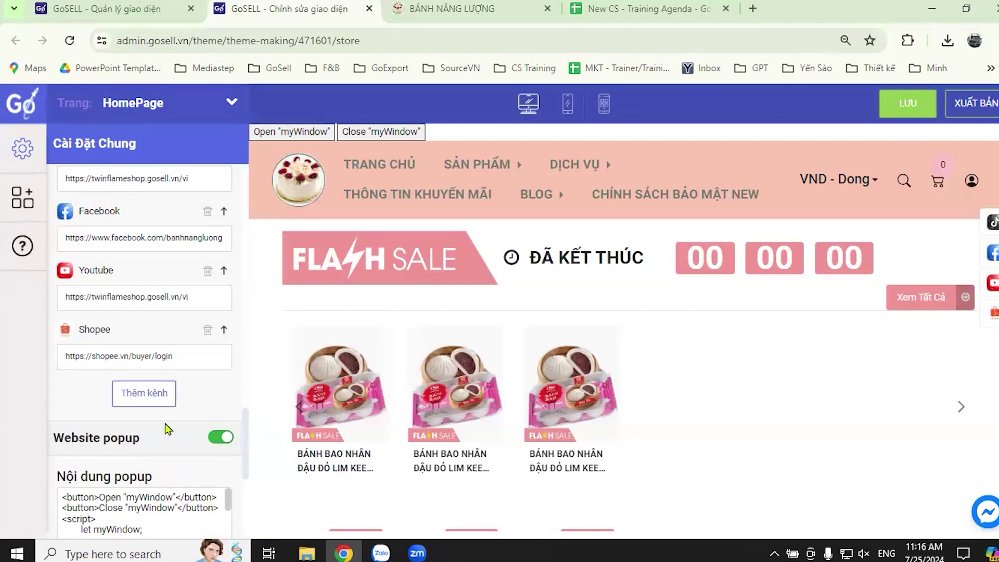
scroll(204, 395, down, 3)
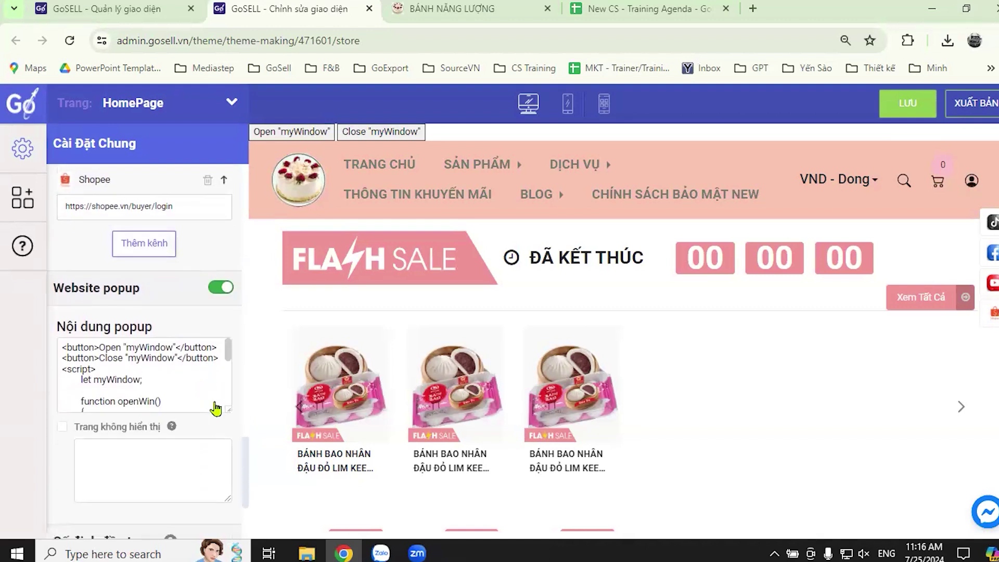
scroll(223, 363, down, 5)
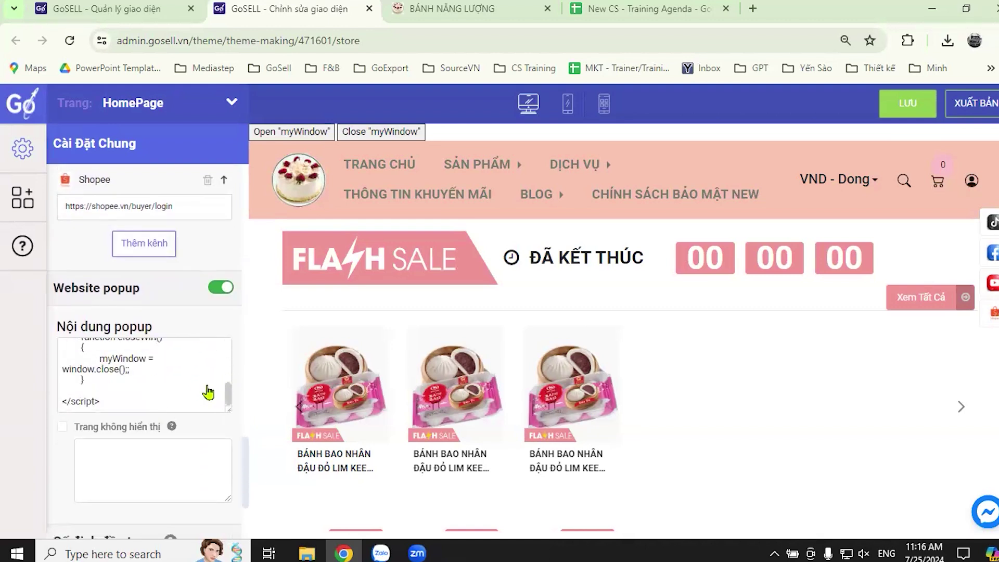
scroll(192, 388, up, 5)
scroll(218, 391, down, 3)
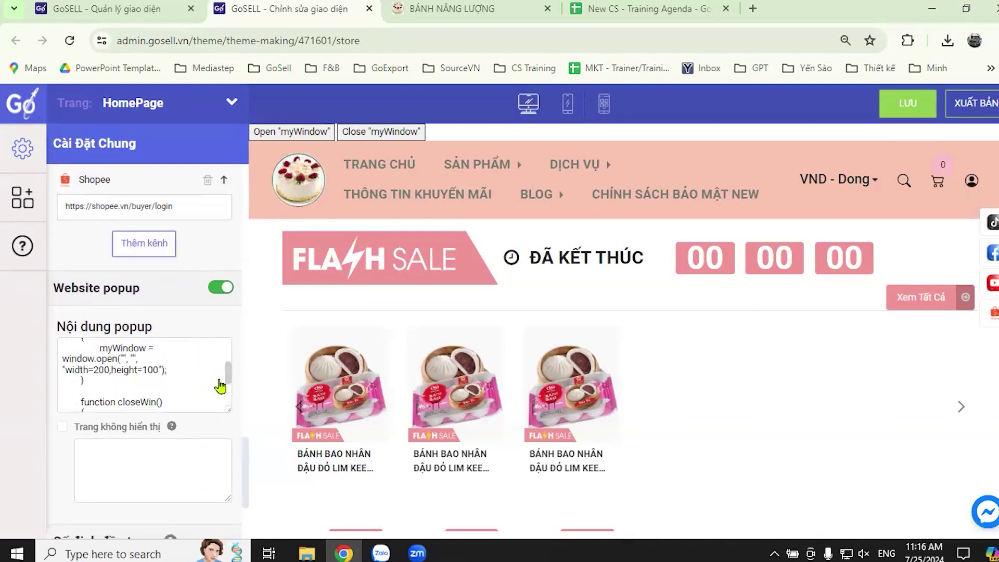
scroll(214, 398, down, 3)
scroll(212, 399, down, 2)
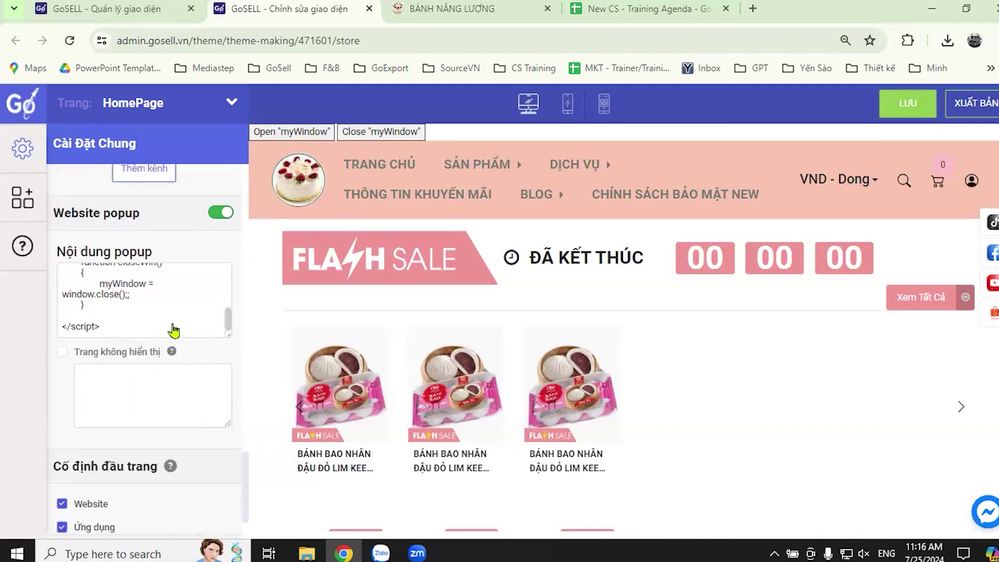
click(217, 324)
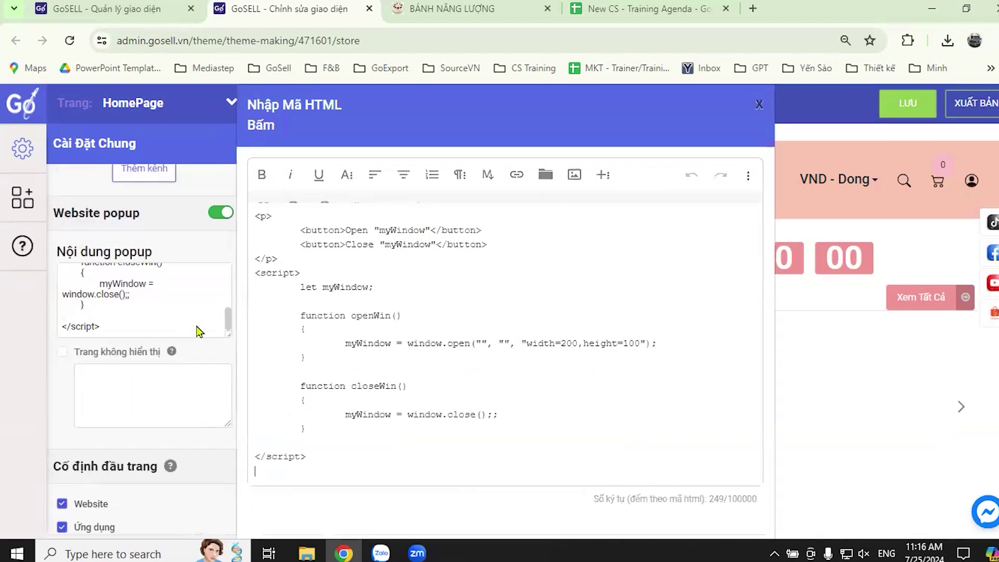
Try to clear the website popup's content in the HTML code editor.
click(760, 104)
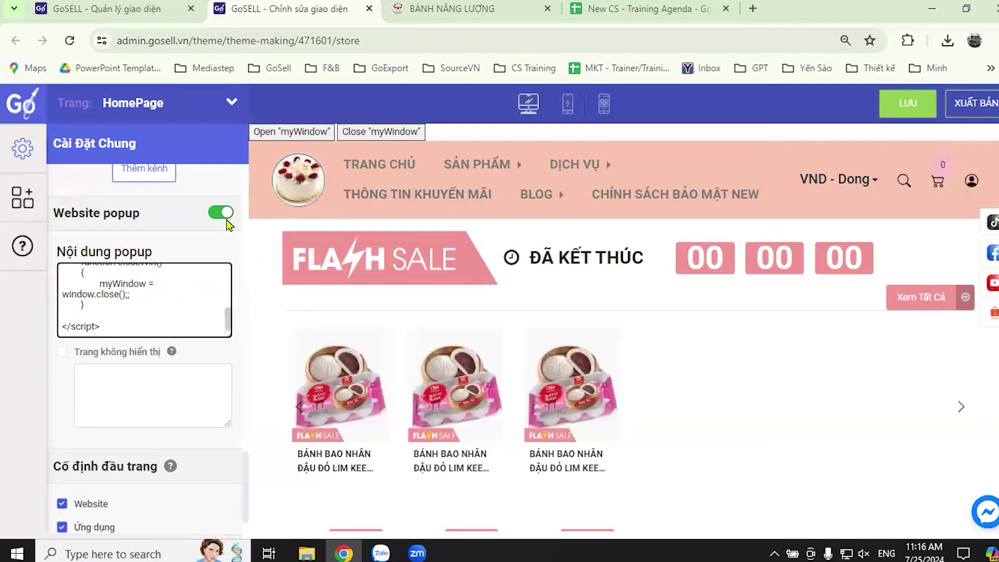
click(163, 326)
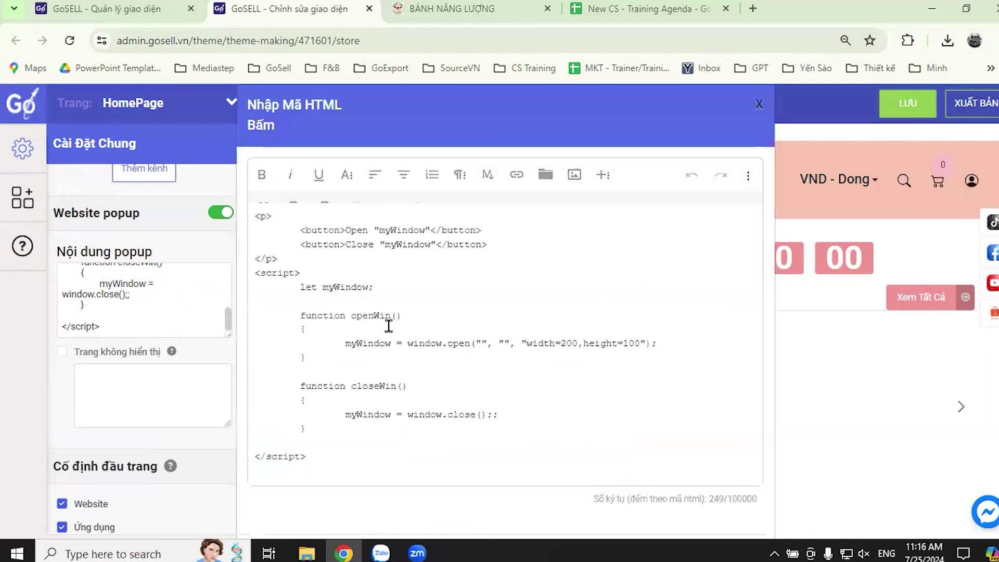
click(341, 250)
key(ctrl+a)
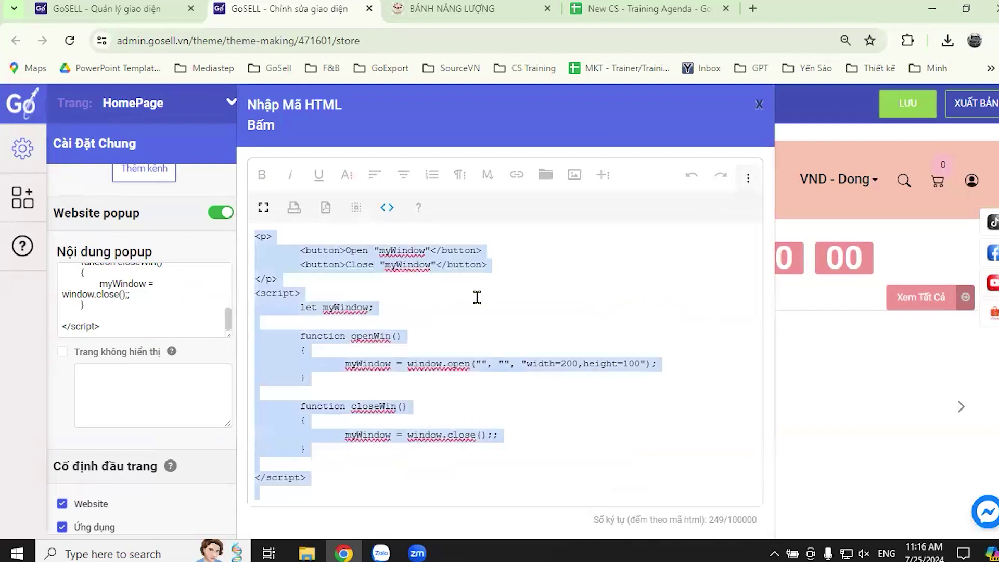
scroll(624, 330, down, 2)
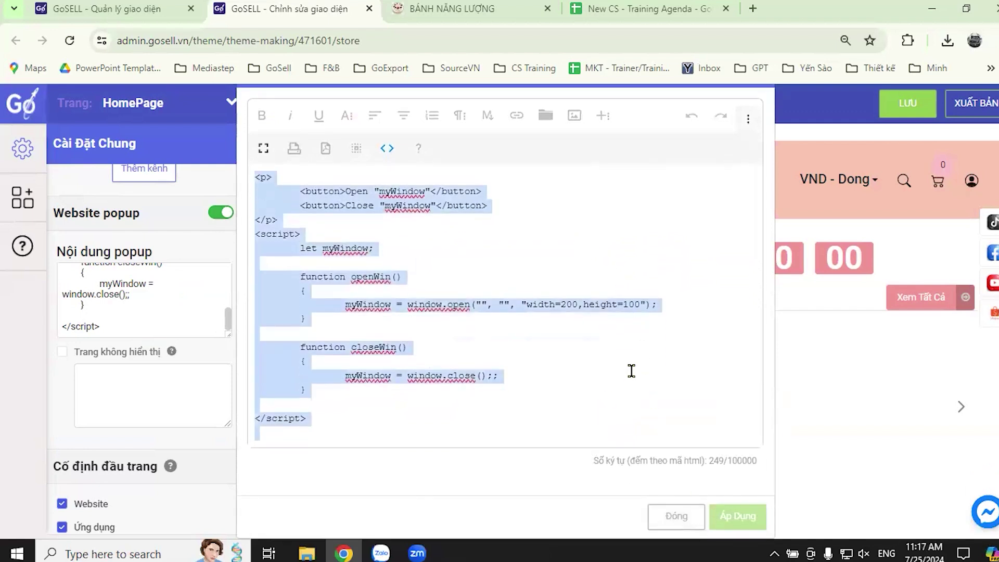
scroll(631, 370, up, 2)
key(BackSpace)
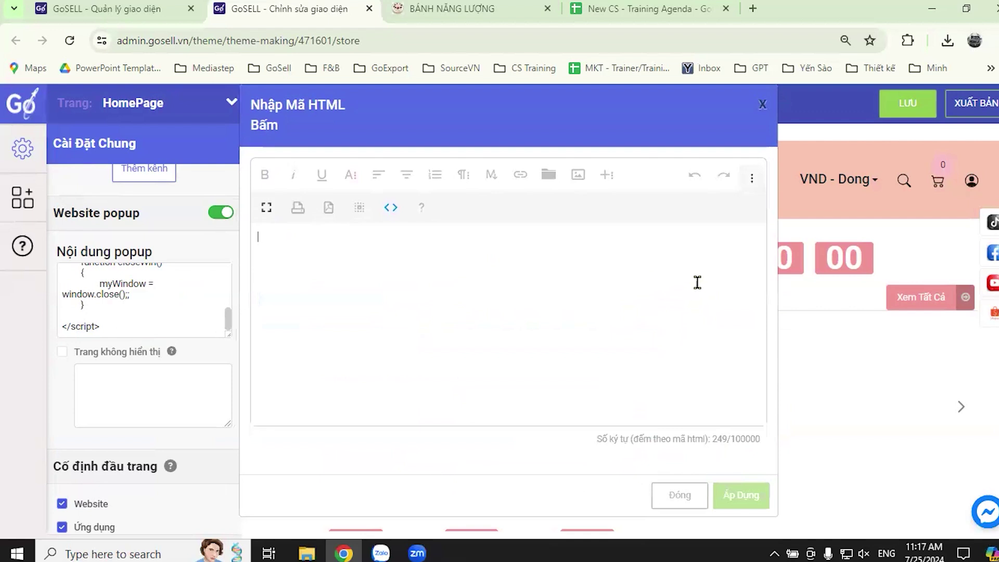
click(391, 208)
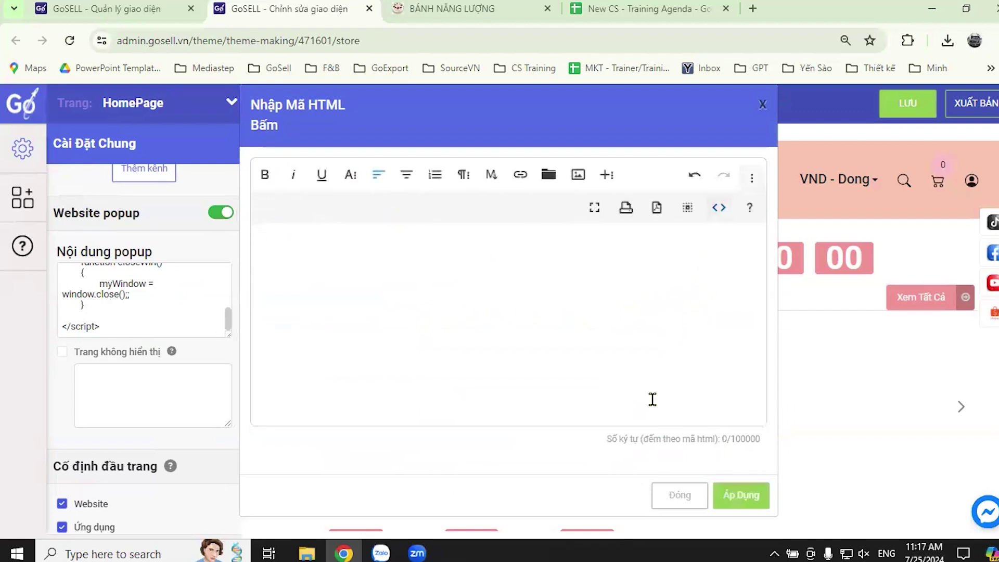
click(330, 228)
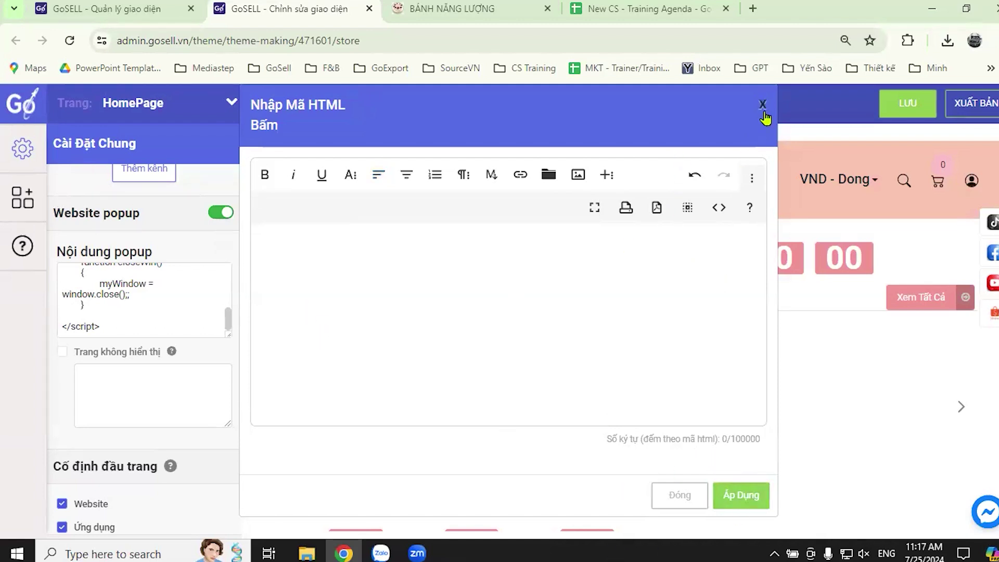
Delete all the HTML code from the website popup content in the general settings.
click(117, 327)
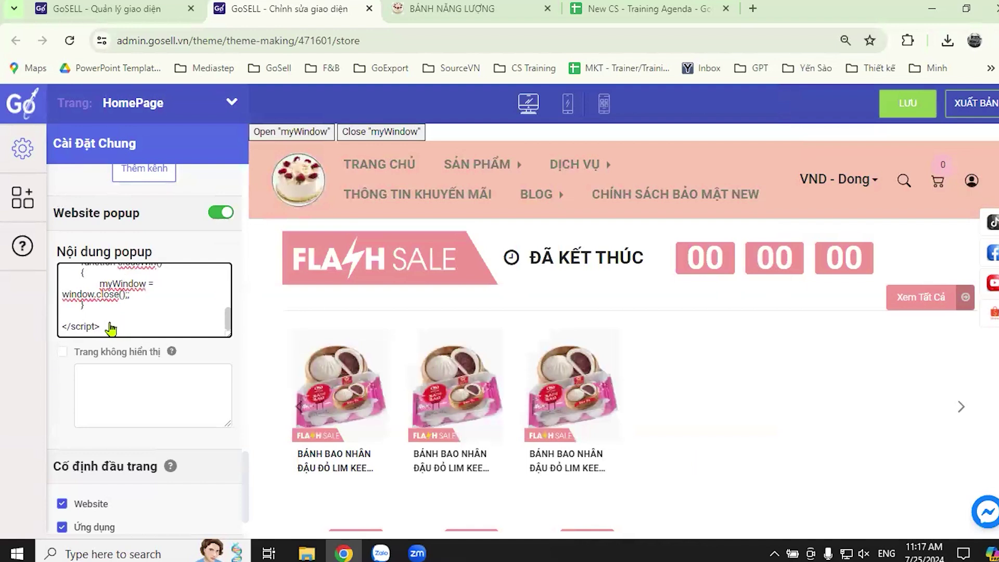
key(BackSpace)
key(BackSpace)
key(BackSpace)
key(BackSpace)
key(BackSpace)
key(BackSpace)
key(BackSpace)
key(BackSpace)
key(BackSpace)
key(BackSpace)
key(BackSpace)
key(BackSpace)
key(BackSpace)
key(BackSpace)
key(BackSpace)
key(BackSpace)
key(BackSpace)
key(BackSpace)
key(BackSpace)
key(BackSpace)
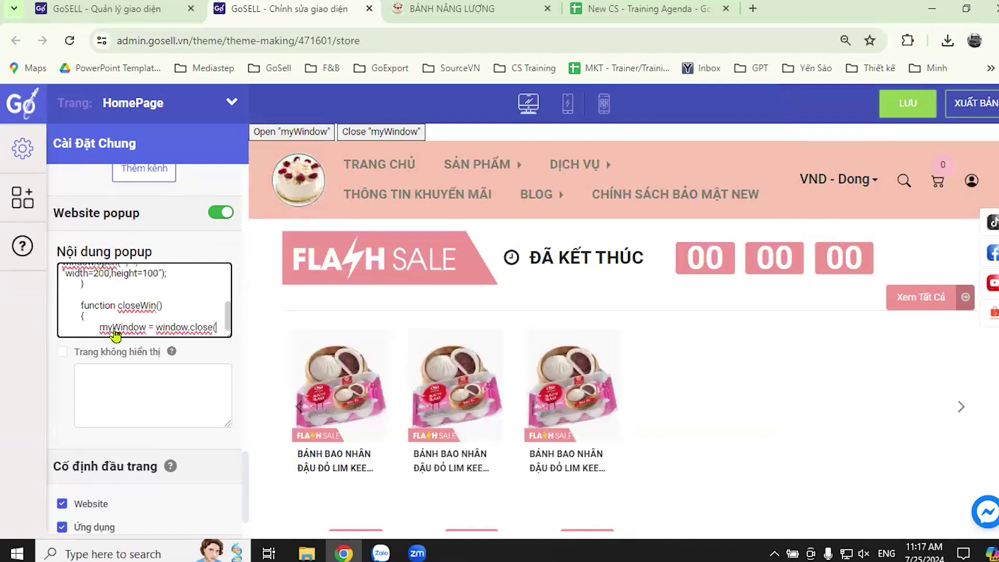
key(BackSpace)
key(BackSpace)
key(BackSpace)
key(BackSpace)
key(BackSpace)
key(BackSpace)
key(BackSpace)
key(BackSpace)
key(BackSpace)
key(BackSpace)
key(BackSpace)
key(BackSpace)
key(BackSpace)
key(BackSpace)
key(BackSpace)
key(BackSpace)
key(BackSpace)
key(BackSpace)
key(BackSpace)
key(BackSpace)
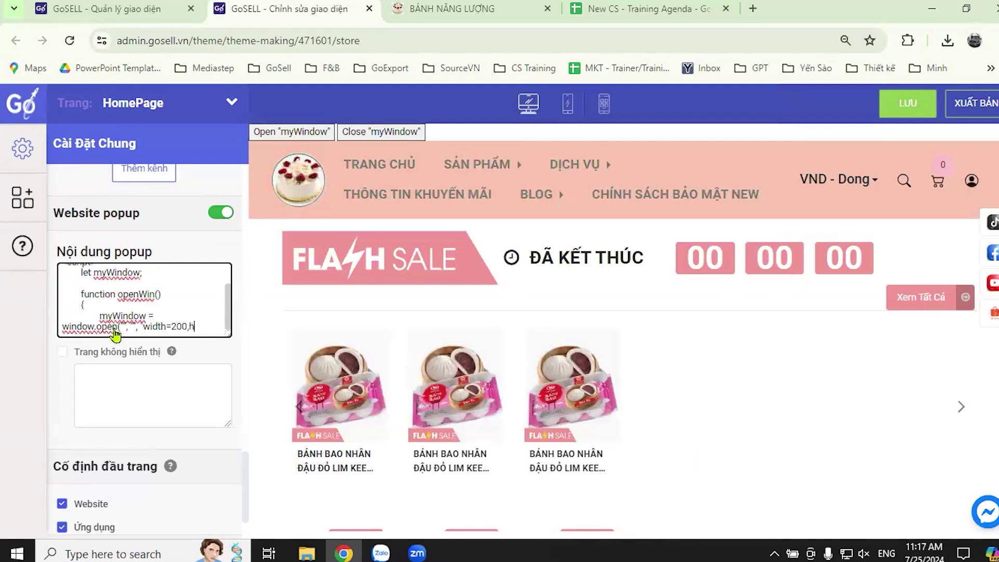
key(BackSpace)
key(BackSpace)
key(BackSpace)
key(BackSpace)
key(BackSpace)
key(BackSpace)
key(BackSpace)
key(BackSpace)
key(BackSpace)
key(BackSpace)
key(BackSpace)
key(BackSpace)
key(BackSpace)
key(BackSpace)
key(BackSpace)
key(BackSpace)
key(BackSpace)
key(BackSpace)
key(BackSpace)
key(BackSpace)
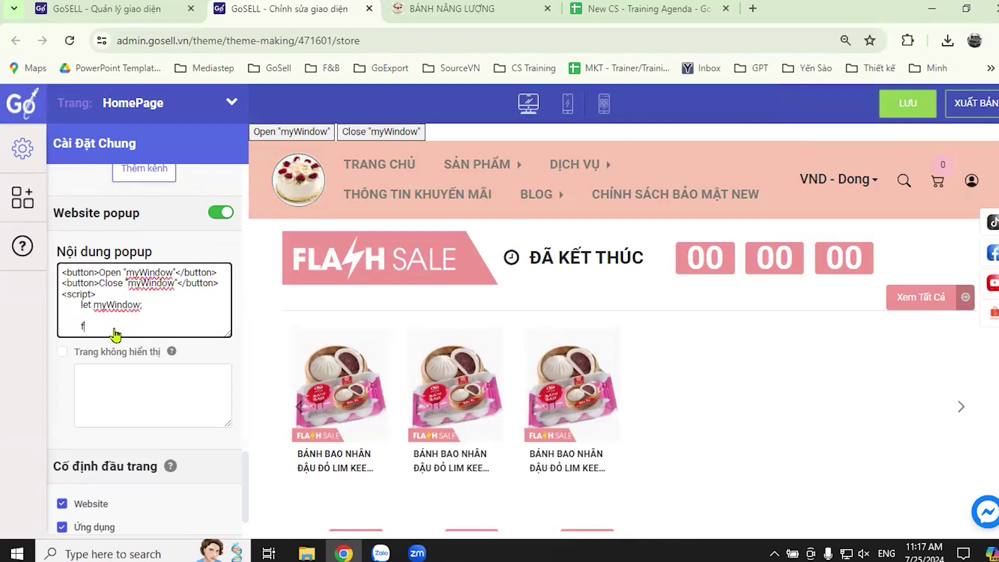
key(ctrl+a)
key(BackSpace)
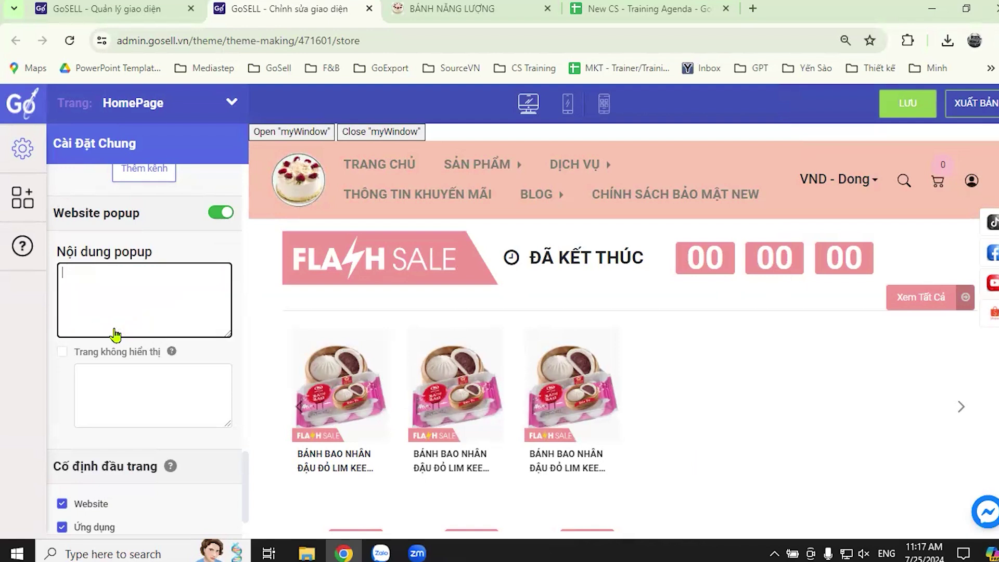
Save the general settings and the theme with the emptied popup content.
scroll(224, 353, down, 2)
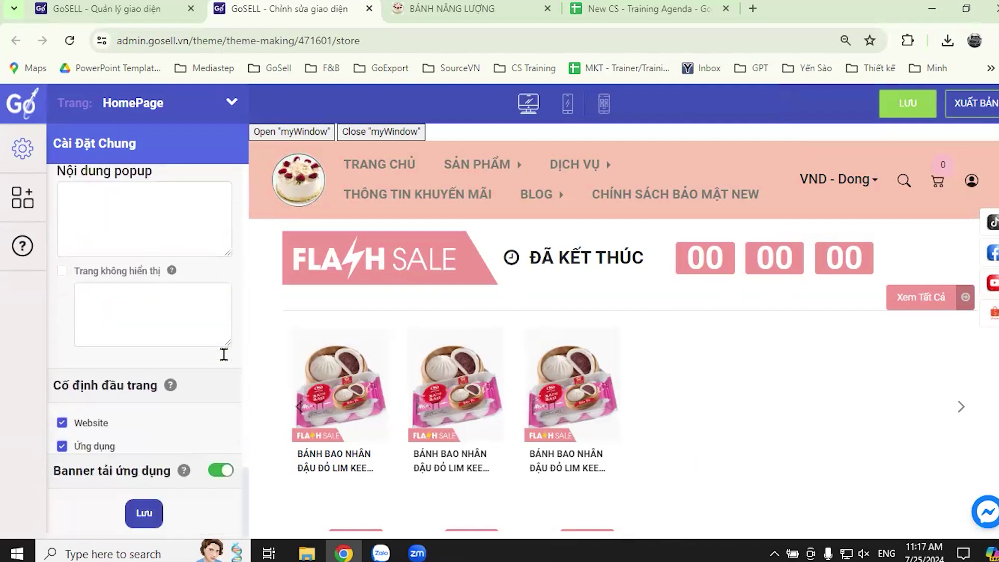
click(144, 514)
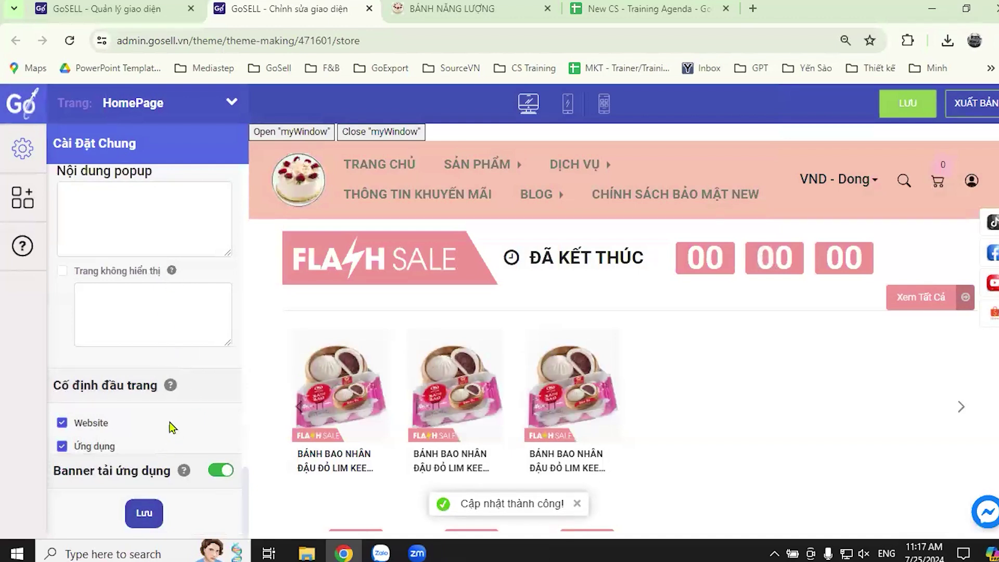
scroll(185, 432, up, 1)
scroll(185, 415, down, 1)
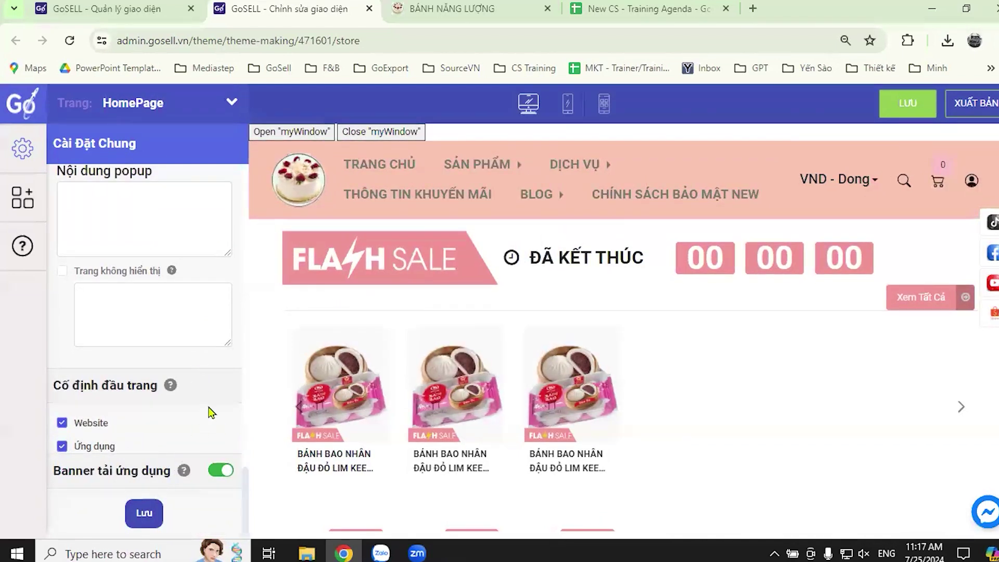
click(147, 521)
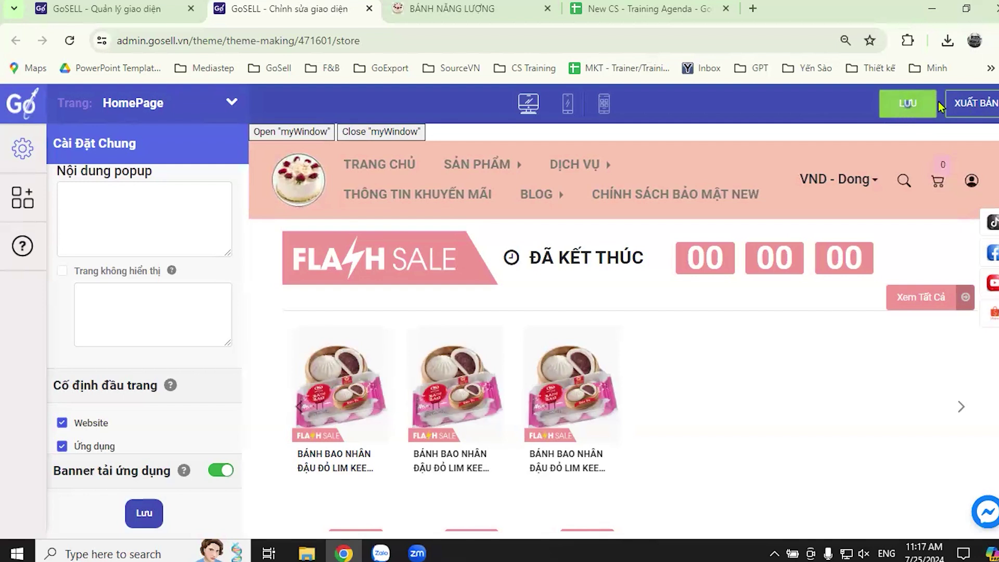
Reload the live storefront to check whether the popup buttons are still there, and return to the theme editor.
click(452, 9)
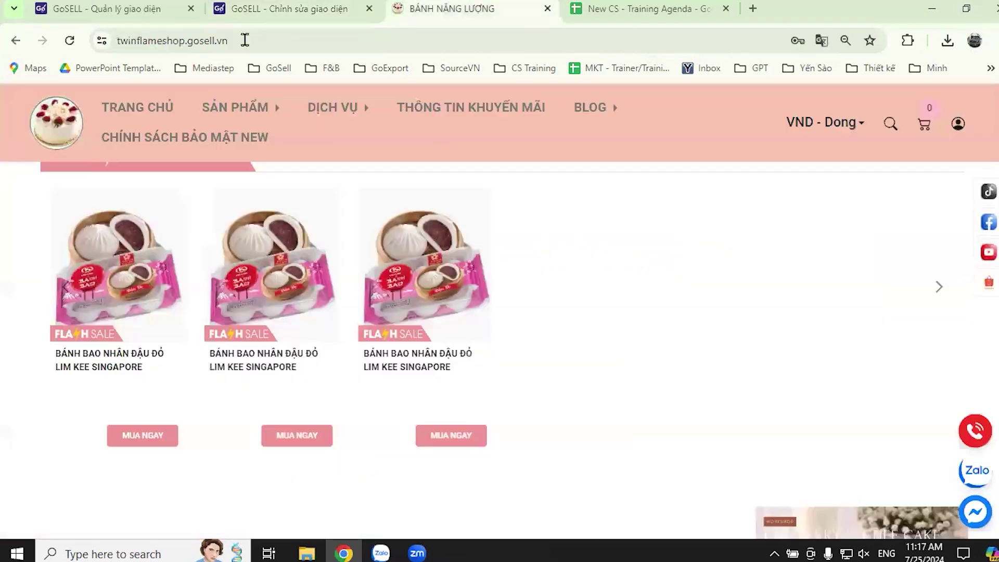
click(264, 42)
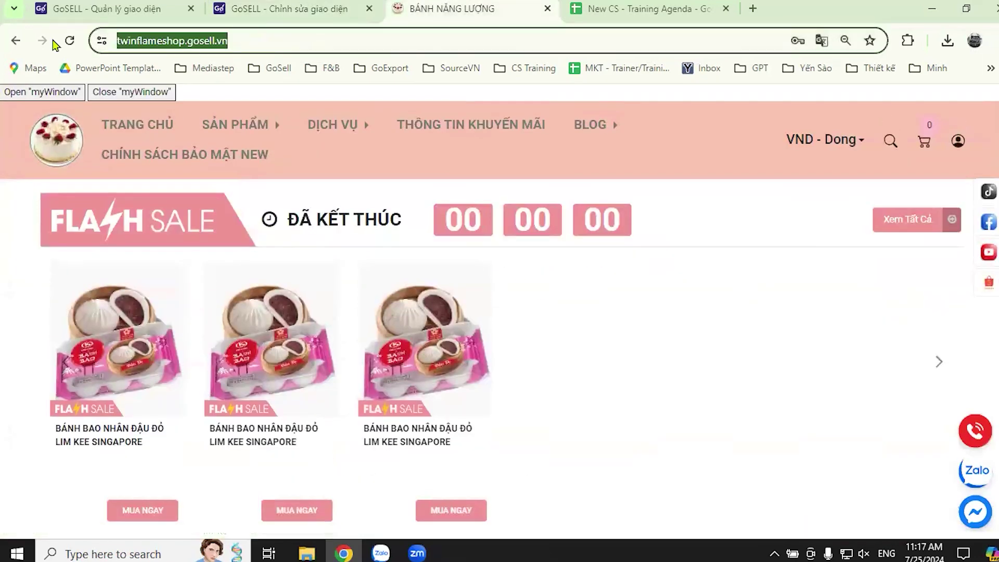
click(66, 41)
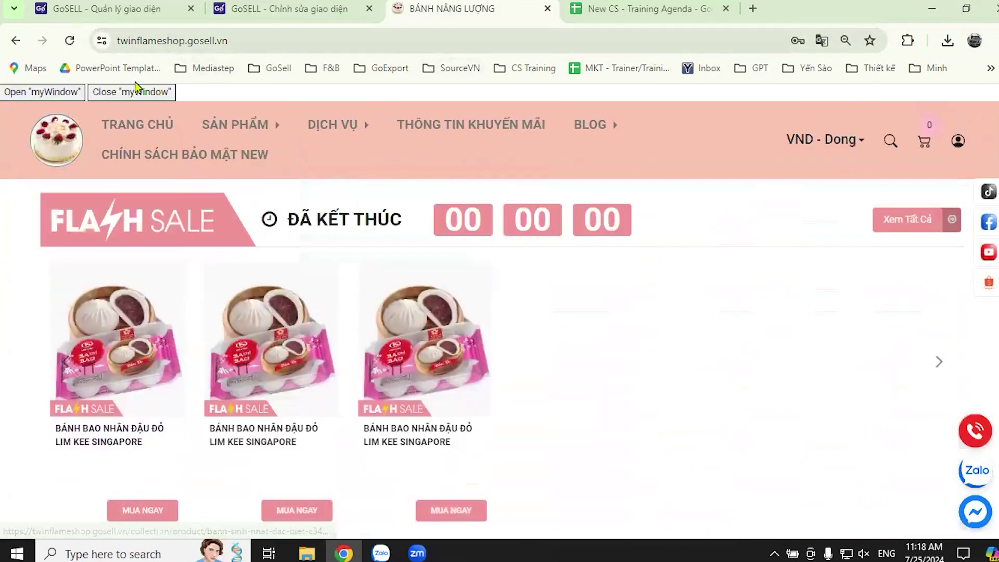
click(264, 7)
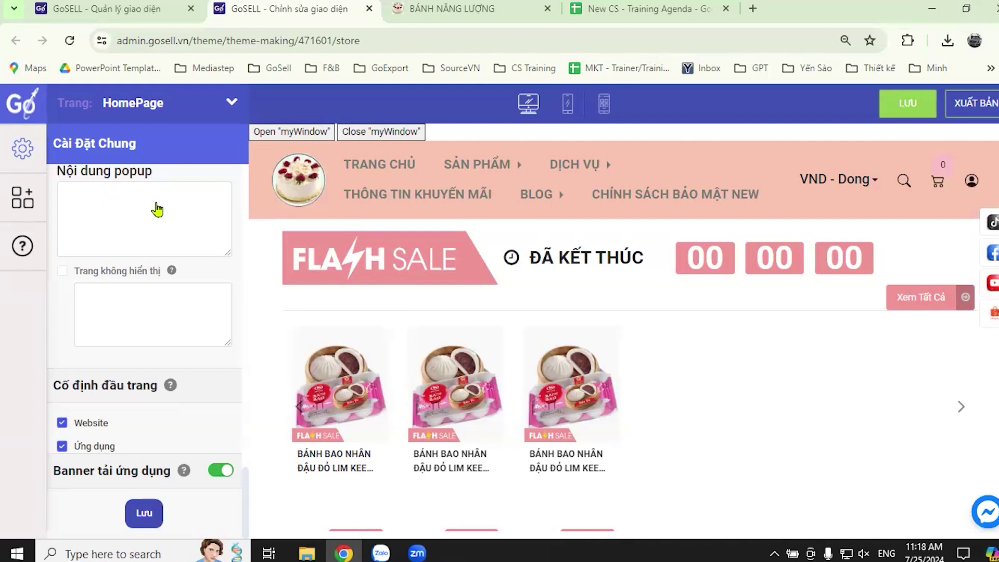
Review the online store's domain settings in the admin site and return to the theme design page.
click(159, 9)
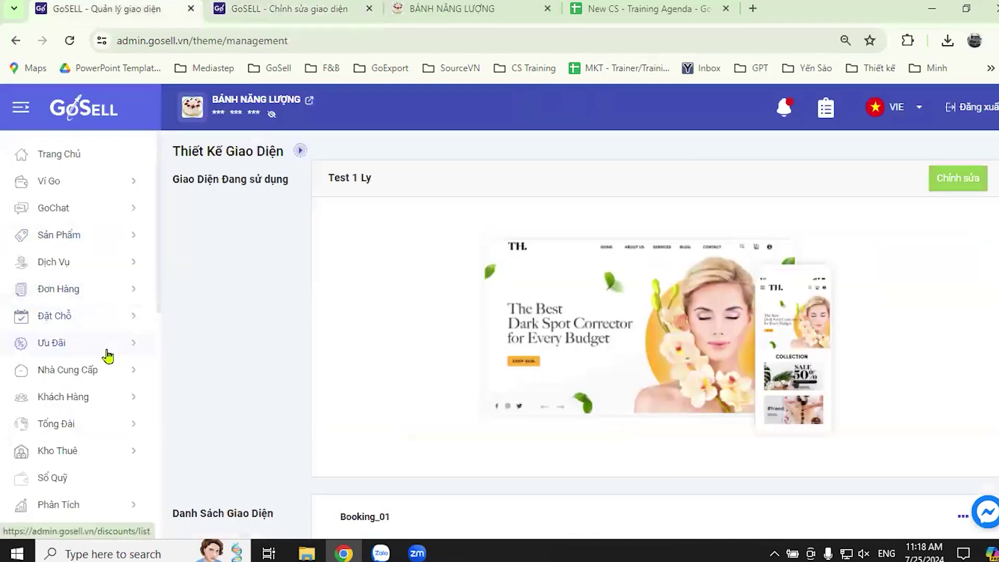
scroll(107, 352, down, 5)
scroll(141, 333, up, 2)
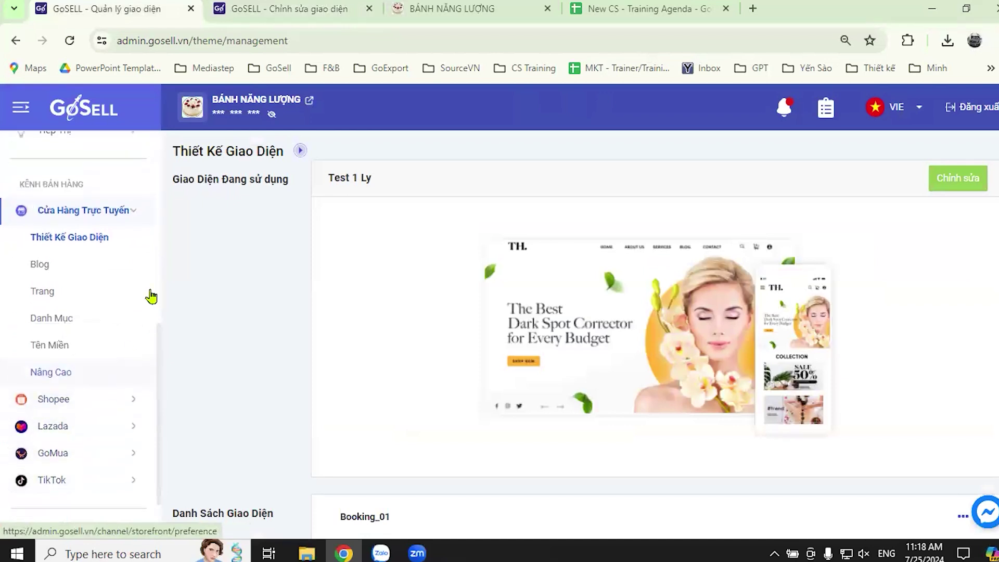
click(66, 350)
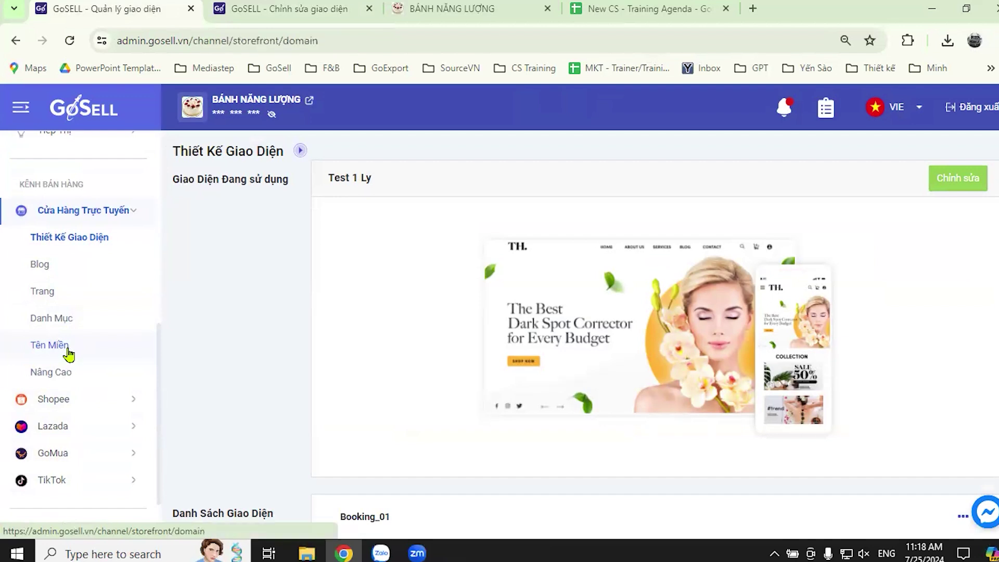
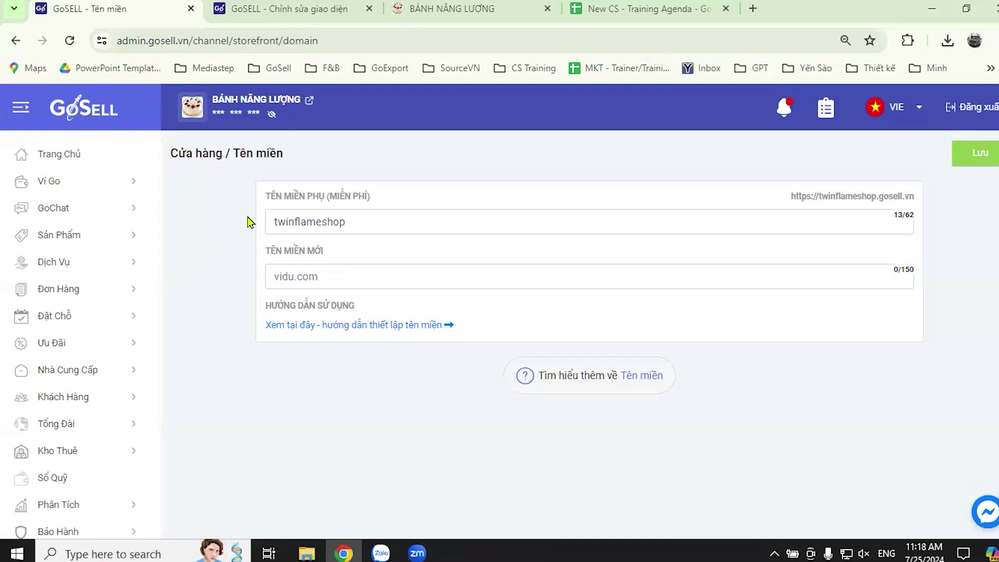
scroll(68, 380, down, 3)
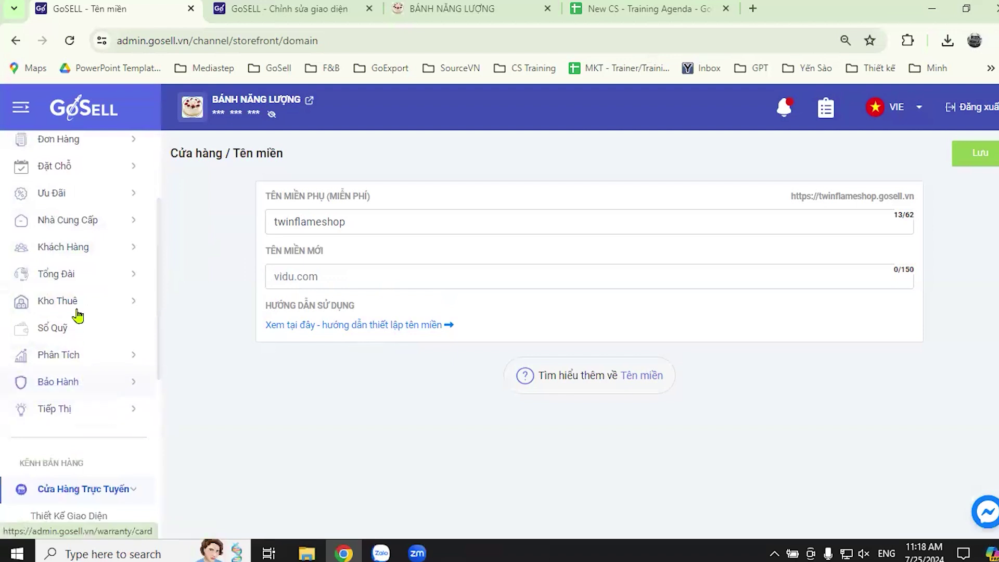
scroll(62, 364, down, 3)
click(62, 364)
Look back over the theme's general settings up to the store logo and examine the home page preview.
click(281, 9)
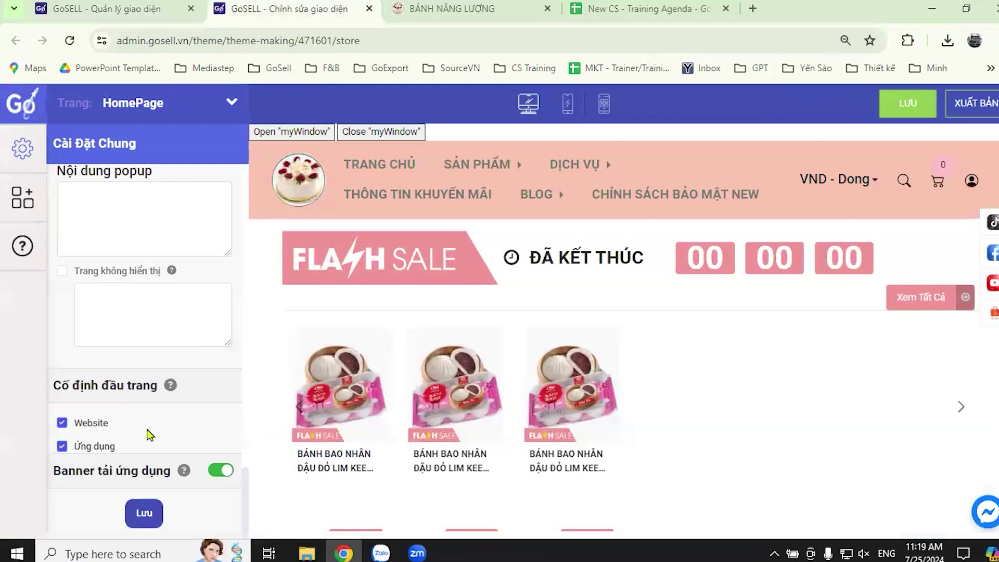
scroll(149, 435, up, 10)
scroll(168, 342, up, 8)
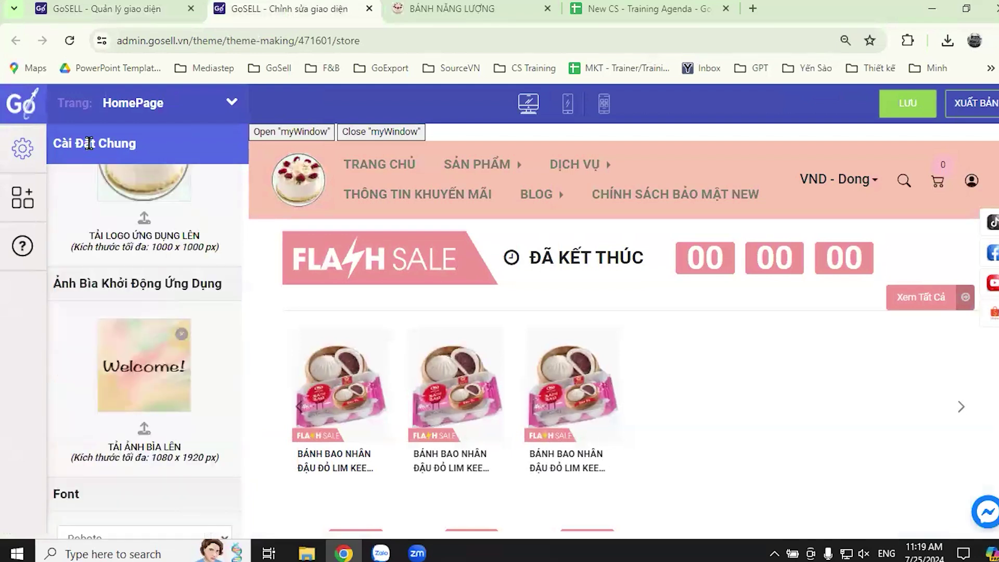
scroll(156, 341, up, 5)
scroll(171, 322, up, 3)
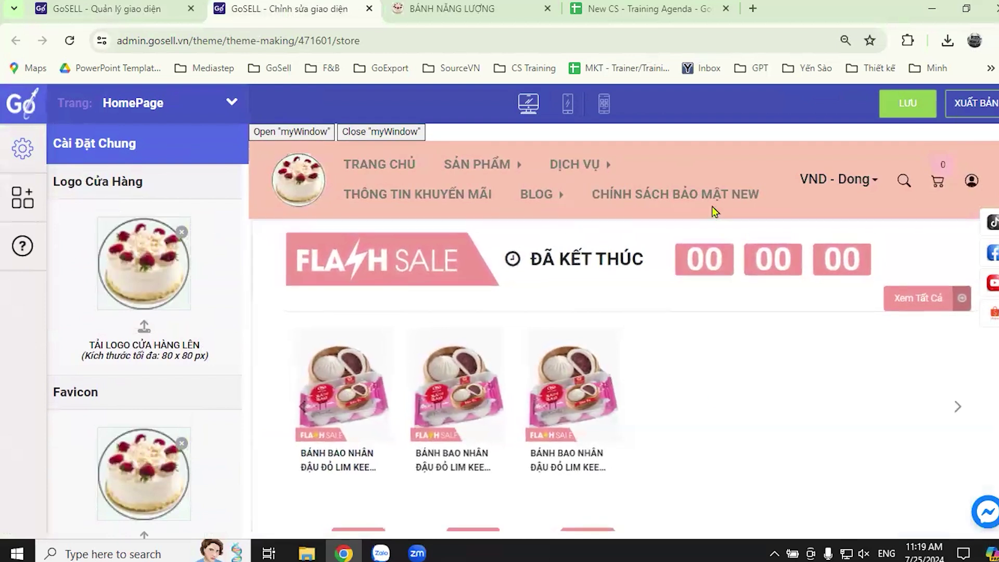
scroll(677, 291, down, 5)
scroll(684, 309, up, 5)
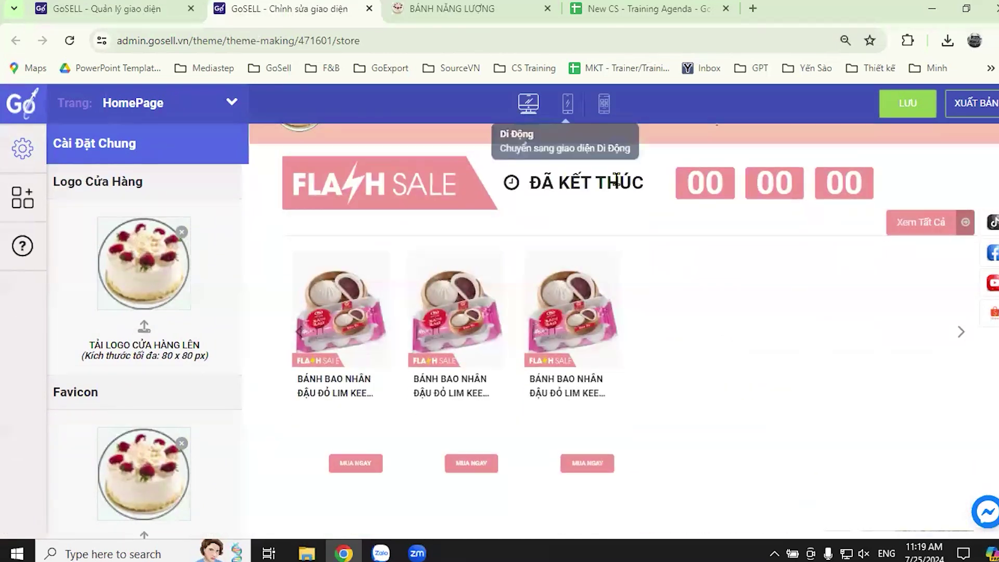
scroll(635, 323, down, 7)
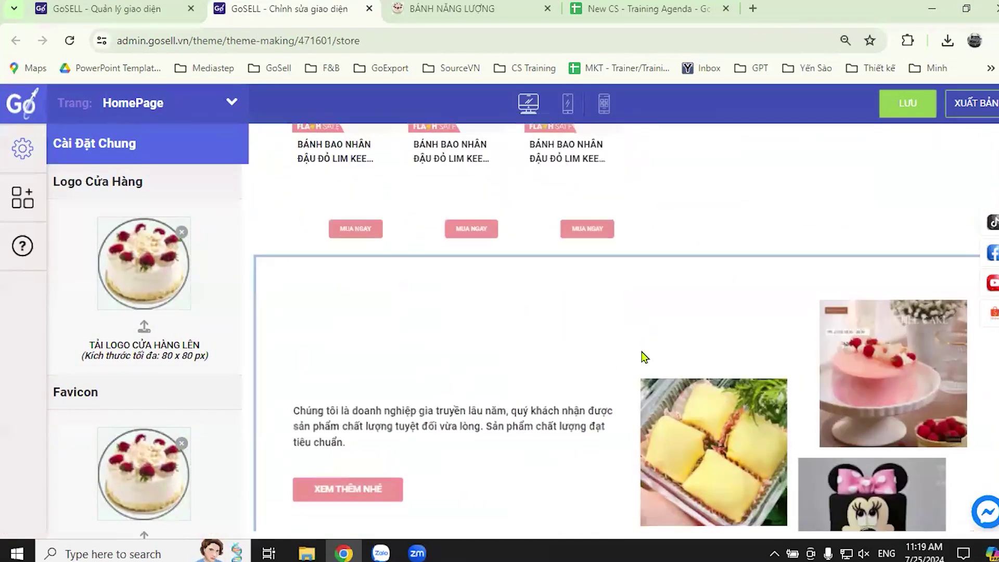
scroll(692, 390, up, 4)
scroll(631, 371, up, 5)
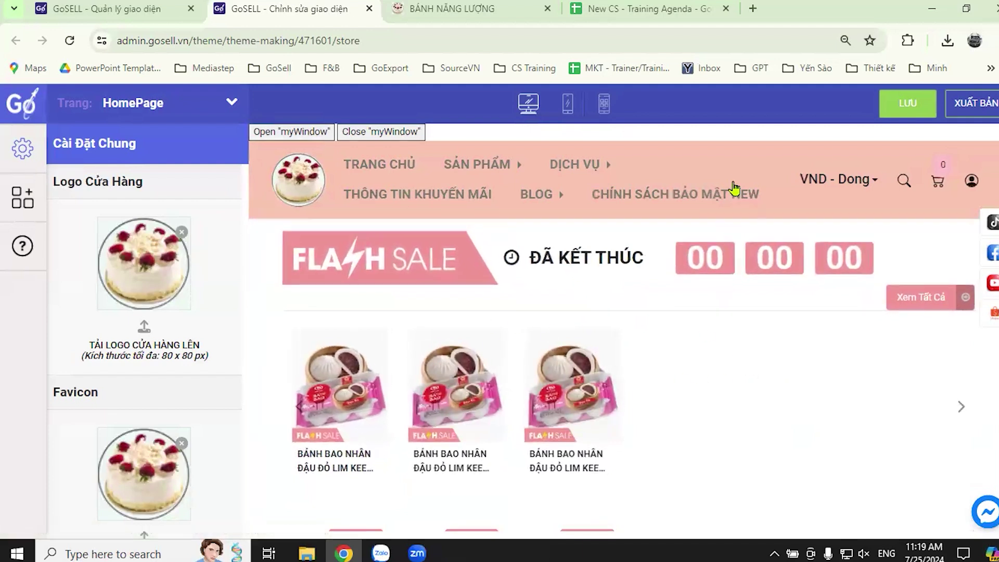
Open the header block's edit settings and change the menu (Danh mục) background color to a blue shade.
click(697, 173)
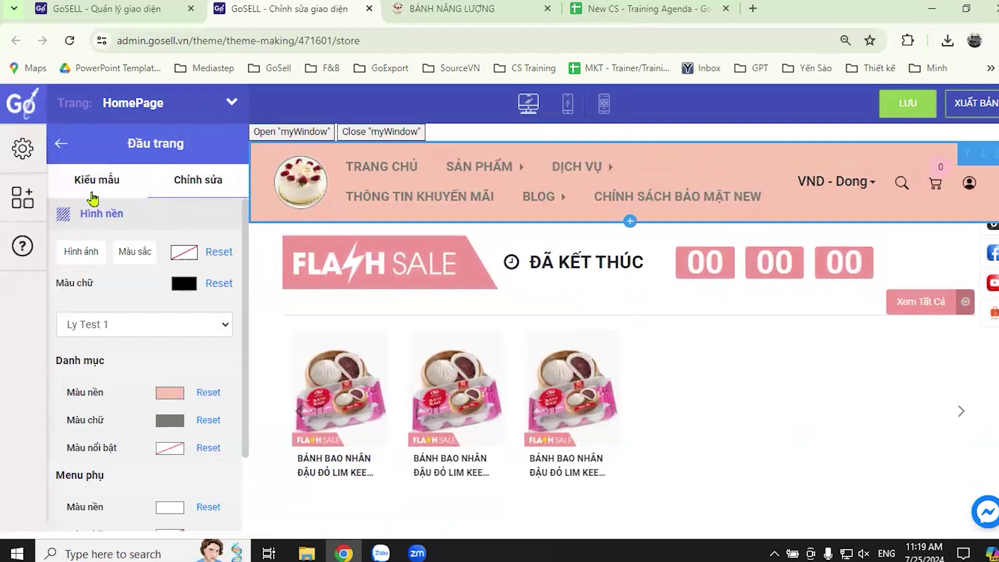
scroll(190, 276, down, 2)
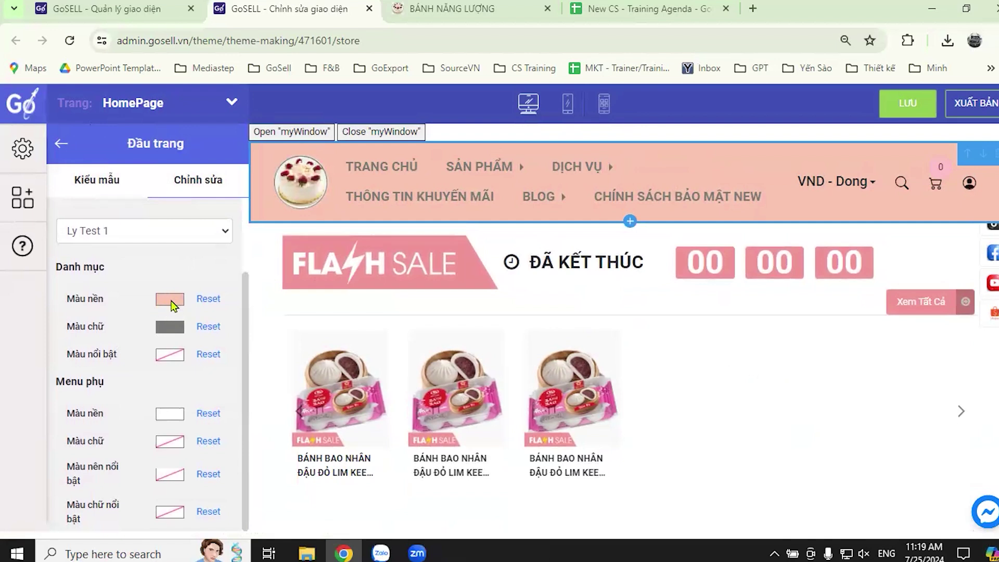
click(171, 302)
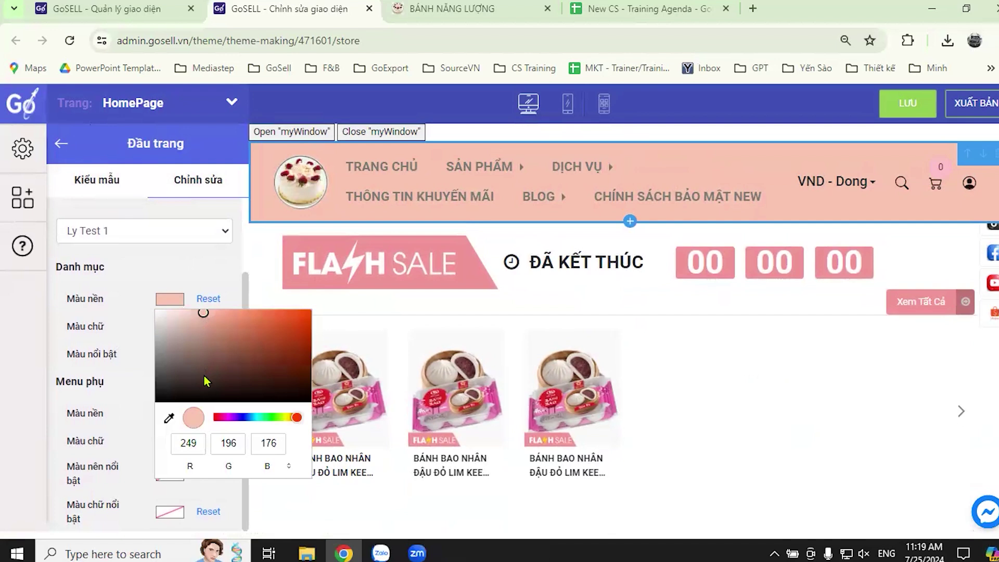
click(247, 418)
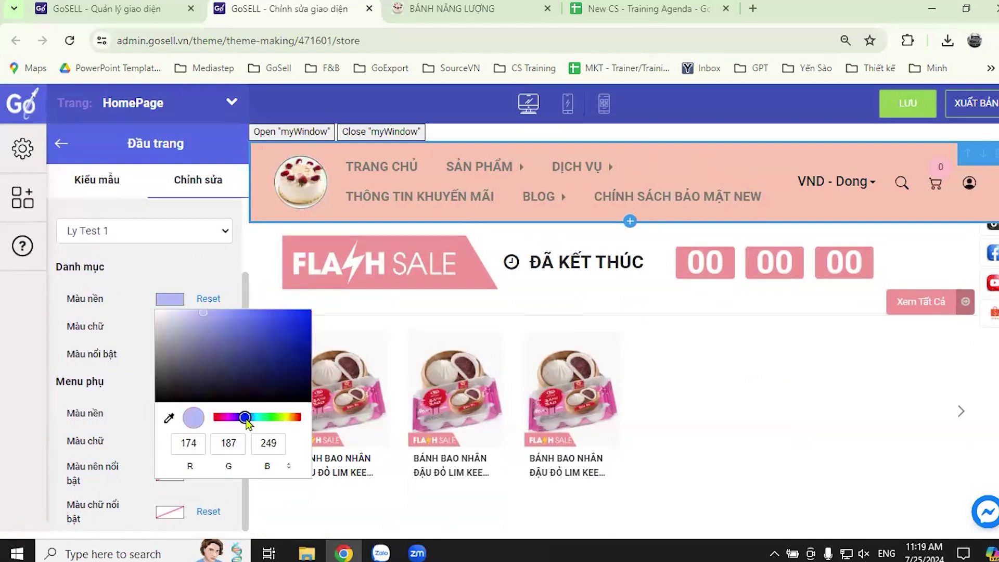
click(282, 326)
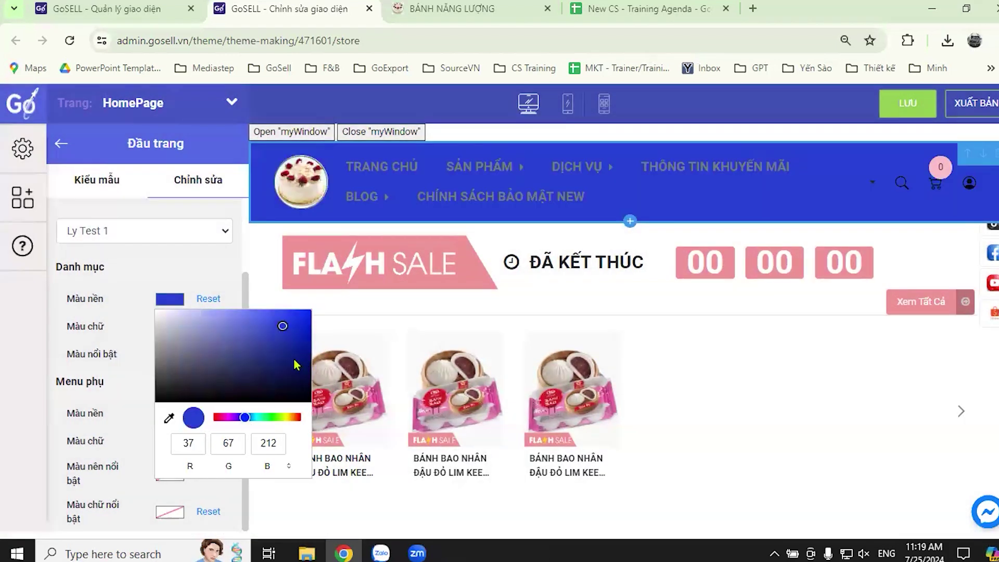
mouse_move(295, 364)
mouse_down()
mouse_move(289, 384)
mouse_move(232, 326)
mouse_move(279, 351)
mouse_move(283, 381)
mouse_up()
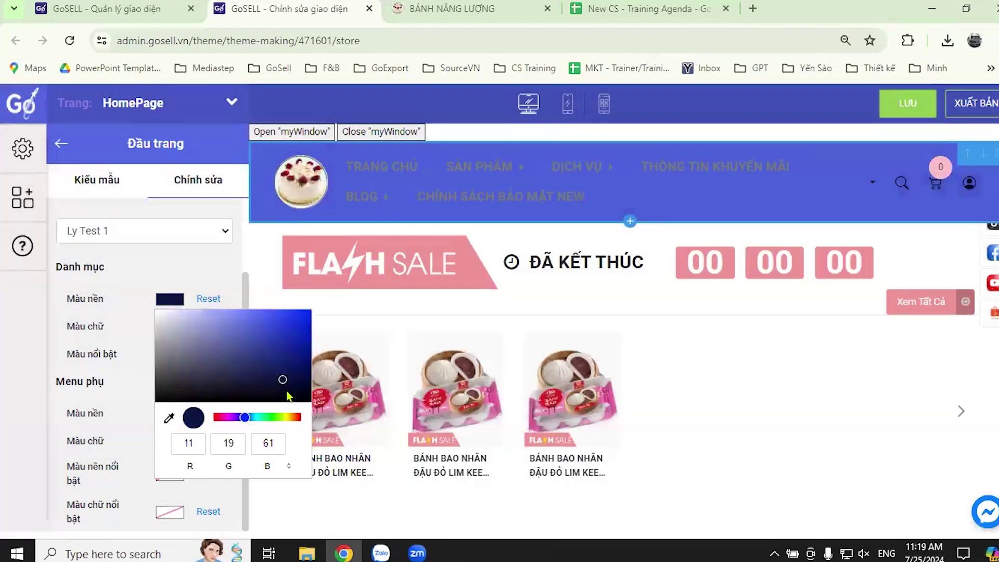
Try several green shades for the header menu's background color, ending on RGB 87, 199, 135.
drag(260, 425, 267, 420)
click(293, 331)
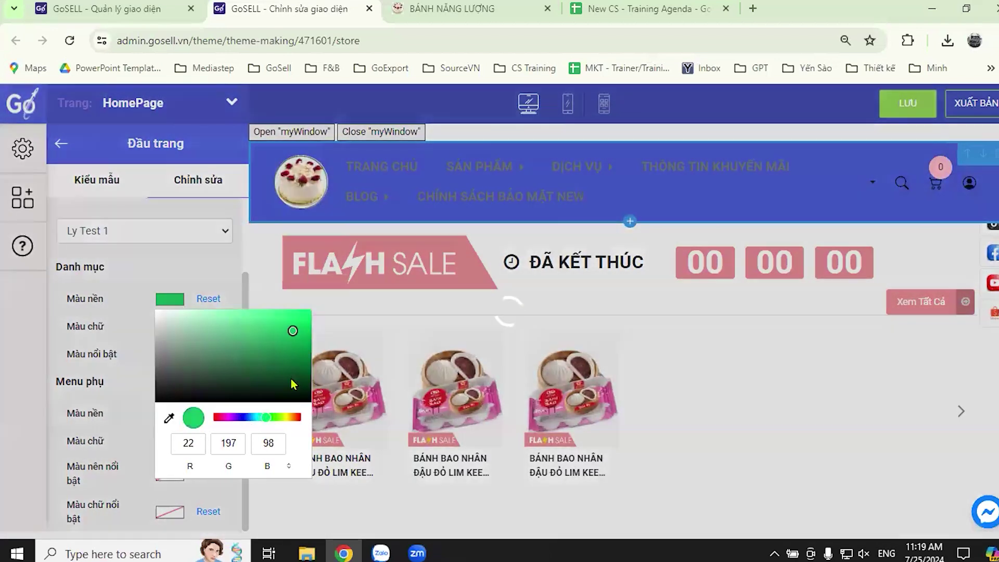
click(292, 364)
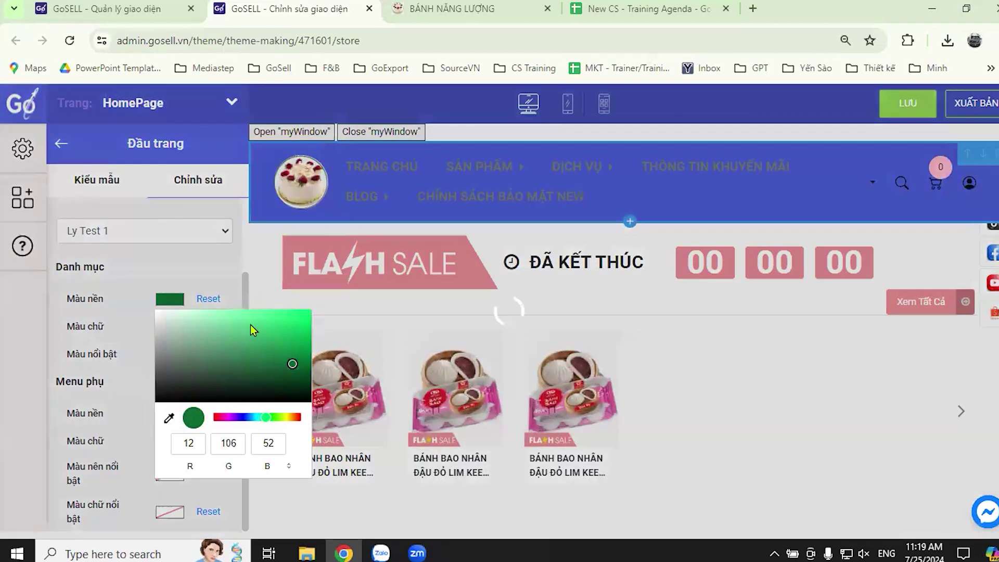
click(245, 328)
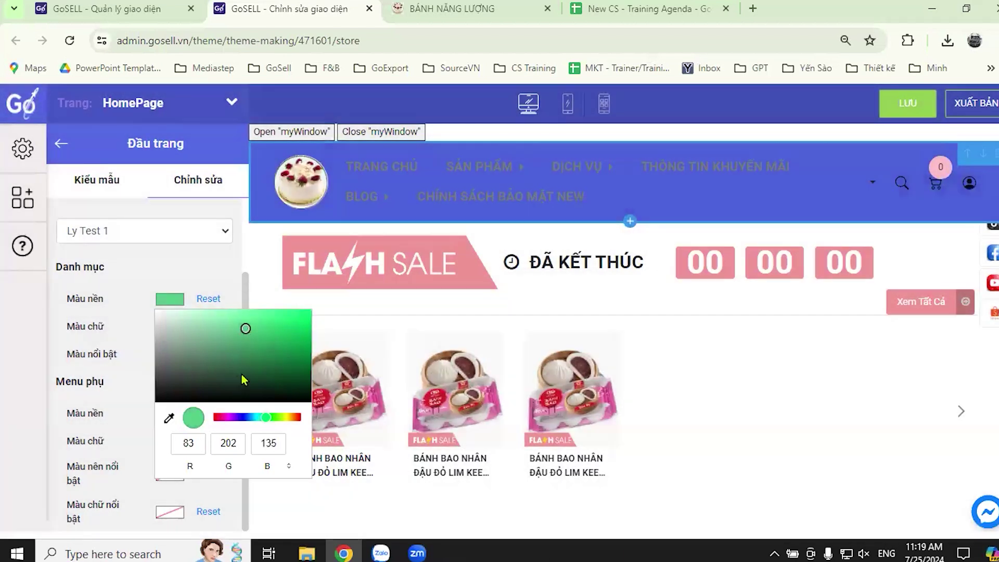
click(272, 360)
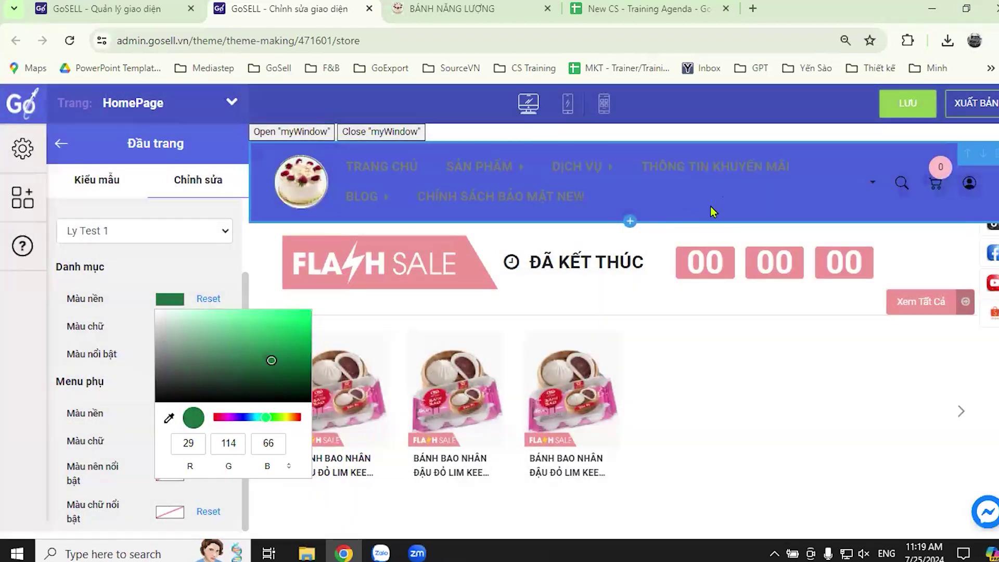
click(243, 331)
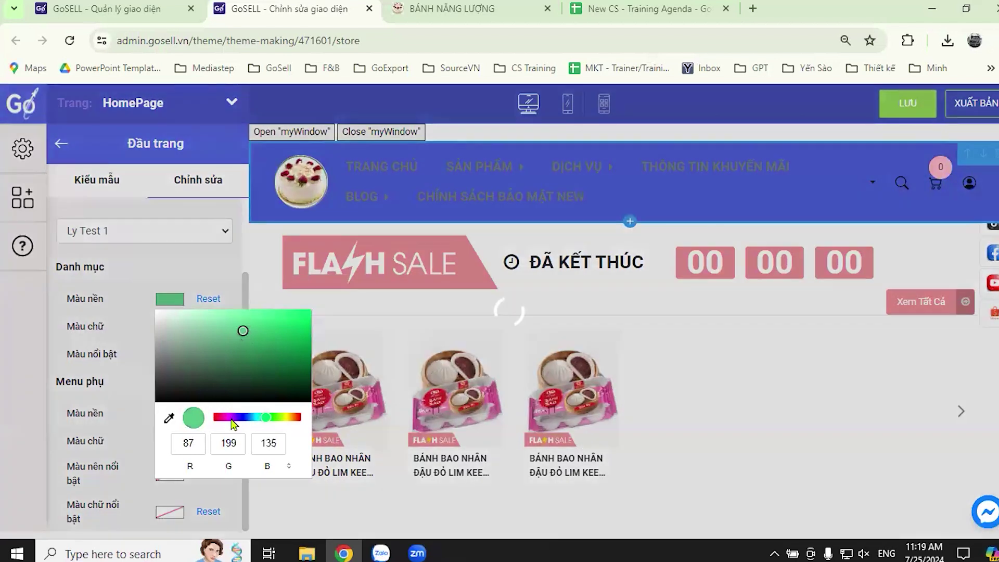
Try a pink shade, RGB 196, 74, 111, for the header menu's background color.
click(224, 418)
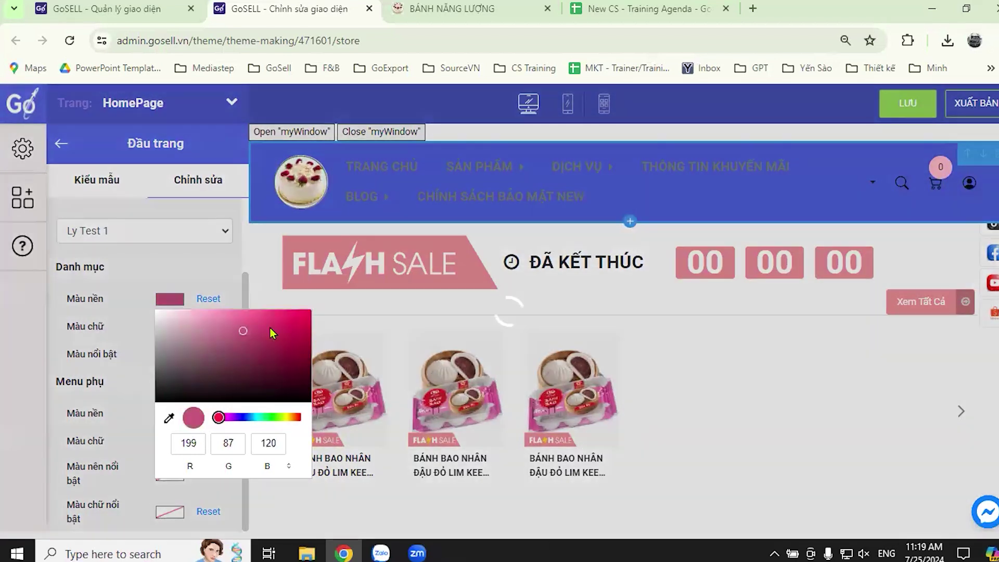
click(248, 317)
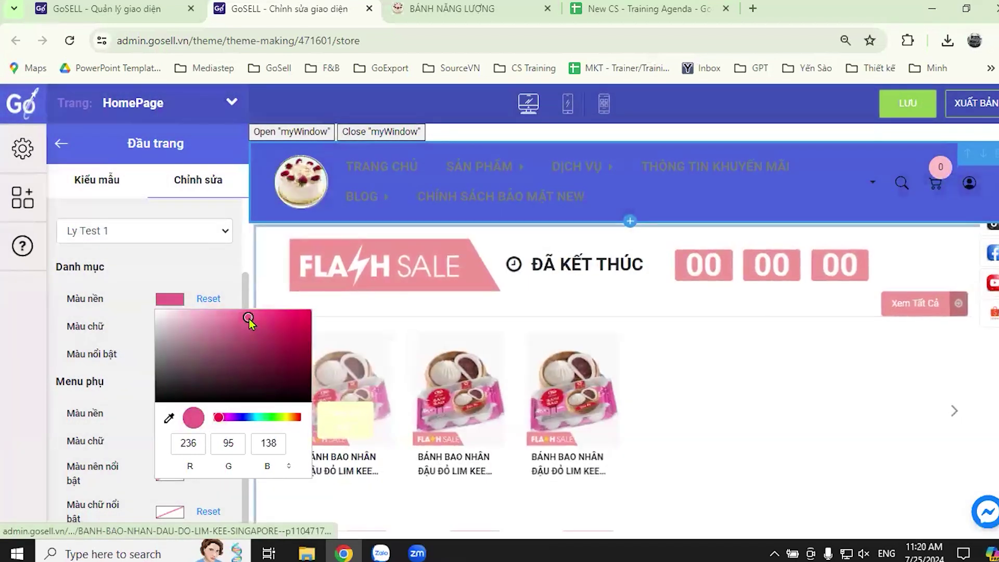
click(253, 332)
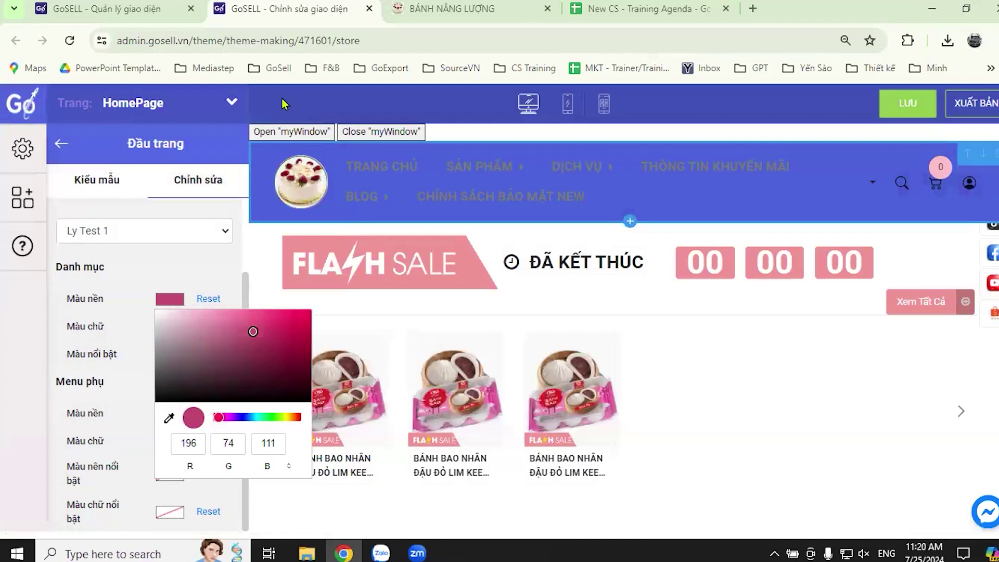
click(283, 104)
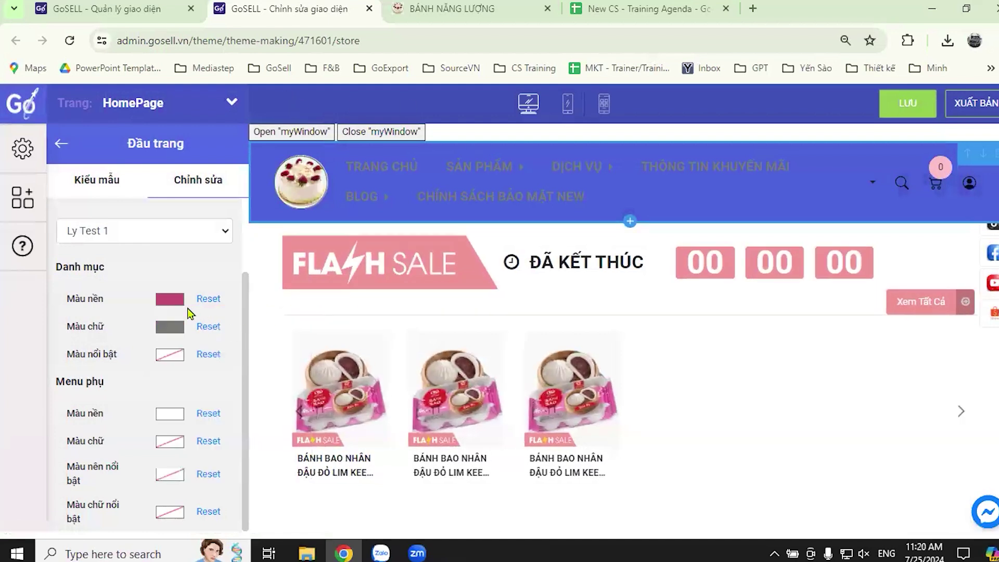
Try a green shade, RGB 119, 166, 84, for the header menu's text color.
click(171, 327)
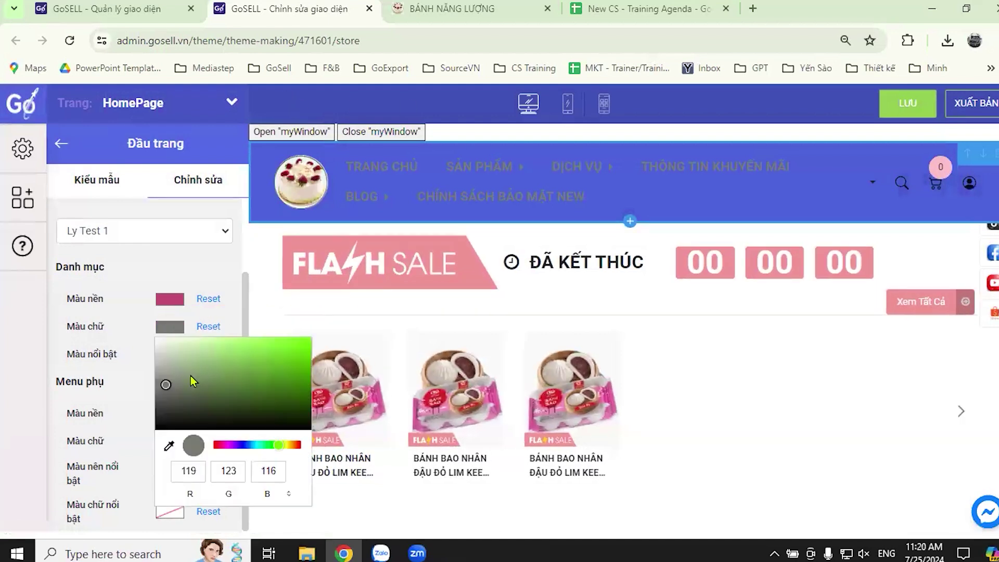
click(295, 352)
mouse_move(291, 374)
mouse_down()
mouse_move(287, 404)
mouse_move(232, 378)
mouse_move(233, 369)
mouse_up()
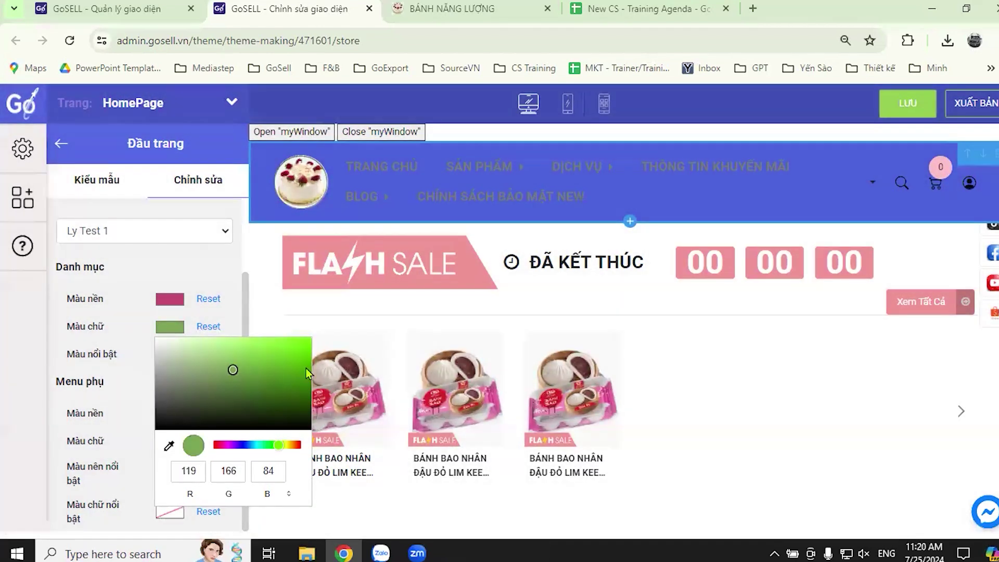
click(263, 265)
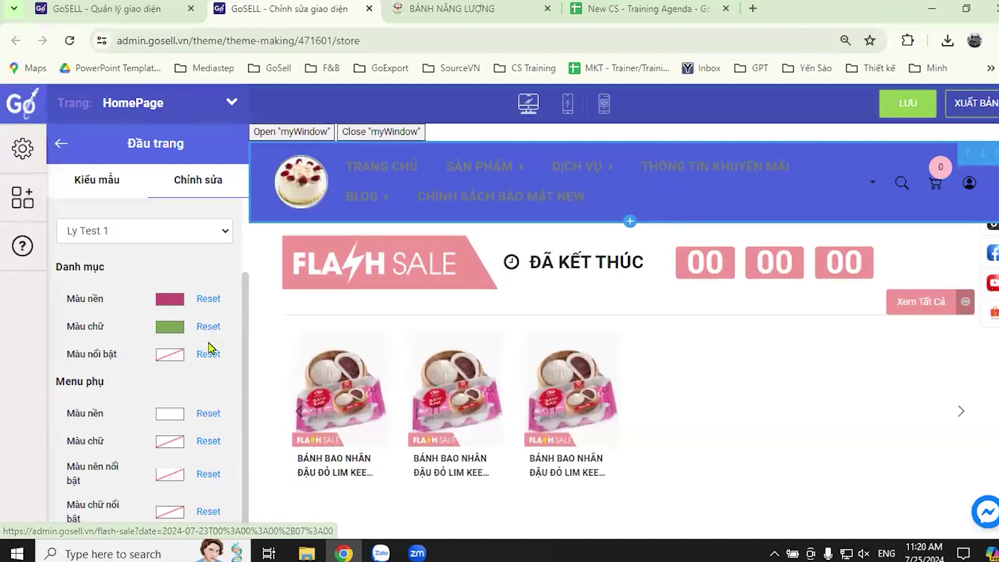
Review the header block's color settings, reopen the block from the preview, and check its menu choices, keeping Ly Test 1.
scroll(190, 323, up, 2)
scroll(172, 372, down, 2)
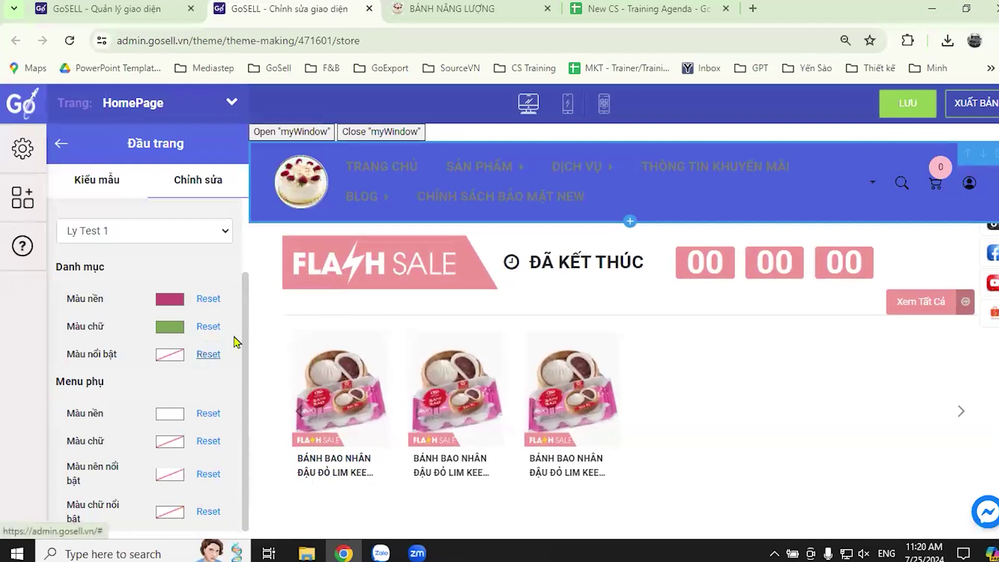
scroll(207, 319, up, 2)
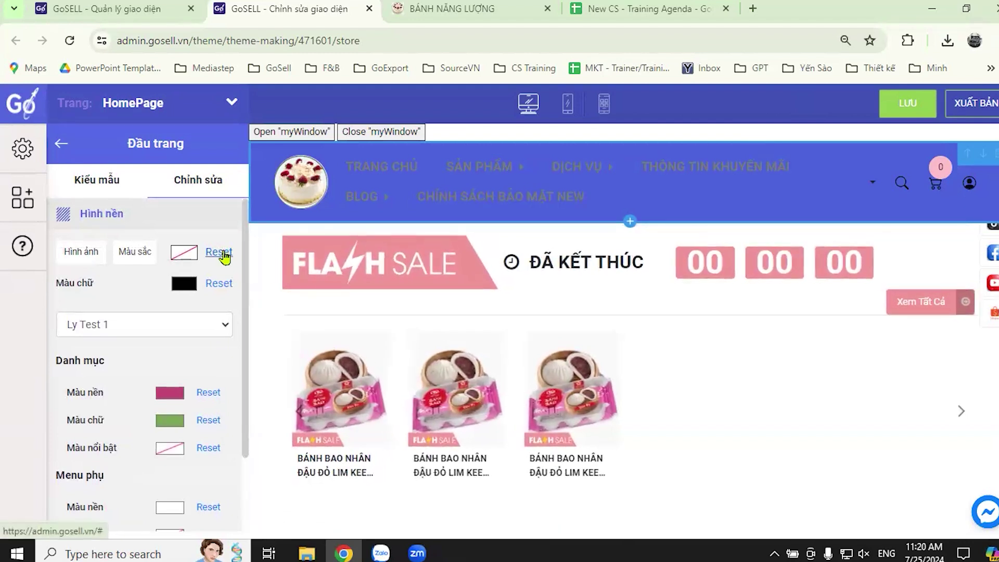
scroll(206, 401, down, 2)
scroll(207, 375, up, 2)
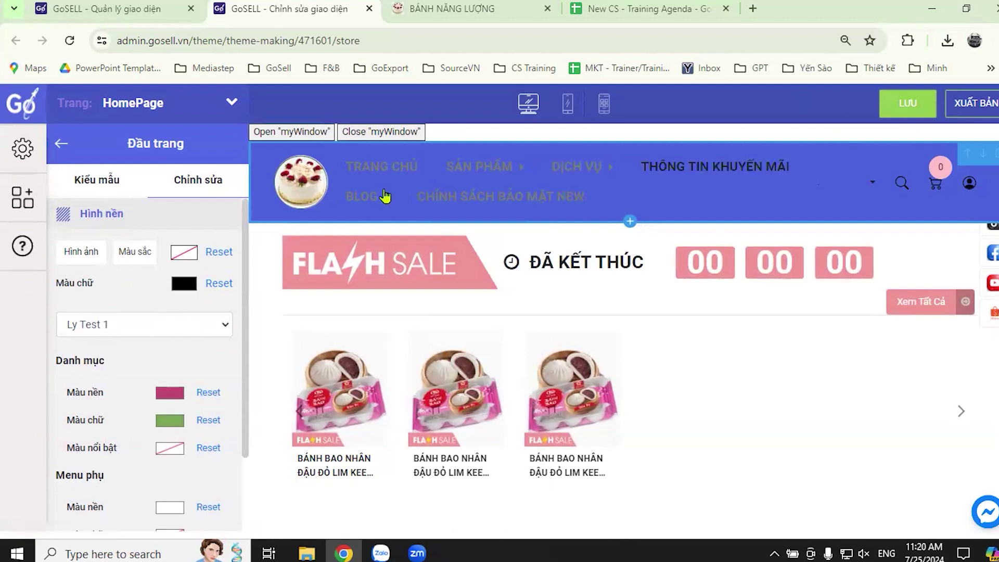
click(61, 144)
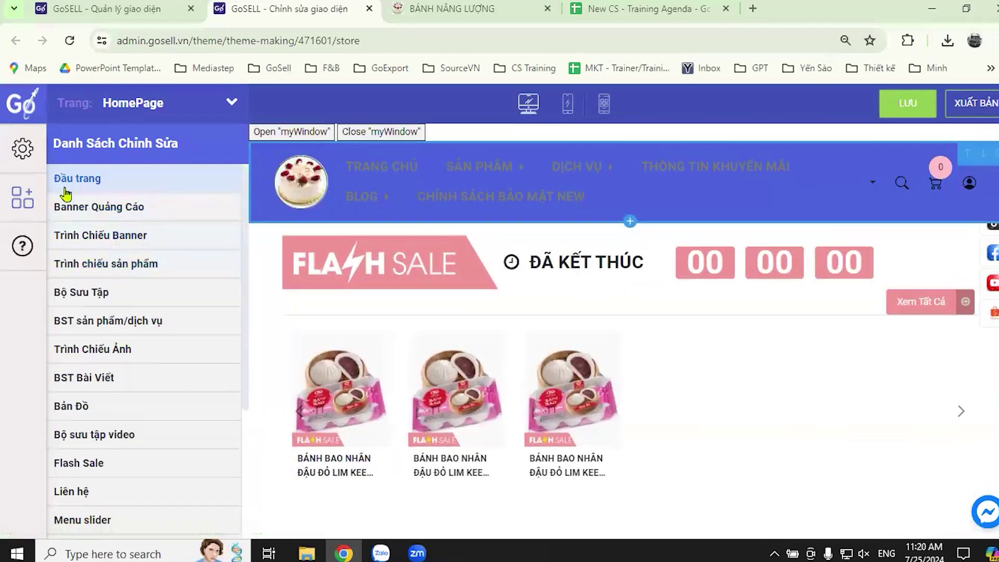
click(725, 204)
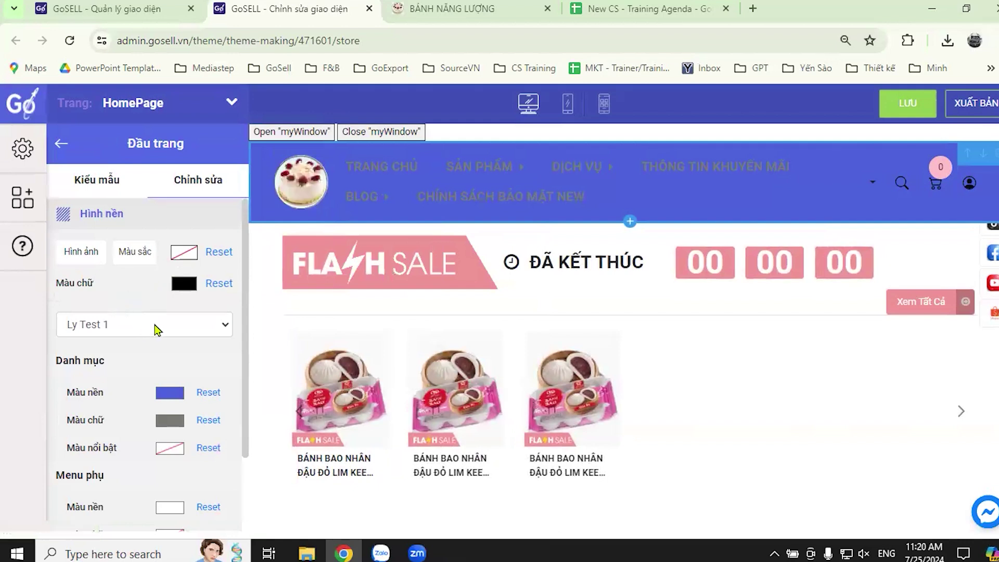
click(210, 333)
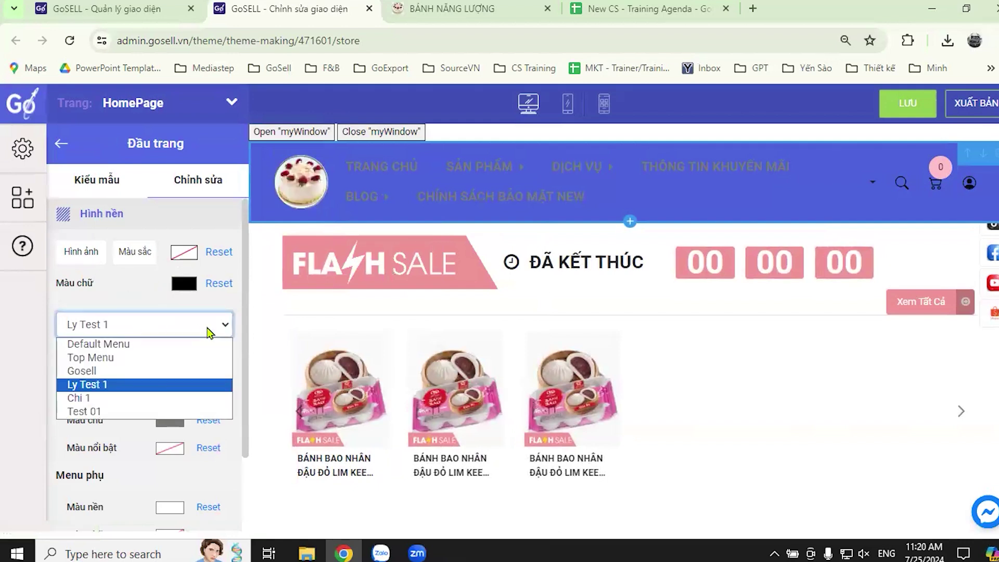
click(129, 390)
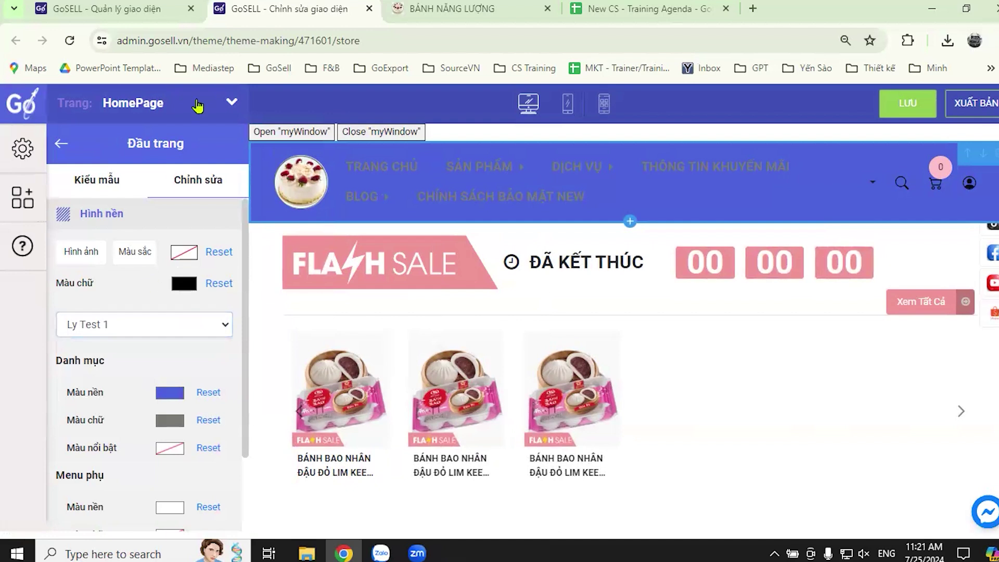
Switch to the admin site, go to the storefront's menu list, and open the Ly Test 1 menu for editing.
click(130, 11)
scroll(62, 385, down, 10)
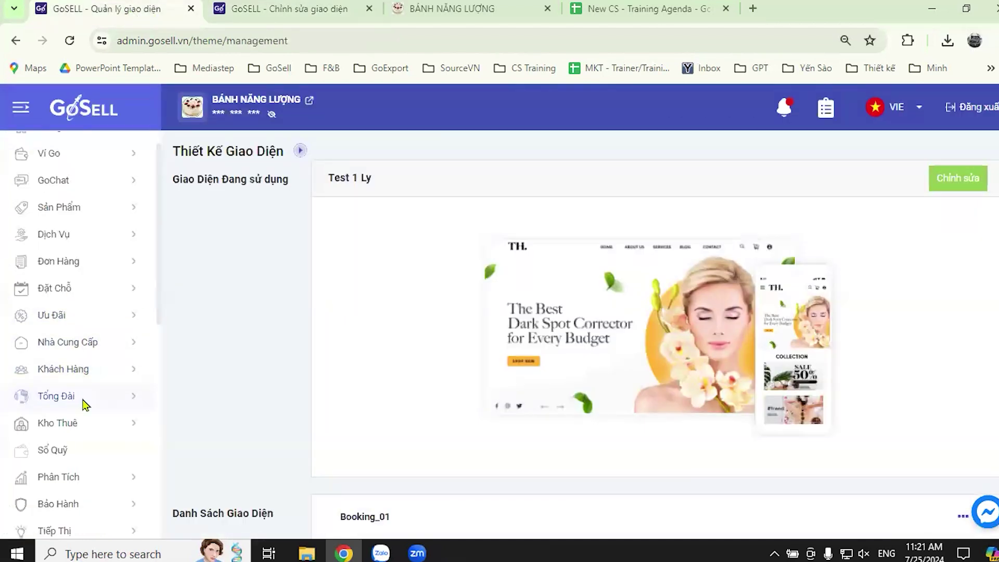
click(67, 298)
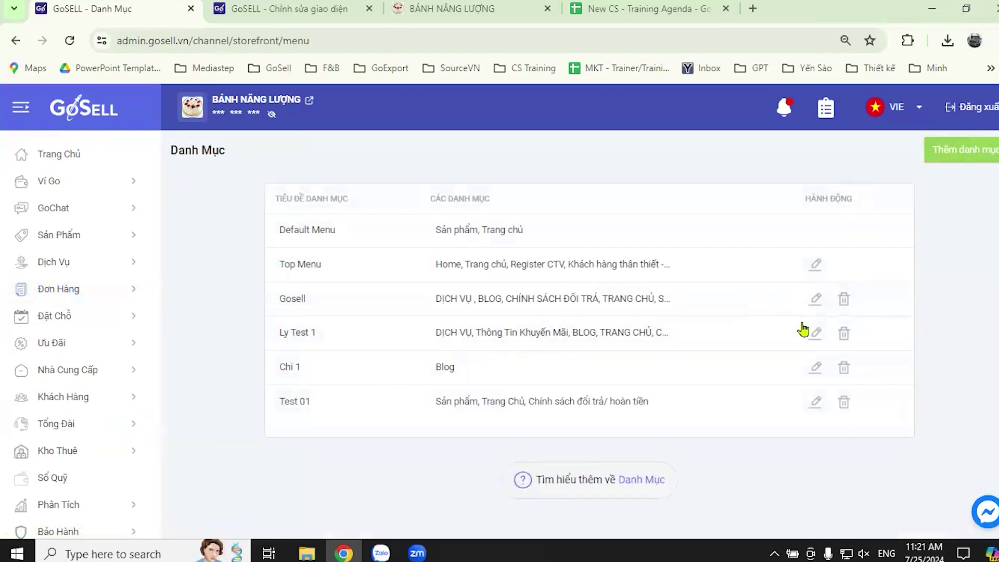
click(815, 333)
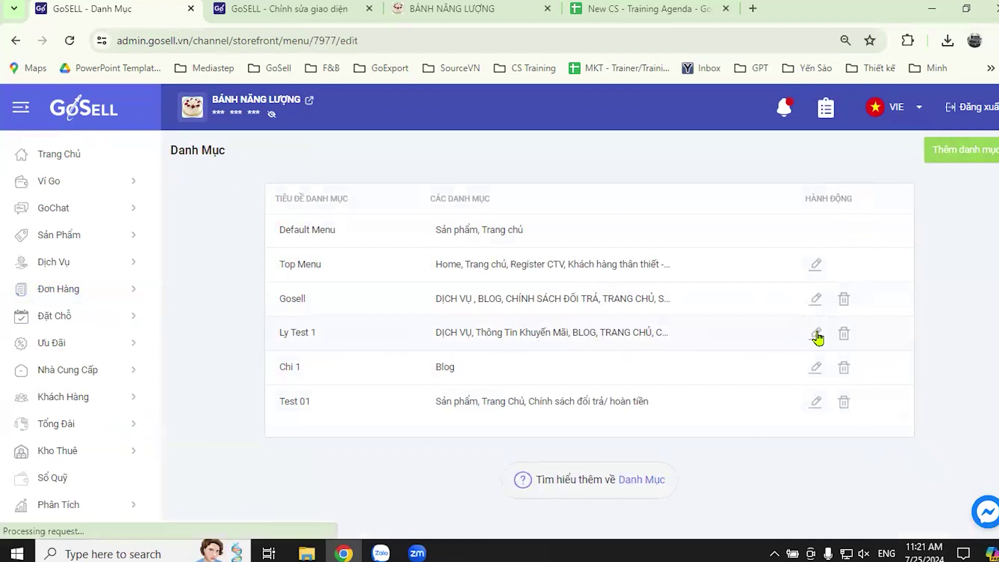
Examine the items and sub-items of the Ly Test 1 menu and compare them with the live storefront's navigation.
scroll(588, 326, down, 4)
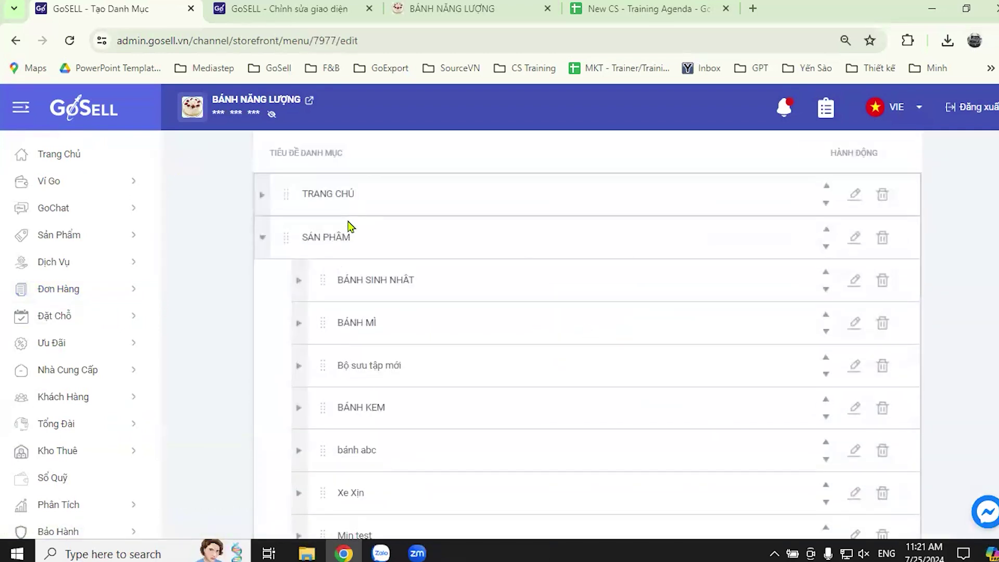
scroll(346, 240, down, 5)
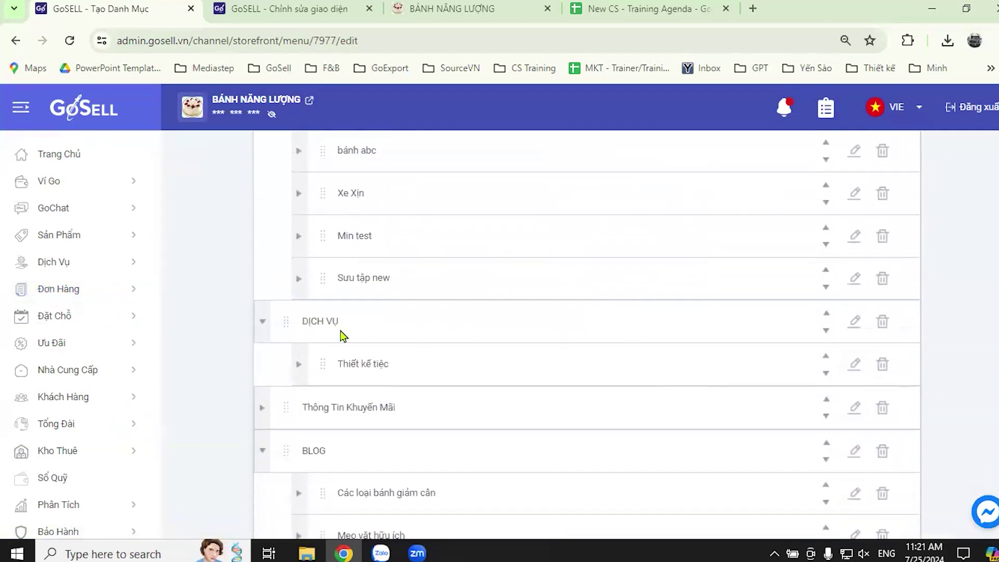
scroll(348, 341, down, 1)
scroll(326, 378, down, 2)
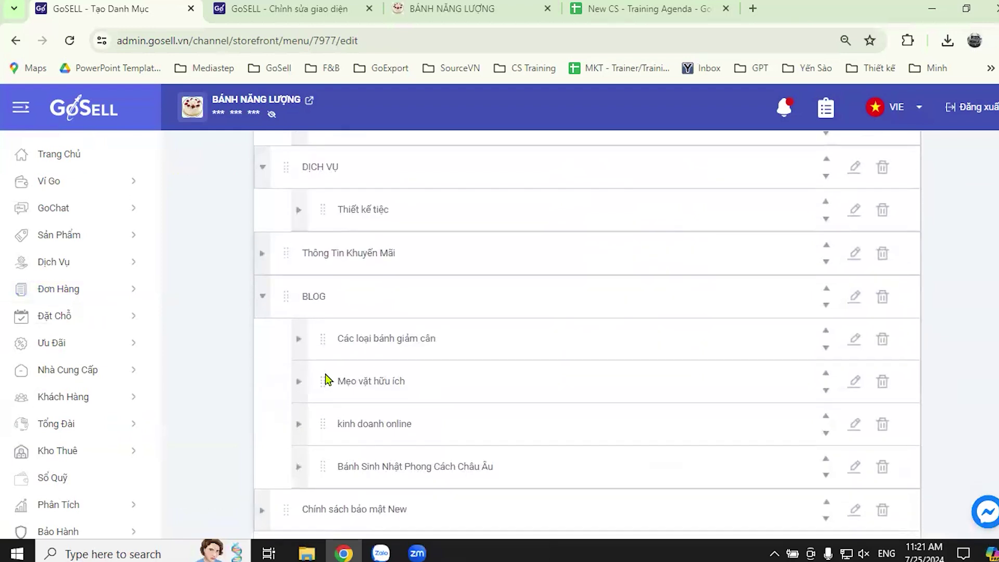
click(484, 6)
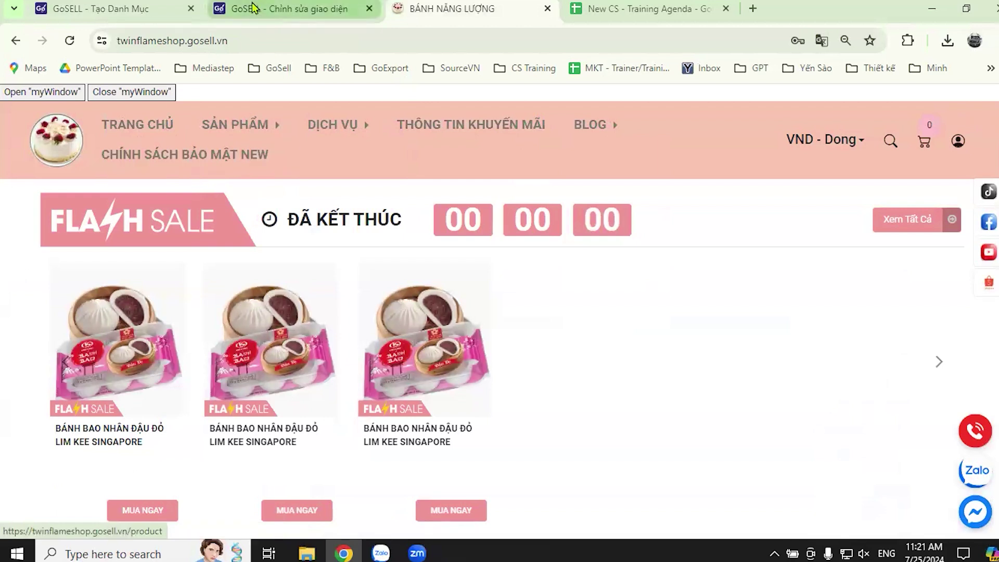
click(102, 9)
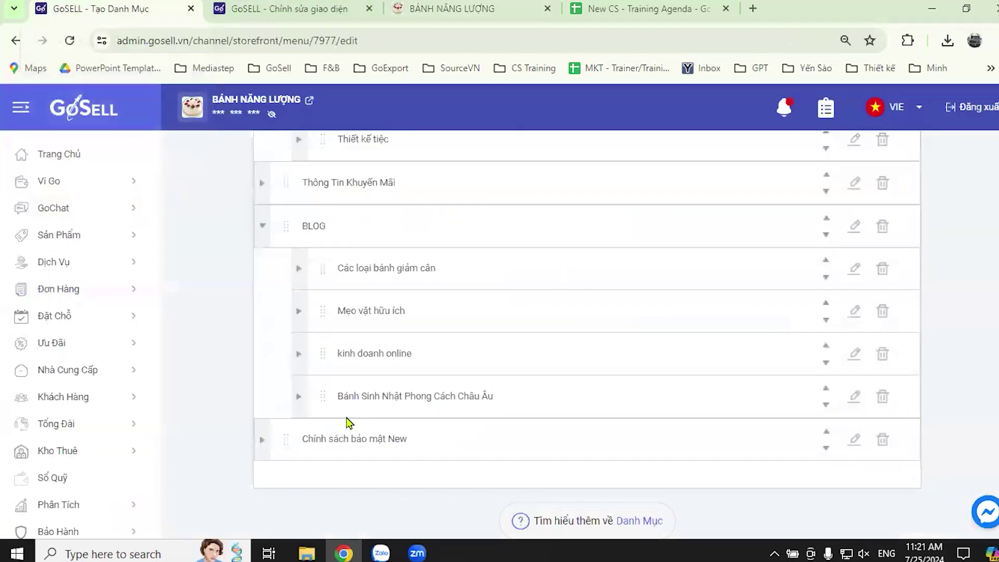
Delete the item Chính sách bảo mật New from the Ly Test 1 menu and save the menu.
click(885, 441)
click(554, 353)
scroll(854, 403, up, 15)
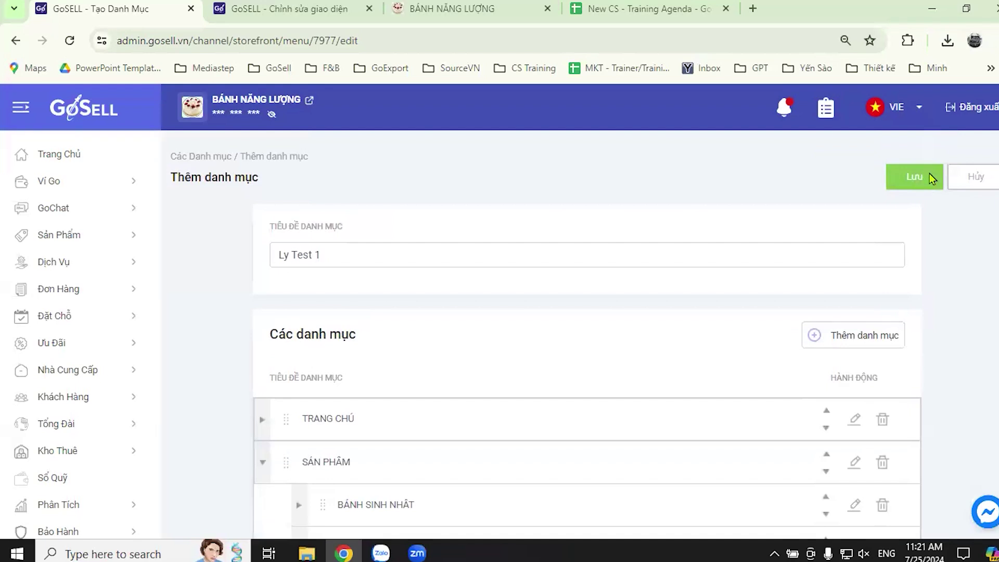
click(931, 179)
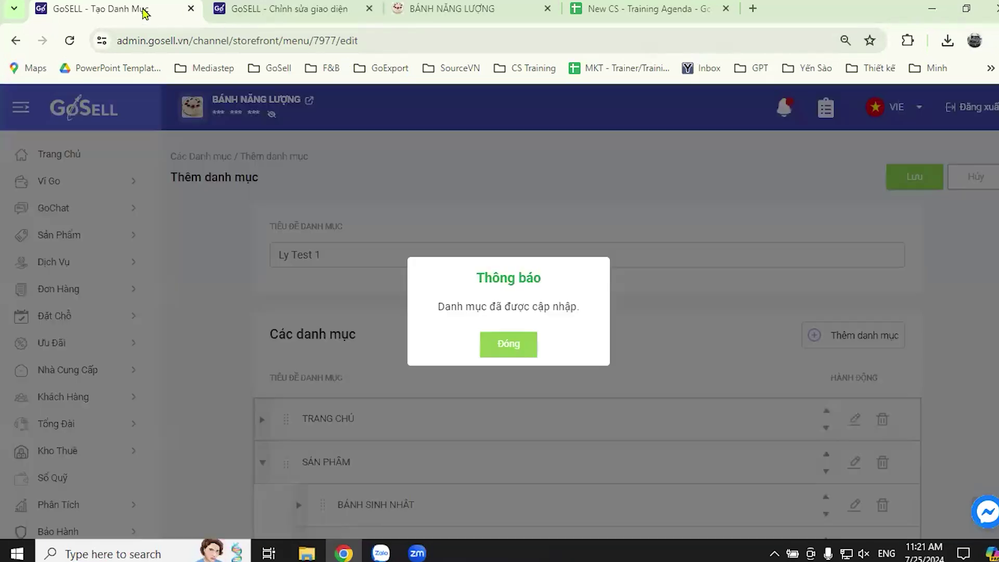
Dismiss the menu update notice and reload the theme editor, the menu editing page and the live storefront.
click(496, 338)
click(305, 4)
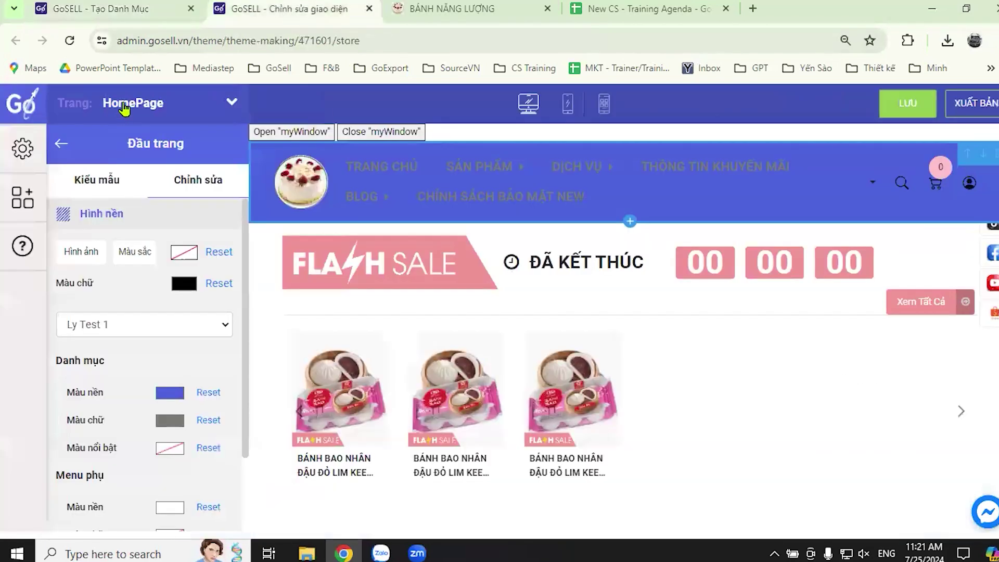
click(69, 41)
key(ctrl+shift+Tab)
click(69, 40)
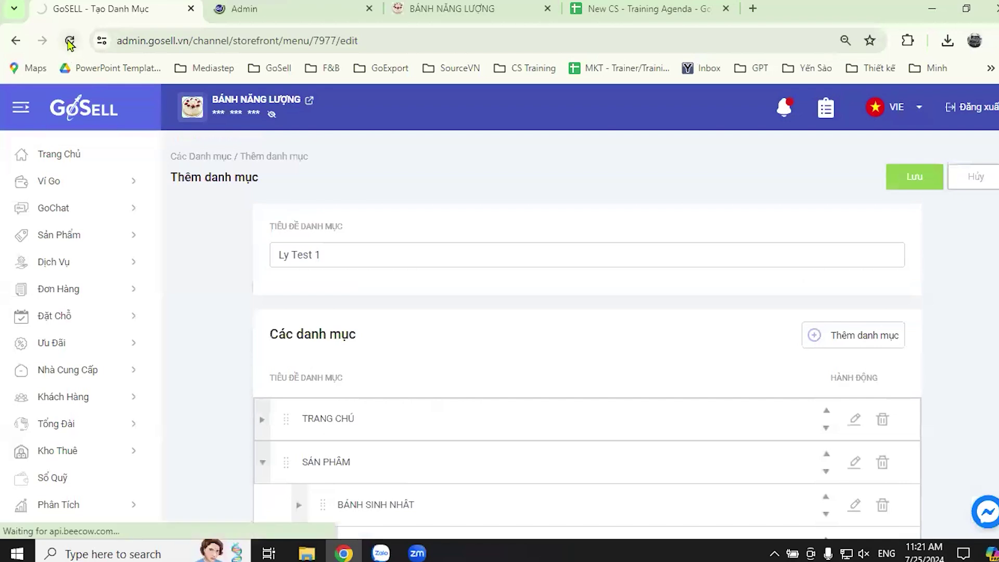
click(457, 7)
click(70, 41)
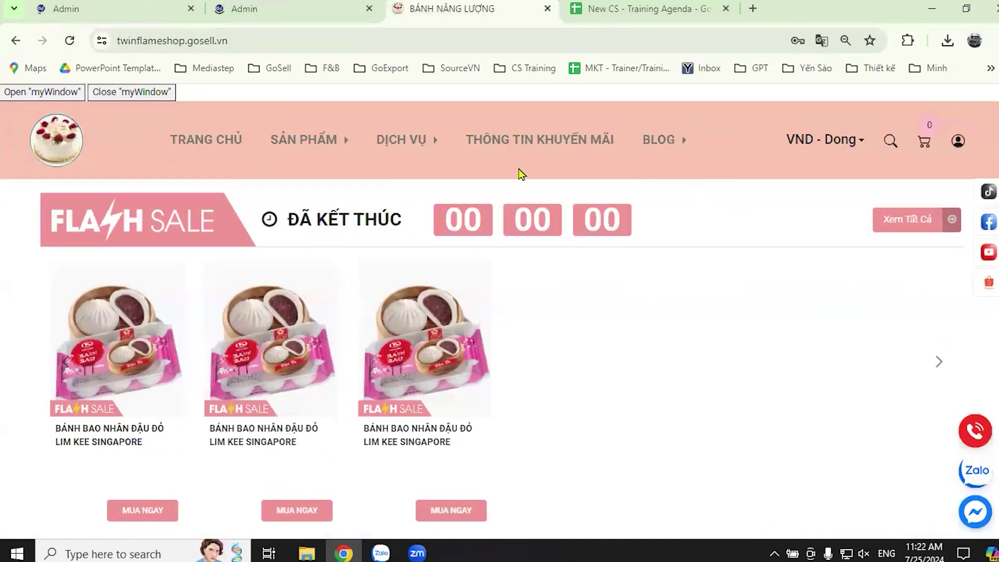
Compare the navigation menu on the live storefront with the header in the theme editor's HomePage preview.
click(177, 11)
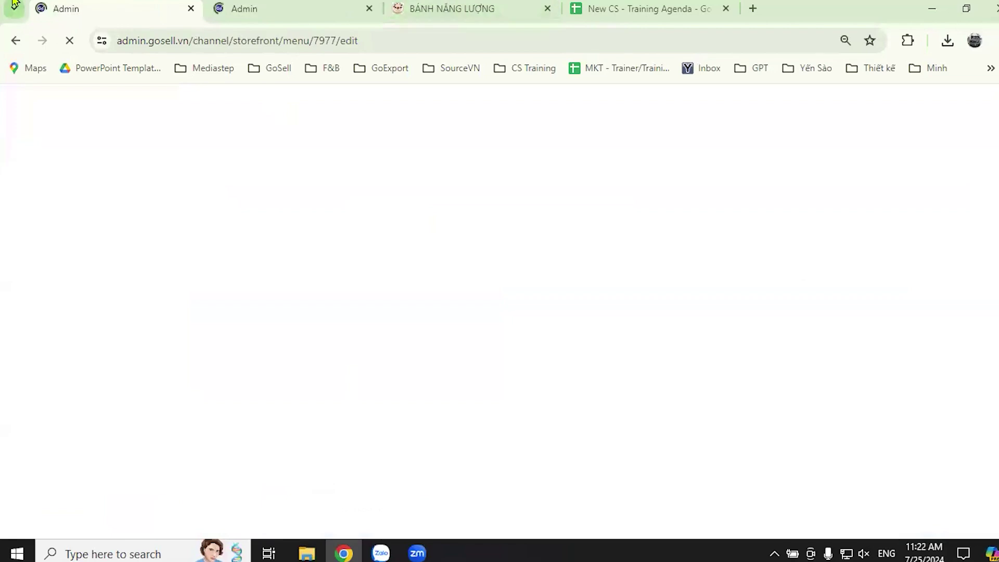
click(454, 9)
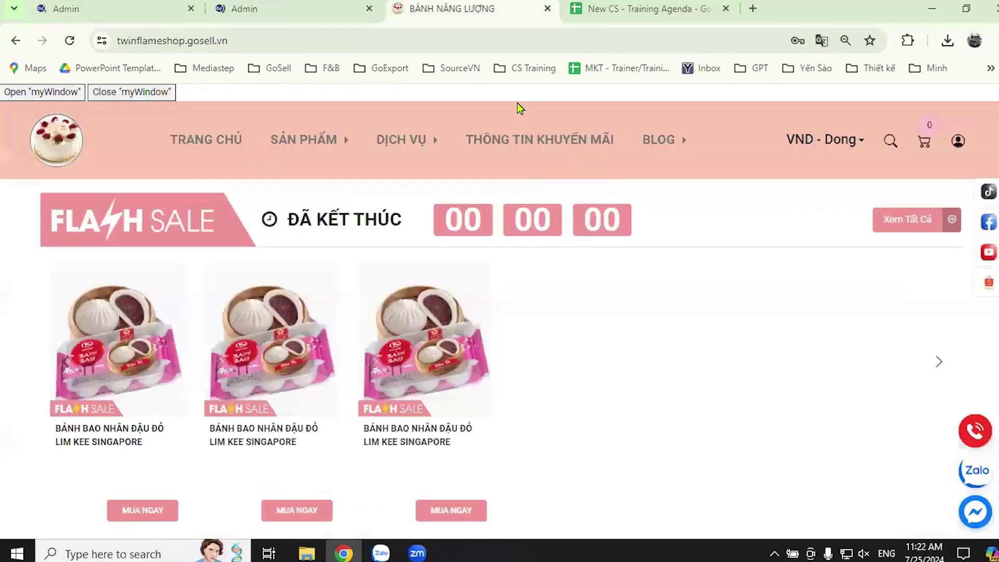
click(291, 11)
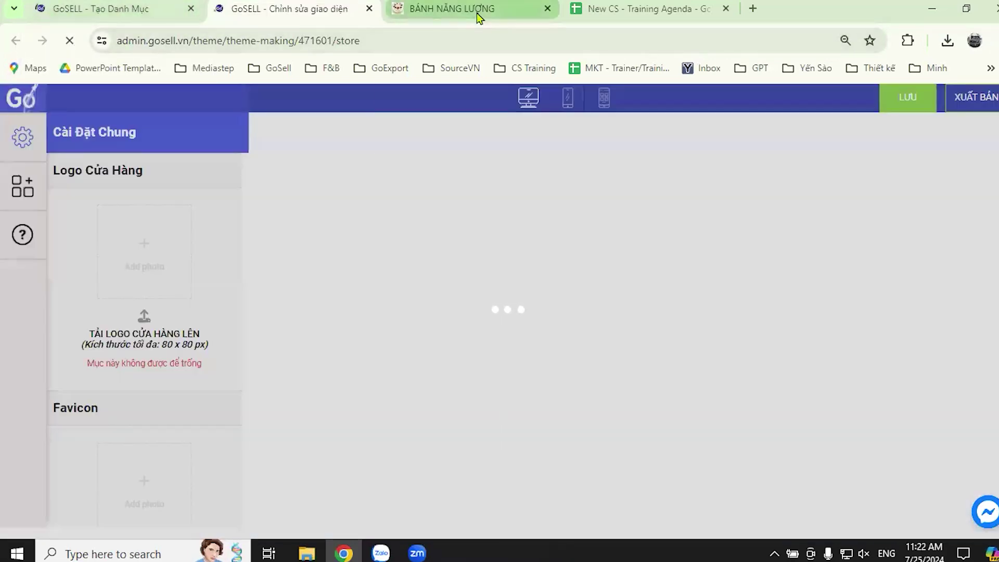
mouse_move(477, 12)
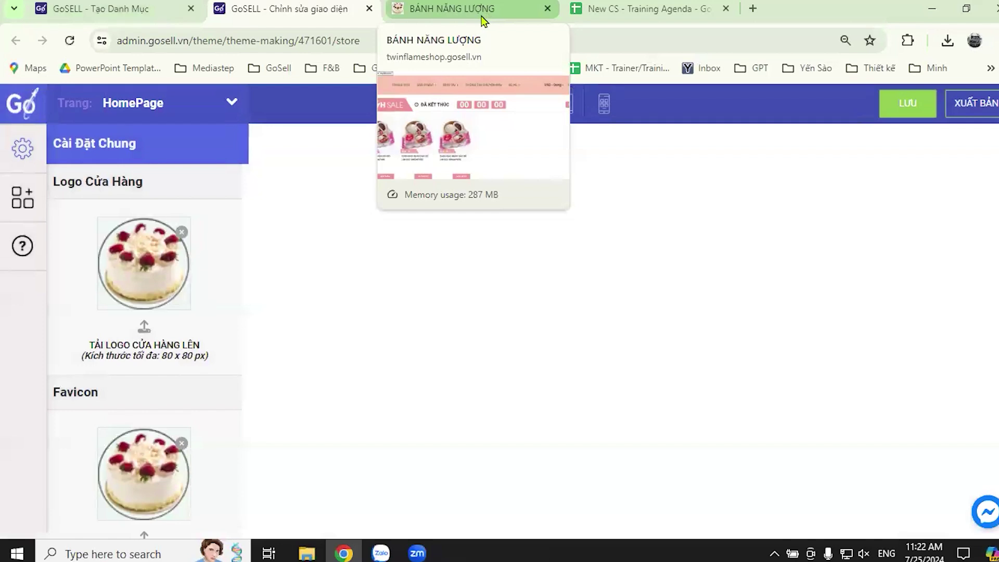
click(483, 19)
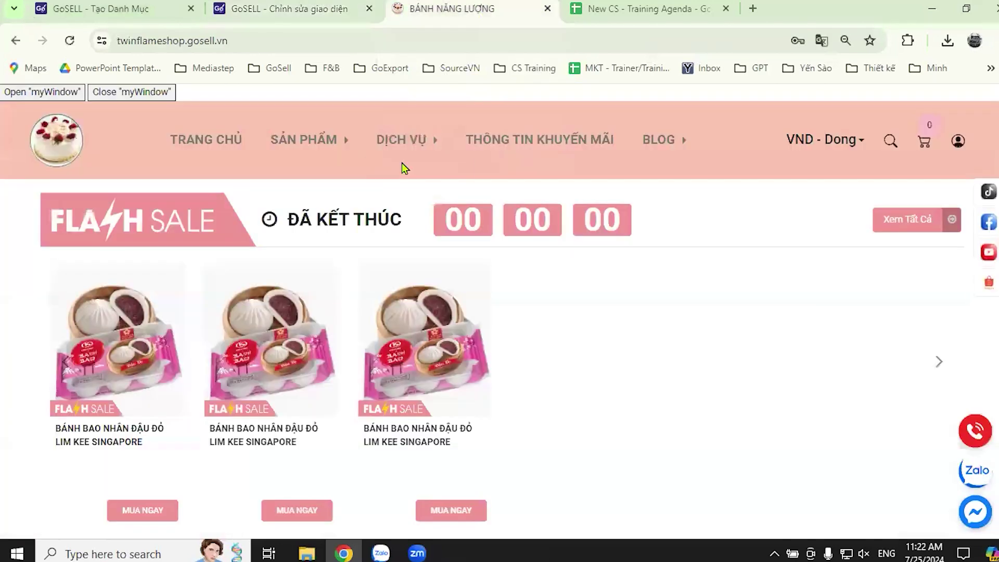
click(249, 5)
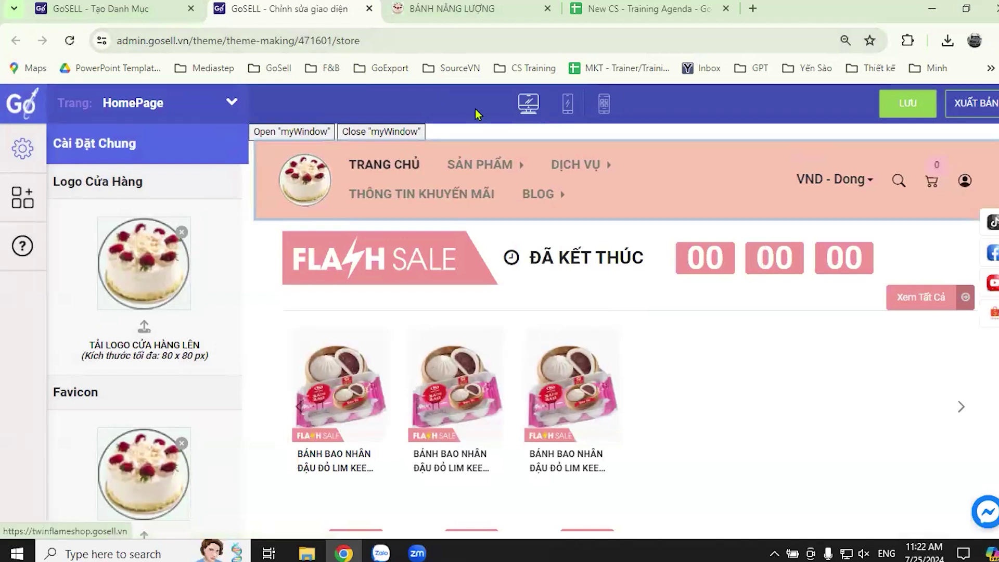
Open the Flash Sale block from the HomePage preview and review its background, campaign date, sold-quantity and product-count settings.
scroll(542, 364, down, 5)
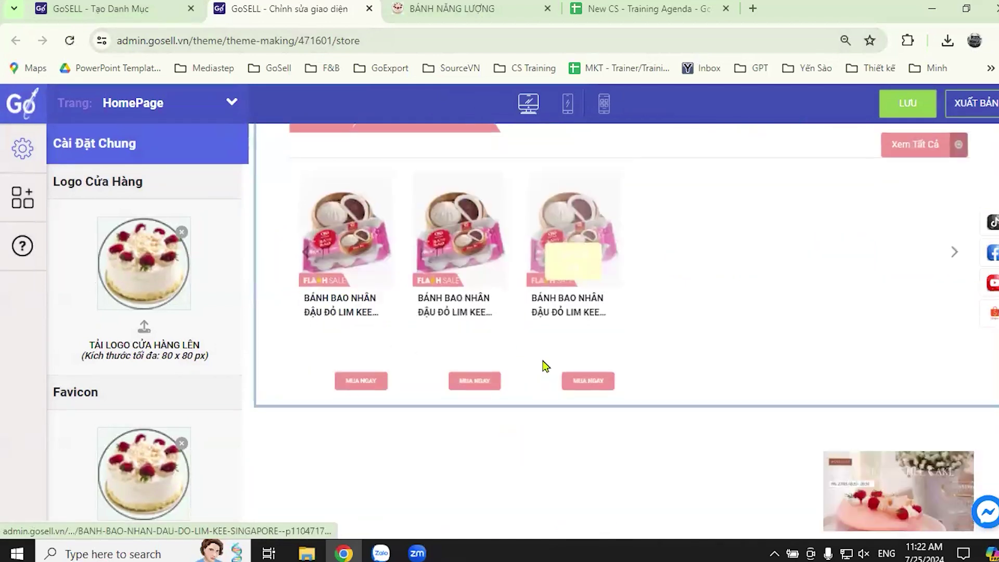
scroll(542, 369, down, 5)
scroll(553, 353, up, 10)
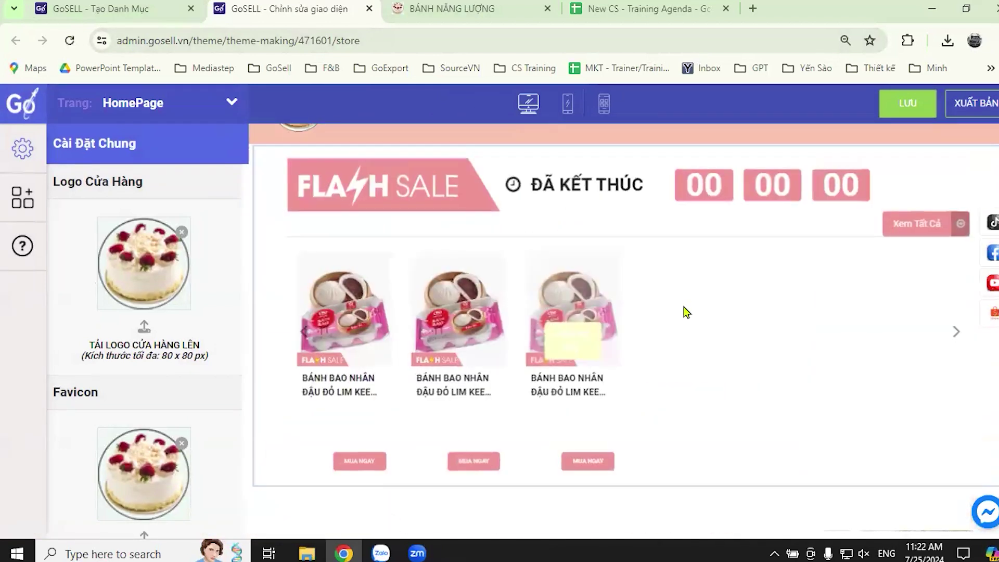
click(681, 298)
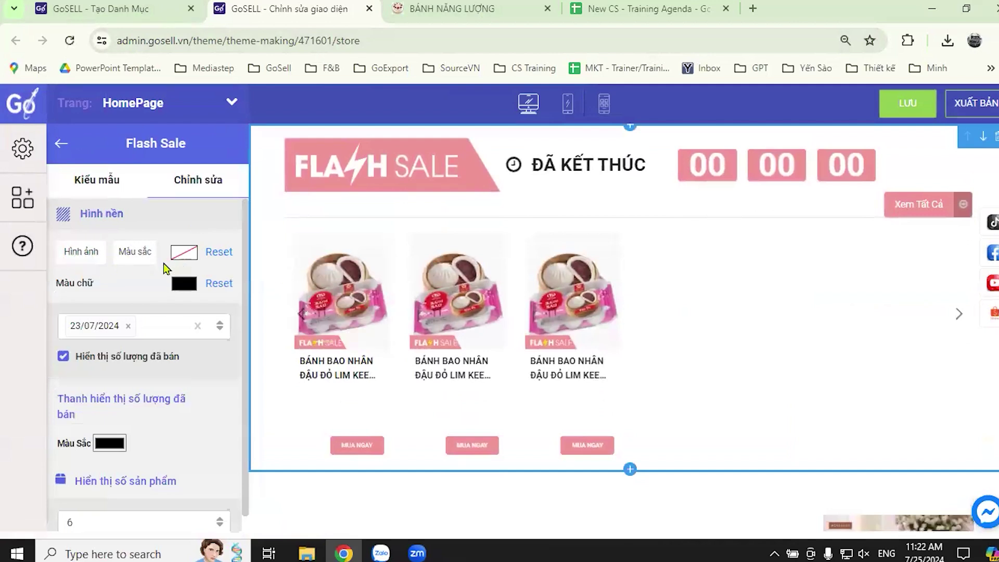
scroll(183, 341, down, 1)
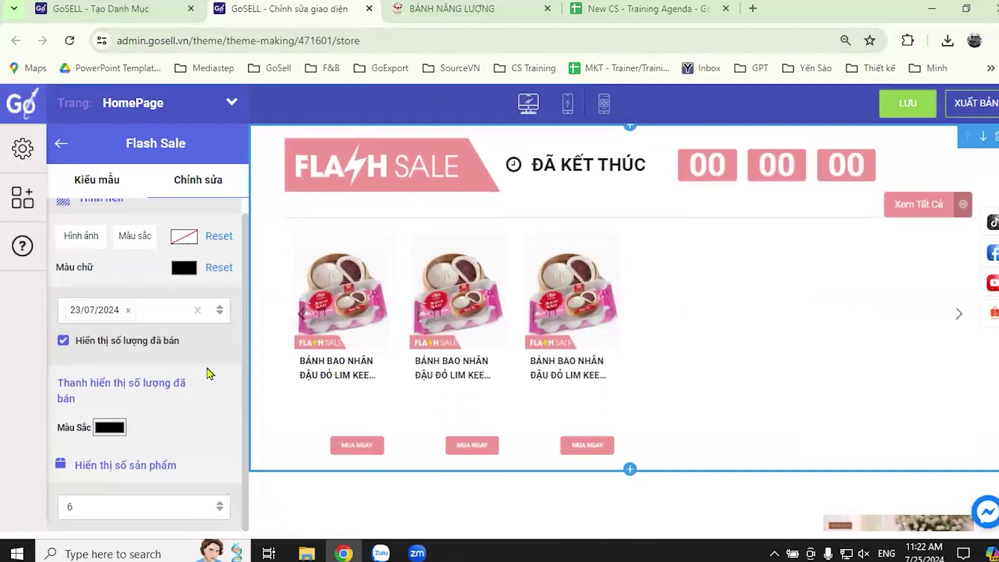
Open the Mô Tả / Giới Thiệu block from the preview and review its images, description text, font and color settings.
scroll(573, 442, down, 5)
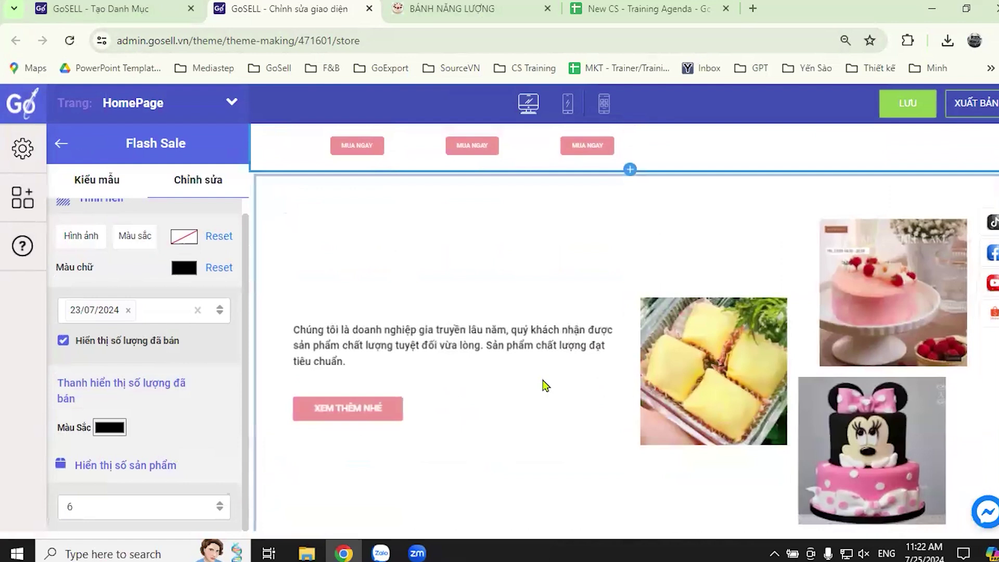
click(495, 402)
scroll(712, 375, up, 1)
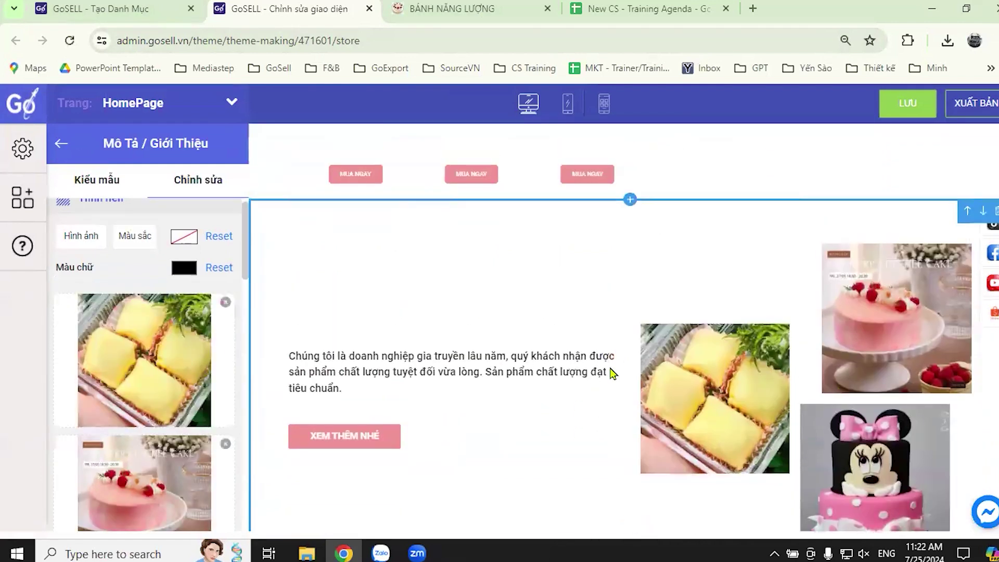
scroll(162, 355, down, 7)
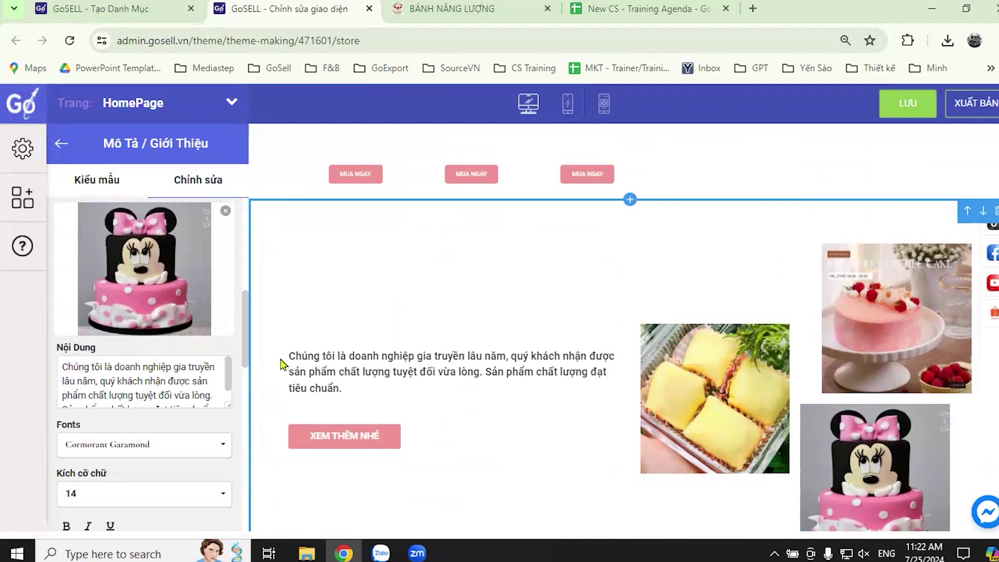
drag(288, 352, 360, 392)
click(102, 372)
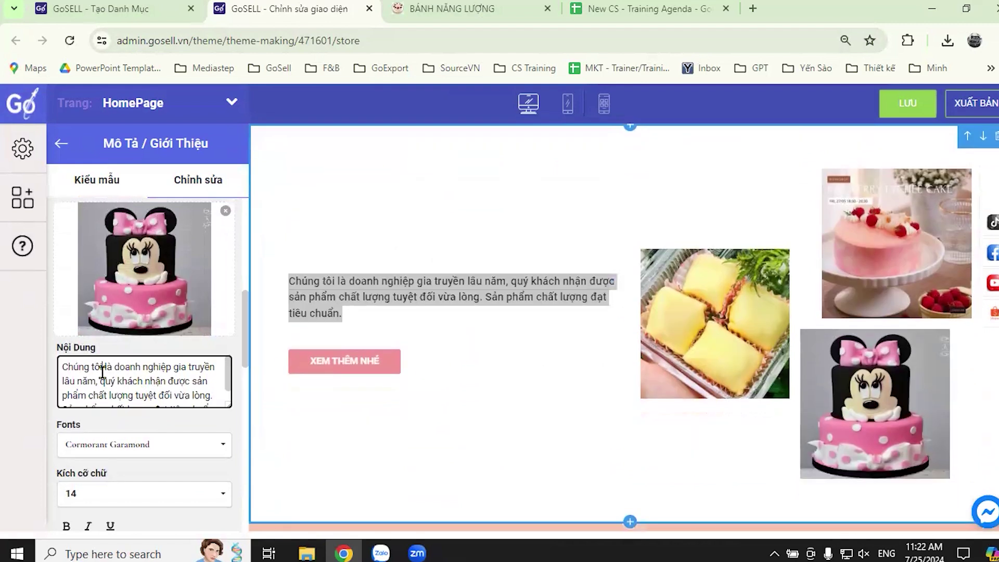
drag(246, 348, 238, 435)
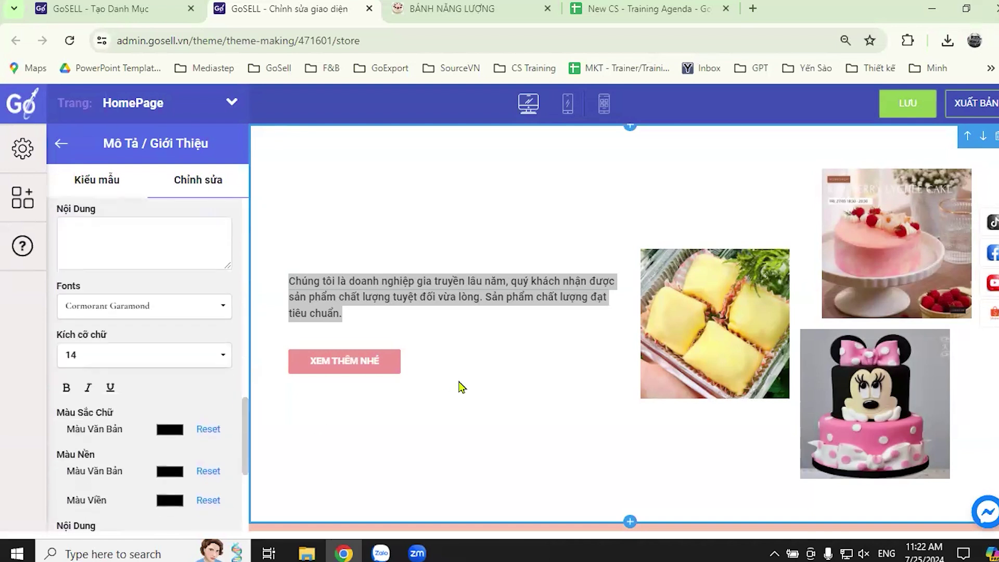
Change the button text of the Mô Tả / Giới Thiệu block to "Xem ngay" and check the block's text settings.
scroll(461, 387, down, 4)
scroll(196, 380, down, 5)
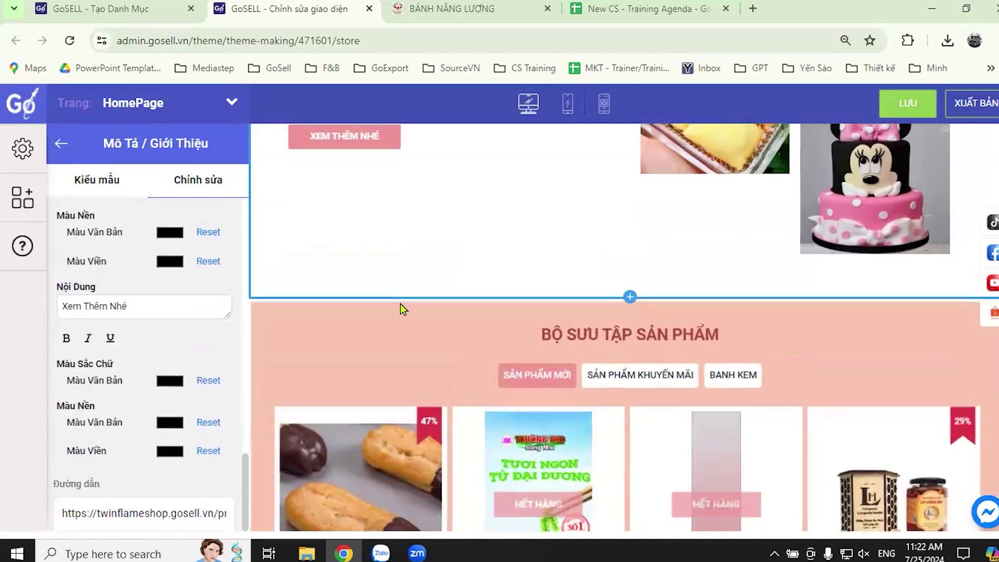
scroll(404, 309, up, 4)
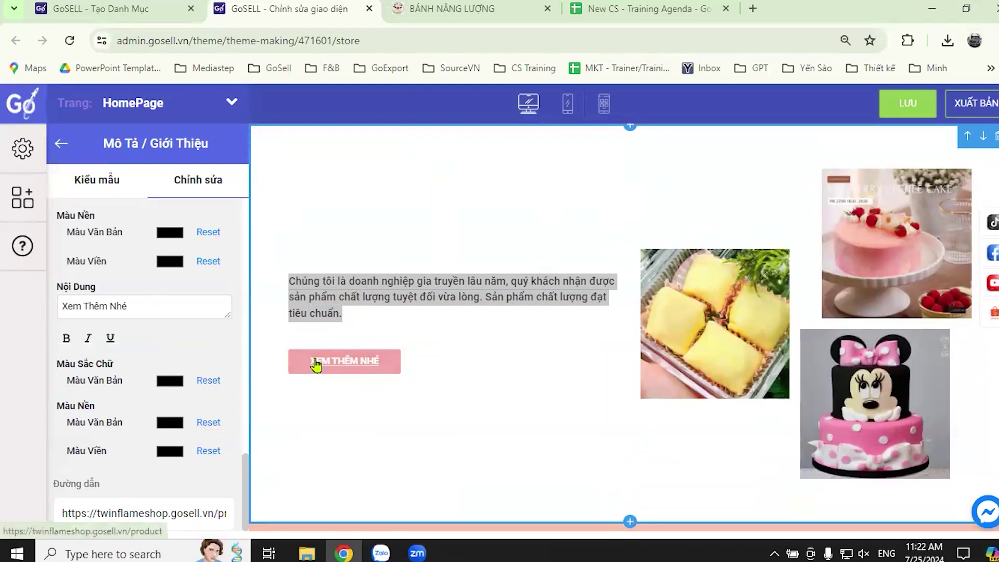
triple_click(146, 306)
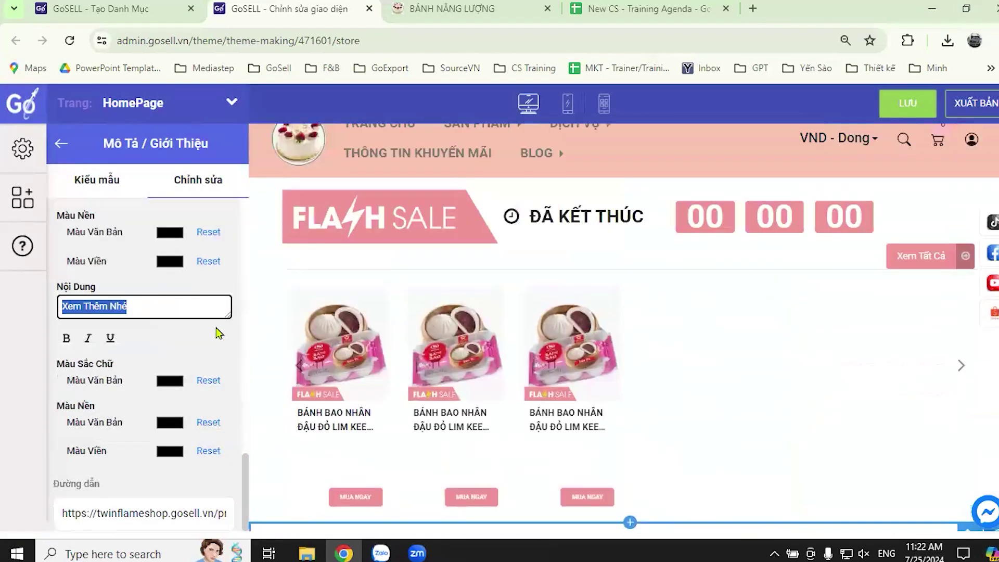
text(Xem ngay)
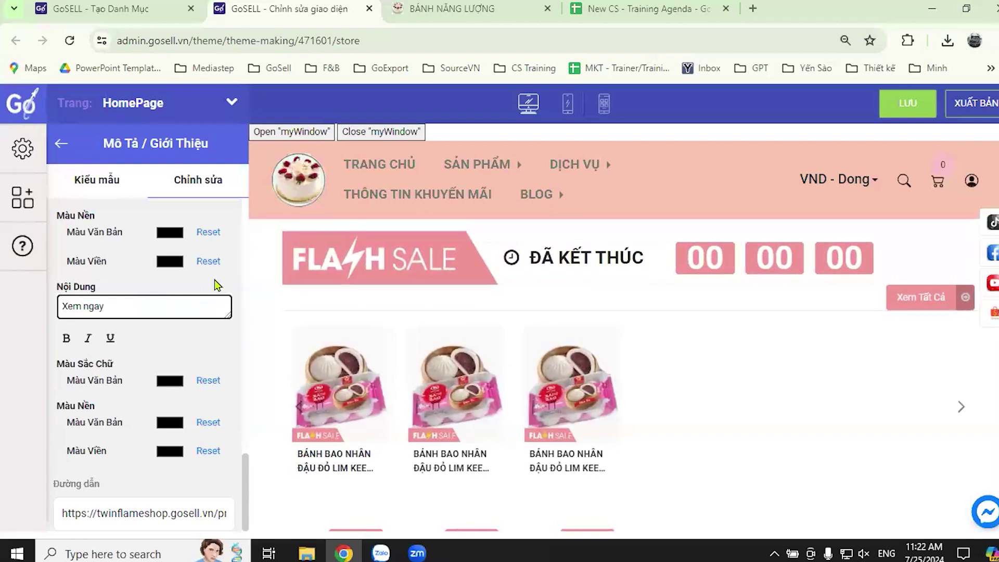
click(236, 280)
scroll(528, 320, down, 10)
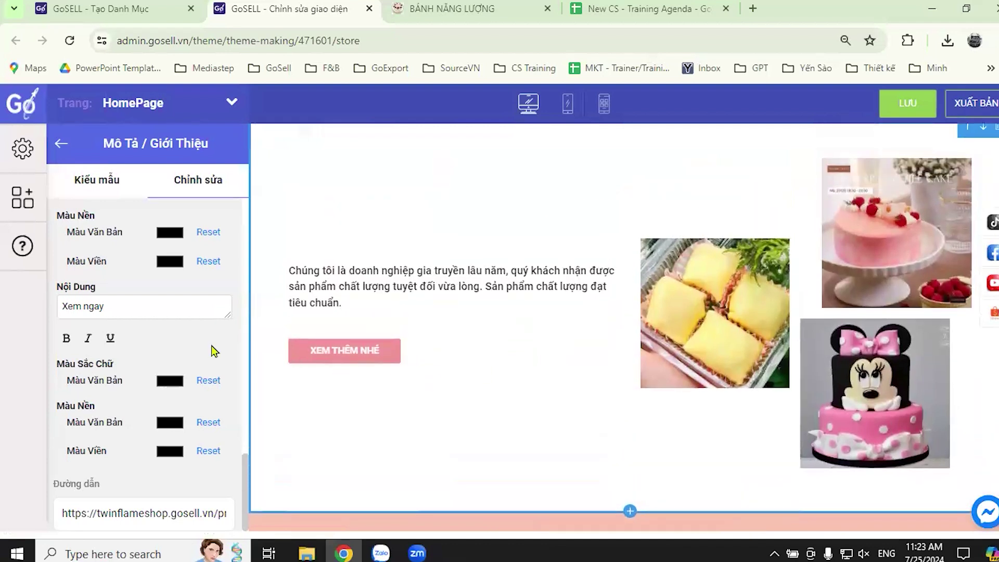
scroll(190, 368, up, 5)
scroll(185, 368, down, 3)
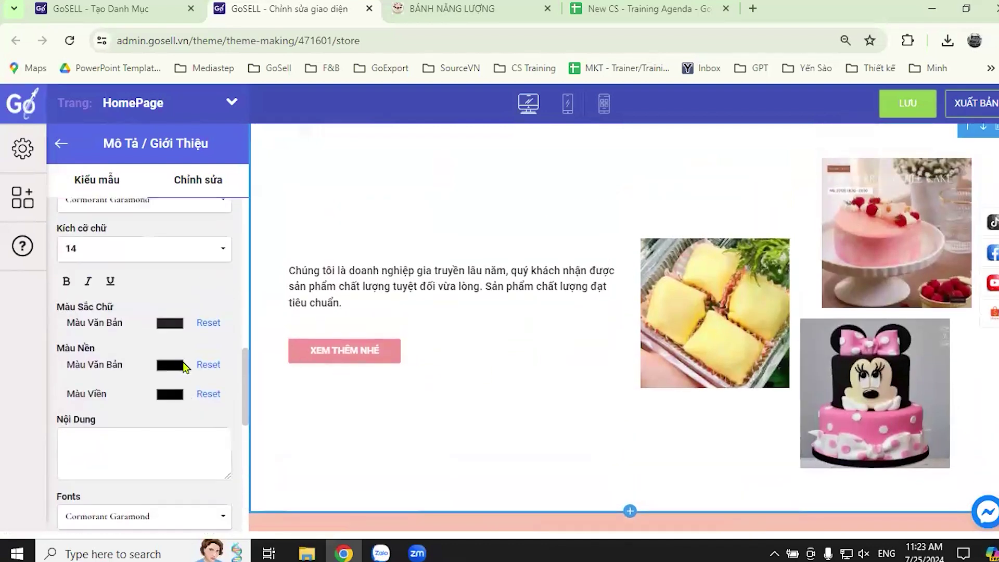
scroll(356, 394, down, 1)
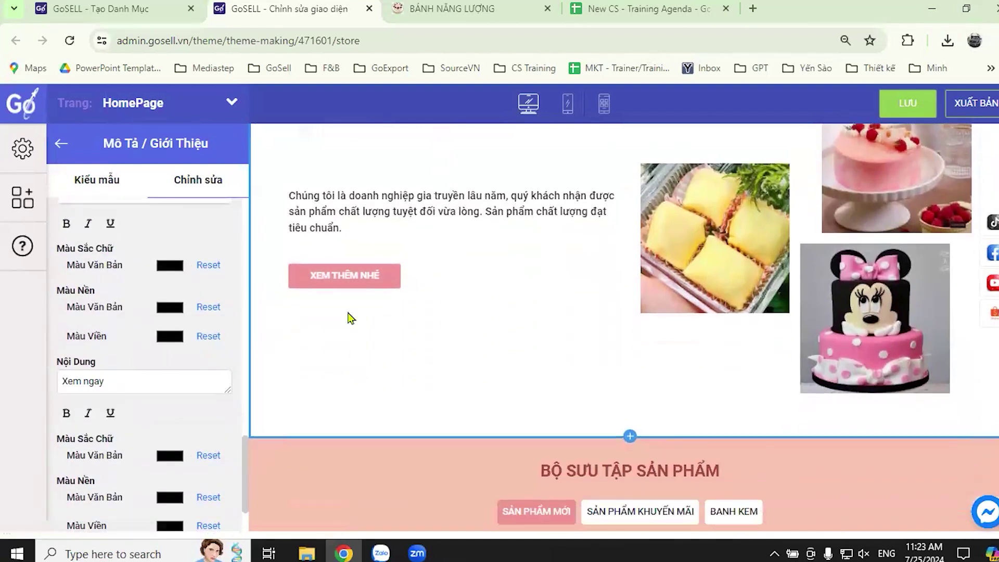
Look over the product collection and service list sections, then open the list of editable blocks and review its block types.
scroll(422, 296, down, 4)
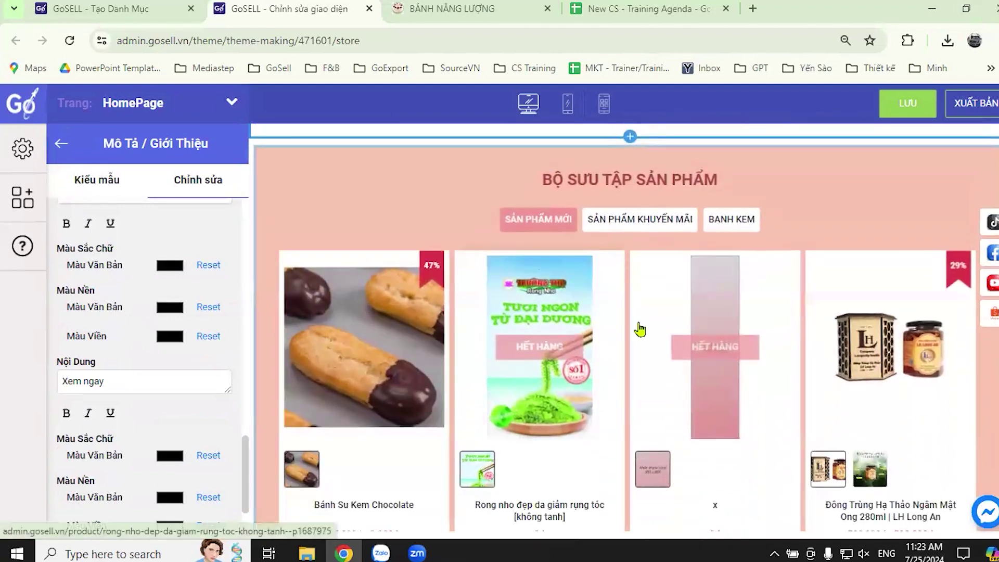
scroll(638, 330, down, 6)
scroll(623, 310, down, 6)
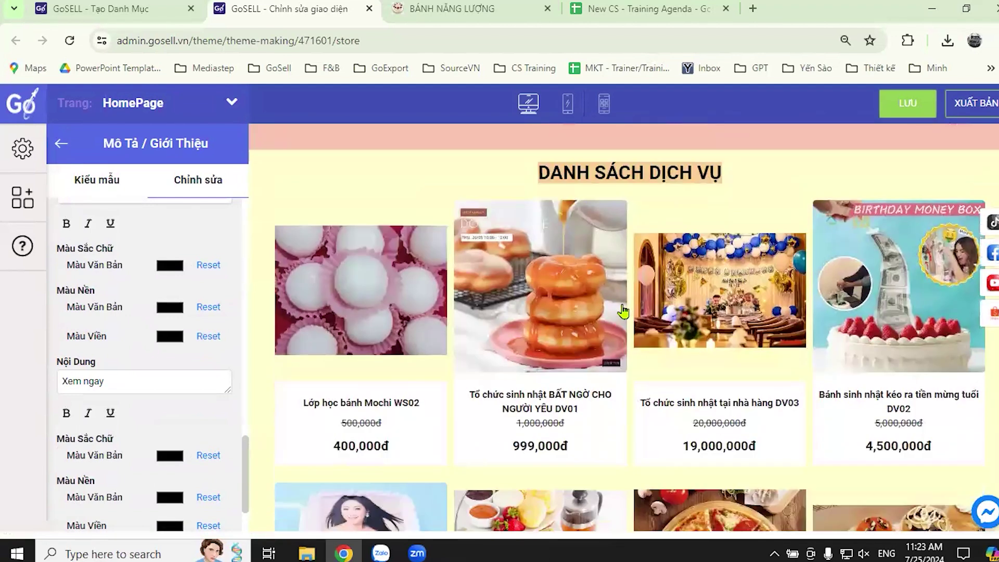
scroll(624, 310, up, 6)
scroll(624, 302, up, 3)
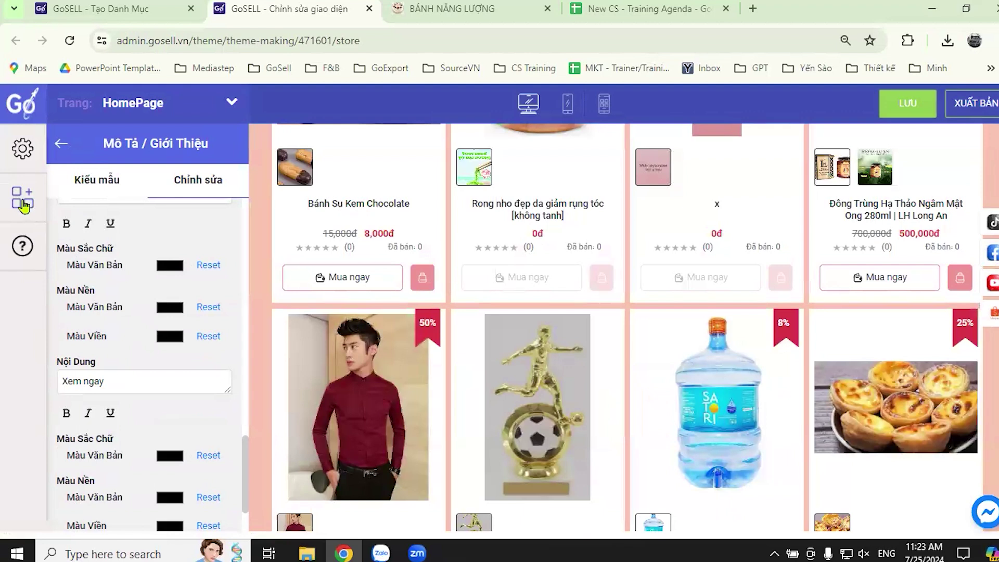
click(23, 206)
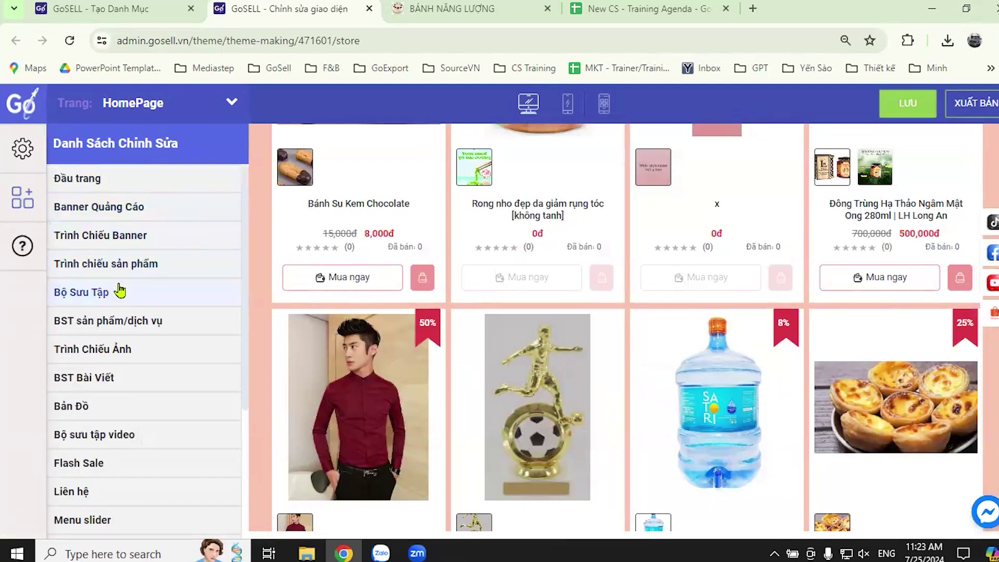
scroll(140, 312, down, 4)
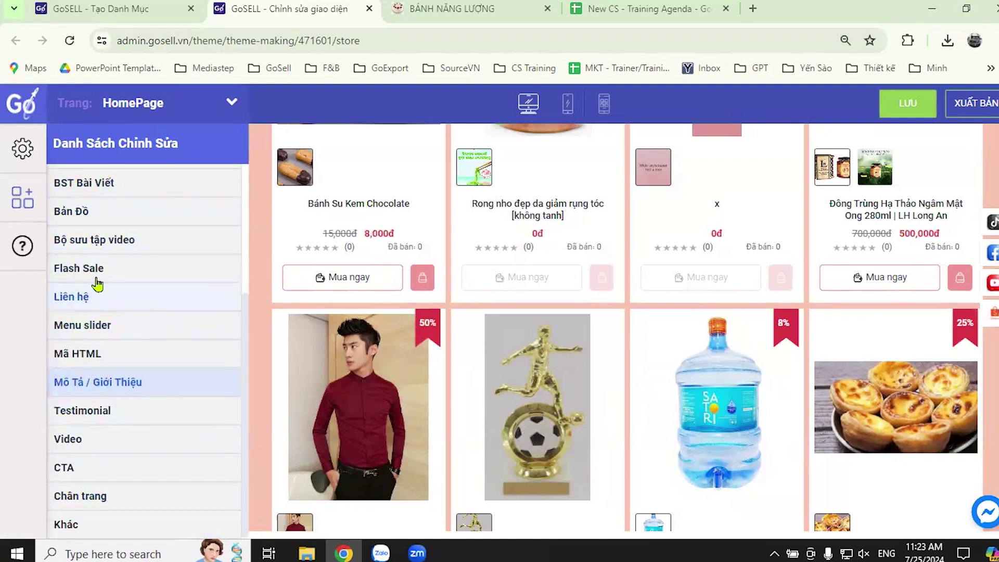
Examine the lower HomePage sections in the preview, including the services, blog posts, TikTok embed and the contact block with its quote form.
scroll(587, 361, down, 8)
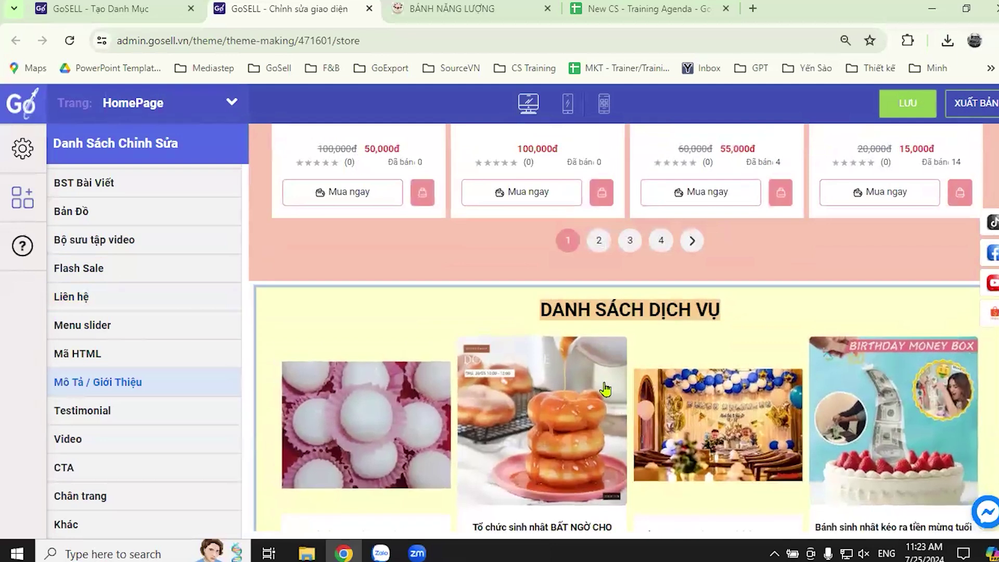
scroll(605, 389, down, 14)
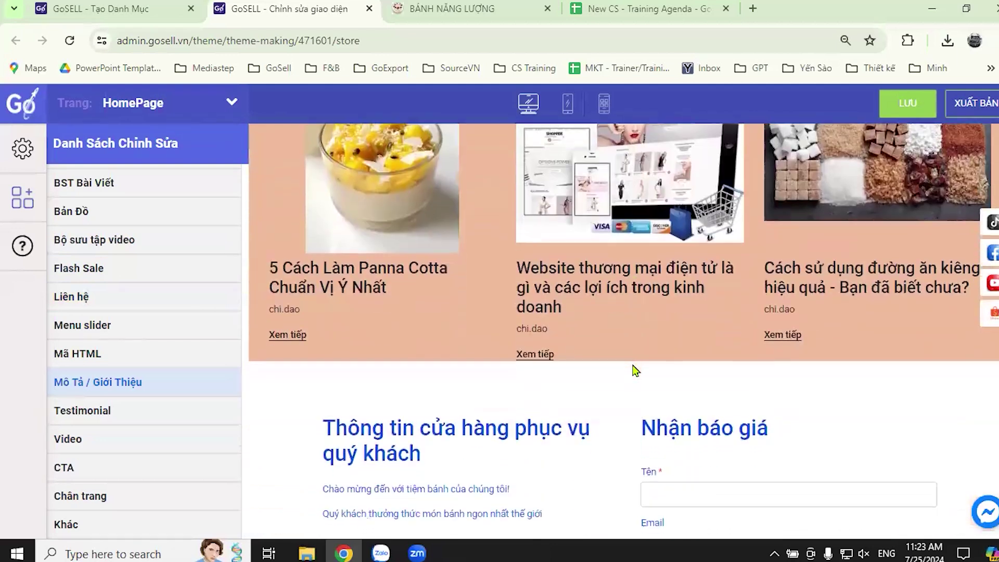
scroll(635, 370, down, 7)
scroll(674, 379, down, 5)
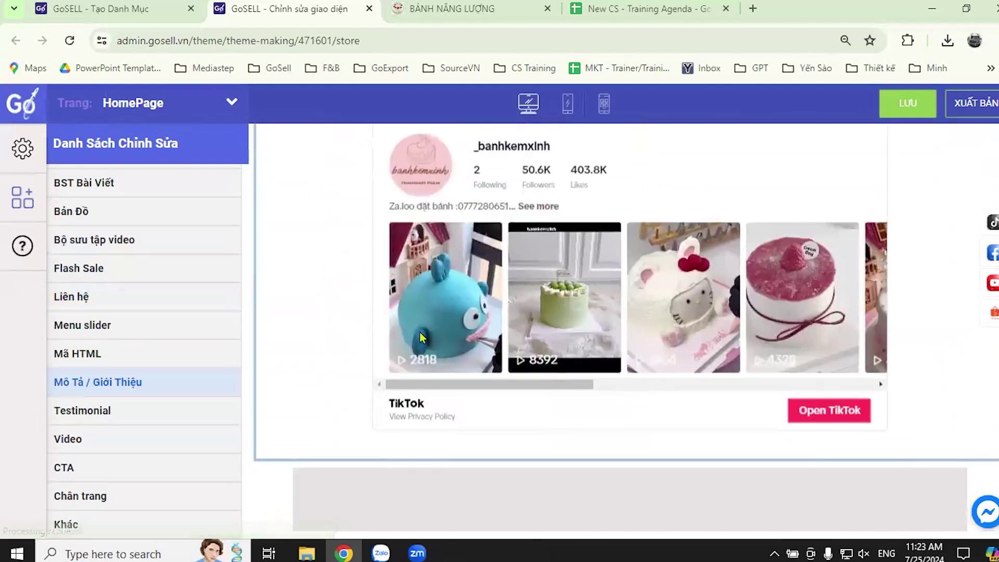
scroll(420, 332, up, 3)
scroll(165, 368, up, 4)
scroll(749, 343, down, 2)
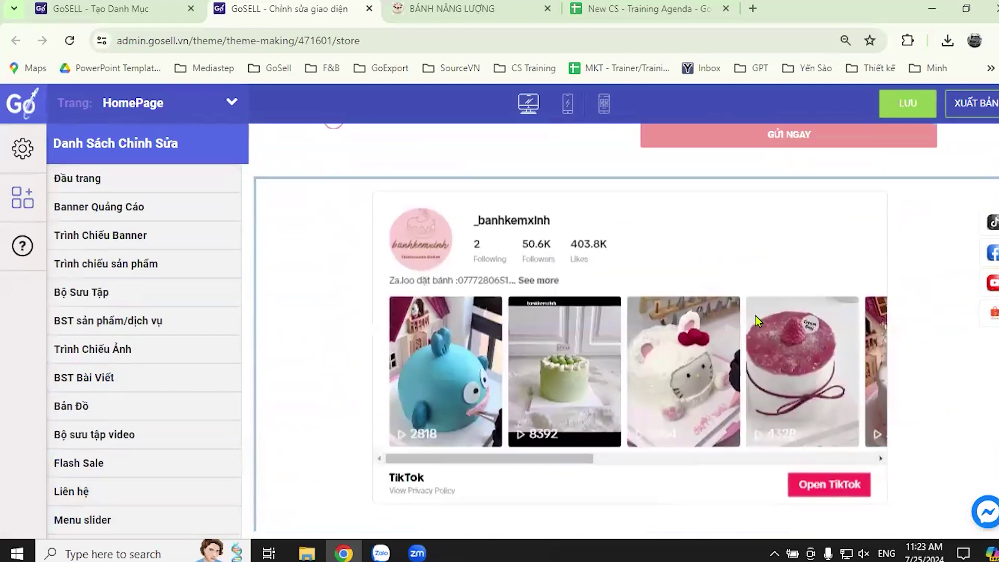
scroll(756, 313, up, 8)
scroll(677, 338, down, 1)
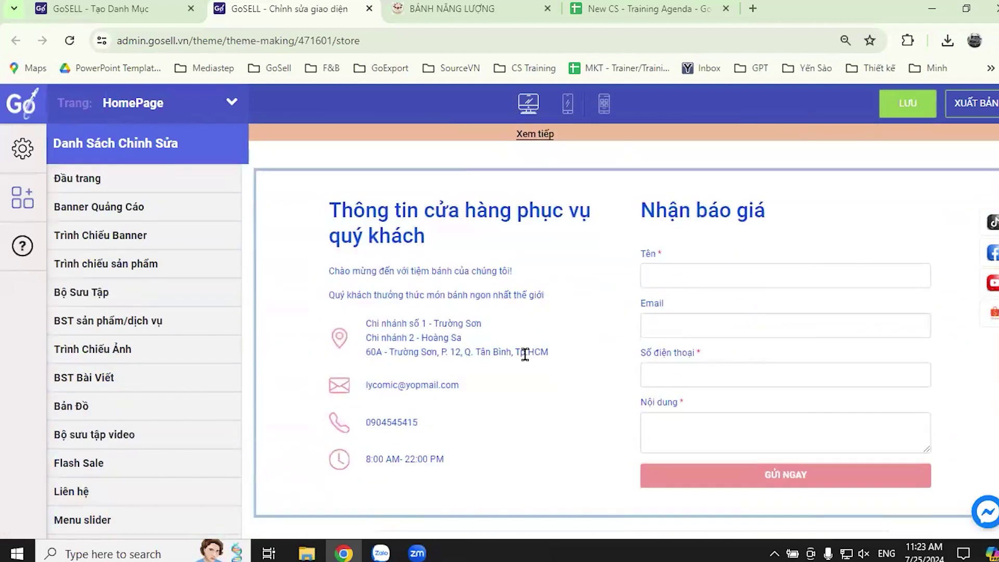
Open the Liên hệ block's template and edit settings, and look through the HomePage preview from the header to the footer.
click(72, 492)
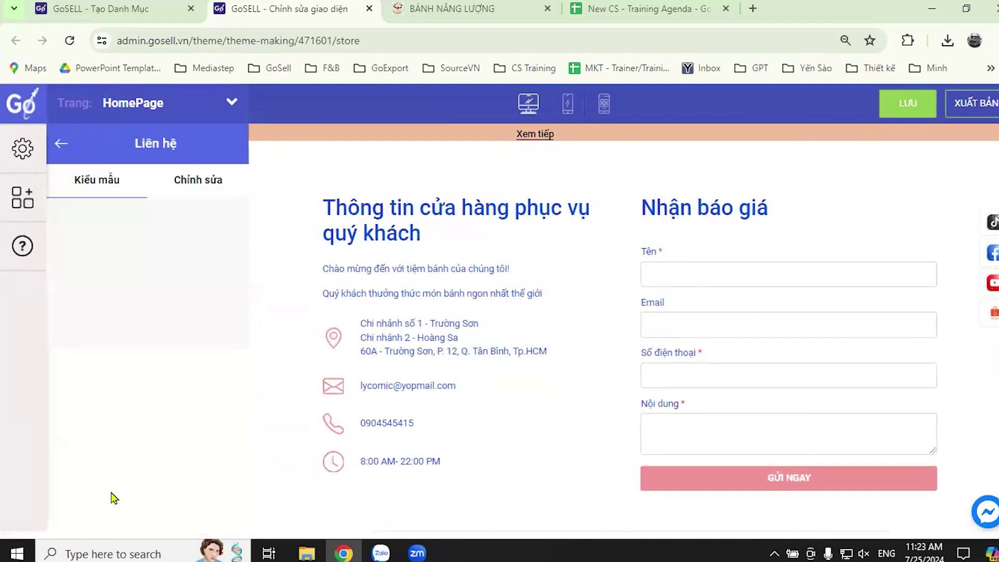
click(134, 272)
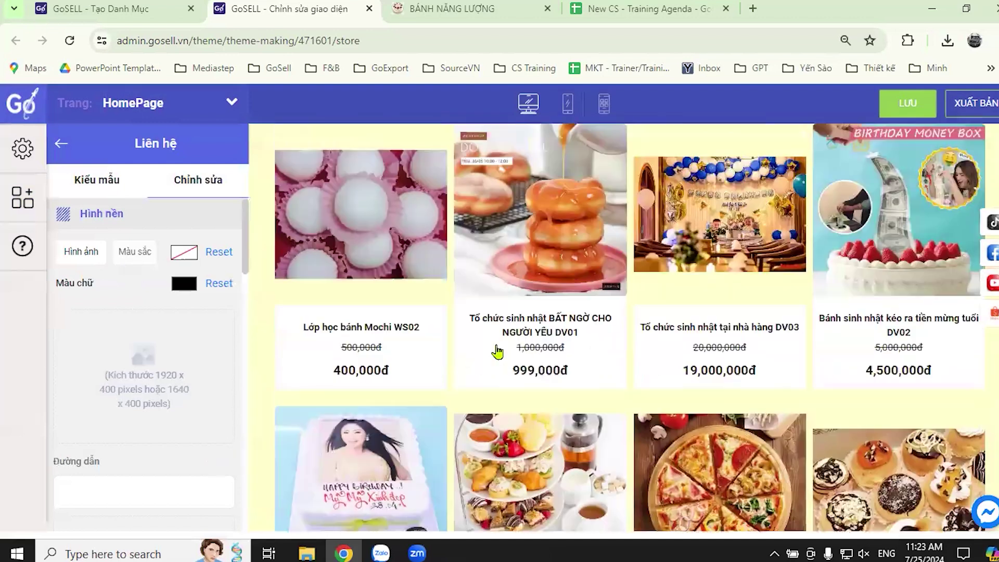
scroll(671, 332, down, 5)
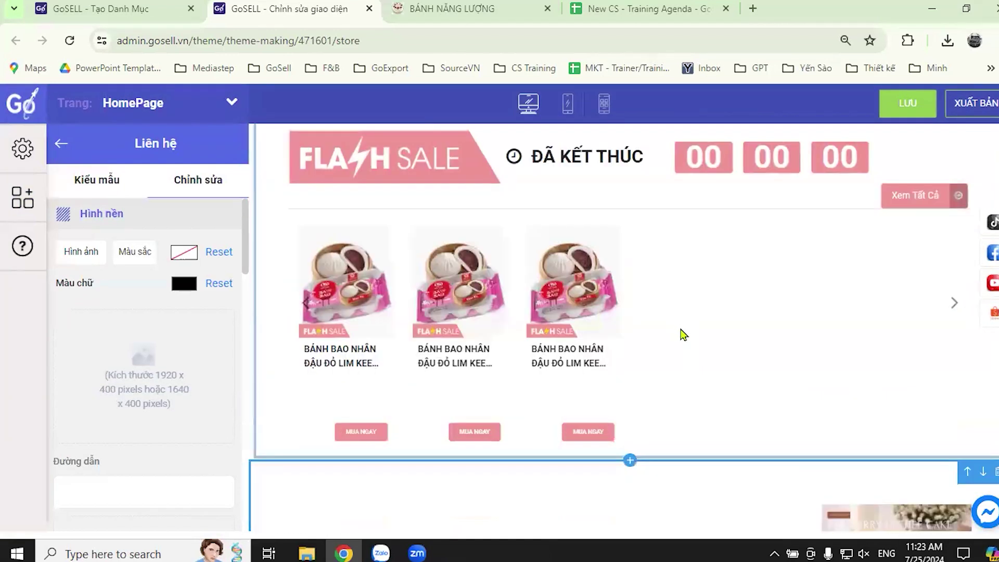
scroll(729, 322, up, 5)
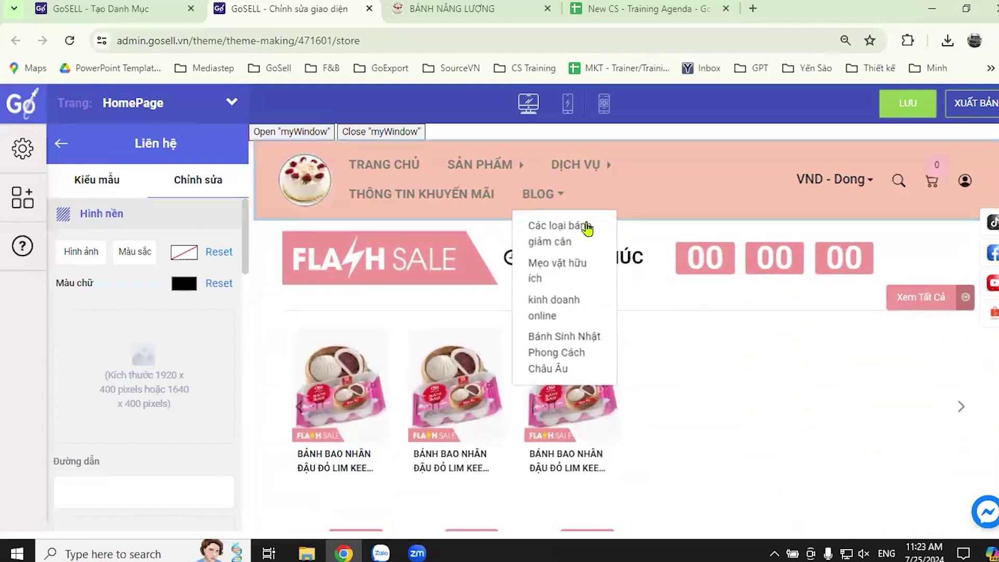
scroll(689, 383, down, 8)
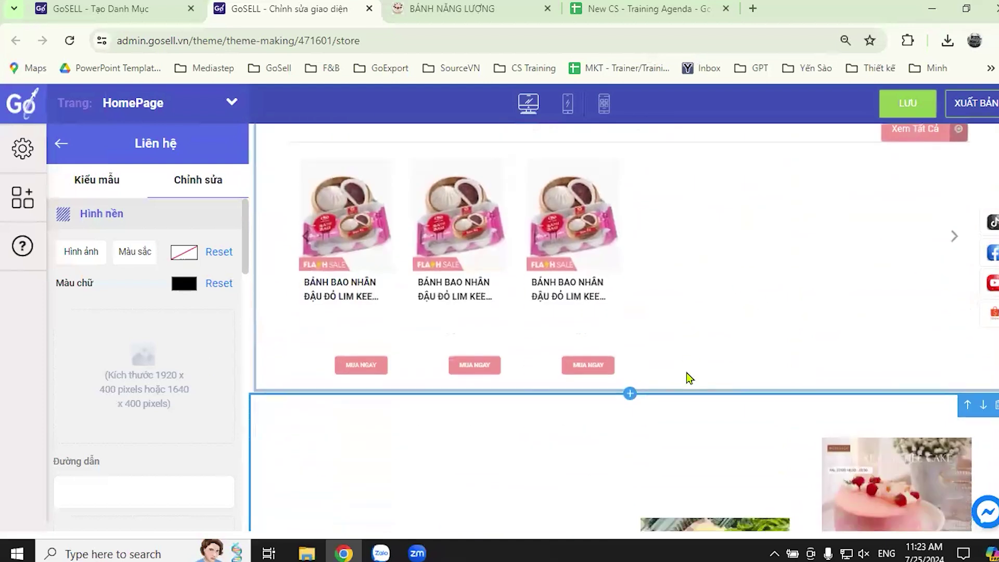
scroll(695, 383, down, 20)
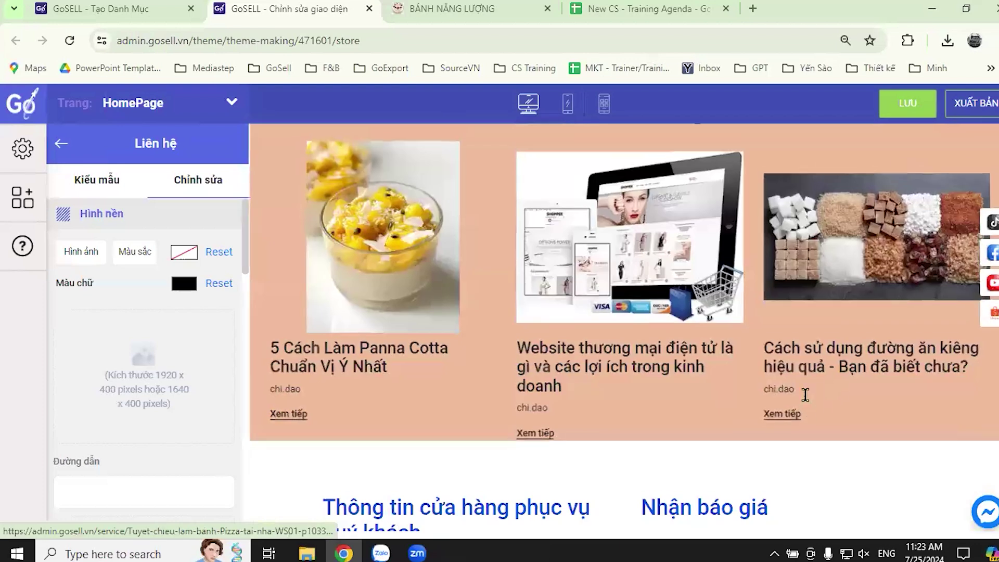
scroll(805, 398, down, 5)
scroll(806, 401, up, 12)
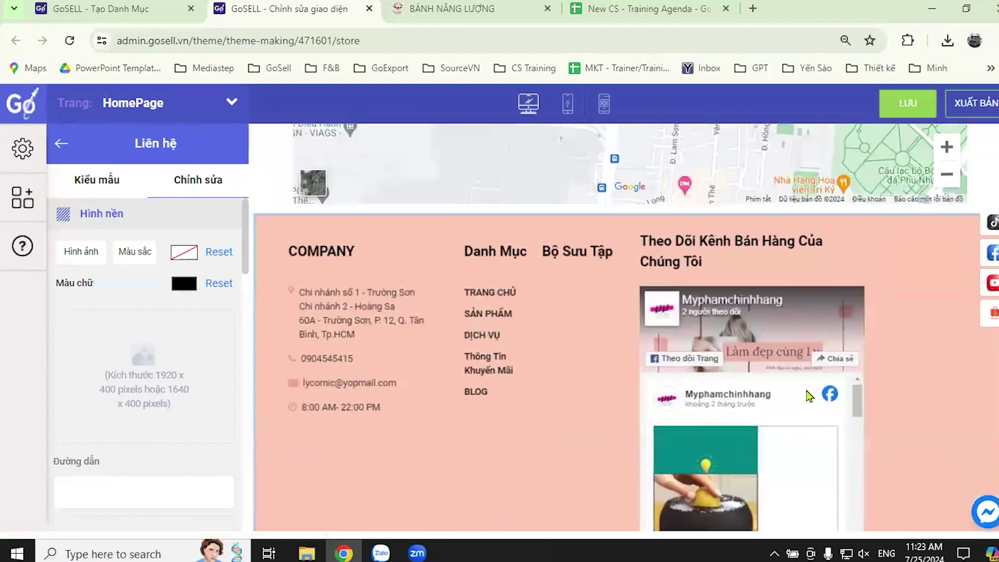
scroll(810, 394, up, 5)
scroll(831, 375, down, 14)
scroll(995, 465, up, 20)
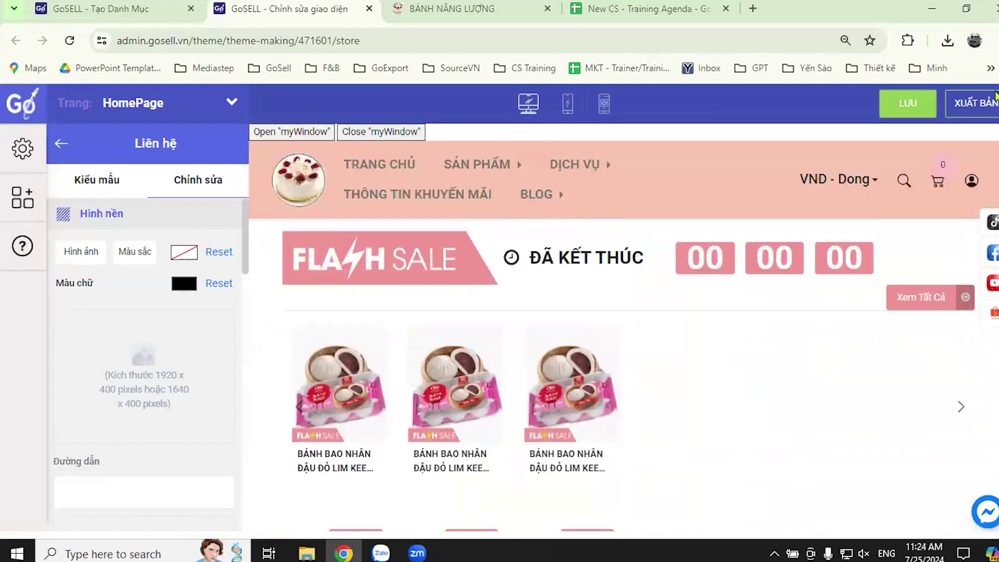
Reload the theme editor and look over the HomePage sections from the flash sale down to the map and footer.
click(70, 41)
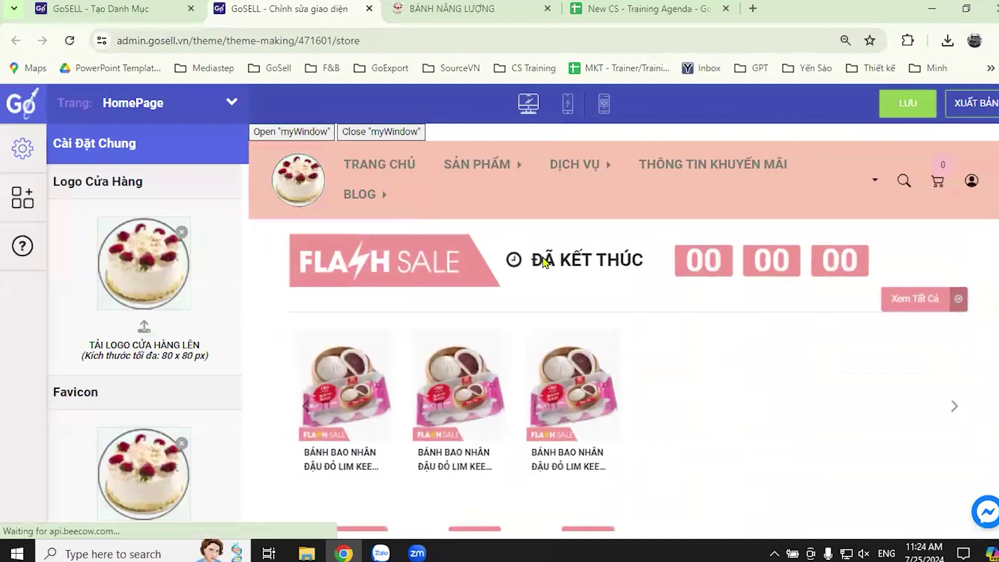
scroll(649, 276, down, 3)
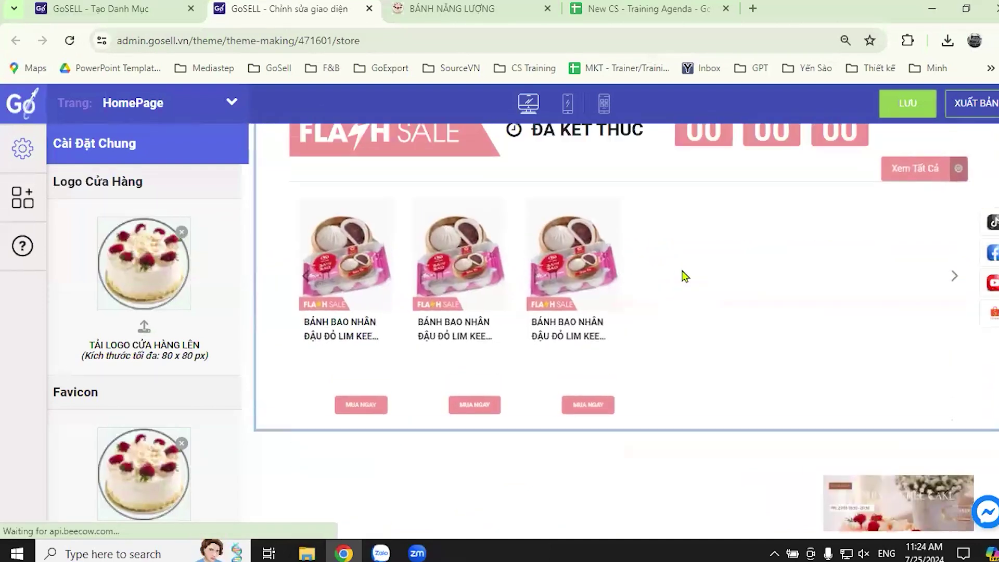
scroll(682, 276, down, 5)
scroll(686, 275, down, 12)
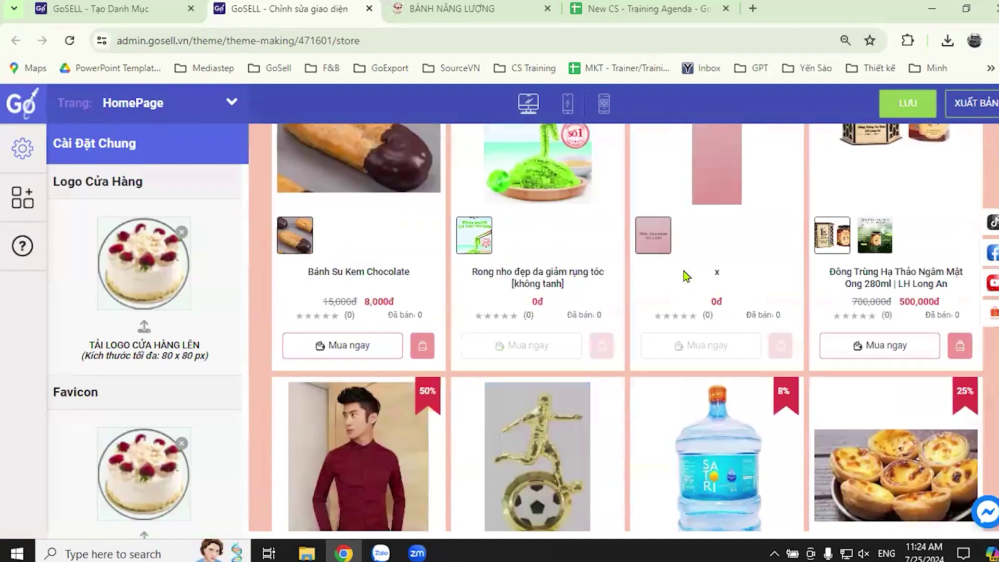
scroll(686, 273, down, 15)
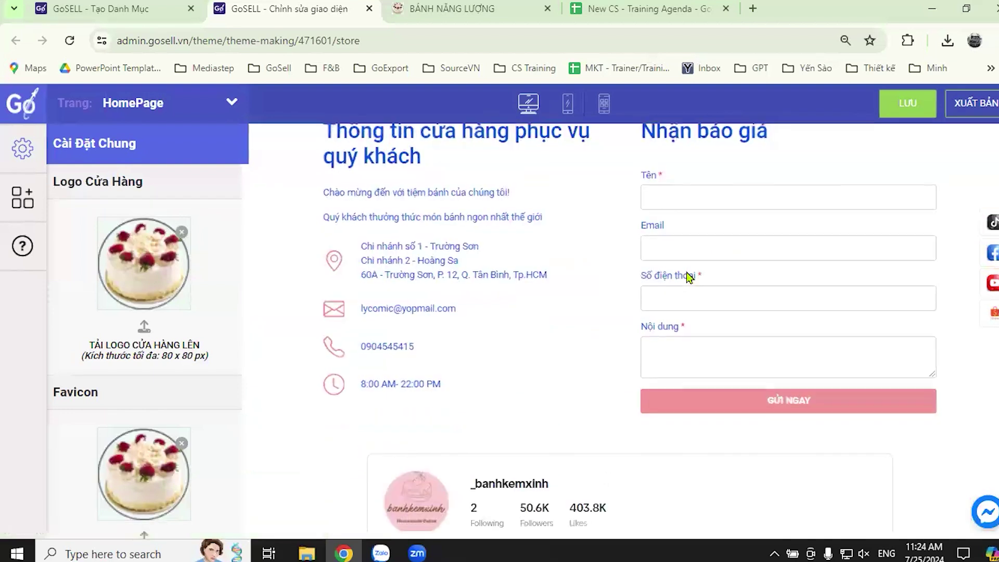
scroll(688, 274, up, 12)
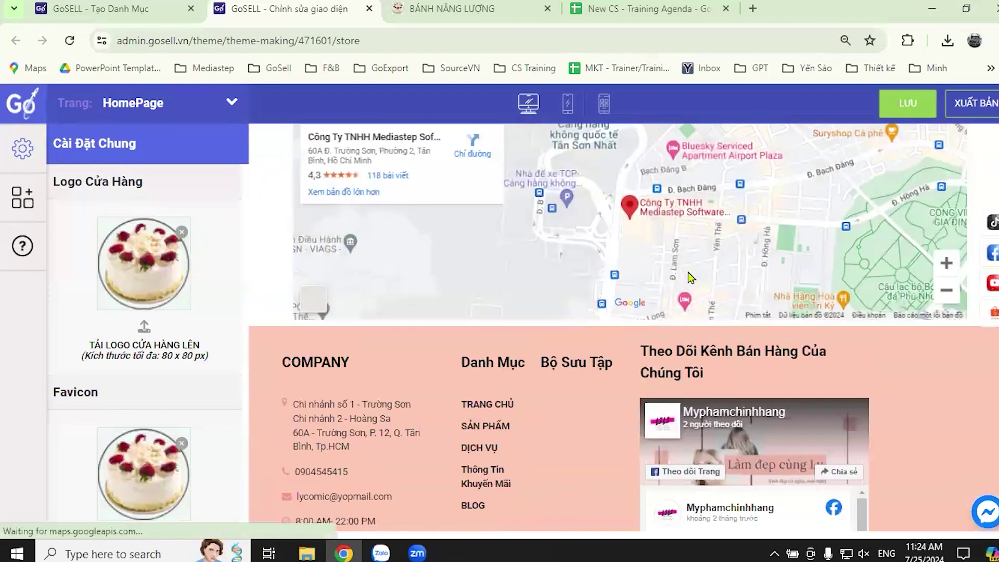
scroll(699, 277, up, 15)
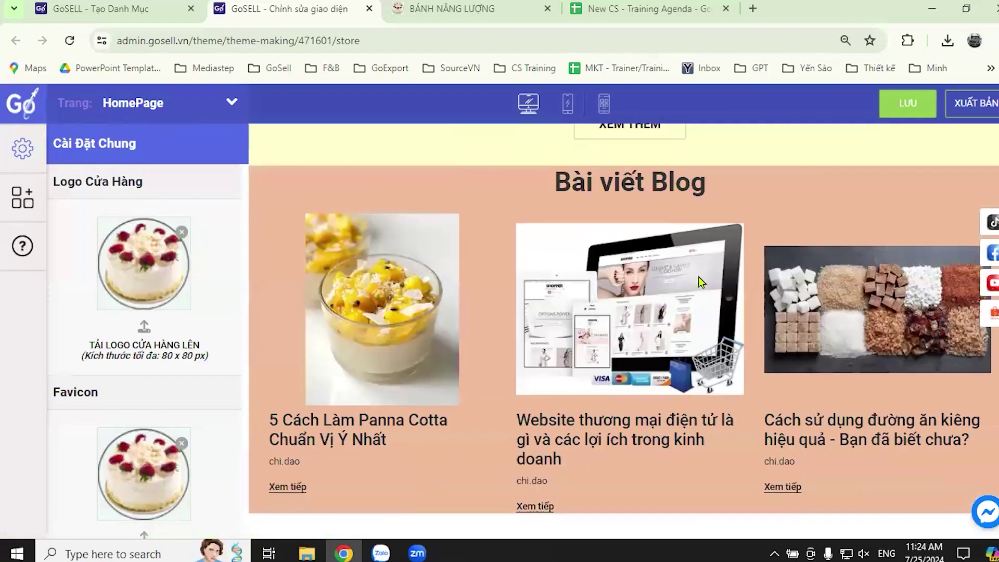
scroll(699, 276, up, 10)
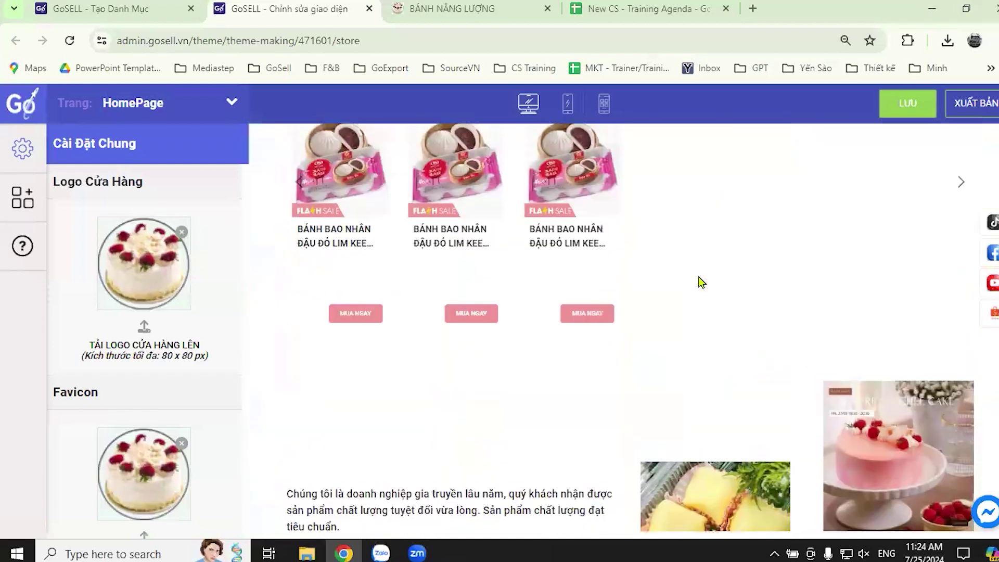
mouse_move(519, 249)
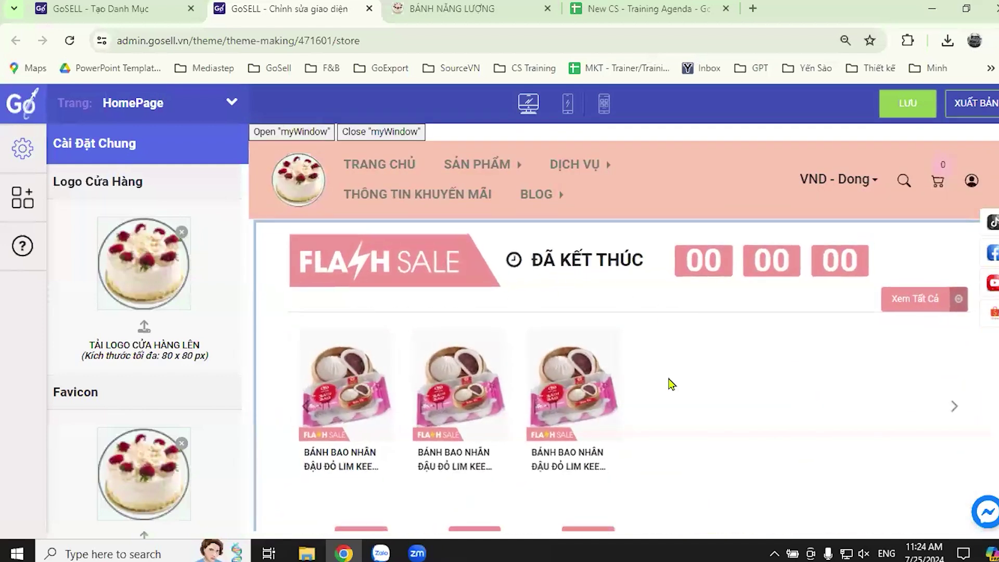
Review the list of editable blocks, and open the Bộ sưu tập sản phẩm block's edit settings from the preview.
click(27, 200)
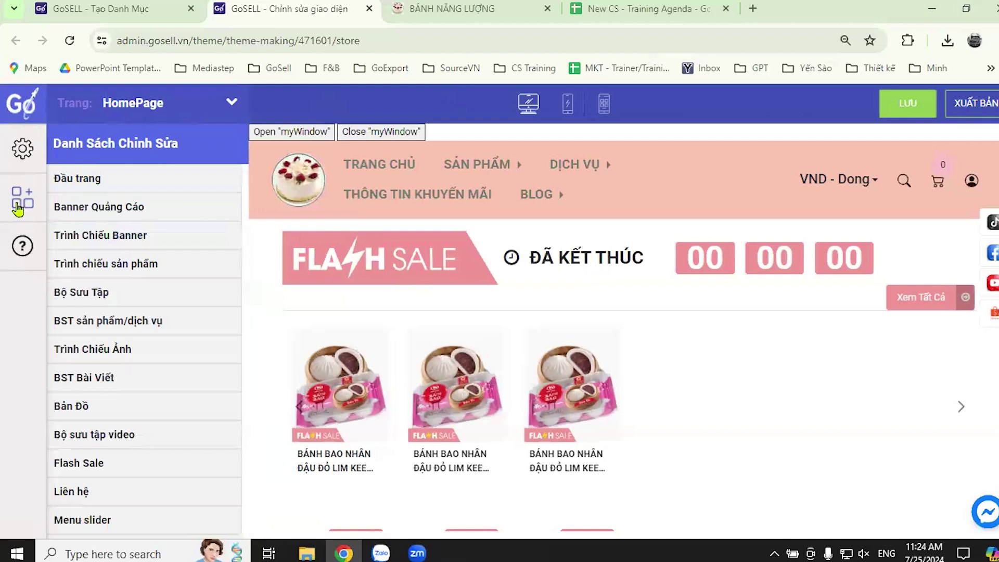
scroll(182, 382, down, 3)
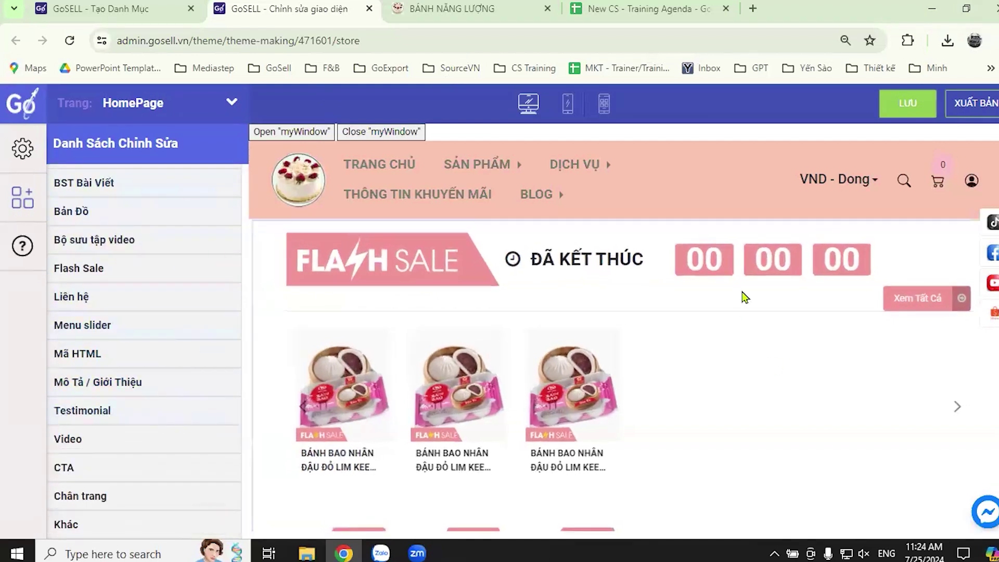
scroll(656, 312, down, 3)
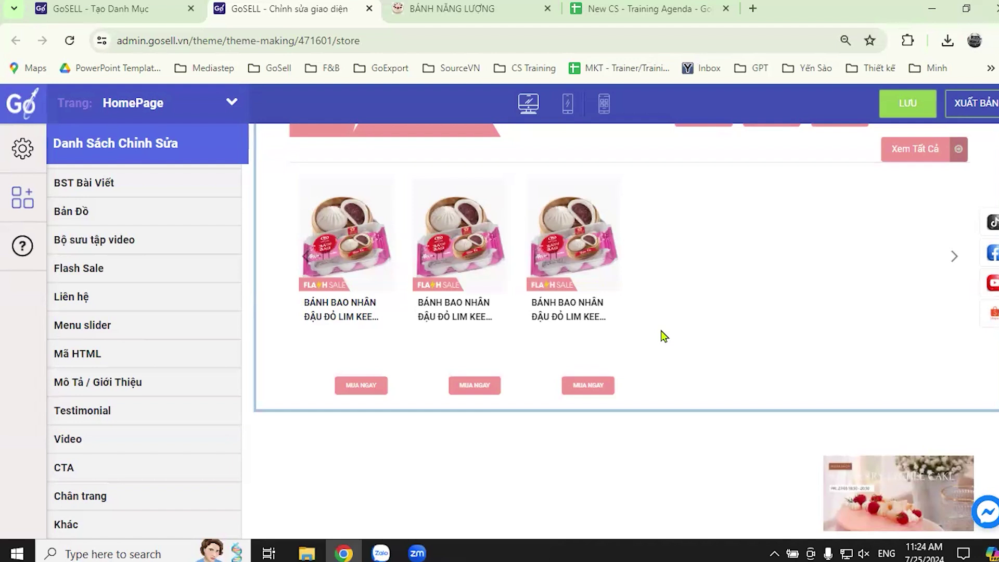
scroll(709, 316, down, 4)
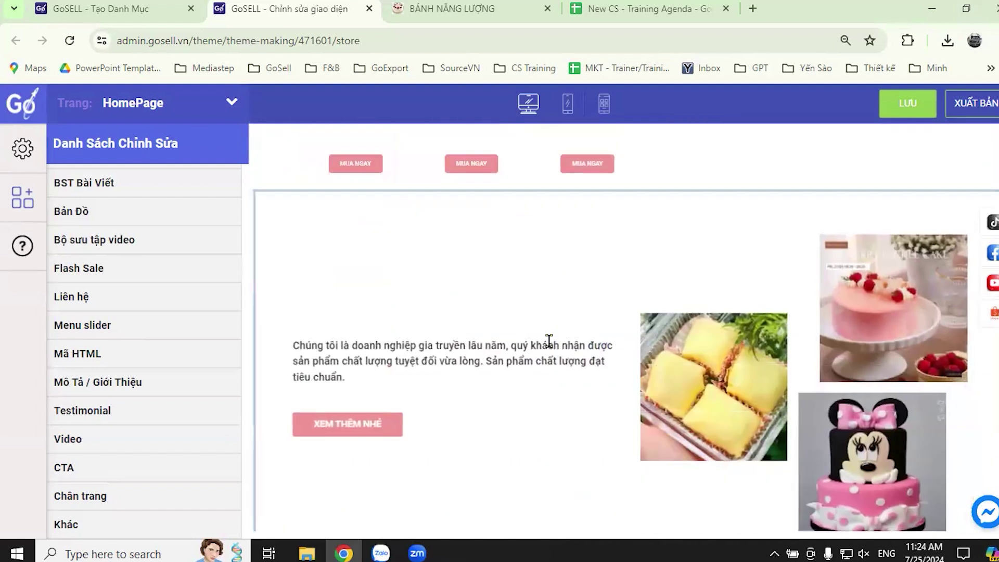
scroll(547, 341, down, 3)
scroll(521, 323, down, 5)
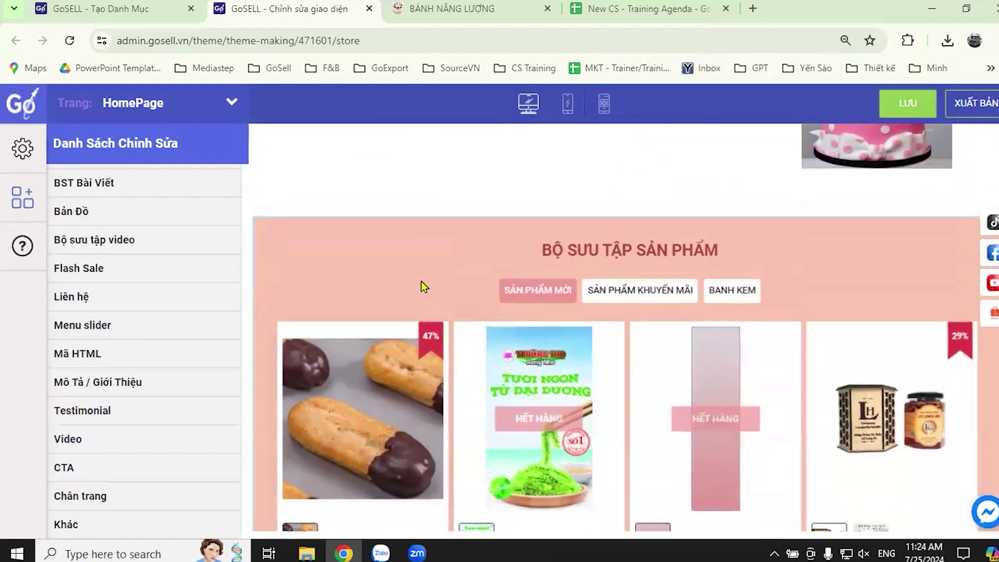
click(421, 283)
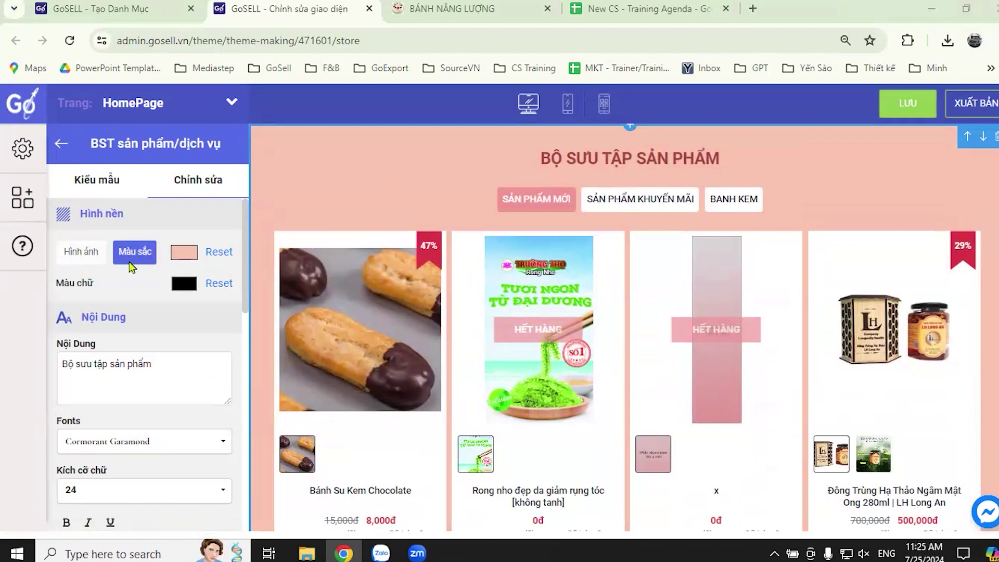
click(348, 267)
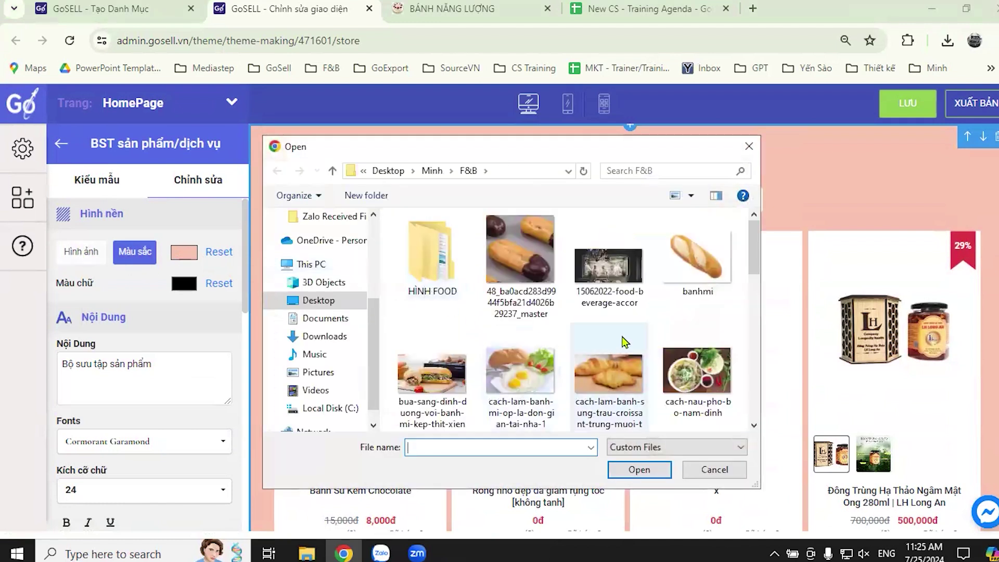
scroll(541, 375, down, 5)
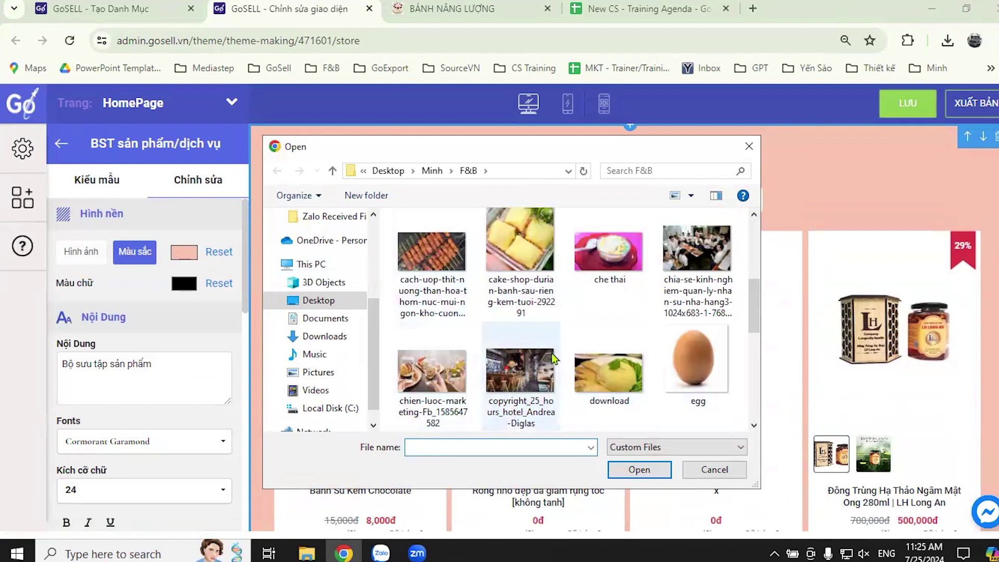
scroll(536, 364, down, 2)
scroll(516, 371, down, 2)
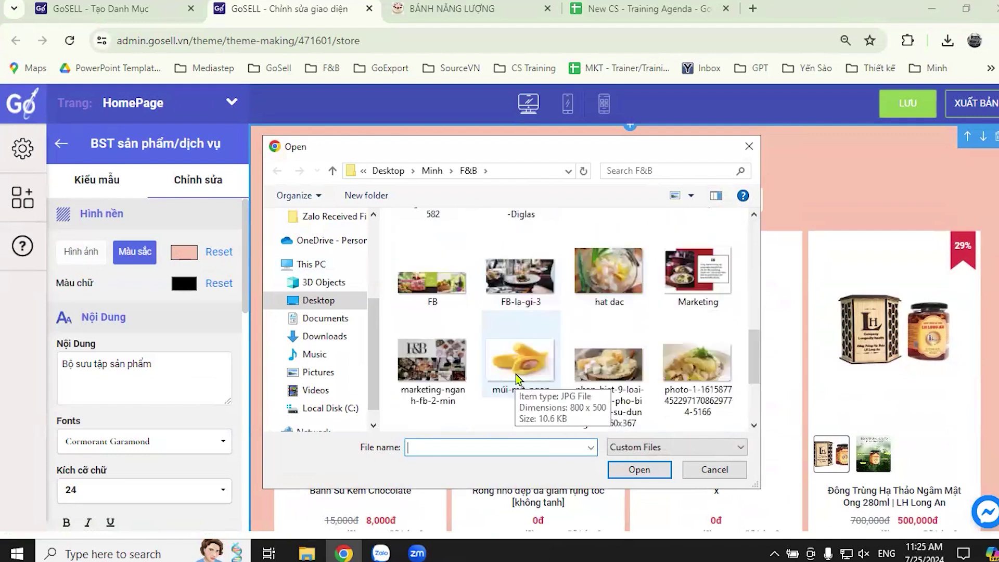
scroll(517, 376, down, 2)
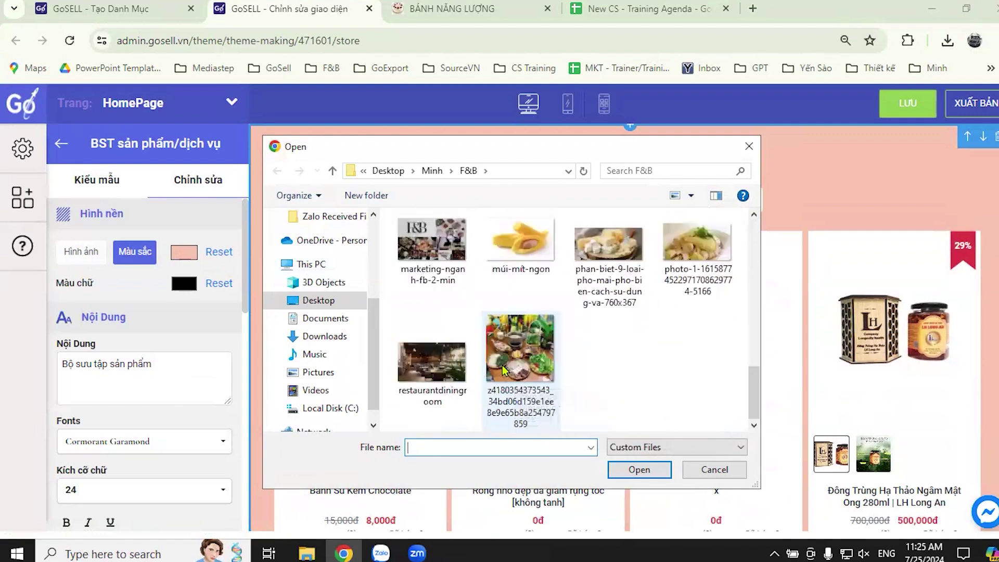
click(533, 358)
click(639, 470)
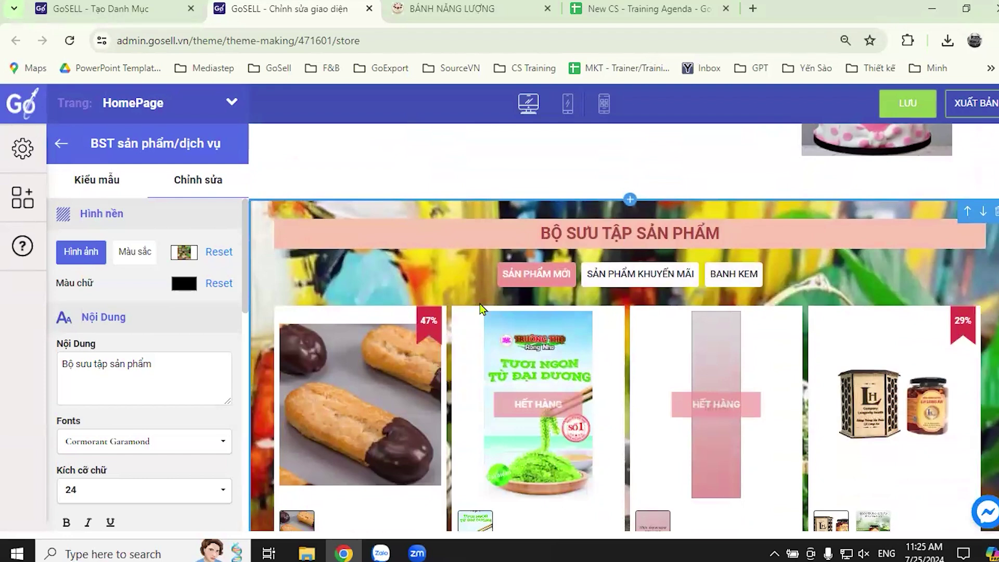
scroll(364, 307, down, 3)
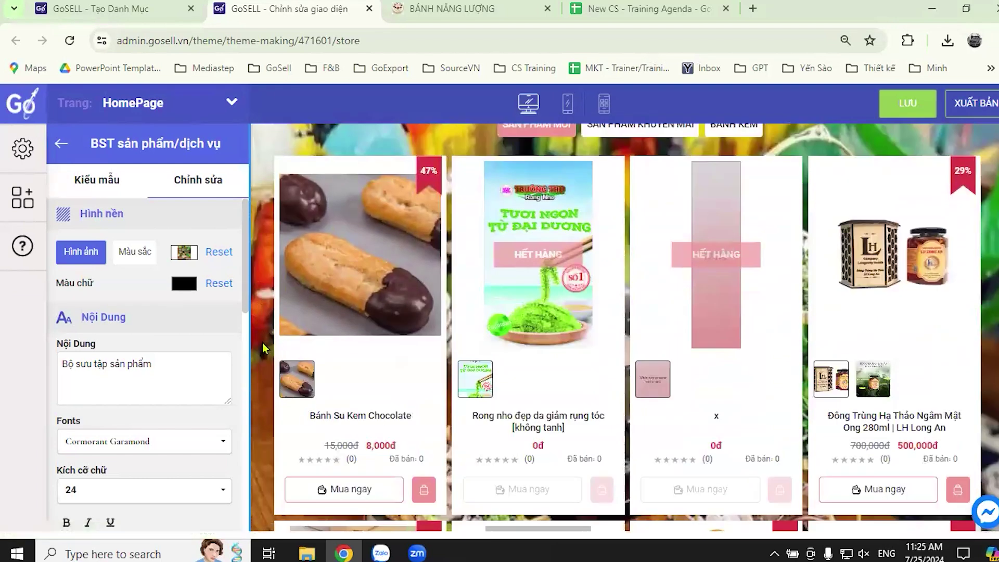
scroll(254, 367, down, 12)
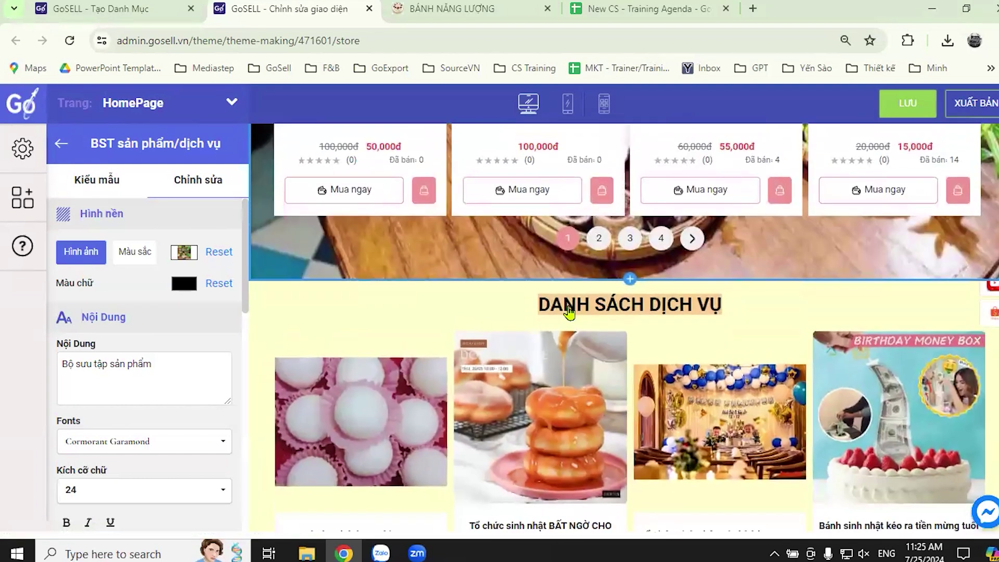
scroll(525, 295, up, 6)
scroll(525, 294, up, 10)
scroll(525, 294, down, 4)
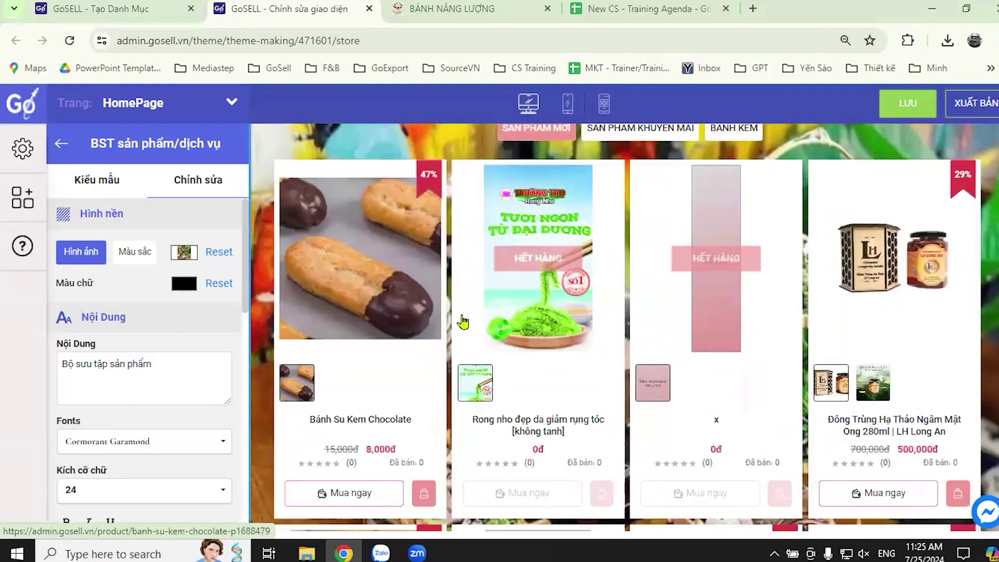
scroll(402, 192, up, 3)
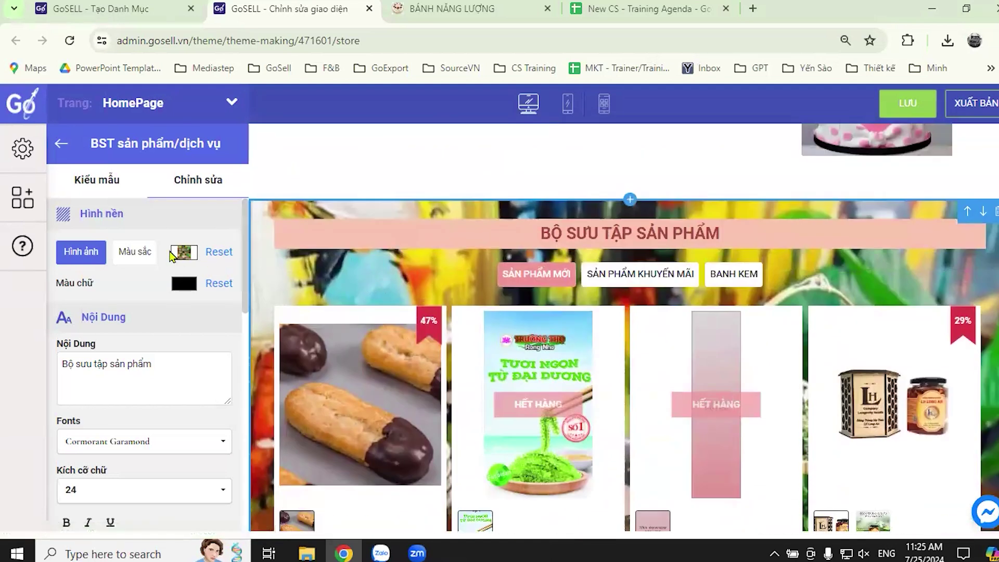
Set the product collection block's background colour to pink, RGB 237, 166, 166, and check the preview and the title's text settings.
click(126, 255)
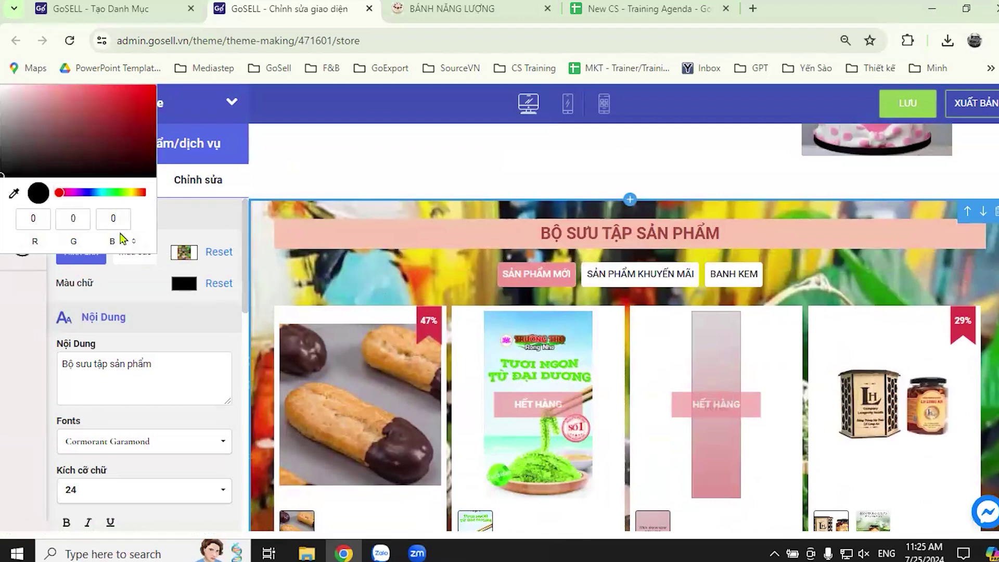
click(45, 92)
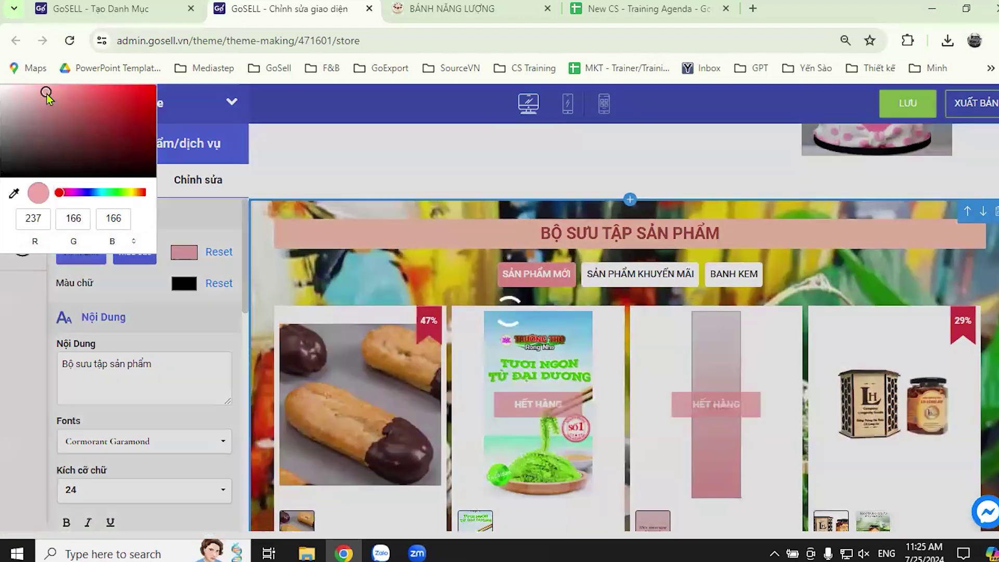
scroll(405, 306, down, 8)
scroll(405, 306, up, 5)
click(479, 330)
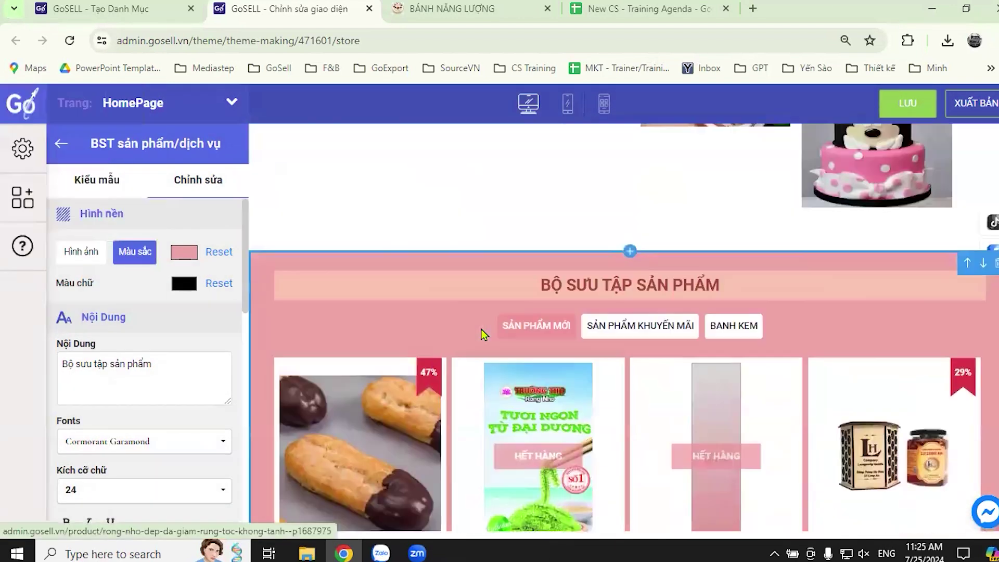
scroll(480, 330, up, 2)
scroll(195, 367, down, 3)
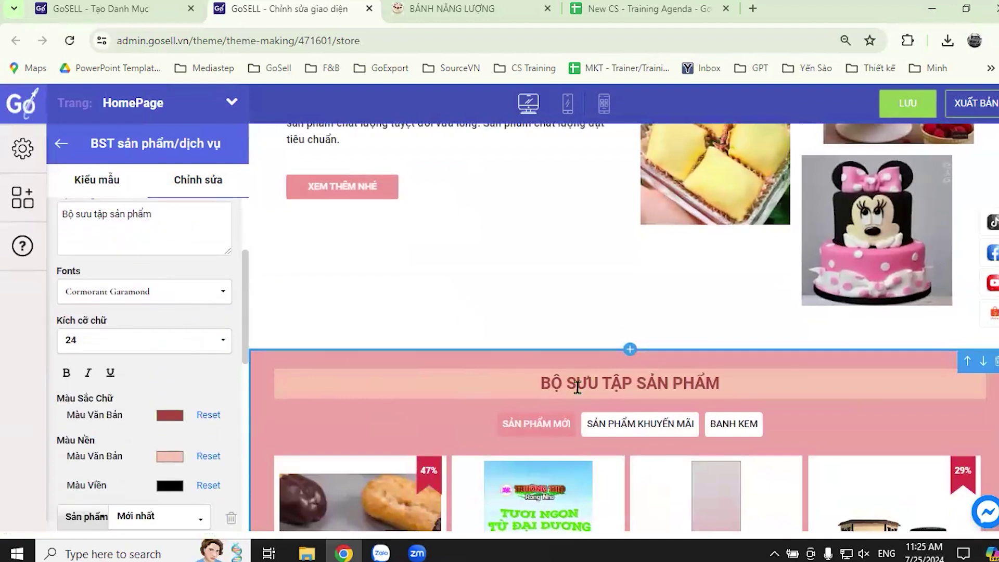
Change the product collection block's title to "Bộ sưu tập sản phẩm của chúng tôi".
triple_click(119, 217)
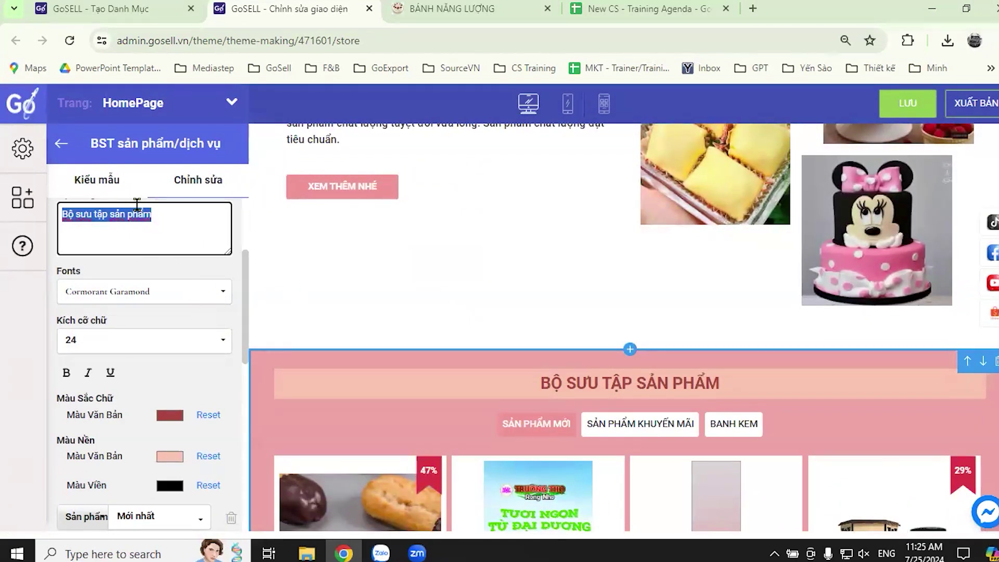
click(165, 212)
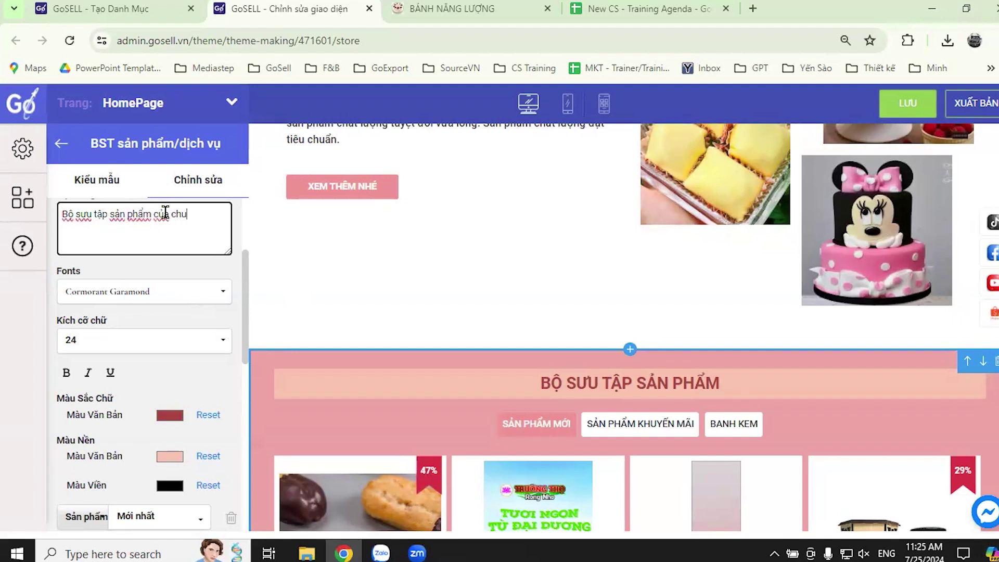
click(226, 274)
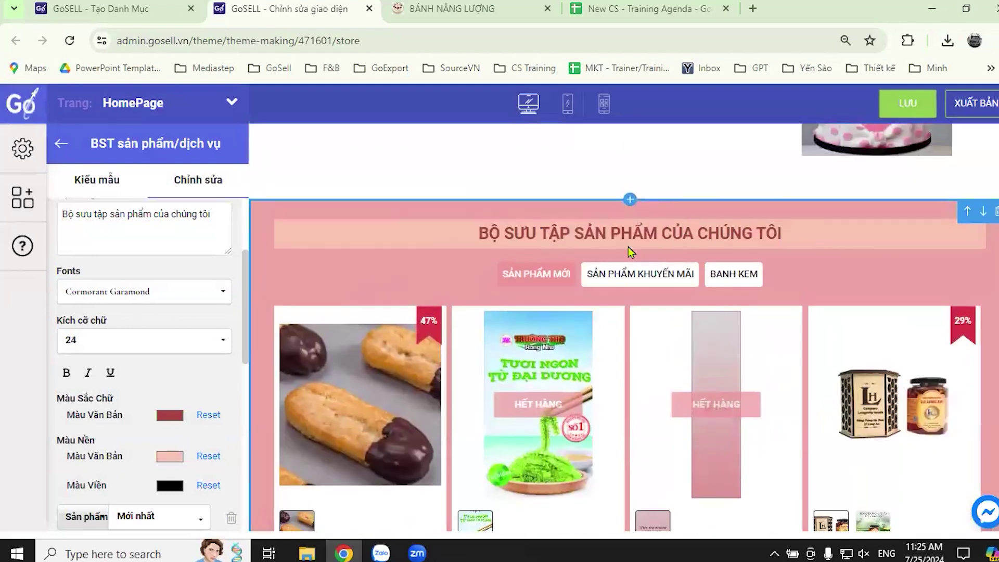
Review the product collection block's background, title, collection list and display settings, comparing them with the product grid in the preview.
scroll(202, 304, up, 3)
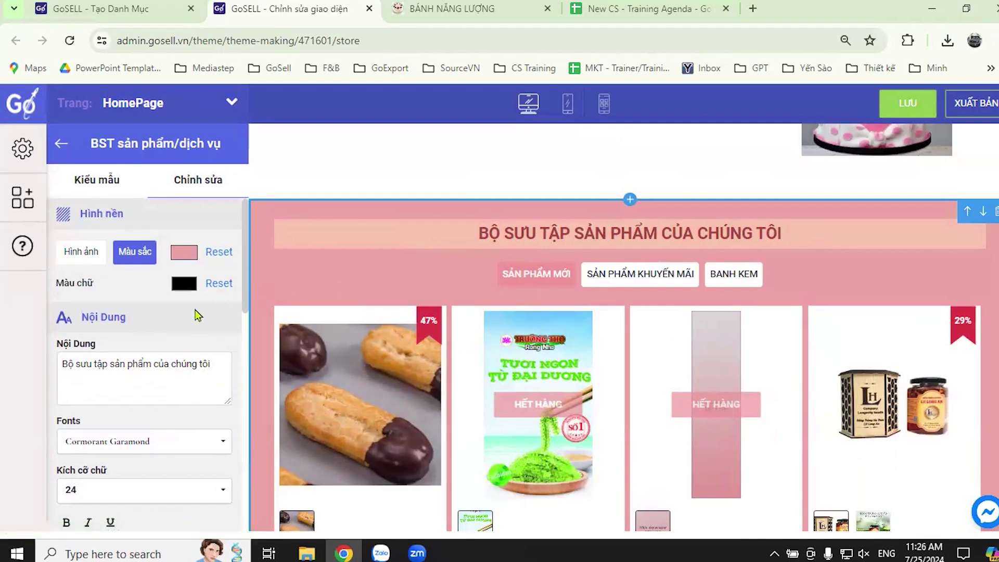
scroll(592, 297, up, 10)
scroll(609, 328, down, 6)
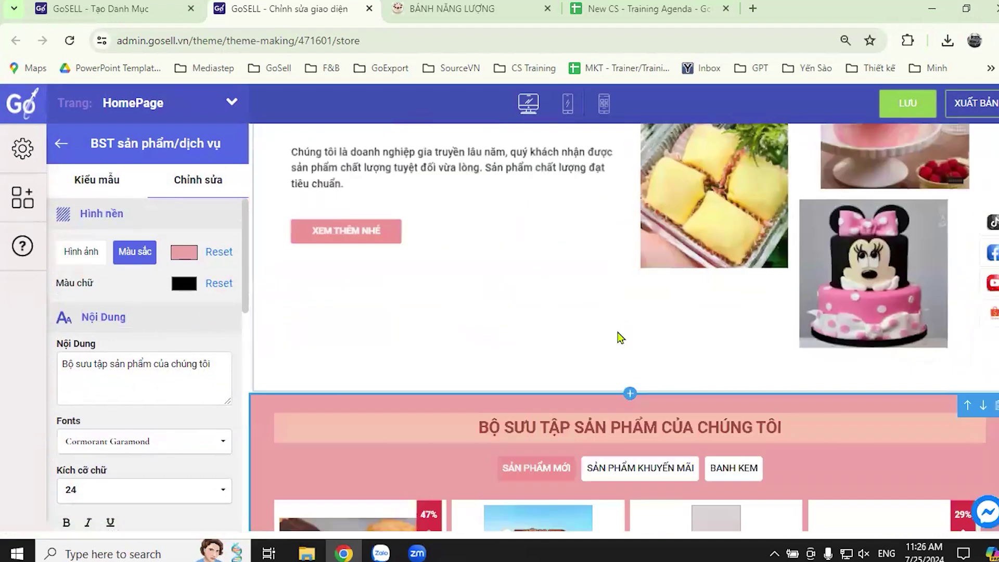
scroll(620, 337, down, 7)
scroll(229, 331, down, 5)
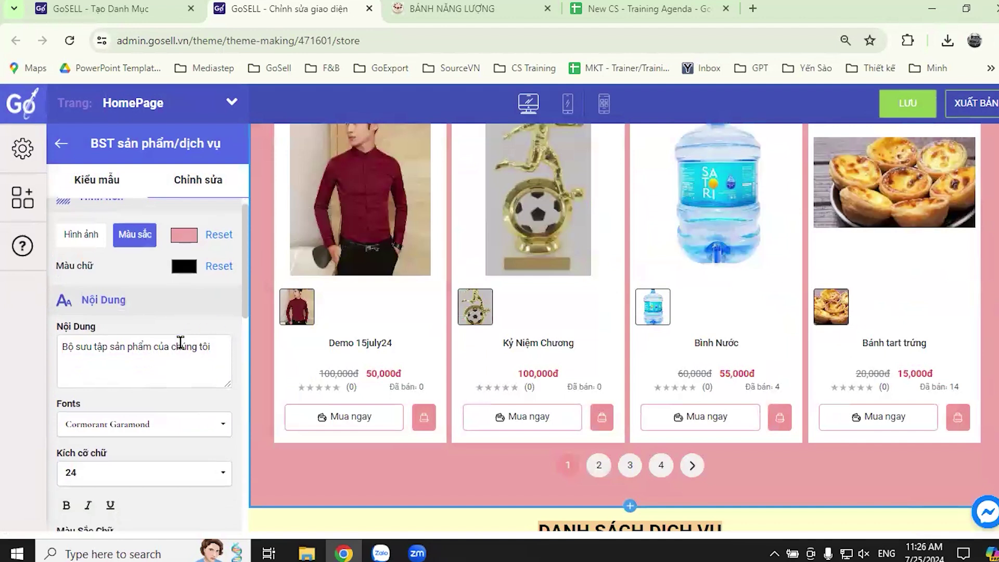
scroll(205, 338, down, 3)
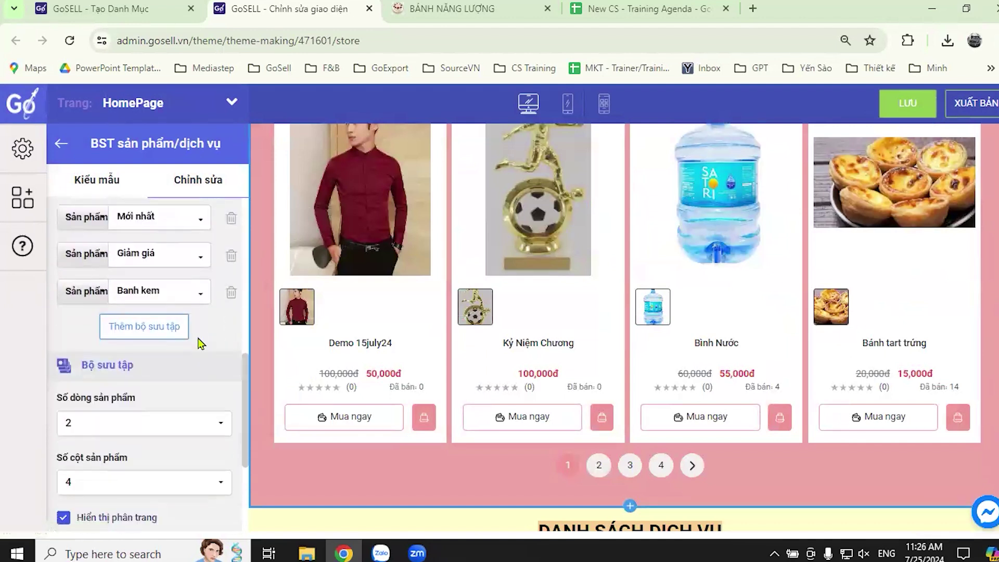
scroll(237, 371, up, 3)
scroll(242, 365, up, 4)
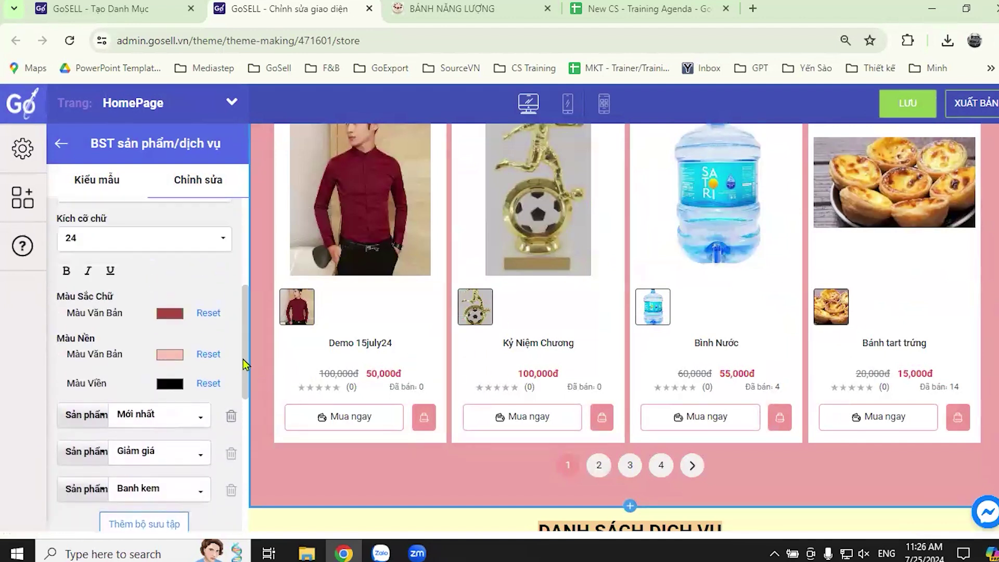
scroll(225, 353, up, 2)
scroll(229, 355, down, 5)
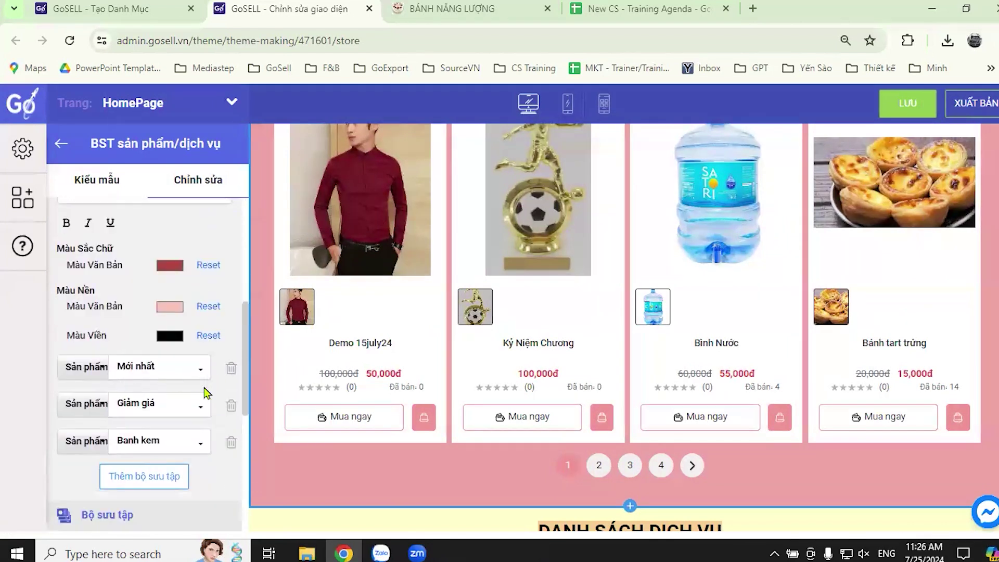
scroll(207, 394, down, 3)
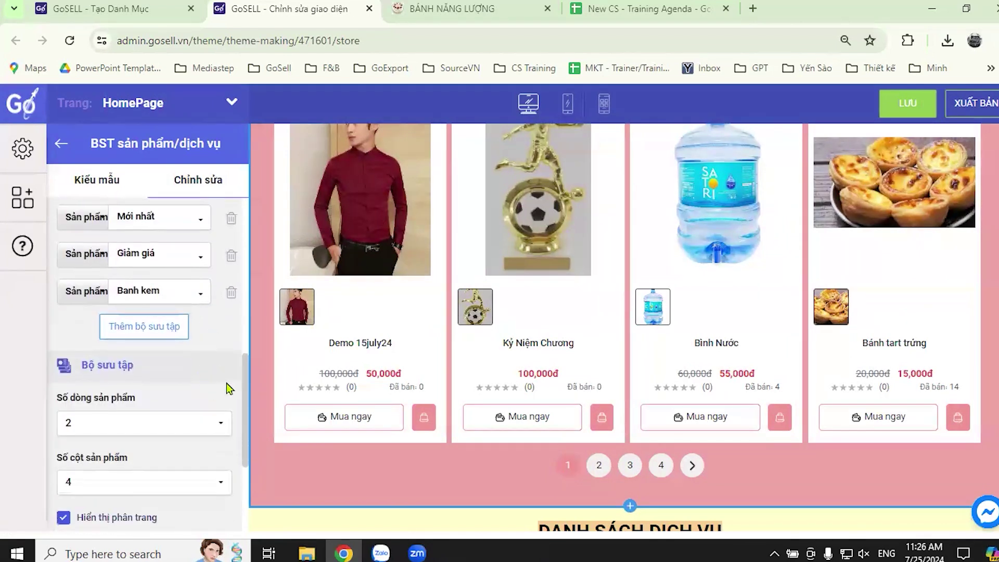
scroll(212, 353, down, 3)
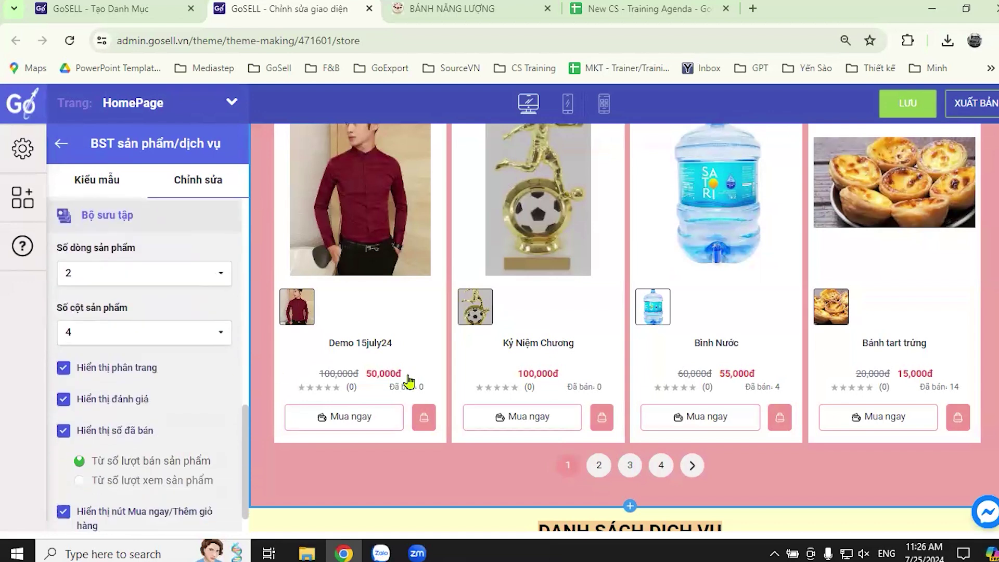
scroll(555, 357, up, 3)
scroll(555, 357, up, 5)
scroll(569, 323, down, 5)
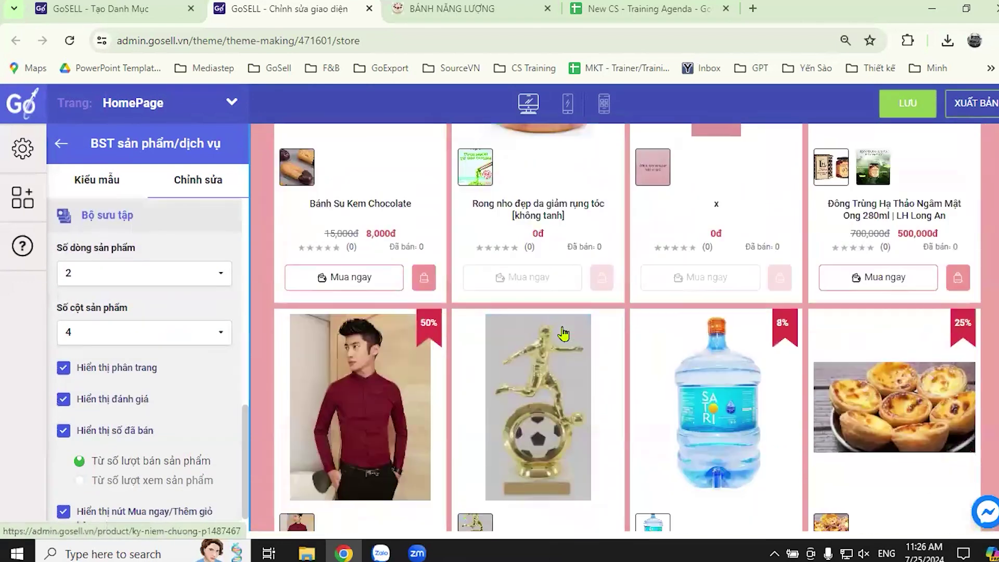
Set the product collection's number of product rows to 3 and check the product grid in the preview.
click(216, 275)
click(87, 347)
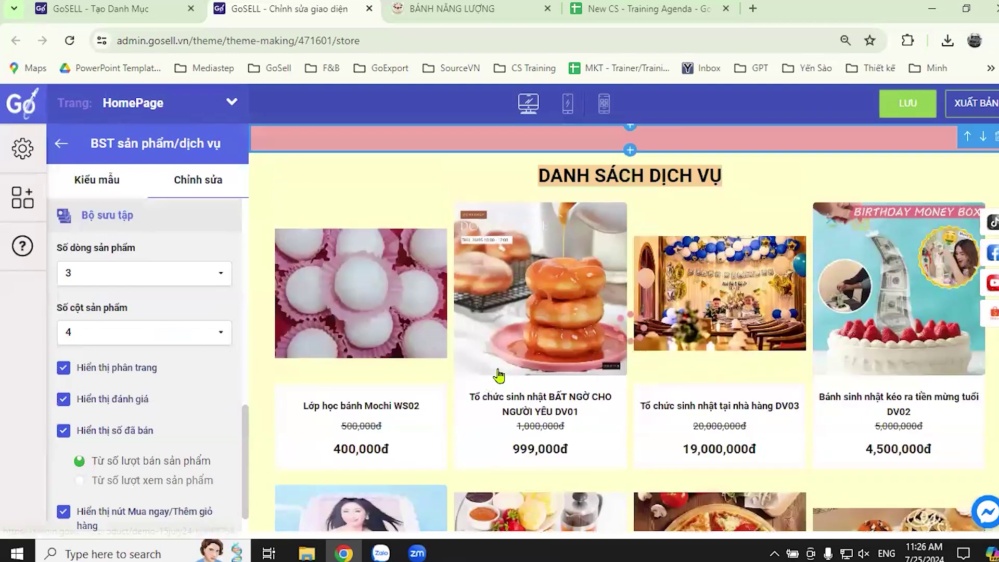
scroll(531, 389, down, 10)
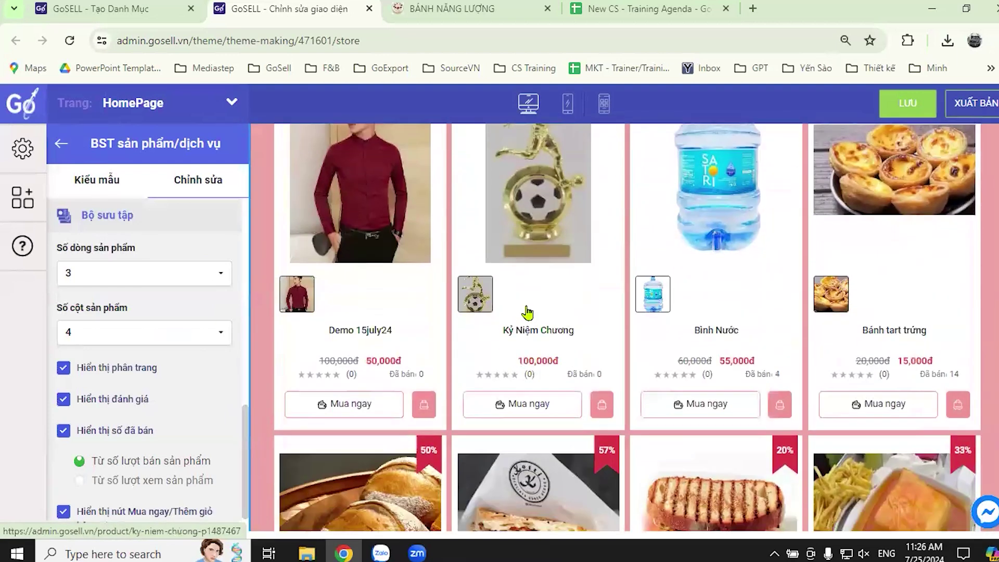
scroll(569, 353, down, 3)
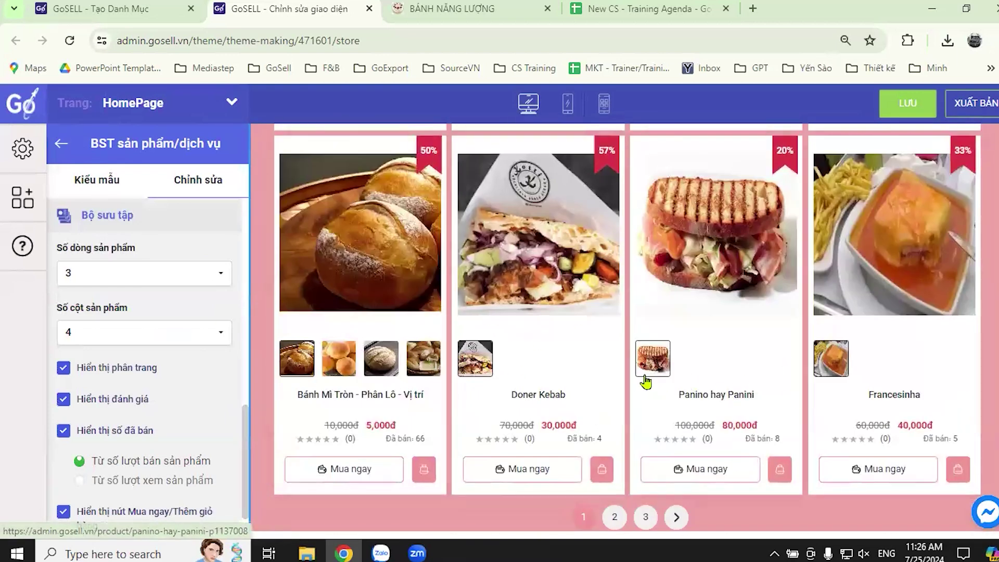
scroll(714, 330, up, 15)
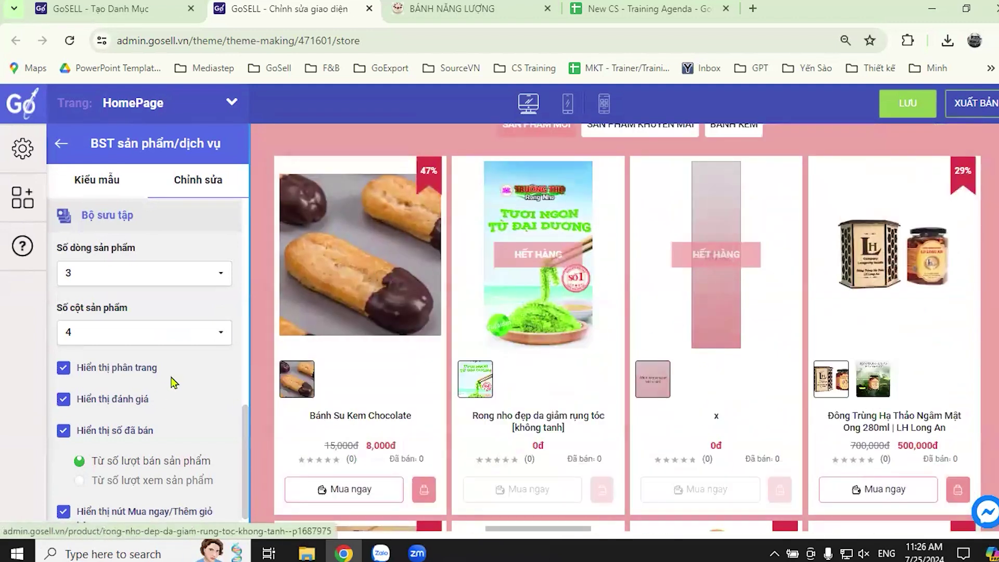
Try 5 product columns in the collection, reduce the number of columns to 3, and check the preview.
click(221, 335)
click(82, 428)
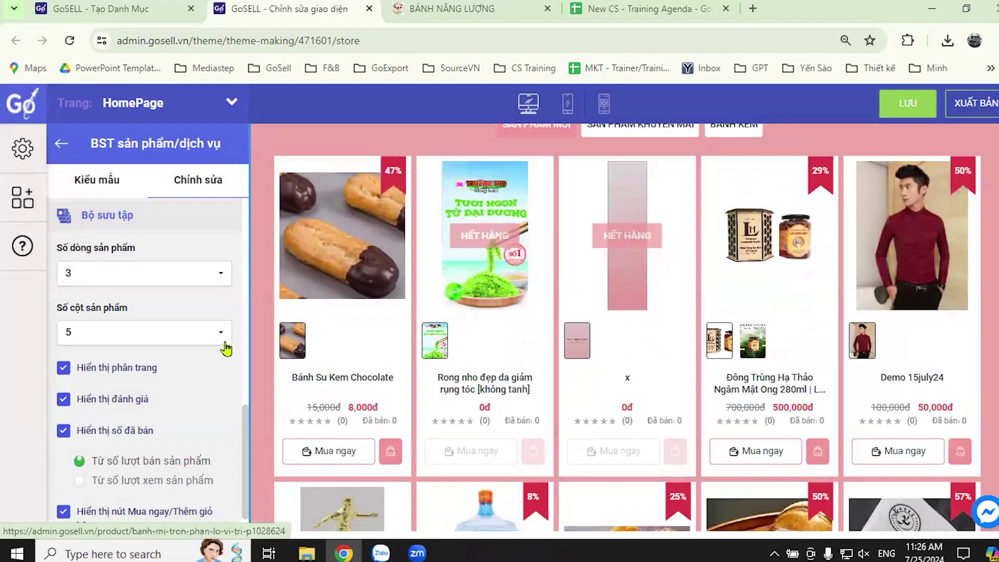
key(Up)
key(Up)
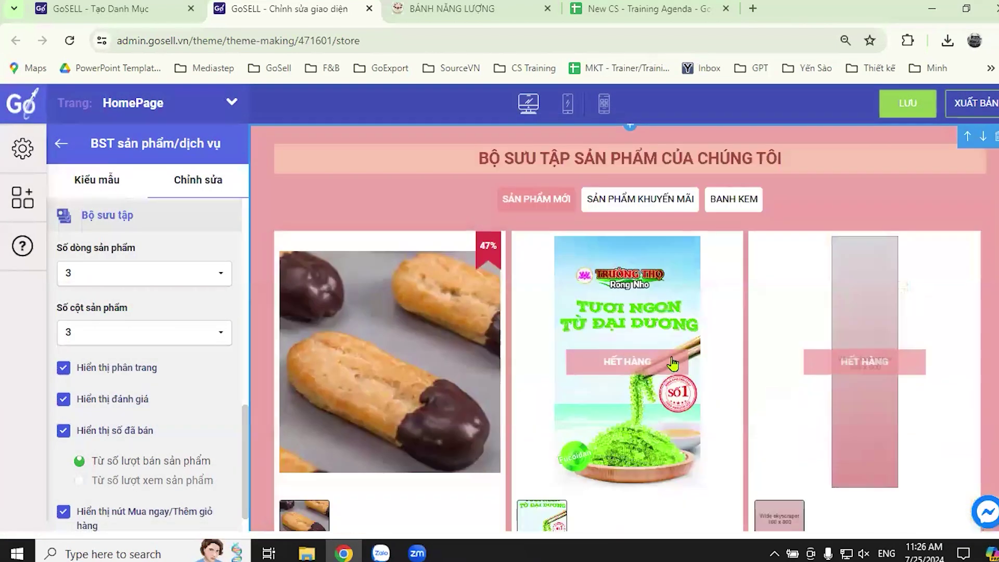
scroll(624, 401, down, 8)
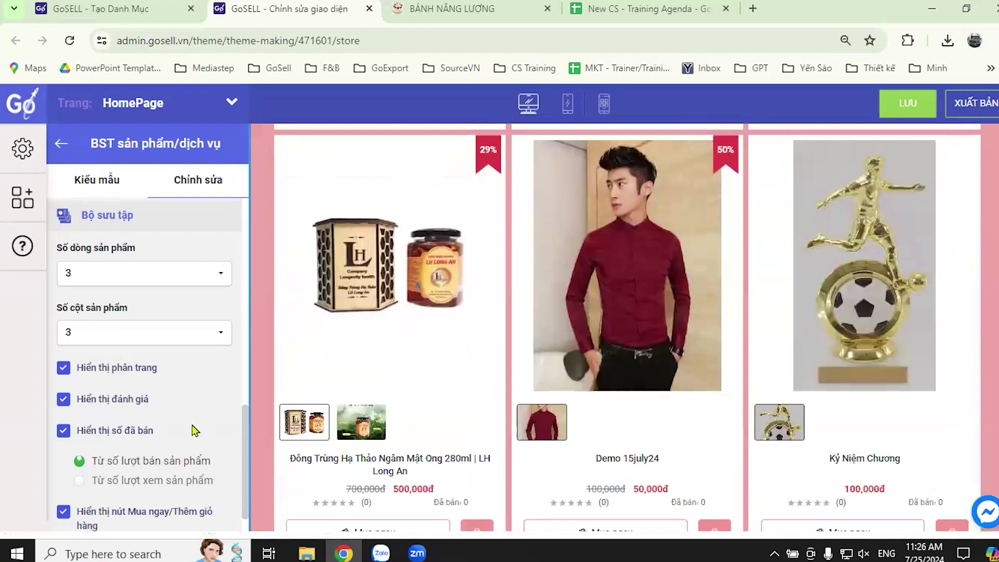
Hide the products' sold counts in the collection, check the product cards in the preview, and show the counts again.
scroll(201, 379, down, 1)
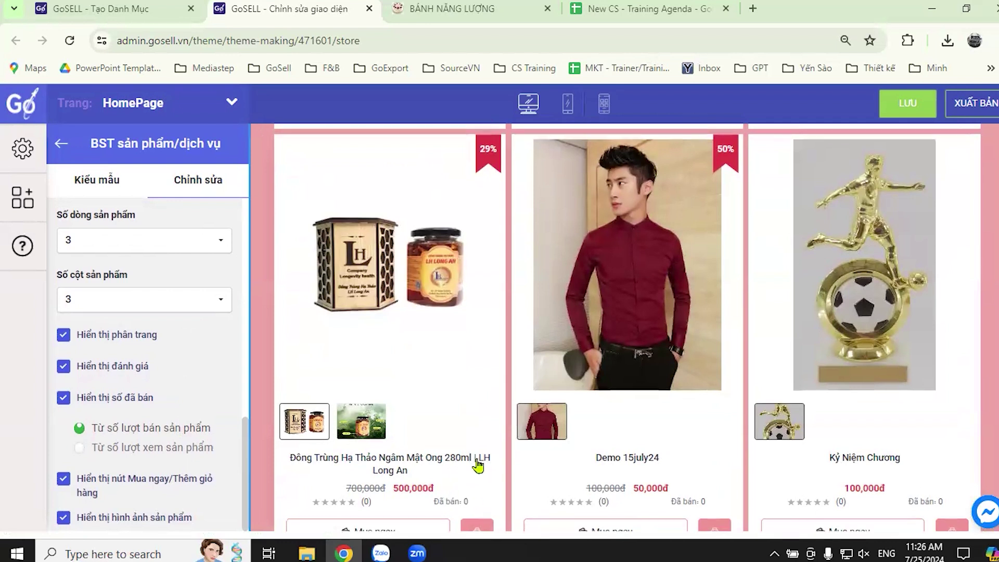
scroll(473, 458, down, 3)
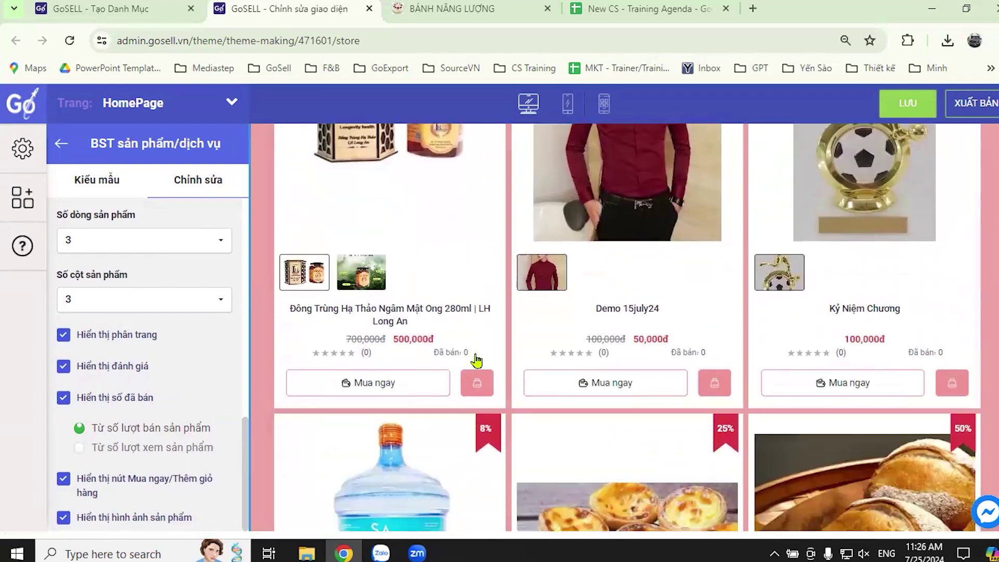
click(64, 398)
scroll(448, 390, down, 5)
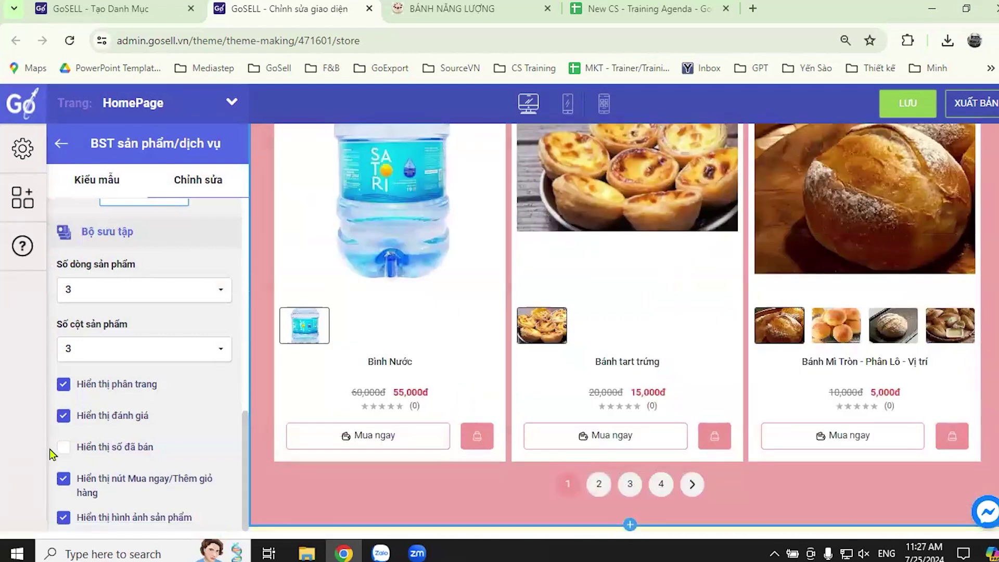
click(63, 447)
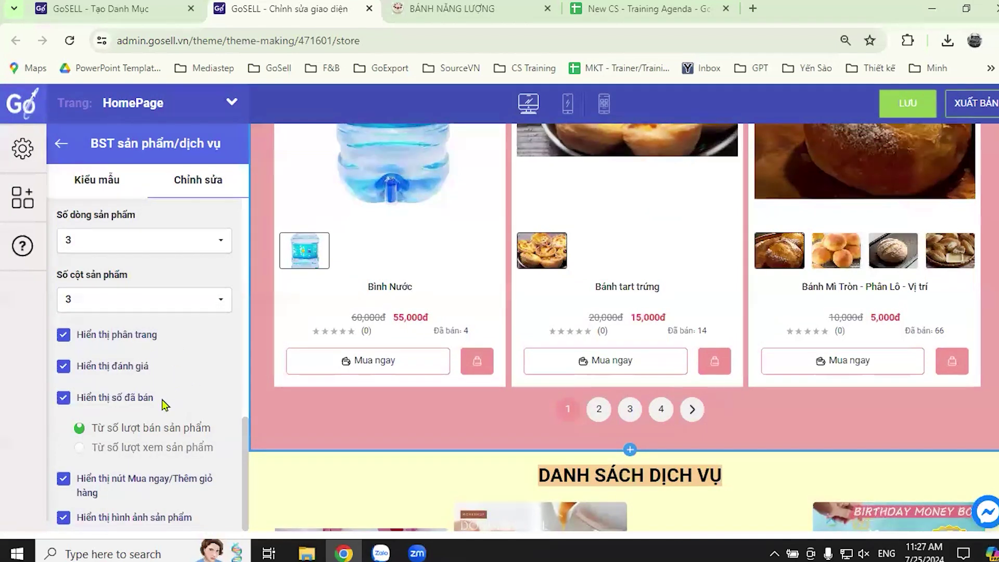
Add a Menu slider block in the office furniture style between the product collection and the DANH SÁCH DỊCH VỤ section.
scroll(164, 416, up, 10)
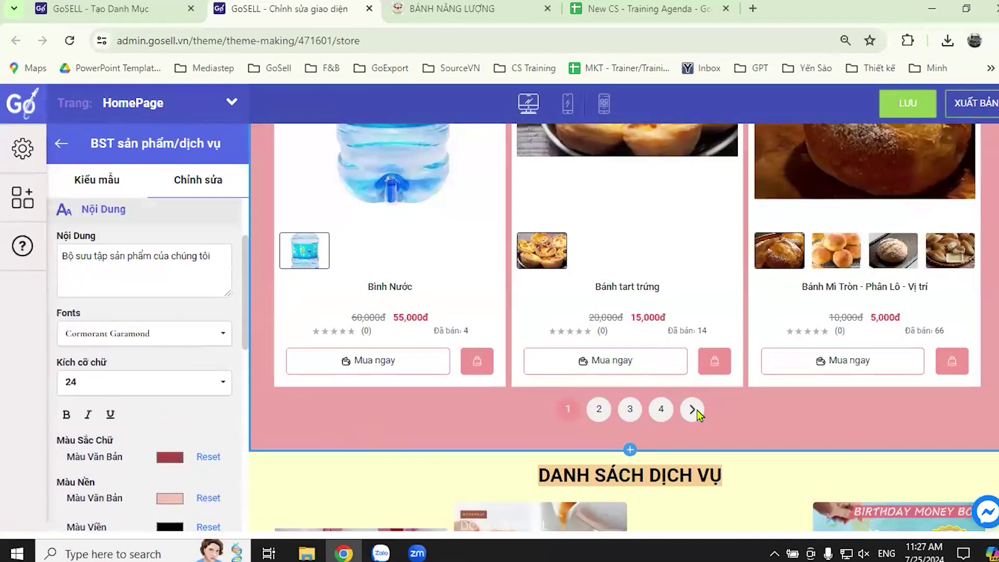
scroll(431, 393, down, 5)
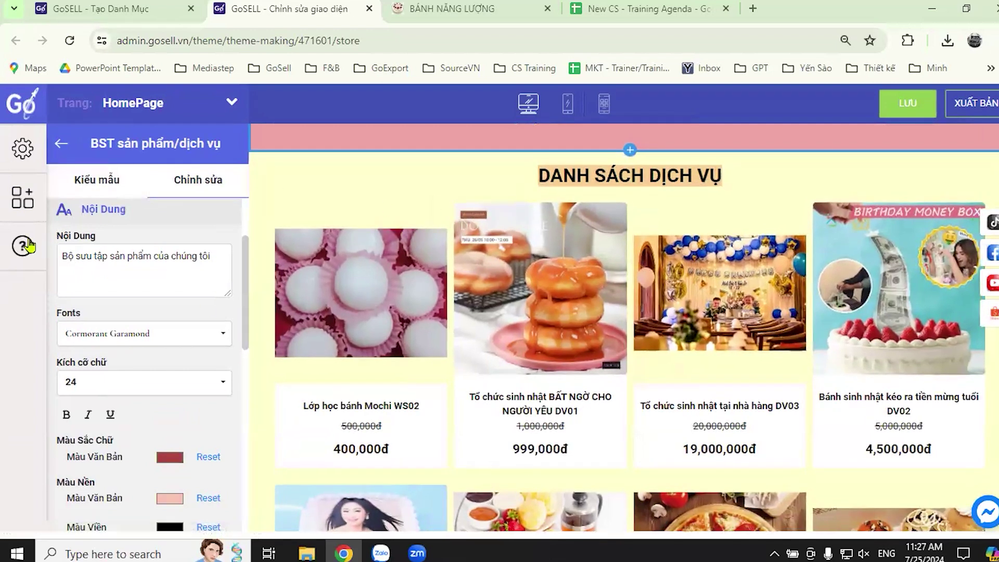
click(20, 206)
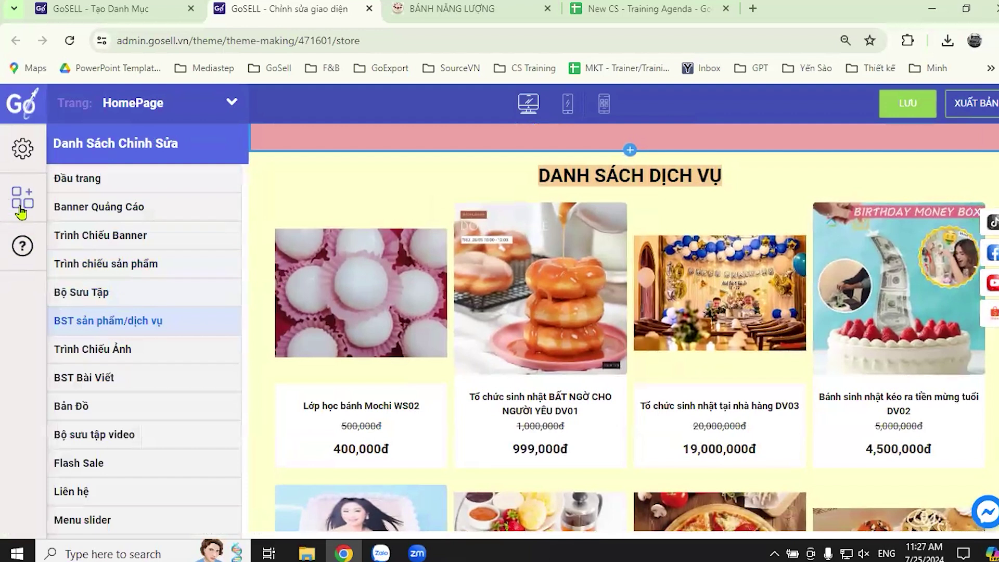
scroll(122, 318, down, 3)
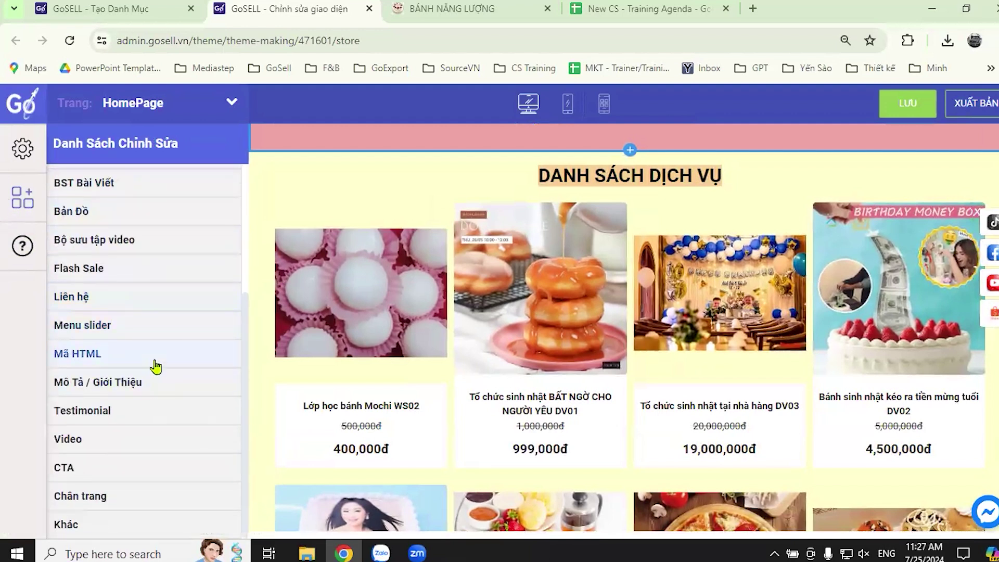
click(133, 333)
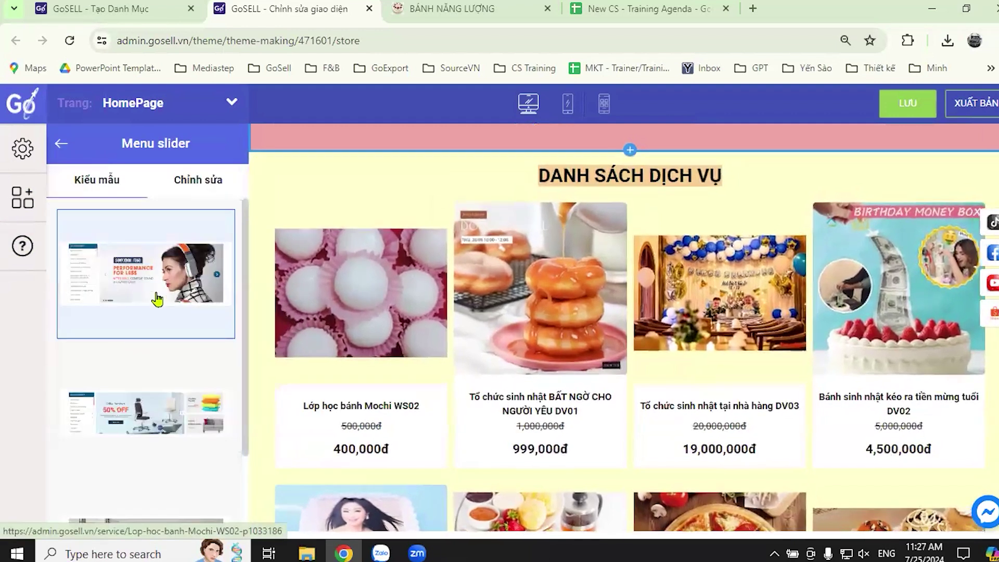
scroll(185, 370, down, 2)
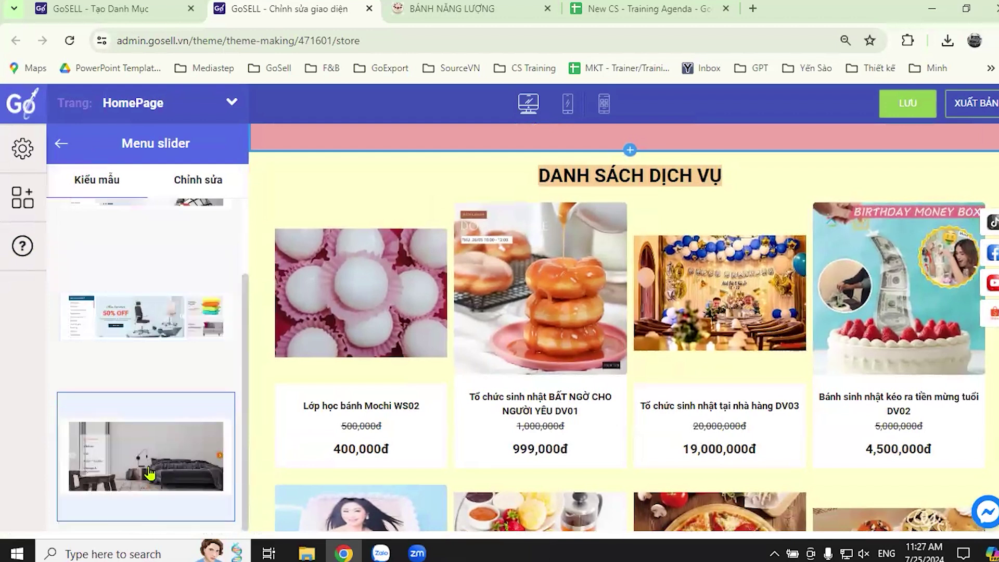
click(157, 323)
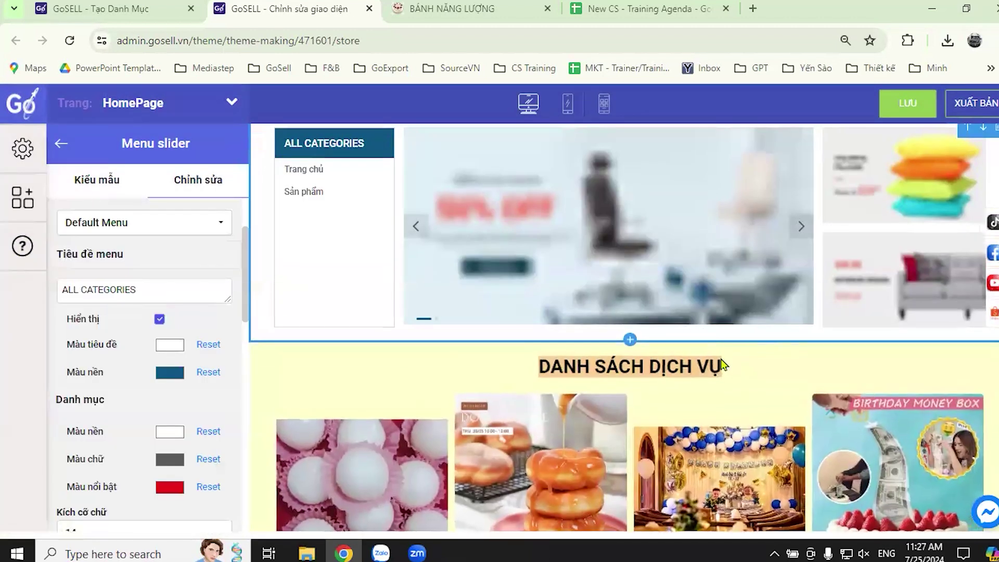
Look over the new menu slider and the menus available for it, keeping Default Menu.
scroll(714, 400, down, 3)
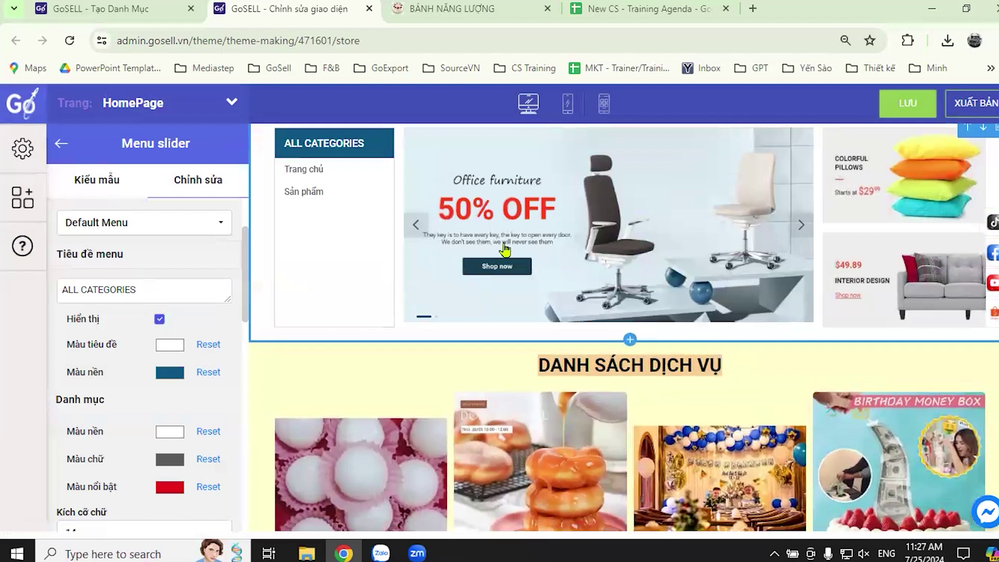
click(203, 232)
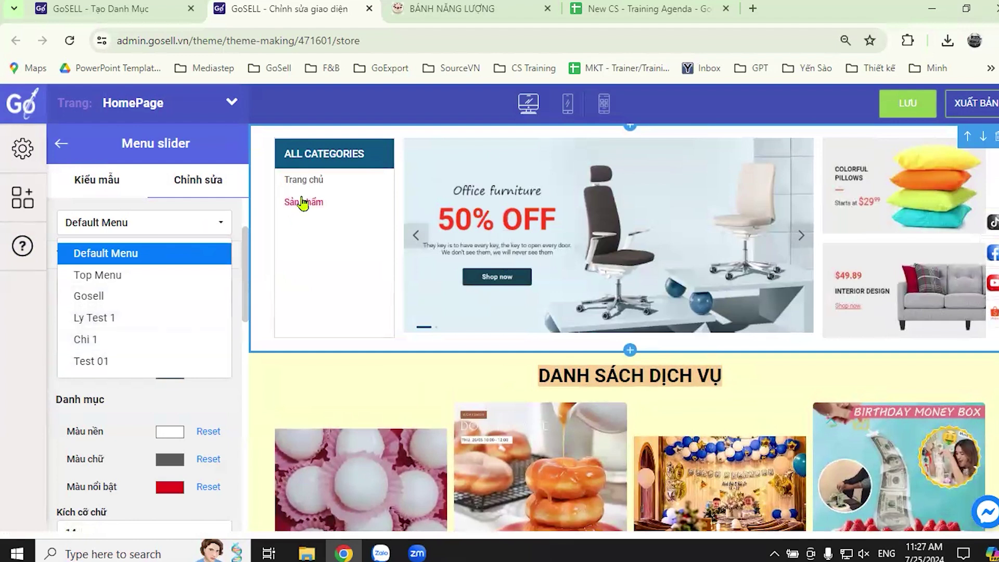
click(271, 294)
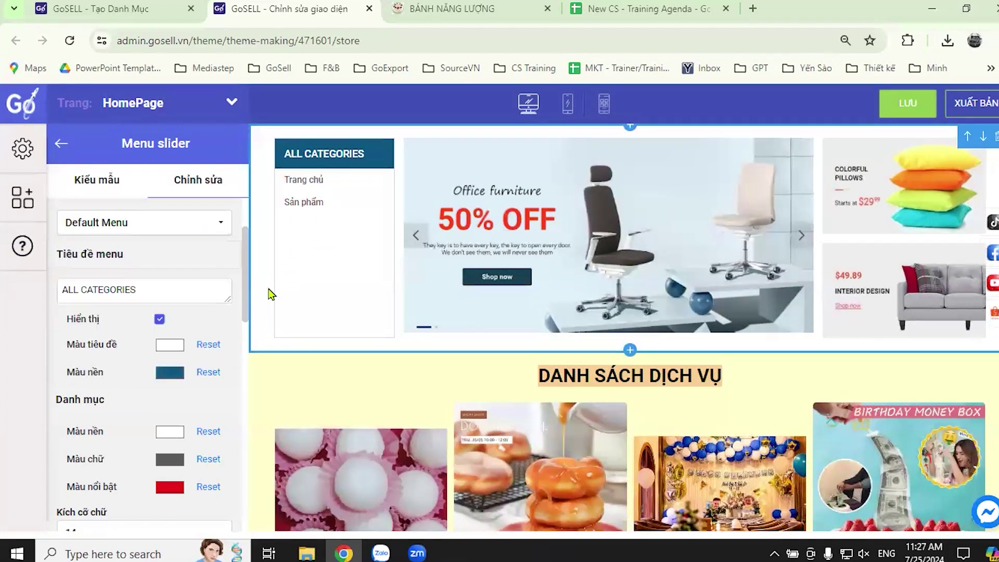
Delete the Menu slider block below the product collection and confirm the removal.
scroll(719, 266, up, 3)
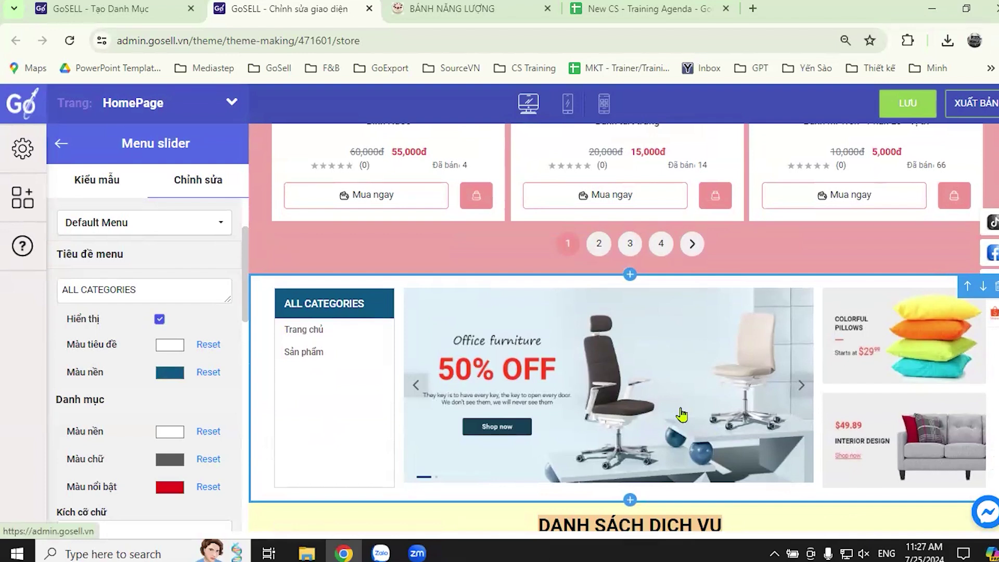
click(996, 291)
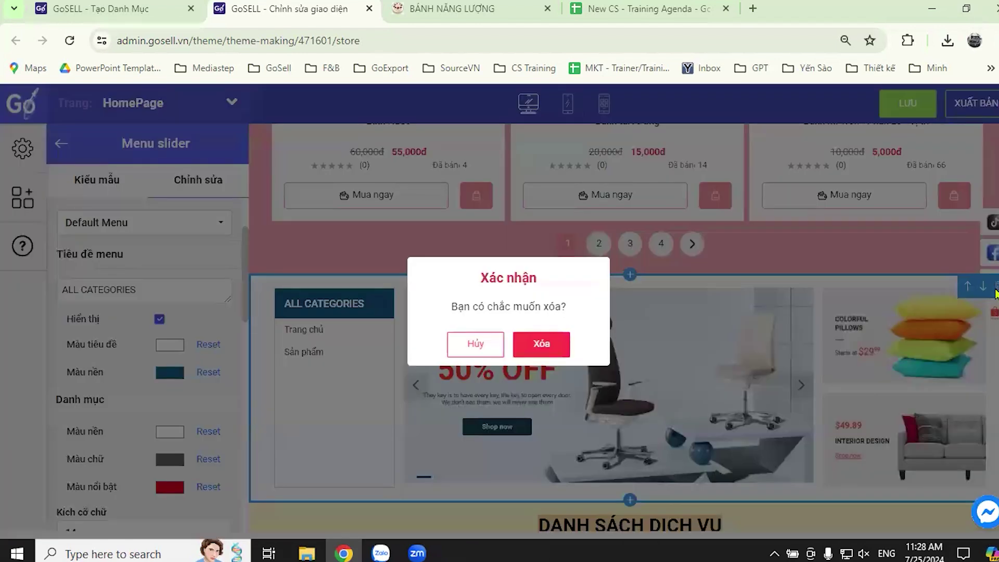
click(553, 347)
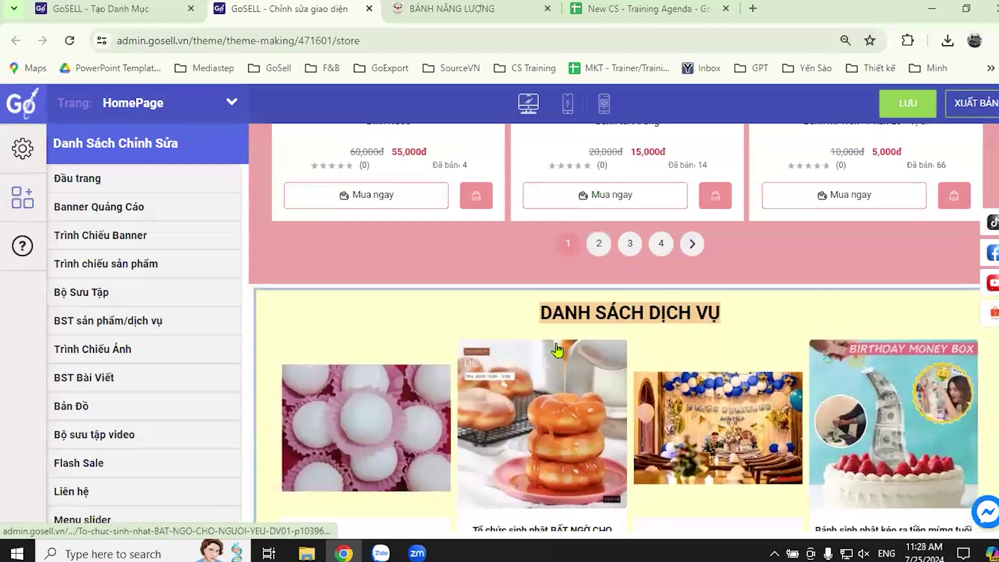
Move the Bài viết Blog section up one position, above the DANH SÁCH DỊCH VỤ section.
scroll(598, 363, up, 20)
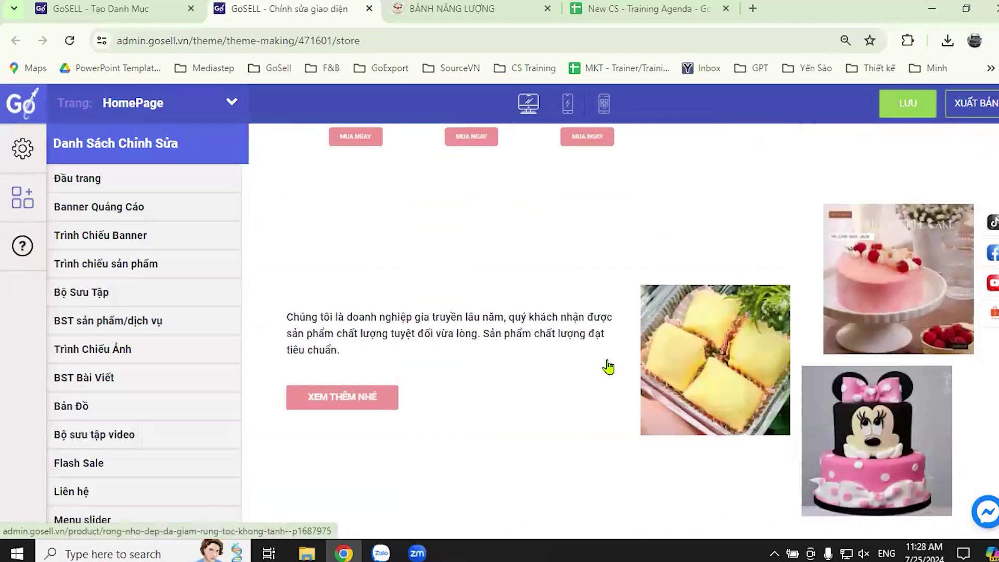
scroll(611, 368, down, 10)
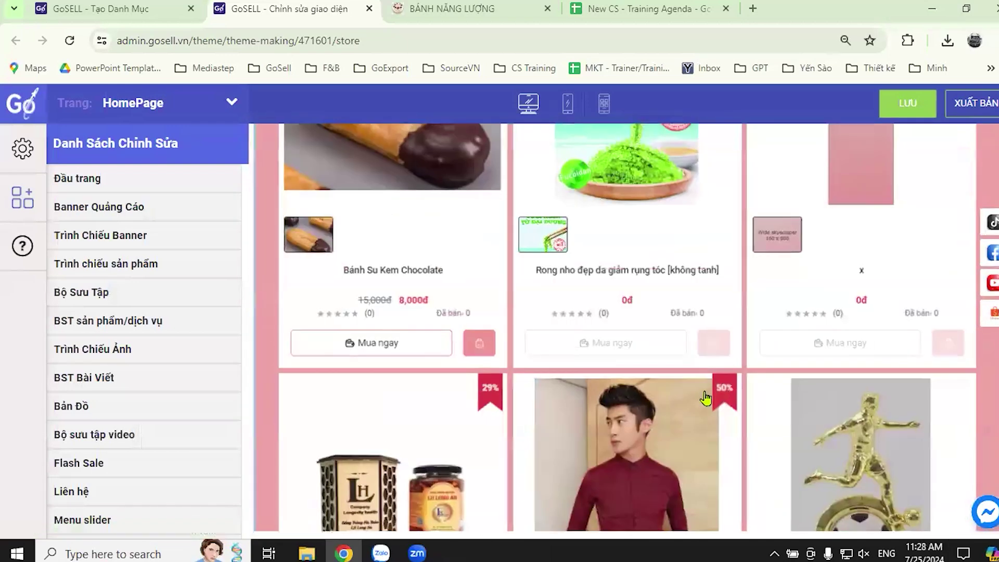
scroll(726, 409, down, 10)
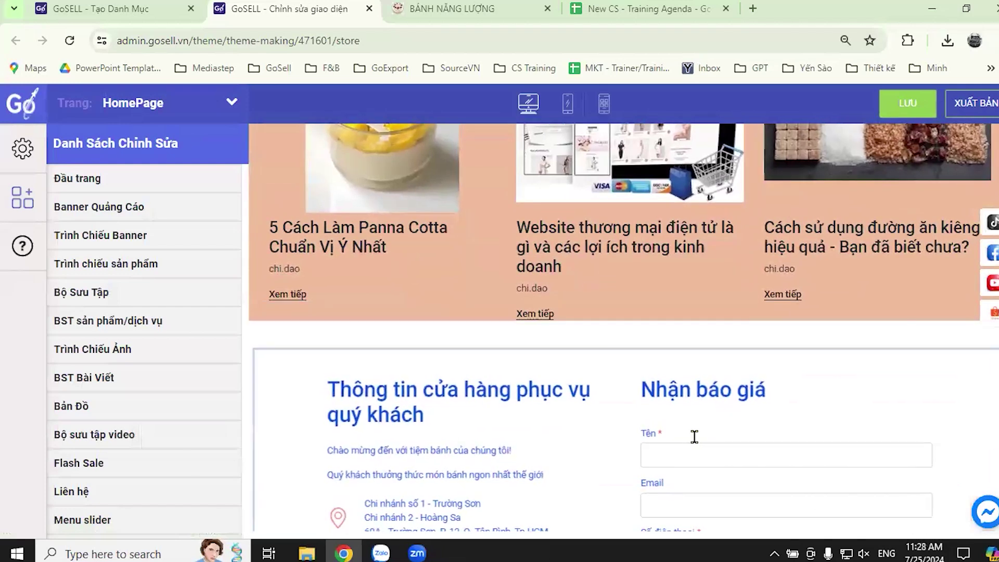
scroll(734, 416, down, 3)
scroll(483, 347, up, 8)
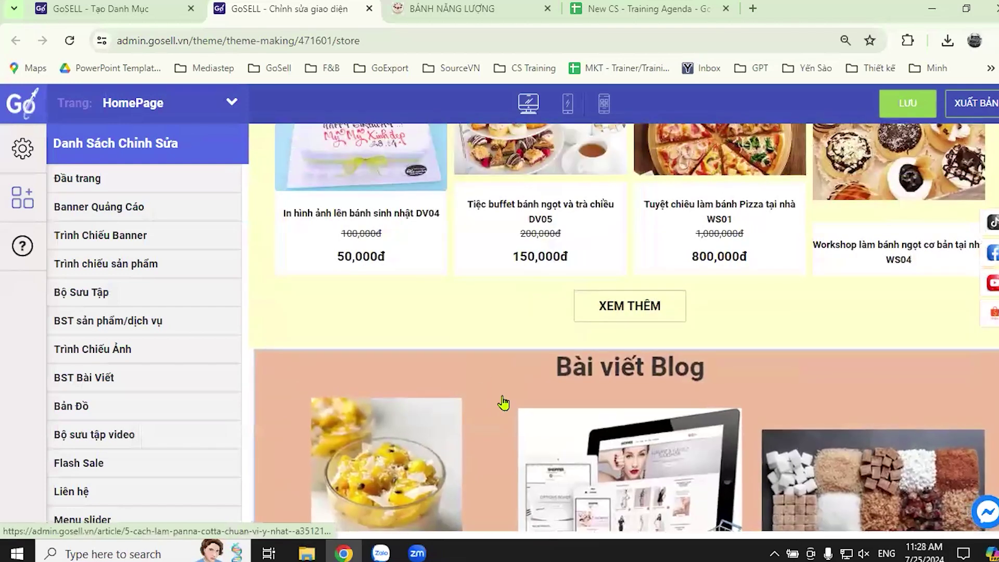
click(508, 400)
scroll(509, 401, down, 2)
scroll(792, 361, up, 4)
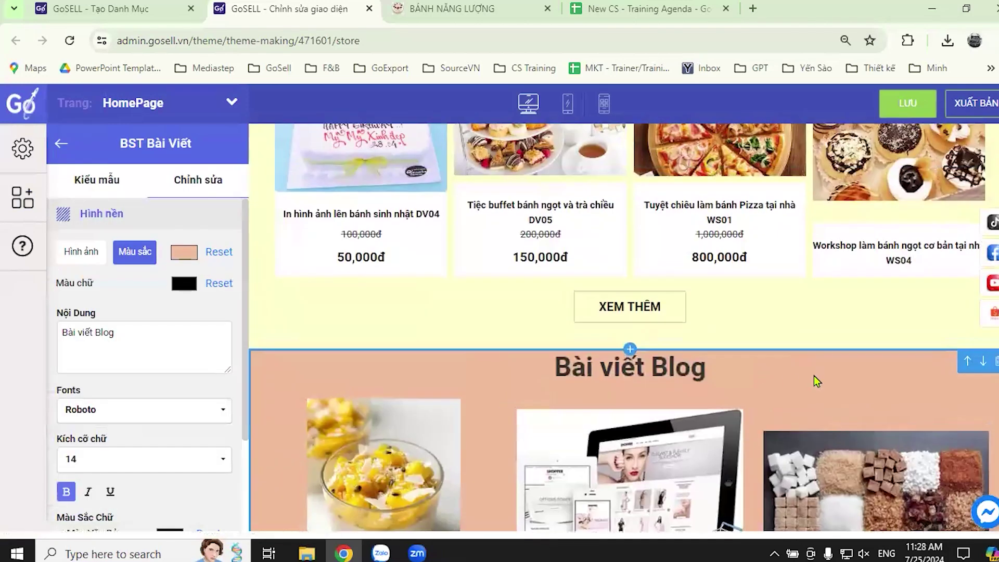
click(967, 362)
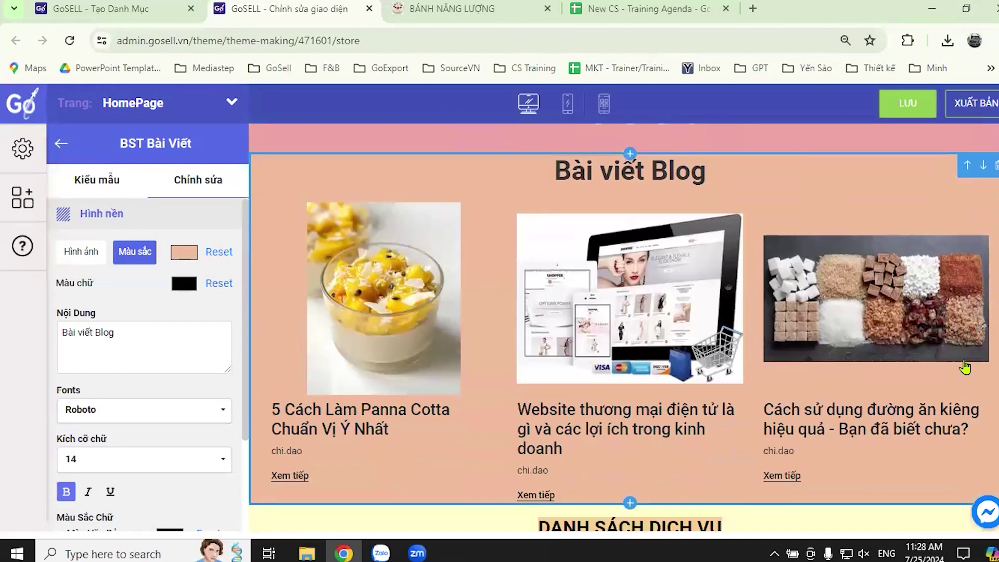
Move the Bài viết Blog section up above the product collection and check its placement in the preview.
scroll(688, 384, up, 5)
scroll(688, 384, down, 5)
scroll(688, 384, down, 2)
scroll(848, 364, up, 7)
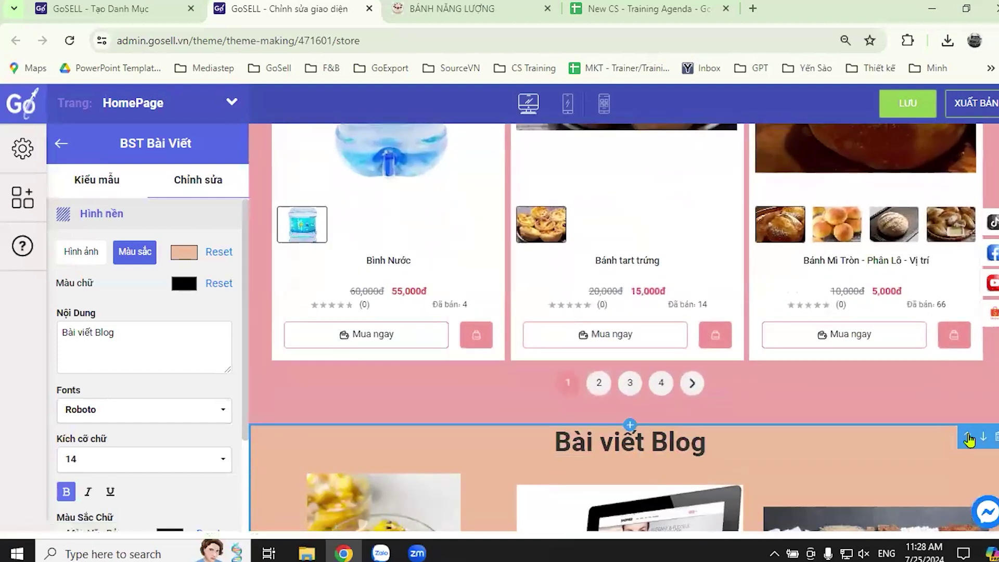
click(968, 438)
scroll(796, 380, up, 3)
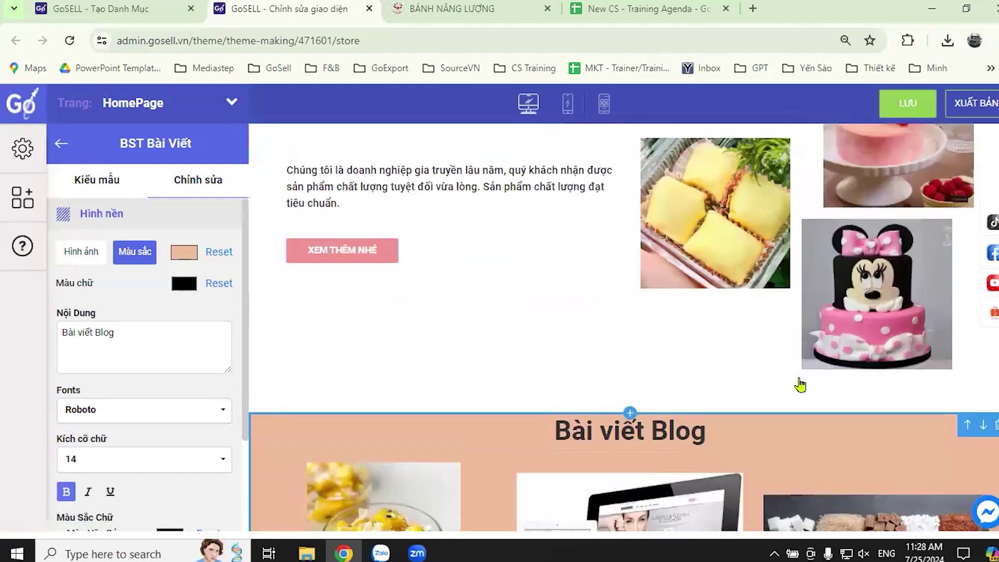
scroll(798, 384, down, 7)
scroll(797, 387, up, 4)
scroll(798, 391, up, 3)
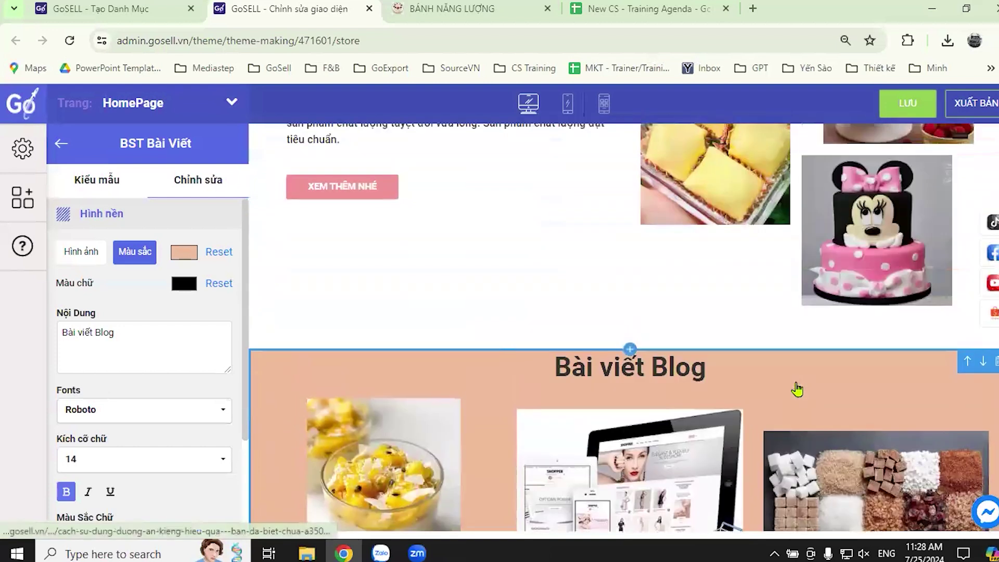
scroll(796, 390, down, 1)
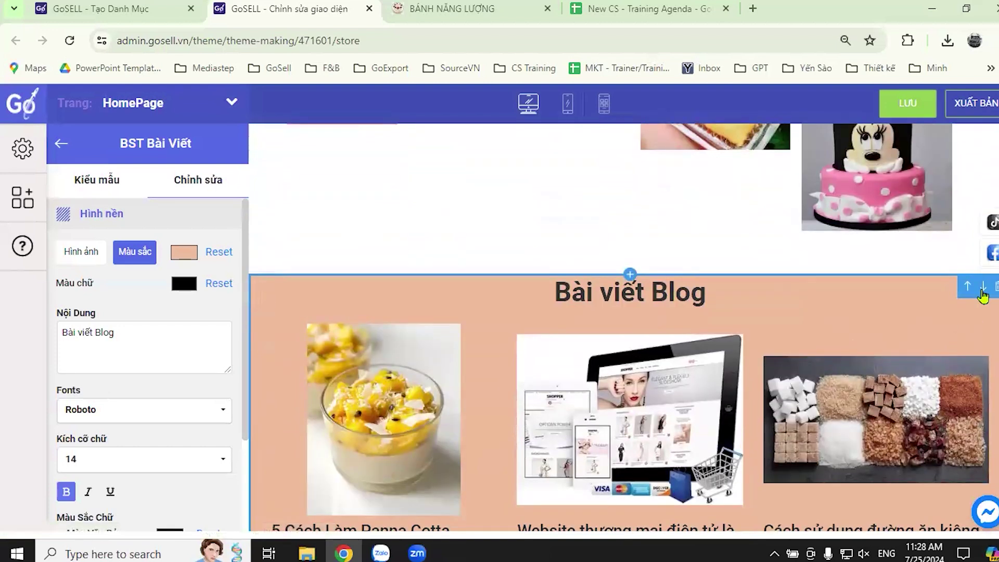
Move the Bài viết Blog section down two positions, back below the DANH SÁCH DỊCH VỤ section.
click(983, 288)
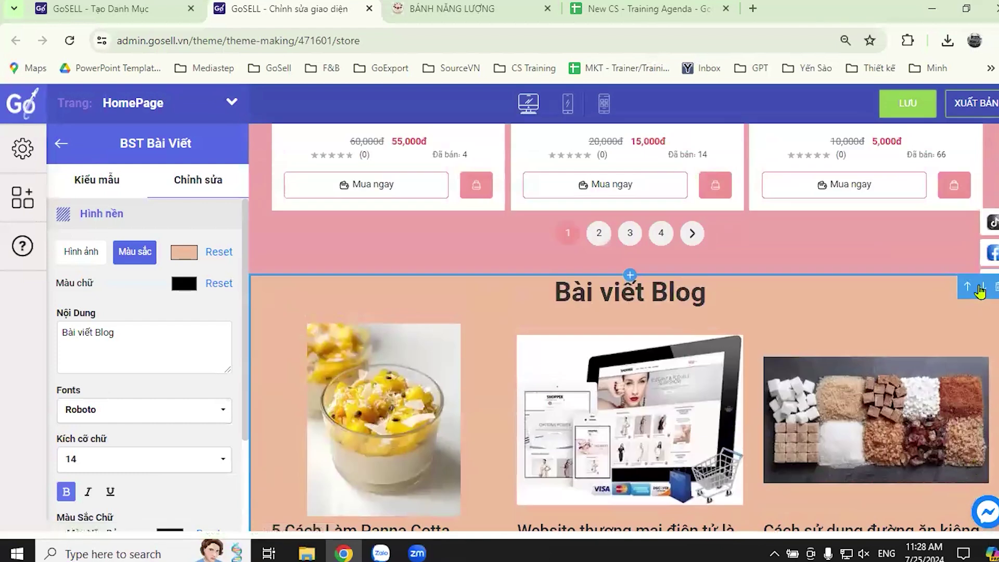
click(983, 287)
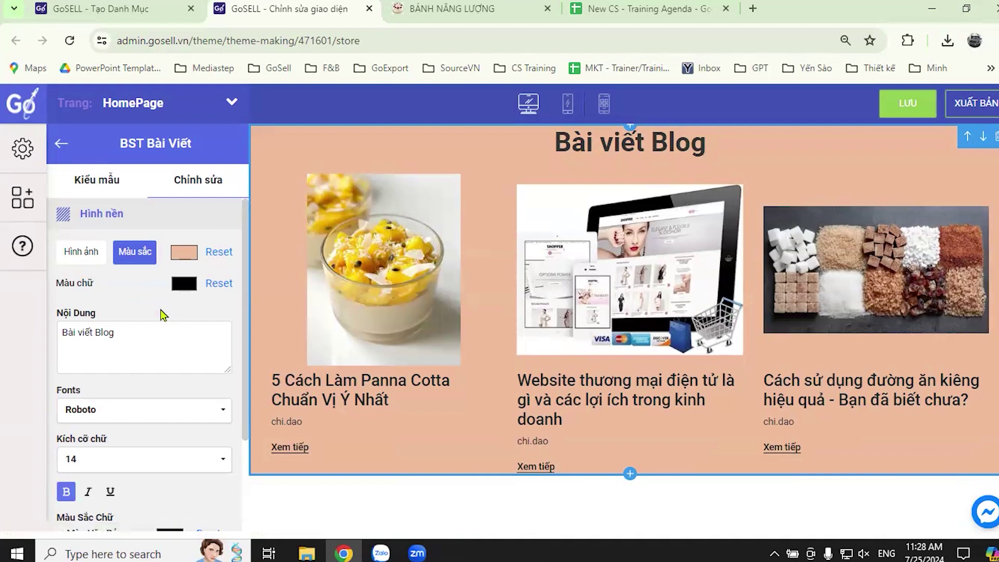
Compare the homepage in the theme editor with the live BÁNH NĂNG LƯỢNG storefront.
scroll(742, 352, up, 10)
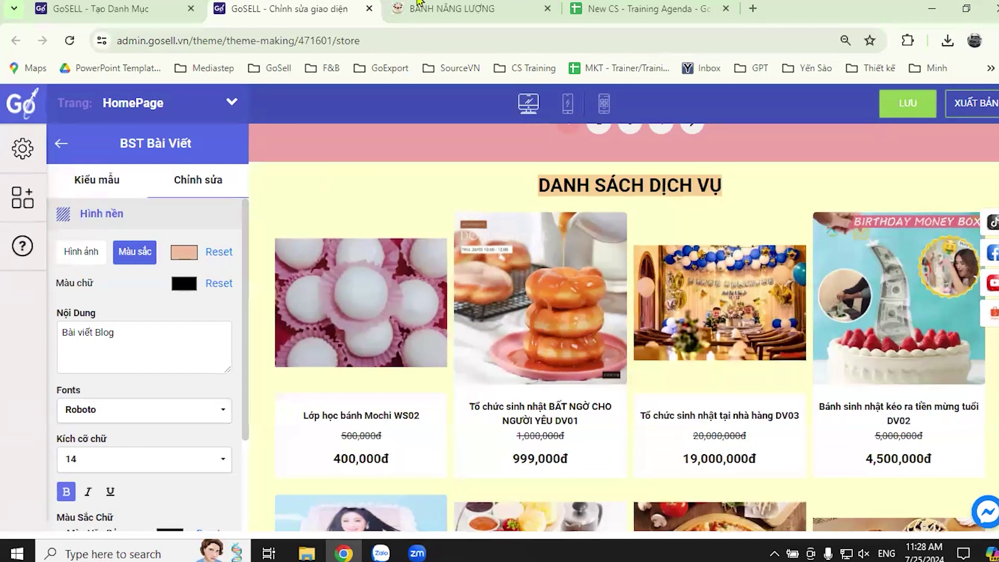
click(474, 4)
click(288, 9)
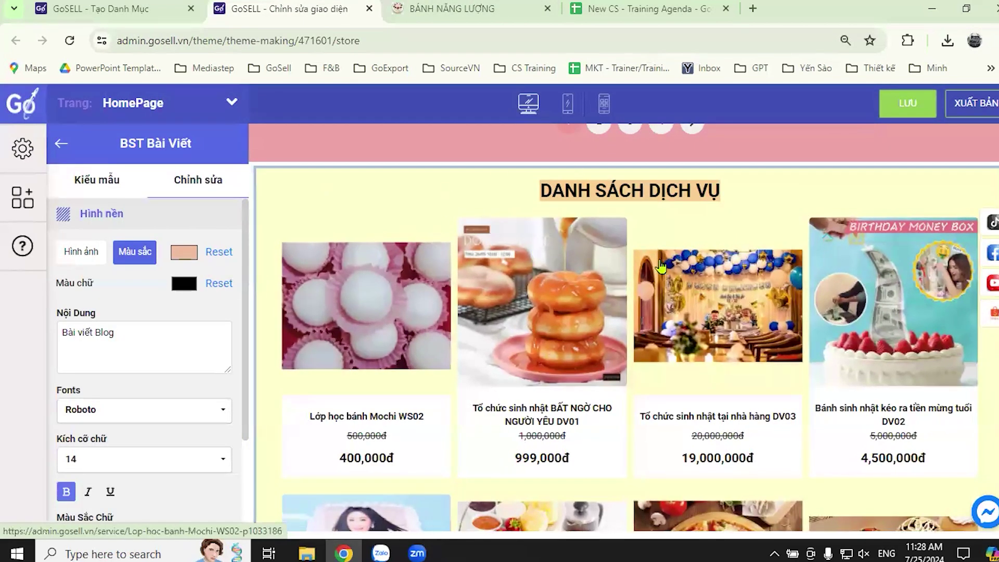
click(470, 14)
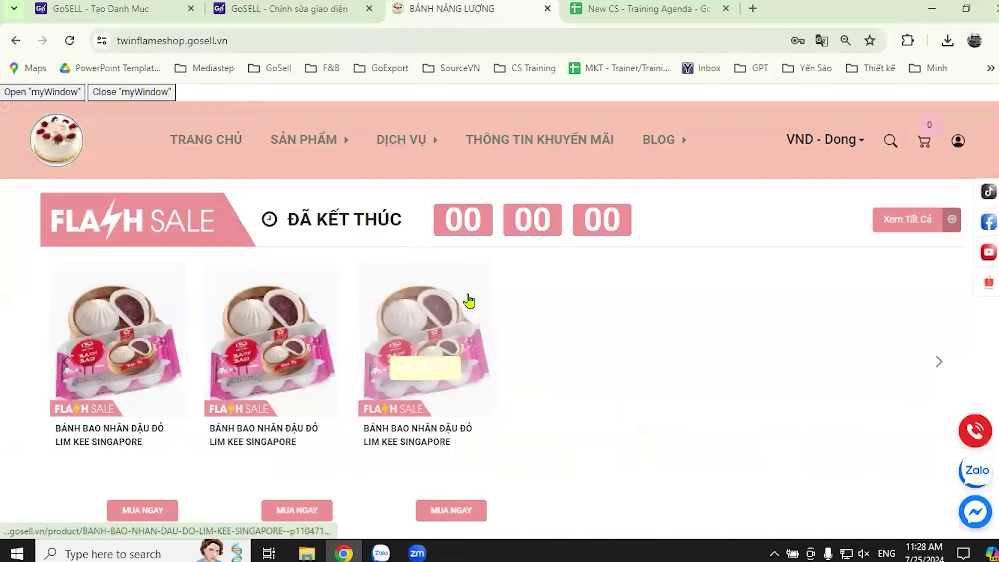
click(315, 10)
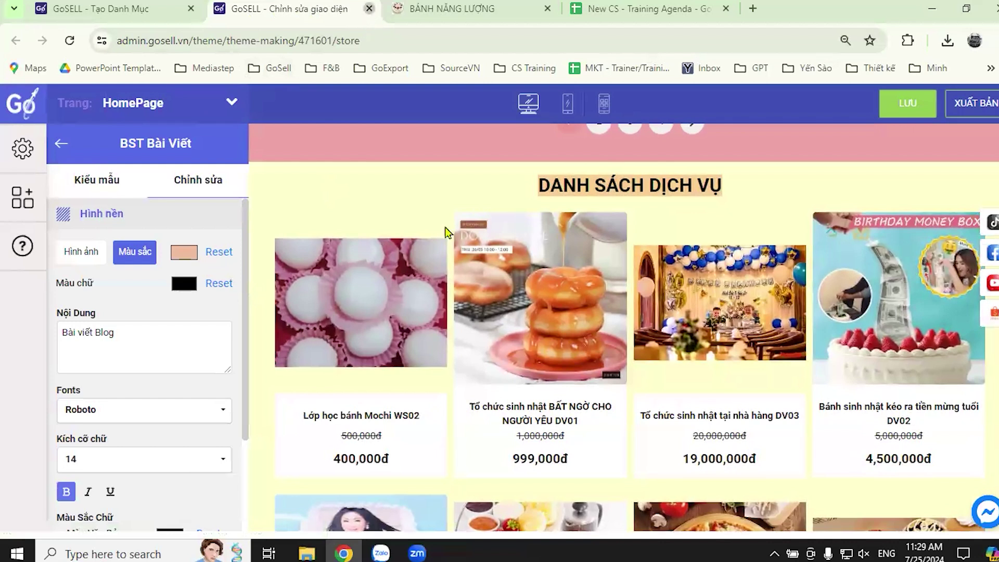
Close the theme editor and open the Thiết Kế Giao Diện page in the shop administration.
key(ctrl+w)
click(113, 4)
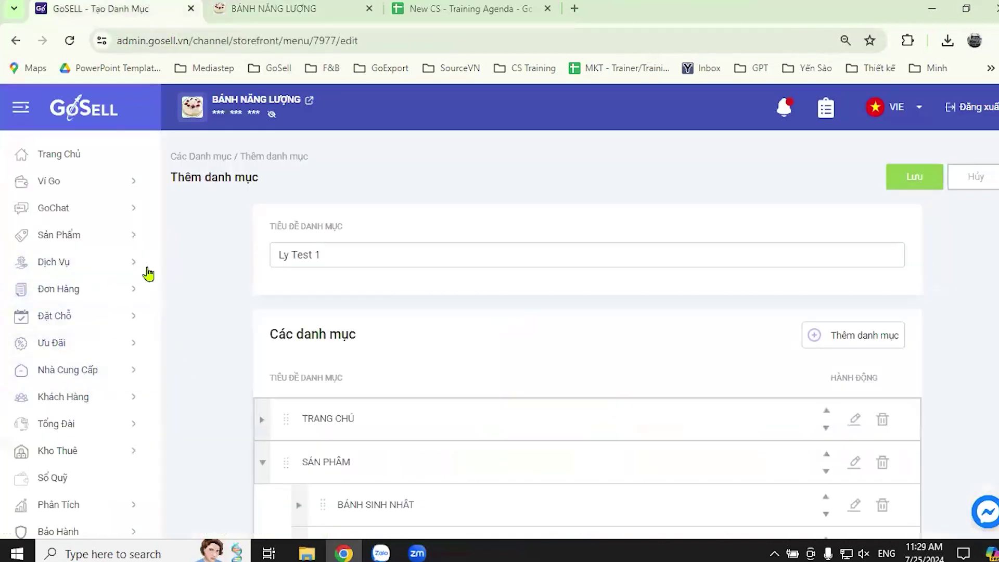
scroll(78, 424, down, 10)
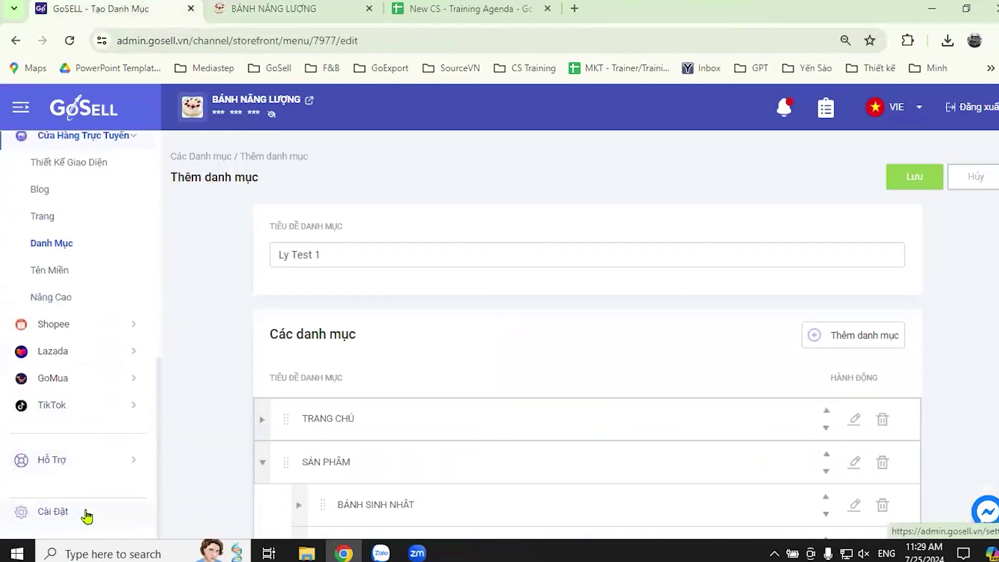
scroll(92, 344, up, 3)
click(94, 313)
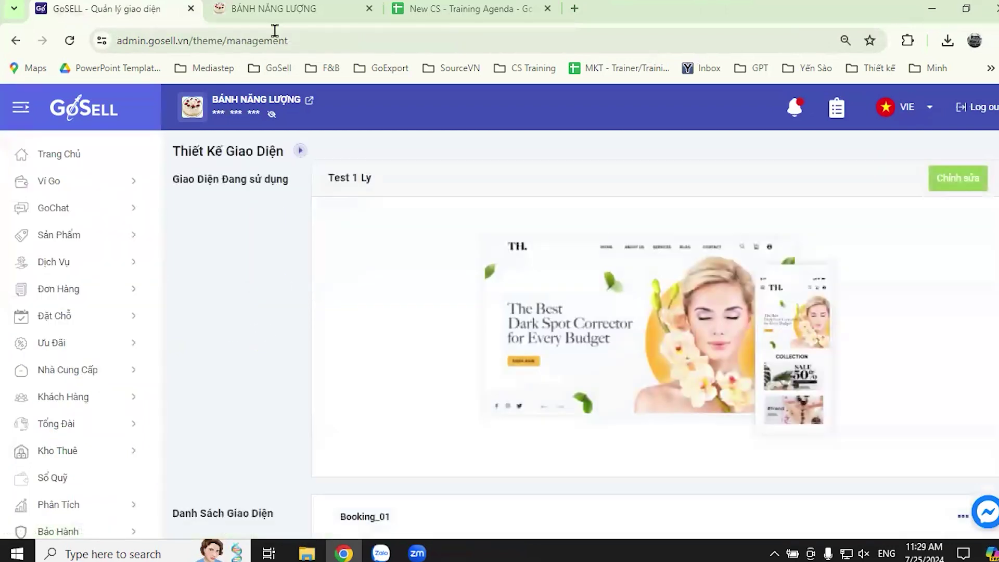
Switch to the New CS - Training Agenda spreadsheet and review the Design Web topics of Lesson 2.
click(458, 8)
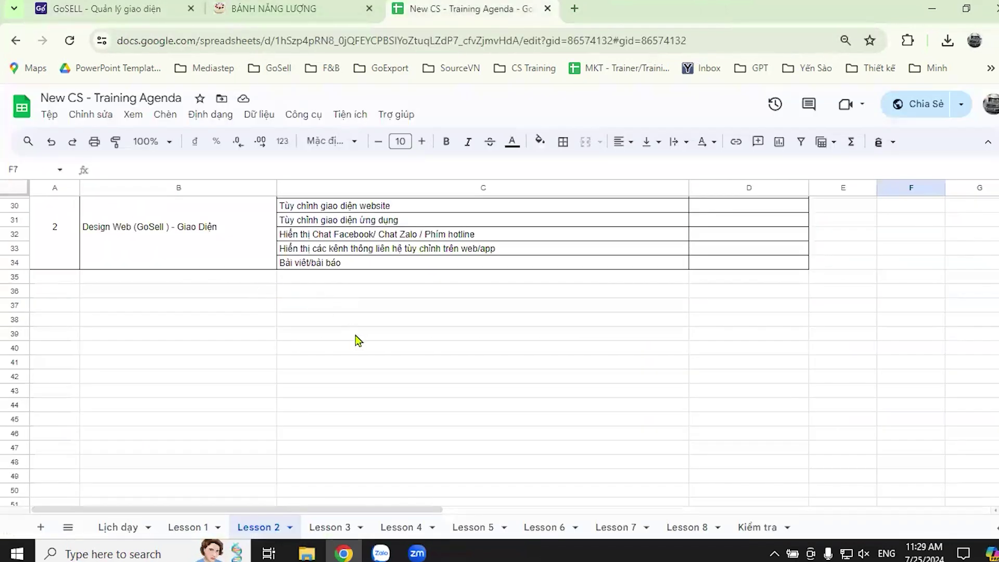
scroll(384, 290, up, 5)
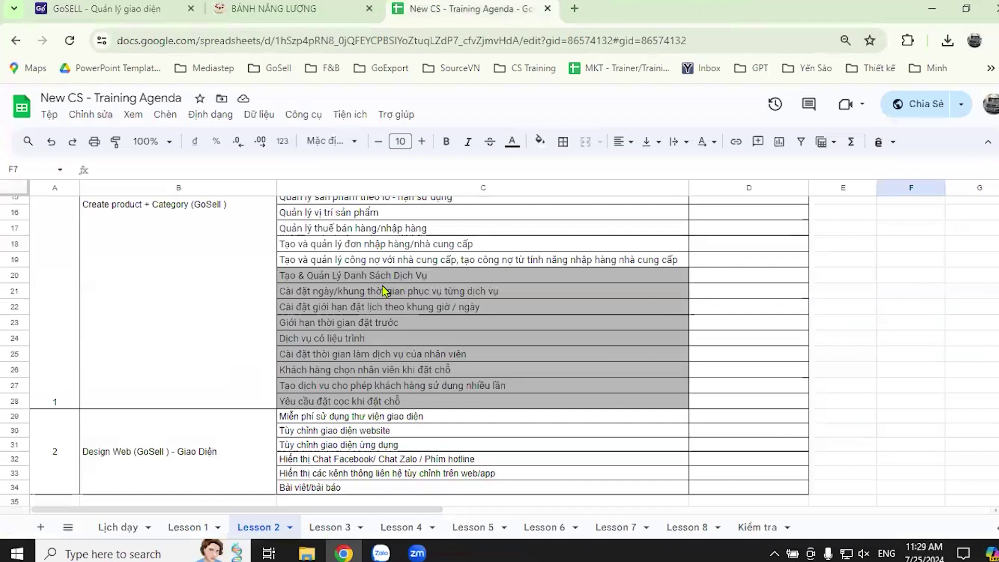
scroll(409, 337, up, 1)
scroll(432, 333, down, 1)
scroll(360, 364, down, 3)
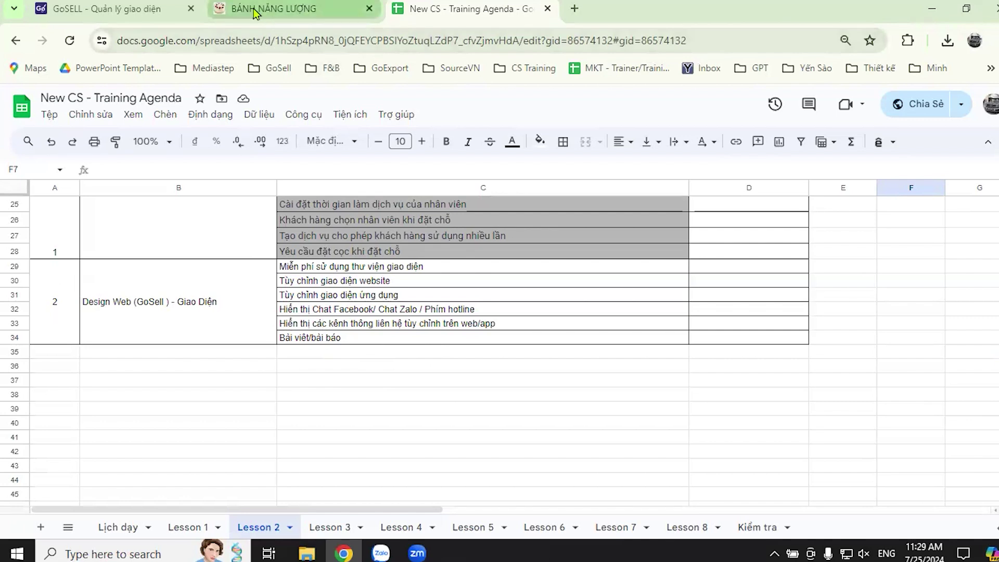
Switch to the live storefront and view the categories listed under BLOG in the header menu.
click(177, 9)
click(273, 9)
mouse_move(671, 148)
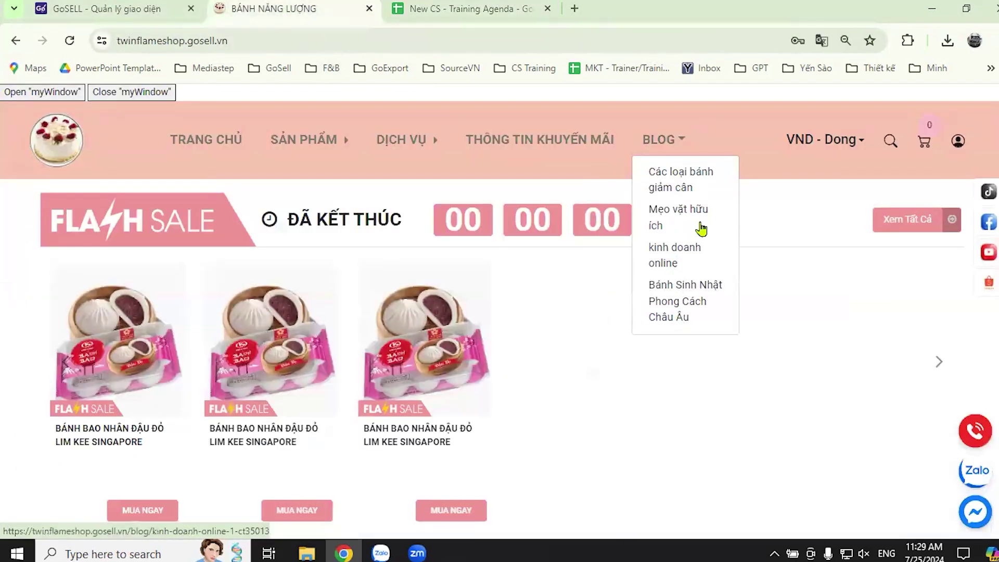
Return to the GoSELL administration, open the online shop's Blog management page, and view the interface language options.
click(112, 6)
scroll(80, 373, down, 8)
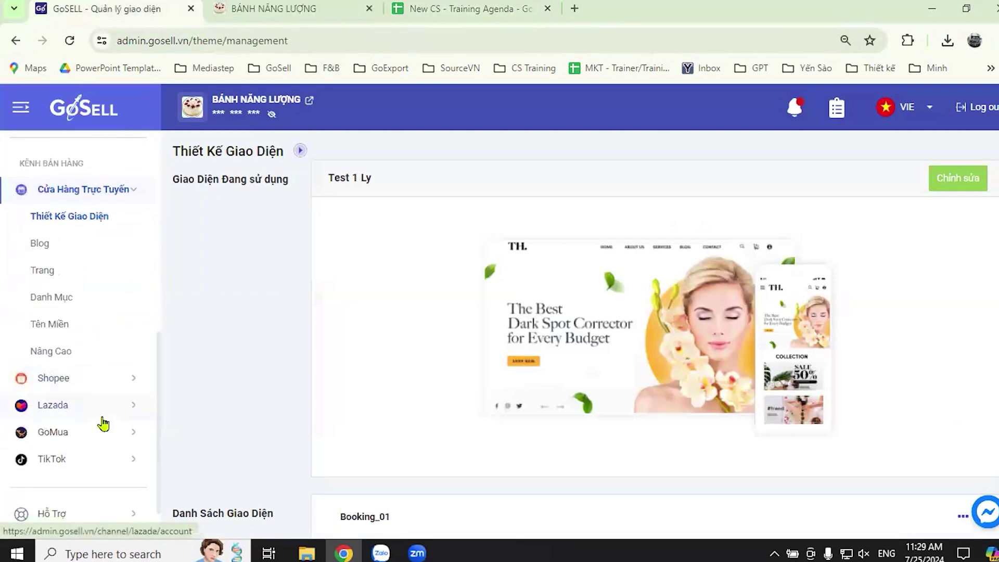
click(39, 245)
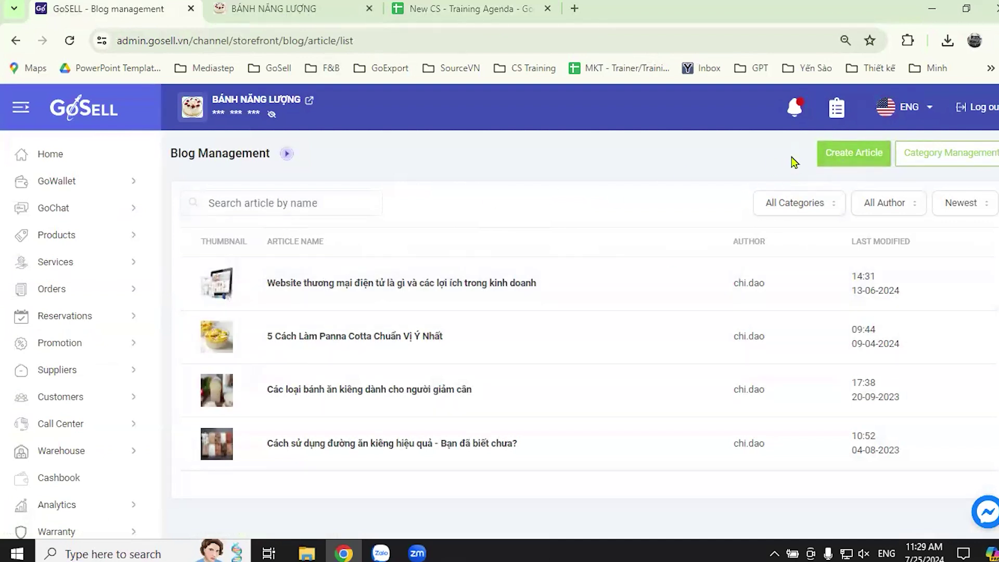
click(912, 109)
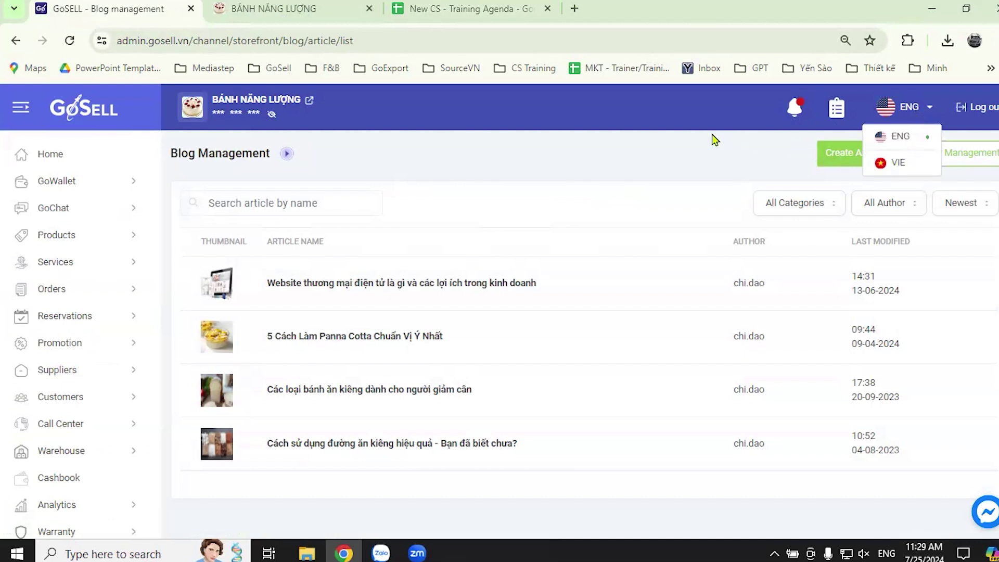
click(718, 180)
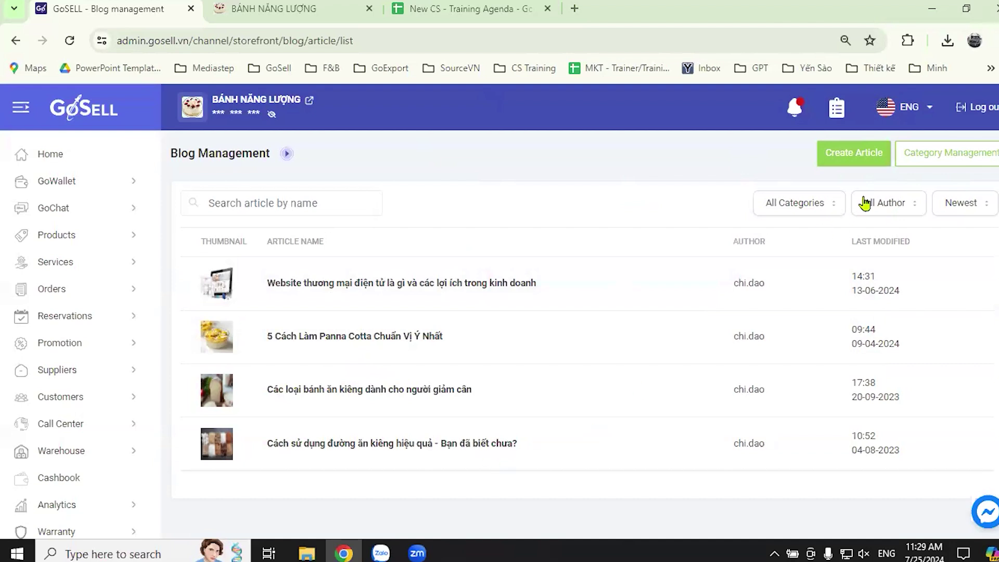
Open the online shop's Pages management to view the list of custom pages.
scroll(86, 401, down, 4)
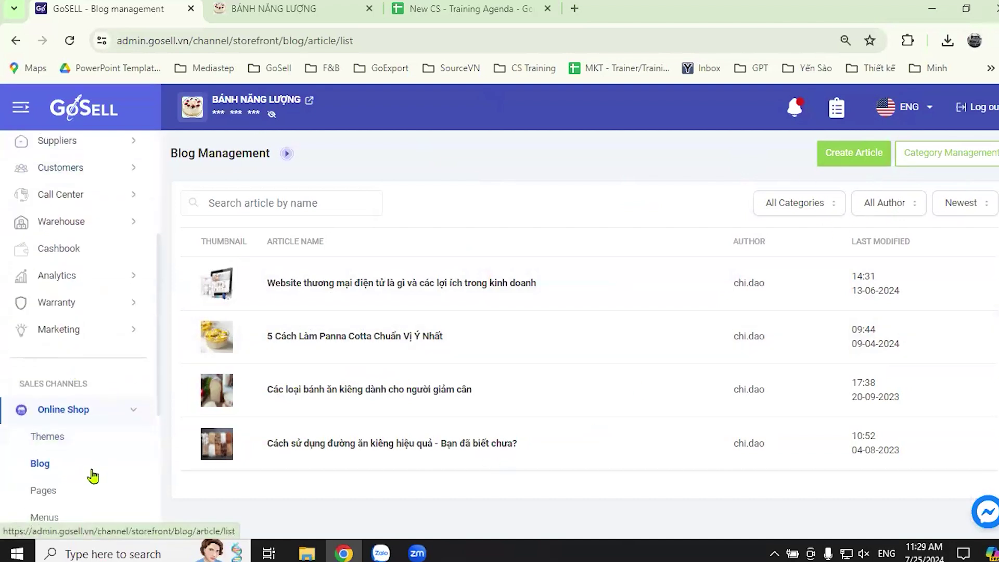
scroll(92, 474, down, 1)
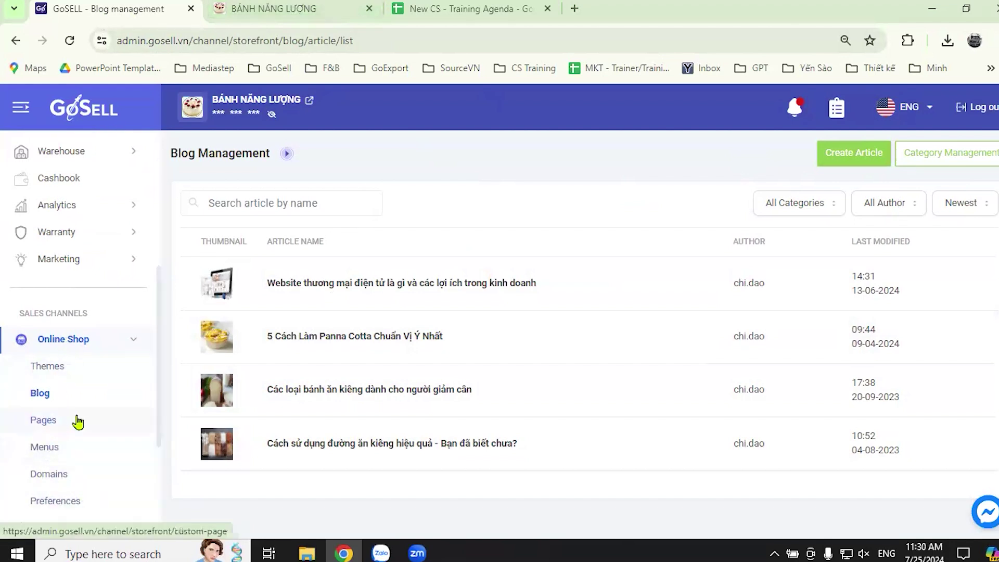
click(53, 424)
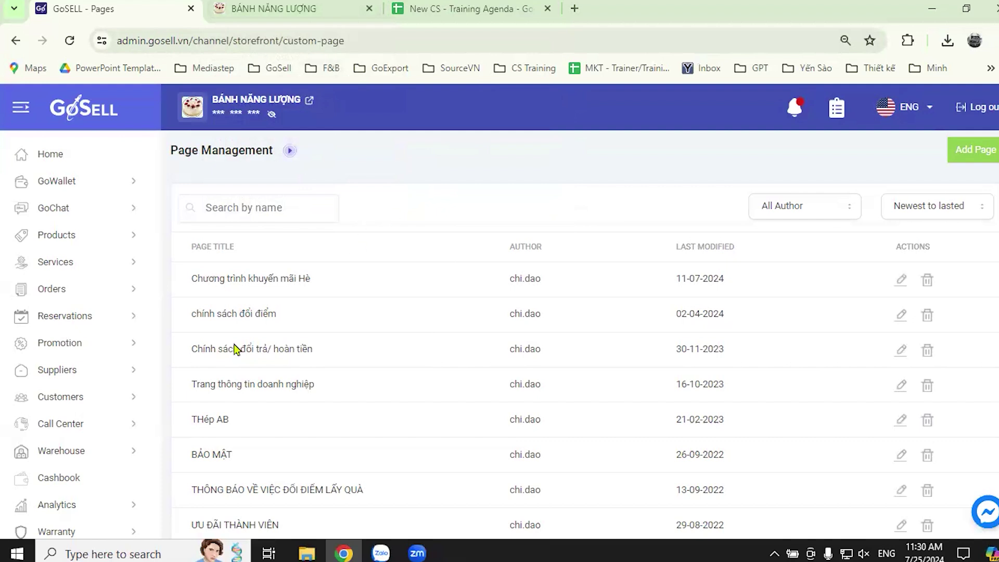
Open the online shop's Themes page from Page Management.
scroll(68, 386, down, 1)
scroll(67, 386, down, 7)
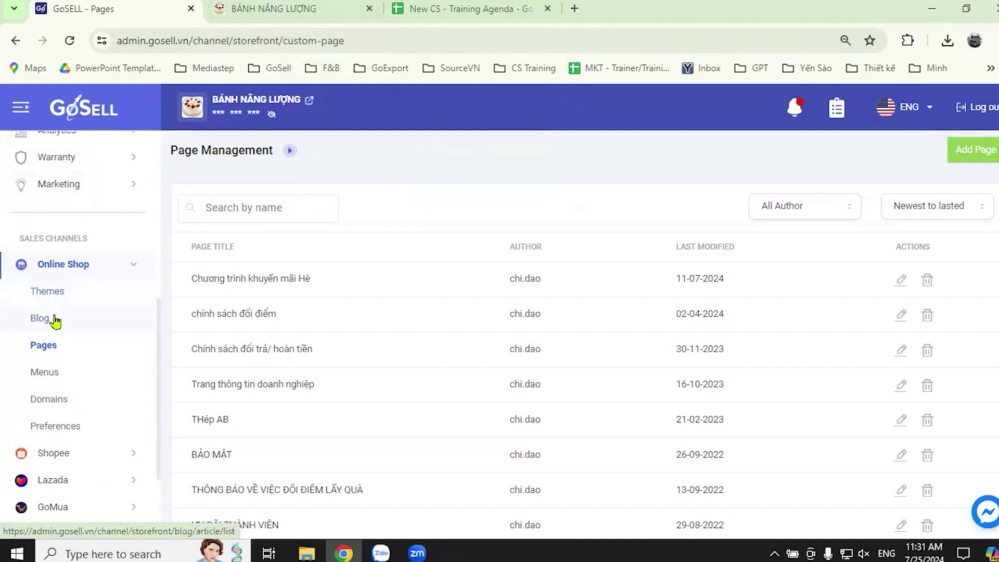
click(47, 291)
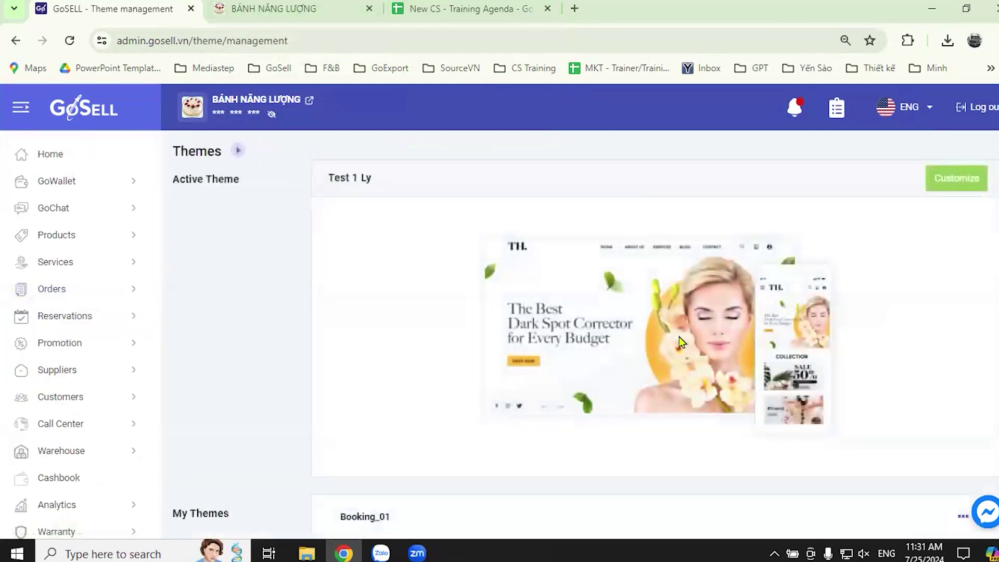
Review the Themes page, including the active theme, the My Themes list and the Theme Store section.
scroll(786, 344, down, 10)
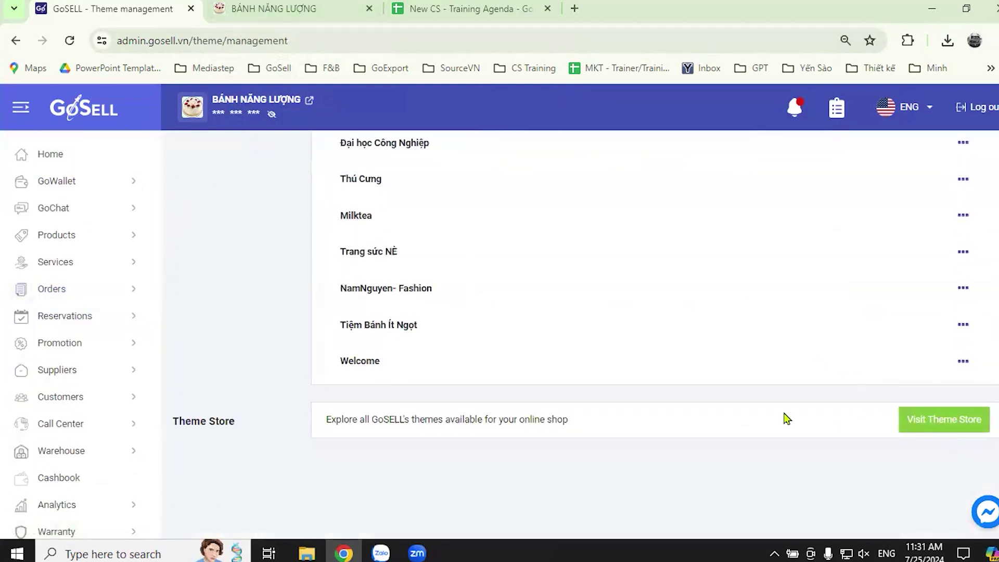
scroll(861, 417, up, 10)
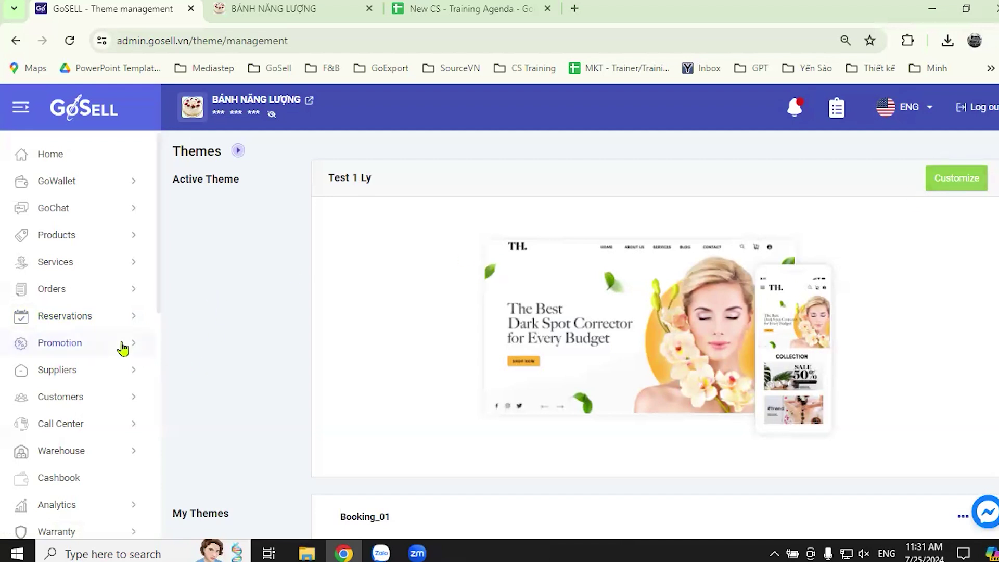
scroll(122, 348, down, 8)
scroll(130, 313, up, 3)
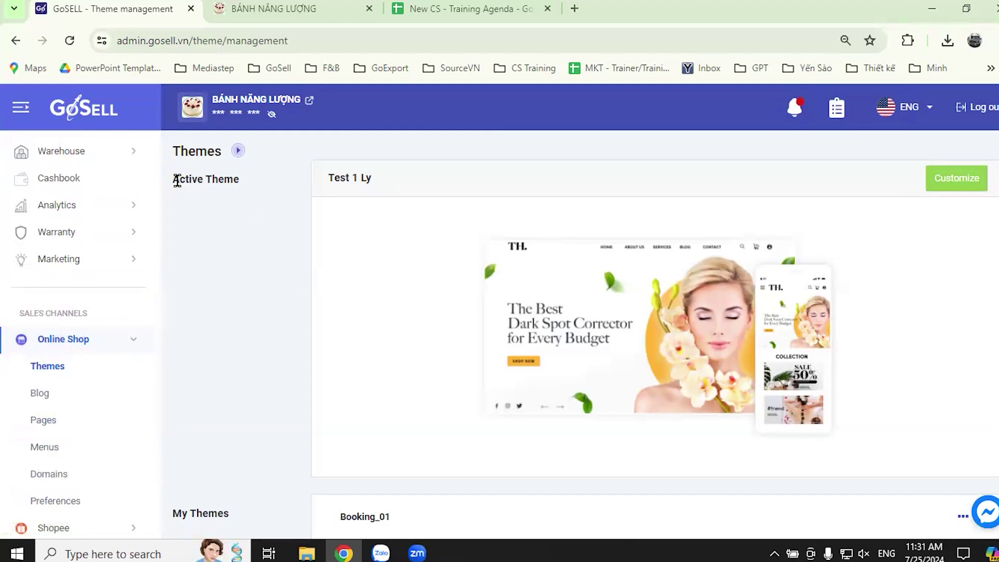
drag(175, 179, 246, 186)
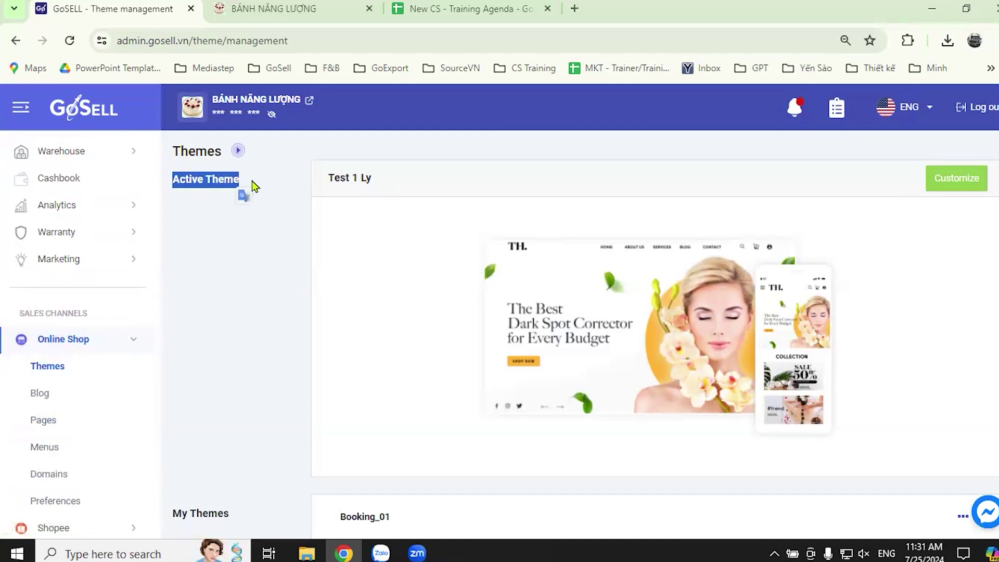
click(289, 205)
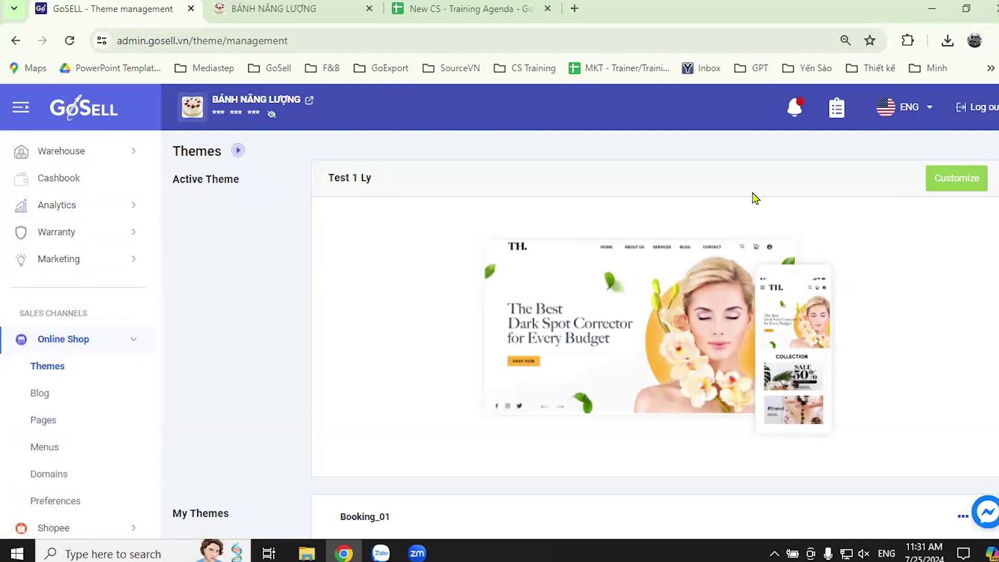
Open the active theme Test 1 Ly for customization, check the Themes page again, and switch to the theme editor.
click(958, 179)
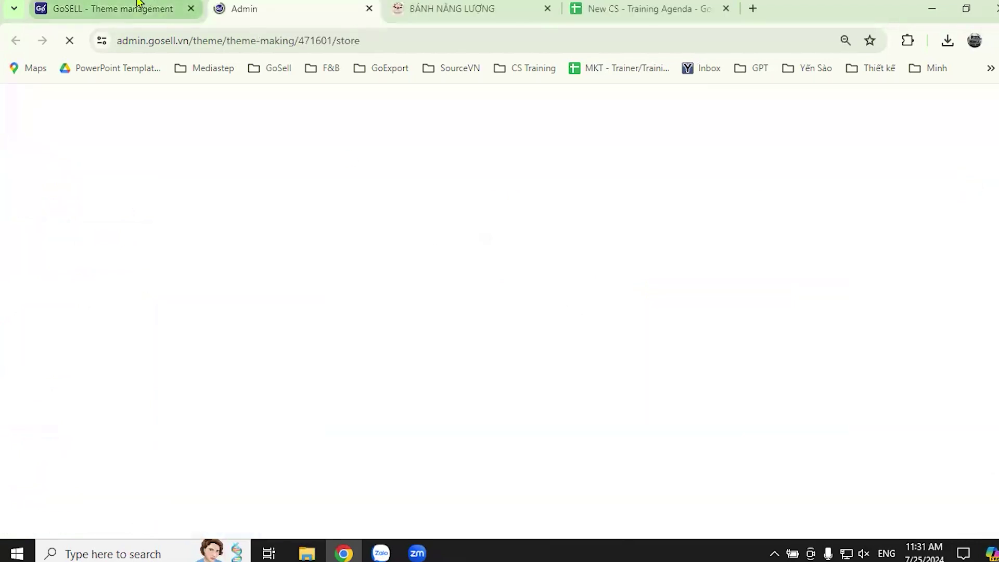
click(138, 8)
scroll(932, 396, down, 10)
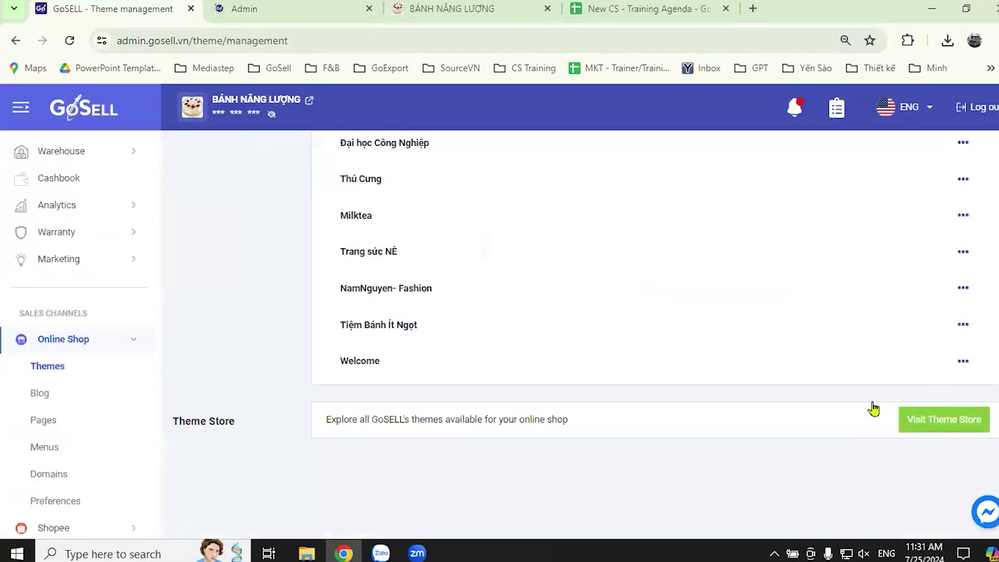
scroll(879, 403, up, 10)
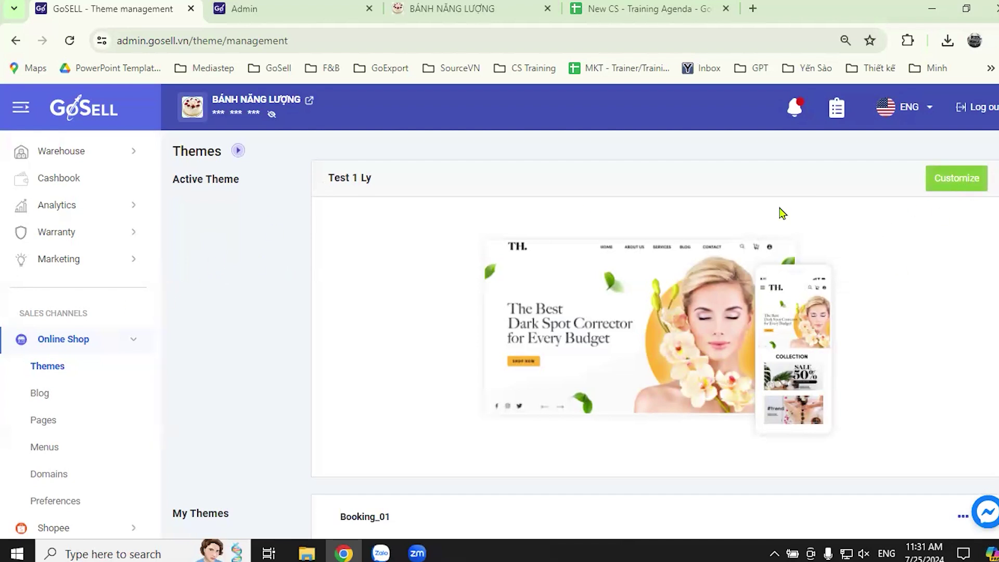
click(290, 11)
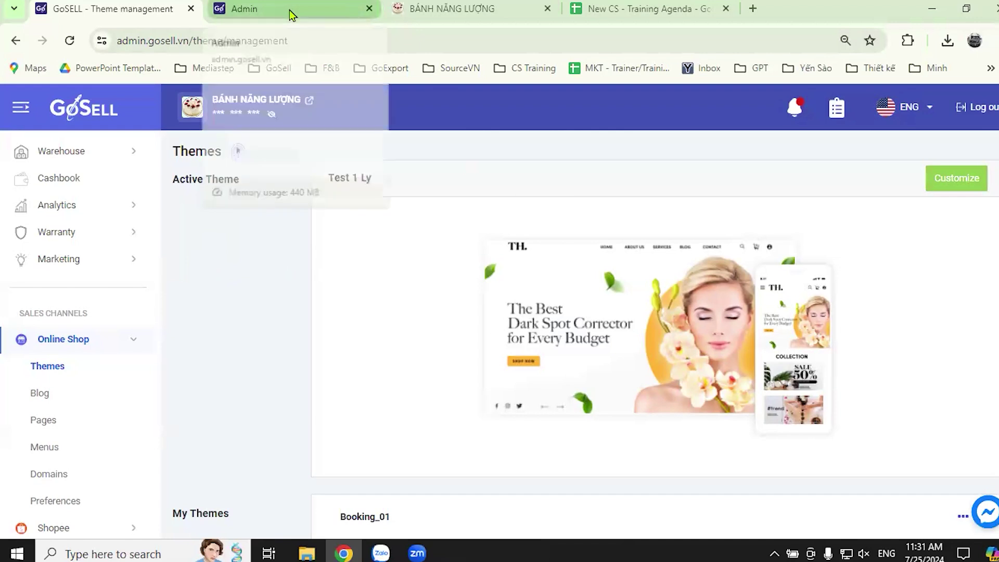
Open the editing settings of the homepage's "Danh sách dịch vụ" block and view the block in the preview.
scroll(78, 224, down, 10)
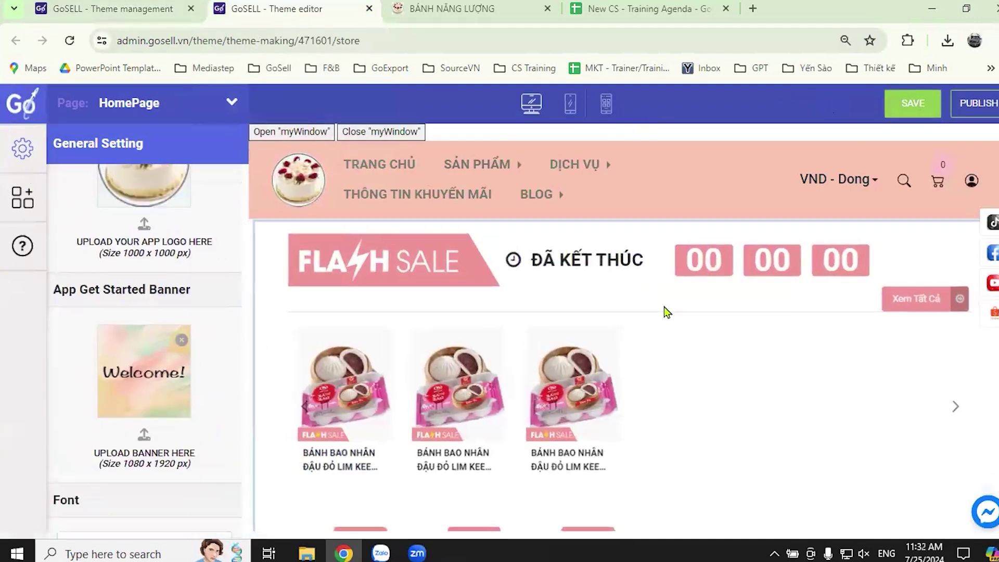
scroll(625, 338, down, 10)
scroll(545, 404, down, 10)
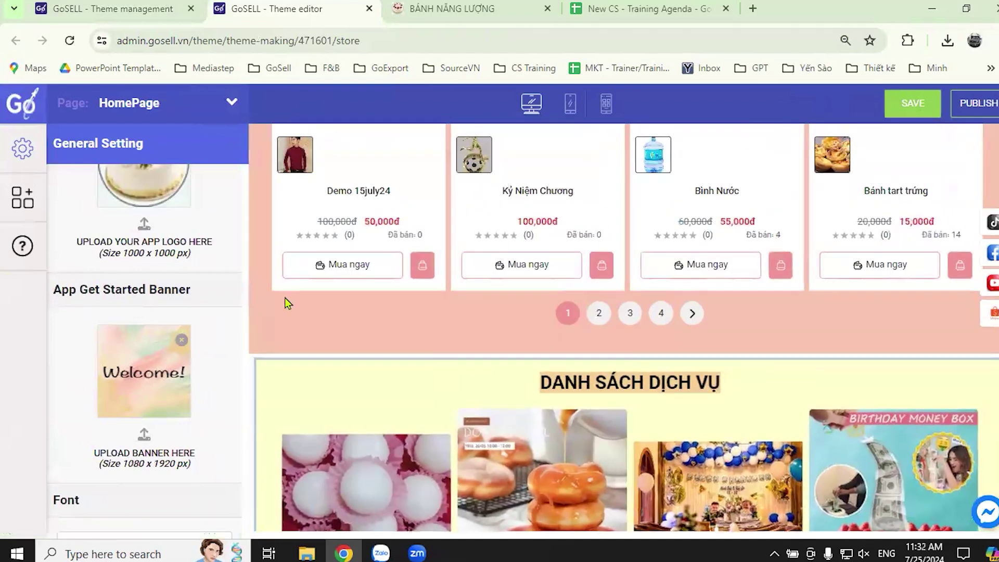
click(465, 406)
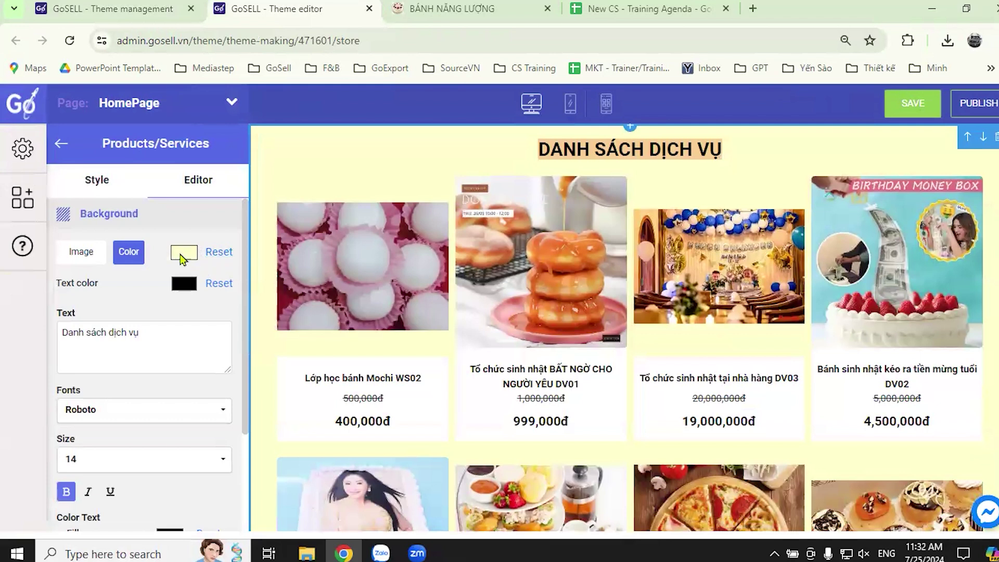
scroll(391, 313, down, 3)
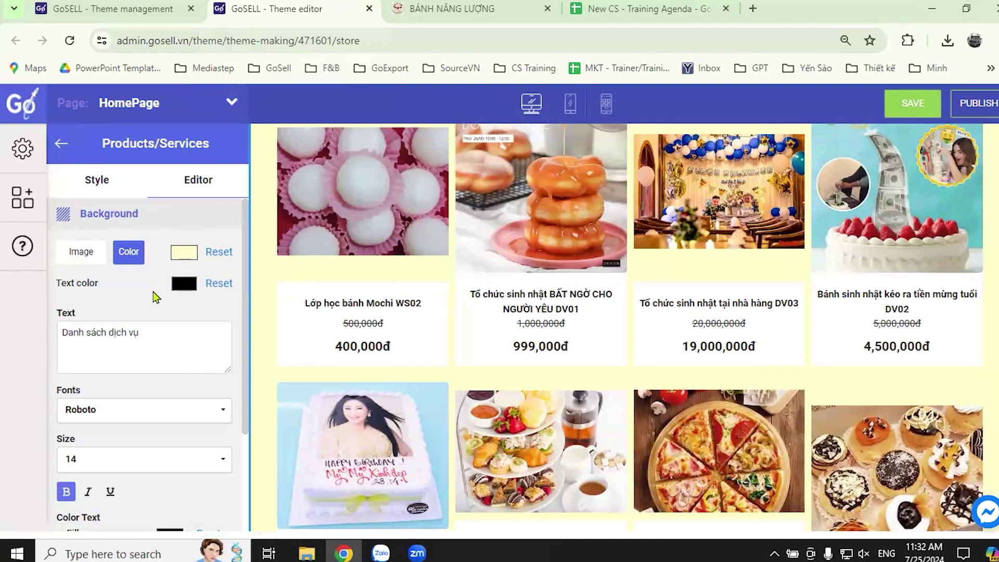
scroll(524, 350, up, 4)
scroll(430, 341, down, 1)
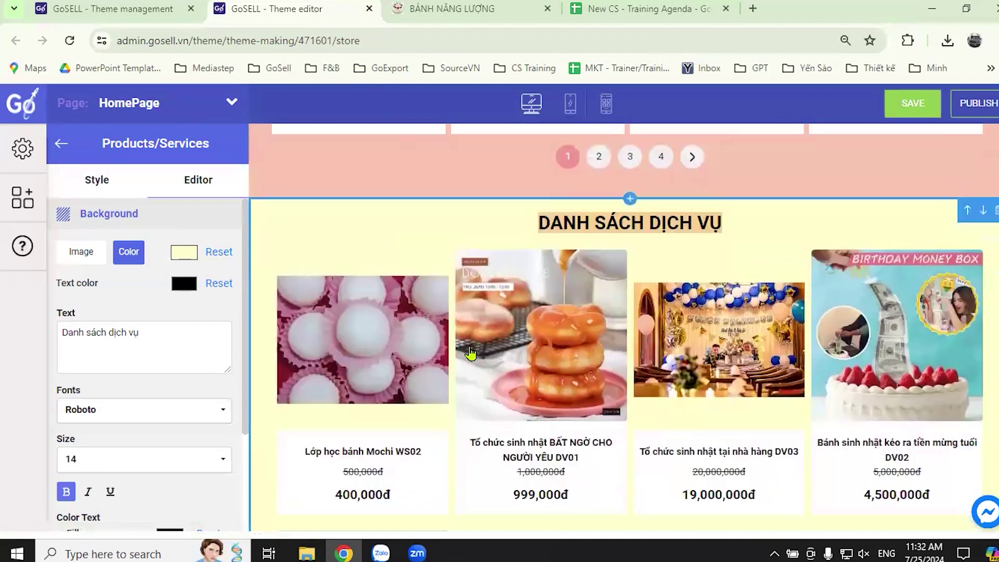
scroll(471, 352, down, 1)
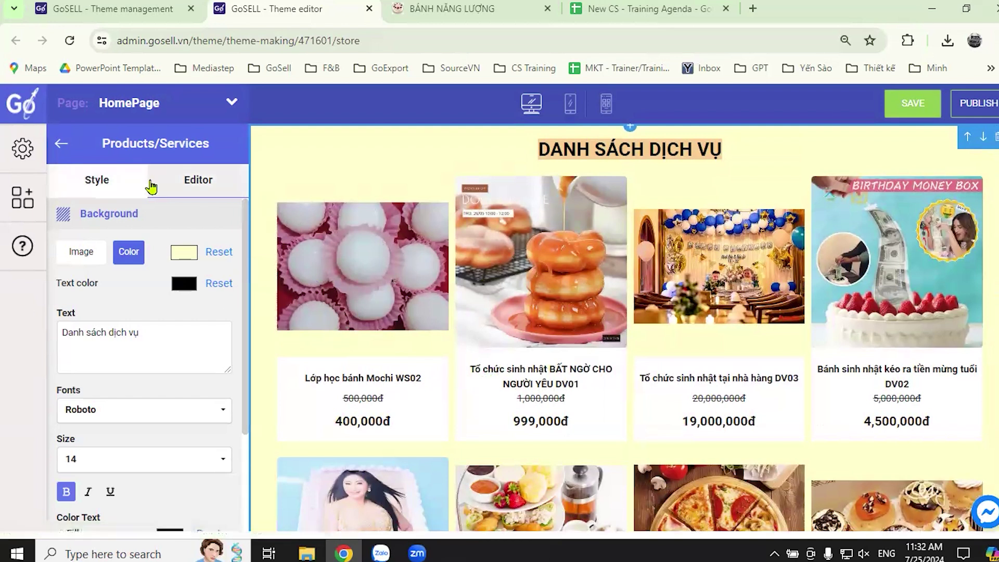
Browse the layout styles available for the "Danh sách dịch vụ" Products/Services block.
click(100, 181)
scroll(212, 306, down, 5)
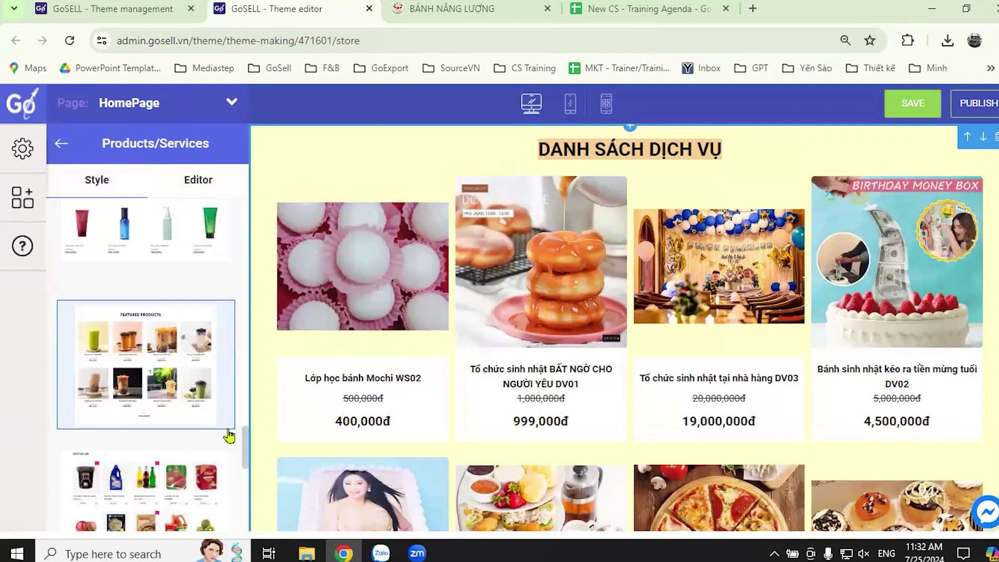
drag(245, 456, 254, 183)
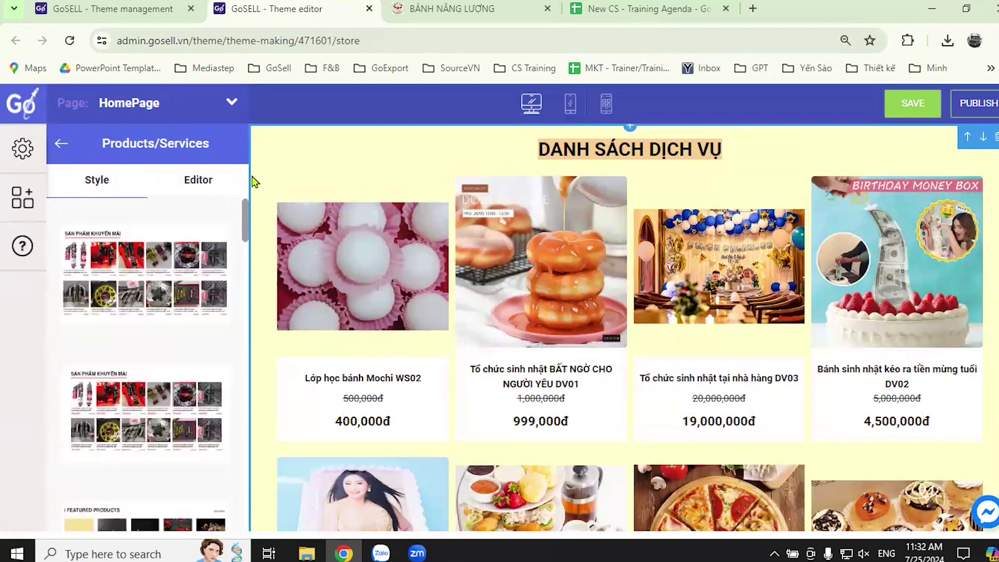
scroll(177, 336, down, 4)
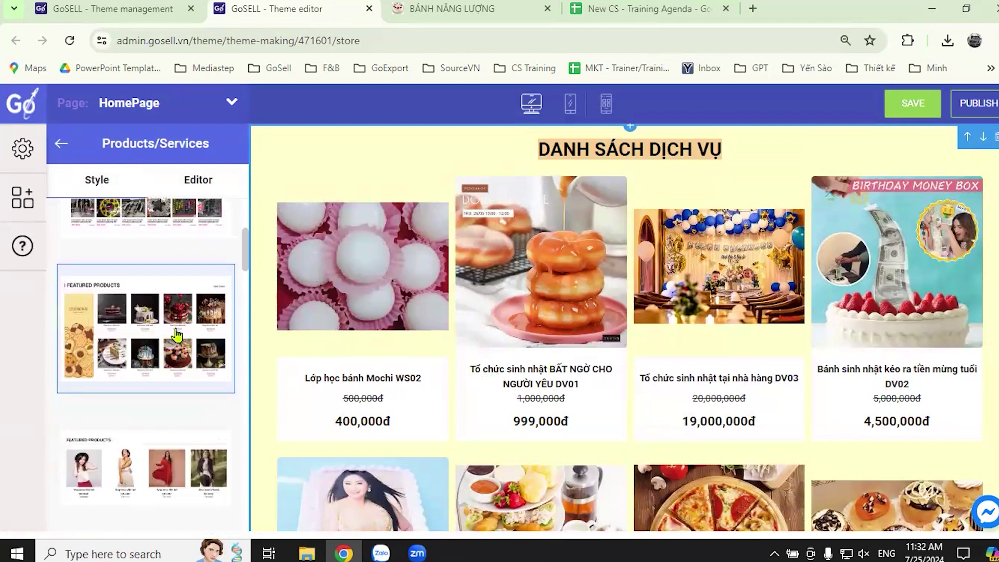
scroll(177, 336, down, 6)
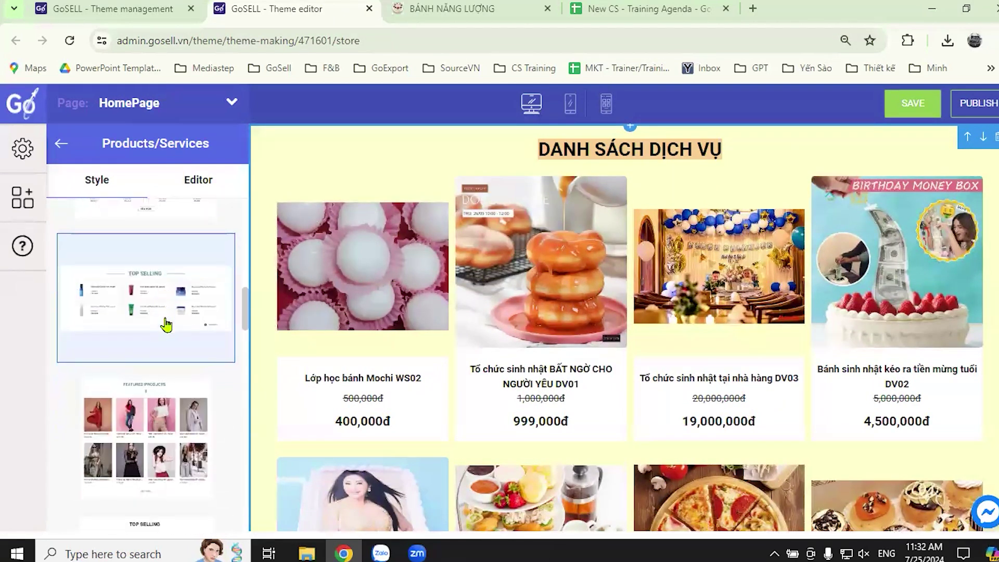
scroll(170, 326, down, 3)
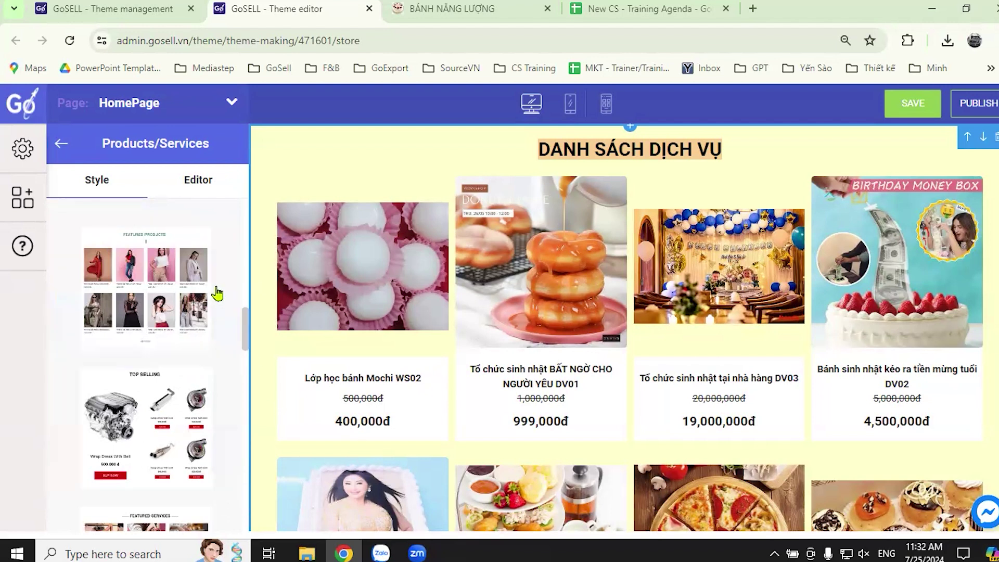
Return to the service block's editing settings and review the homepage preview up to its header.
click(197, 181)
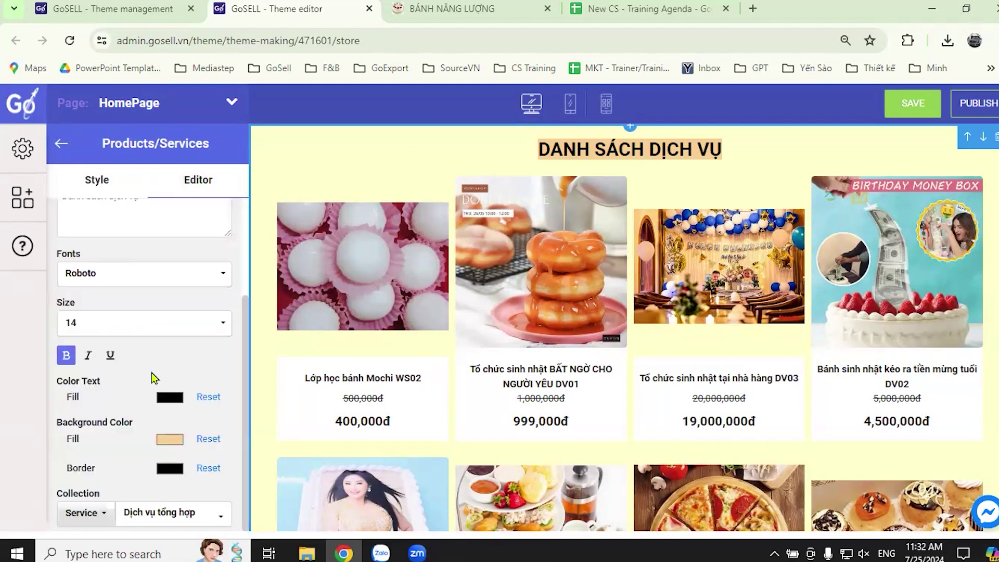
scroll(153, 378, up, 3)
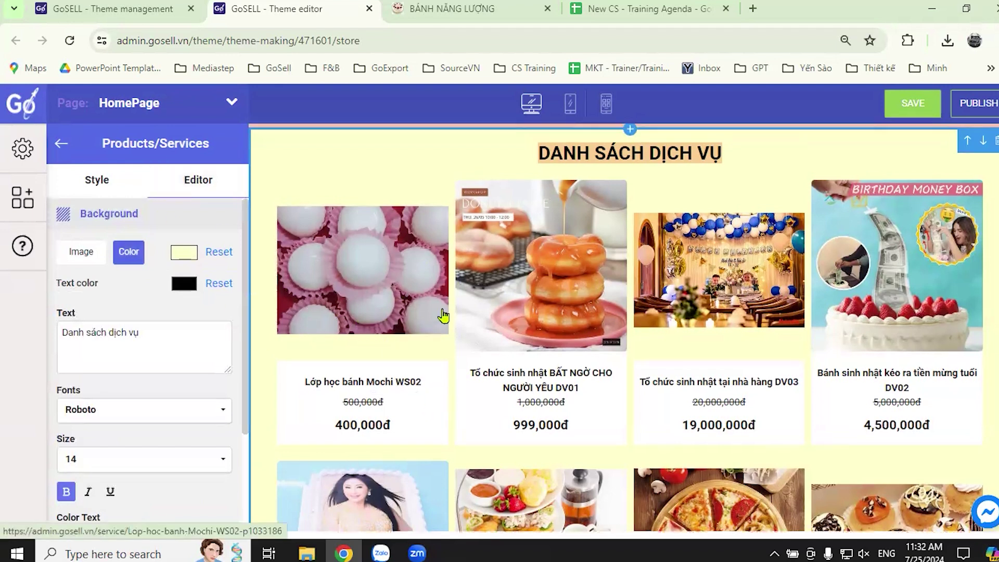
scroll(443, 315, up, 10)
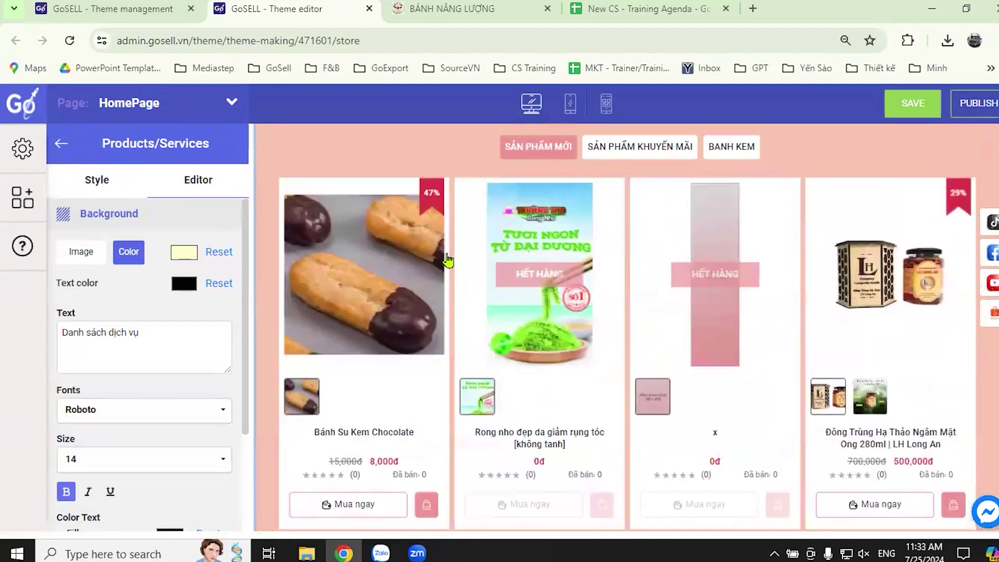
scroll(446, 261, up, 4)
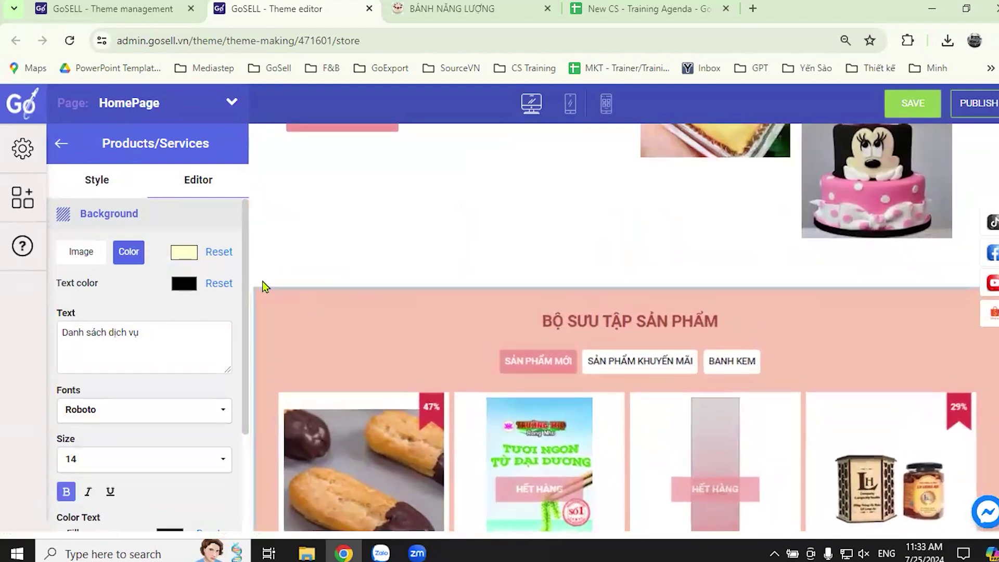
scroll(407, 322, up, 1)
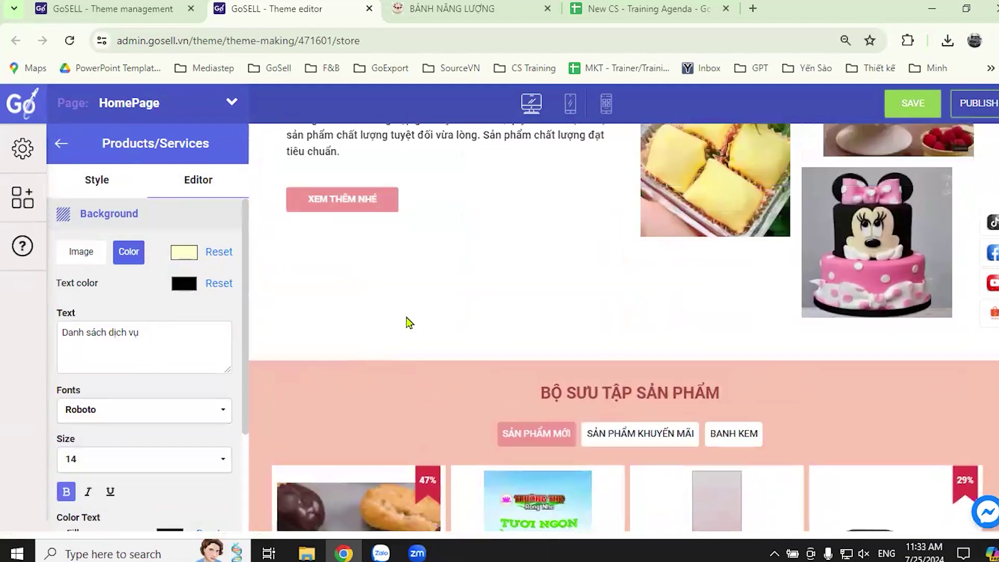
scroll(408, 323, up, 10)
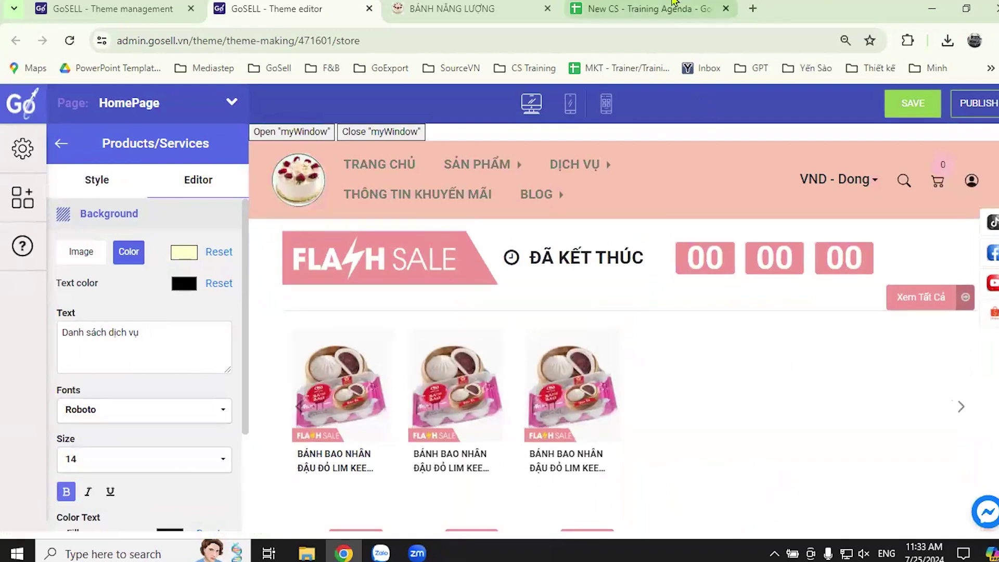
Switch to the New CS - Training Agenda spreadsheet and review the Lesson 2 topics on product creation and web design.
click(677, 9)
scroll(547, 352, up, 8)
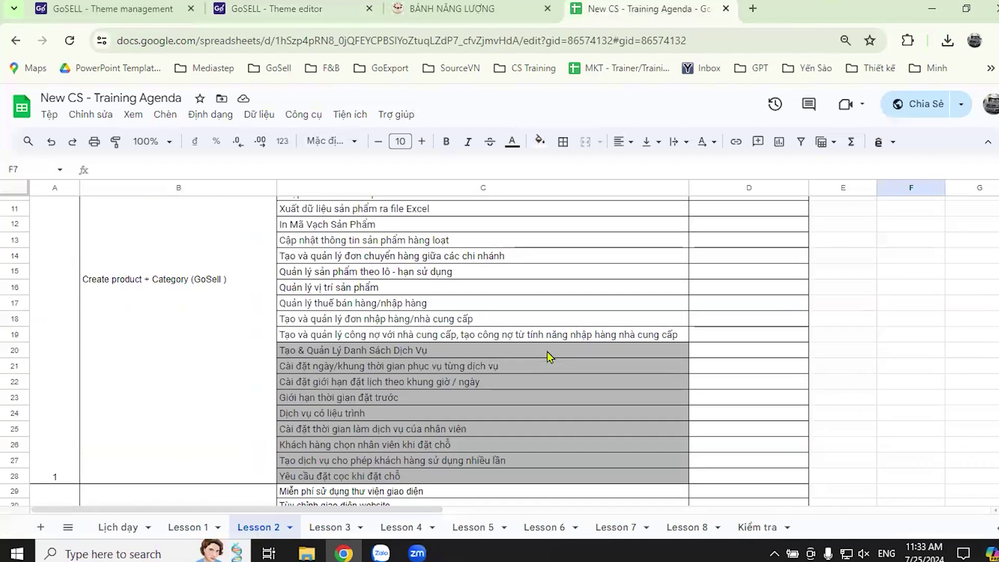
scroll(551, 356, down, 6)
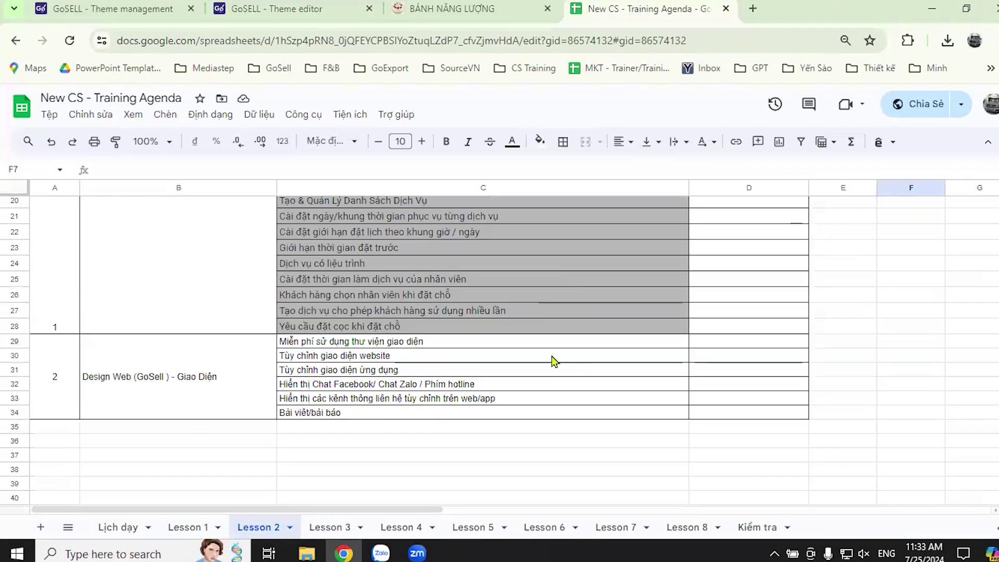
scroll(552, 356, up, 6)
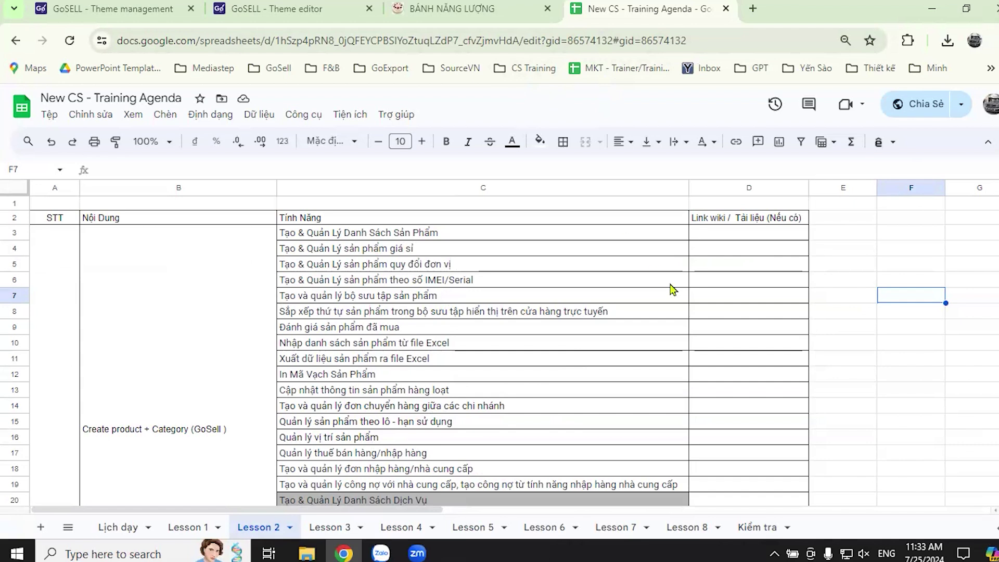
scroll(680, 310, down, 5)
scroll(679, 310, up, 3)
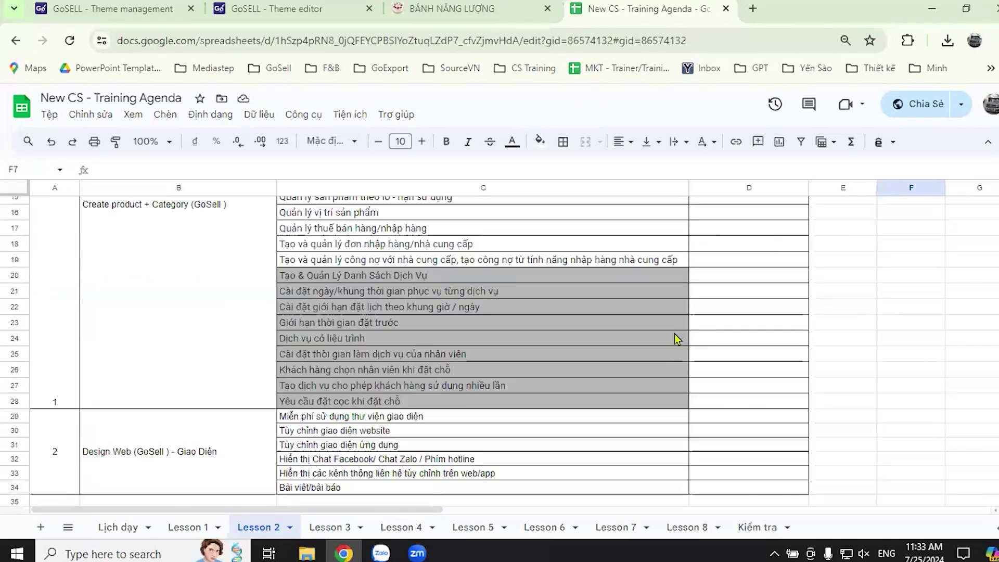